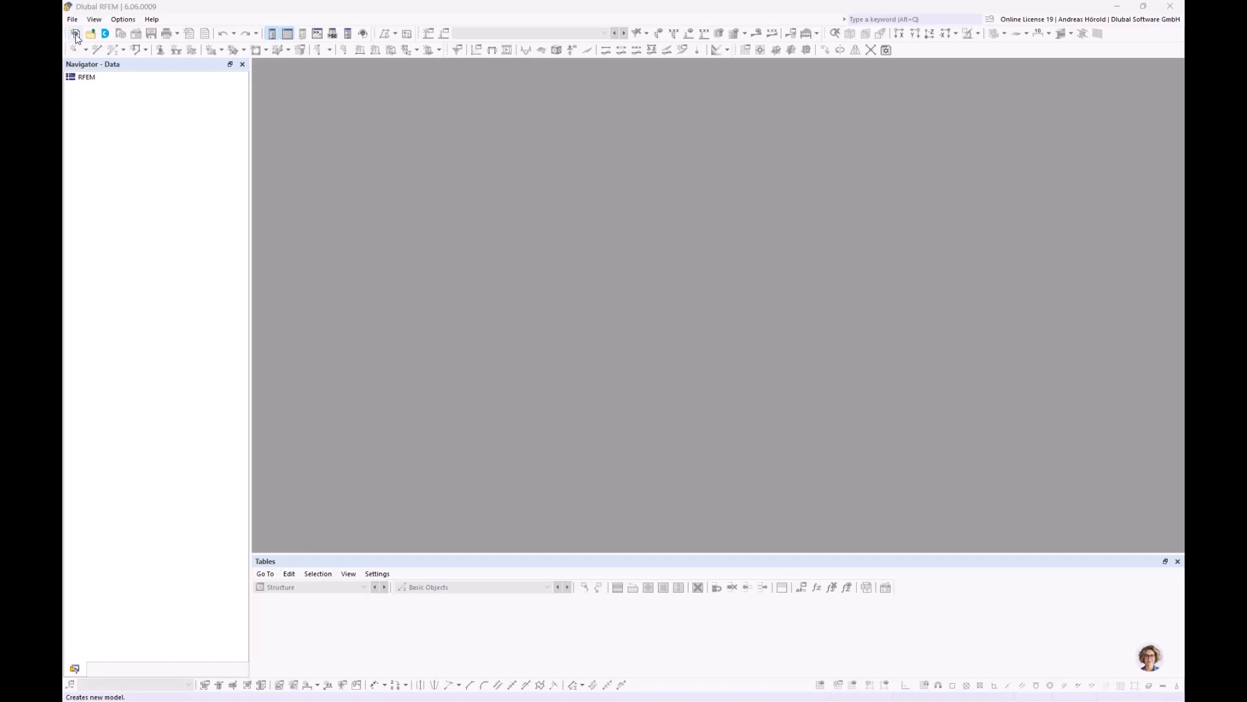
Step: Start a new 3D model named 1_Steel frame in the Webinar project with the Steel Design add-on active
click(72, 19)
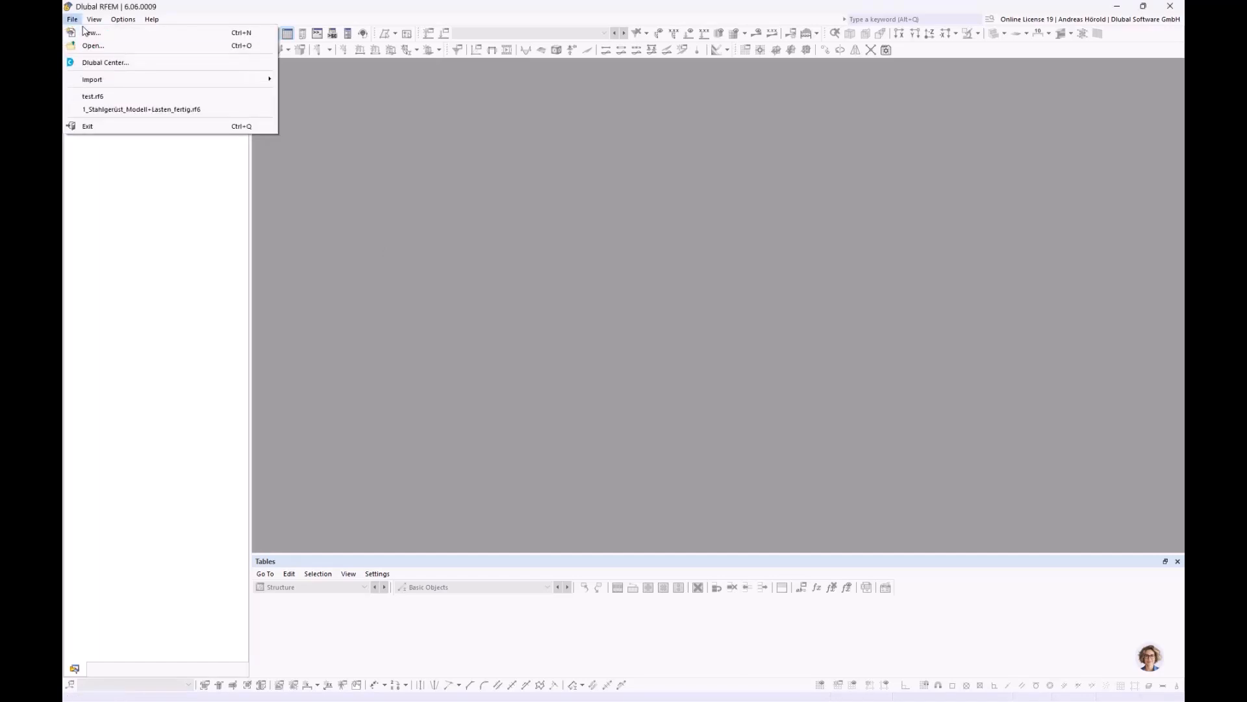
click(92, 32)
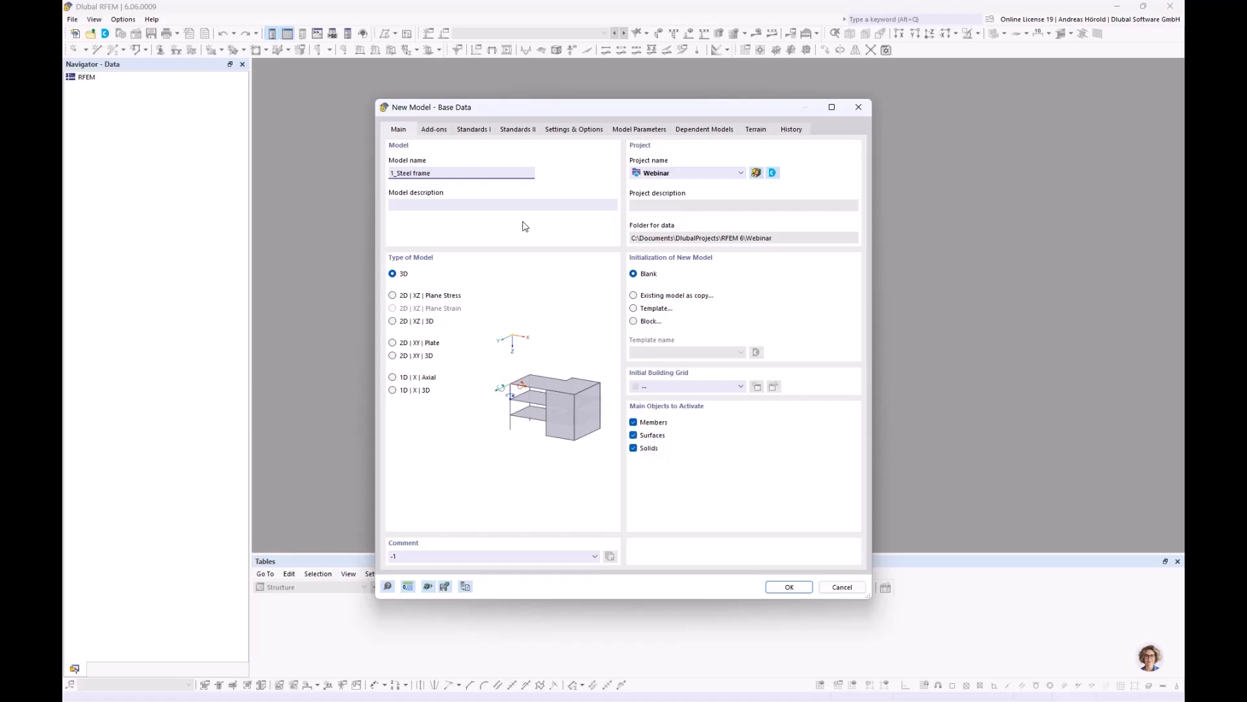
click(435, 132)
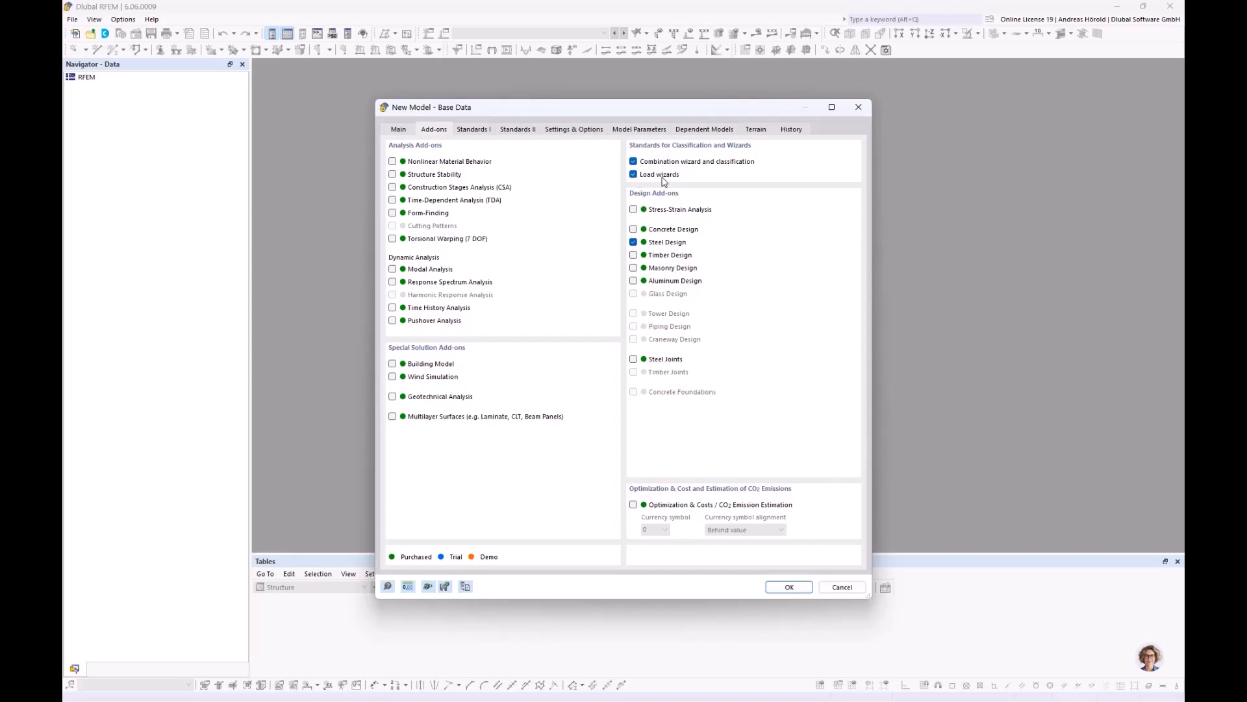
Step: Set the load case classification and combination standard to EN 1990 with the German annex DIN | 2012-08
click(475, 131)
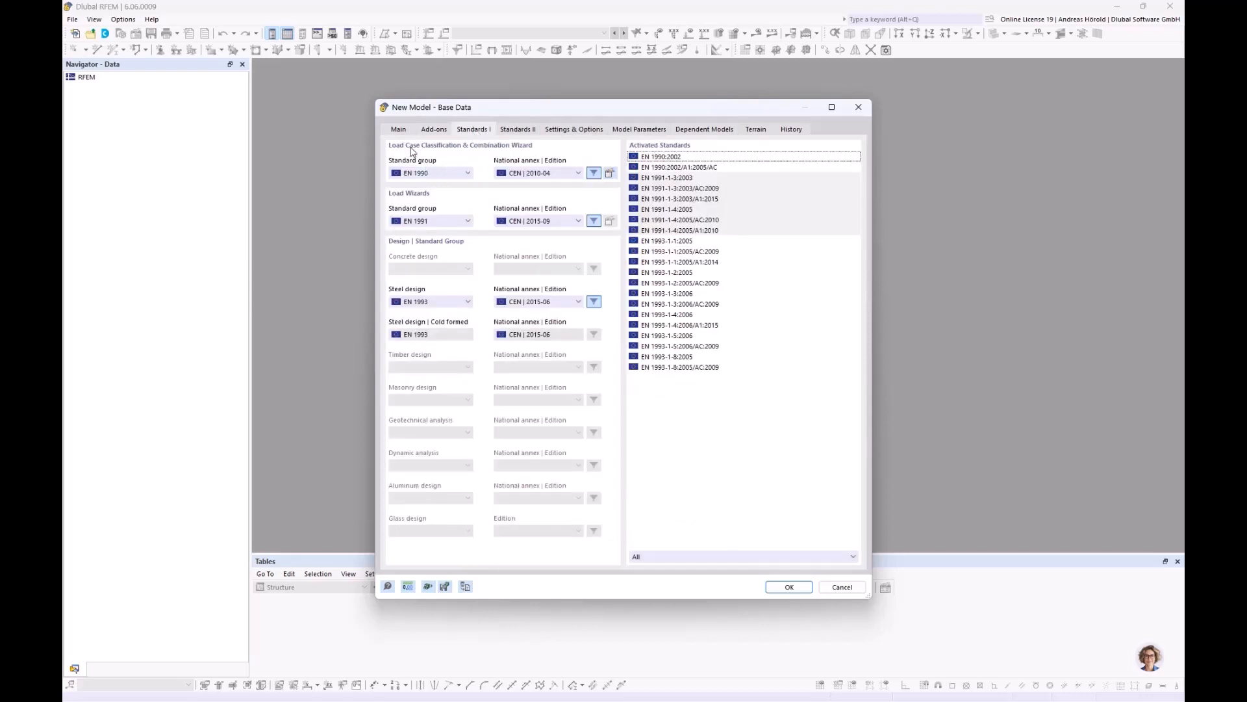
click(441, 174)
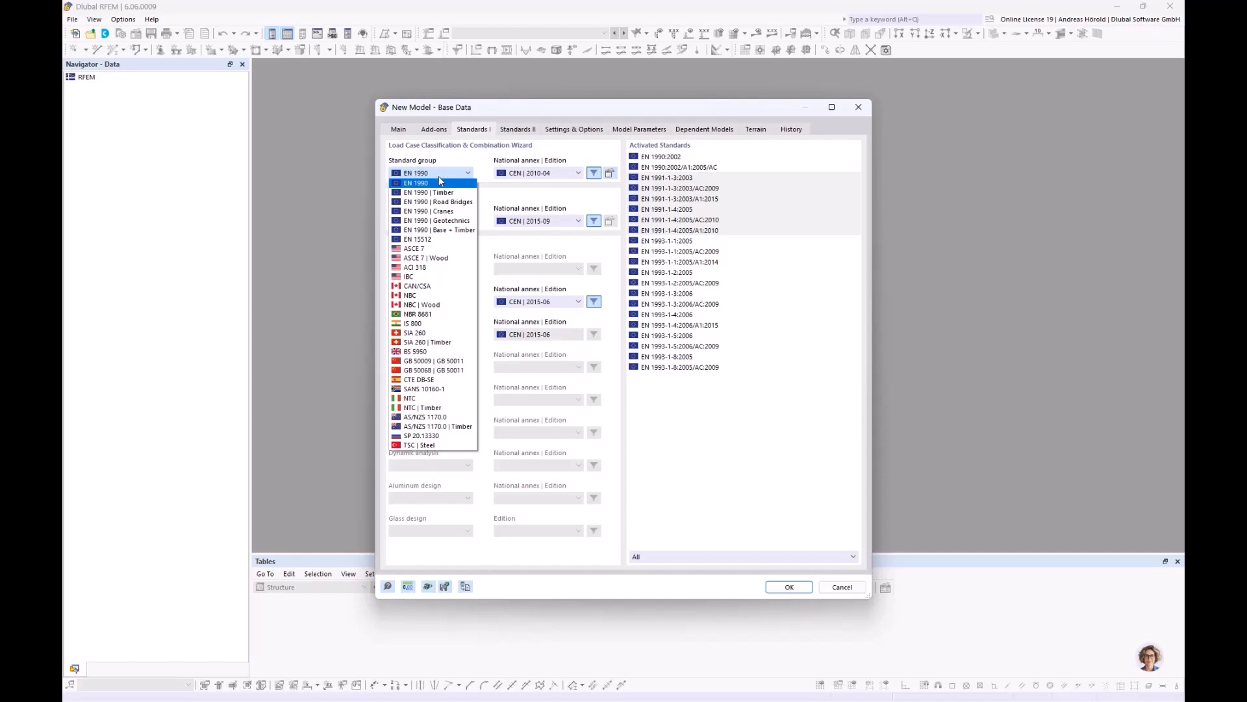
click(439, 185)
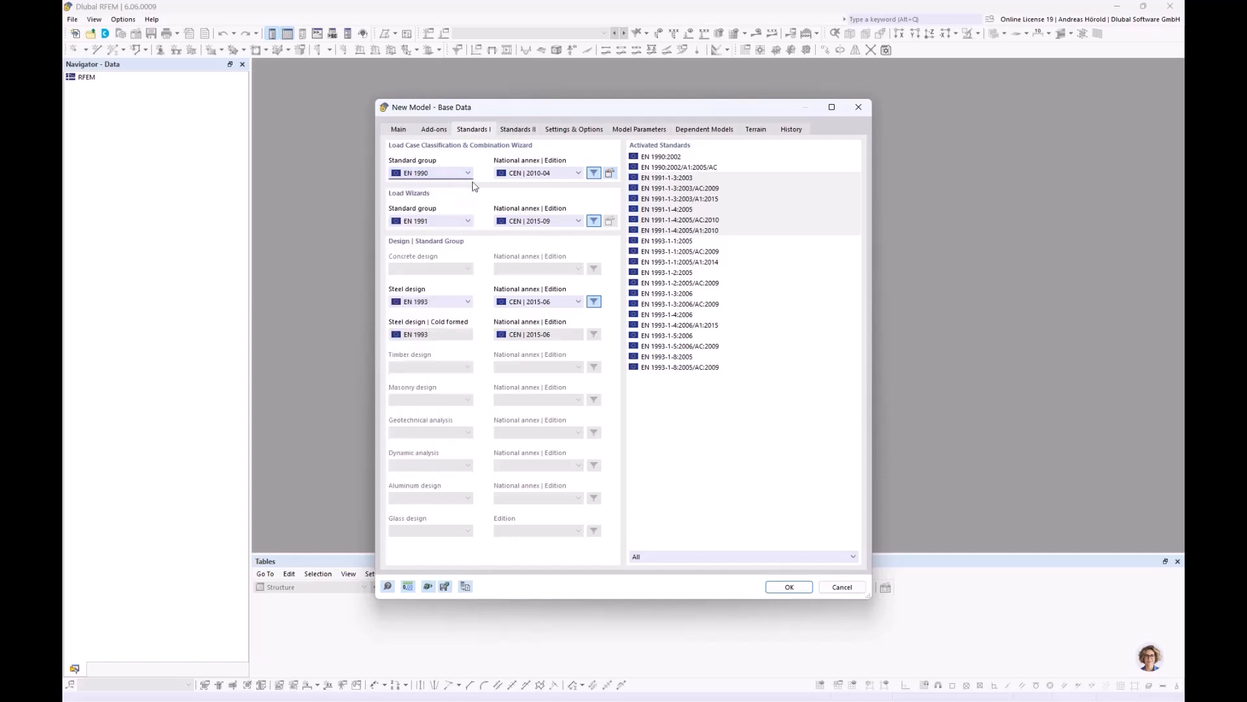
click(541, 173)
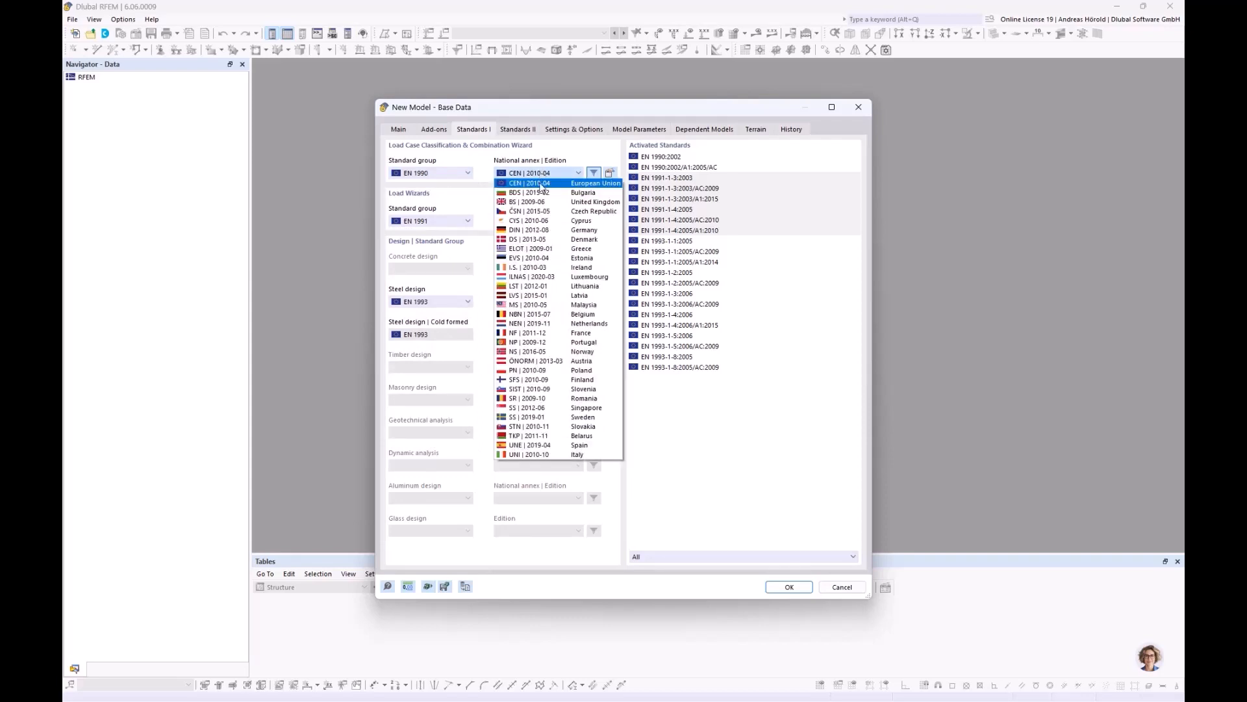
click(549, 231)
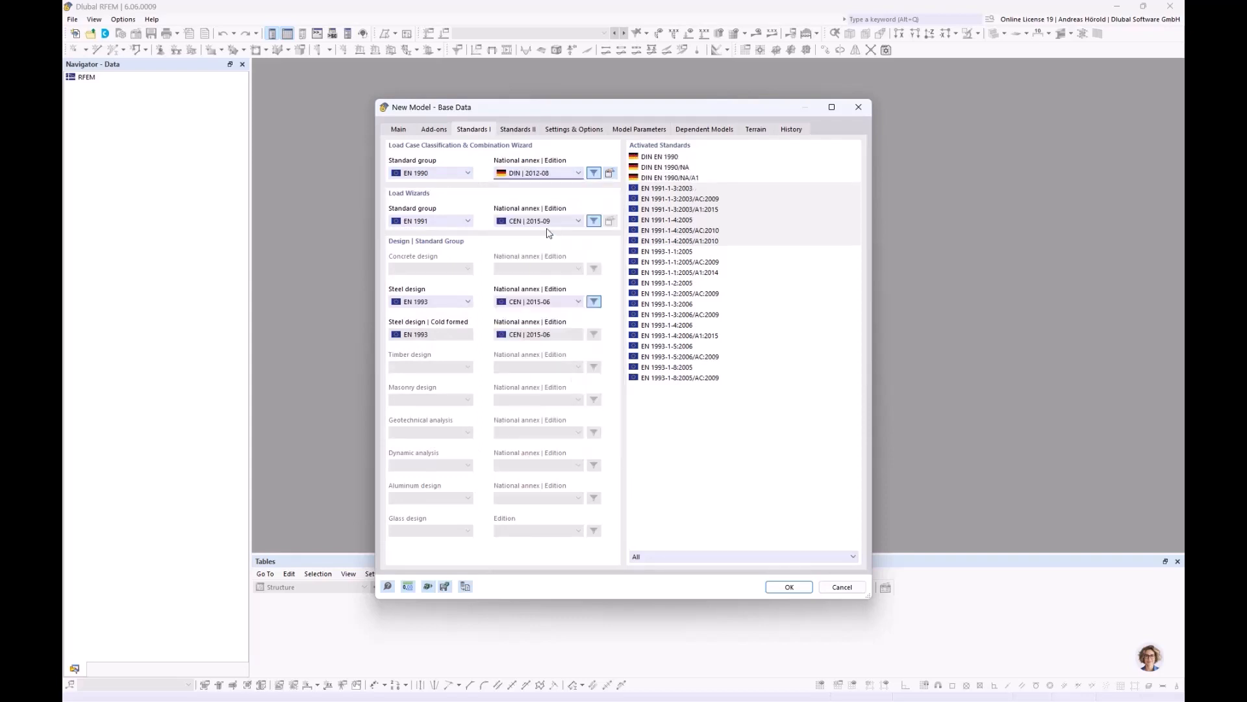
Step: Set the load wizards standard to EN 1991 with the German annex DIN | 2019-04
click(428, 222)
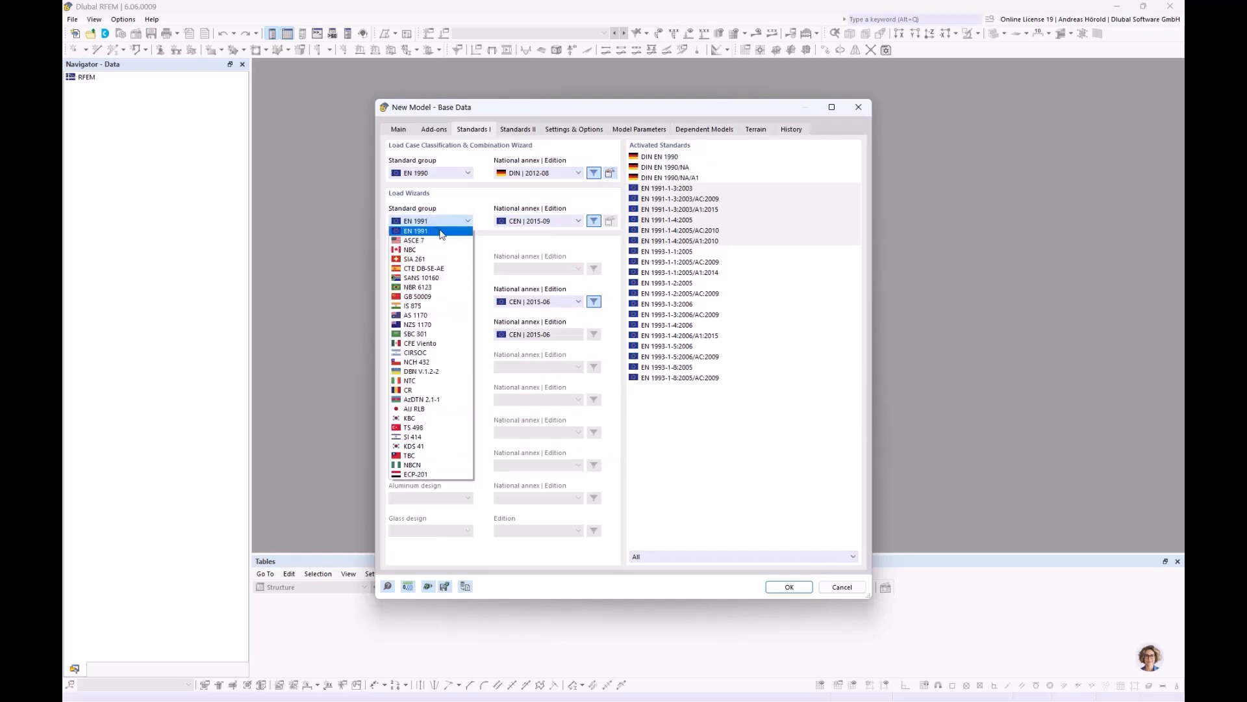
click(439, 231)
click(540, 223)
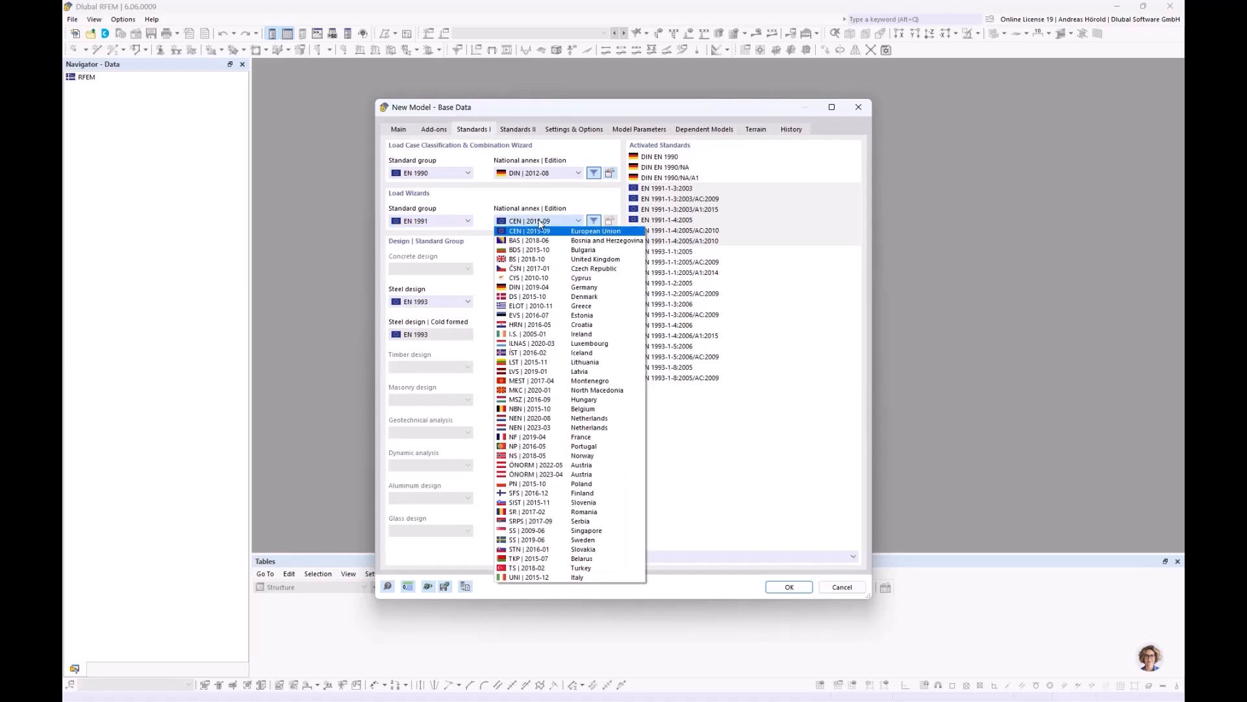
click(543, 287)
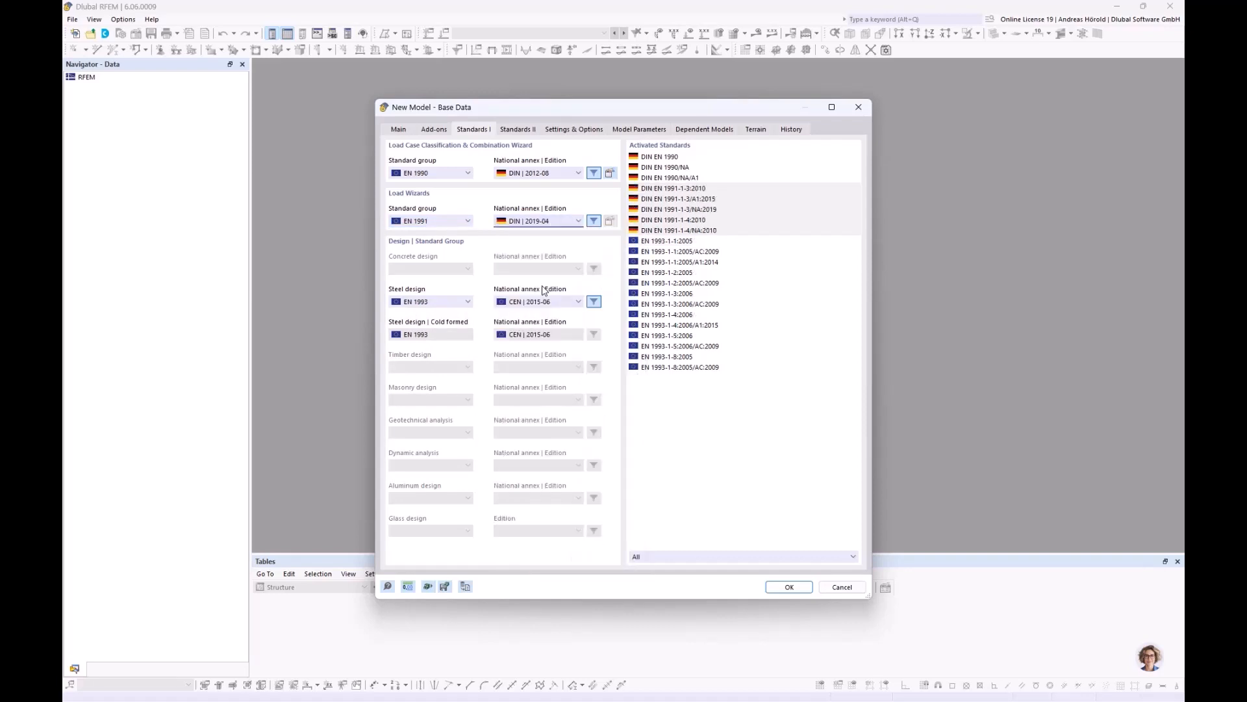
Step: Set the steel design standard to EN 1993 with the German annex DIN | 2020-11
click(448, 302)
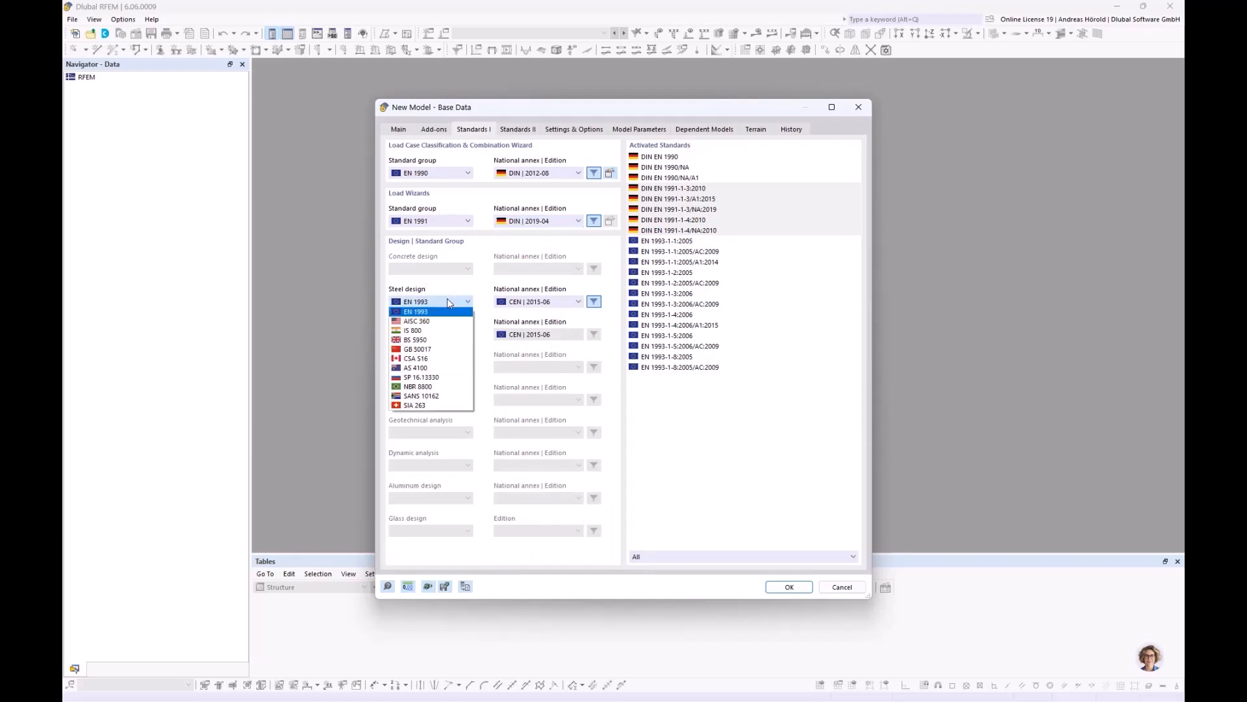
click(445, 312)
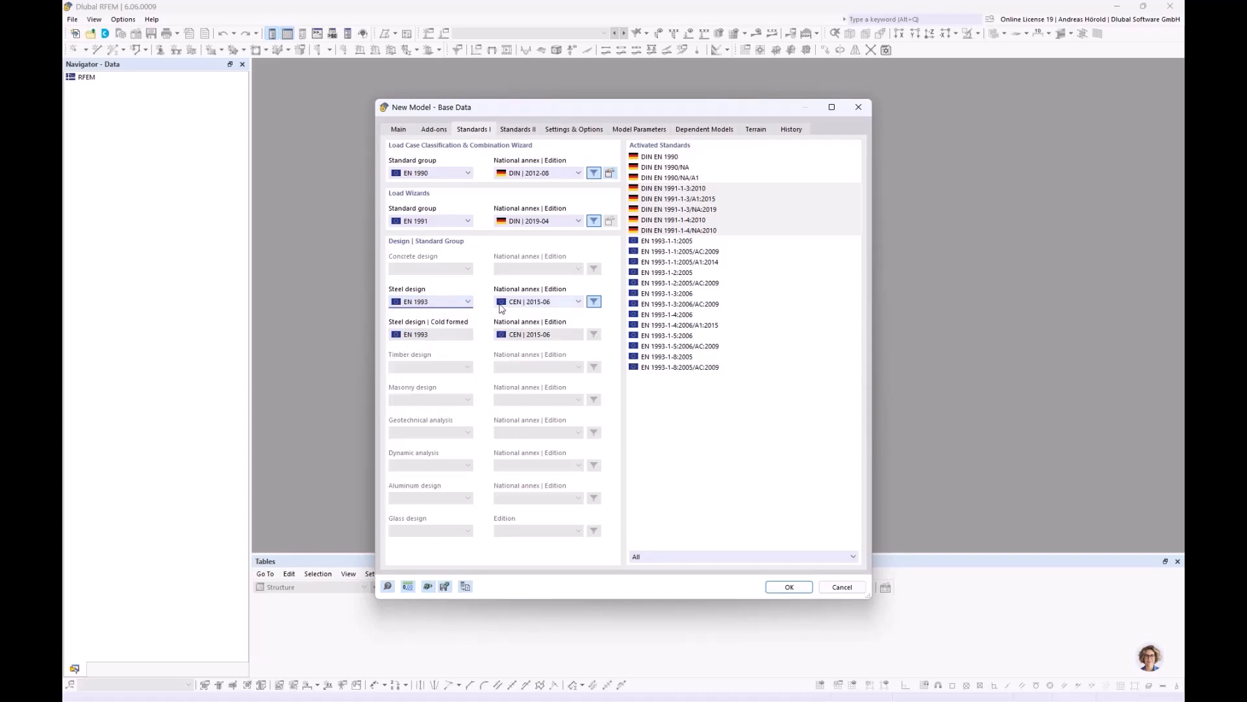
click(527, 302)
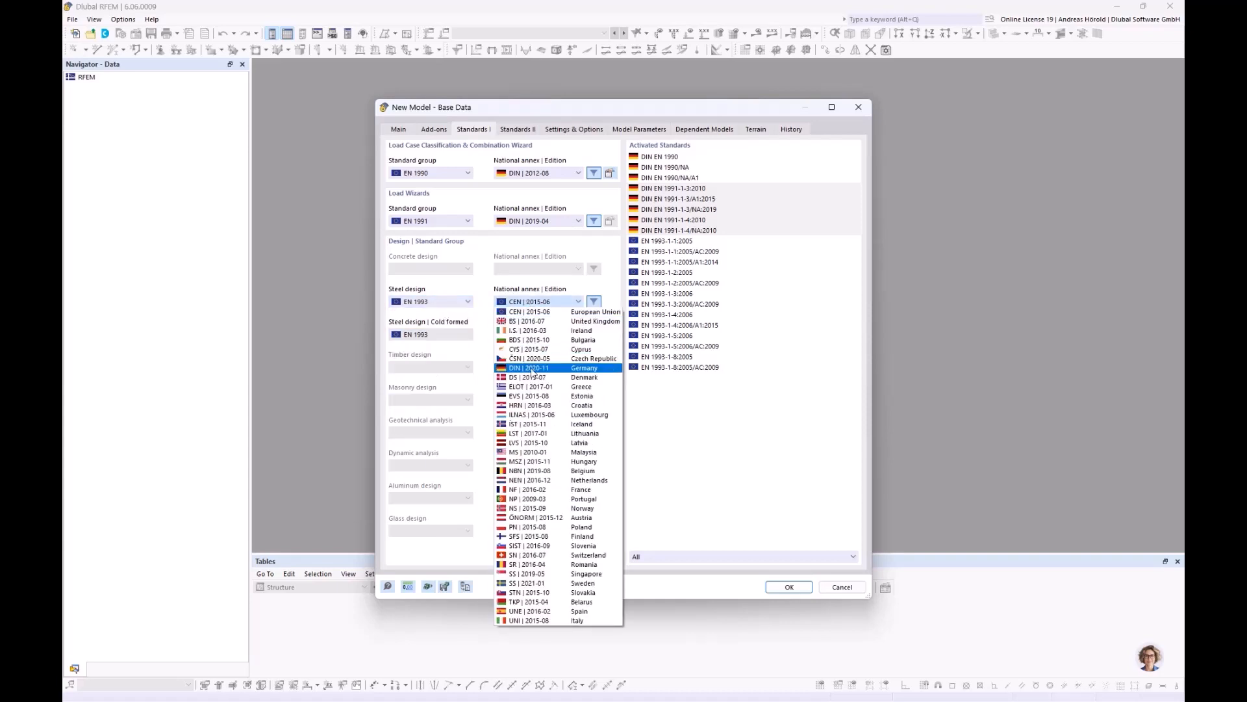
click(531, 368)
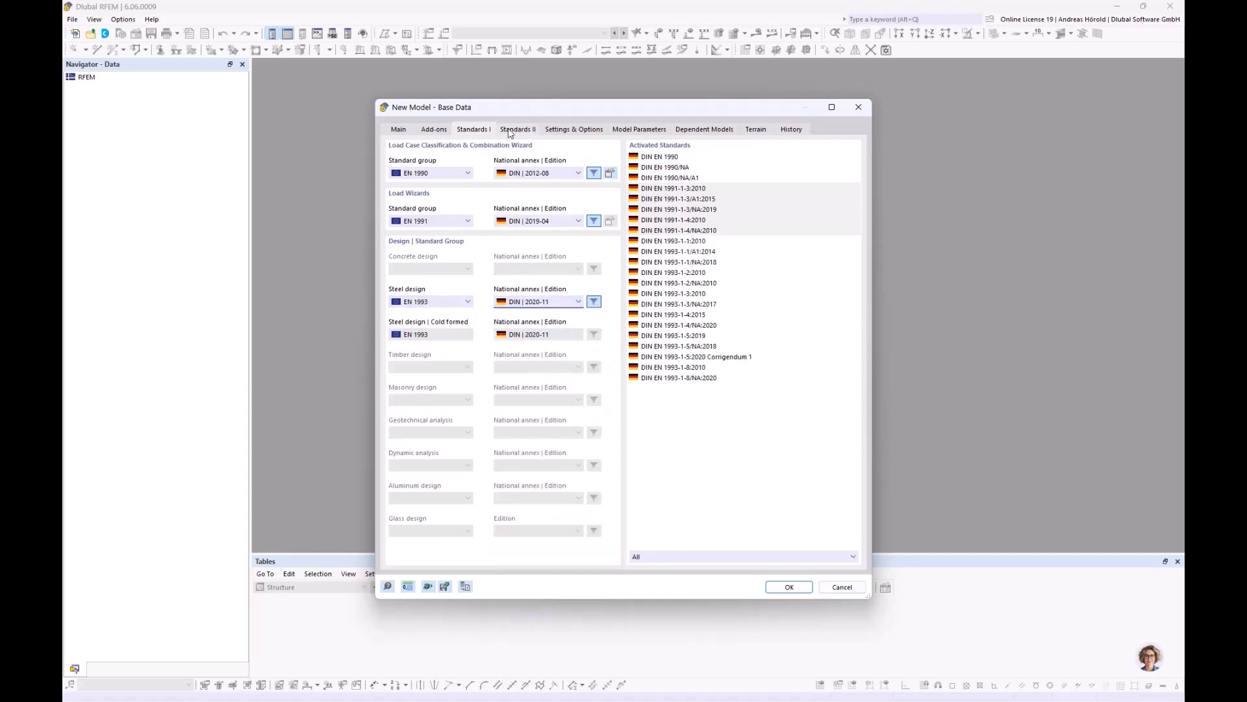
Step: Choose Munich in Bavaria, Germany as the model's location by searching for it on the location map
click(522, 132)
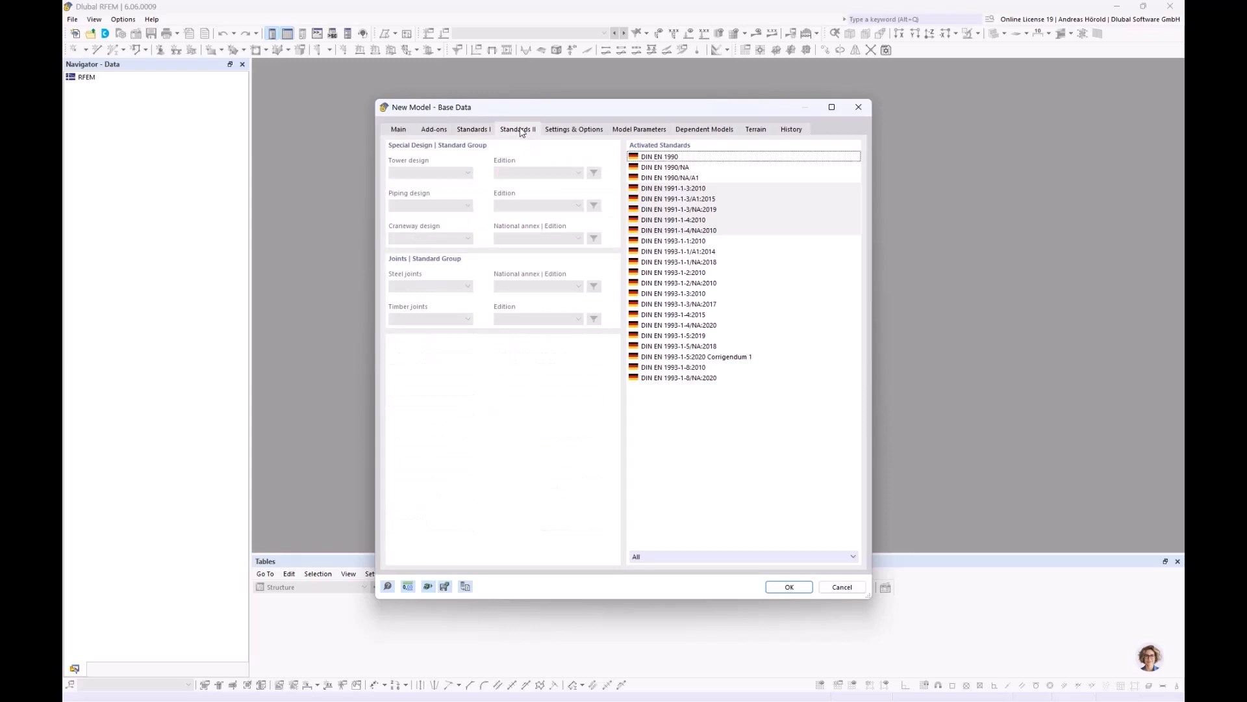
click(576, 130)
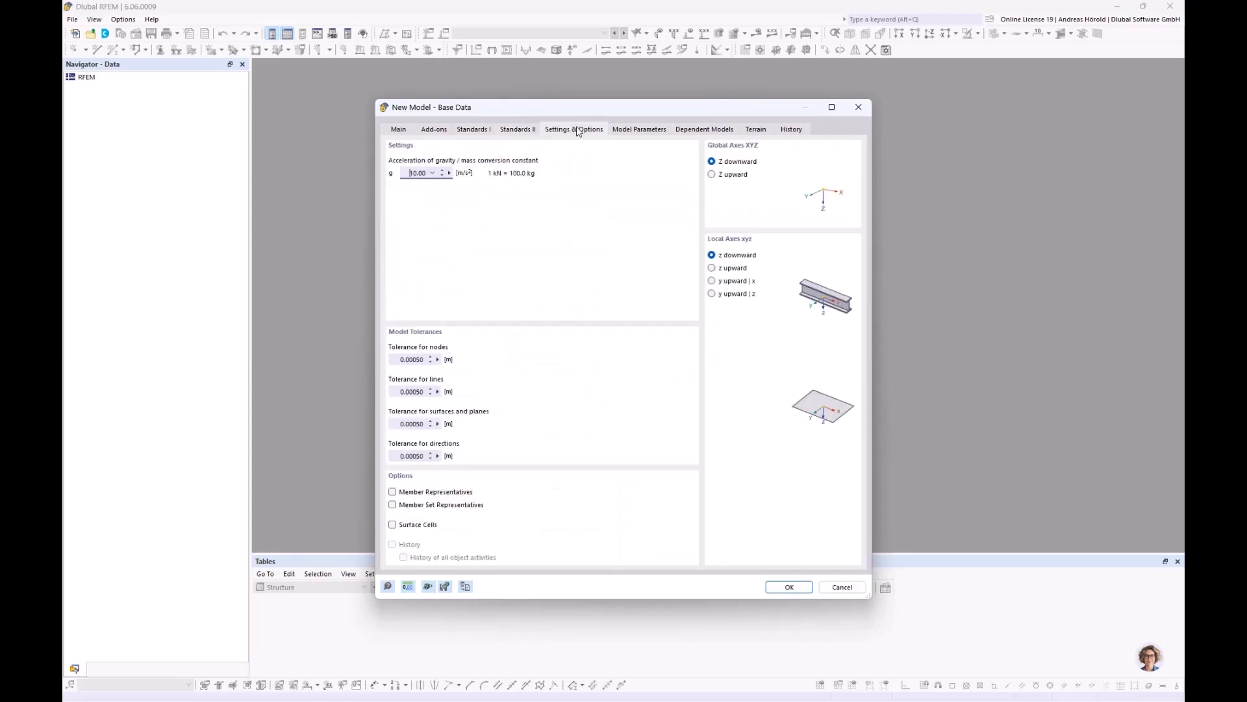
click(652, 132)
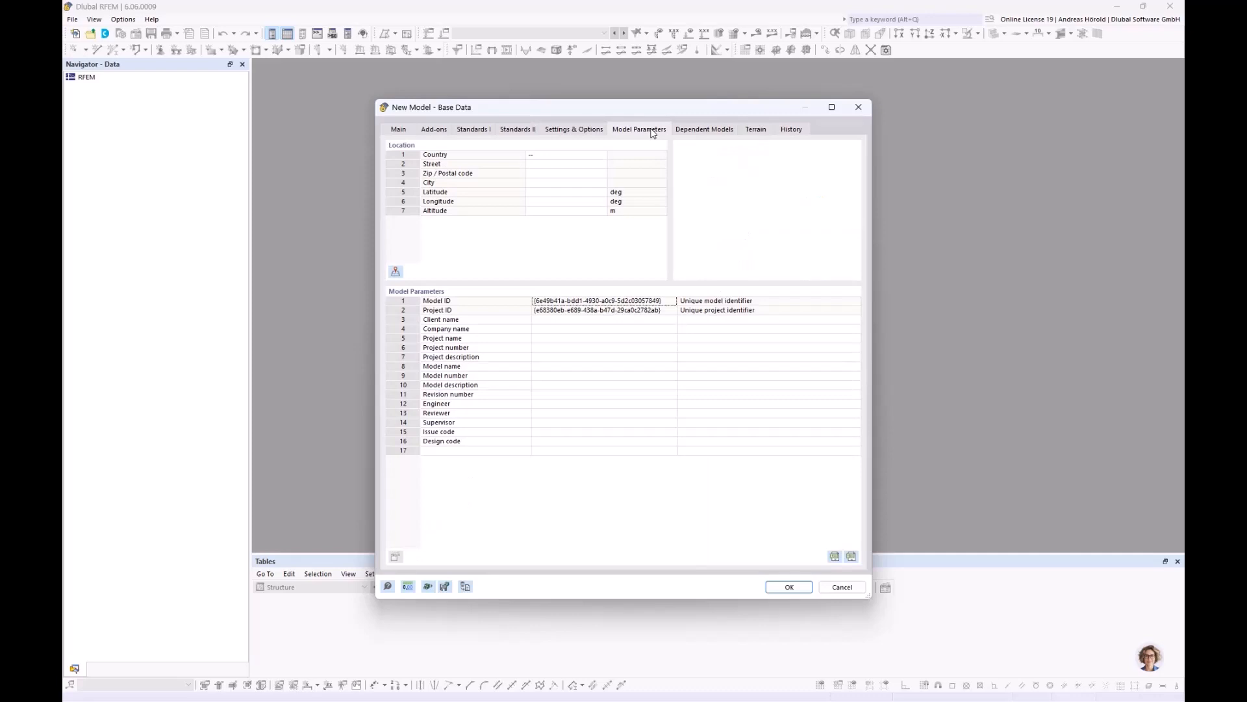
click(595, 160)
click(603, 158)
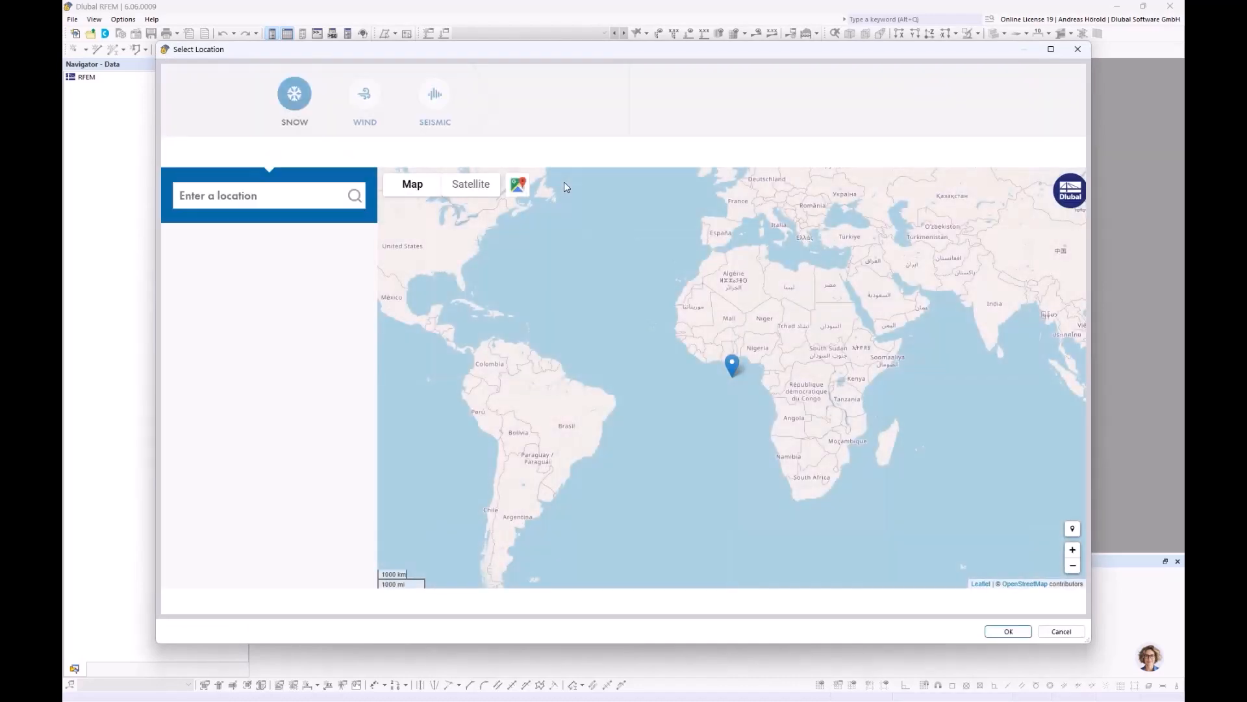
click(259, 193)
text(muni)
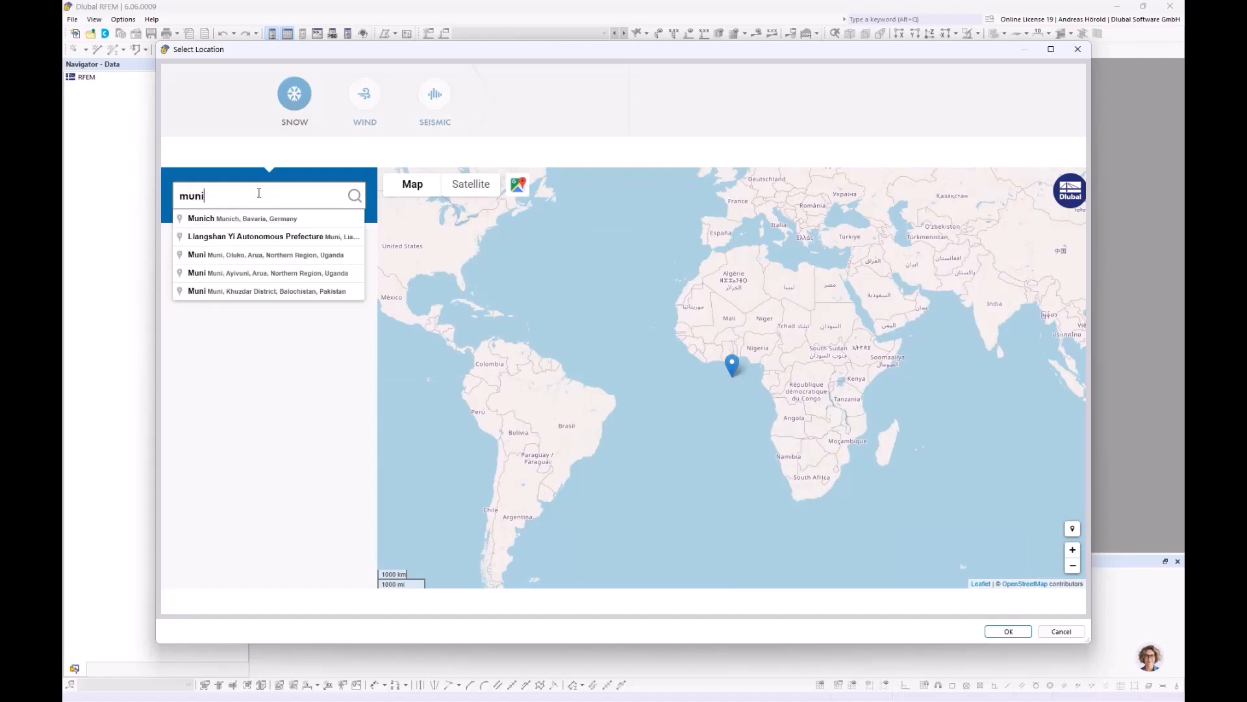
text(ch)
click(265, 220)
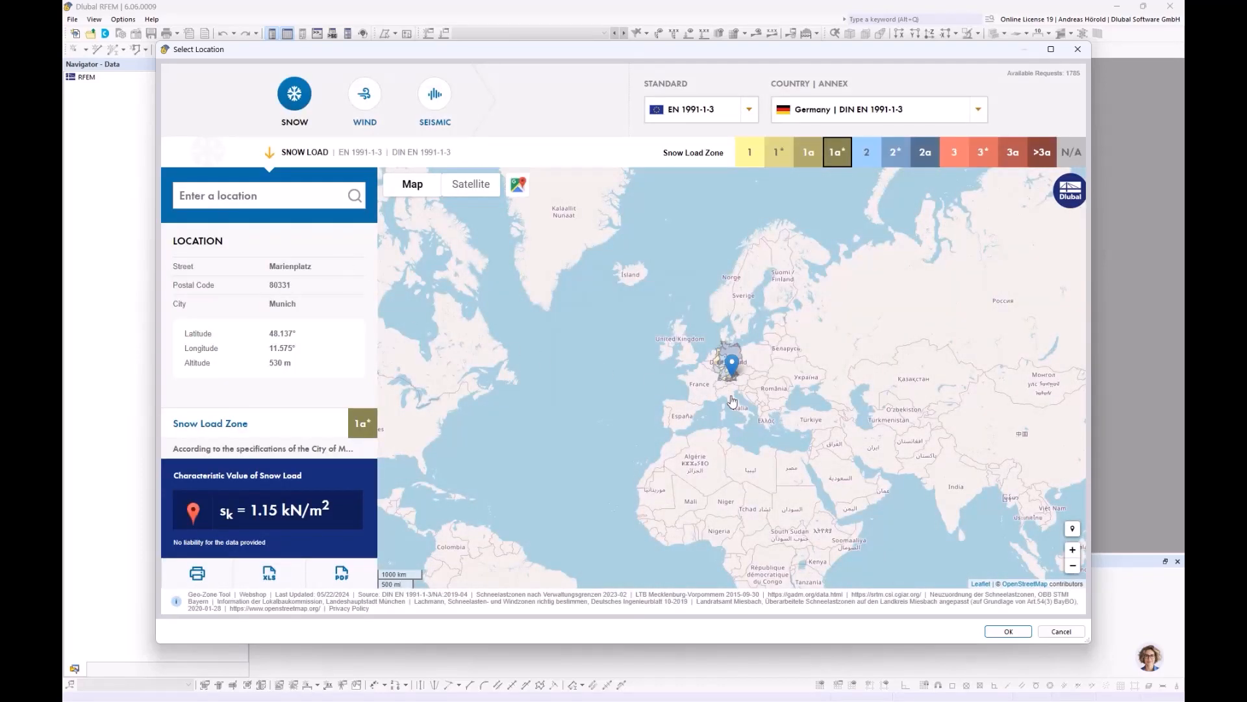
Step: Check the snow and wind load zones for Munich, then accept the location and confirm the new model's base data
scroll(717, 361, up, 2)
scroll(794, 441, up, 3)
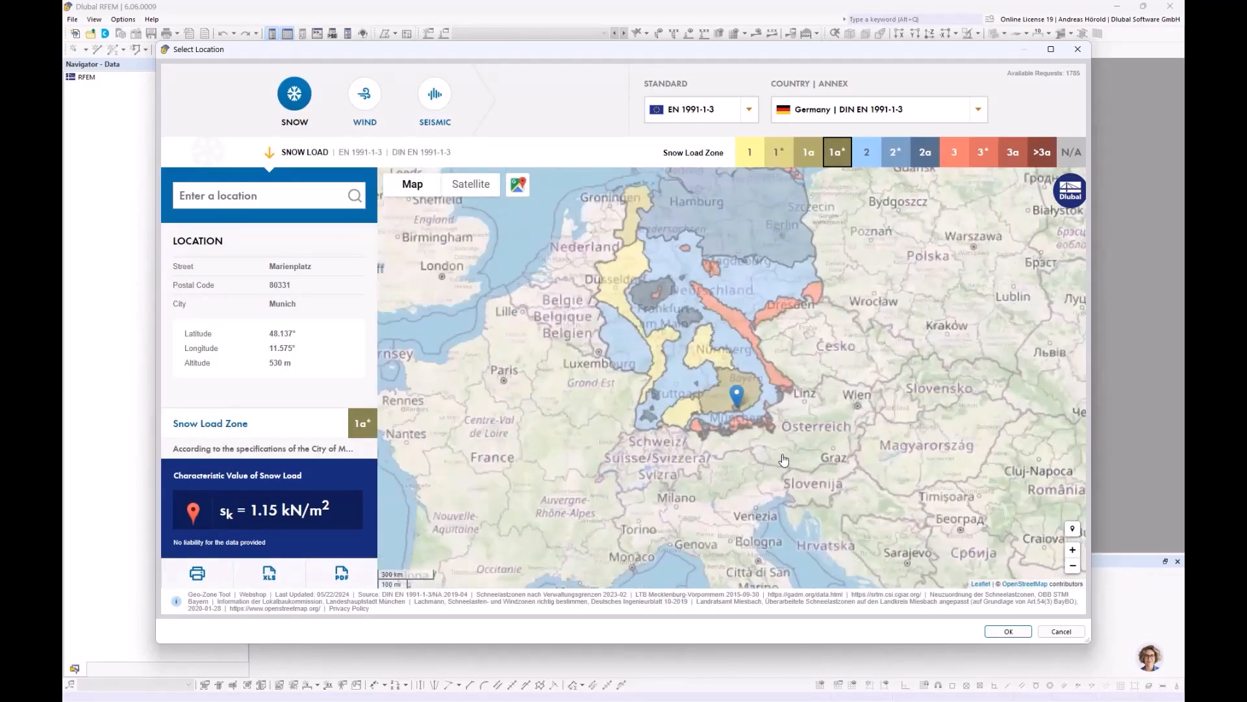
scroll(604, 256, up, 1)
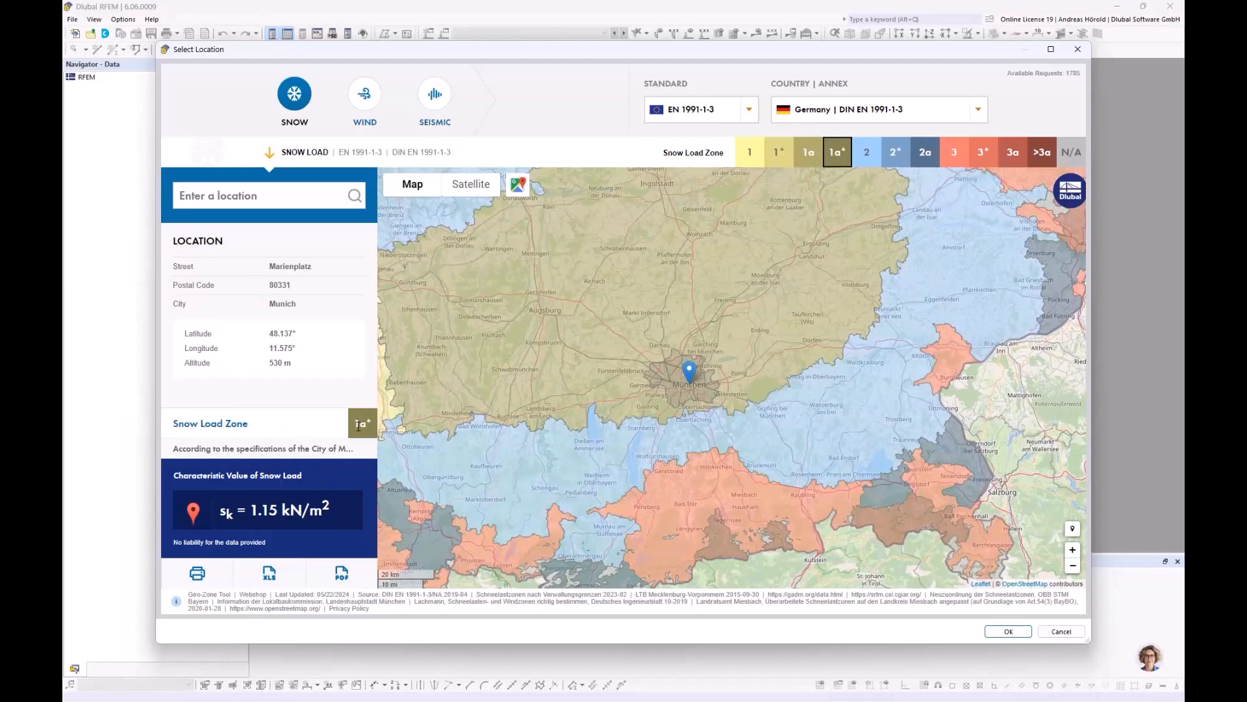
click(365, 96)
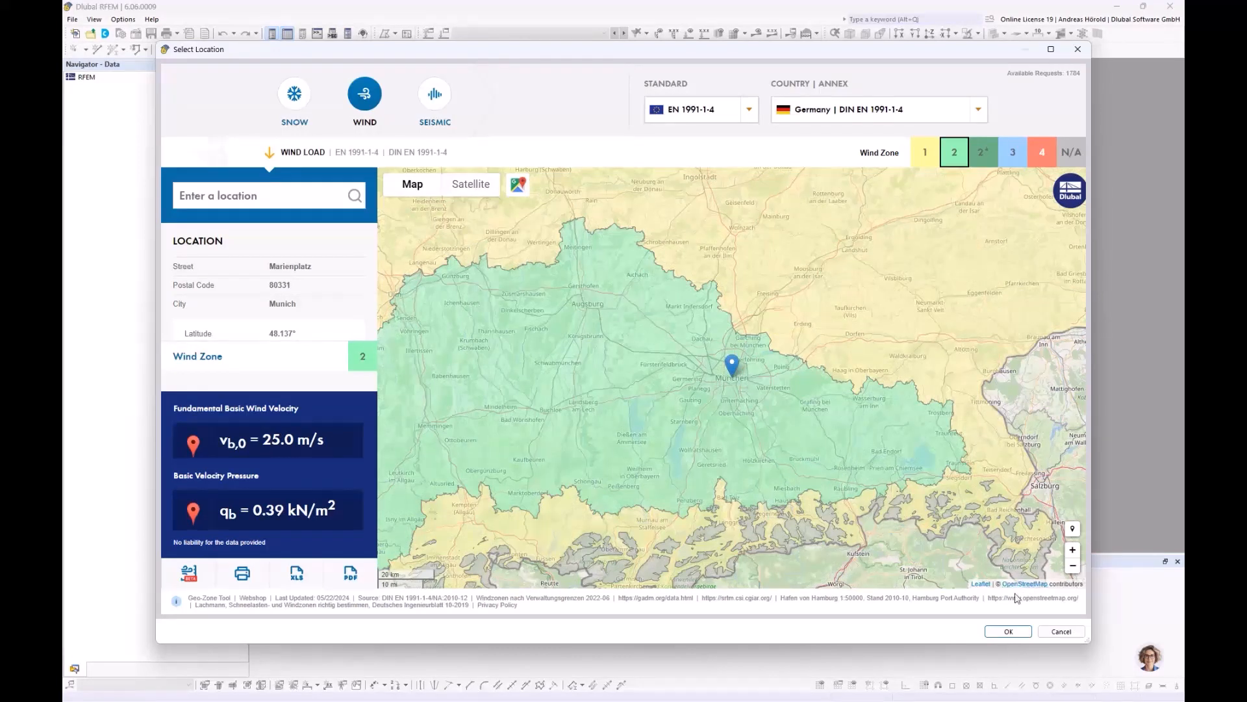
click(1008, 630)
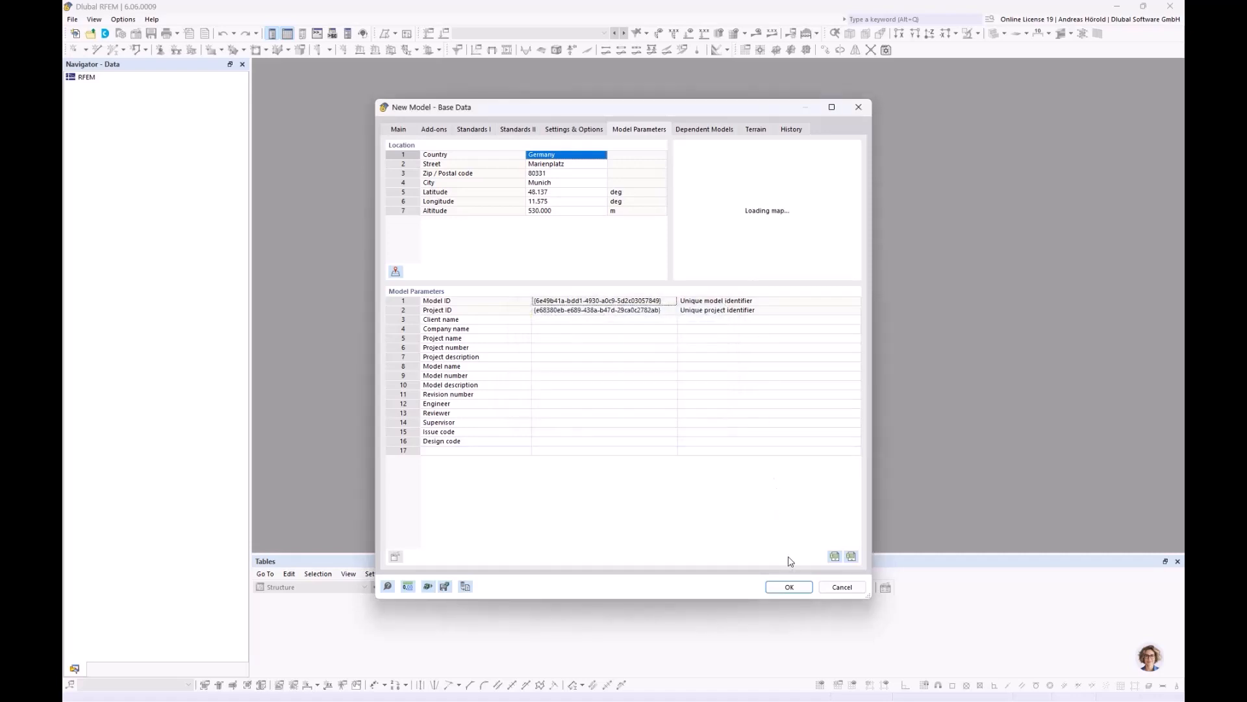
click(789, 587)
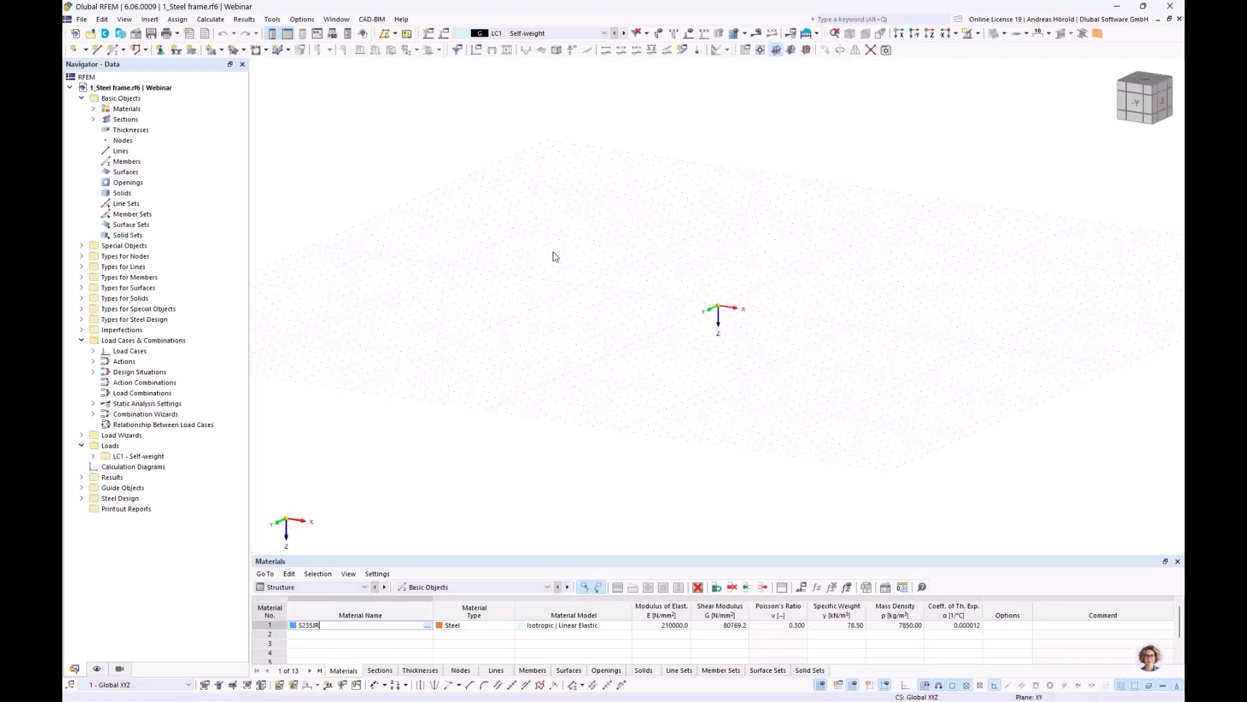
Step: Create a new background layer from the file Steel frame.dxf in the RFEM 6 Webinar folder
middle_drag(726, 279, 630, 345)
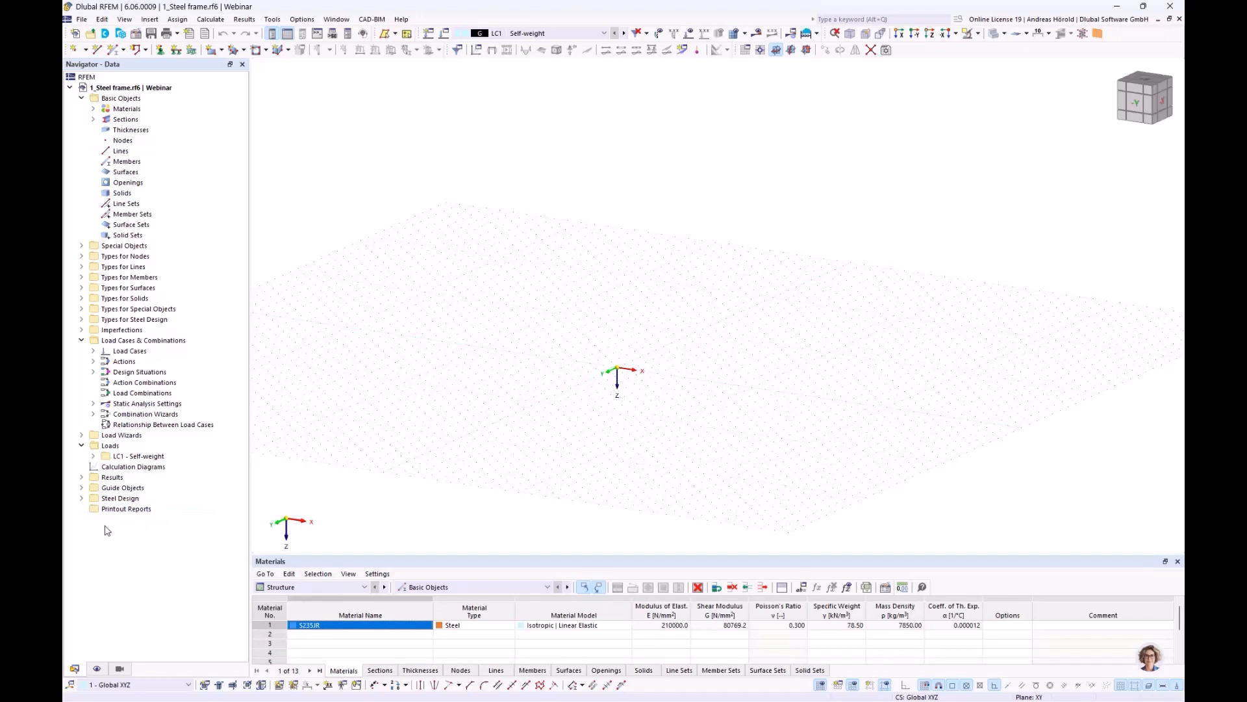
click(81, 488)
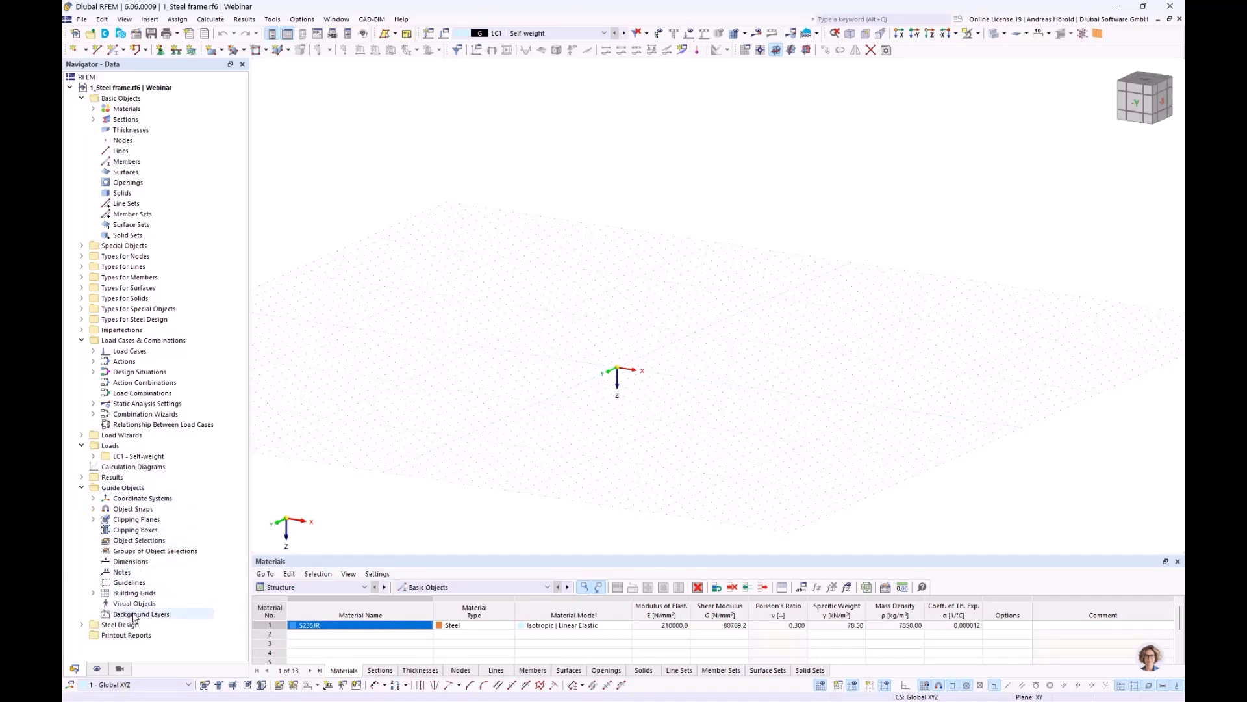
right_click(134, 615)
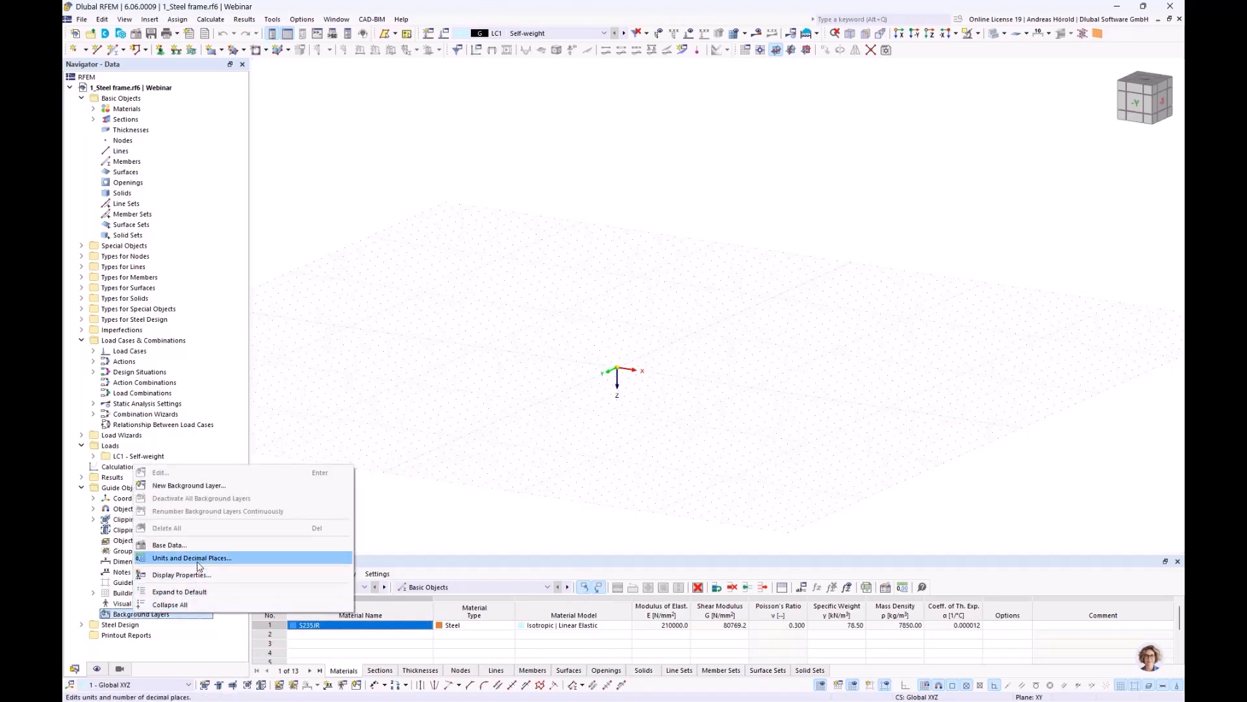
click(194, 490)
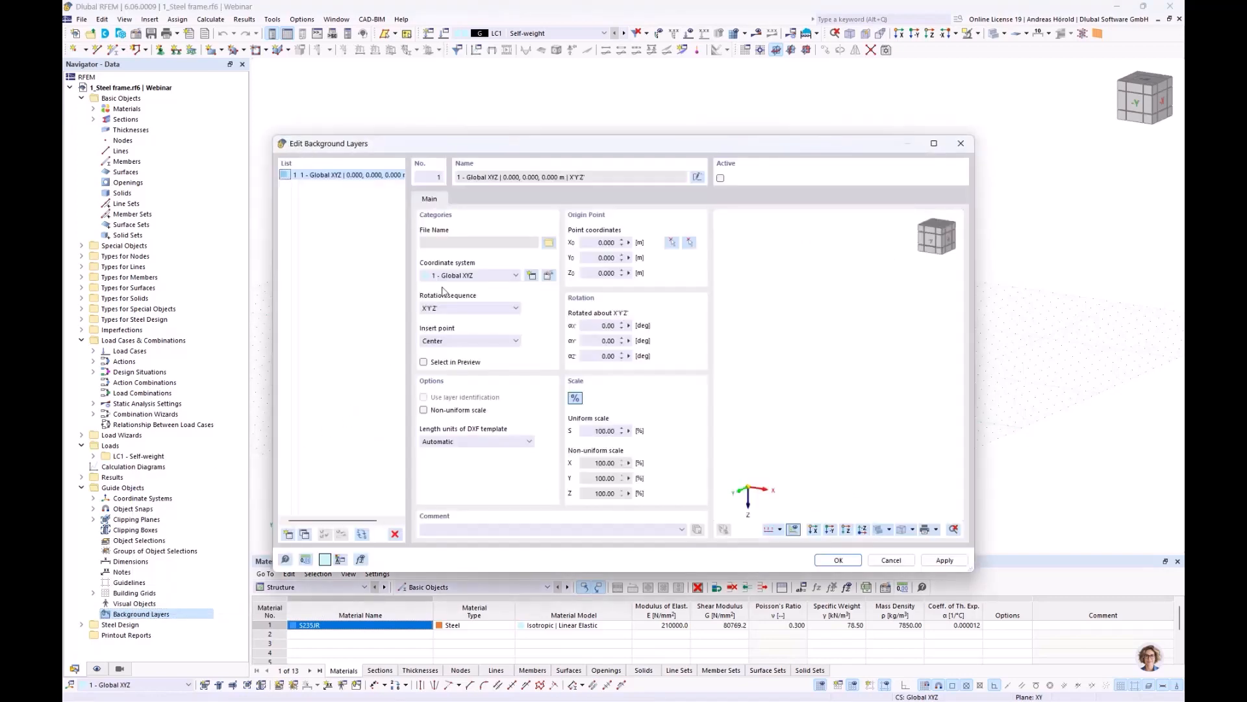
click(547, 243)
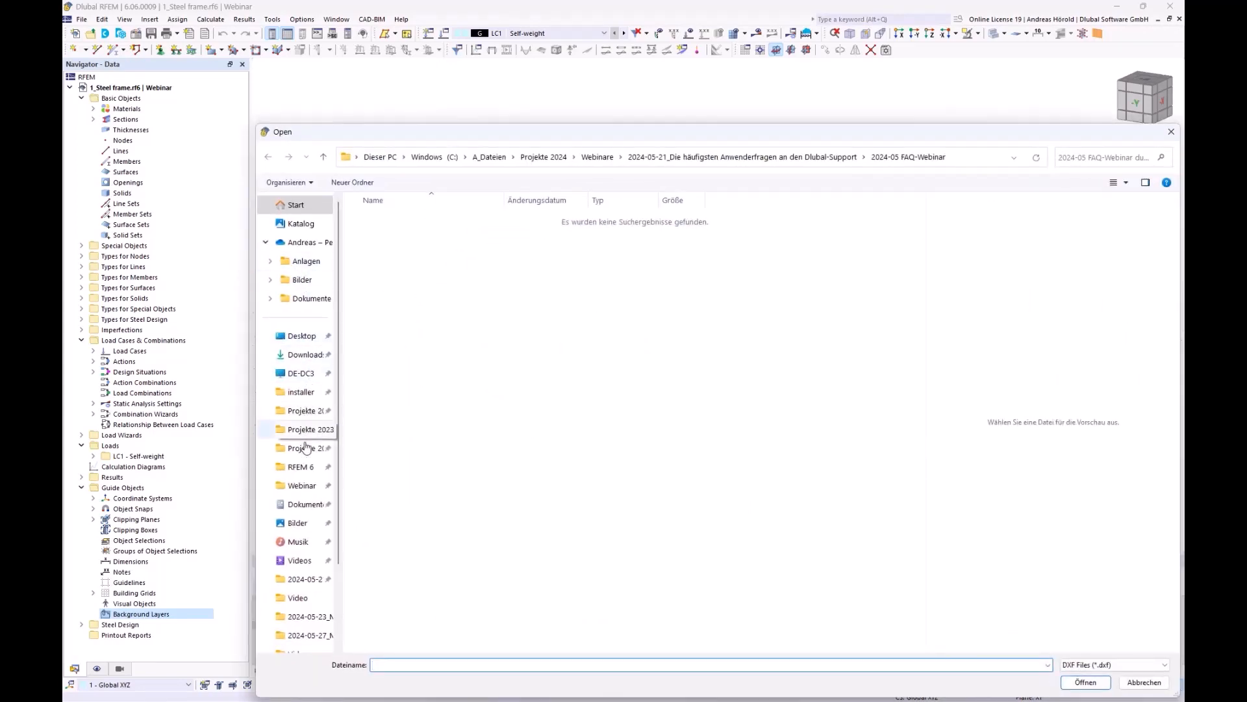
click(304, 486)
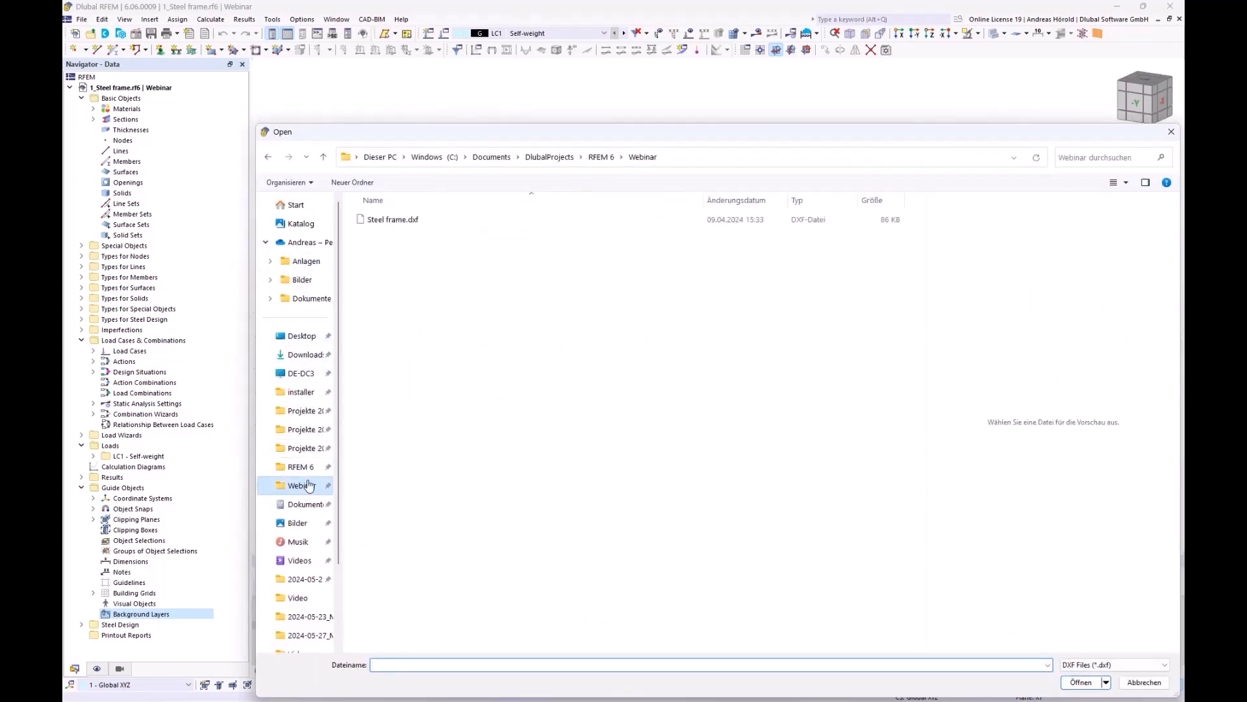
click(393, 221)
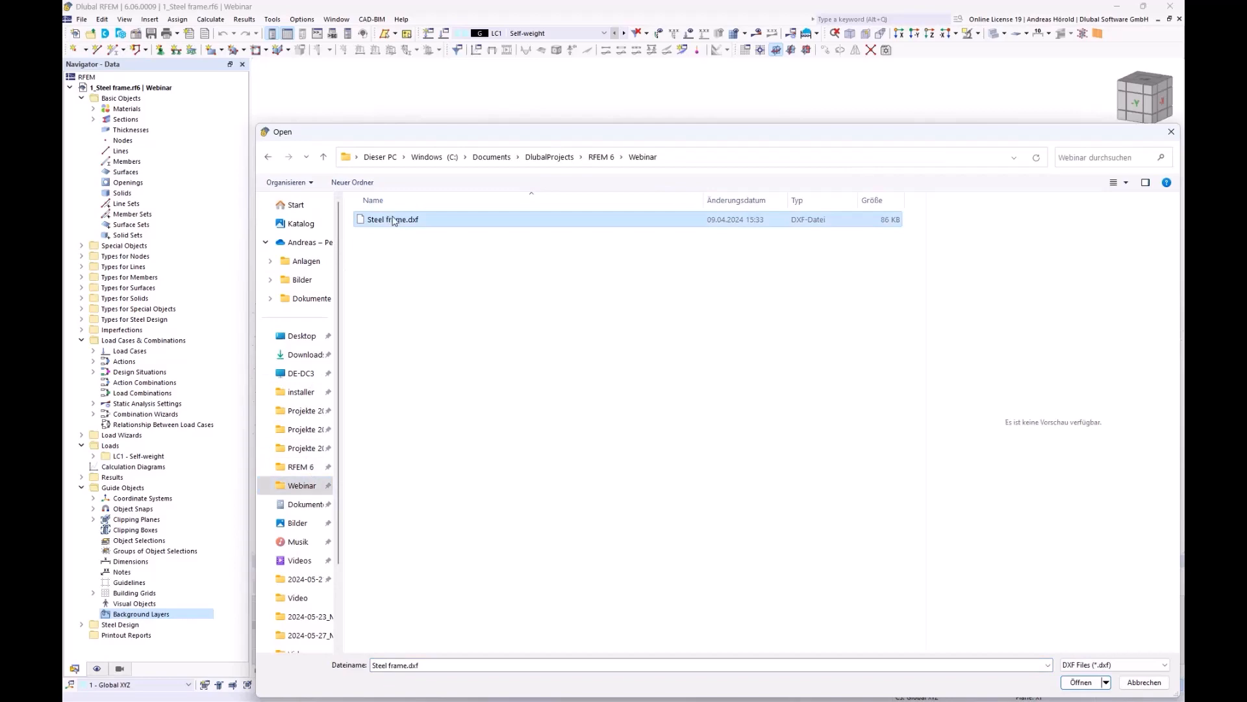
click(1081, 683)
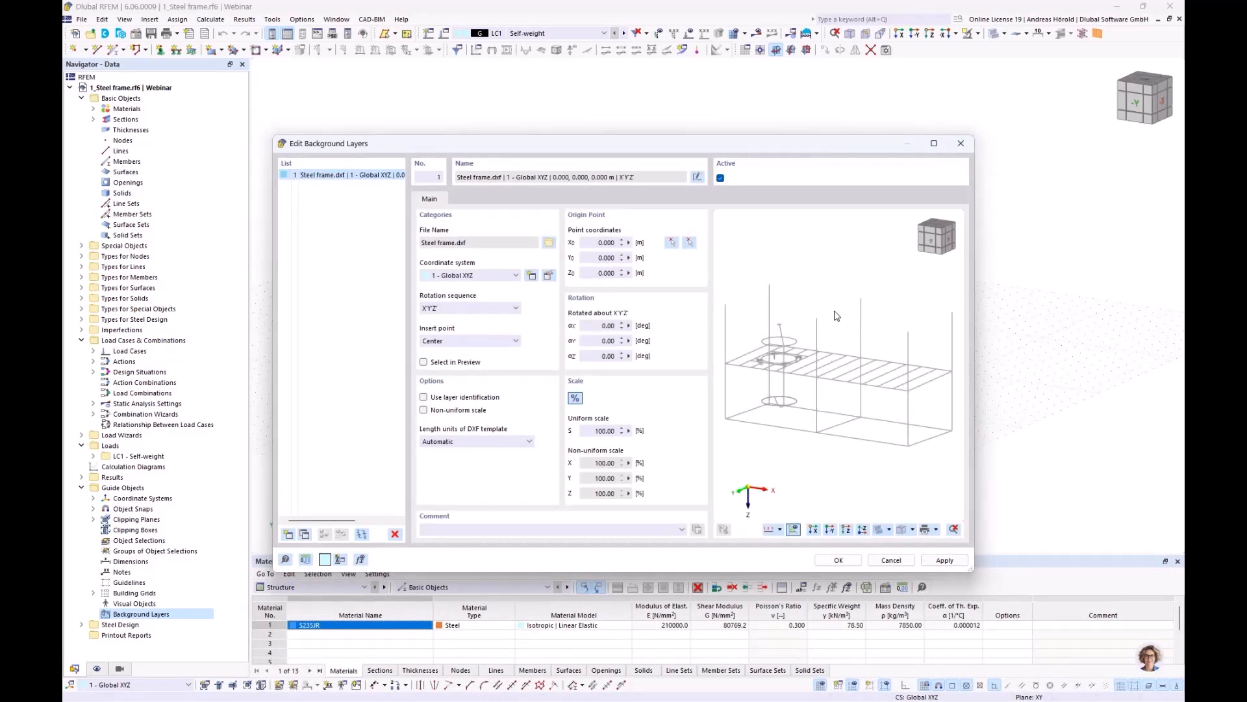
Step: Rotate the DXF background layer 180° about the Y axis and confirm the layer
ctrl+middle_drag(824, 351, 824, 349)
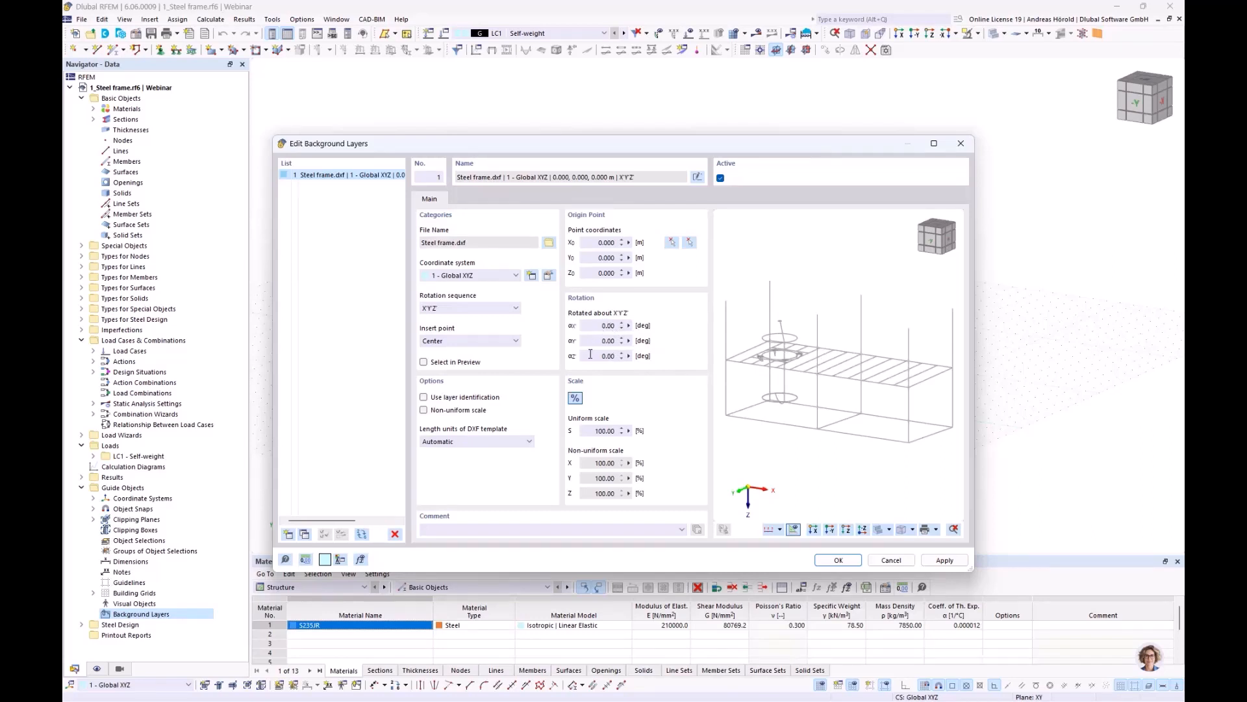
drag(595, 343, 629, 339)
text(180)
click(597, 356)
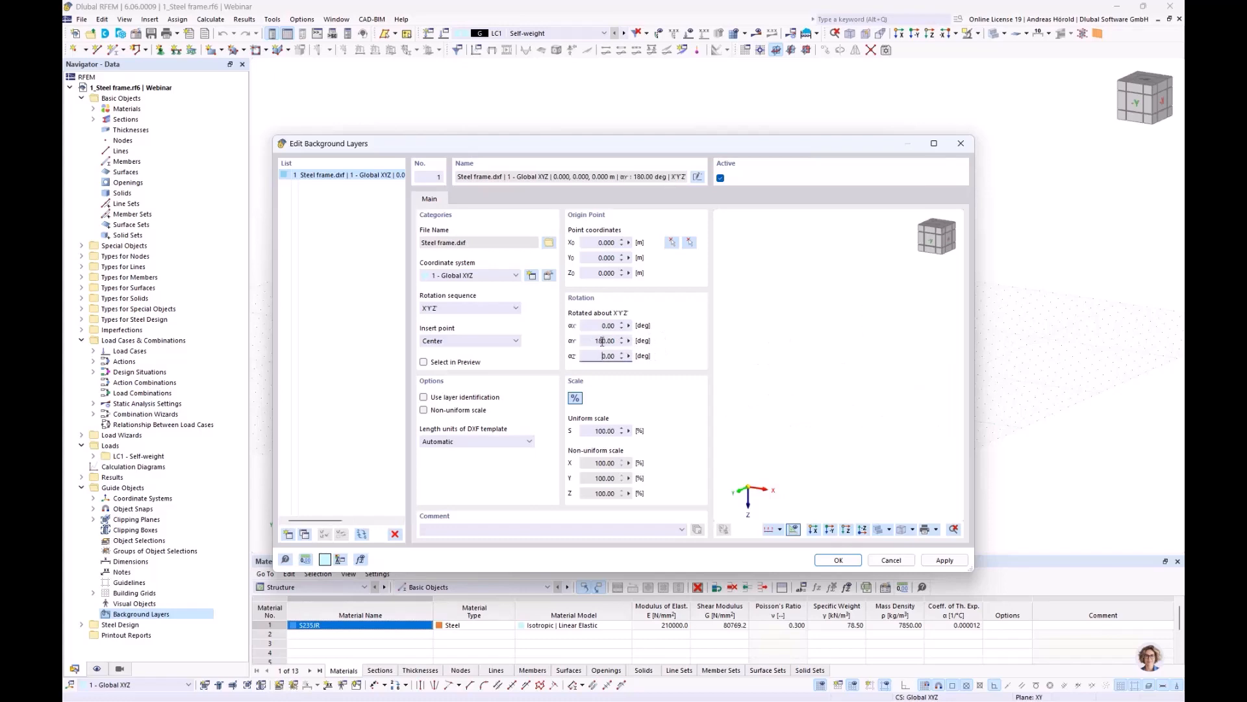
click(826, 559)
scroll(611, 388, up, 2)
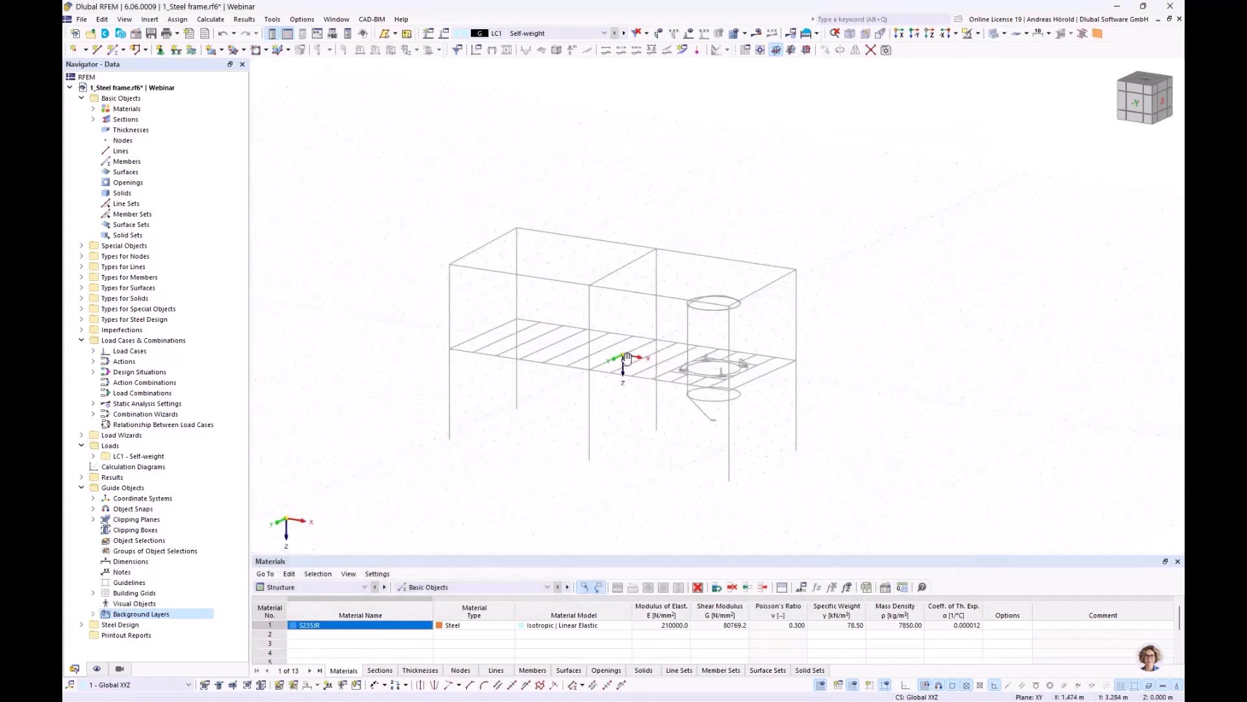
Step: Edit the Steel frame.dxf layer so the base of its rear corner column at the negative X end sits on the global origin
middle_drag(611, 388, 658, 354)
scroll(765, 298, up, 2)
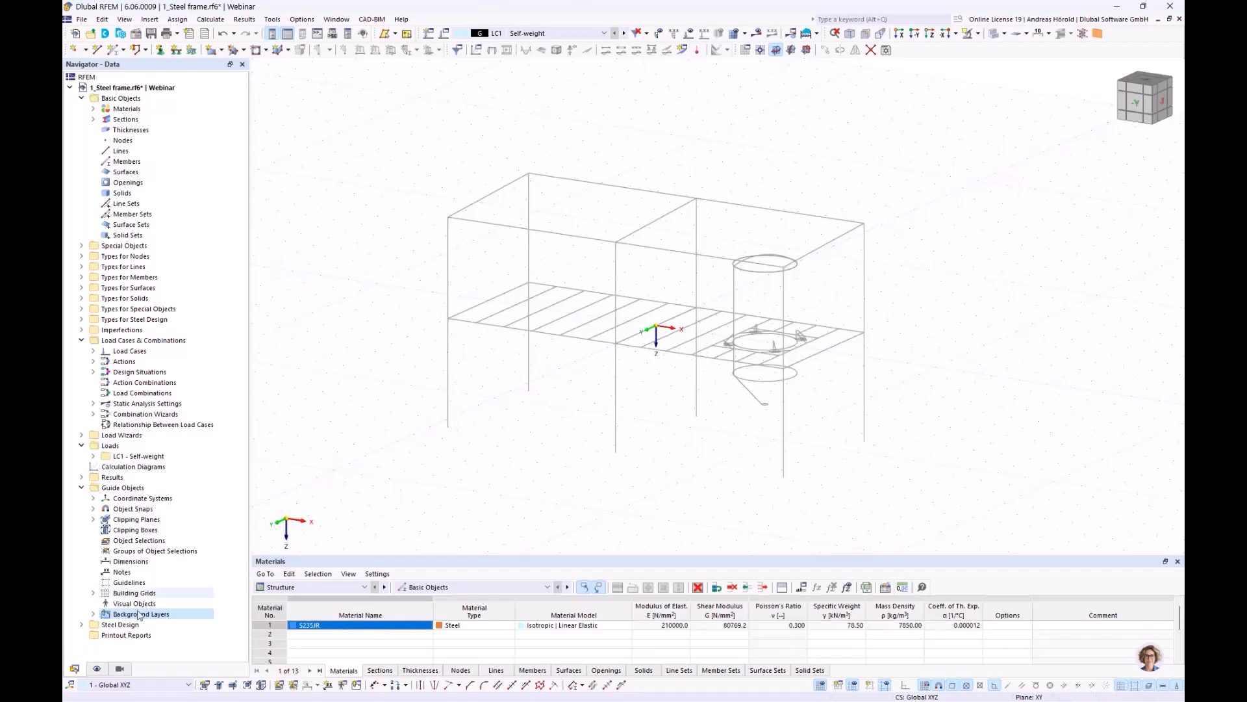
click(94, 613)
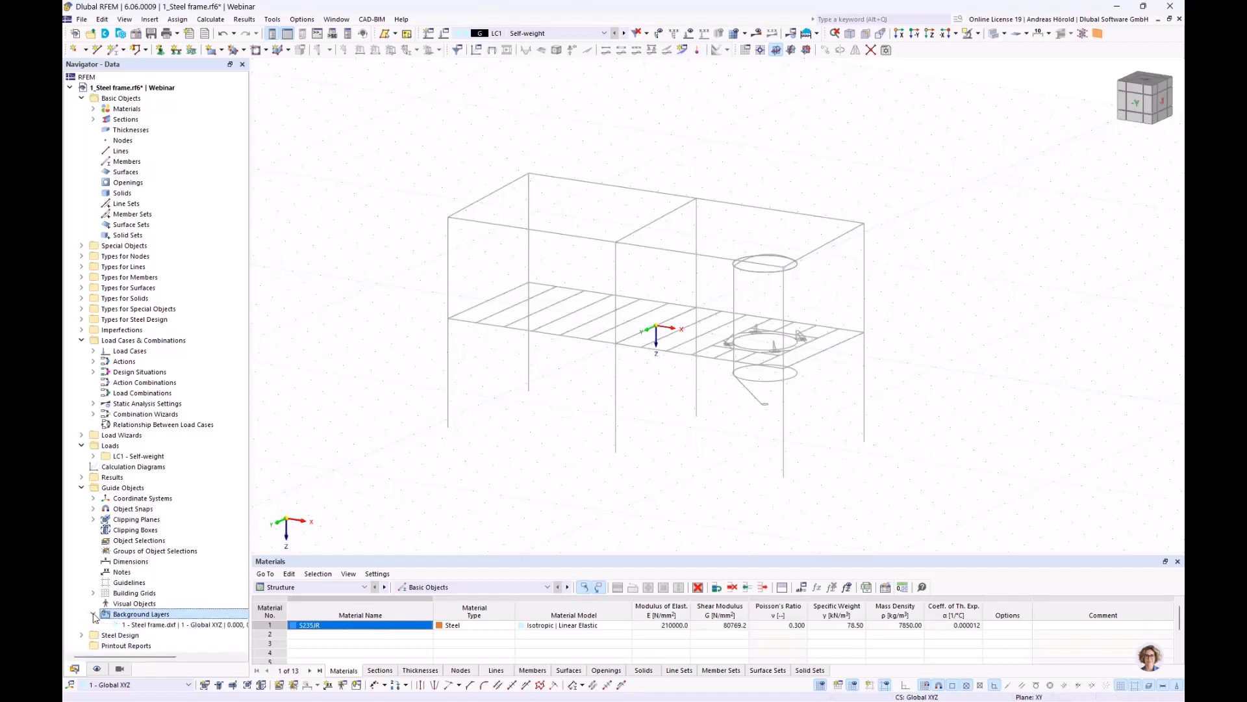
double_click(154, 626)
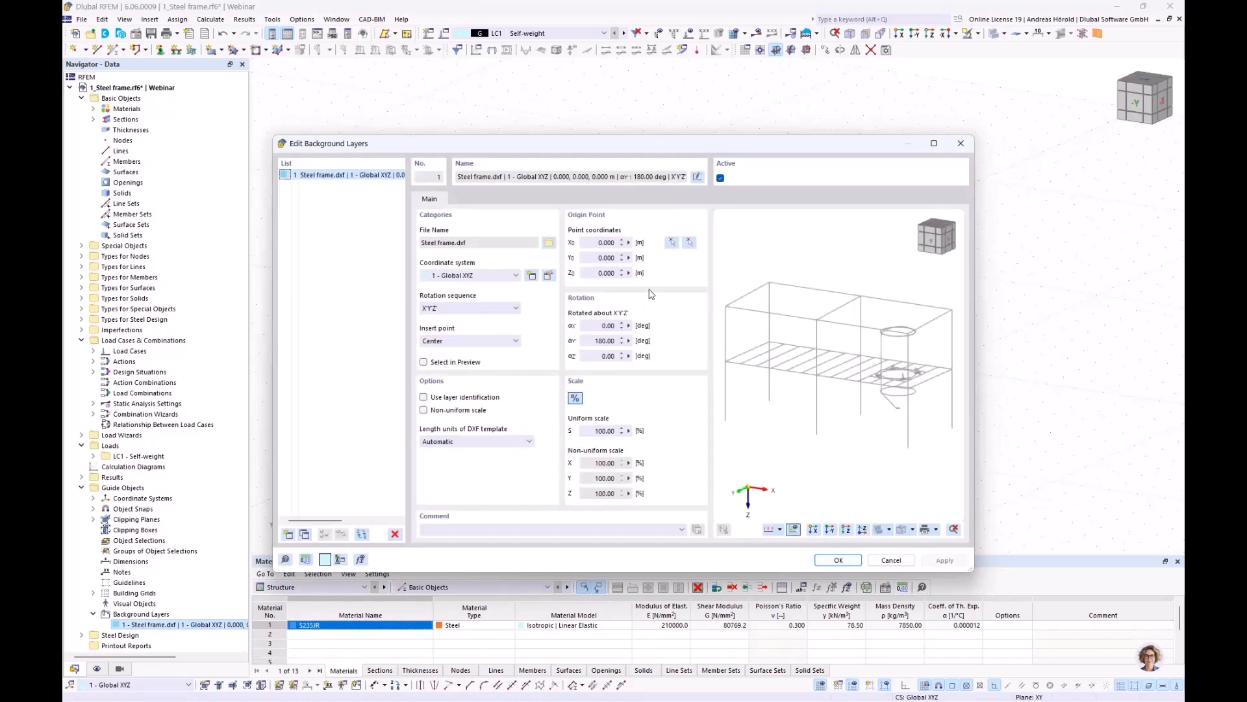
click(688, 244)
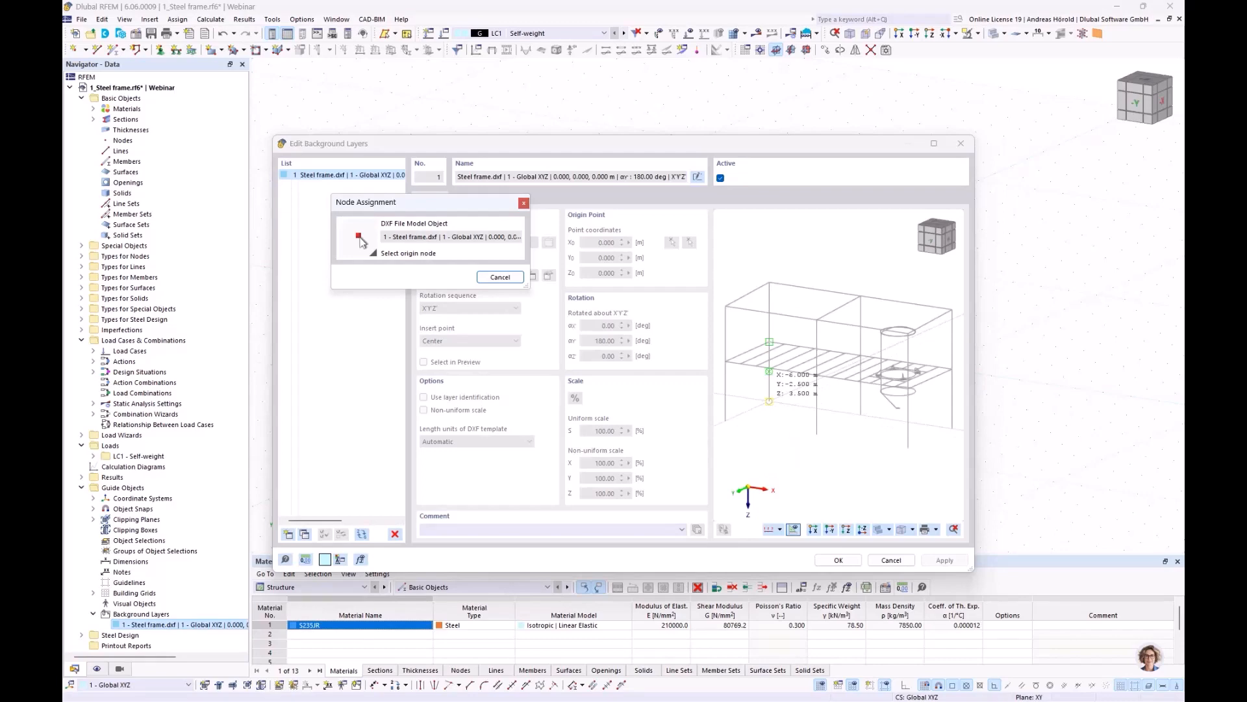
click(769, 402)
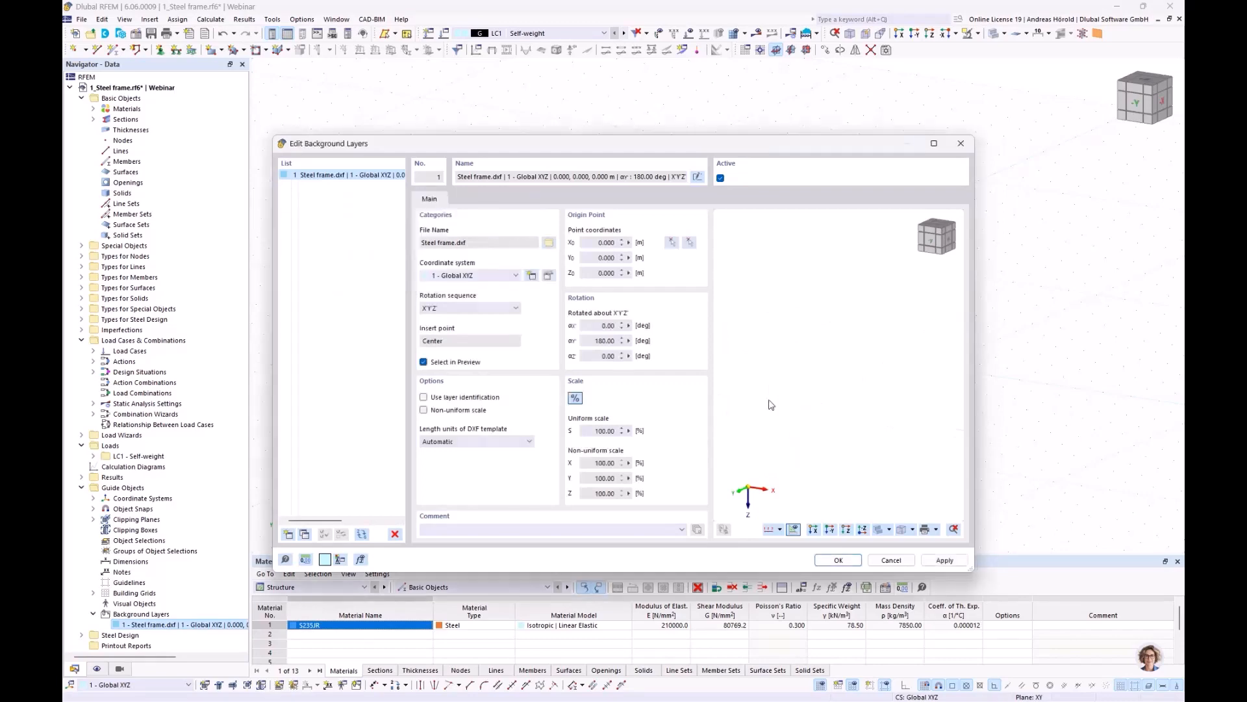
click(673, 244)
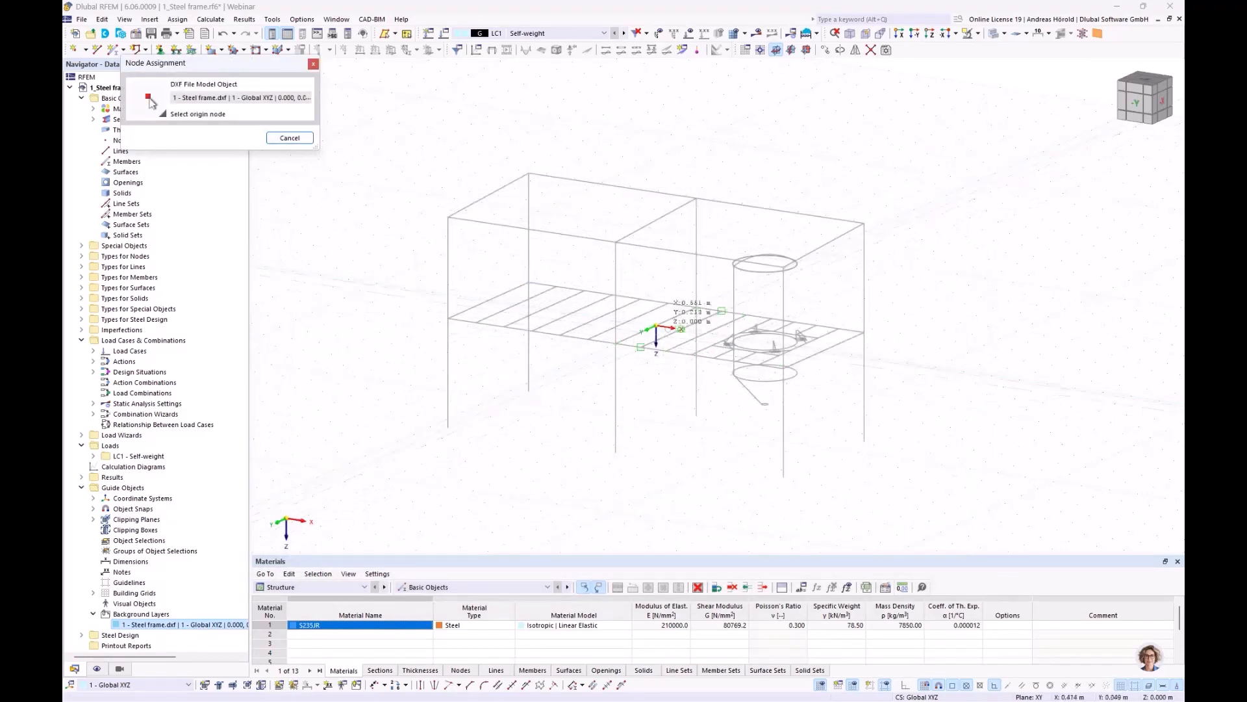
click(657, 326)
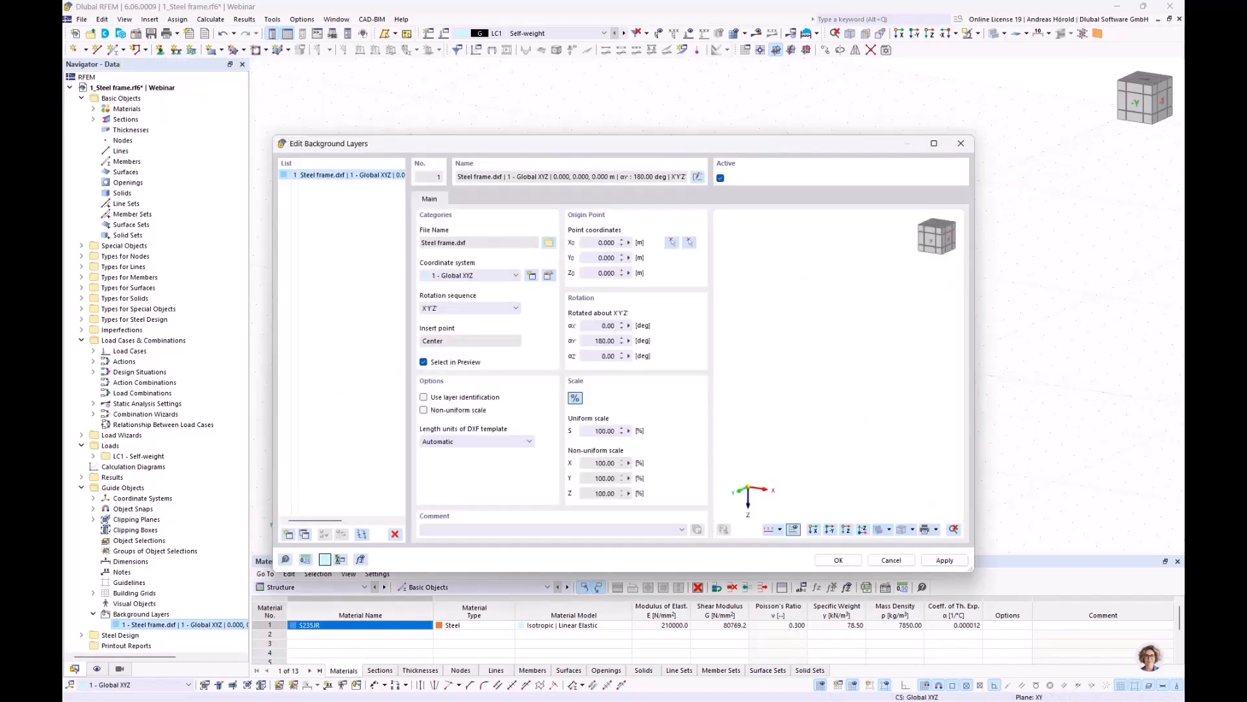
click(838, 560)
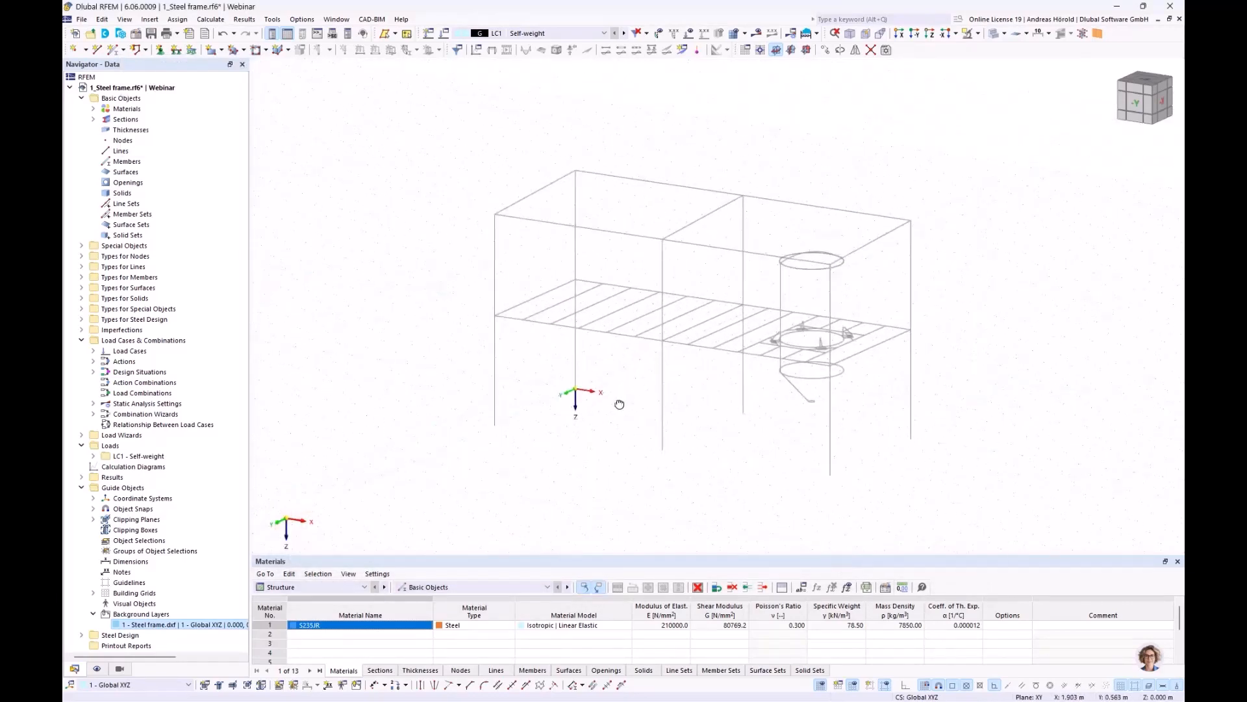
Step: Delete the predefined material S235JR from the model
ctrl+middle_drag(620, 402, 646, 399)
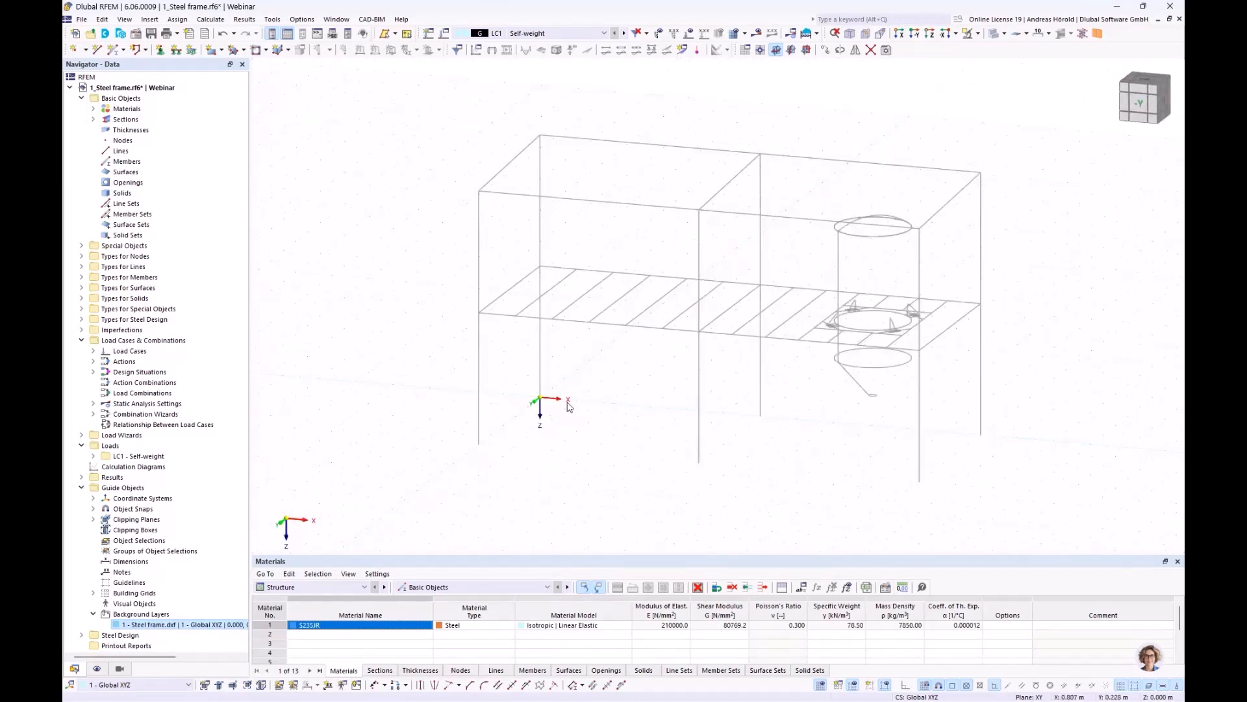
scroll(570, 407, up, 3)
scroll(529, 414, down, 2)
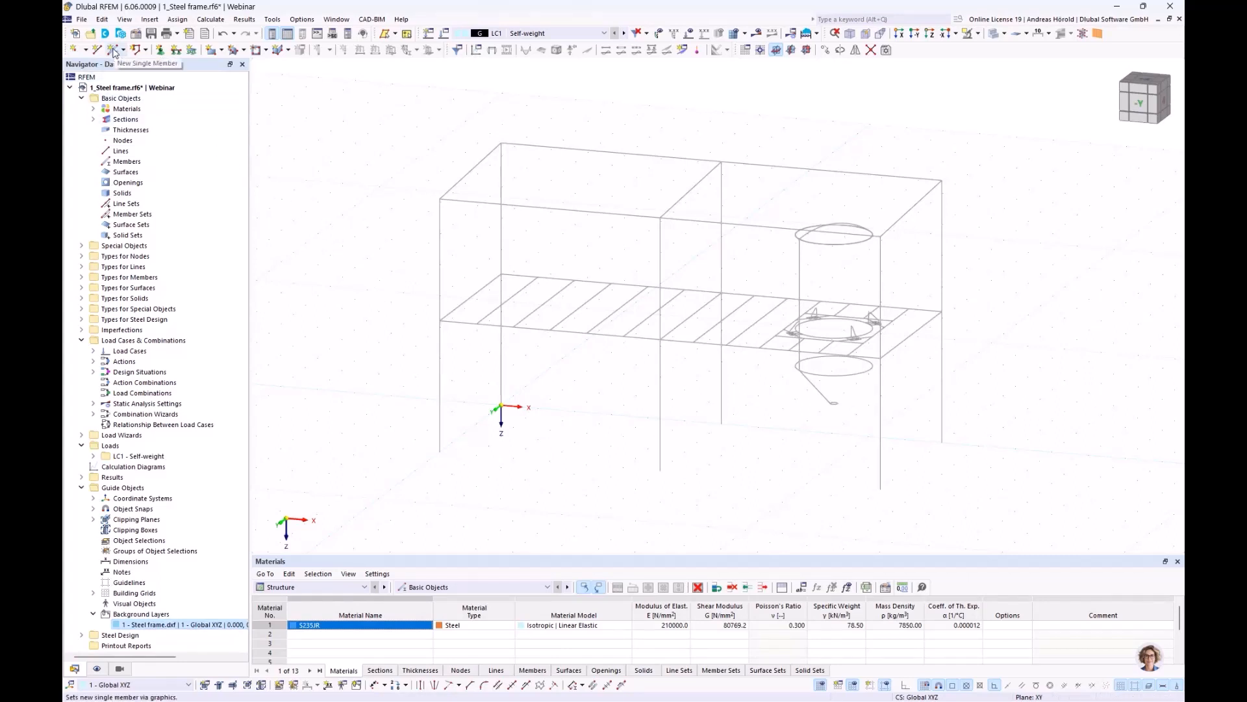
click(92, 109)
click(163, 120)
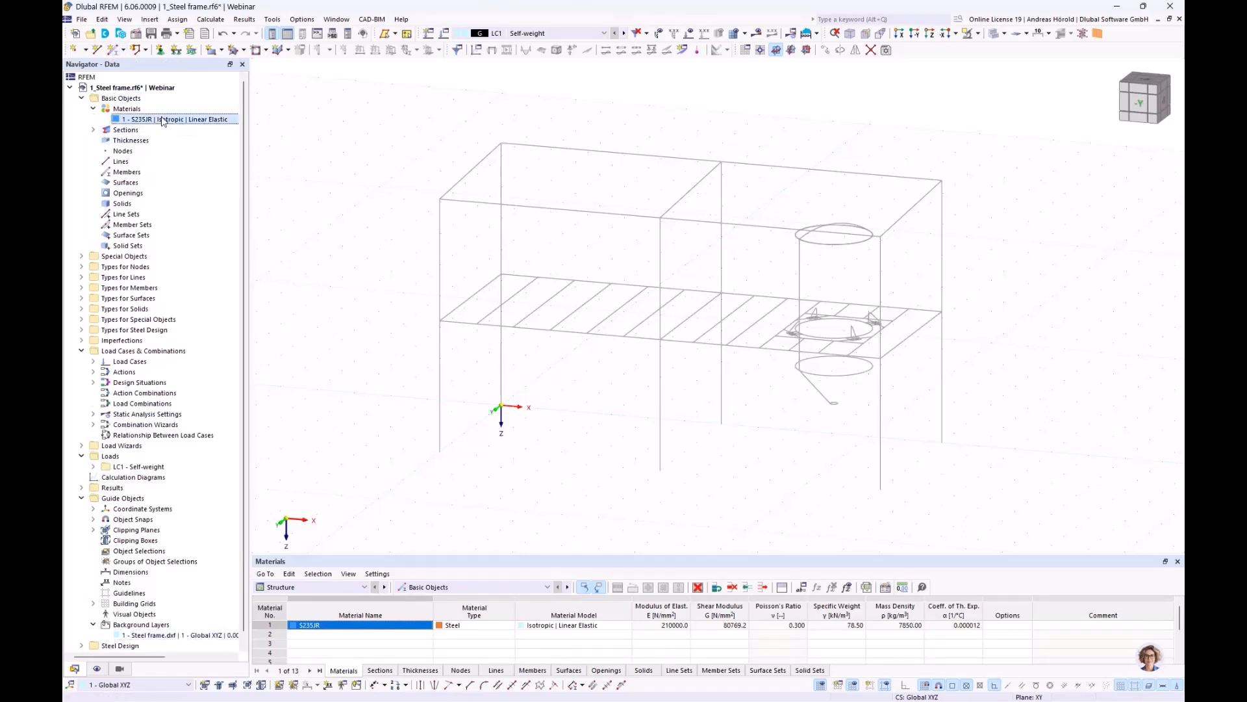
key(Delete)
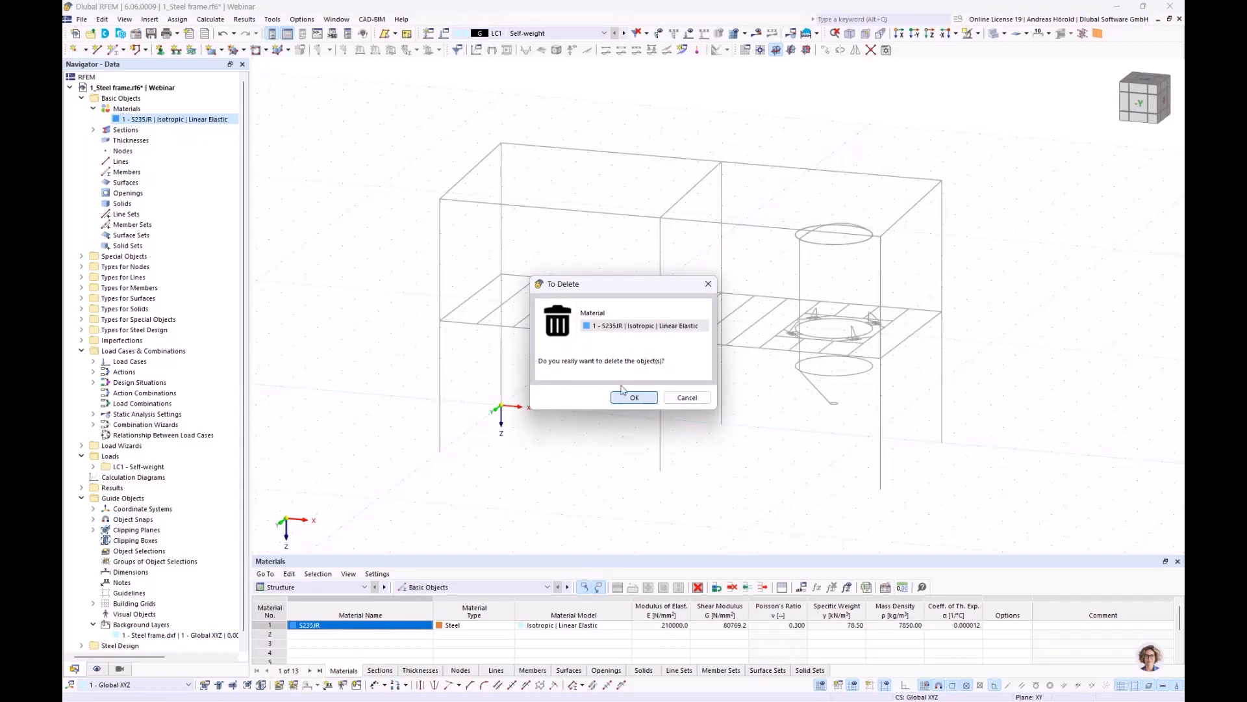
click(642, 396)
Step: Delete the two predefined sections HE 240 B and HE 220 A together
click(93, 119)
click(156, 130)
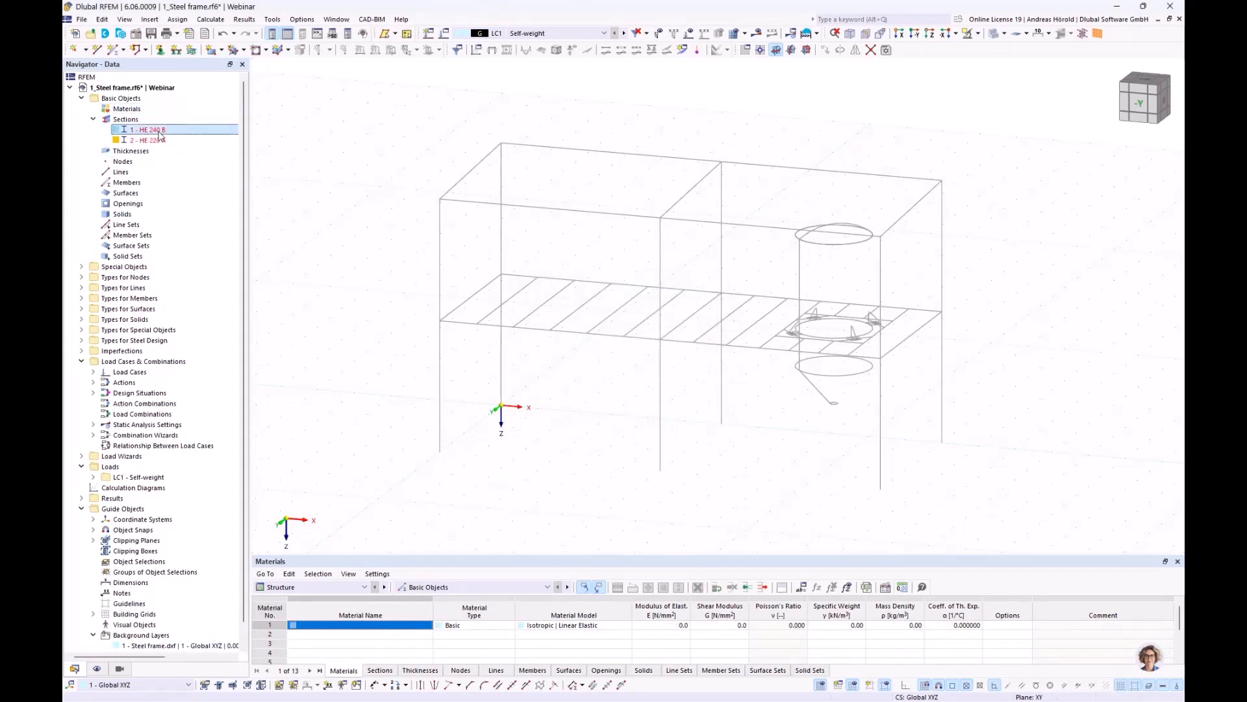
ctrl+click(159, 141)
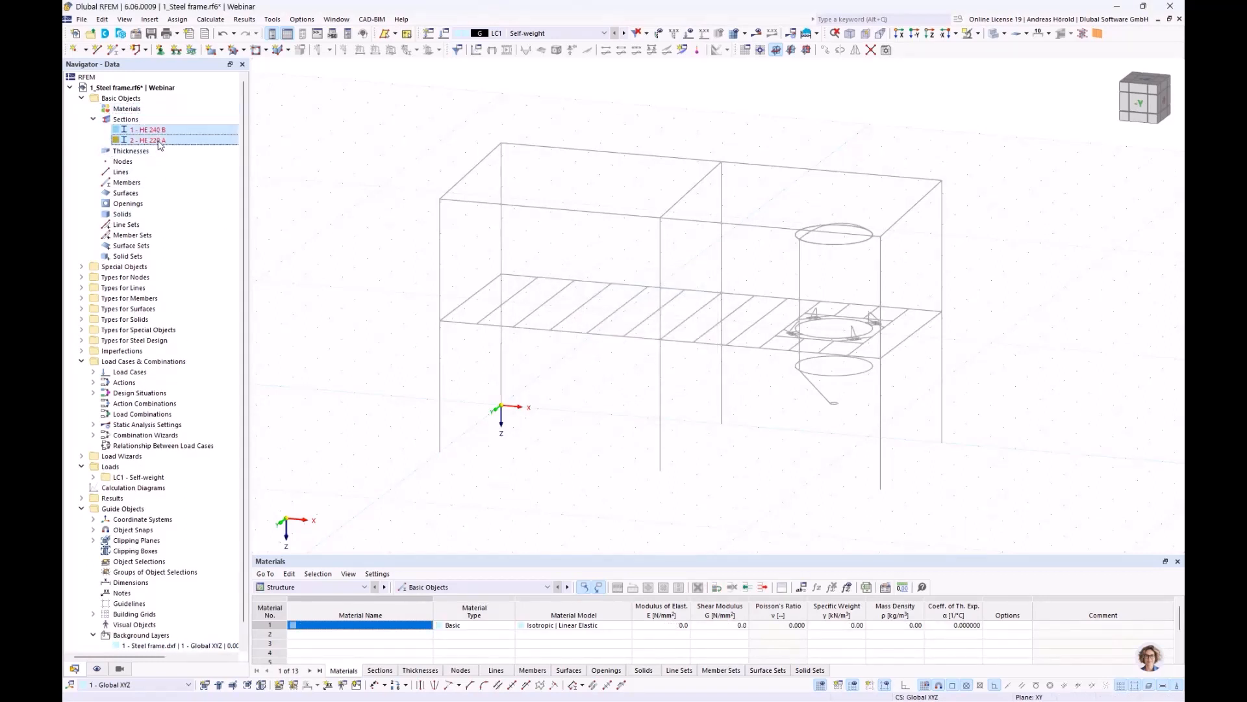
key(Delete)
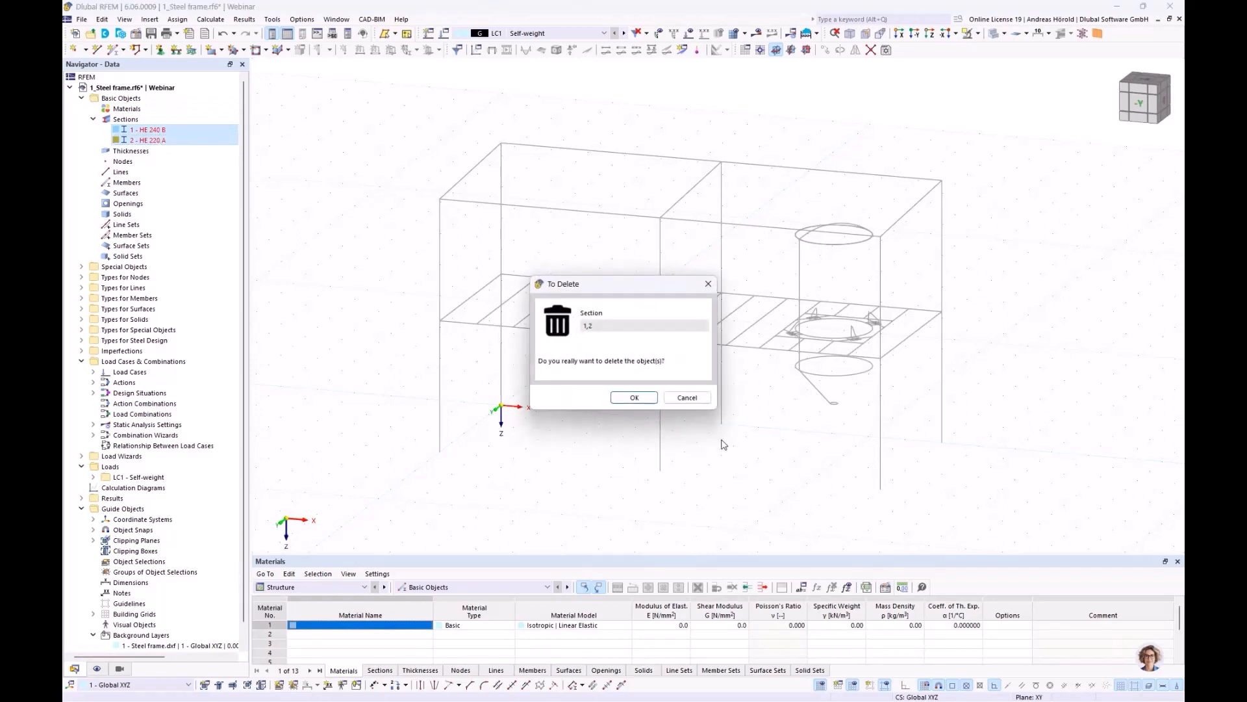
click(634, 397)
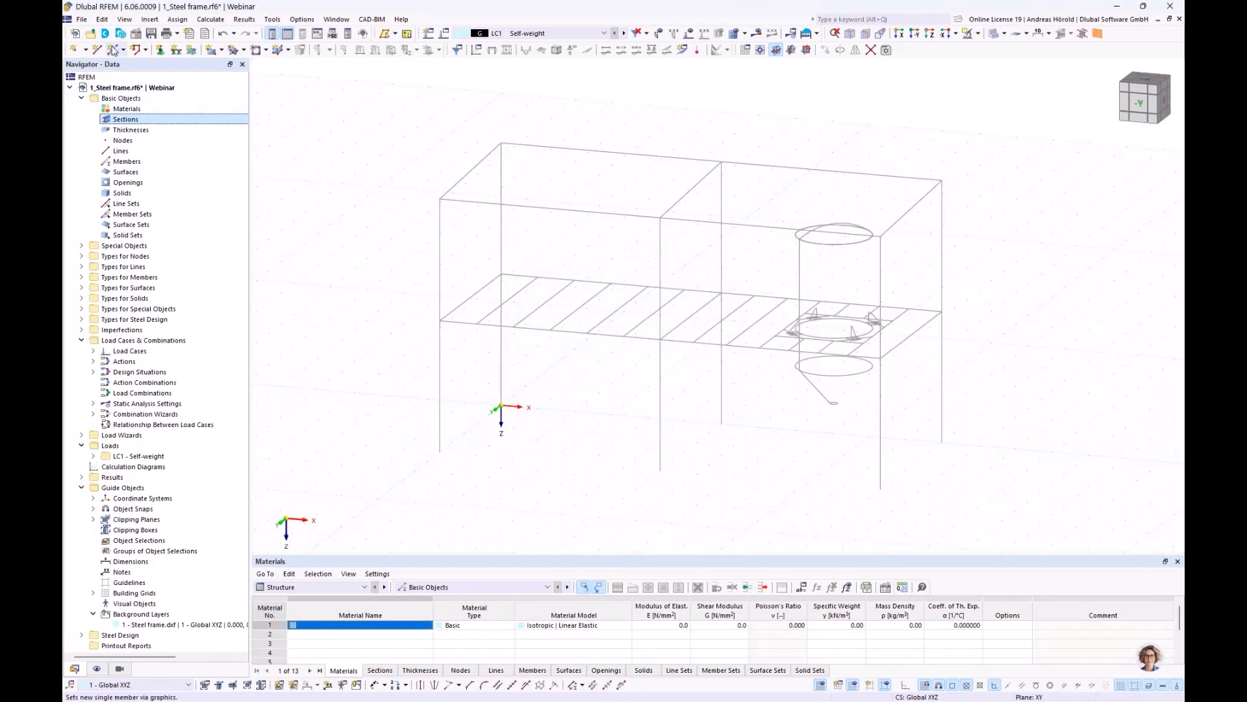
Step: Start a new single member, review the available member types and keep the type Beam
click(113, 51)
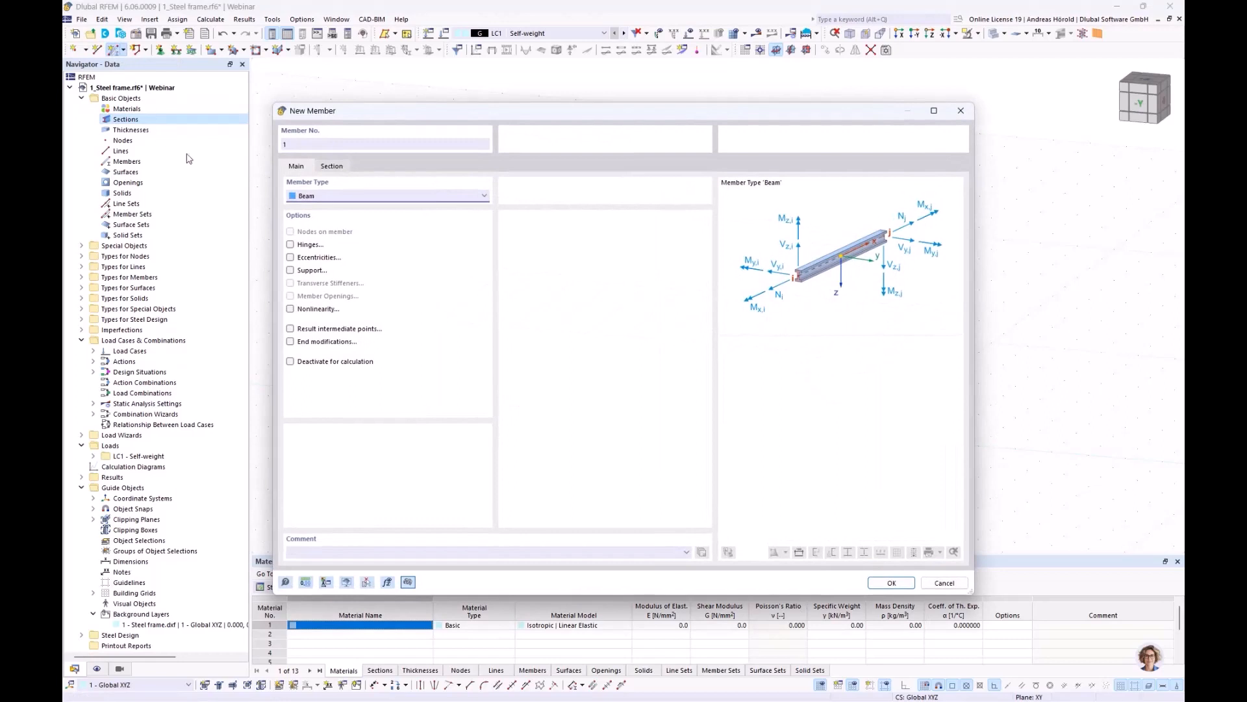
click(363, 195)
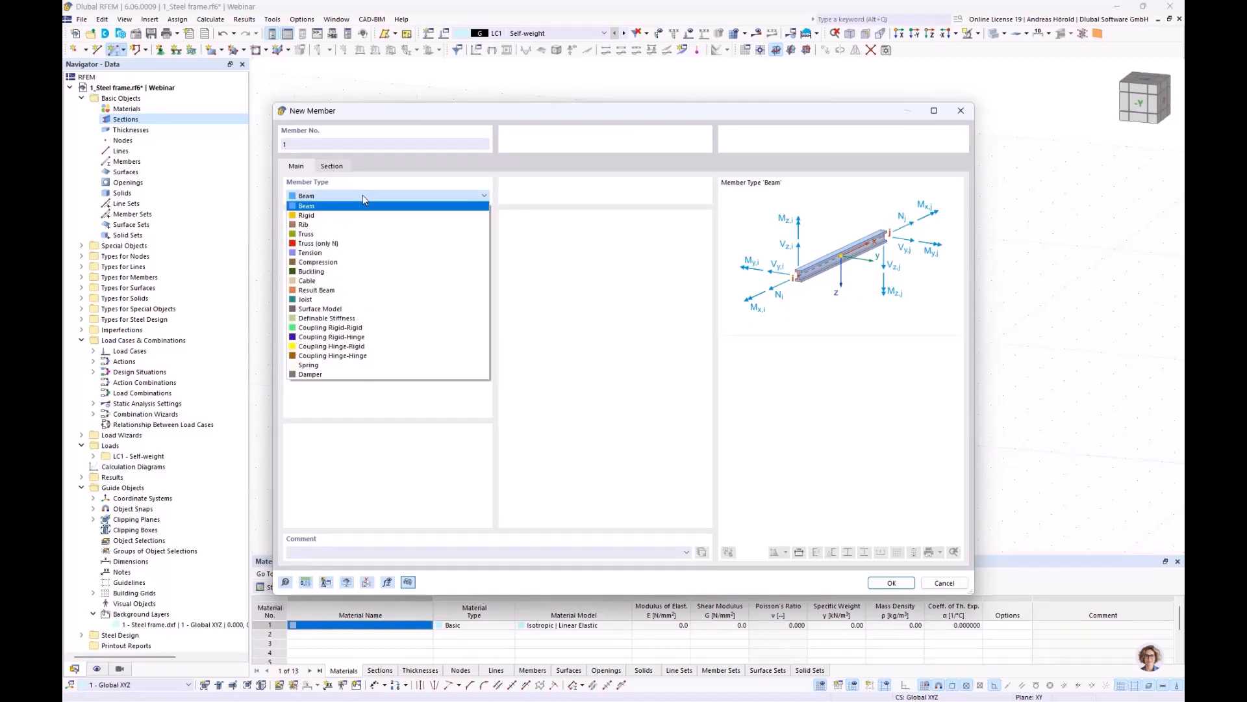
click(362, 196)
click(377, 198)
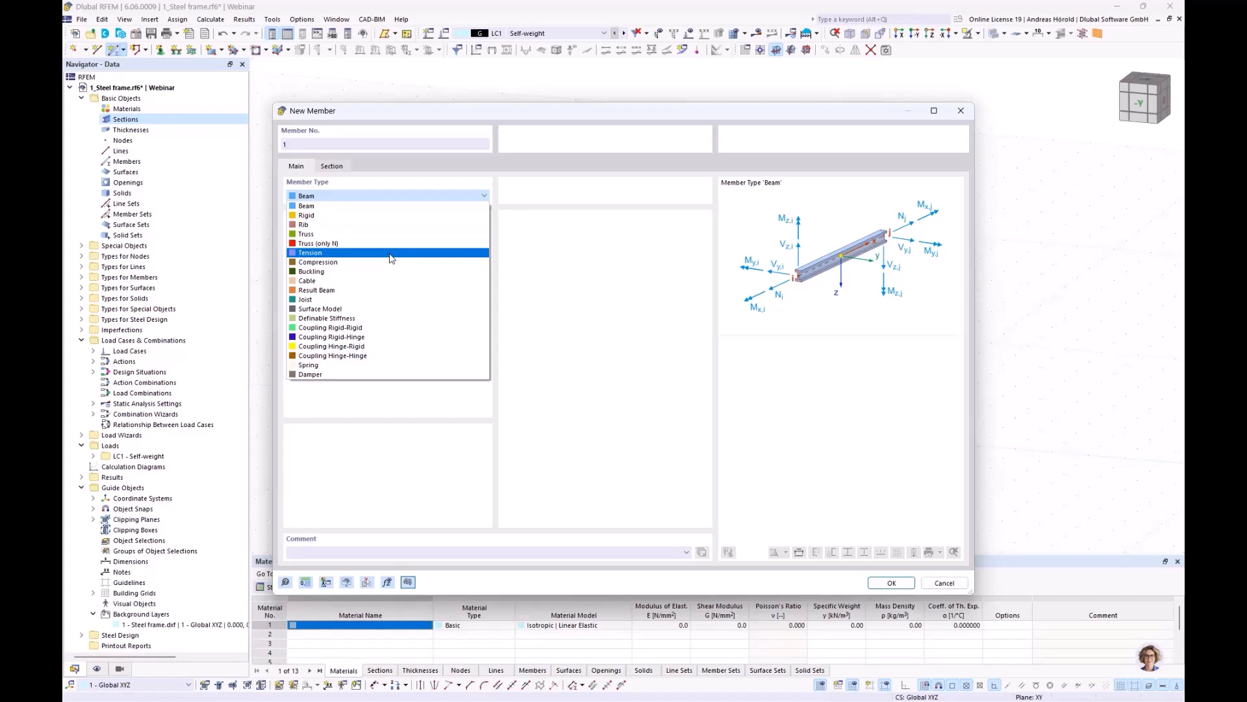
click(372, 208)
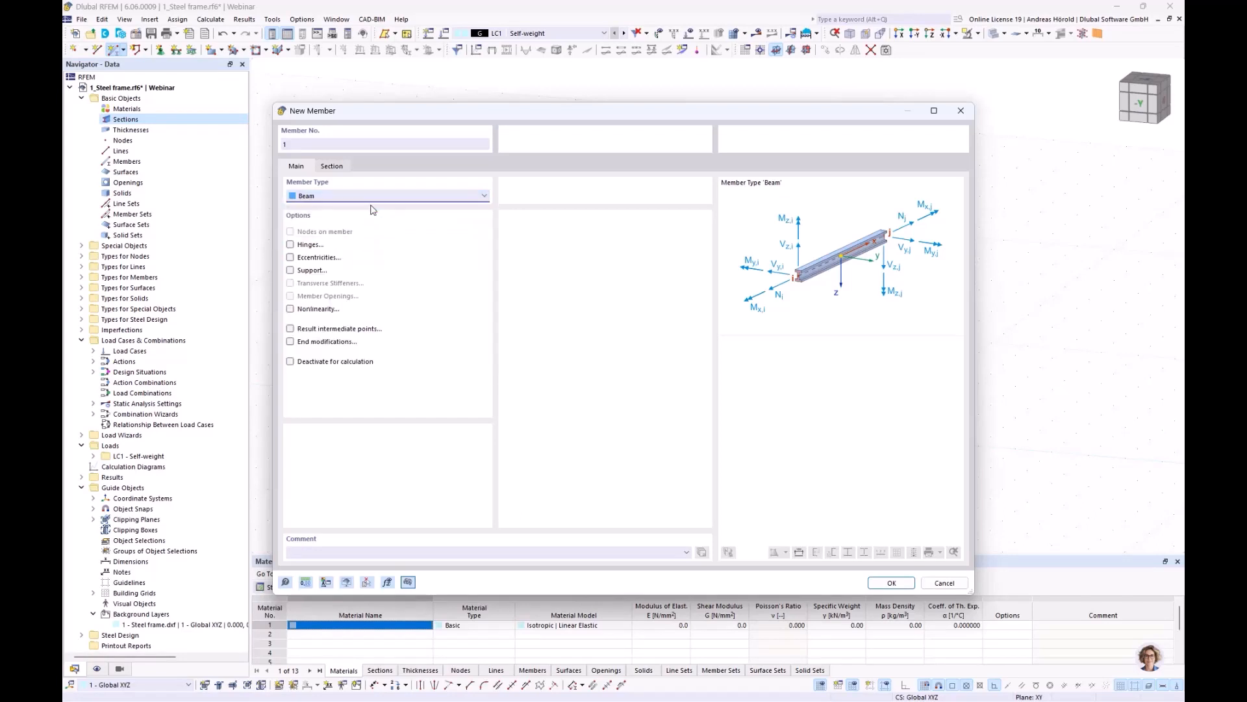
Step: Choose the standardized I-section HE 240 B from the section library for the new member
click(331, 167)
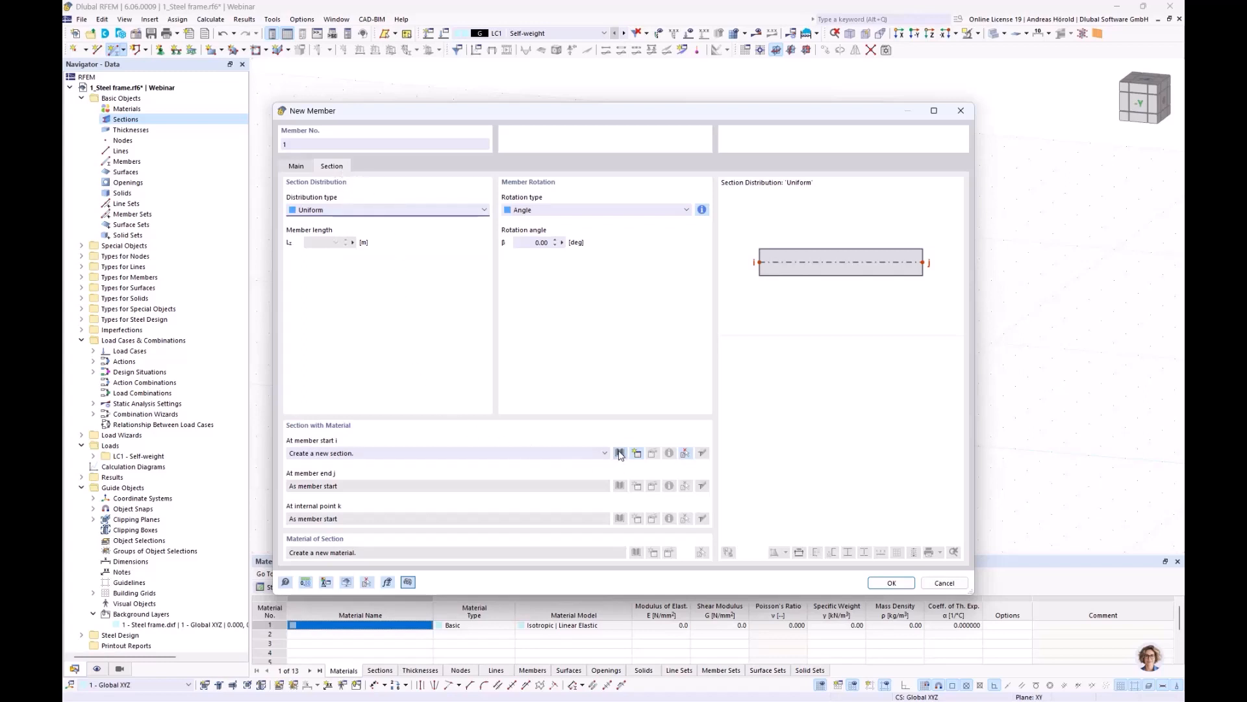
click(619, 453)
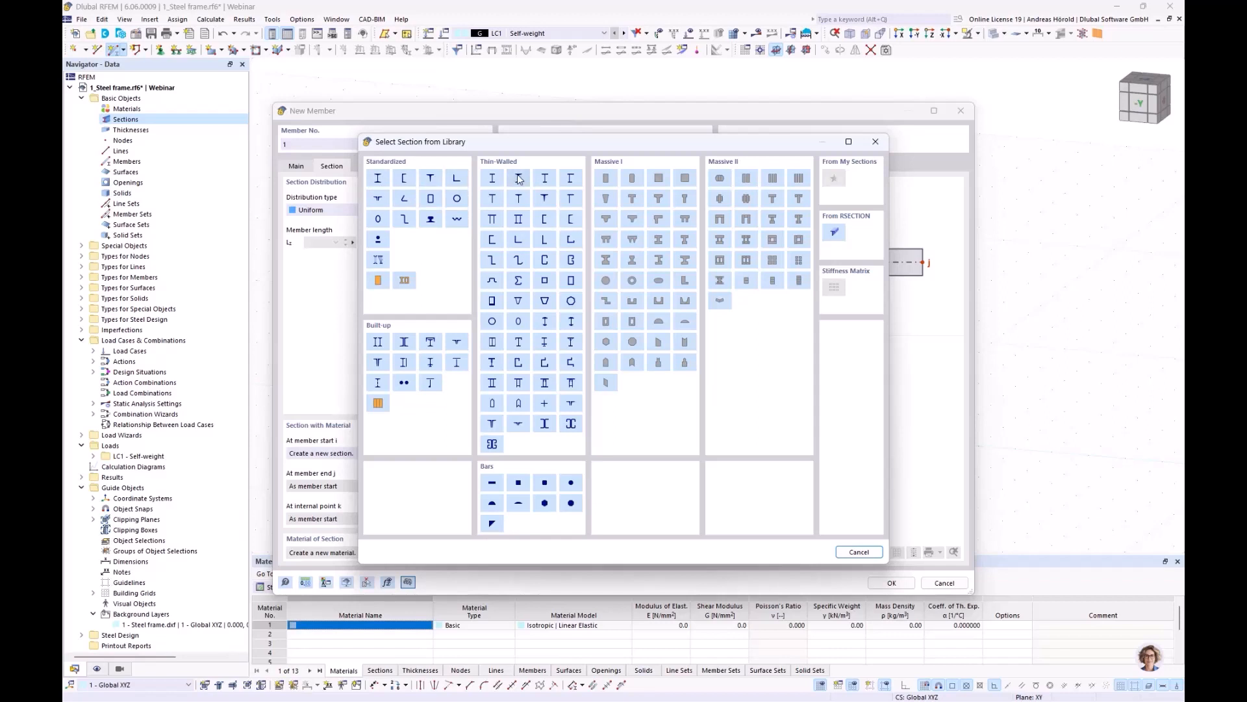
click(378, 180)
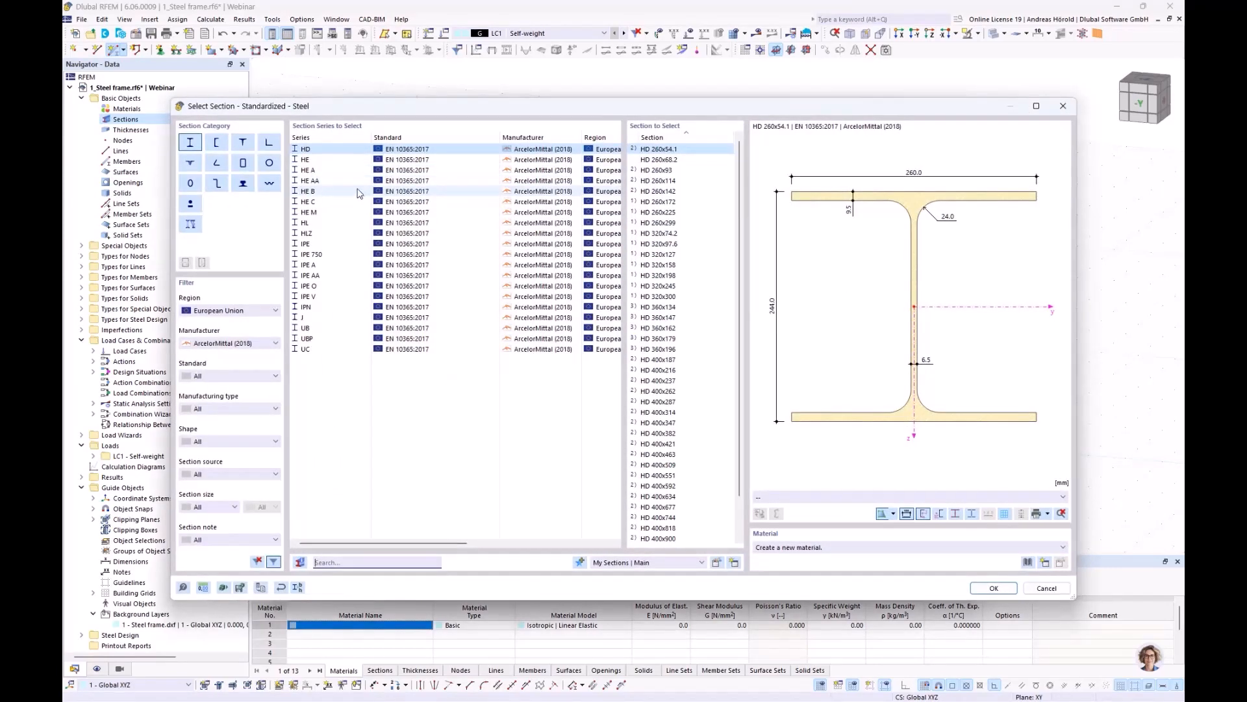
click(318, 193)
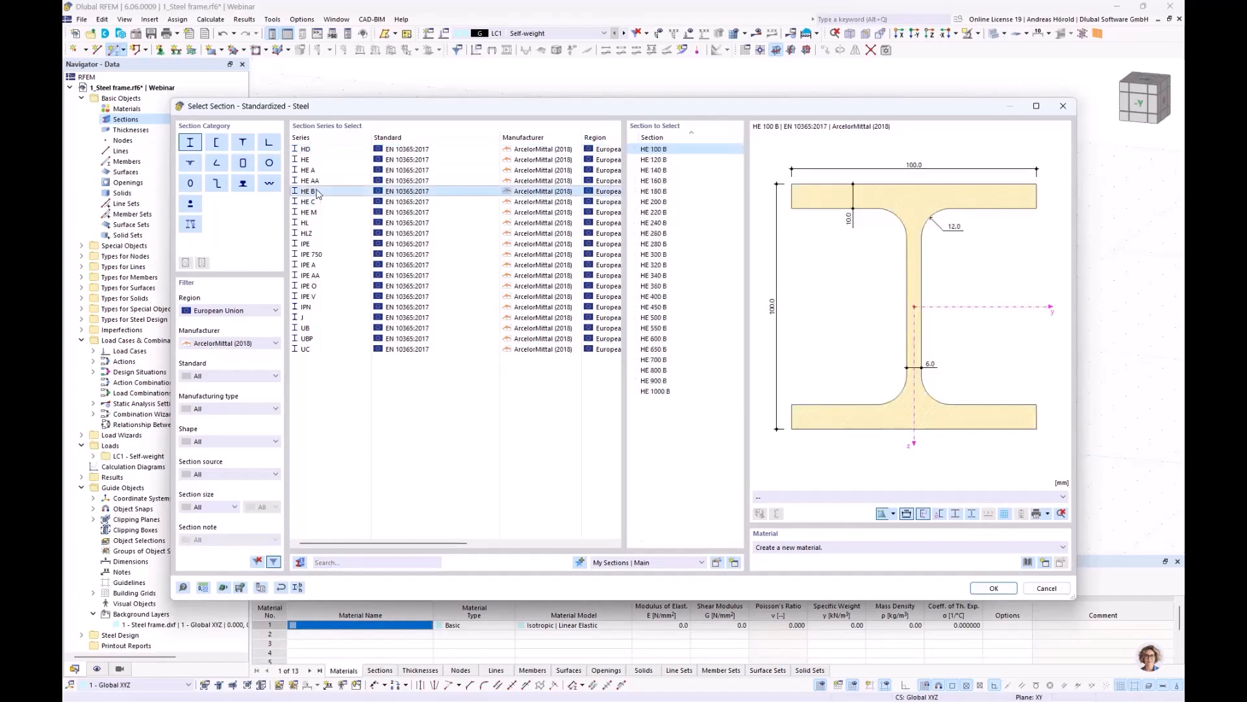
click(660, 223)
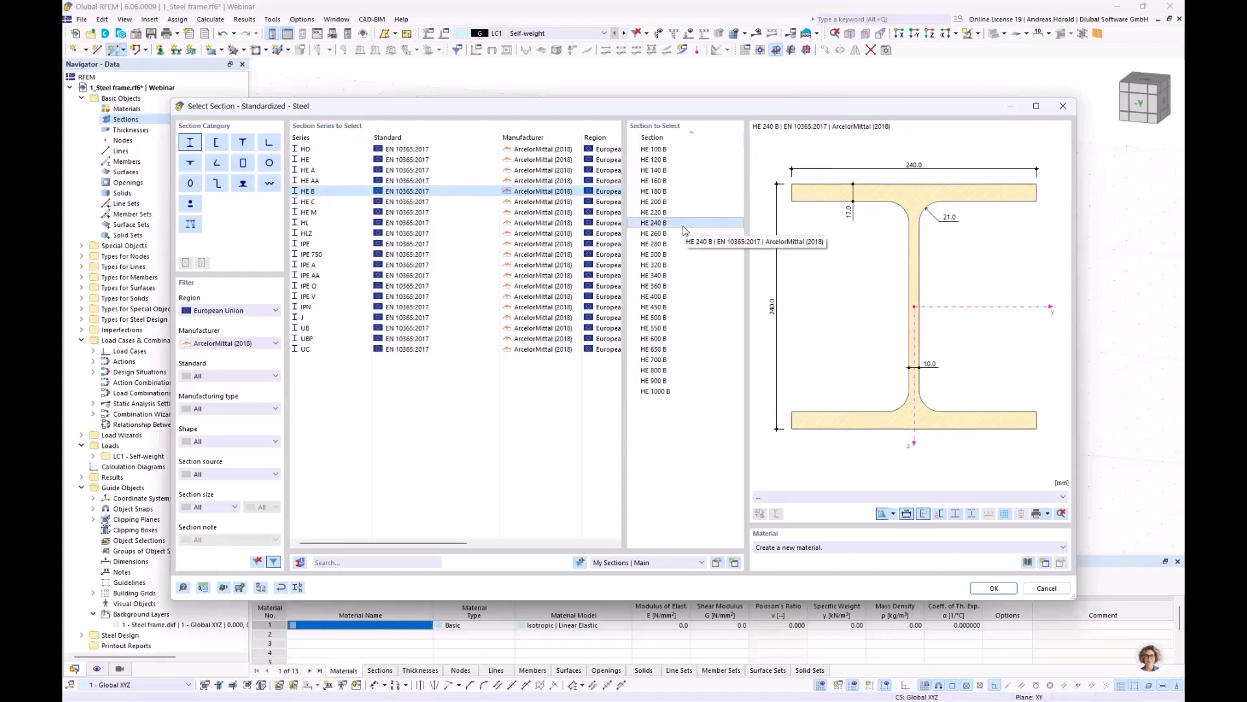
Step: Assign steel S235JR per EN 10025-2:2019-08 from the material library, with the European Union, Steel and Carbon Steel filters, and accept the section
click(1027, 563)
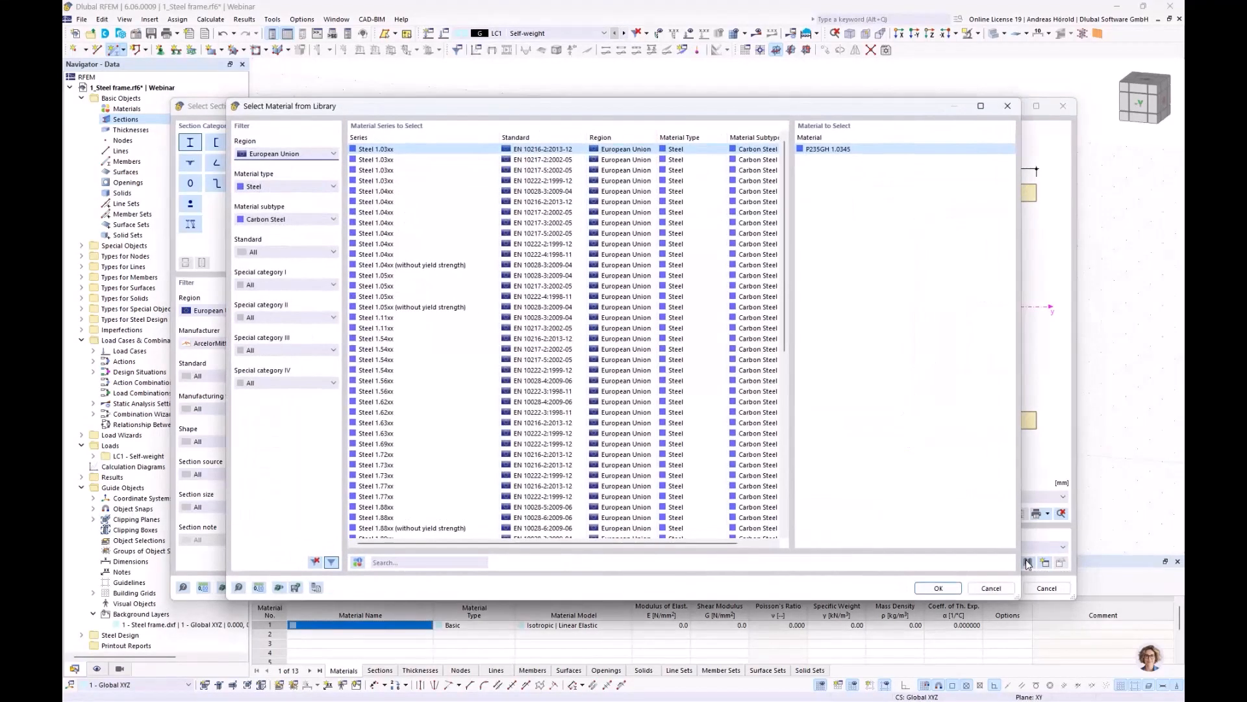
click(277, 154)
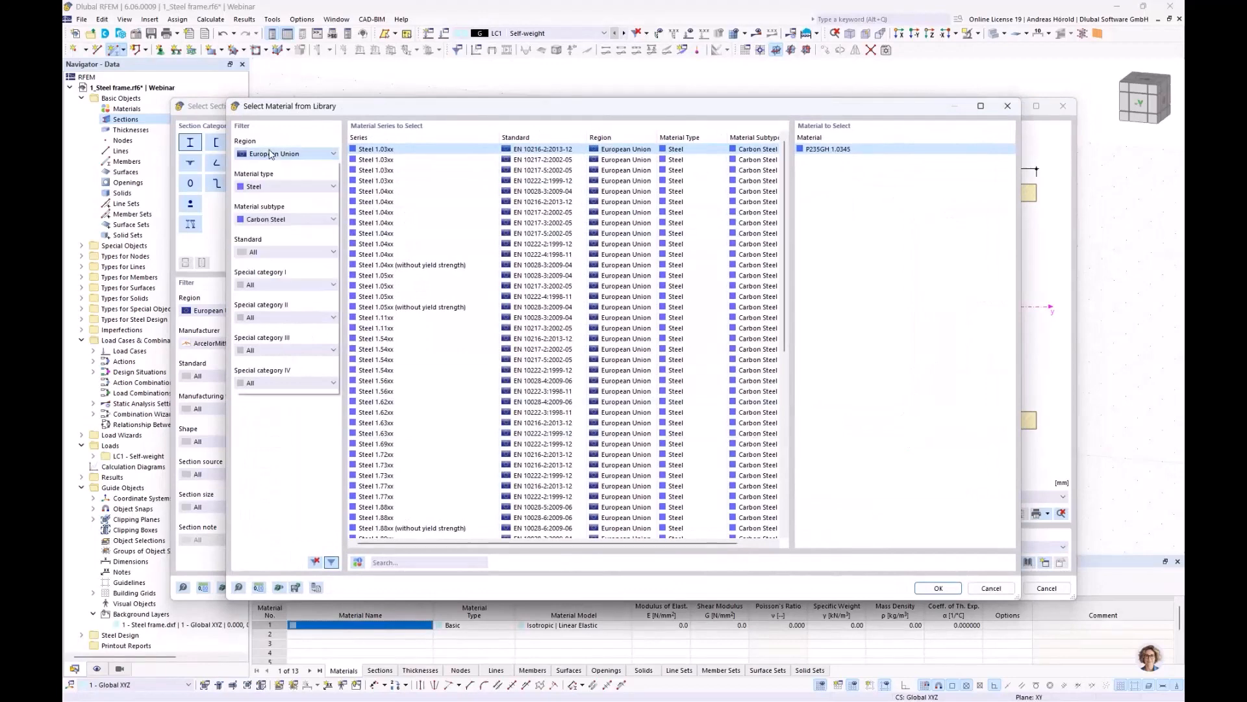
click(277, 155)
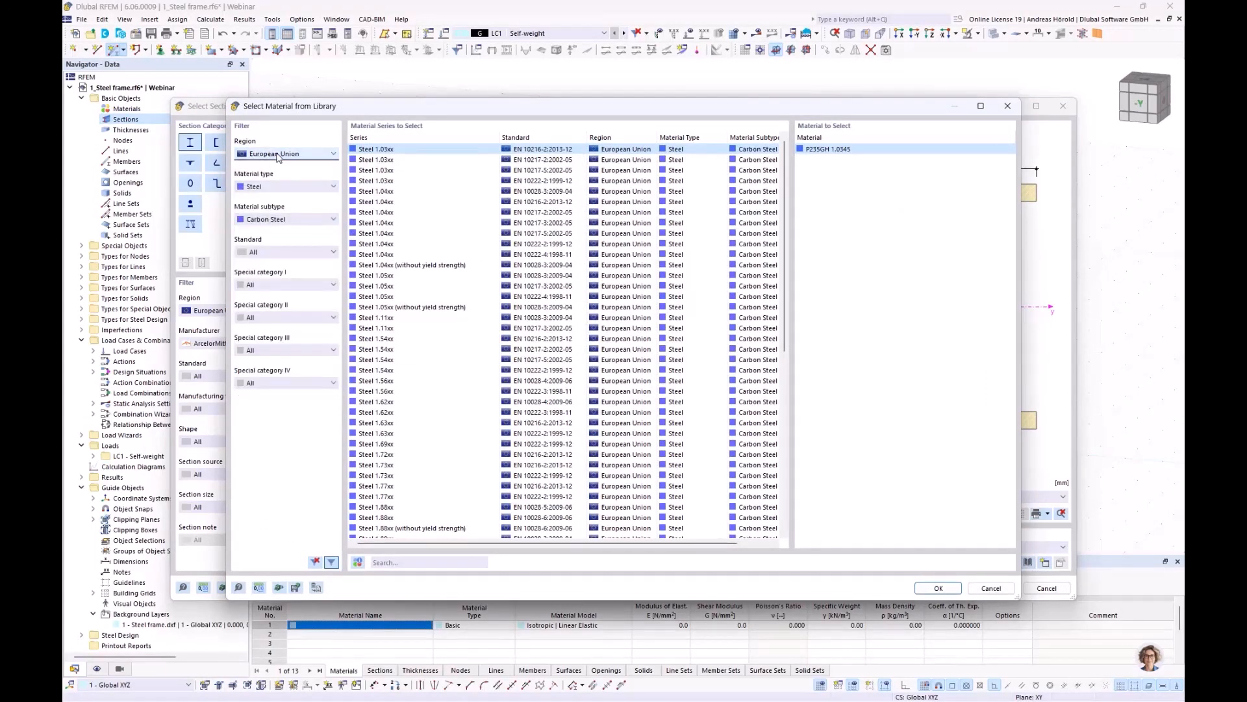
click(292, 189)
click(295, 192)
click(300, 221)
click(300, 221)
scroll(390, 289, down, 8)
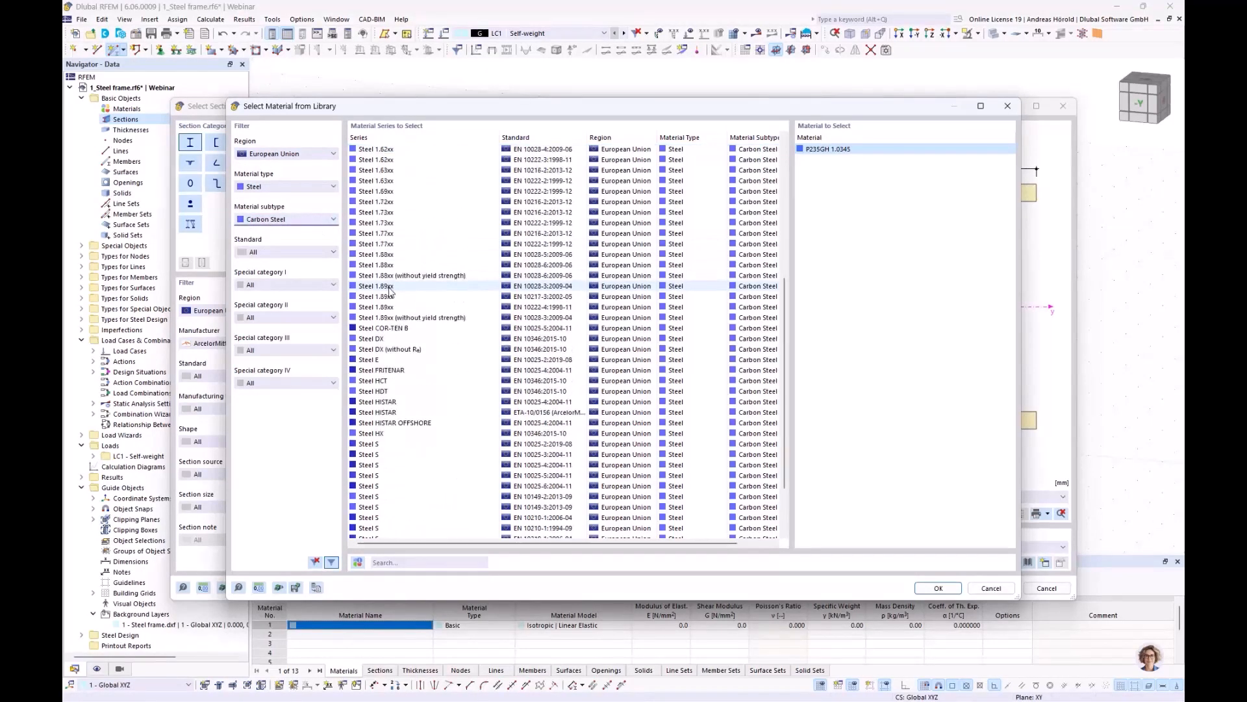
scroll(390, 290, down, 2)
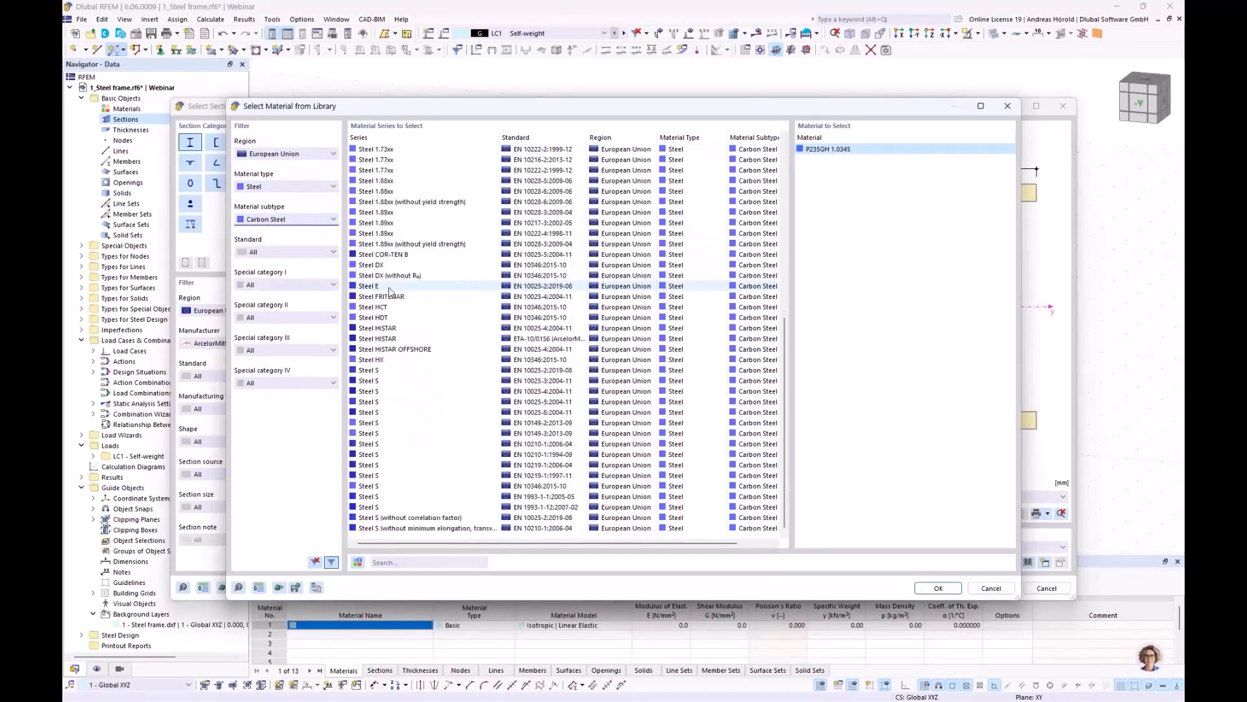
click(389, 369)
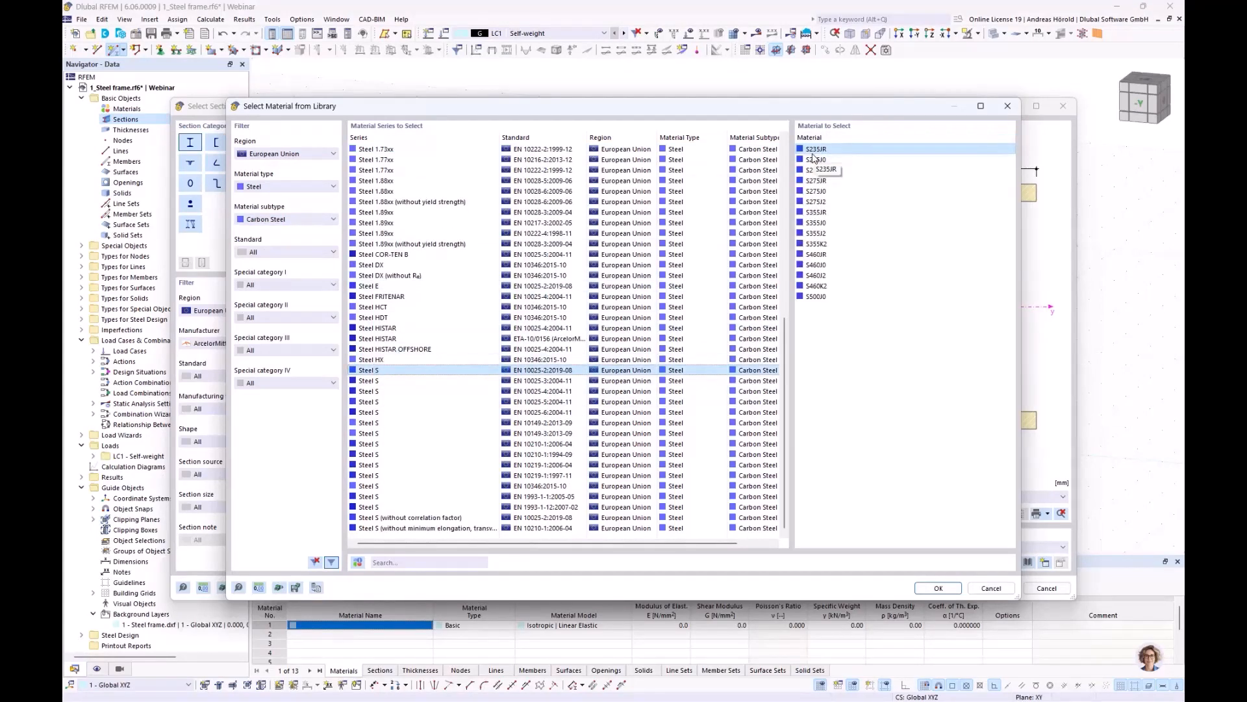
click(936, 587)
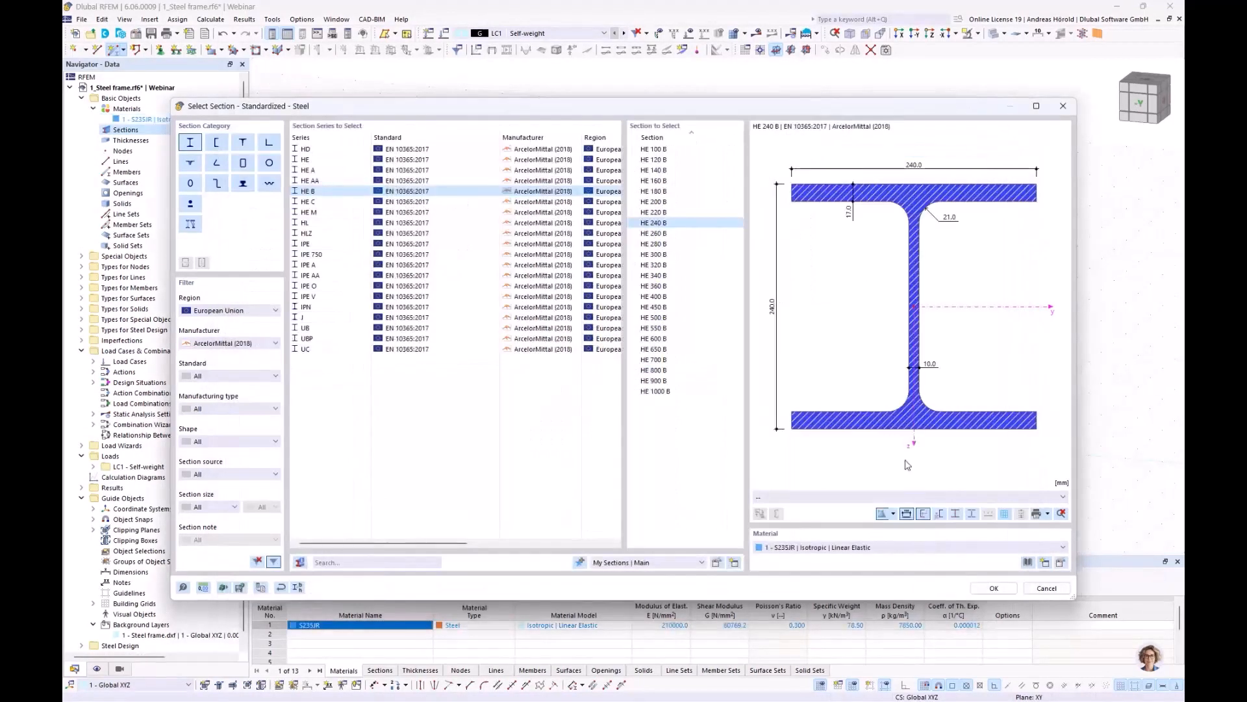
click(993, 588)
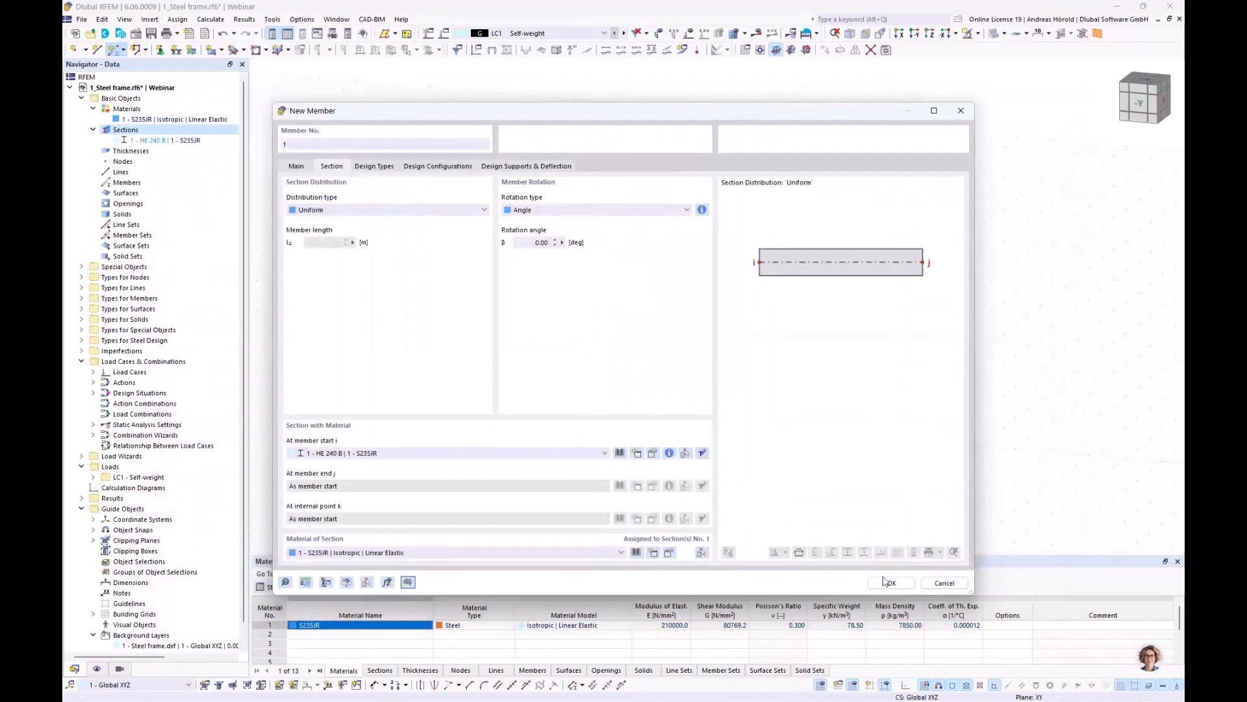
Step: Draw the 6.75 m front corner column at the X = 0 end from its base to its top on the DXF layer
click(889, 582)
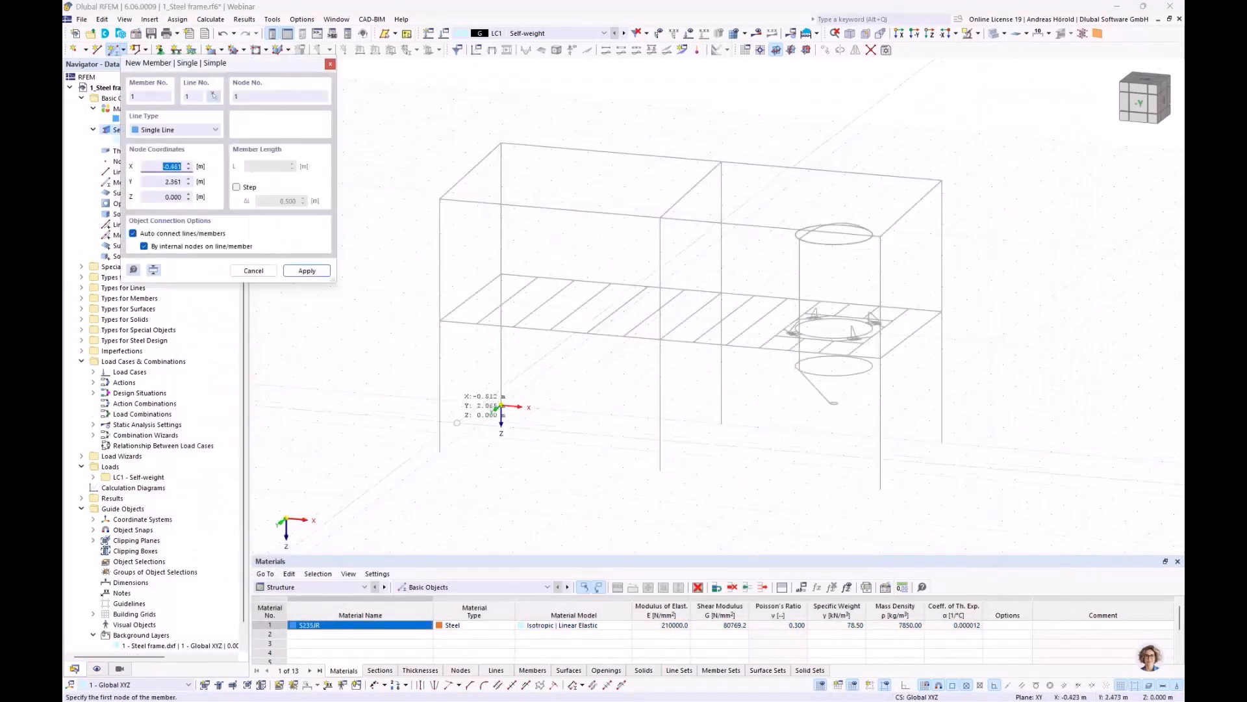
click(440, 451)
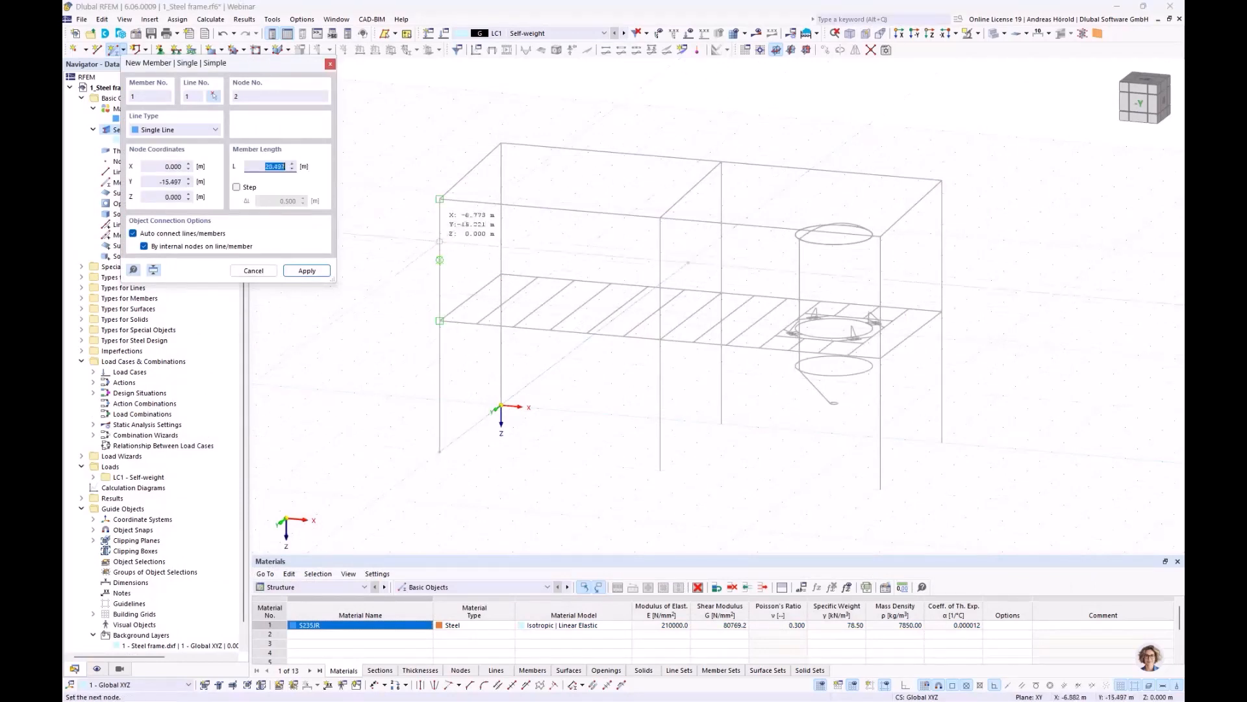
click(440, 198)
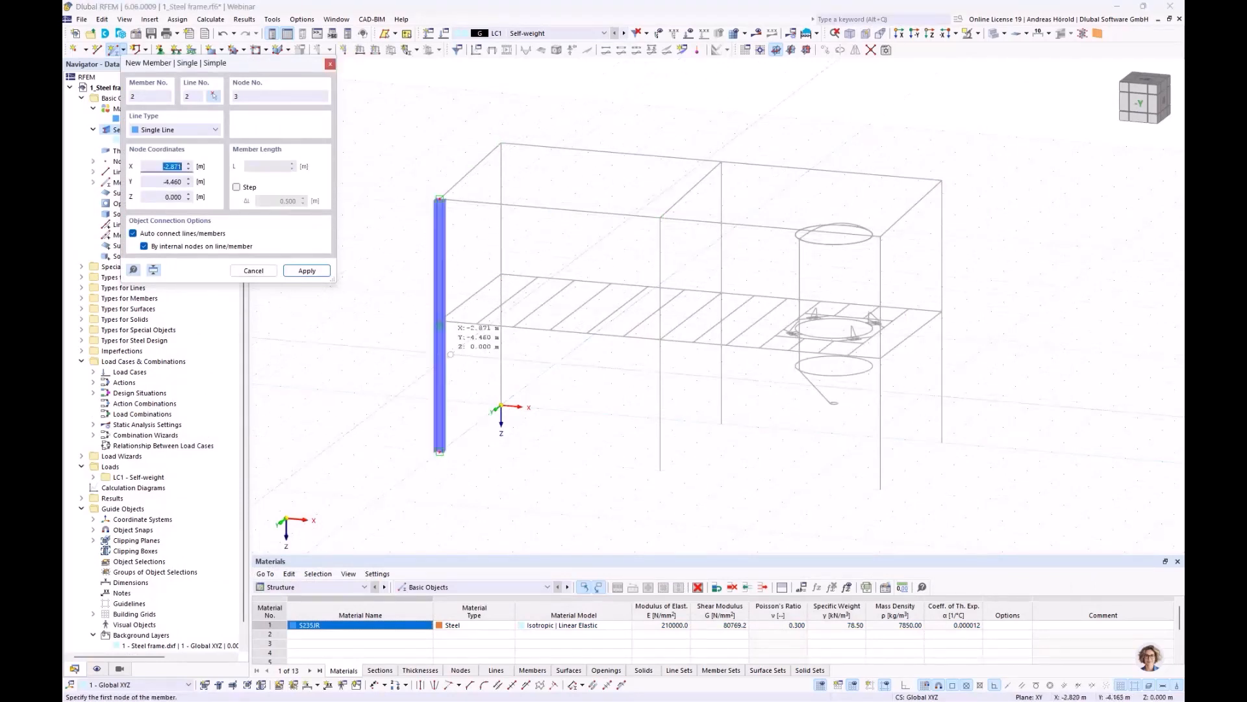
key(Escape)
Step: Try moving the front corner column off its DXF layer line, and undo the move
ctrl+middle_drag(399, 373, 557, 421)
scroll(557, 421, up, 5)
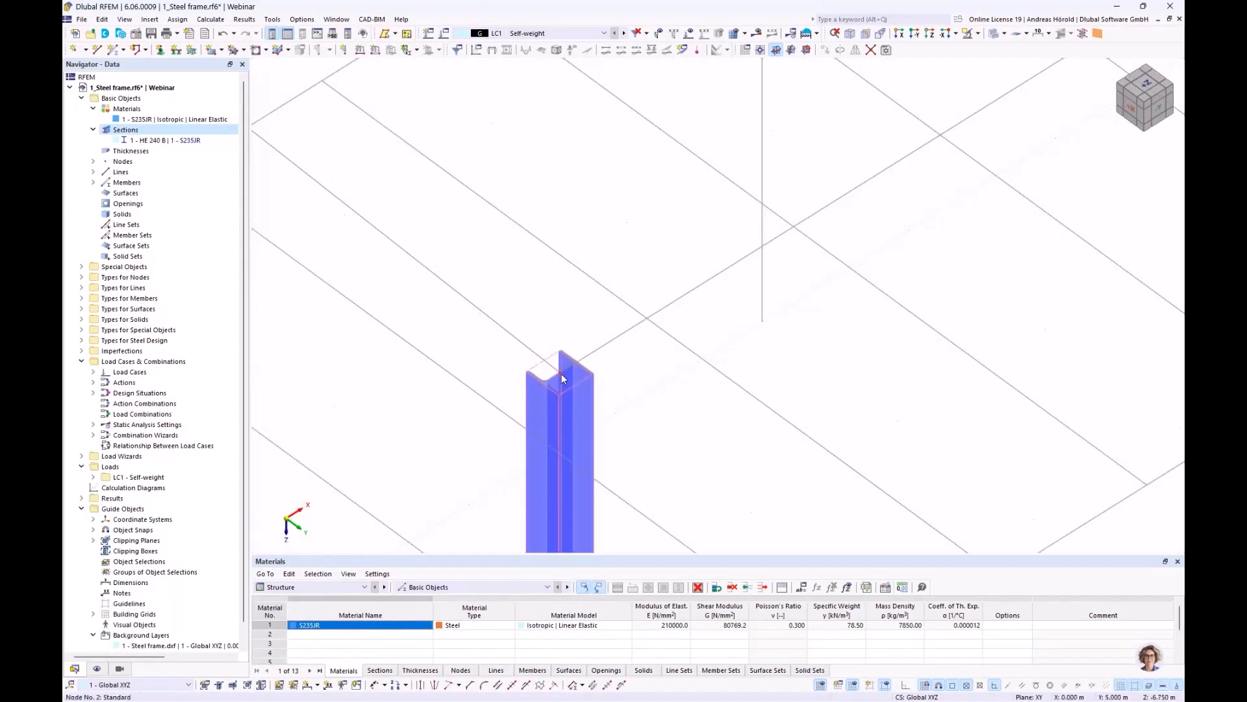
drag(564, 445, 573, 404)
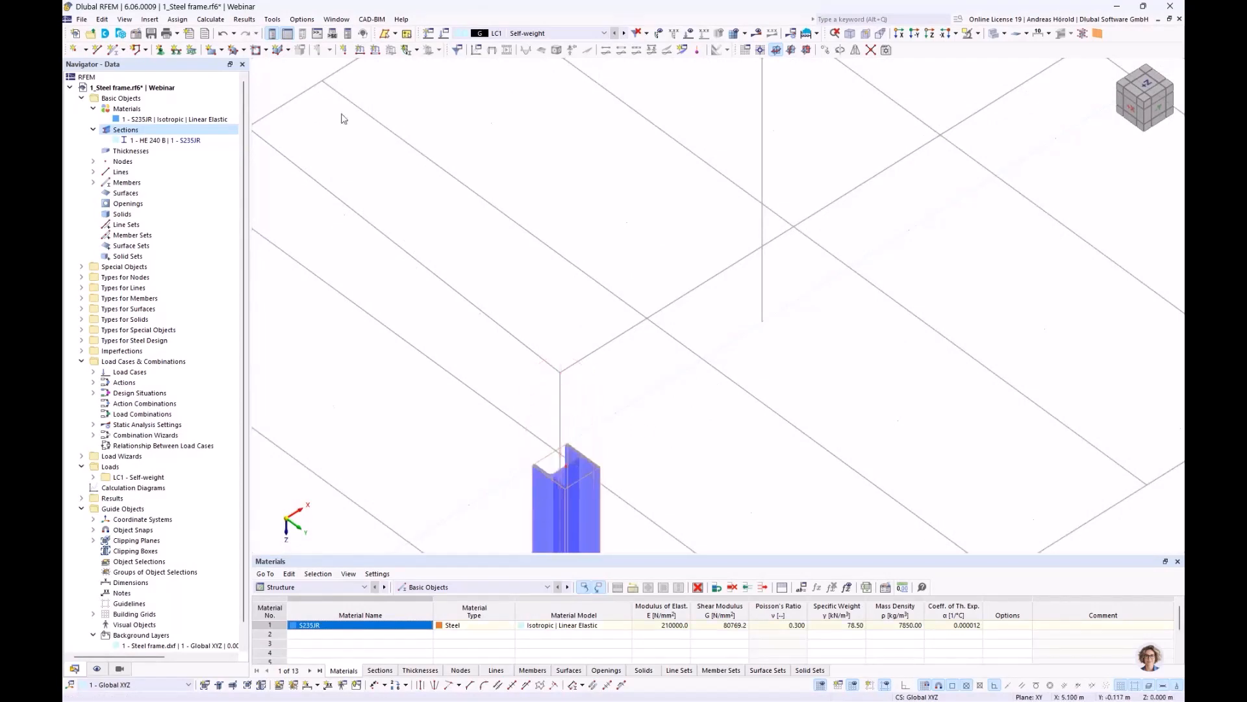
click(223, 33)
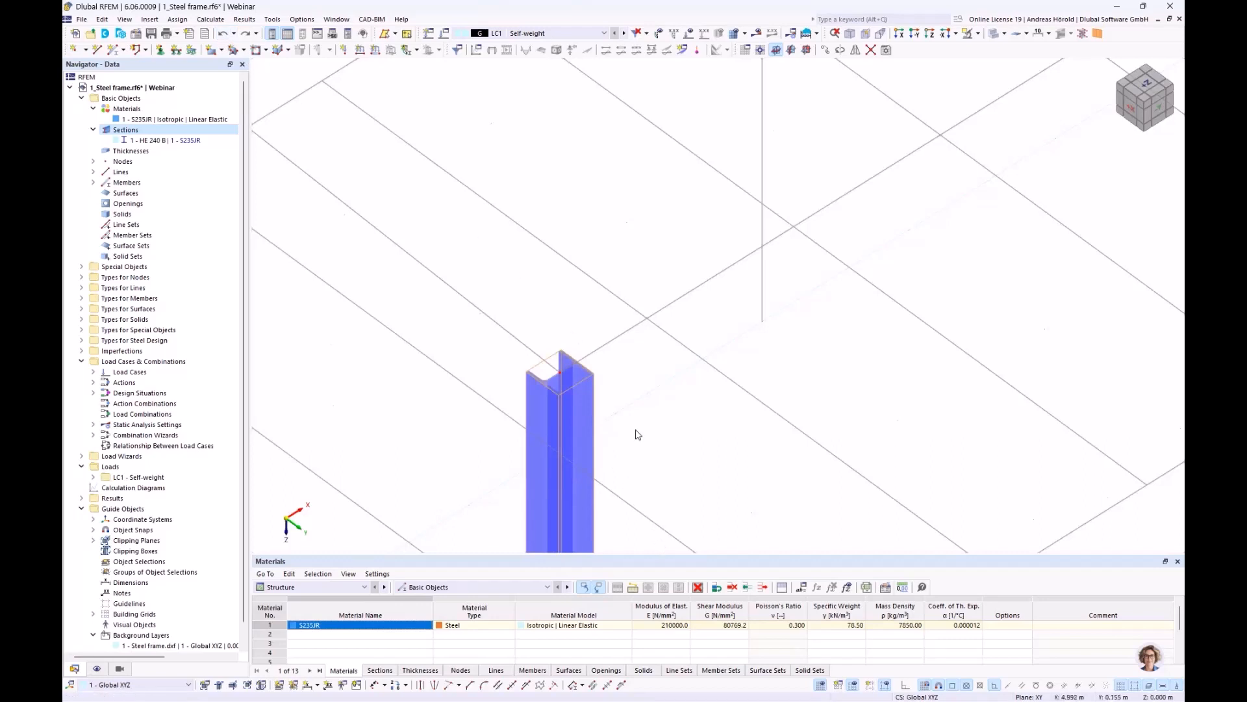
Step: Review the section assignment and member rotation angle of the front corner column, and close its settings with acceptance
ctrl+middle_drag(634, 431, 489, 239)
scroll(489, 239, down, 4)
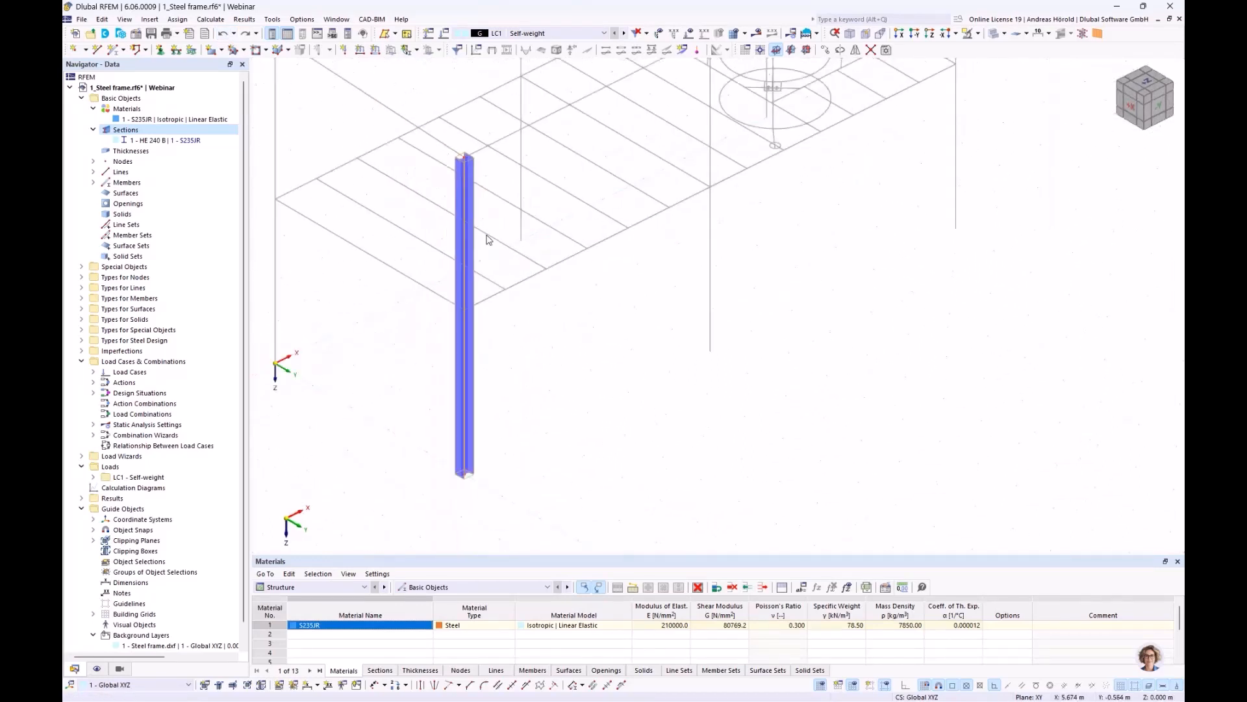
middle_drag(493, 281, 499, 386)
ctrl+middle_drag(500, 386, 499, 307)
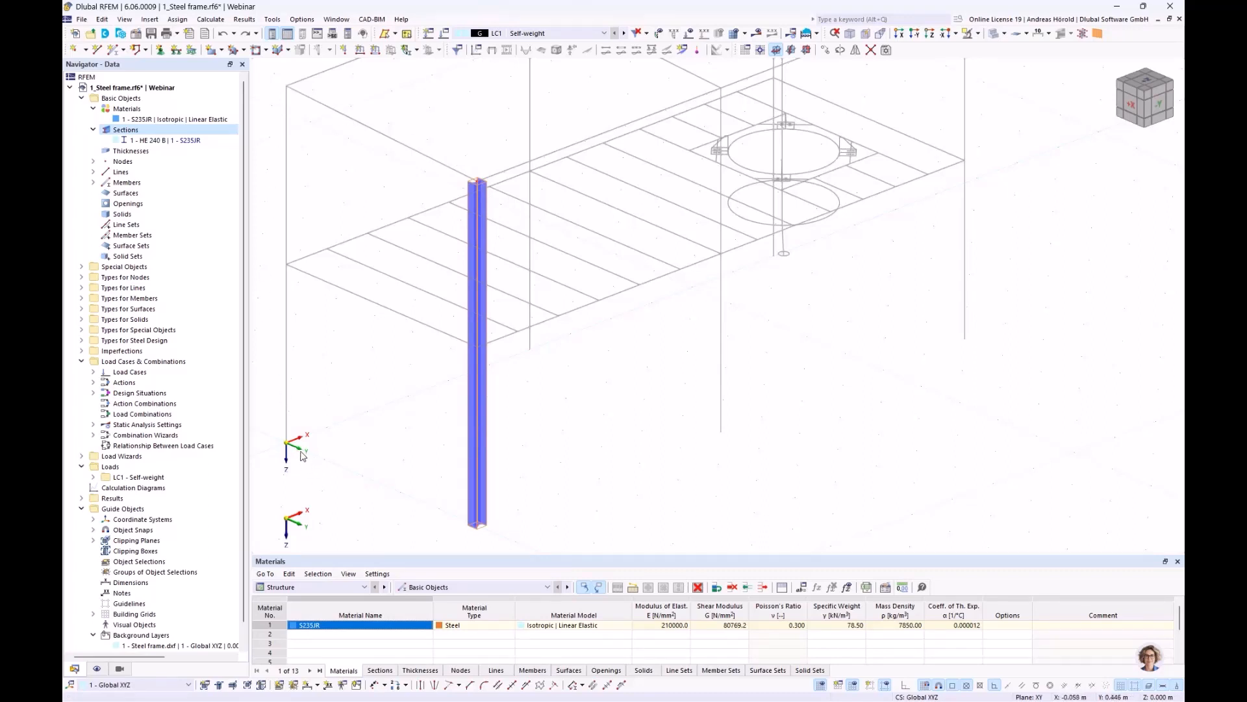
scroll(306, 358, down, 2)
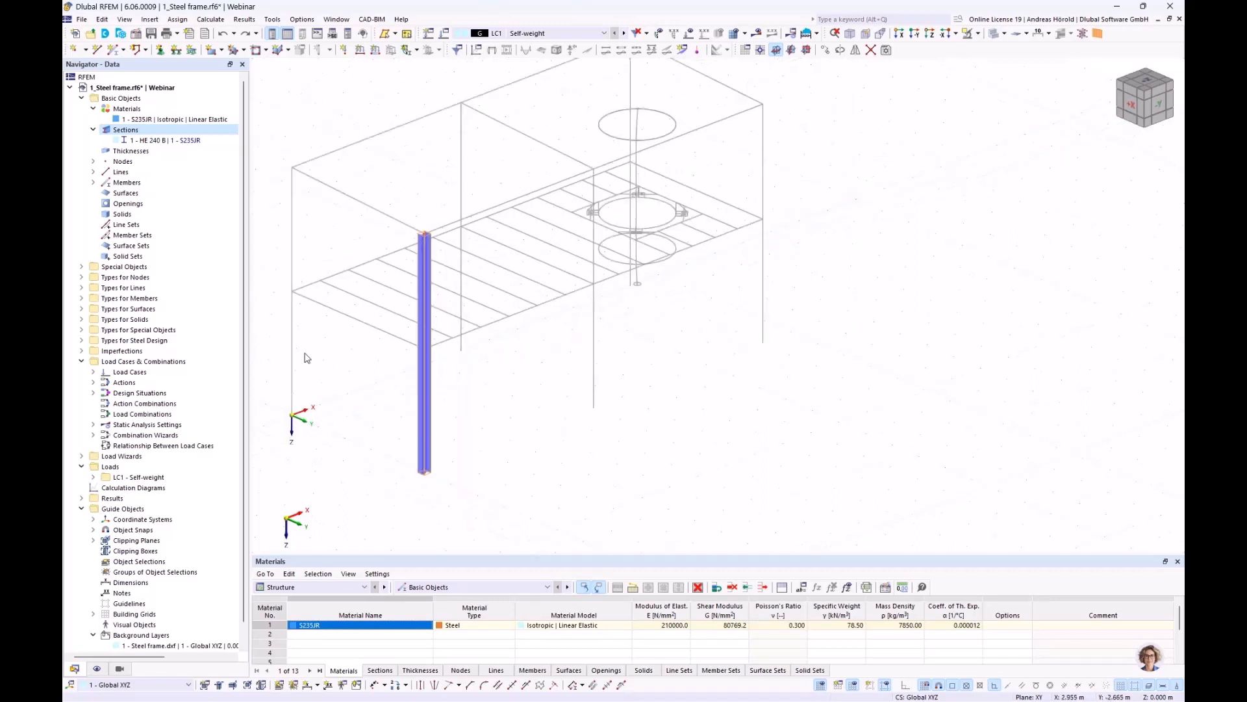
middle_drag(307, 358, 483, 366)
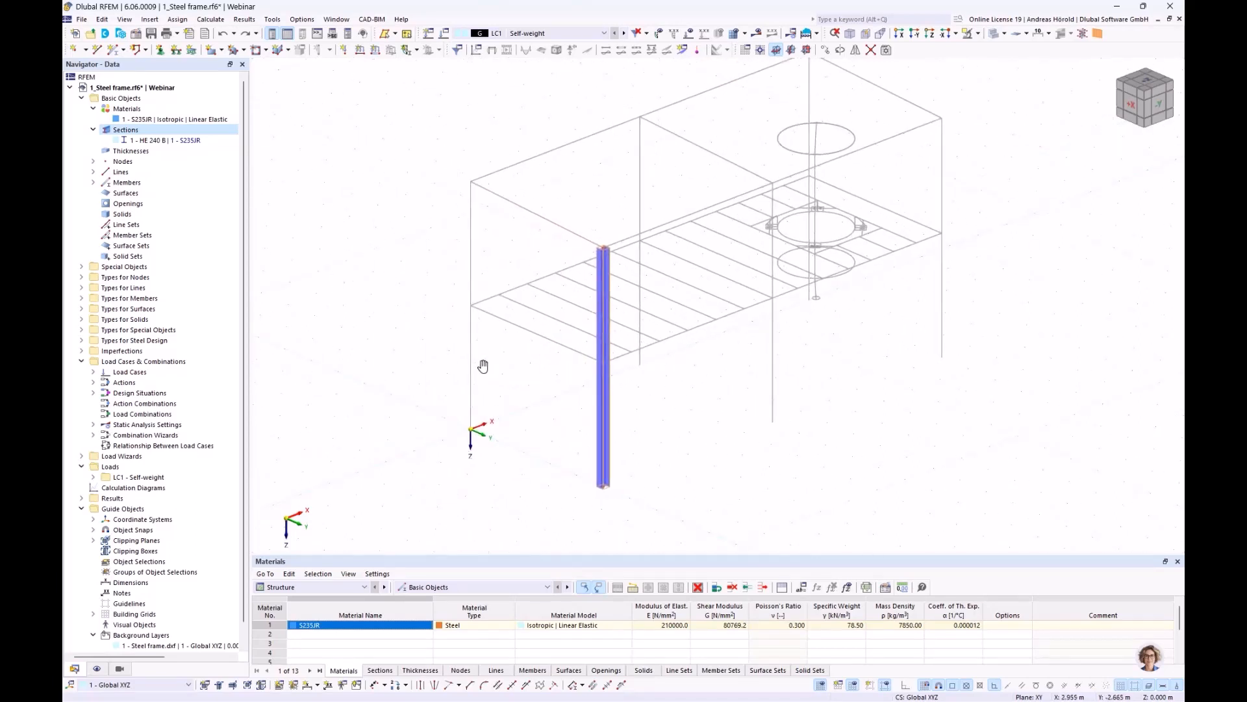
scroll(484, 370, up, 1)
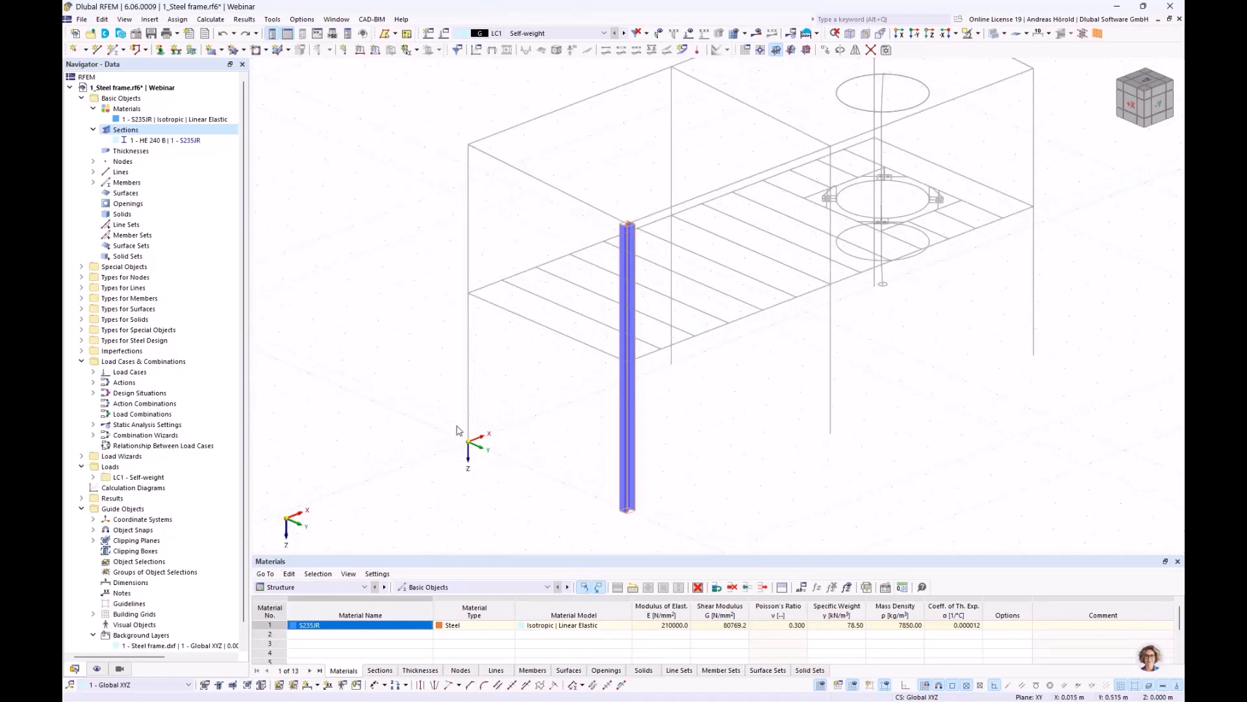
double_click(626, 258)
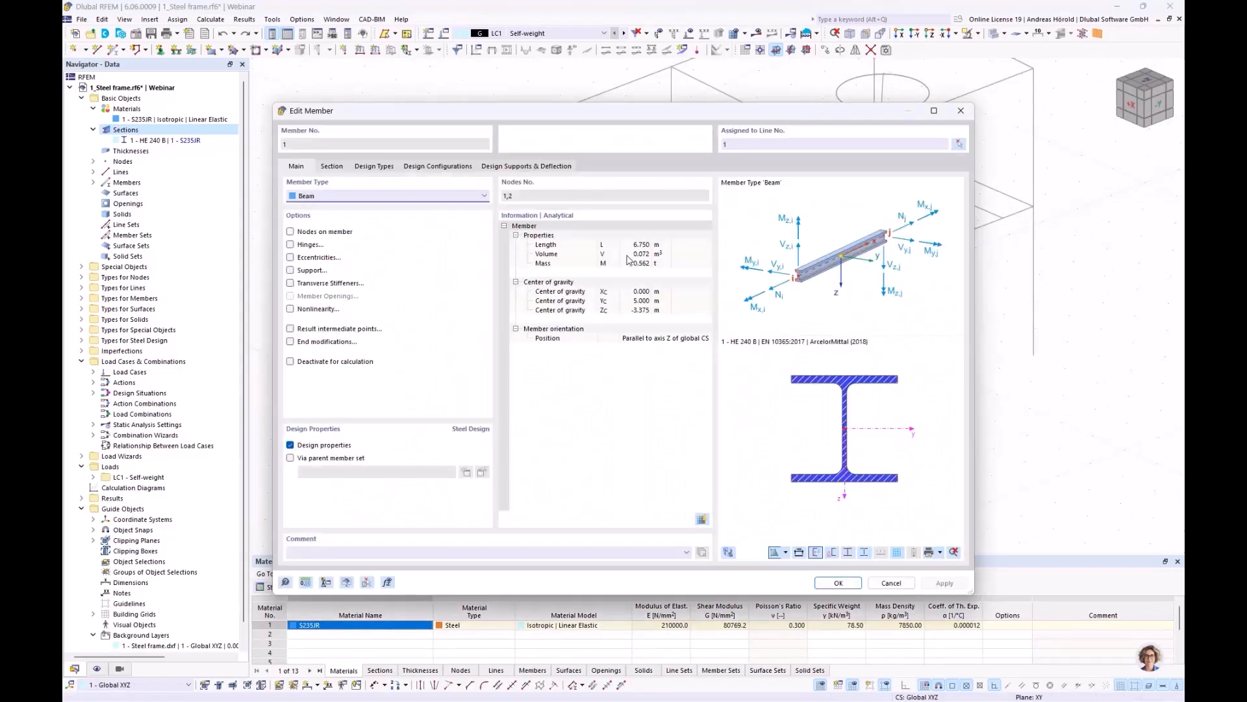
click(330, 165)
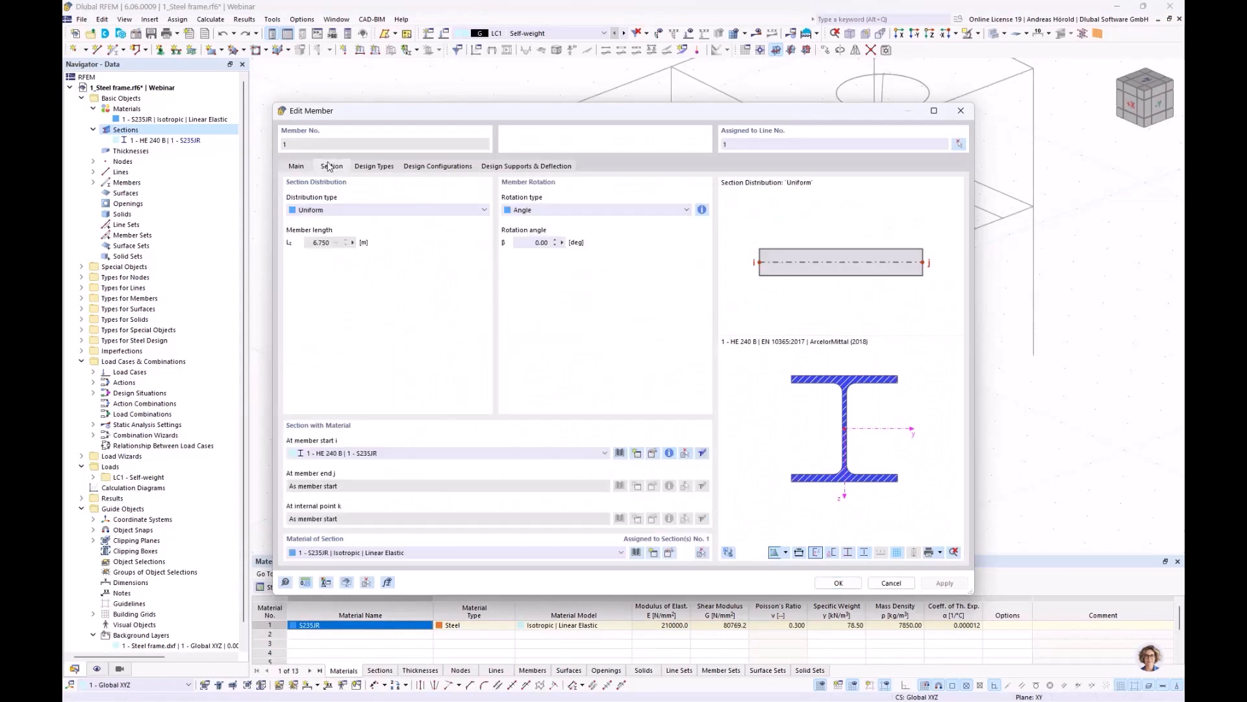
click(527, 239)
click(836, 583)
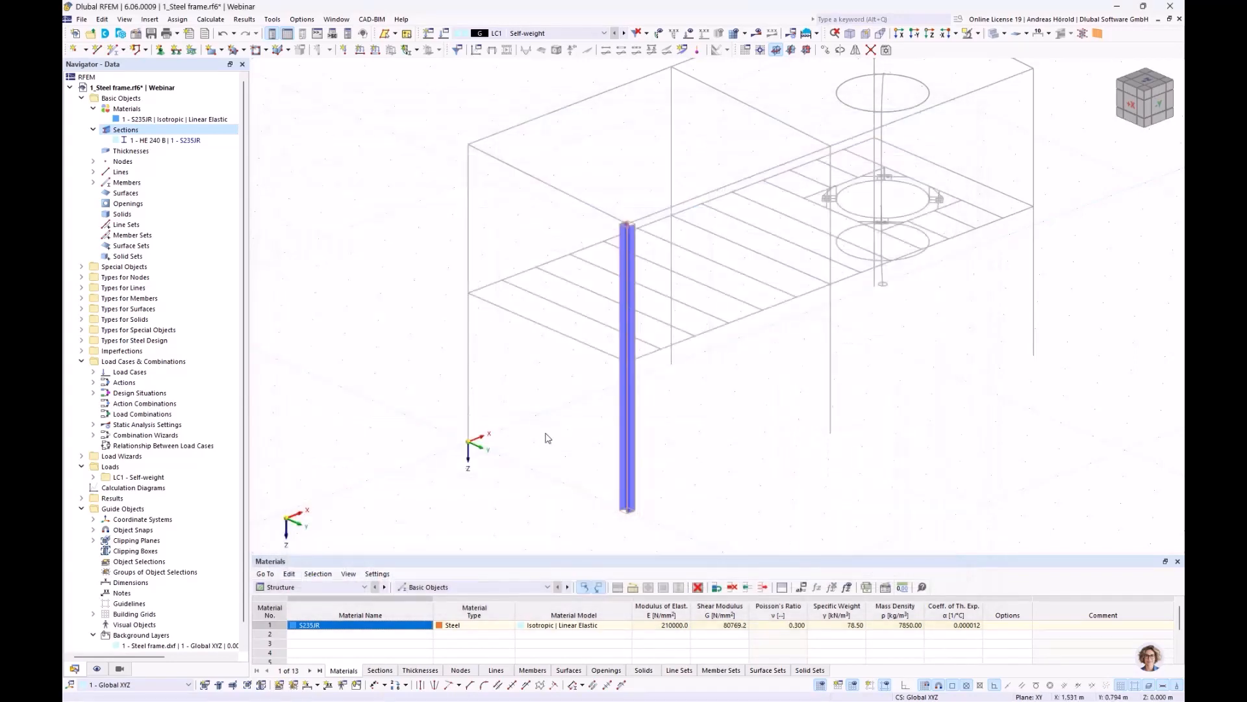
Step: Draw a second HE 240 B column 7 m long from the global origin up to Z = -7.000 m
click(112, 50)
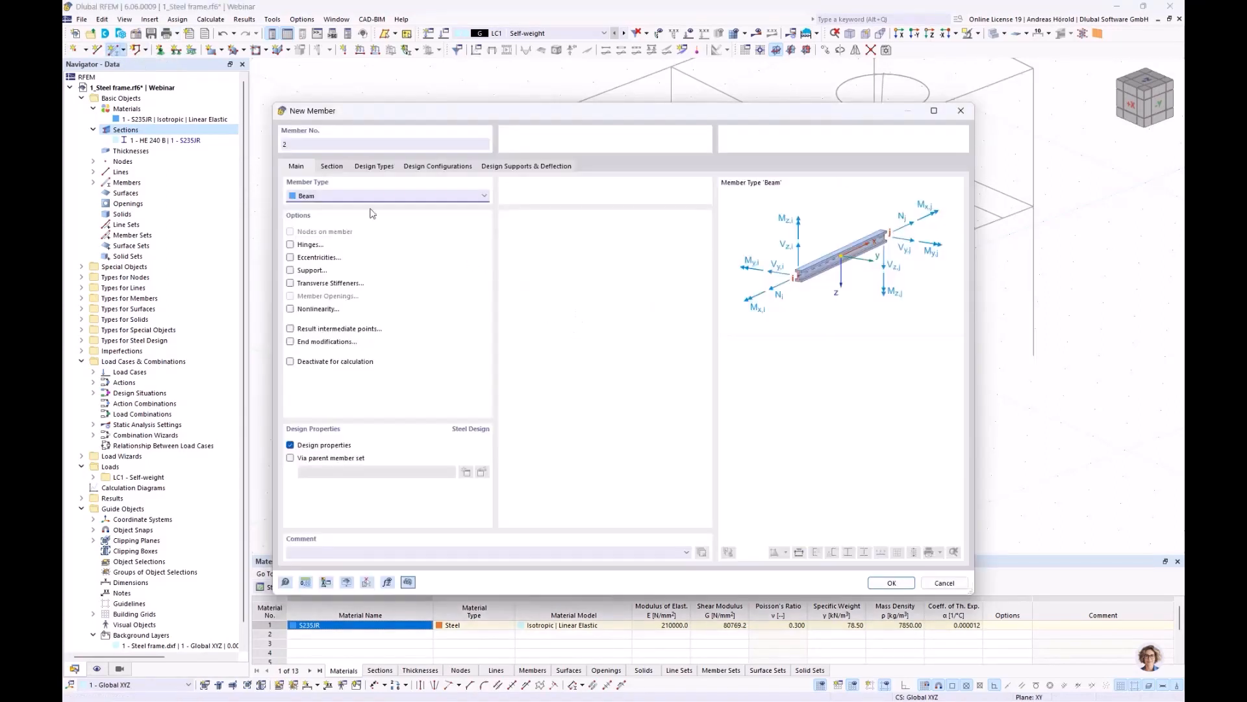
click(329, 166)
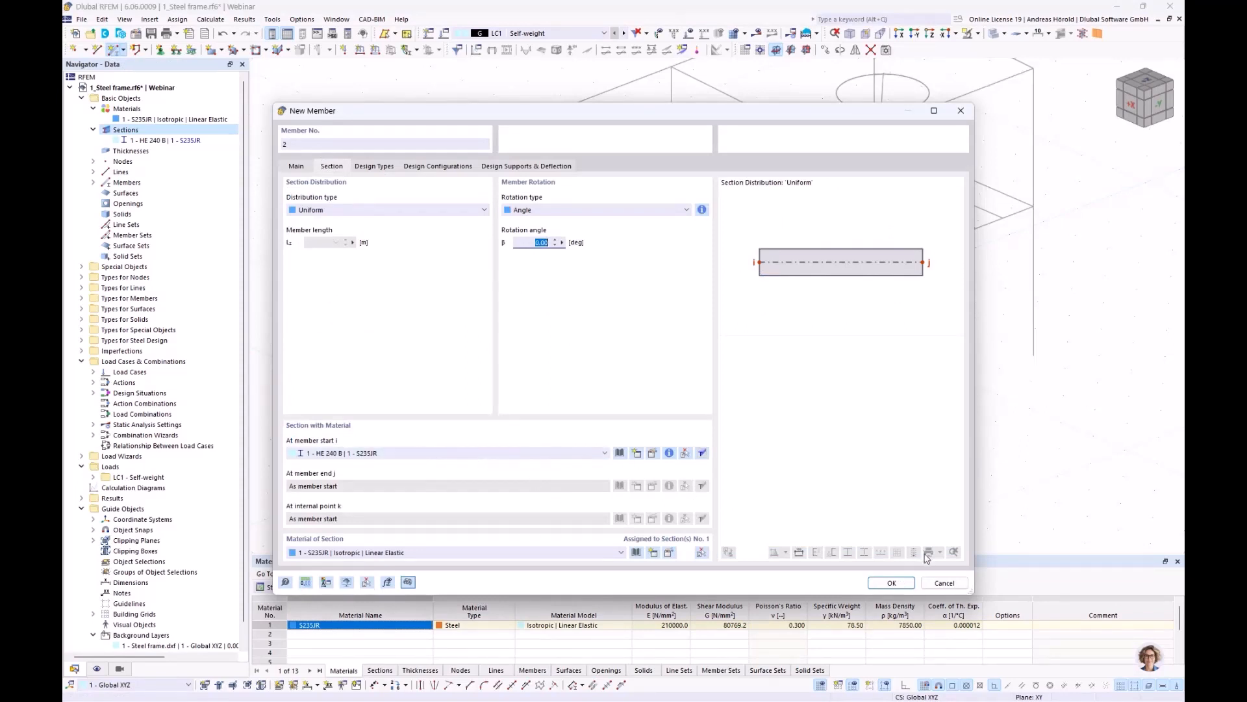
click(891, 583)
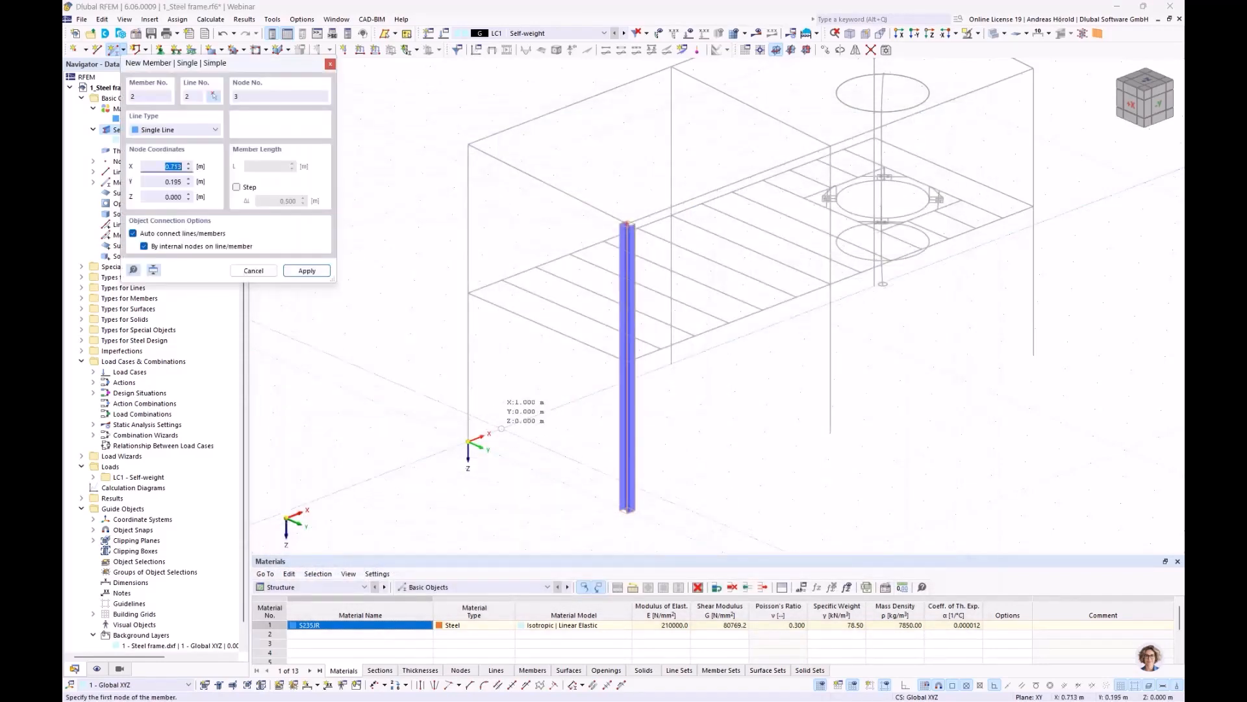
click(468, 441)
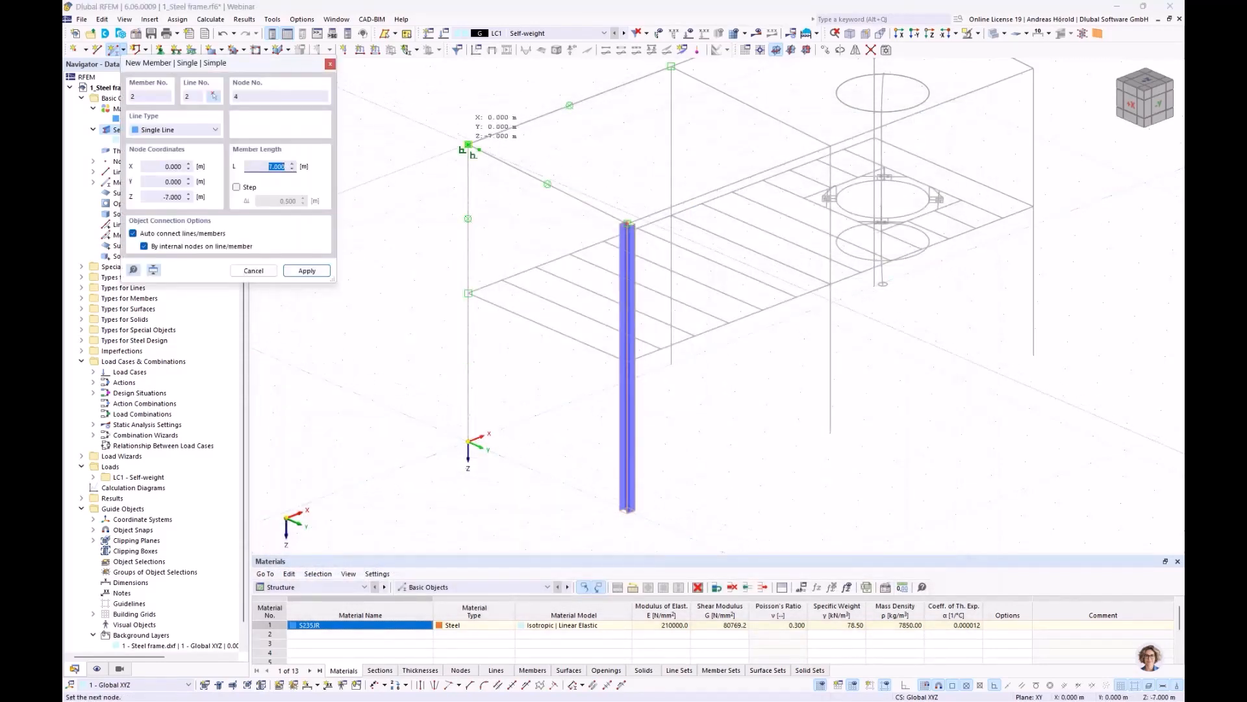
click(468, 145)
key(Escape)
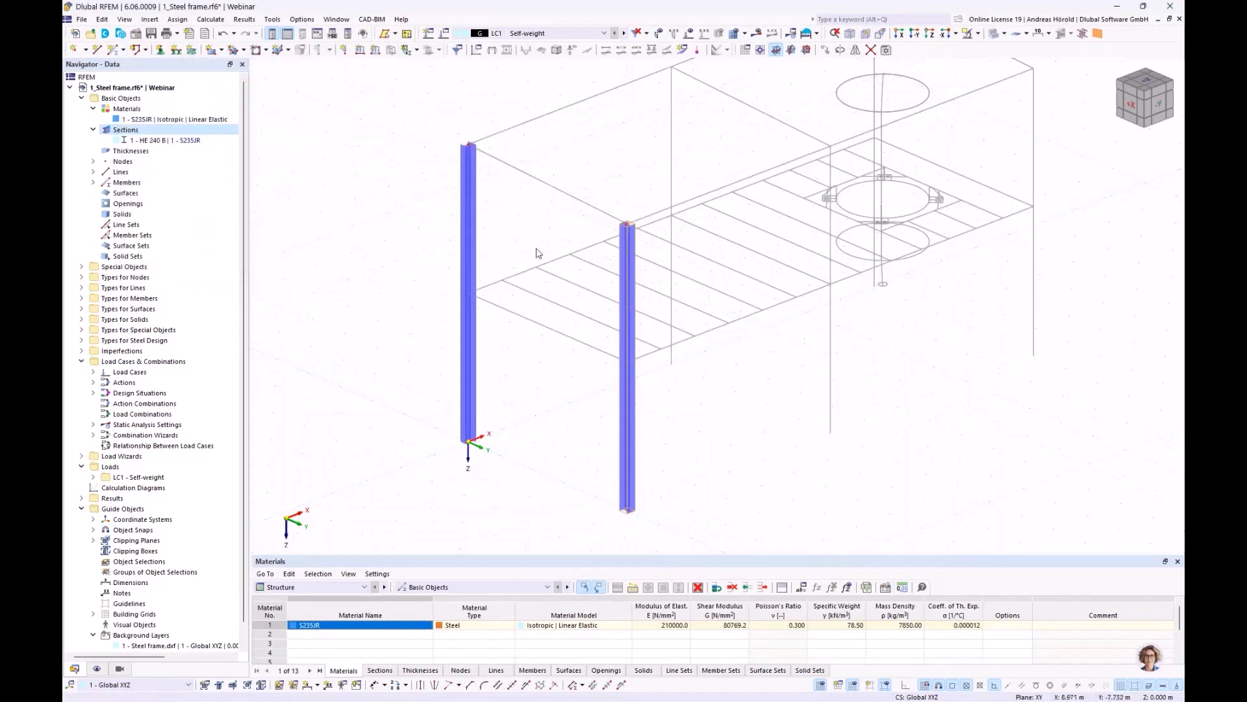
Step: Set the member rotation angle of the 7 m column at the global origin to 90° in its section settings
ctrl+middle_drag(532, 299, 509, 319)
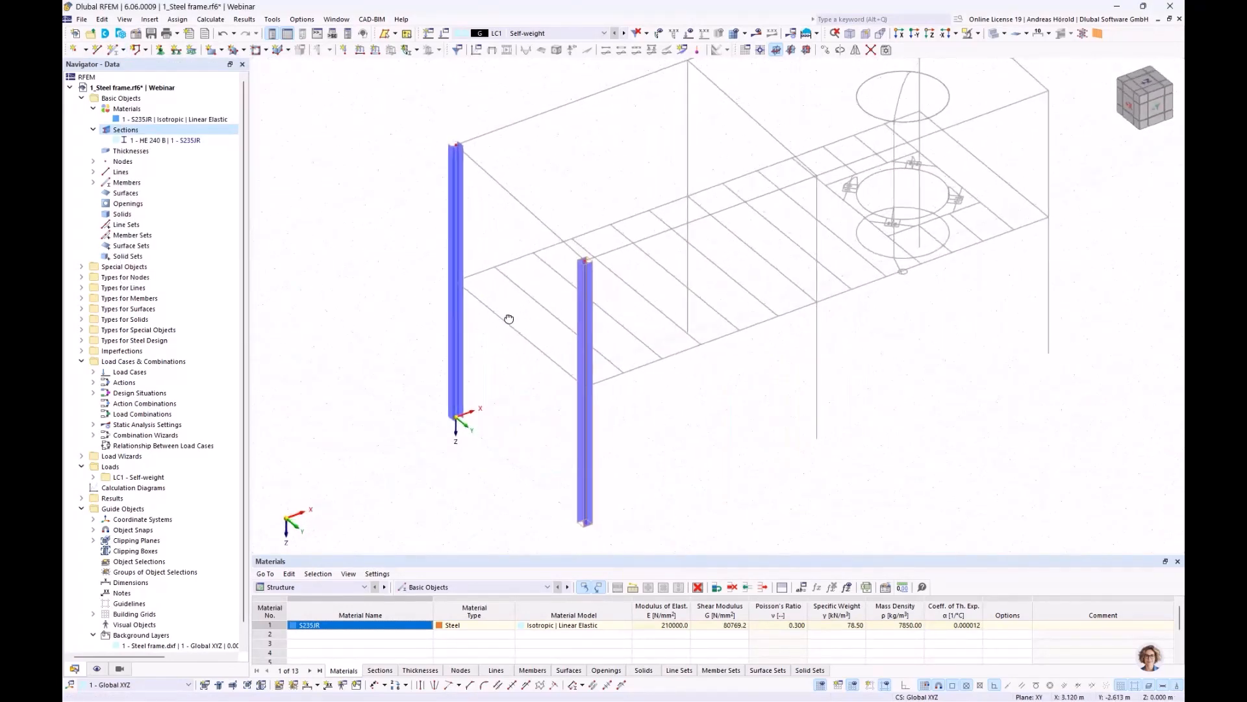
double_click(457, 194)
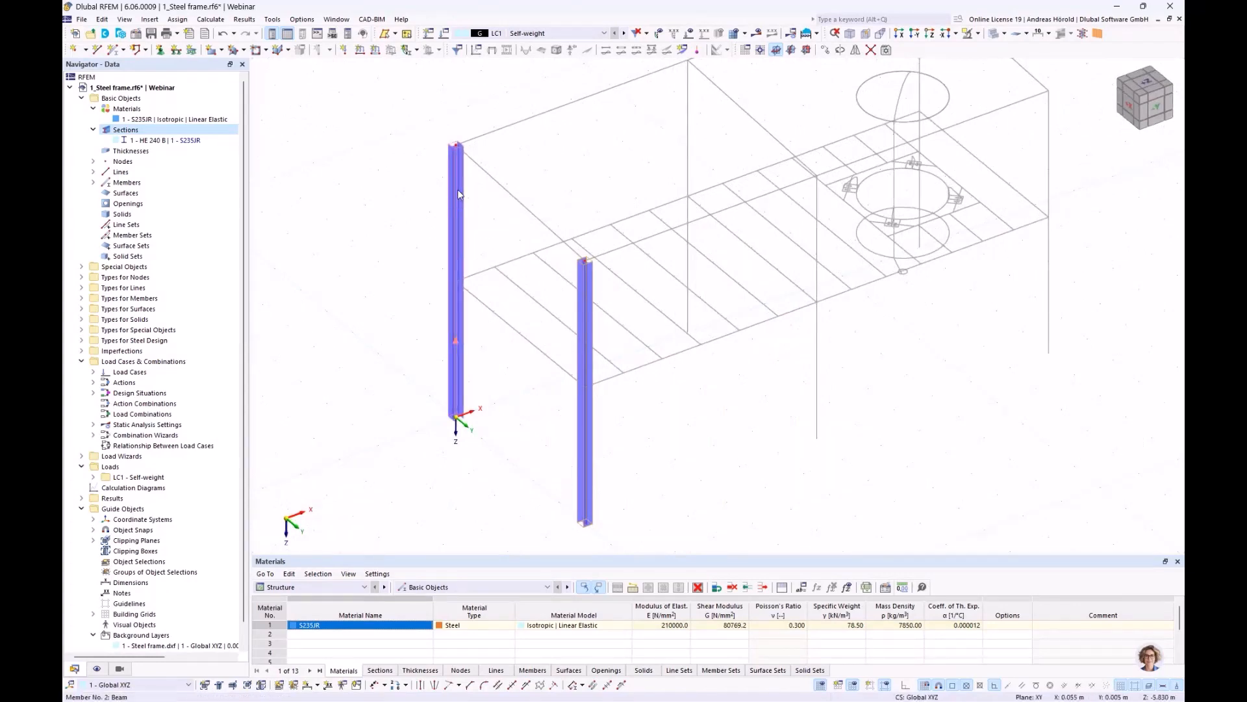
click(331, 168)
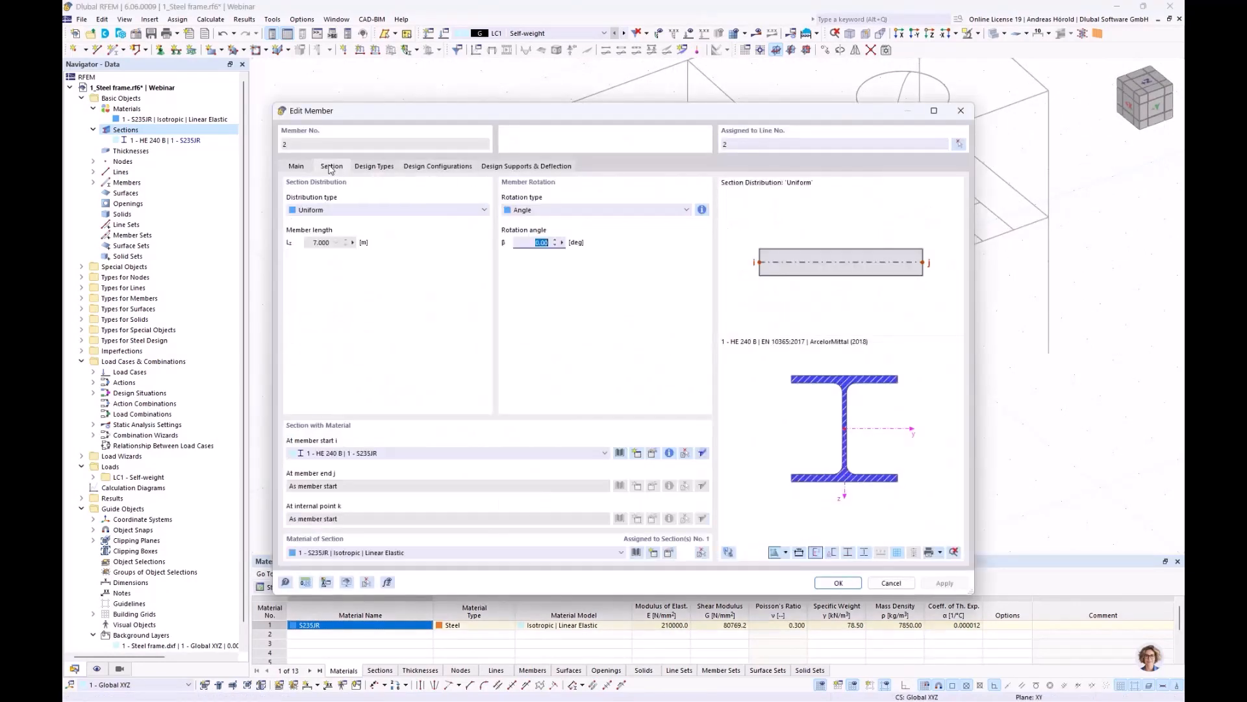
click(533, 243)
click(838, 583)
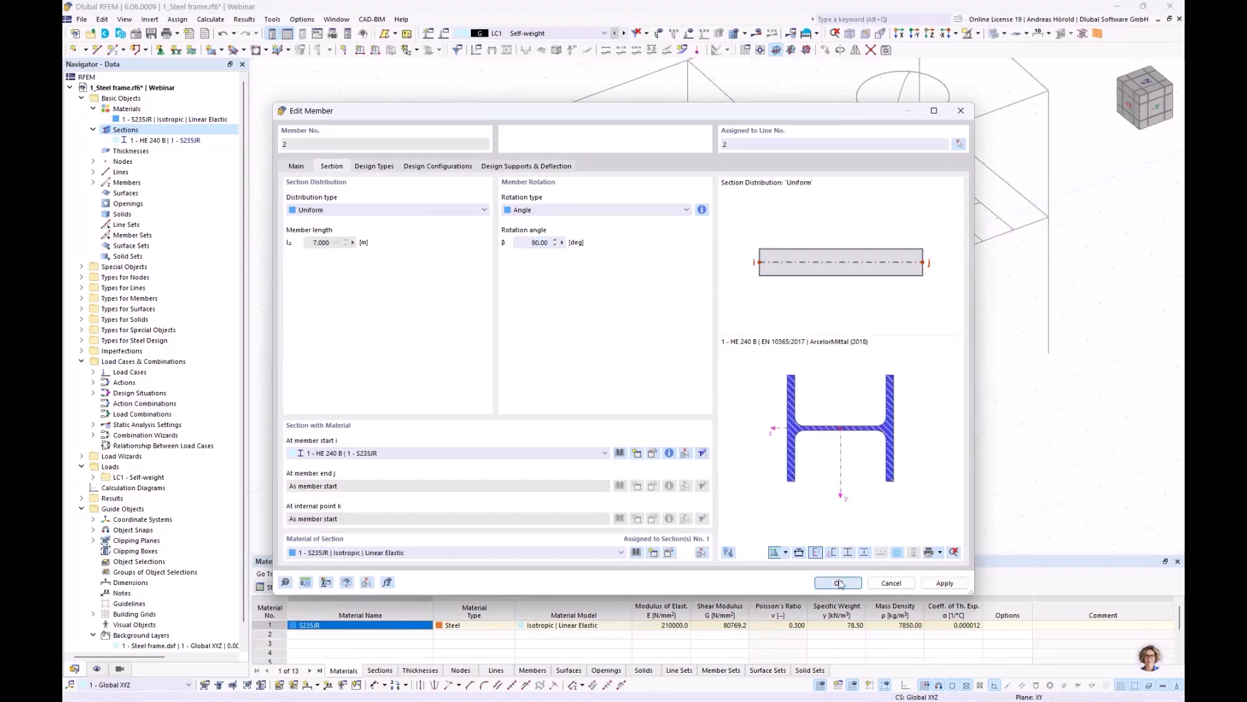
scroll(487, 201, up, 6)
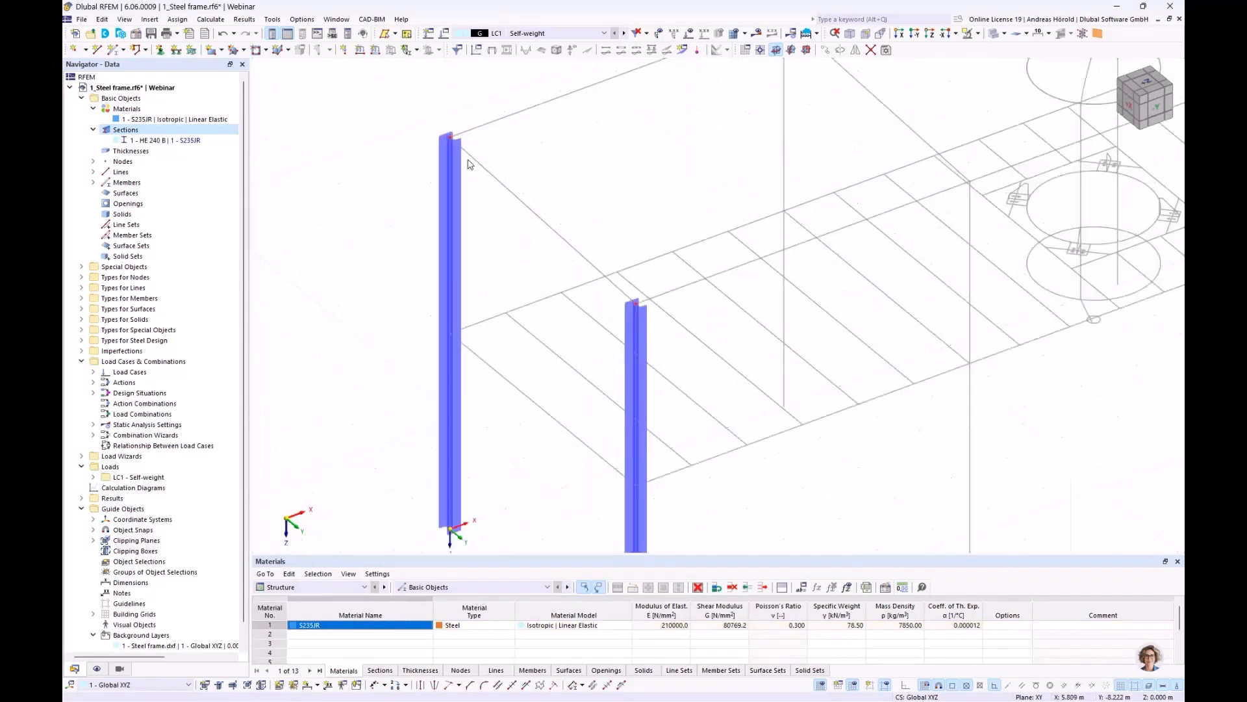
scroll(469, 161, down, 4)
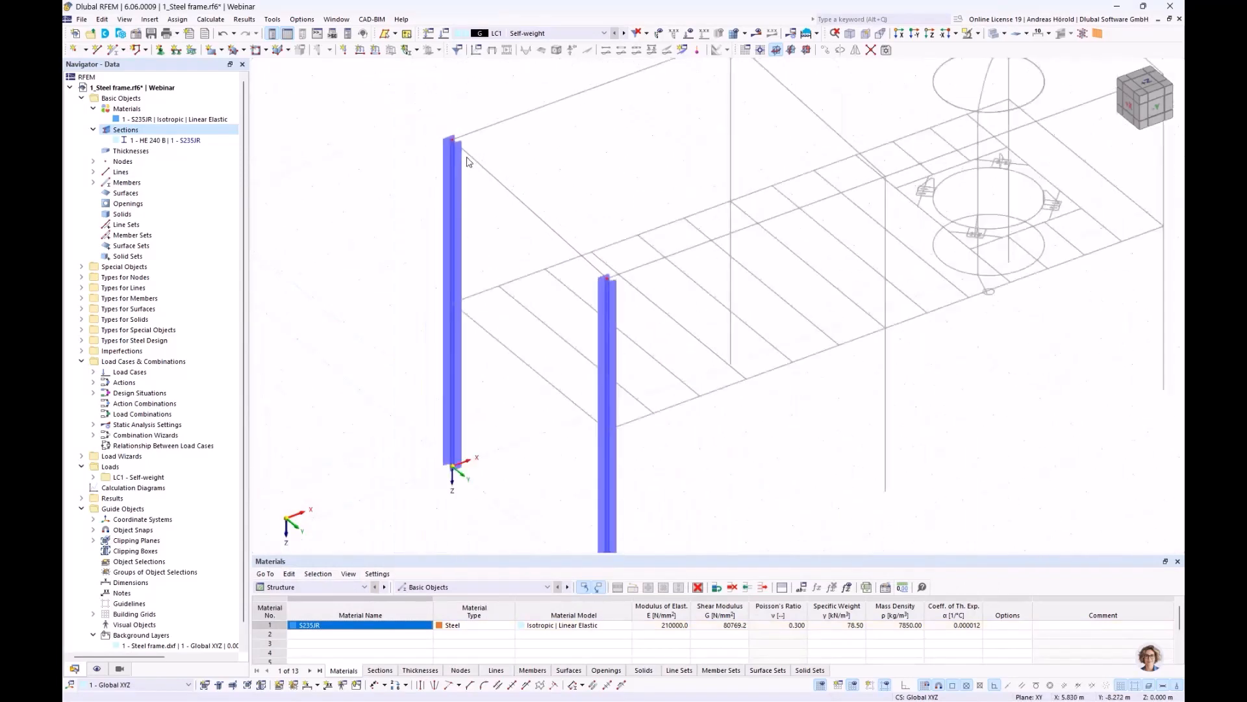
Step: Draw two HE 240 B beams between the columns, one 5 m long at Z = -3.500 m and one joining the column tops
ctrl+middle_drag(468, 162, 510, 245)
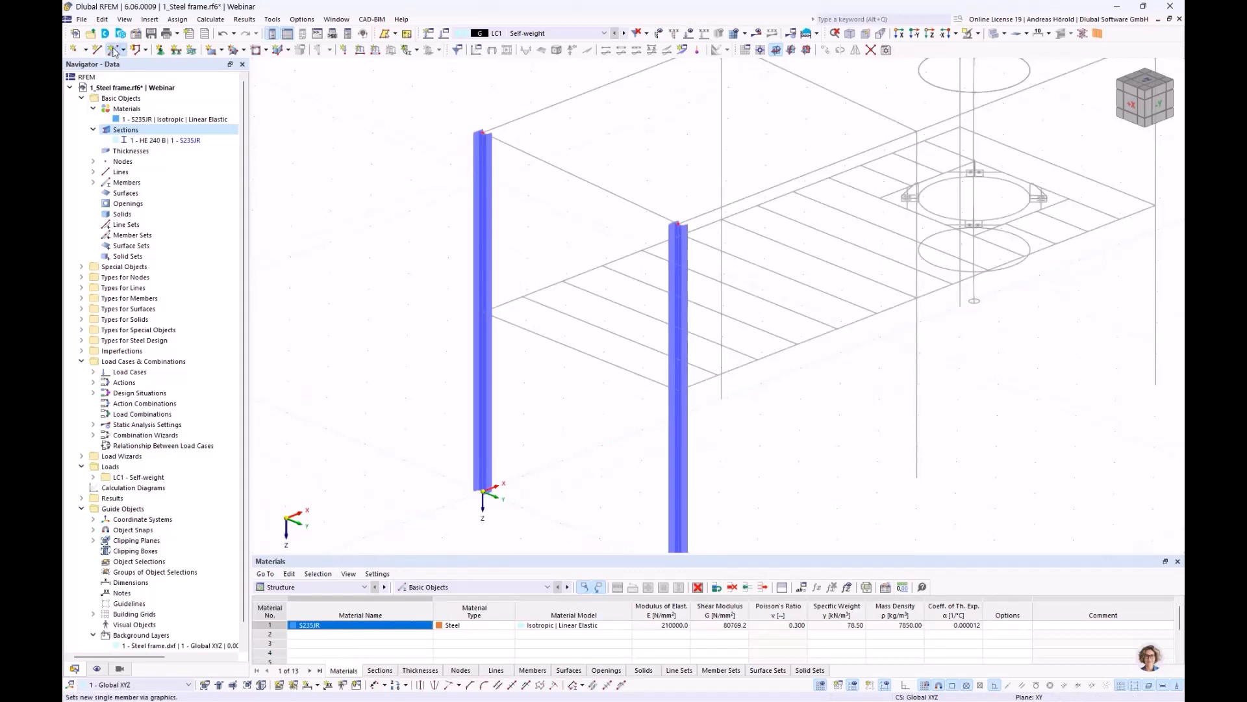
click(114, 51)
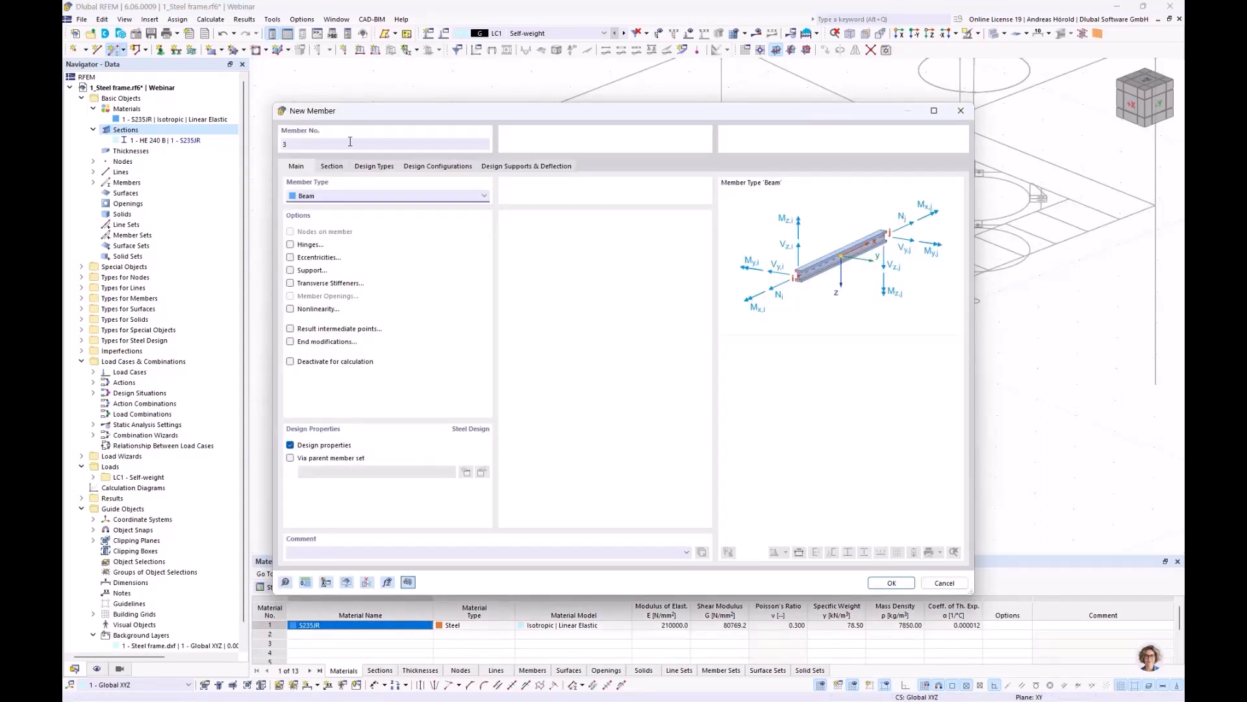
click(331, 167)
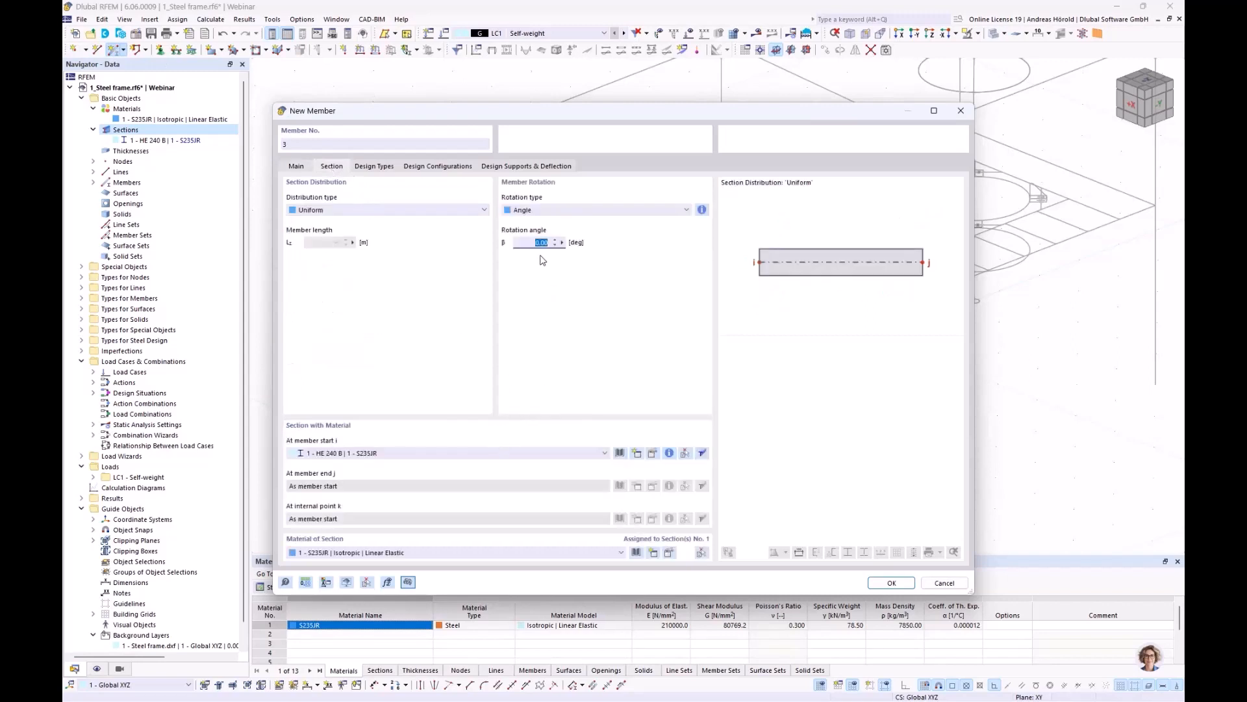
click(885, 583)
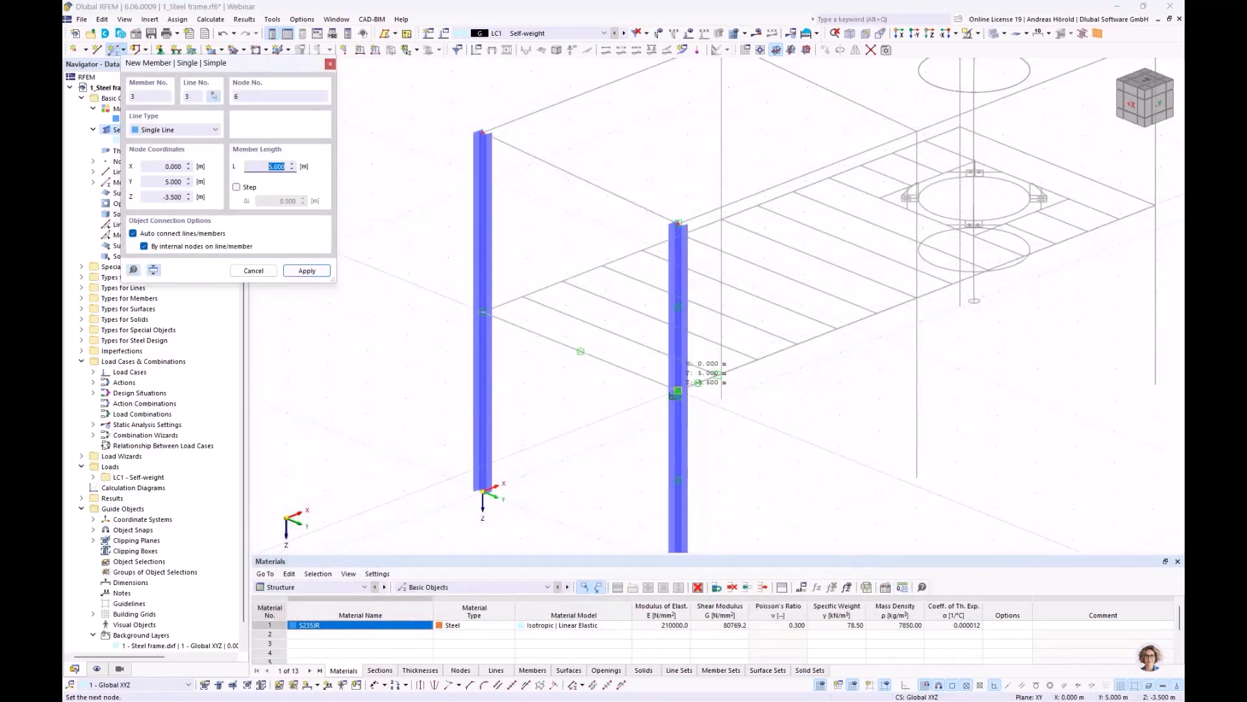
click(677, 390)
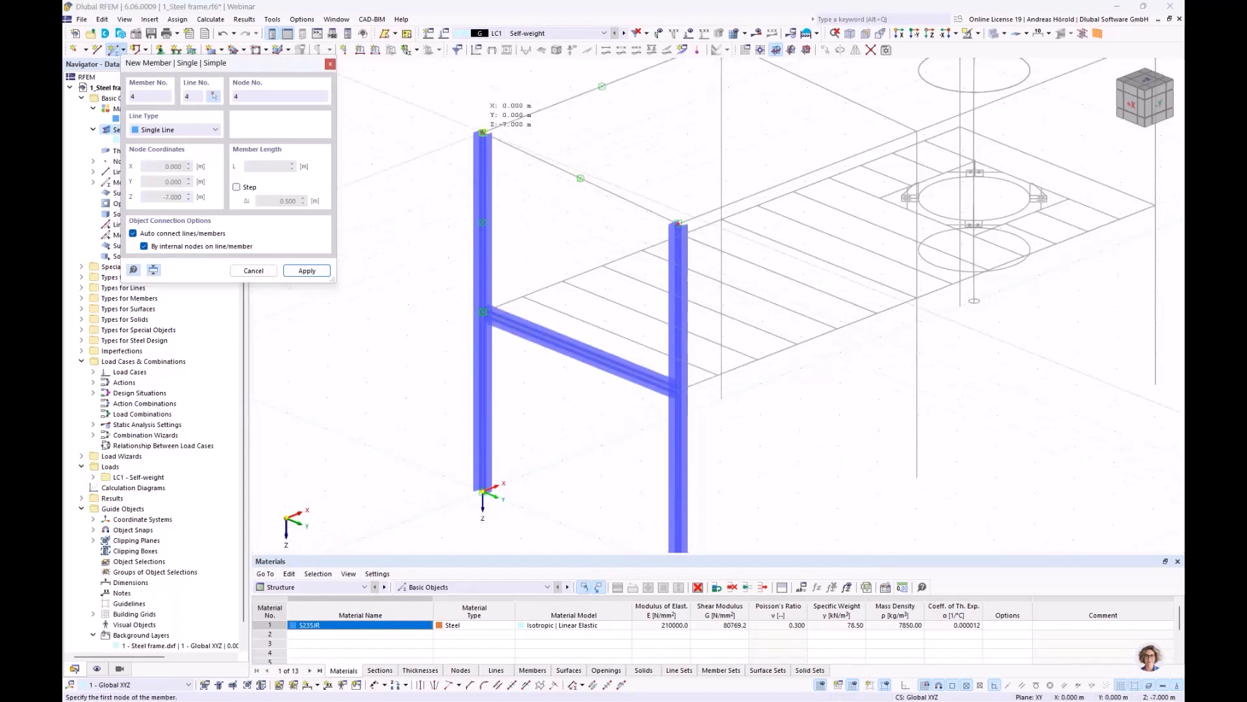
click(482, 133)
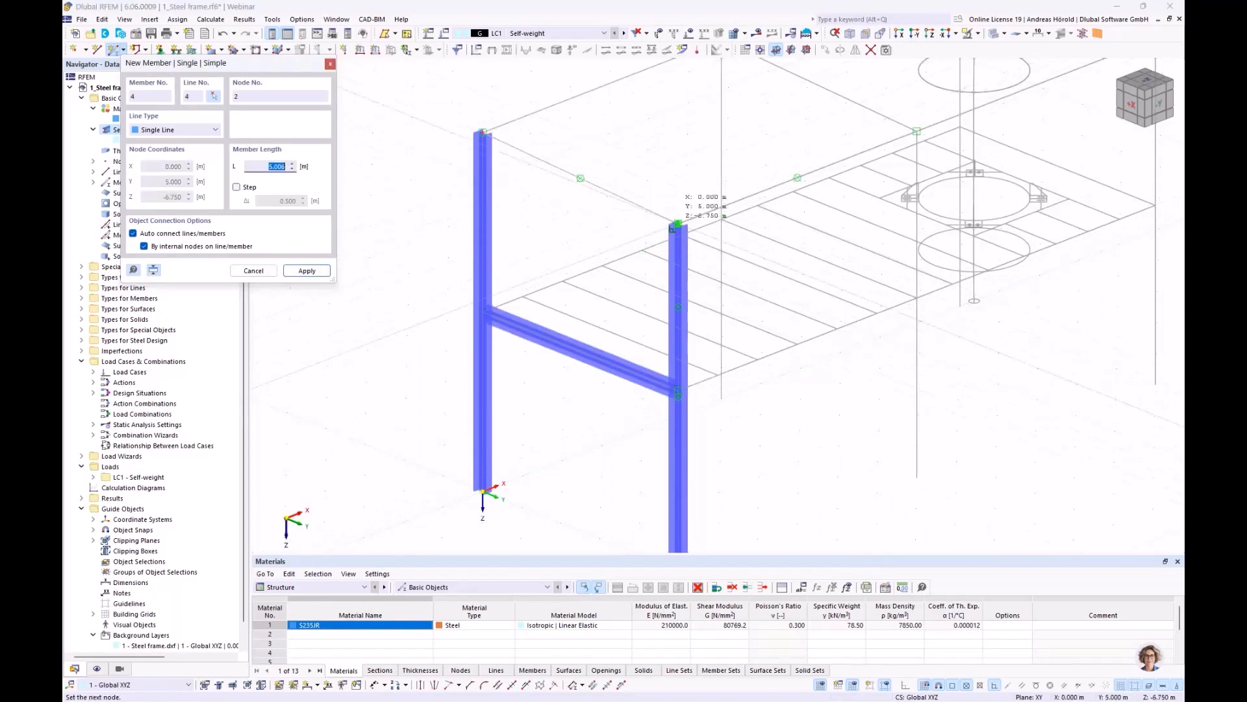
click(677, 225)
key(Escape)
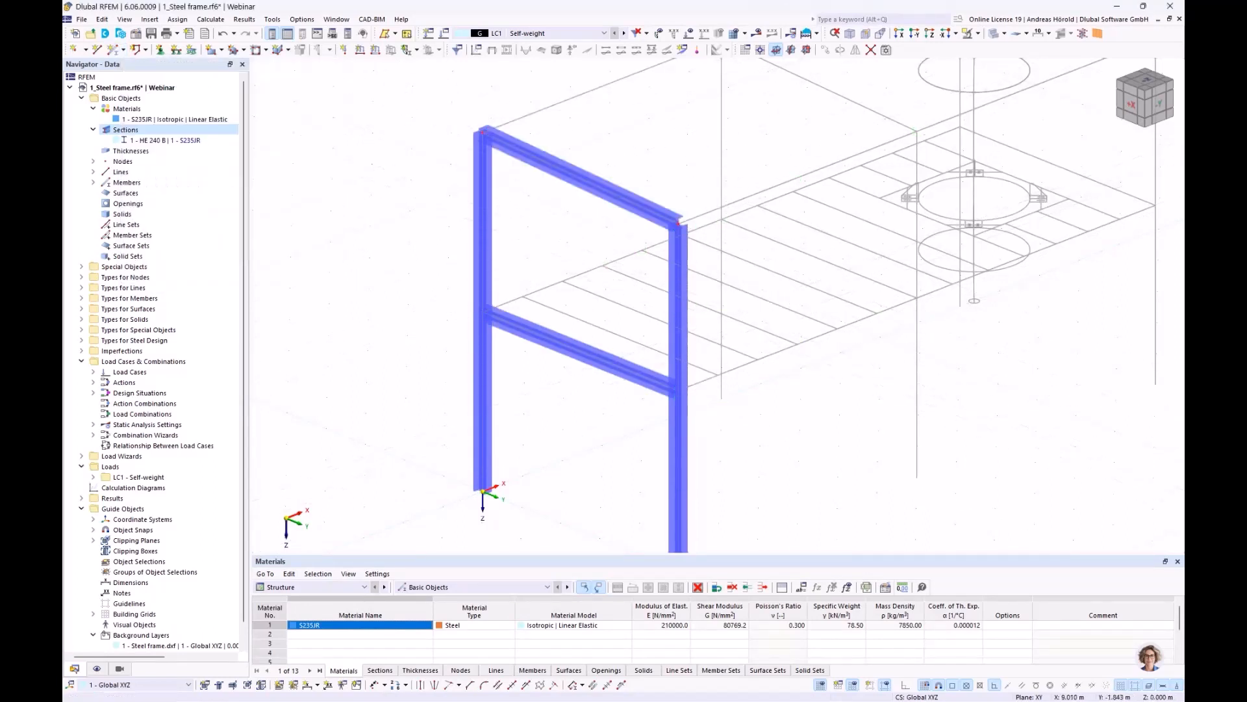
Step: Review the support conditions of the Hinged nodal support and assign it to the base nodes of both columns
scroll(768, 323, down, 2)
middle_drag(771, 355, 725, 328)
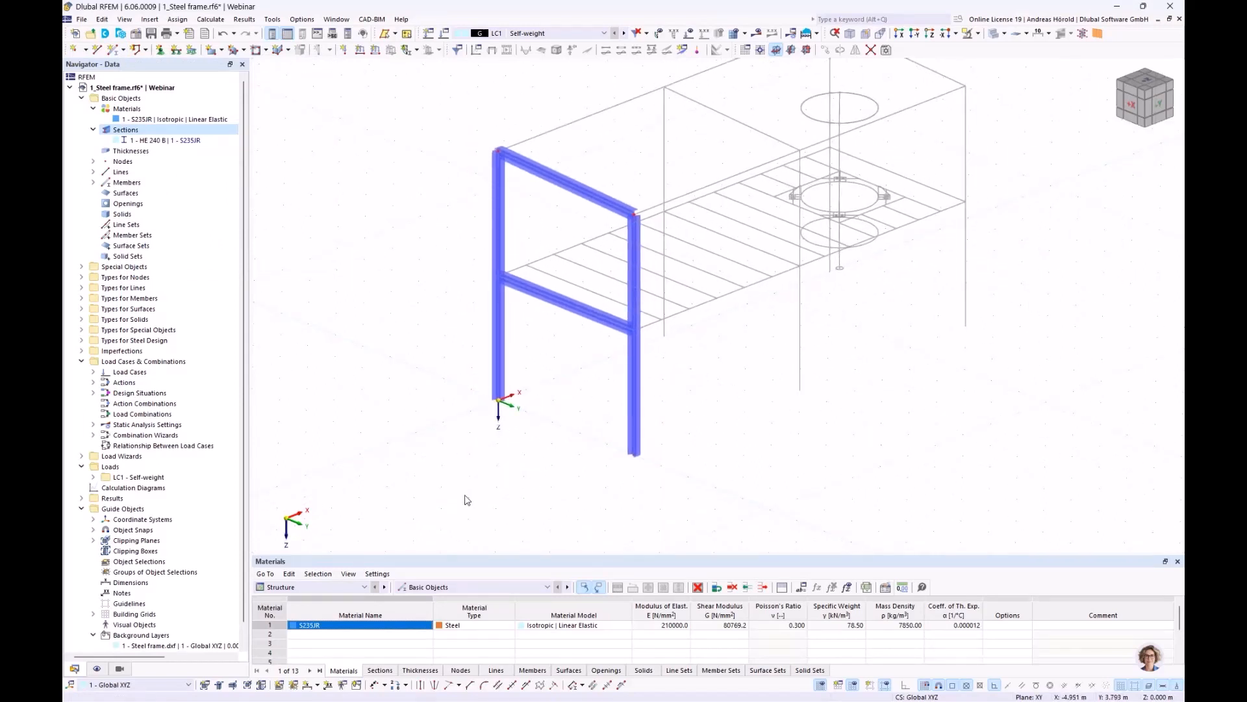
click(160, 51)
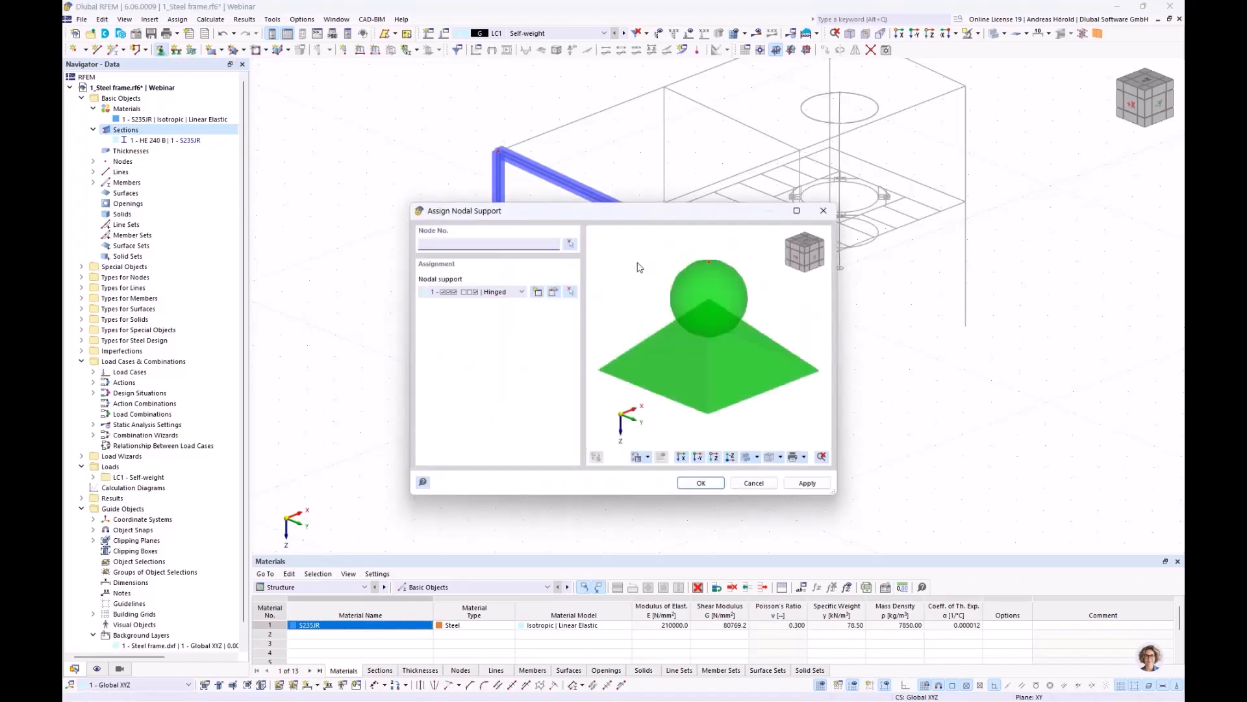
click(554, 292)
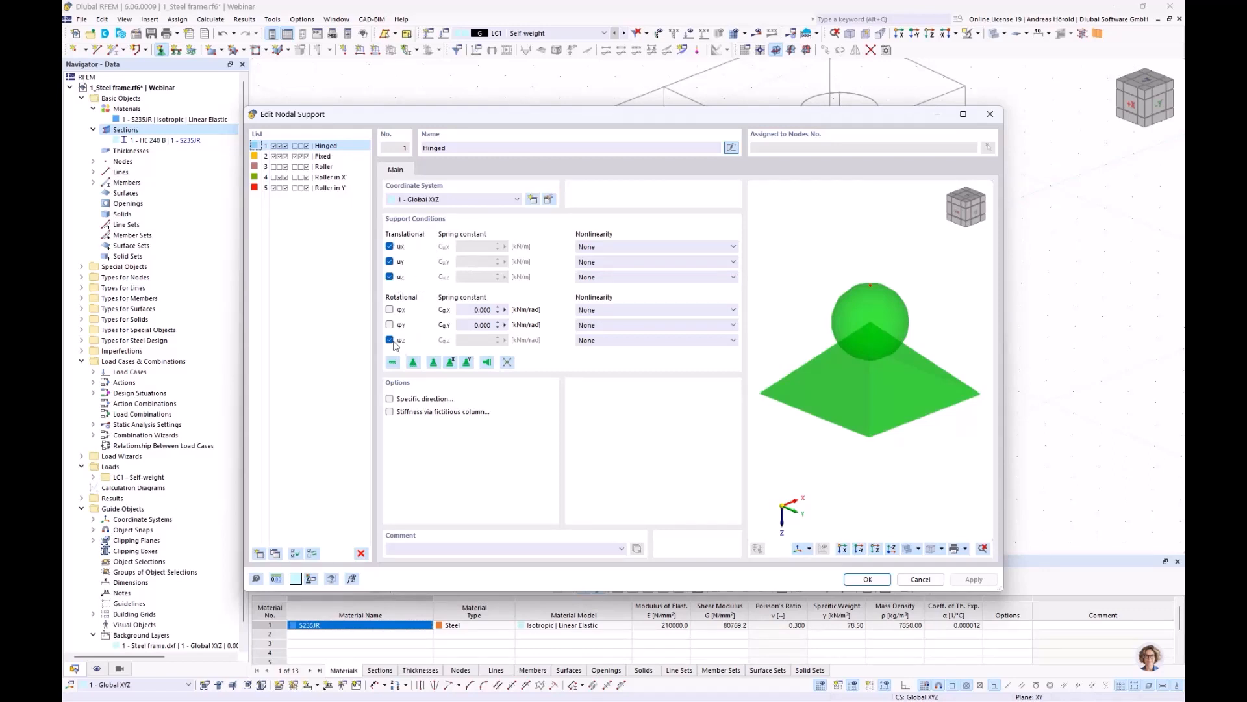
drag(368, 117, 693, 112)
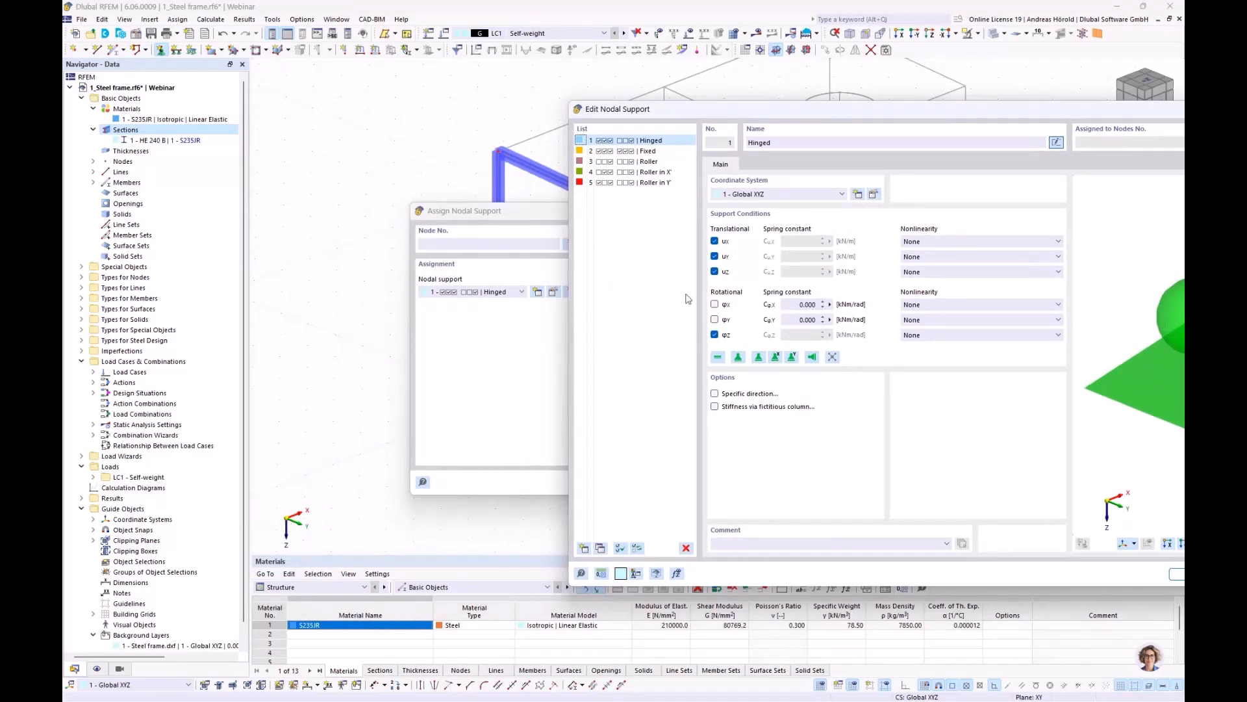
drag(828, 115, 556, 94)
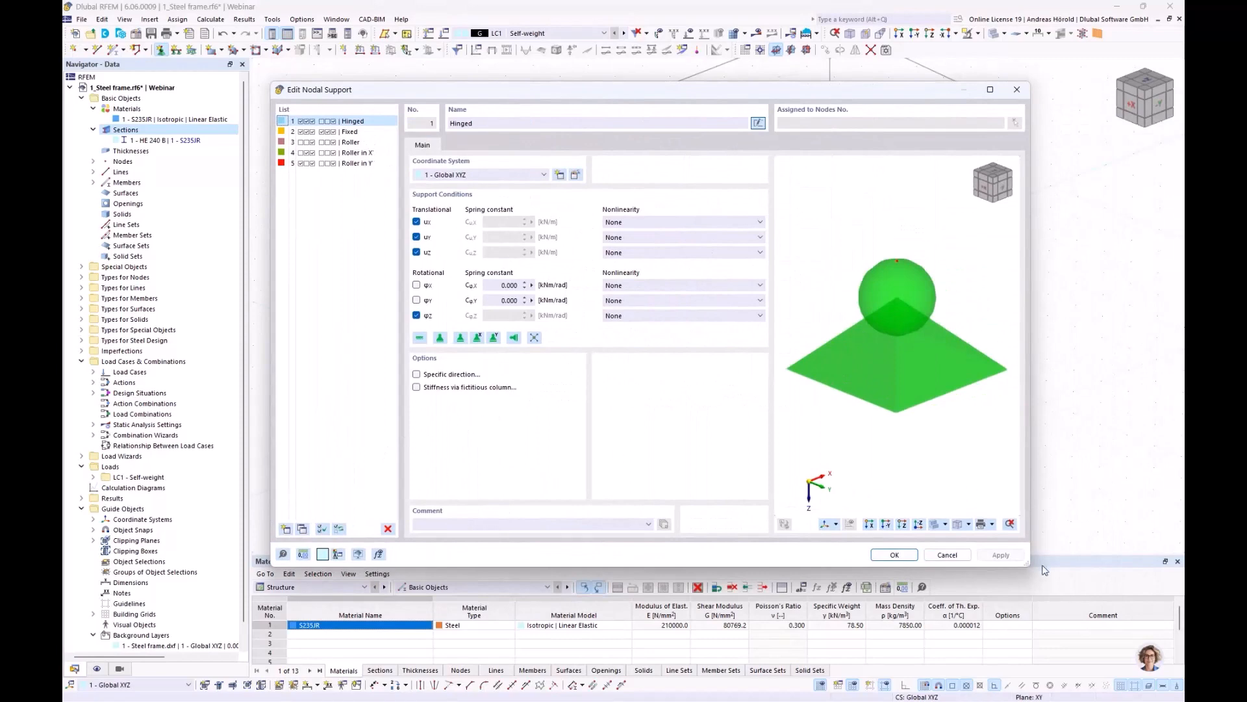
click(884, 556)
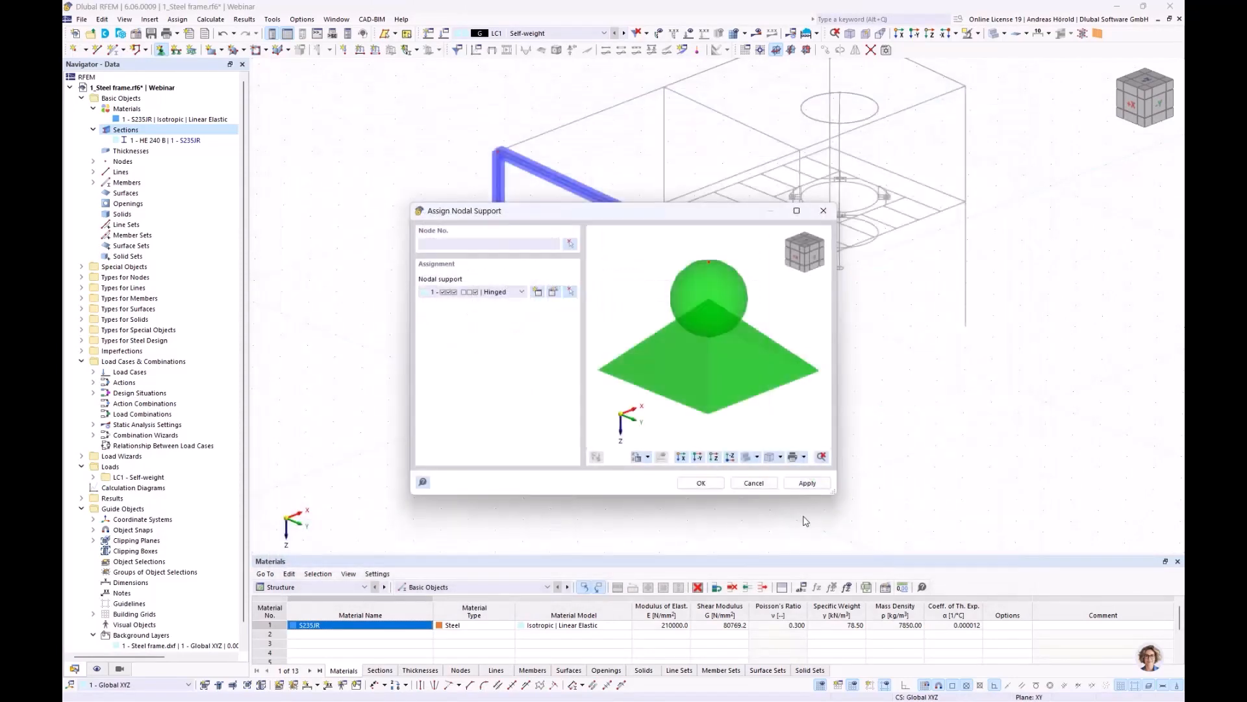
click(699, 484)
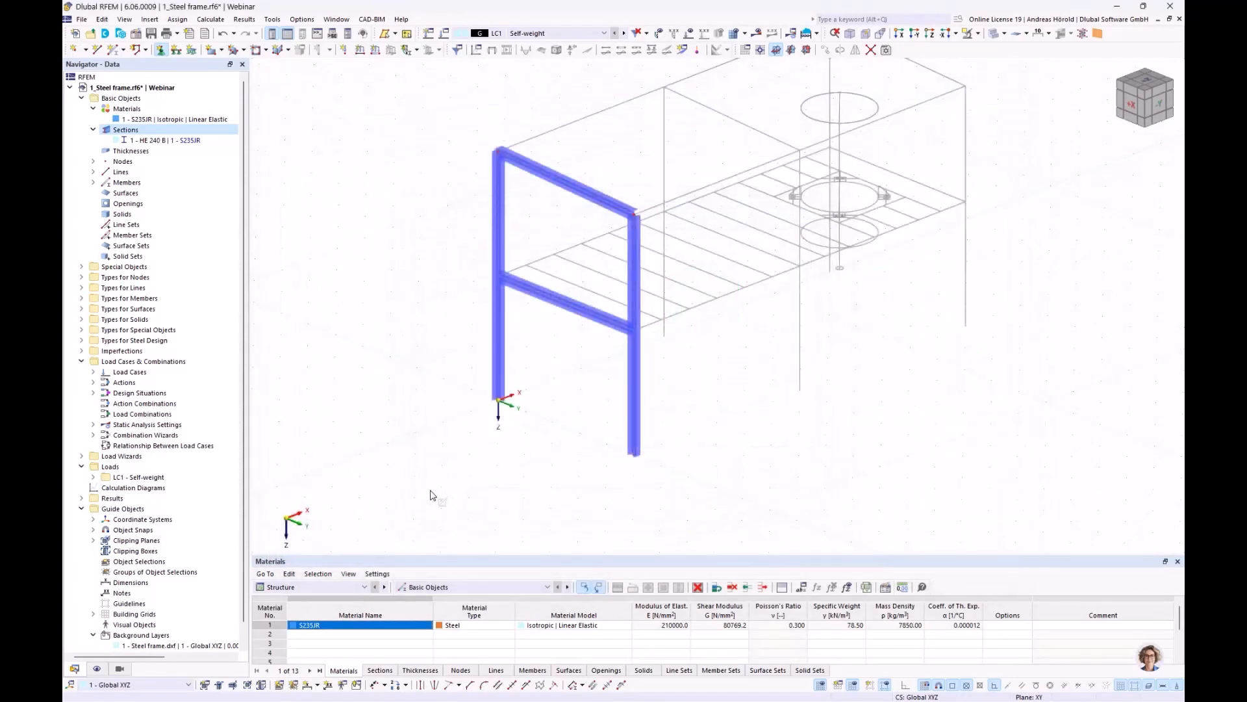
drag(429, 490, 739, 374)
scroll(597, 438, up, 1)
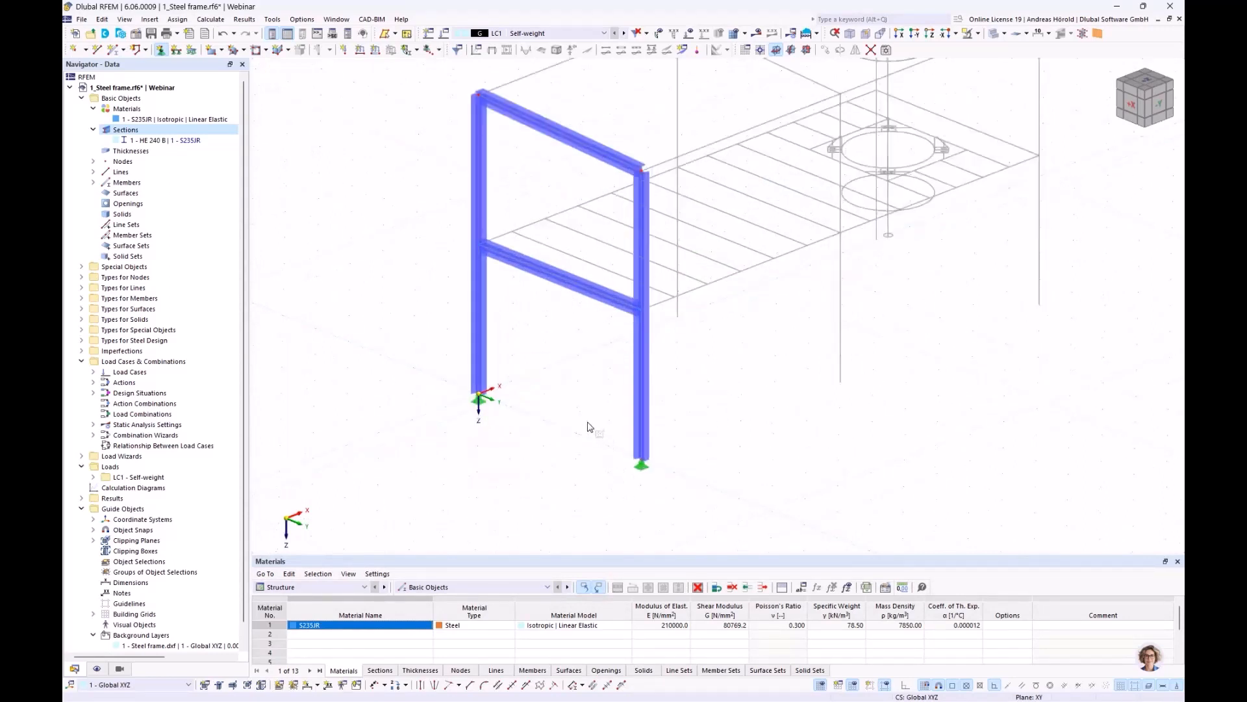
Step: Copy the complete frame with its supports from its front column base to the middle and far frame positions on the DXF layer
scroll(600, 422, down, 1)
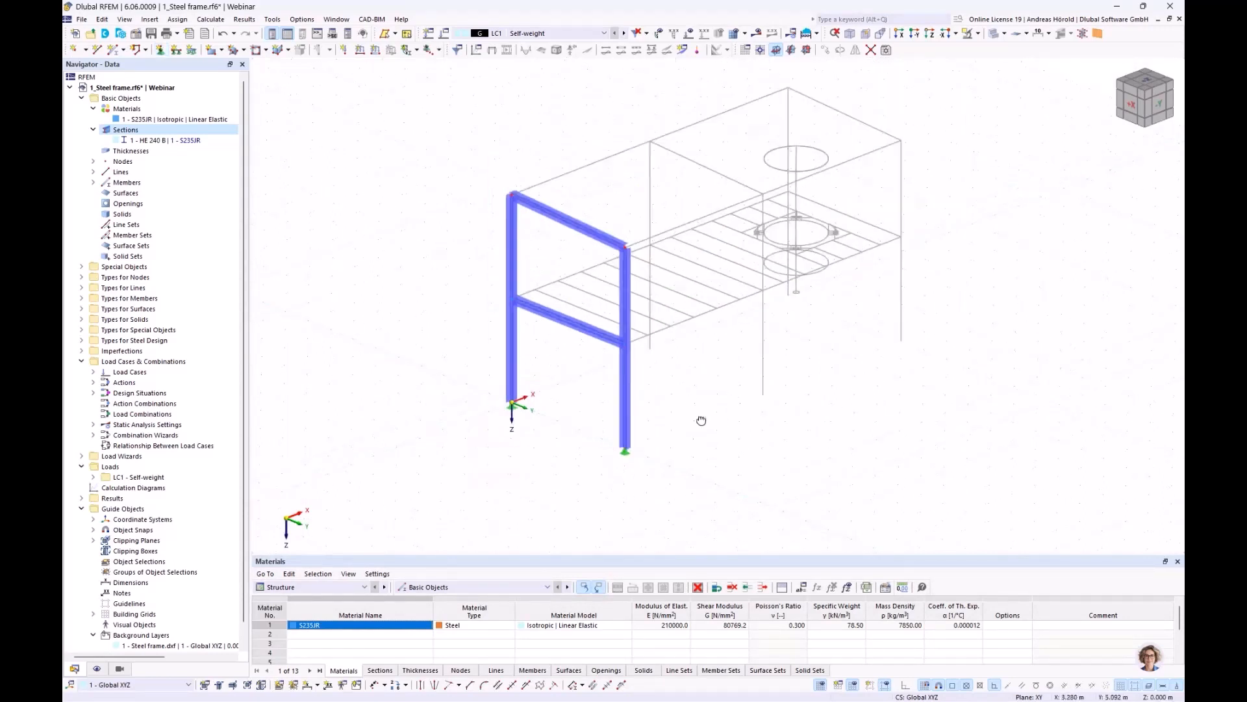
ctrl+middle_drag(701, 421, 638, 509)
scroll(555, 435, up, 1)
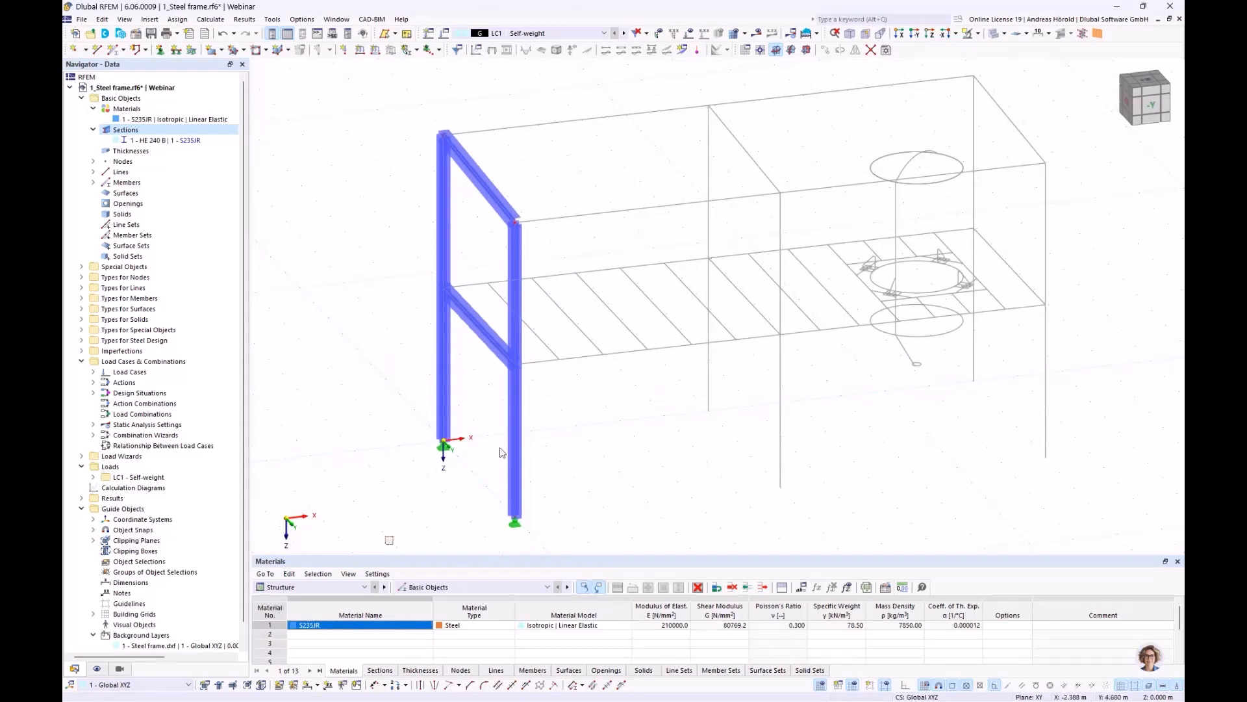
drag(388, 546, 569, 119)
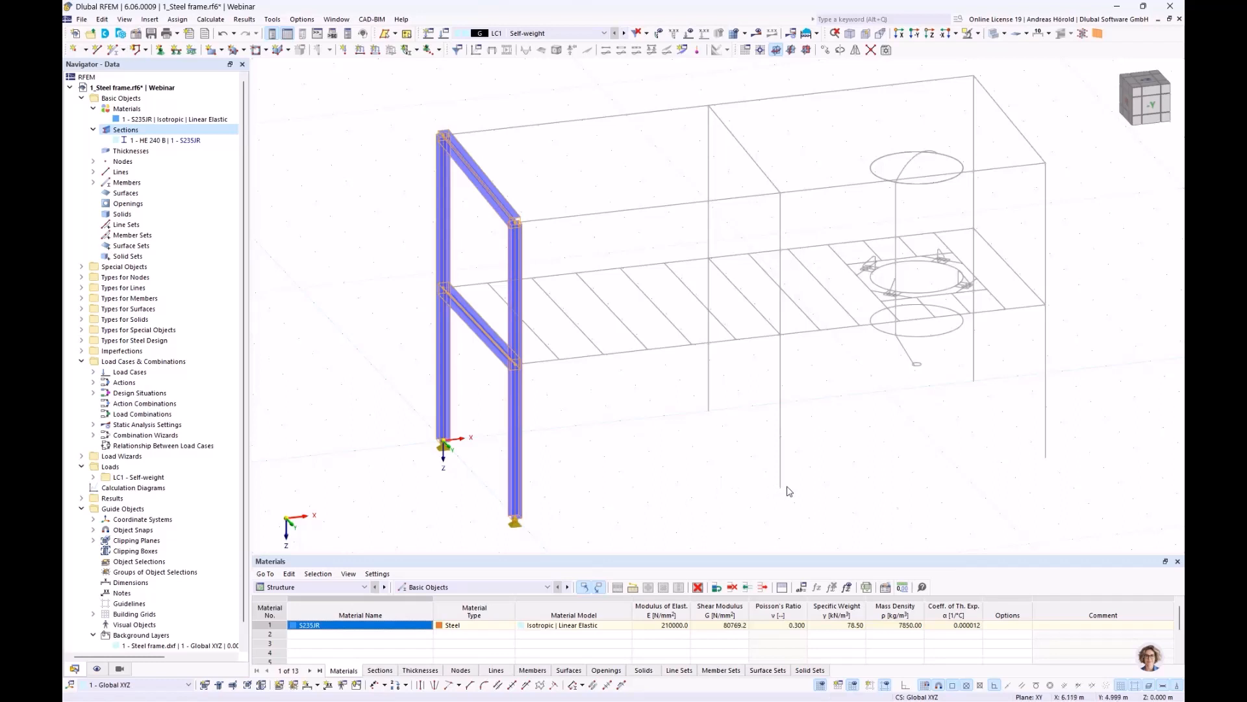
click(513, 518)
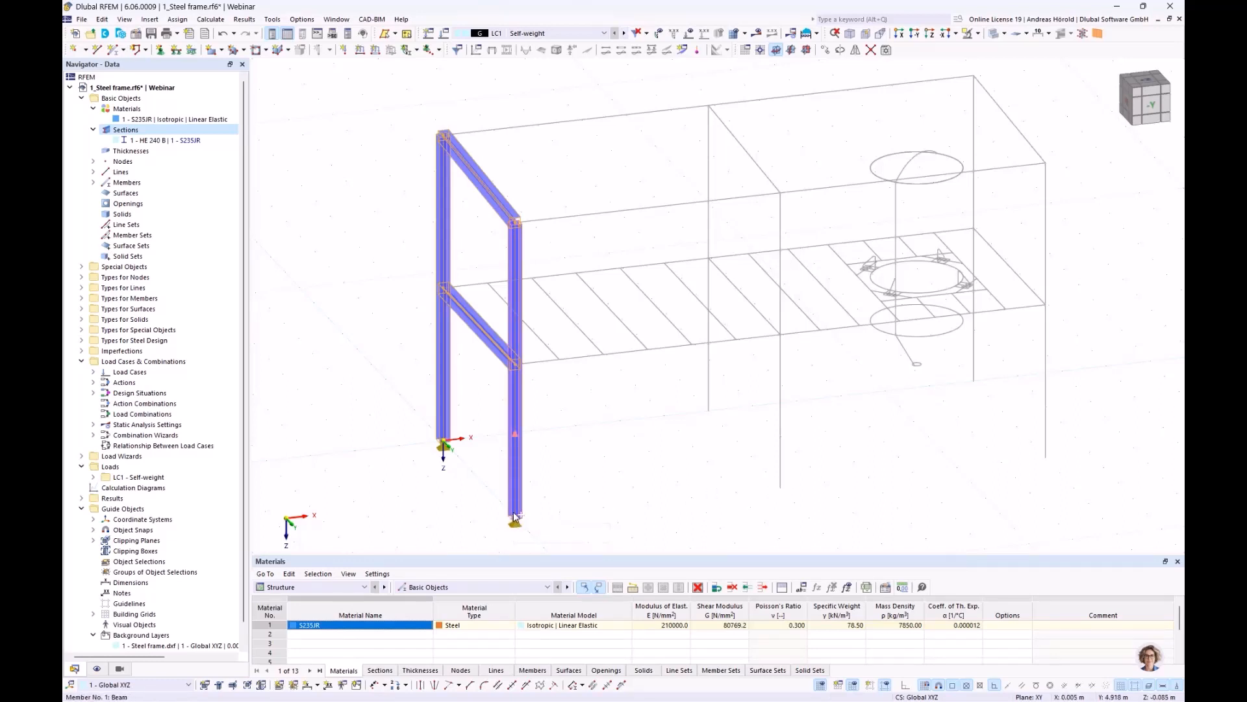
click(780, 488)
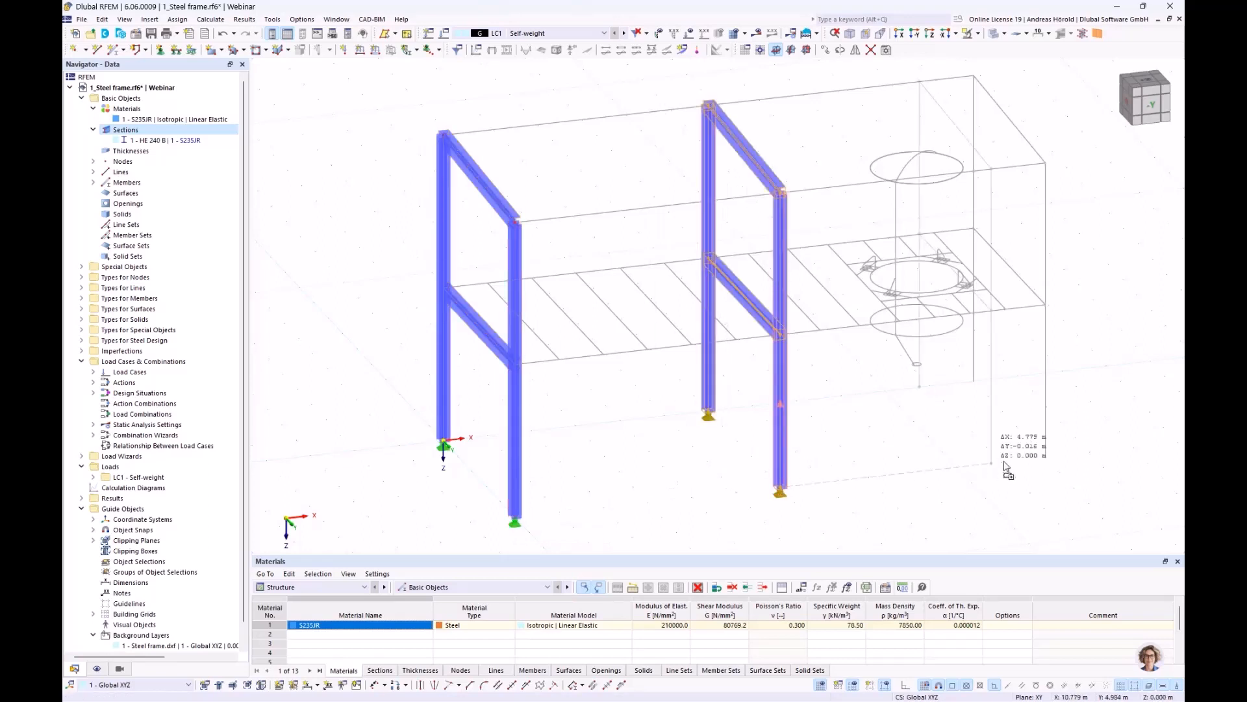
click(1045, 463)
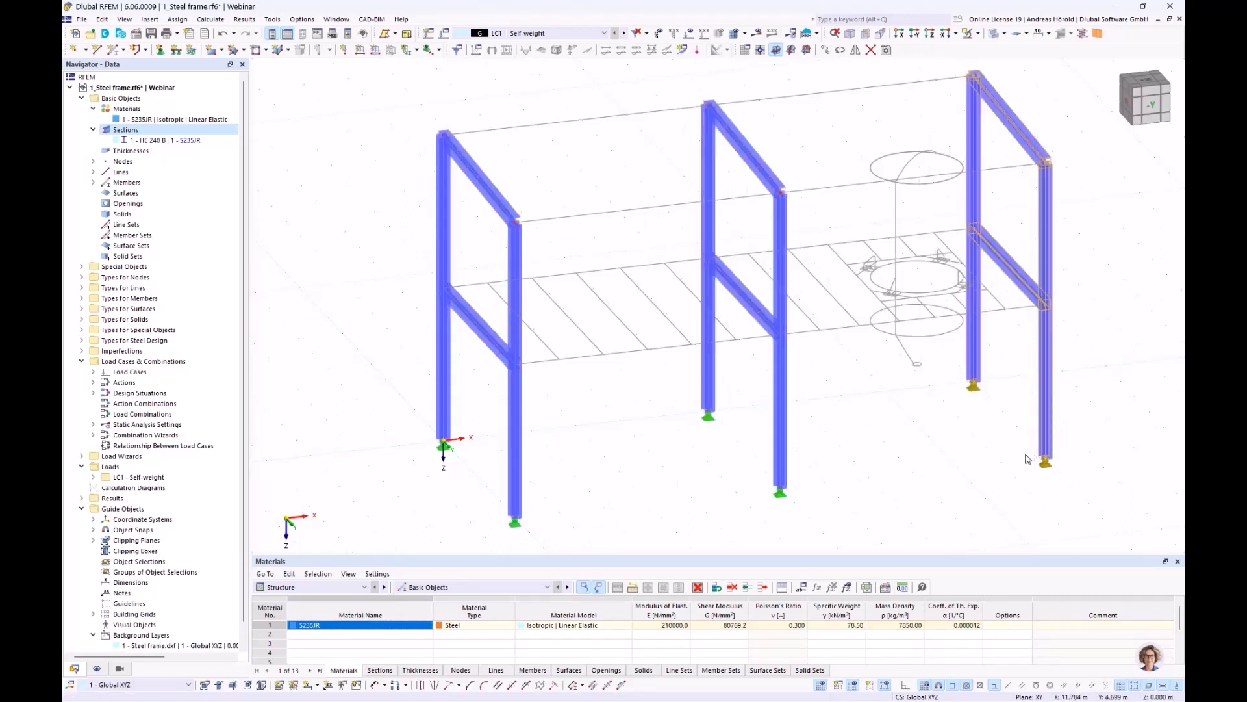
click(640, 465)
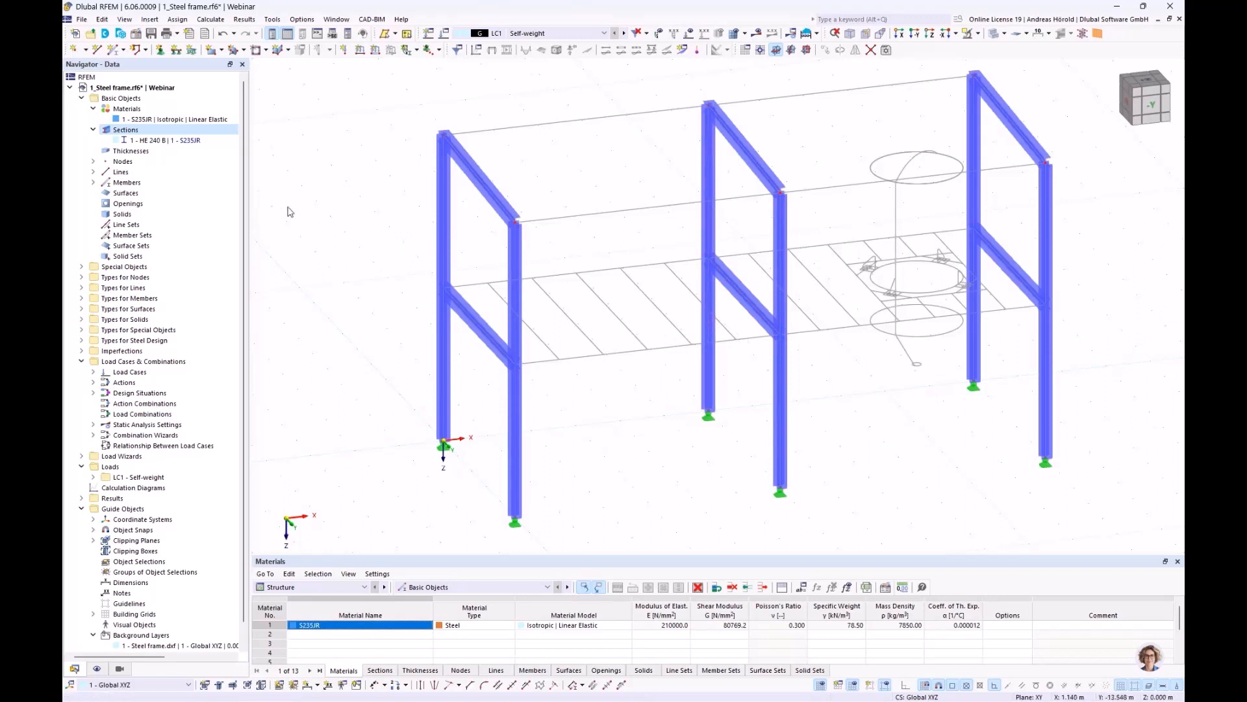
Step: Start a new beam member and give it an HE 220 A section in S235JR from the standardized steel library
click(112, 51)
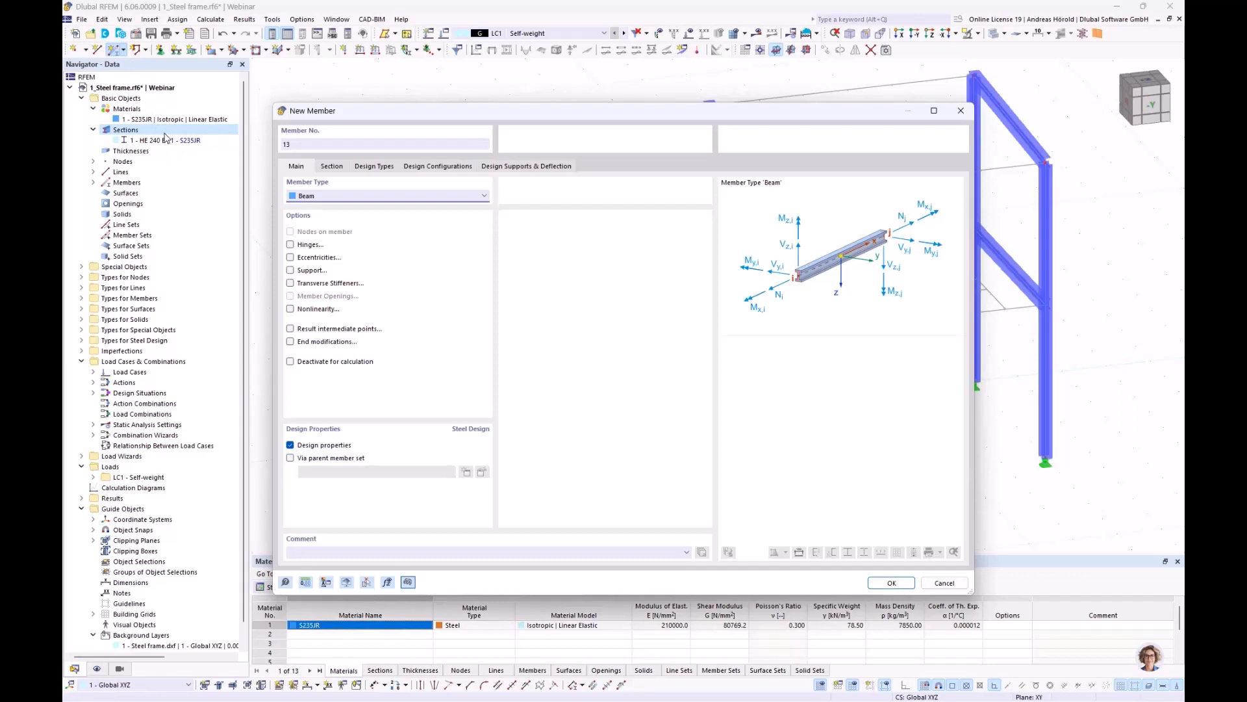
click(331, 167)
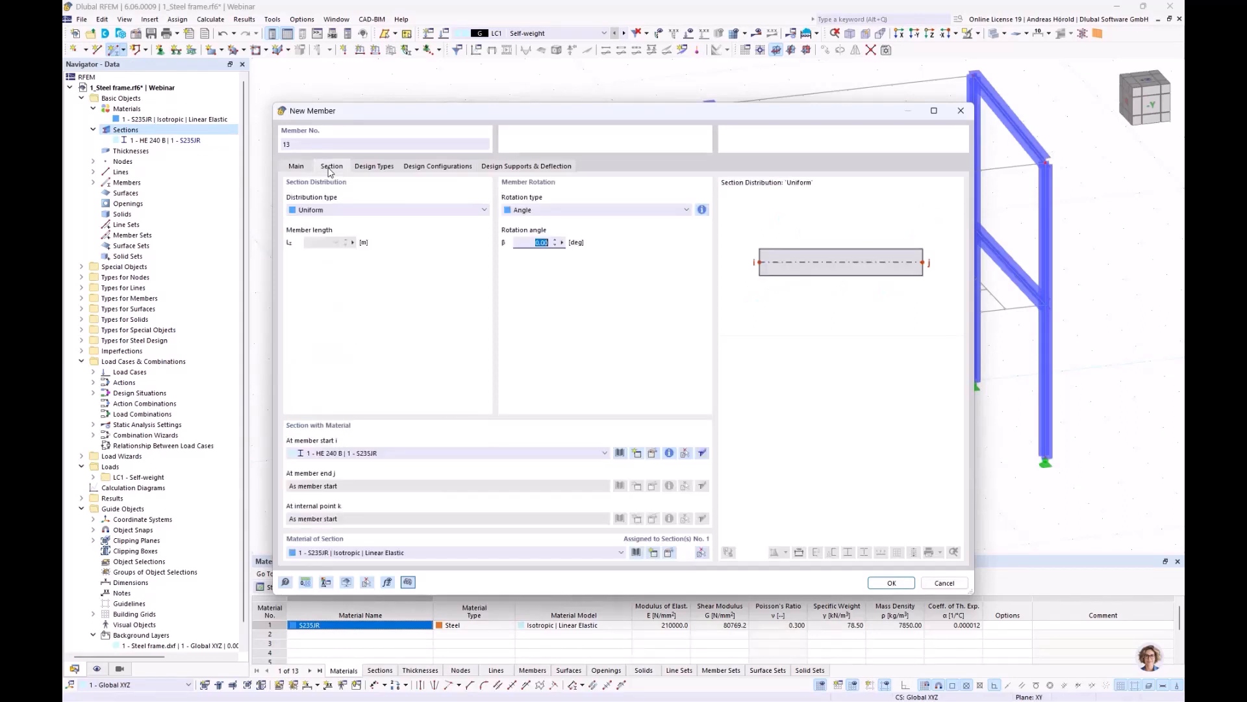
click(619, 453)
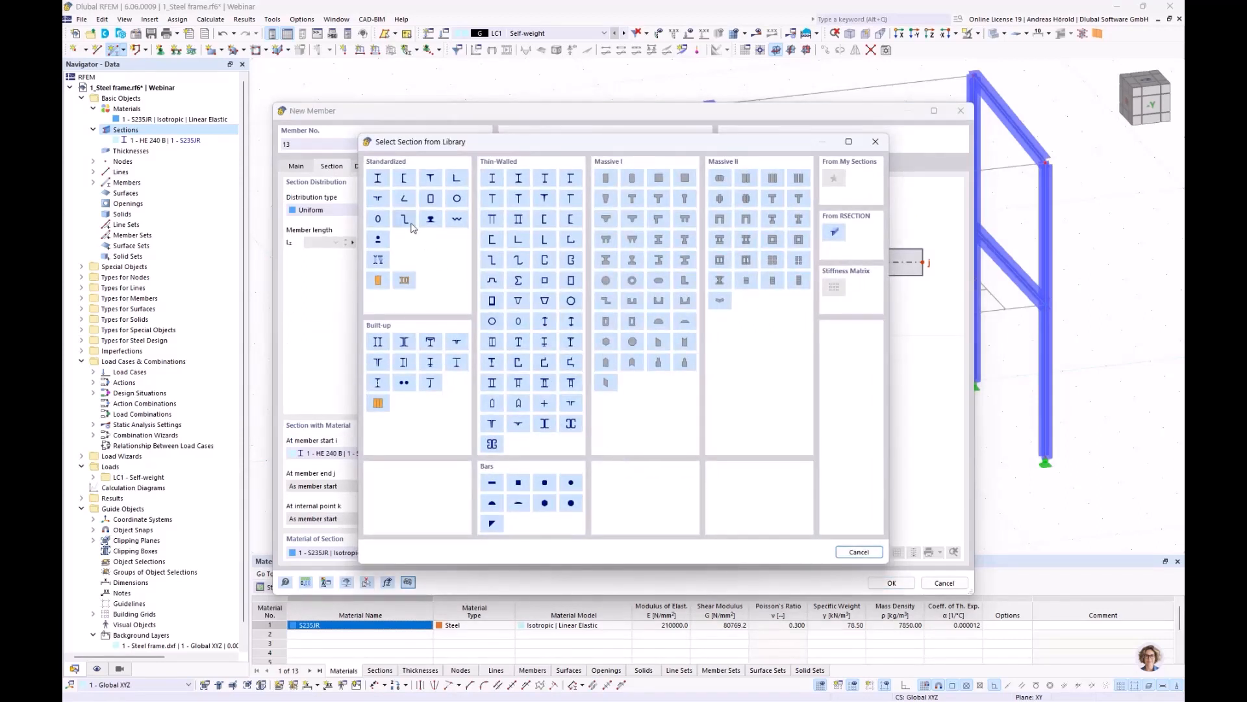
click(379, 178)
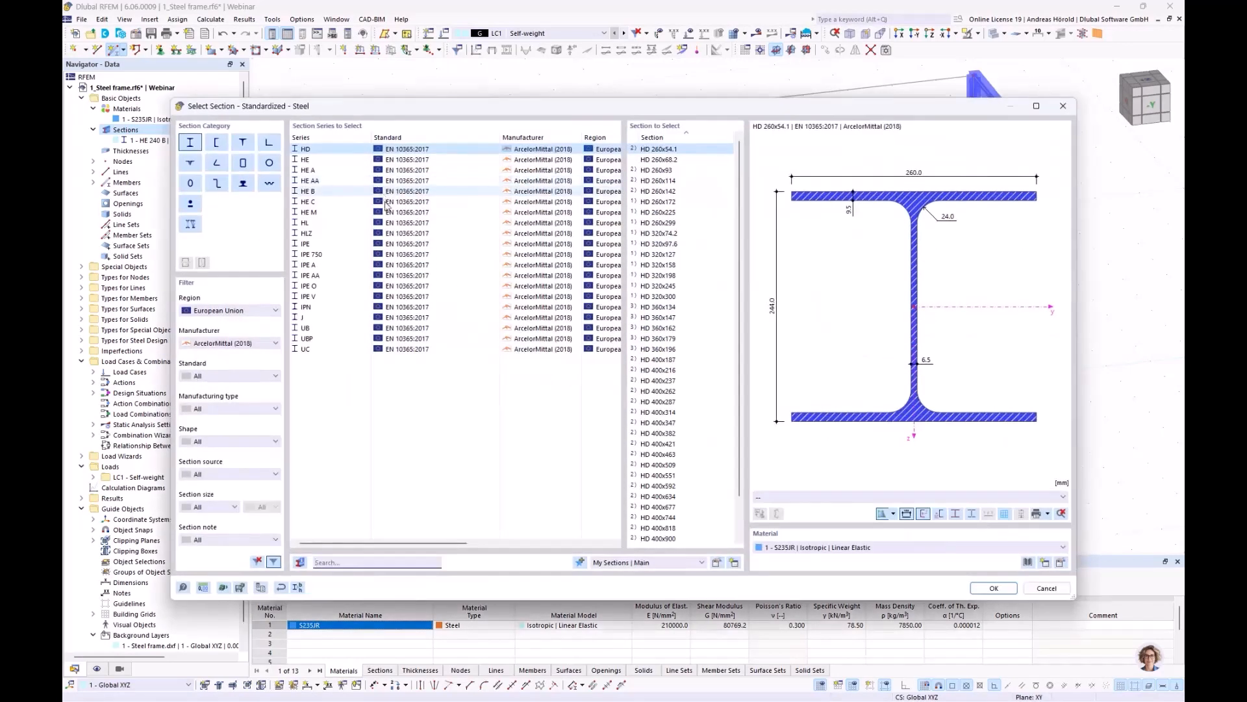
click(343, 171)
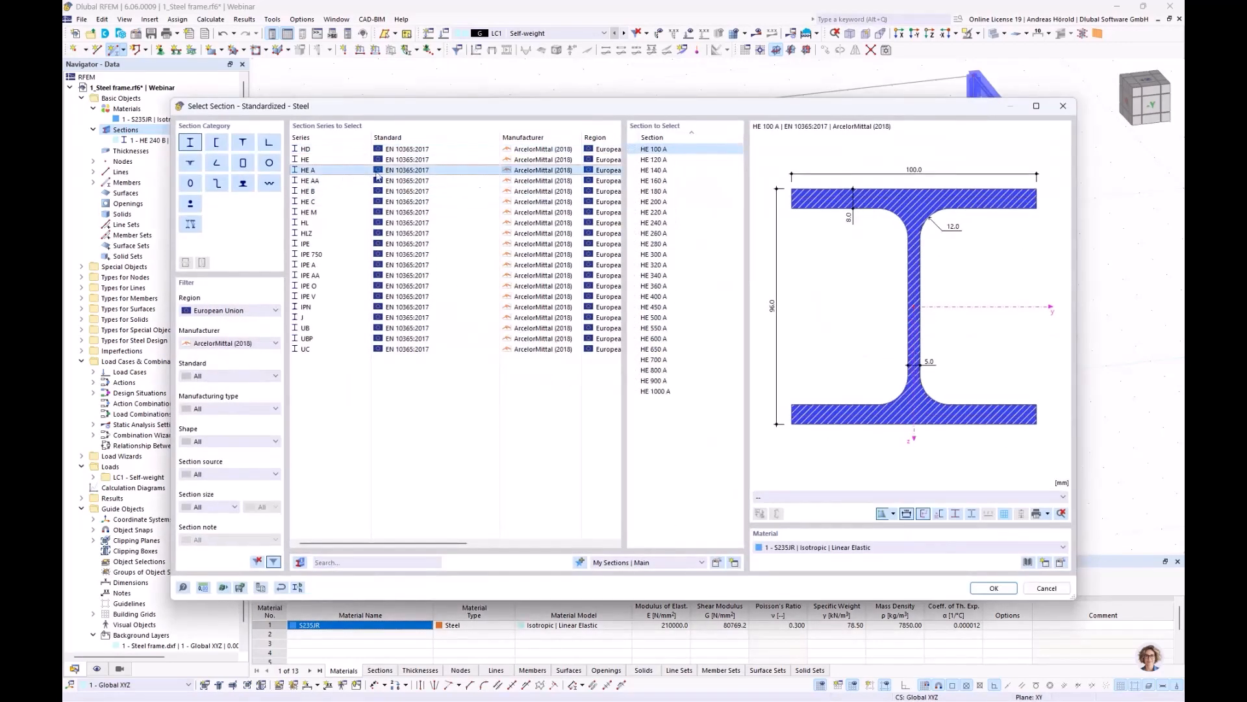
click(655, 213)
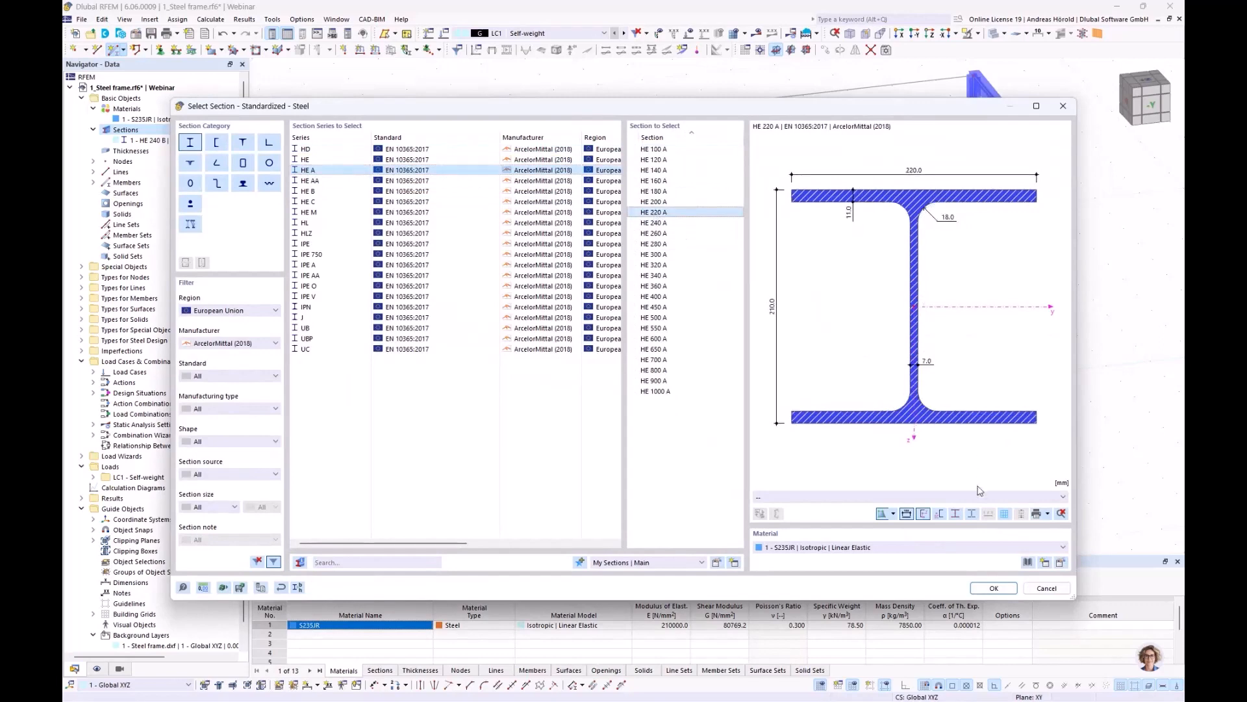
click(990, 588)
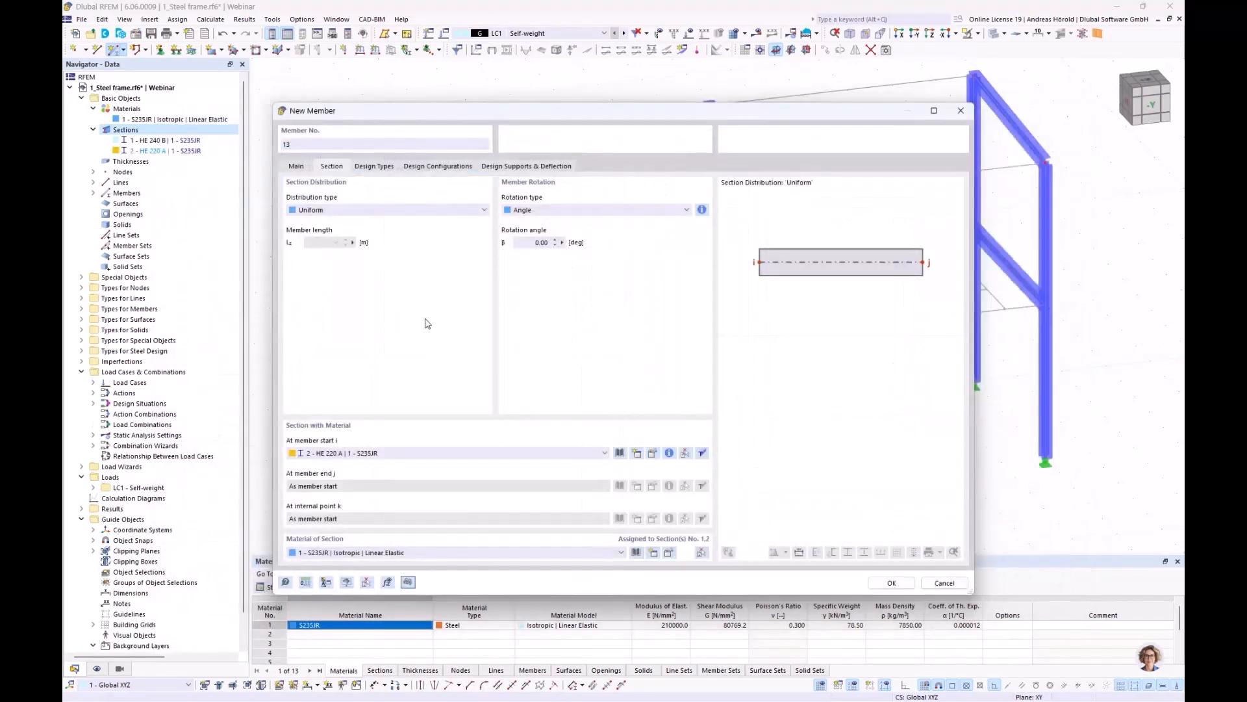
Step: Activate hinges for the new HE 220 A beam and assign a new member hinge releasing φy and φz at both member ends
click(296, 167)
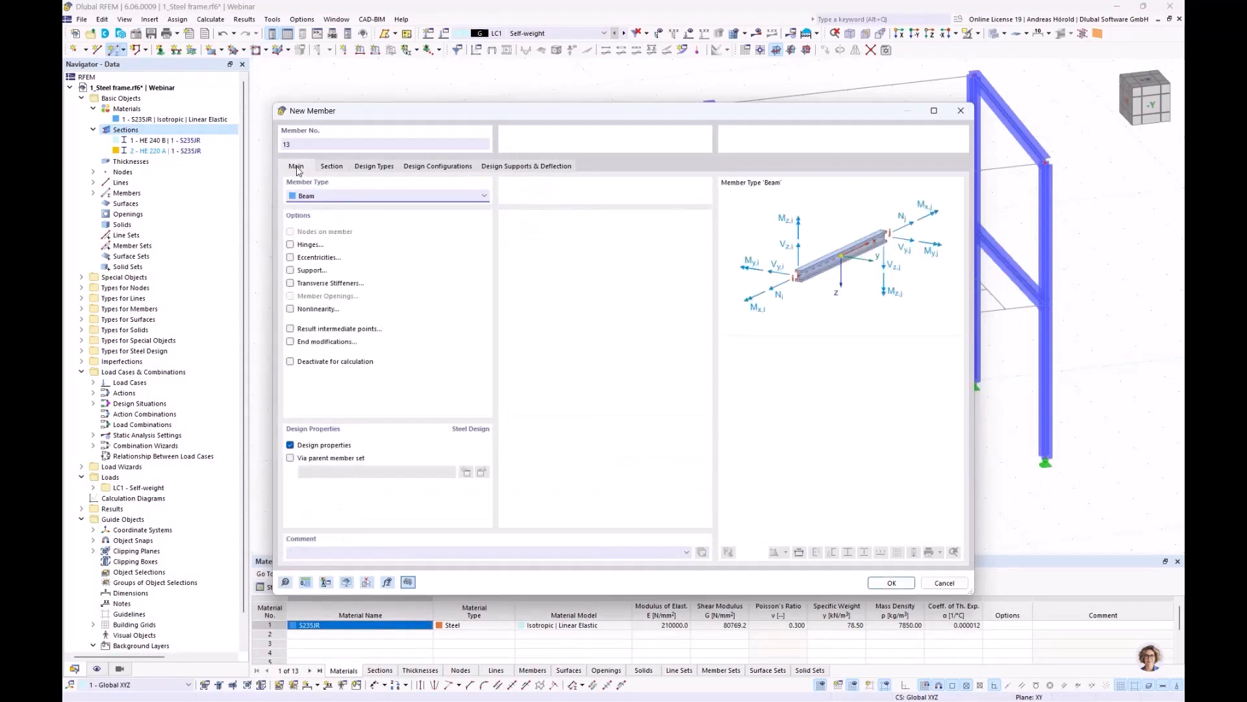
click(290, 245)
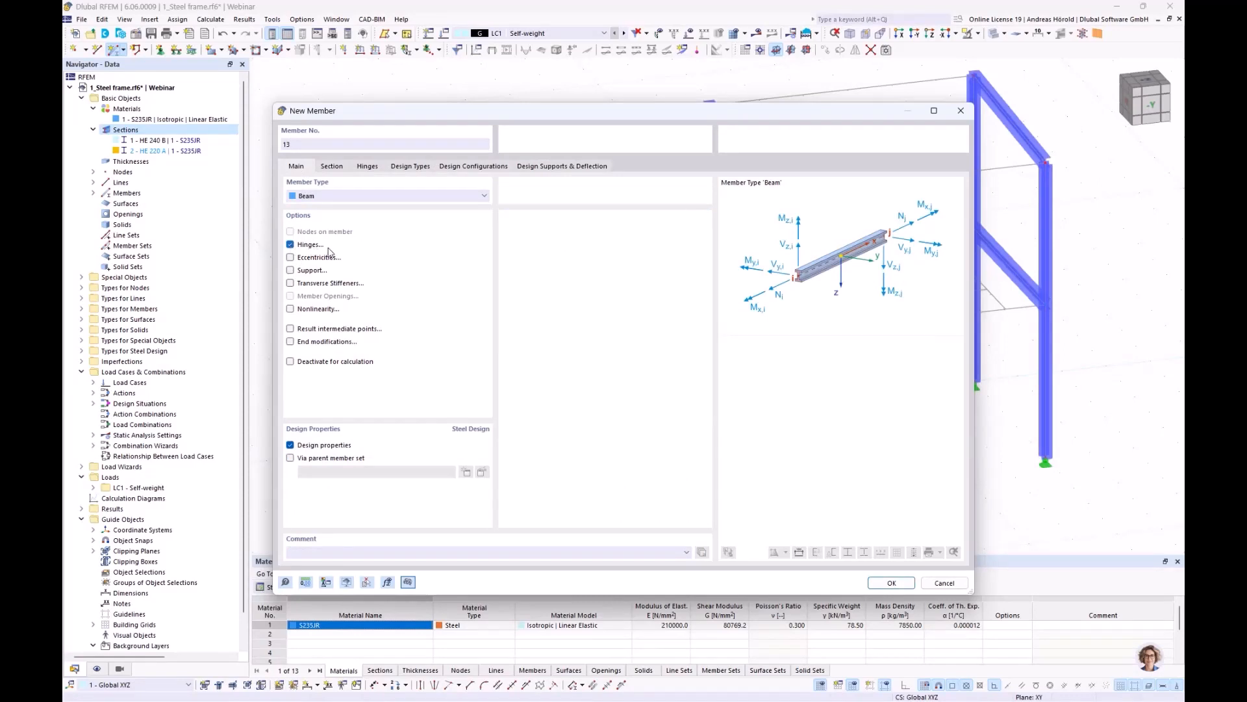
click(365, 167)
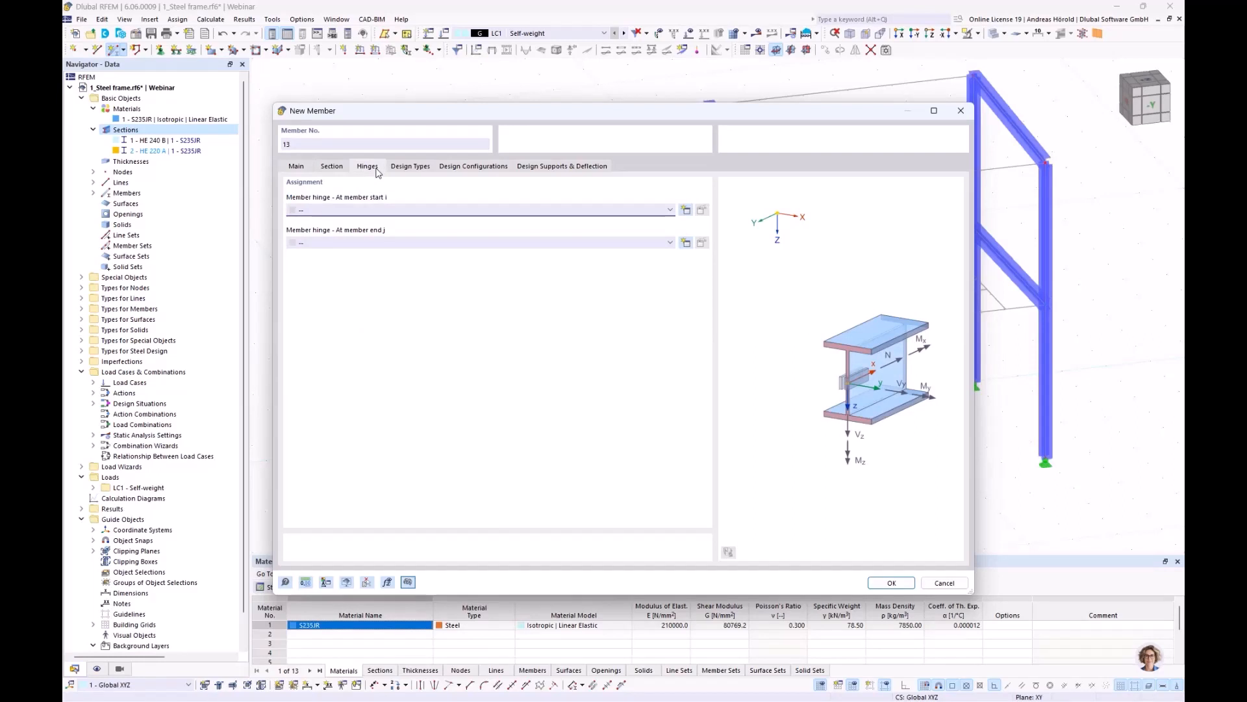
click(686, 210)
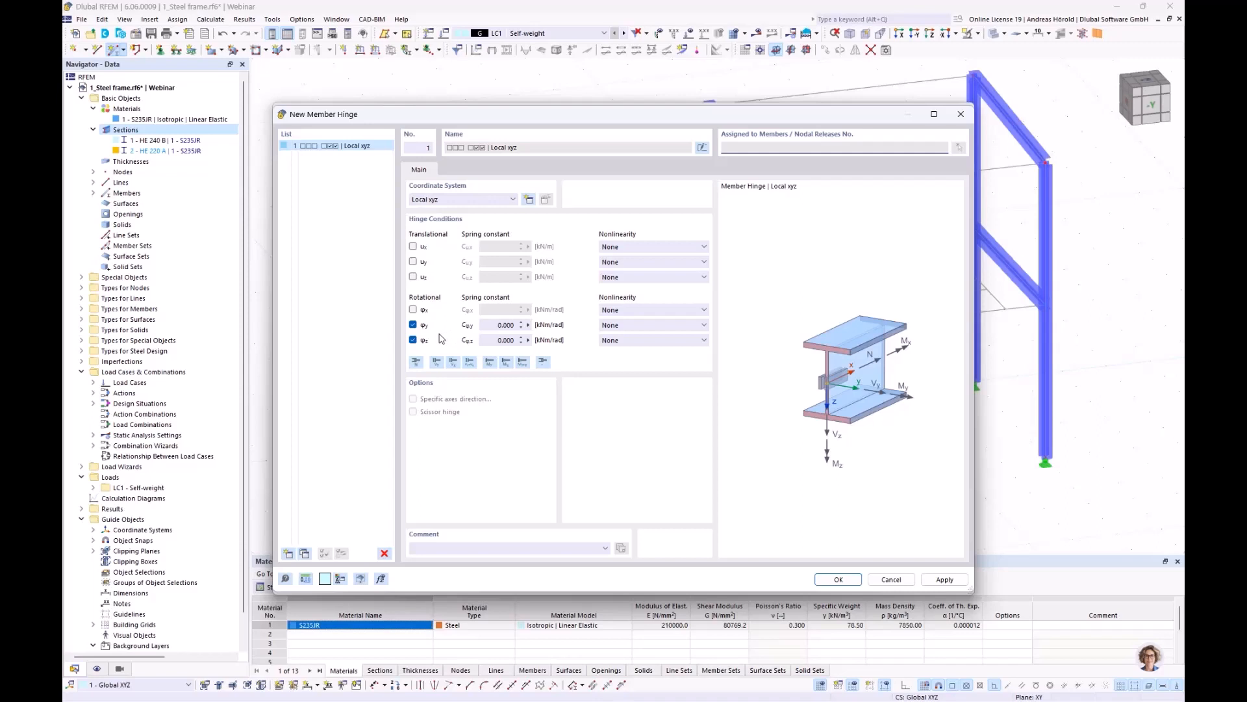
click(831, 577)
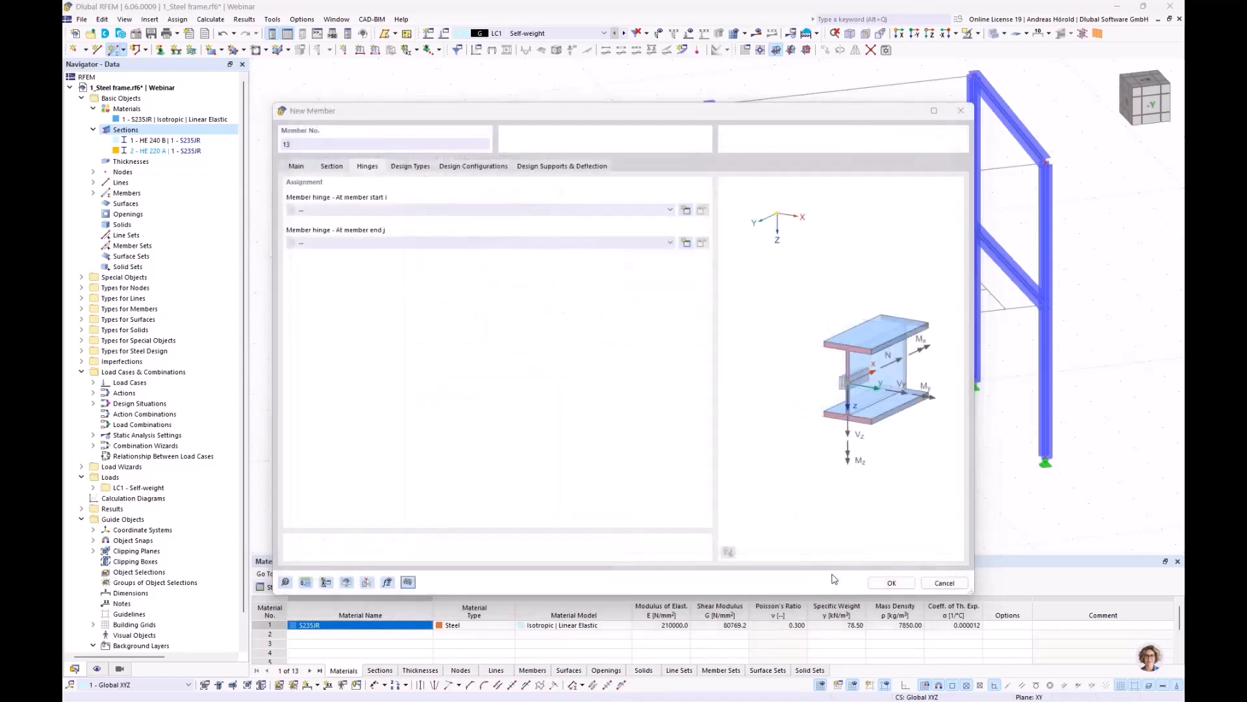
click(594, 243)
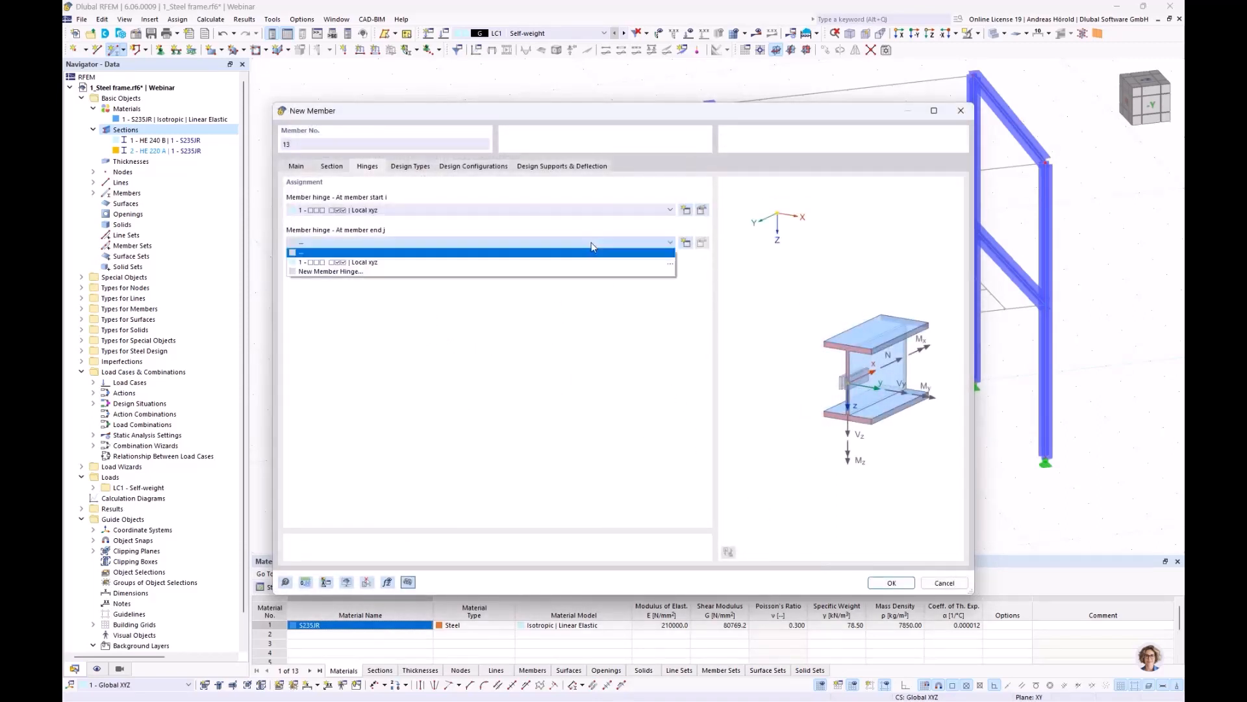
click(539, 262)
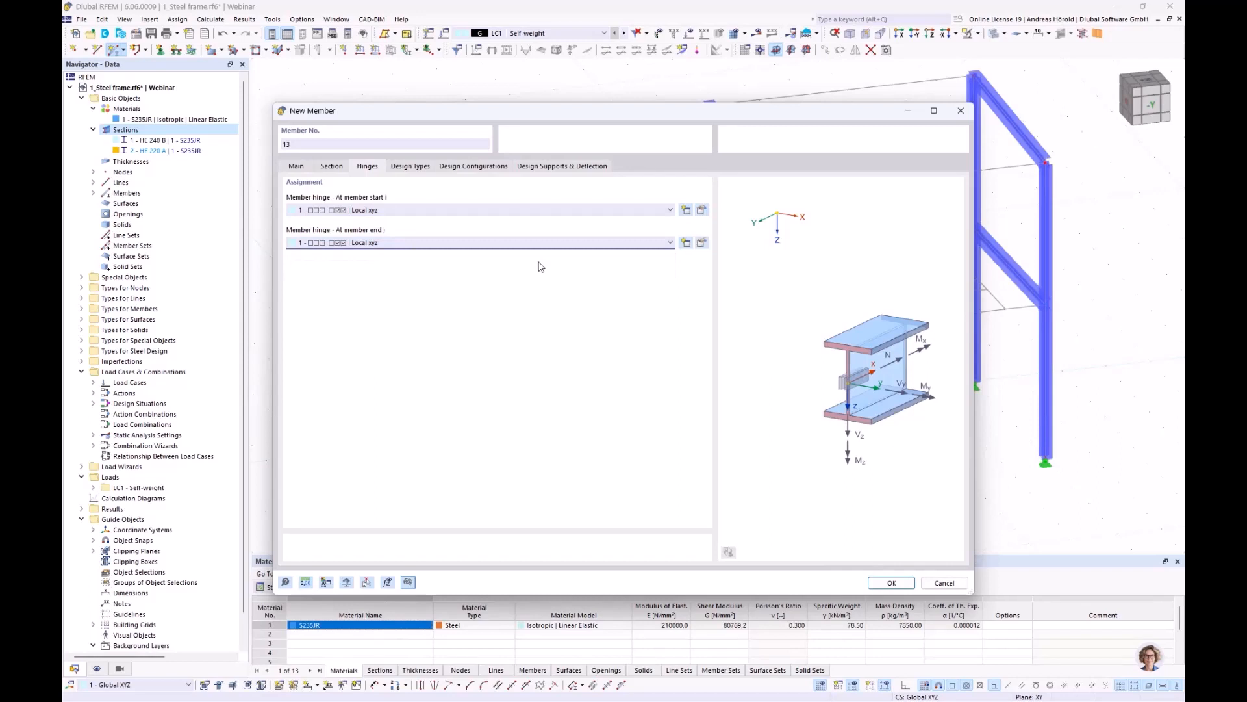
Step: Draw the HE 220 A beam between the front columns of the first and middle frames at Y = 5.000 m, Z = -3.500 m
click(890, 583)
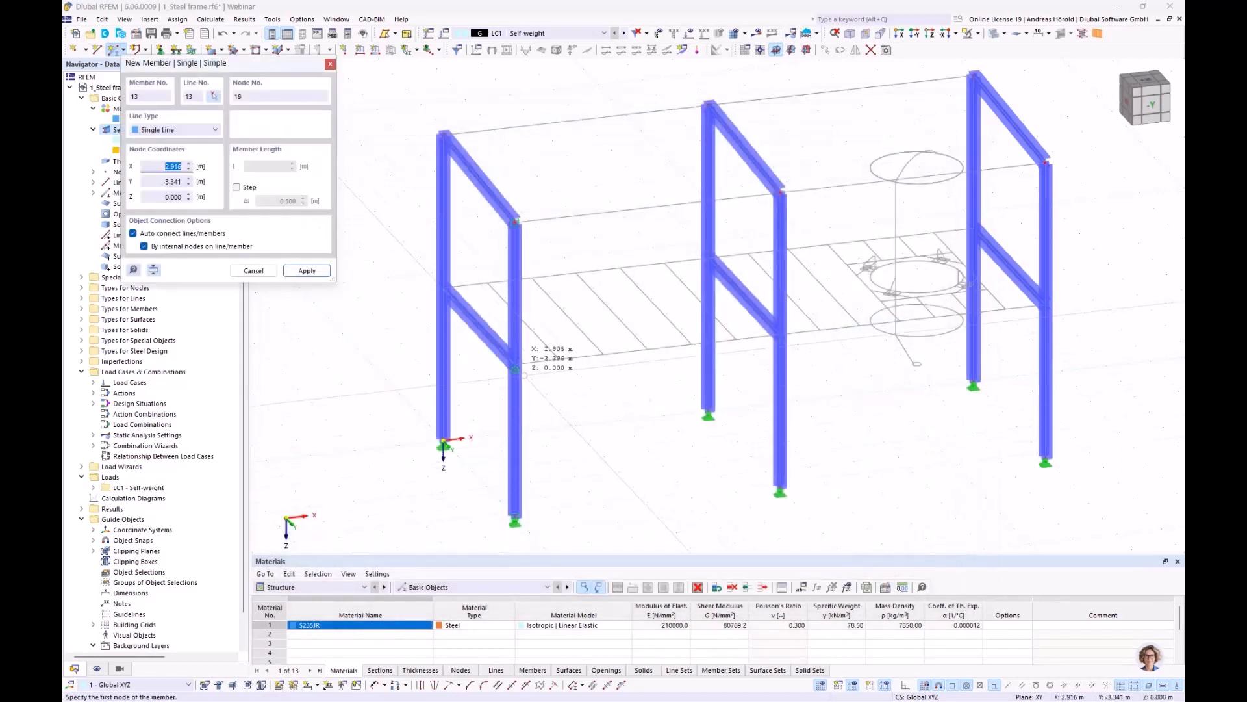
click(515, 365)
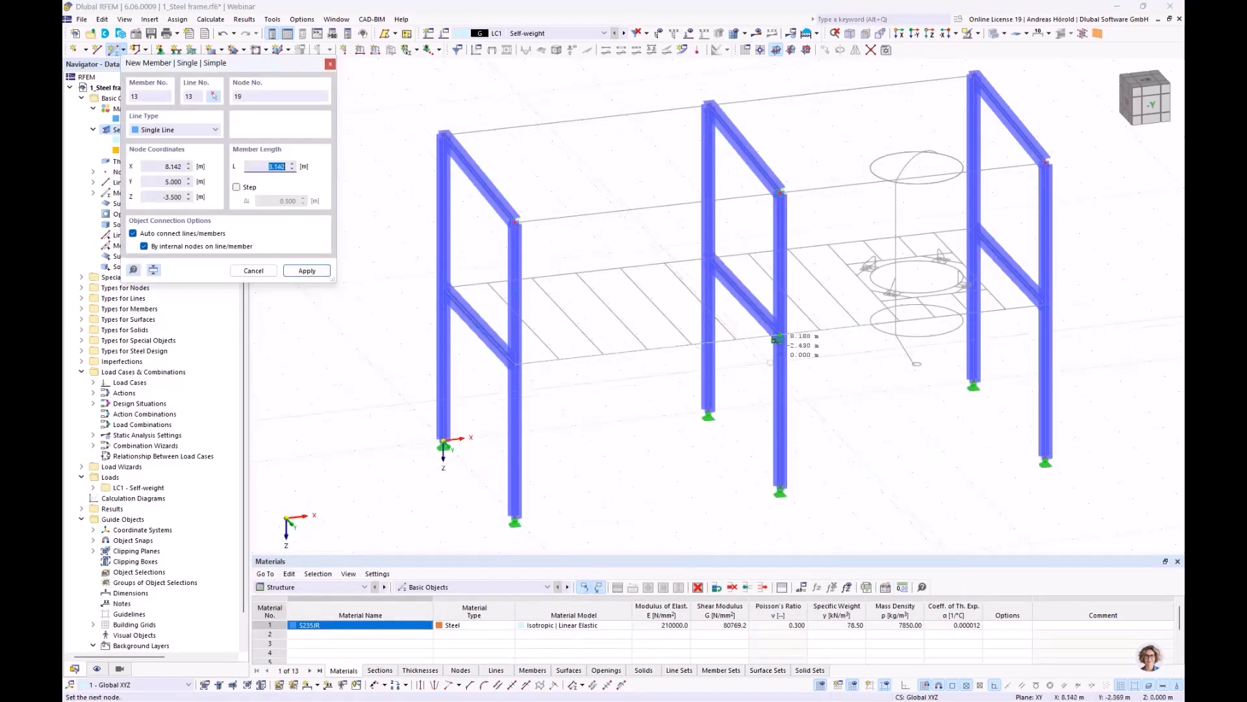
click(777, 336)
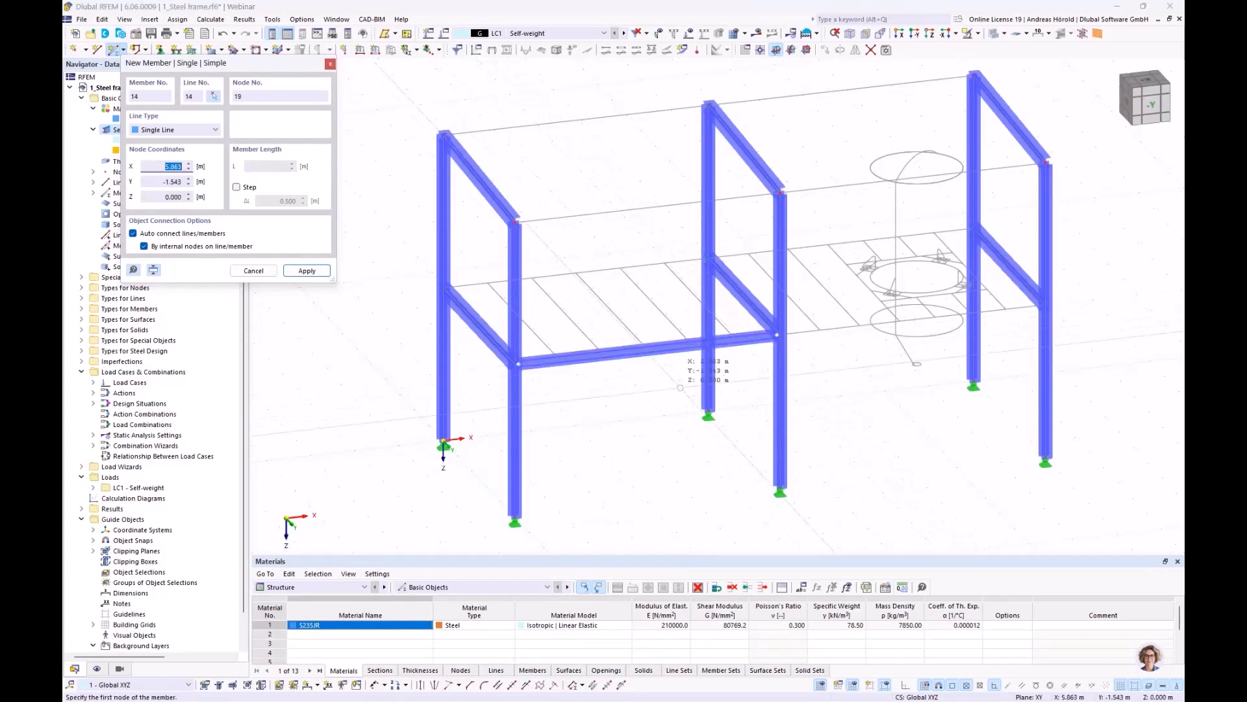
key(Escape)
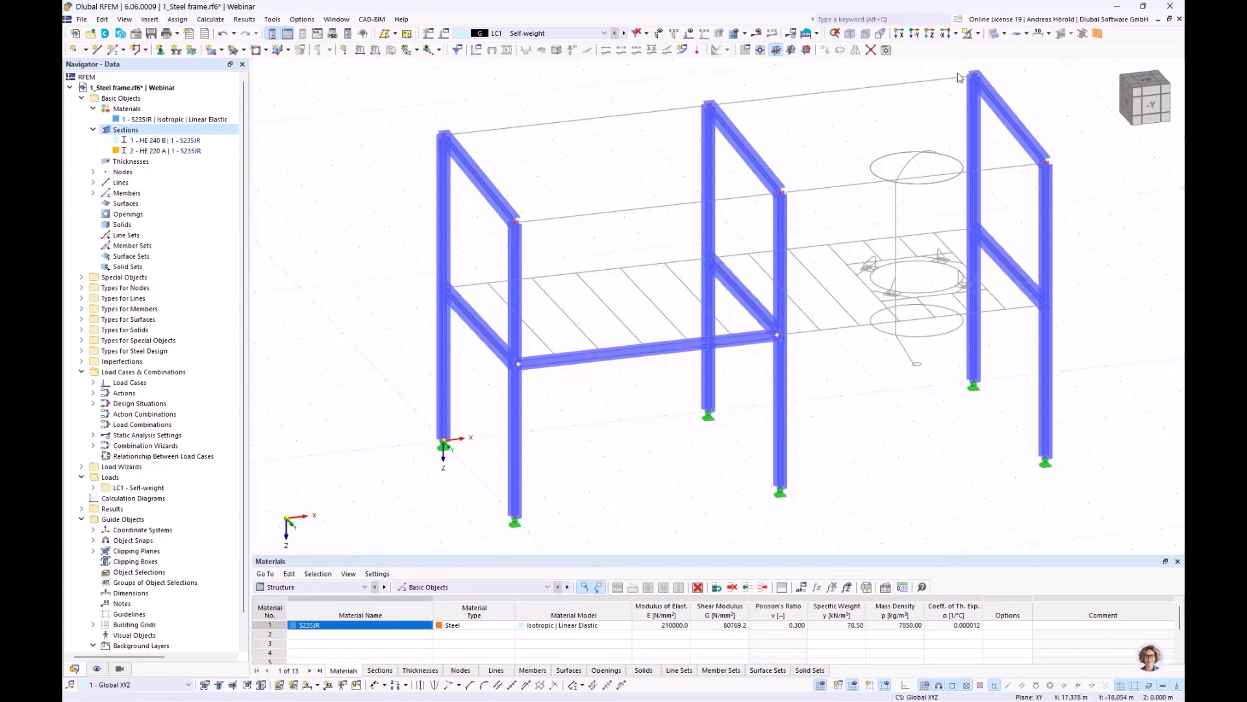
Step: Switch the model to wireframe display and show the member outlines and section names
click(1005, 34)
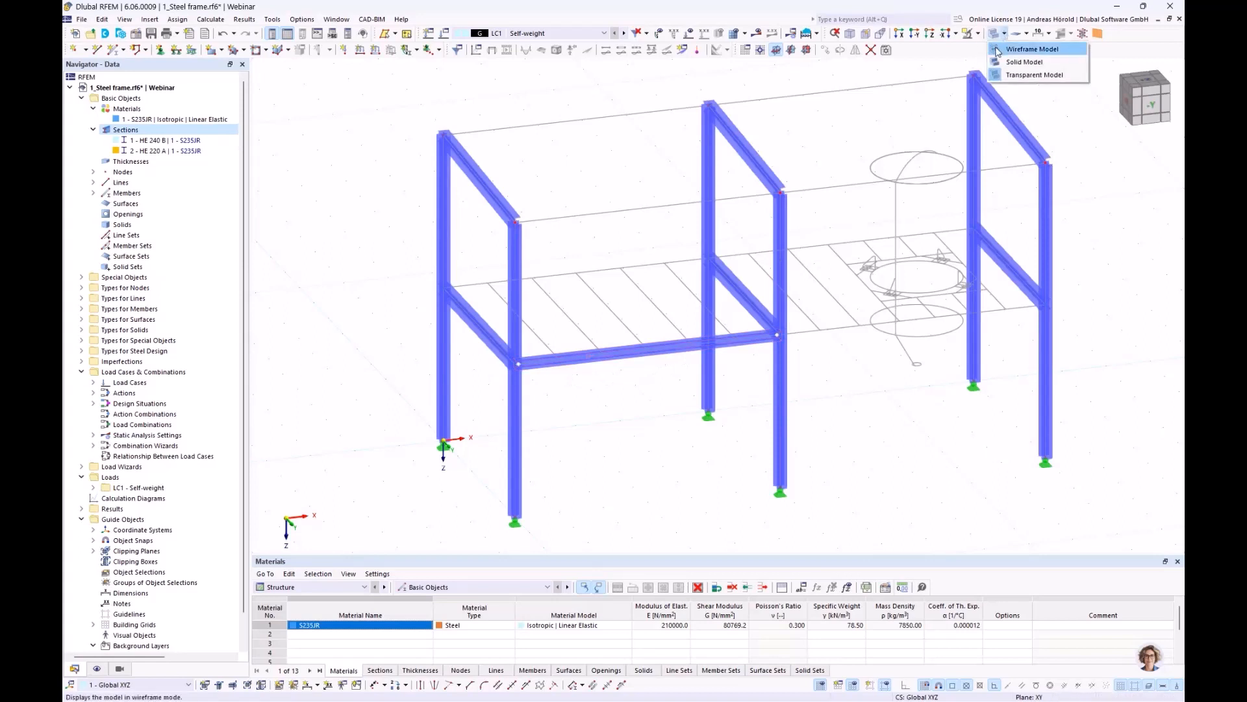
click(998, 51)
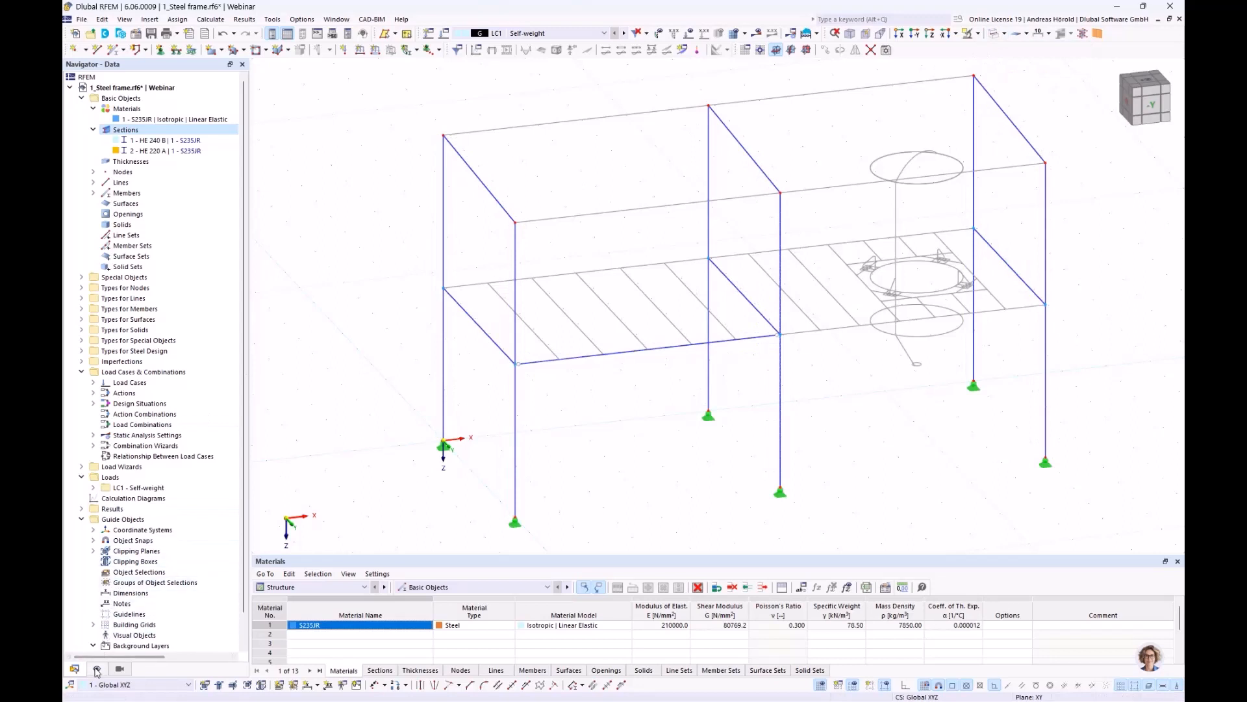
click(97, 669)
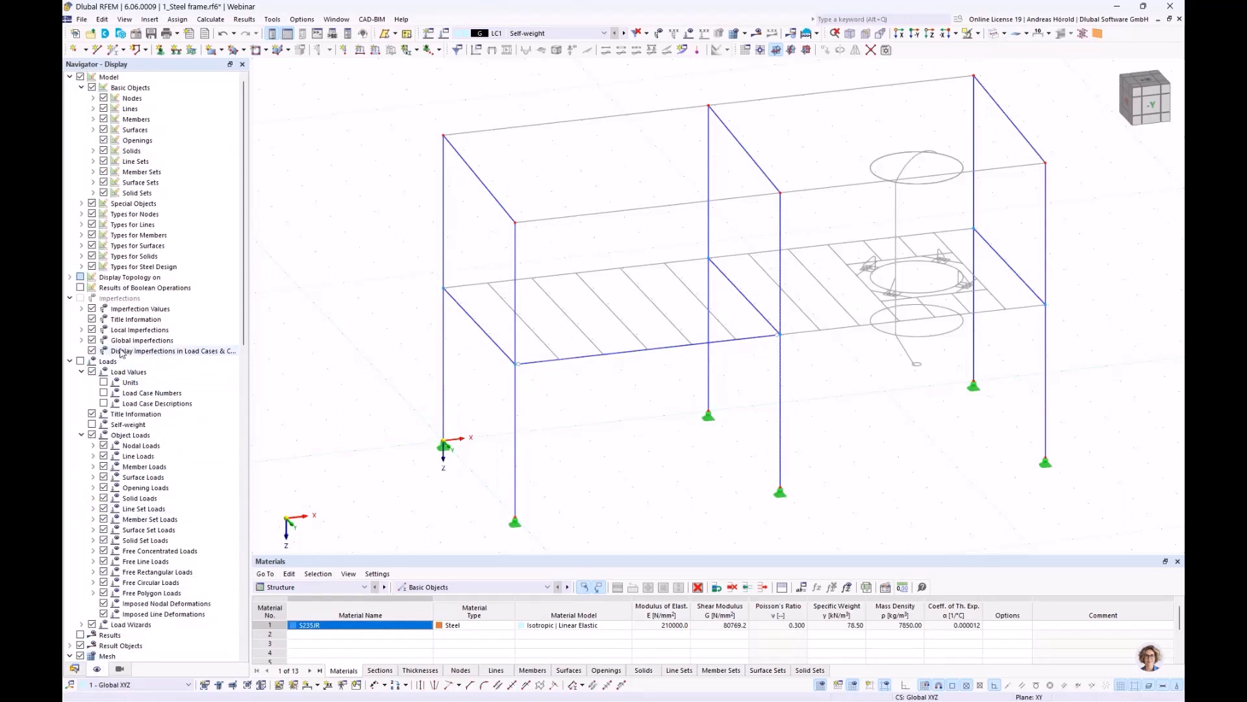
click(94, 130)
click(94, 130)
click(92, 119)
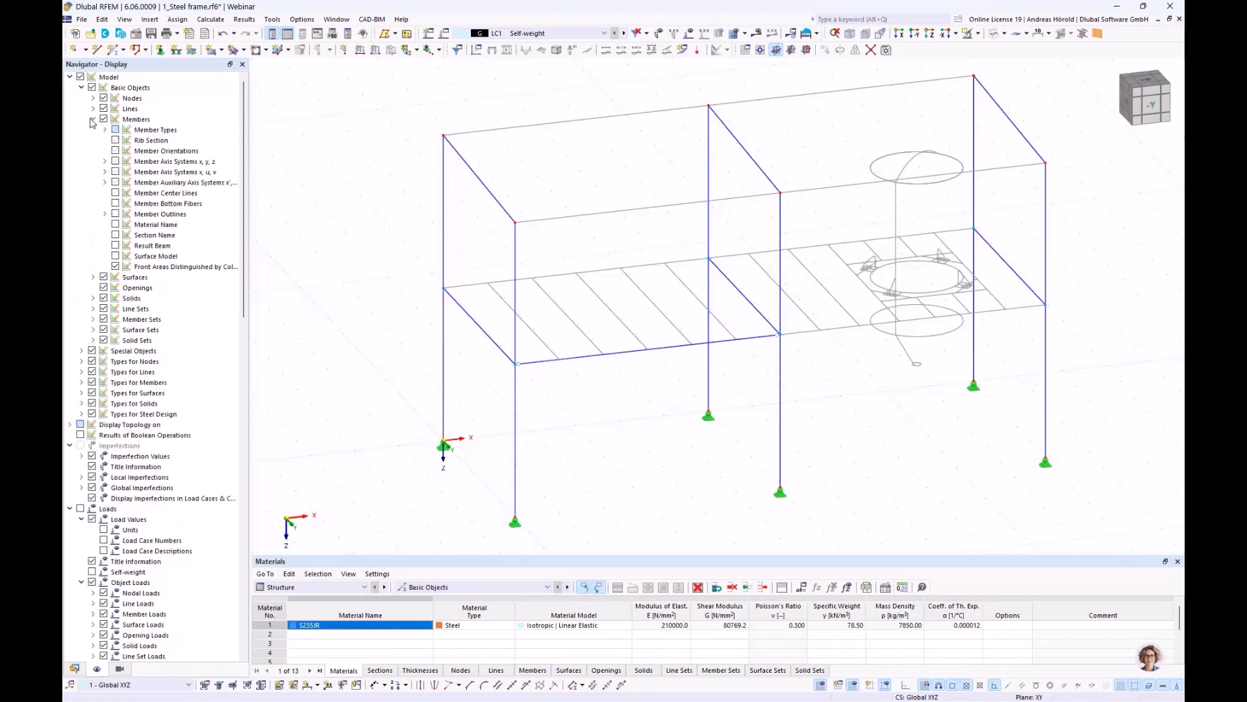
click(116, 214)
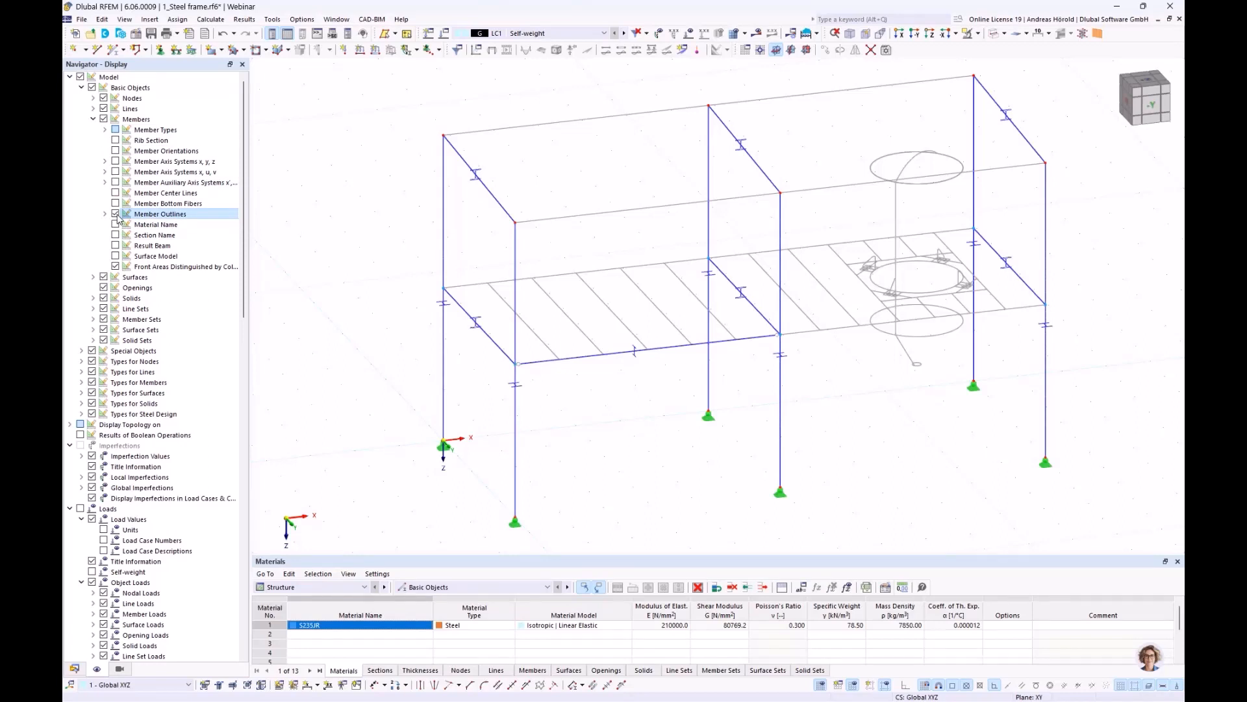
click(115, 235)
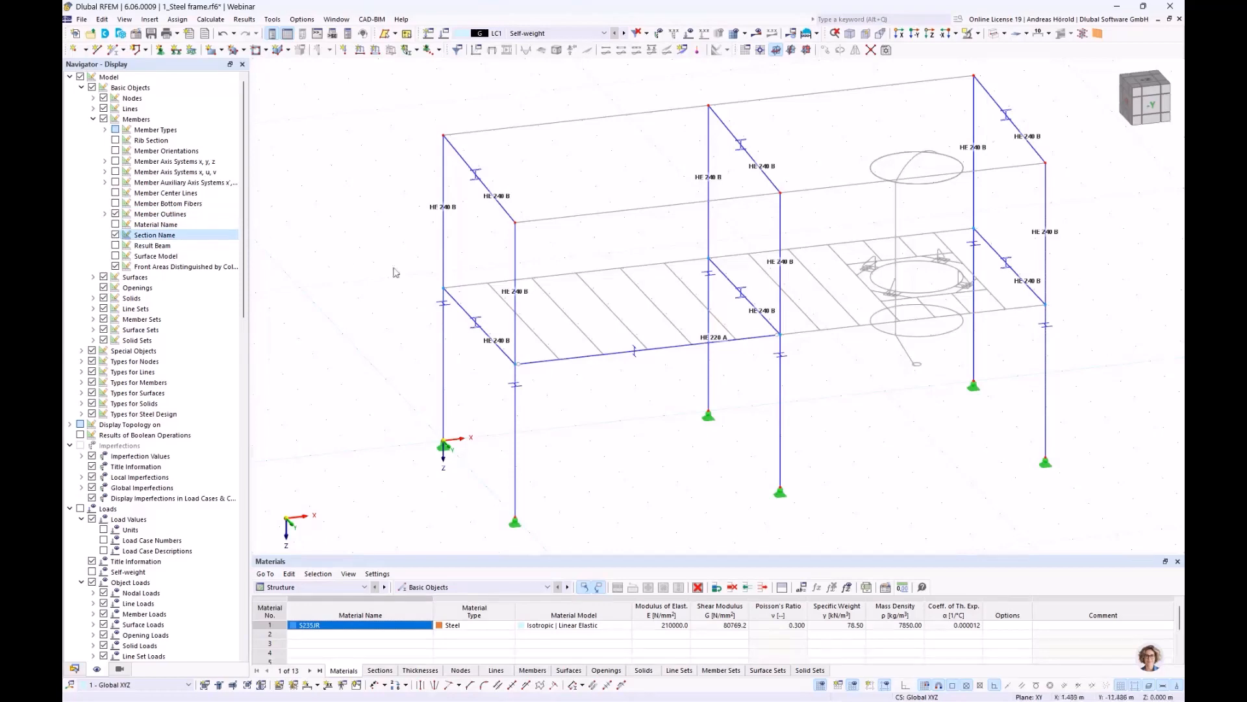
Step: Copy the HE 220 A beam to the rear side of the first bay and copy both beams into the second bay
mouse_move(505, 354)
ctrl+middle_down()
mouse_move(657, 337)
mouse_move(514, 357)
ctrl+middle_up()
scroll(730, 391, up, 3)
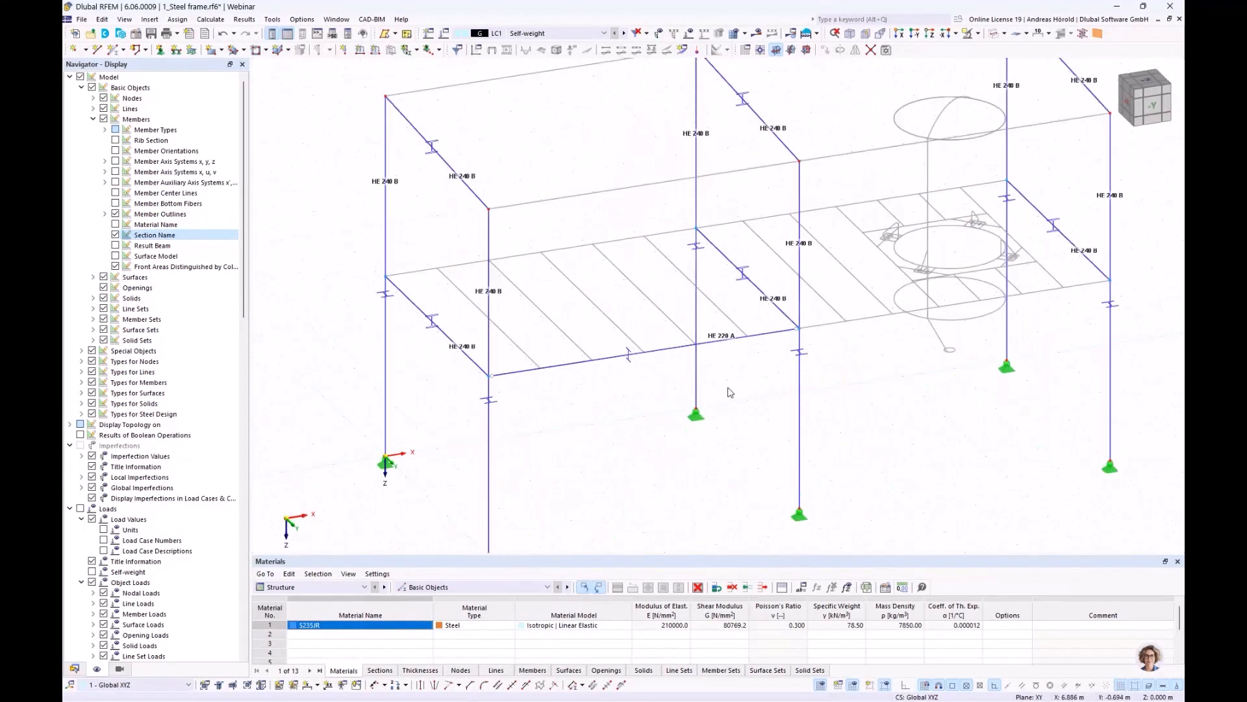
scroll(730, 391, down, 3)
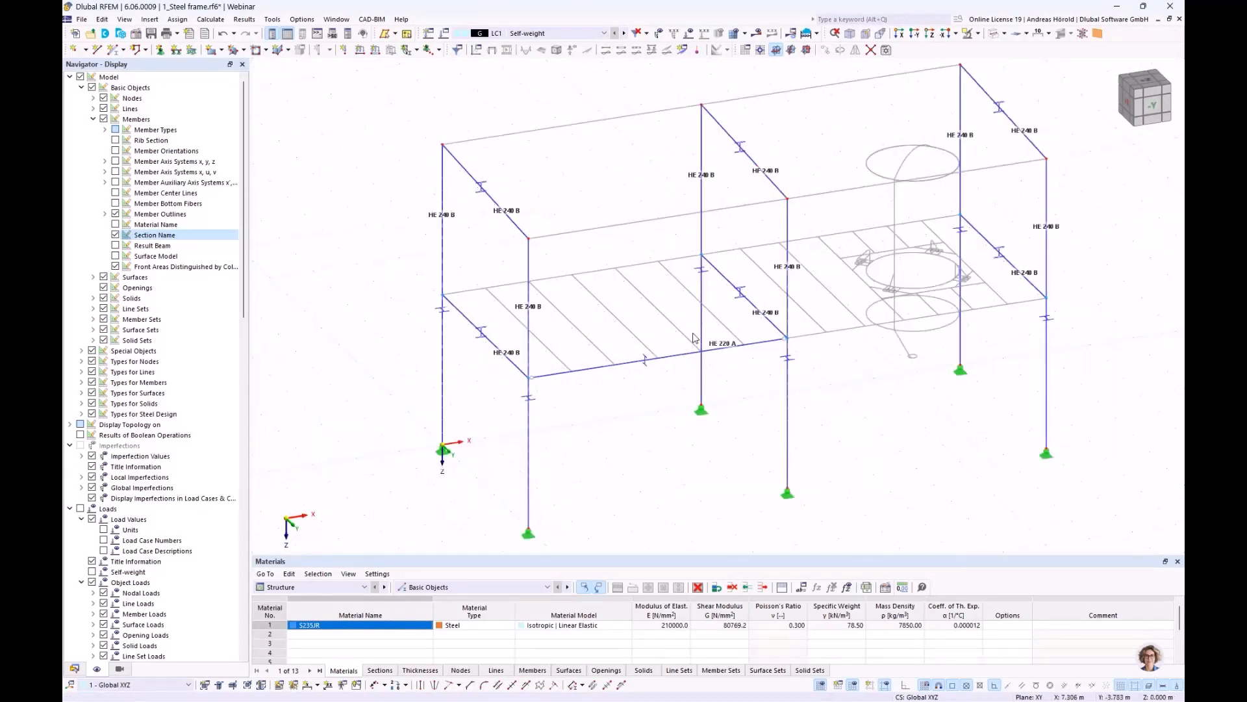
drag(694, 337, 648, 400)
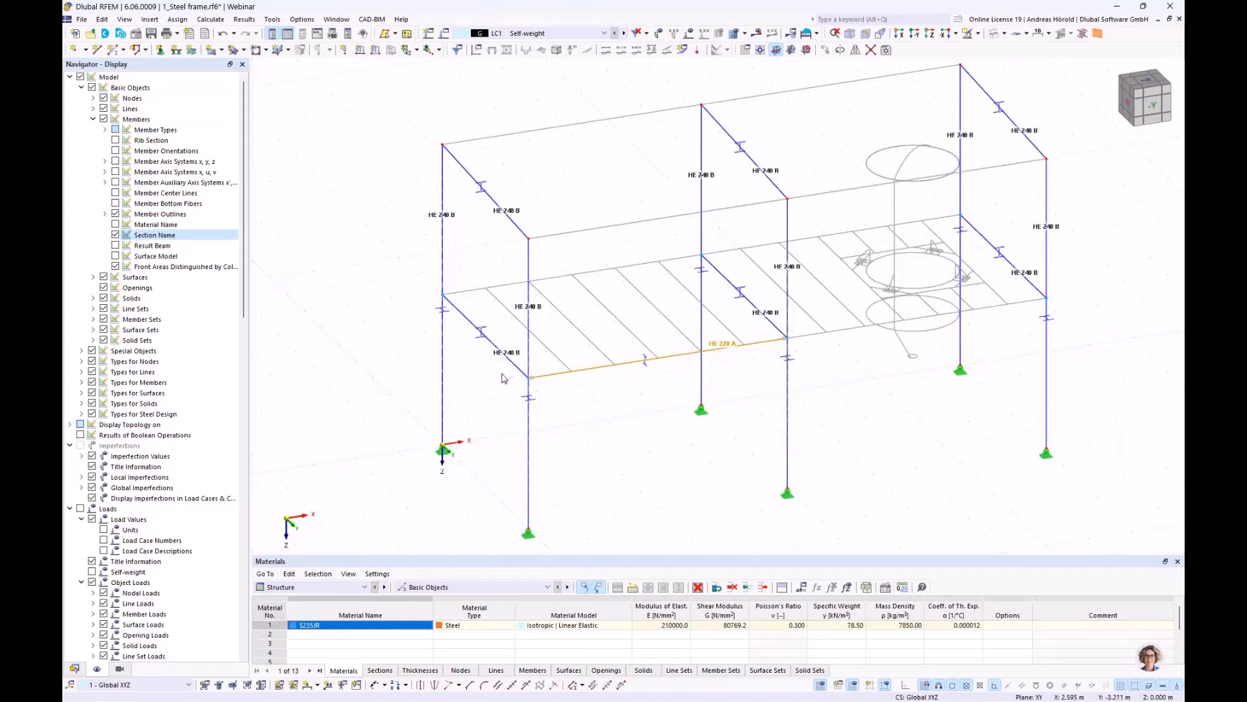
drag(537, 381, 442, 295)
key(Escape)
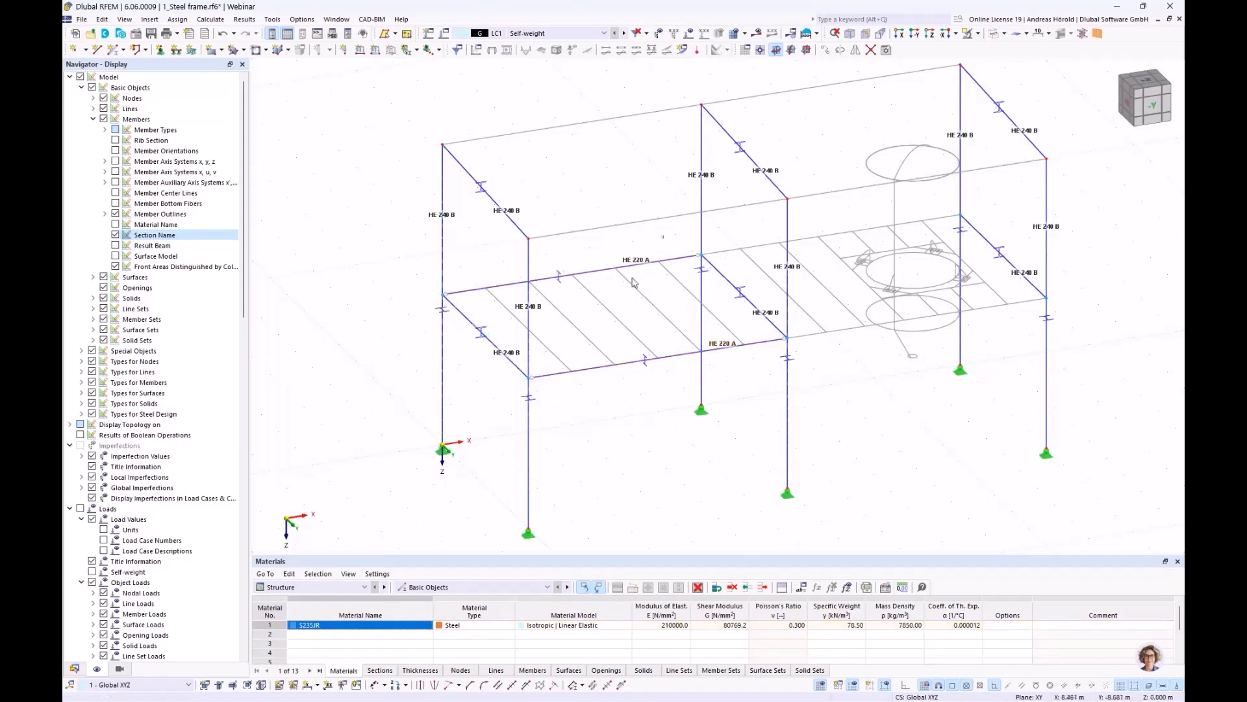
drag(664, 235, 788, 341)
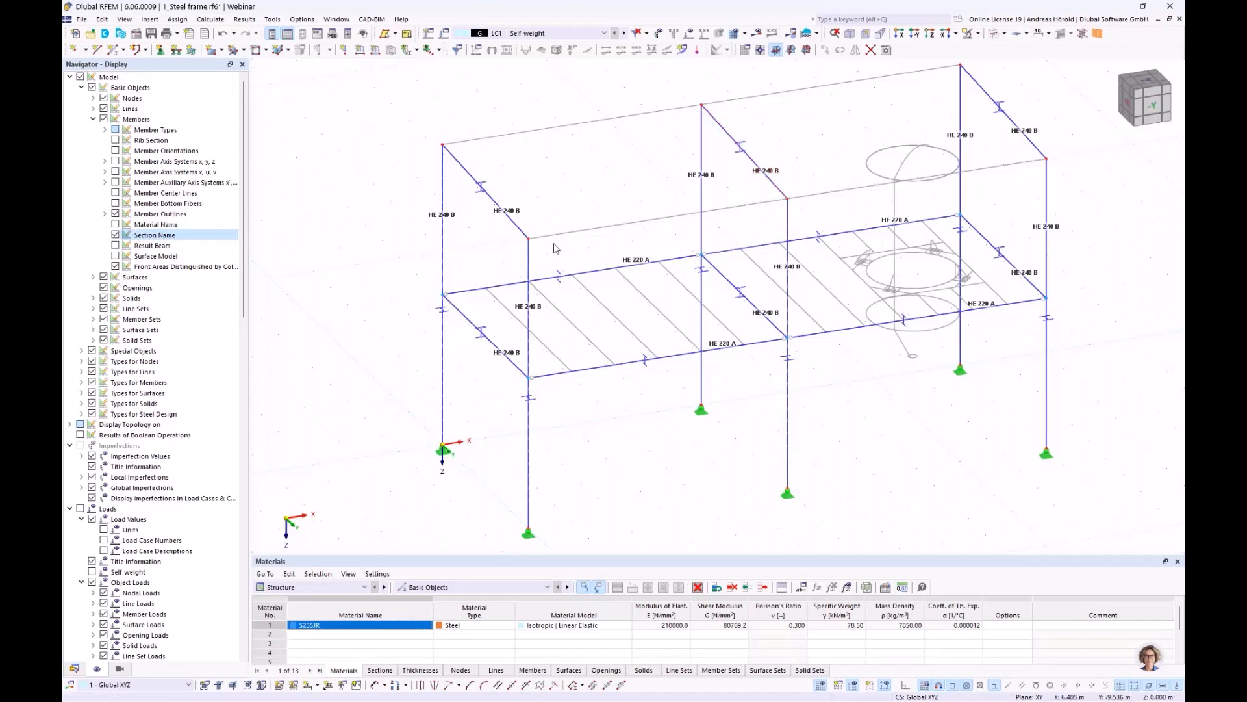
Step: Start a new hinged beam member and give it an IPE 240 section in S235JR from the standardized steel library
click(113, 51)
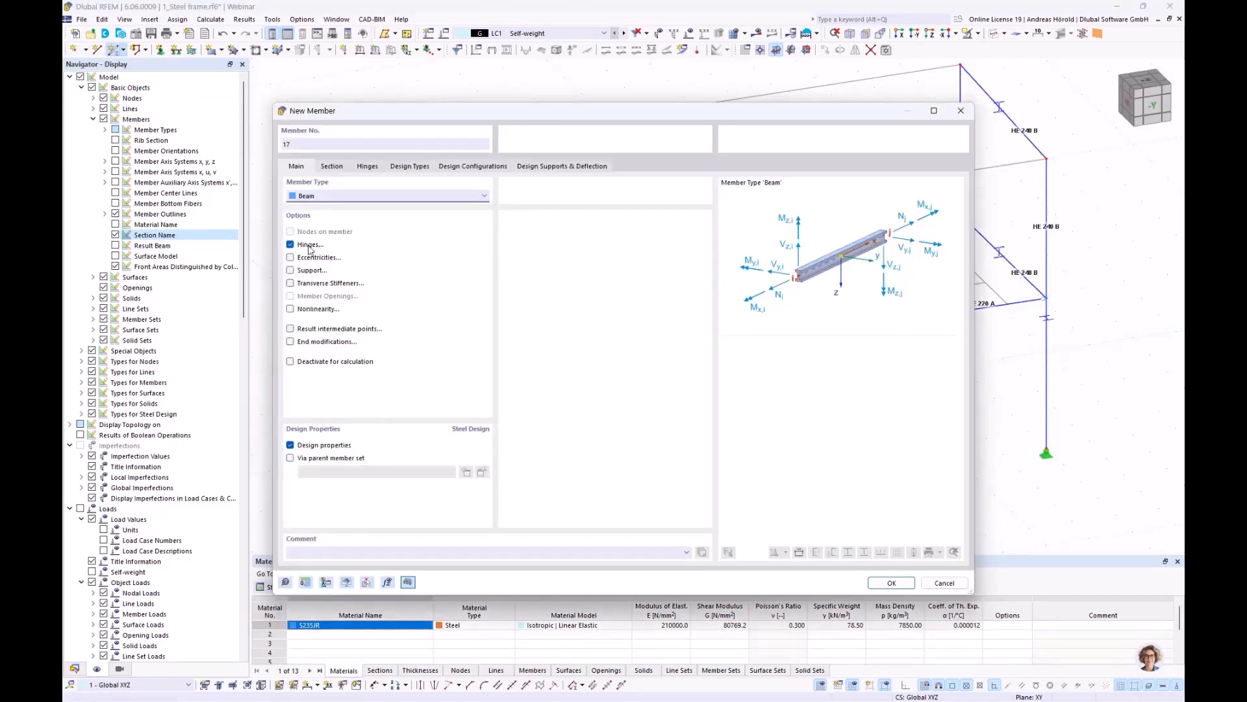
click(367, 166)
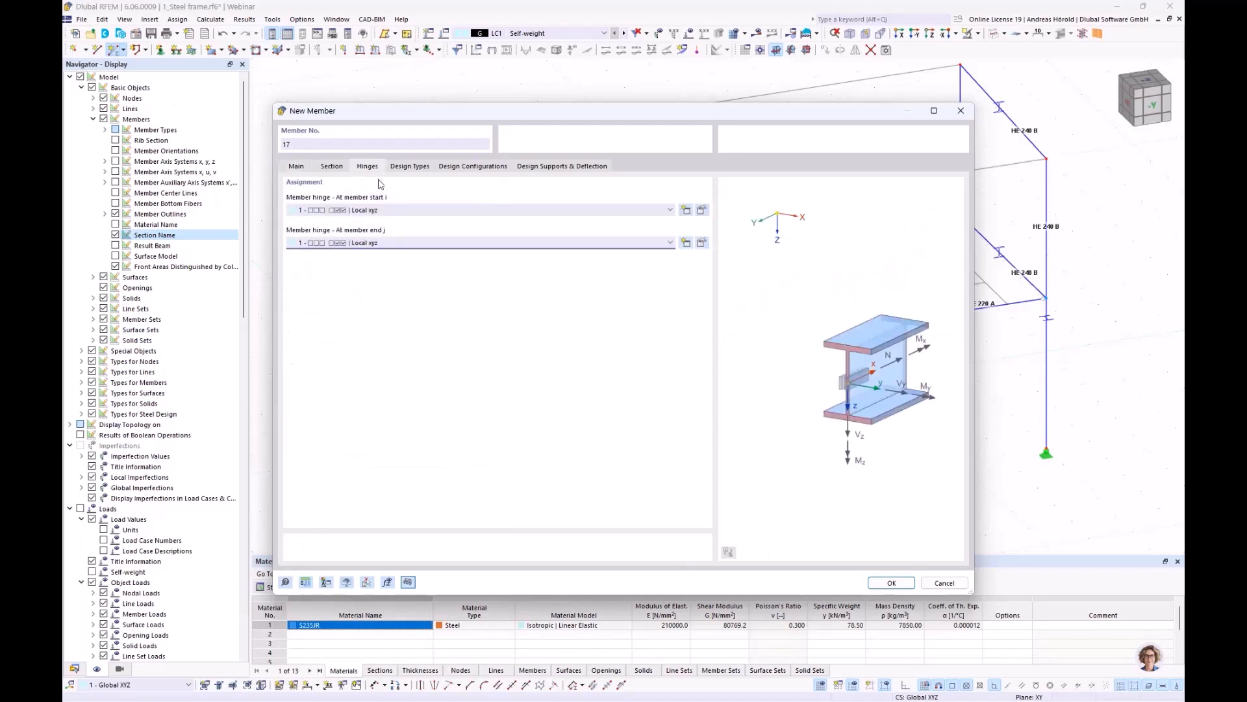
click(332, 167)
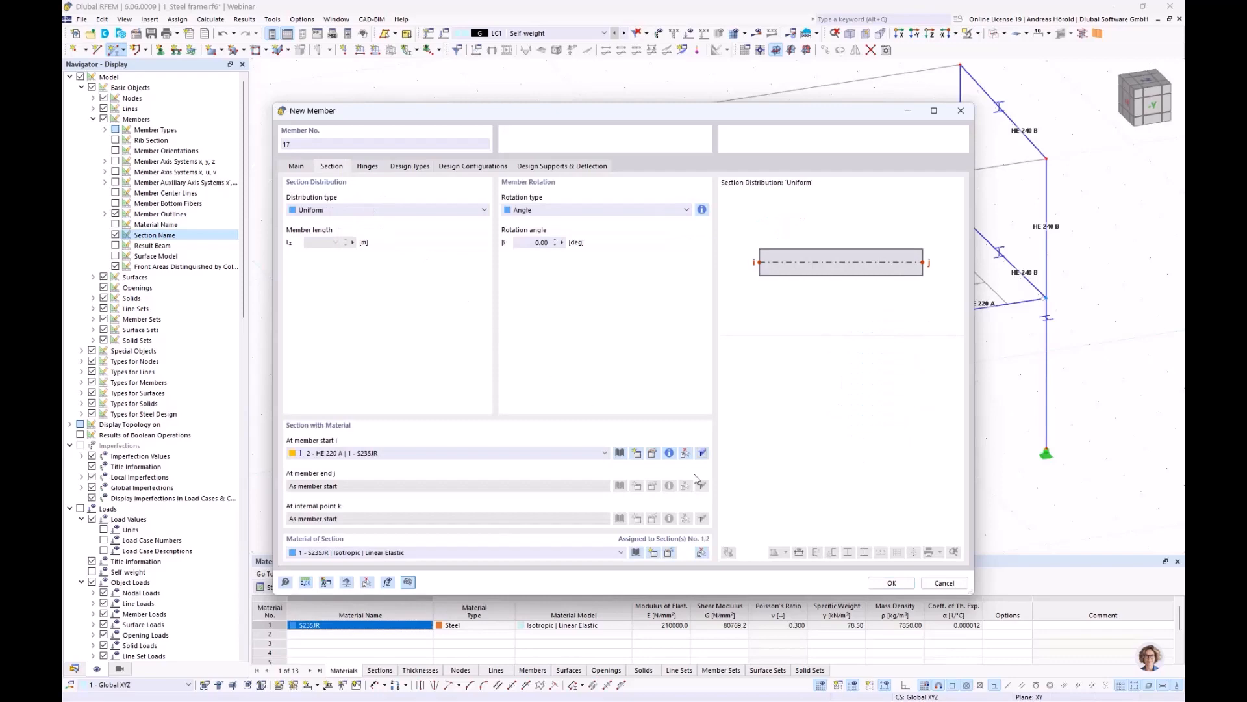
click(619, 453)
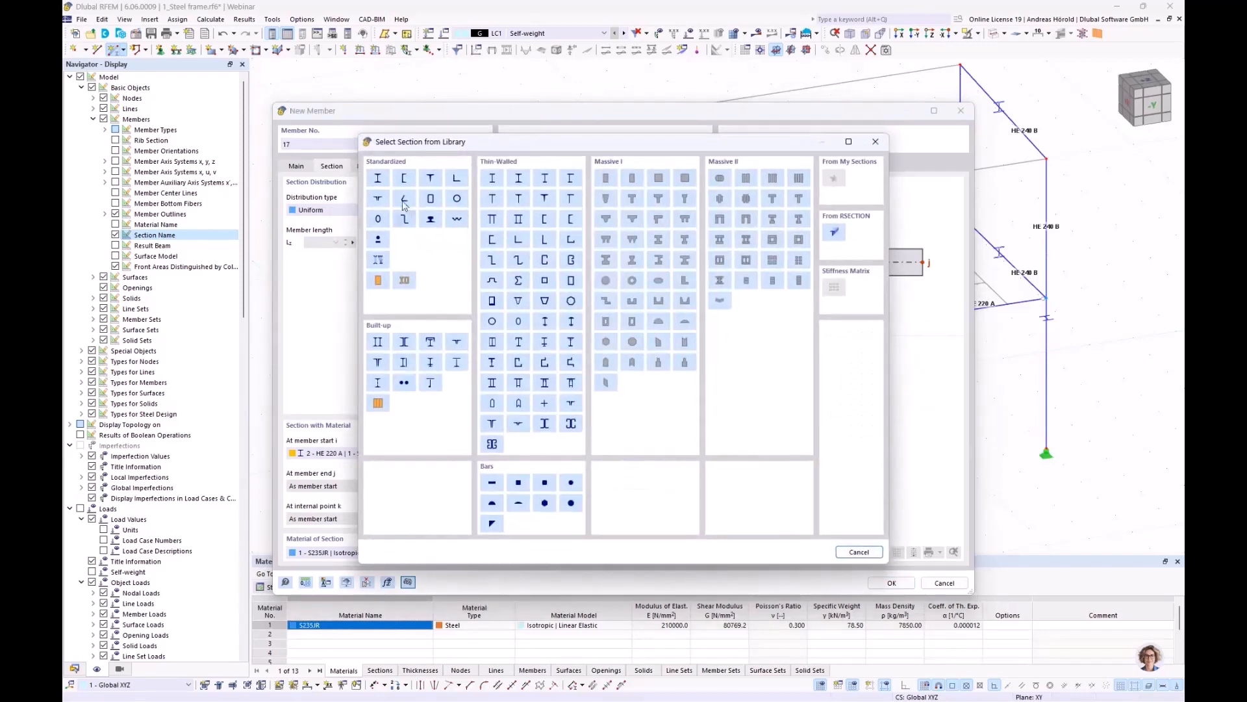
click(378, 178)
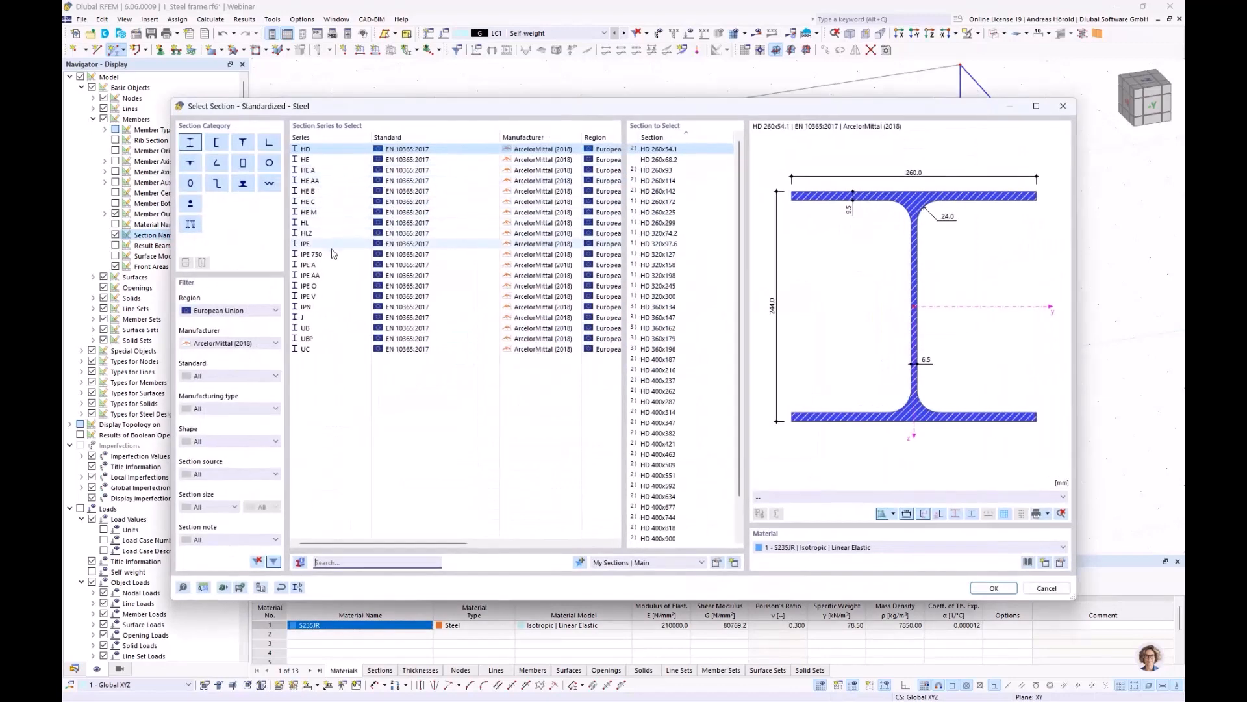
click(318, 247)
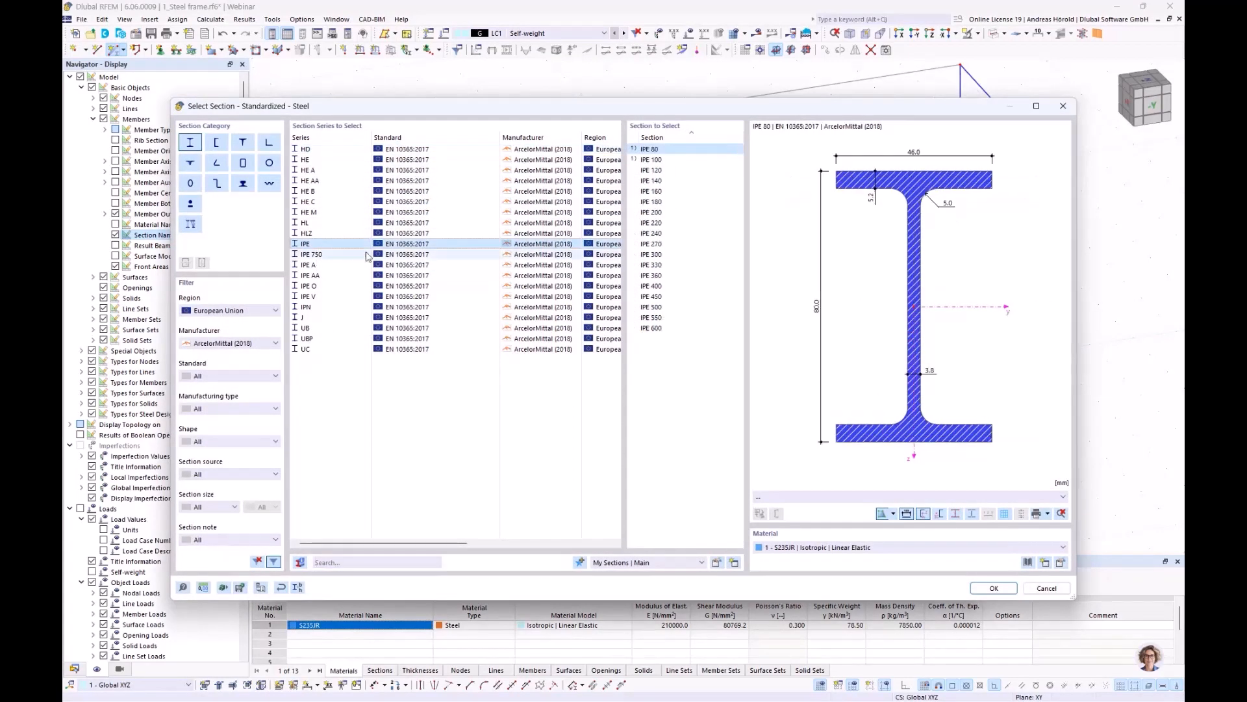
click(653, 234)
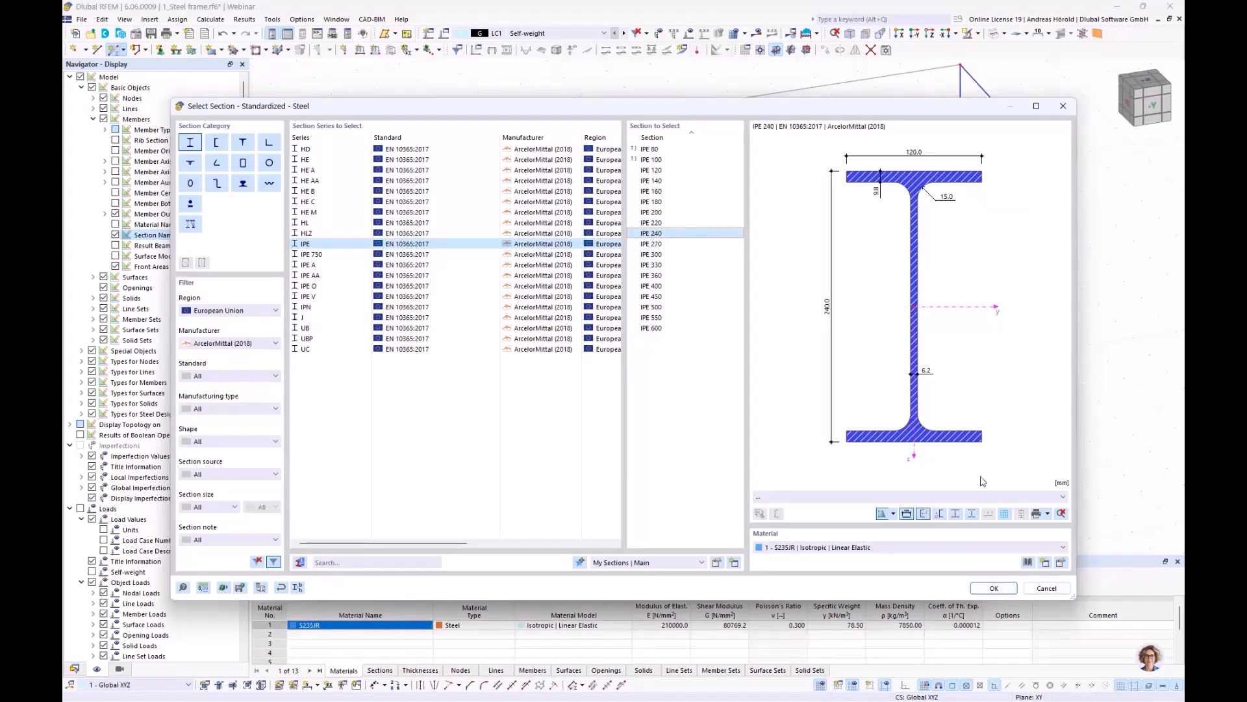
click(992, 588)
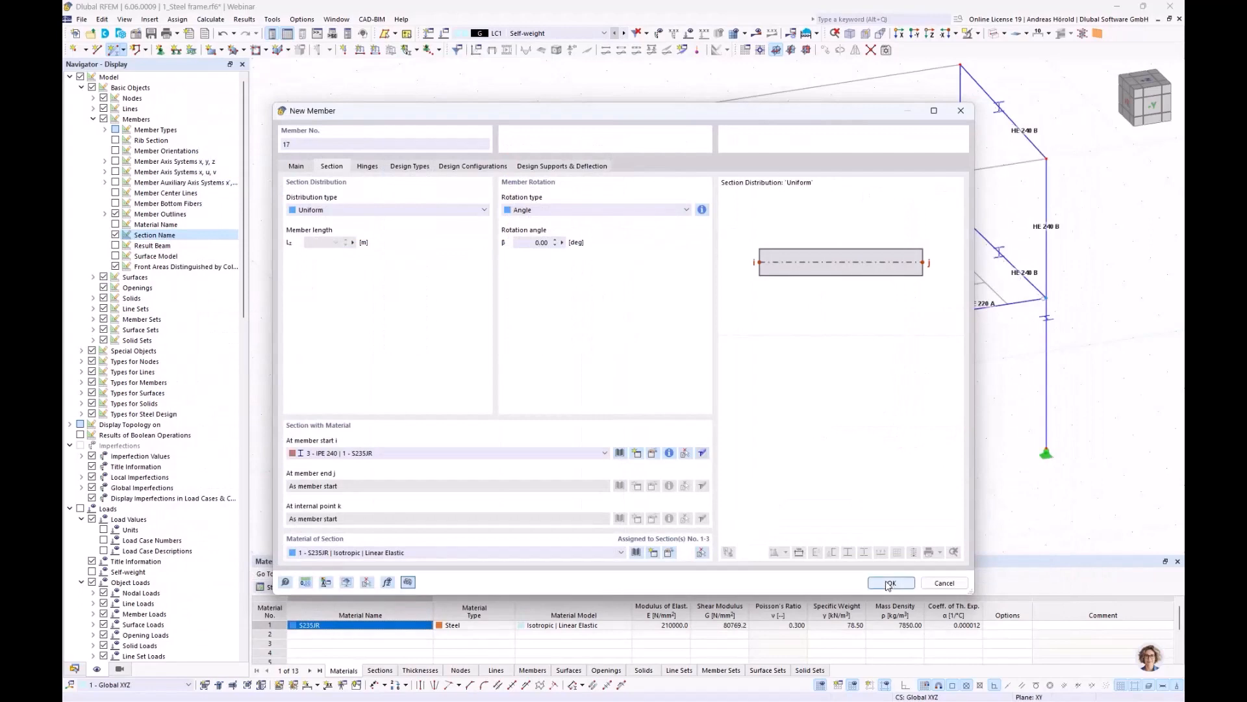
Step: Draw the IPE 240 beam between the front column tops of the first and middle frames
click(890, 583)
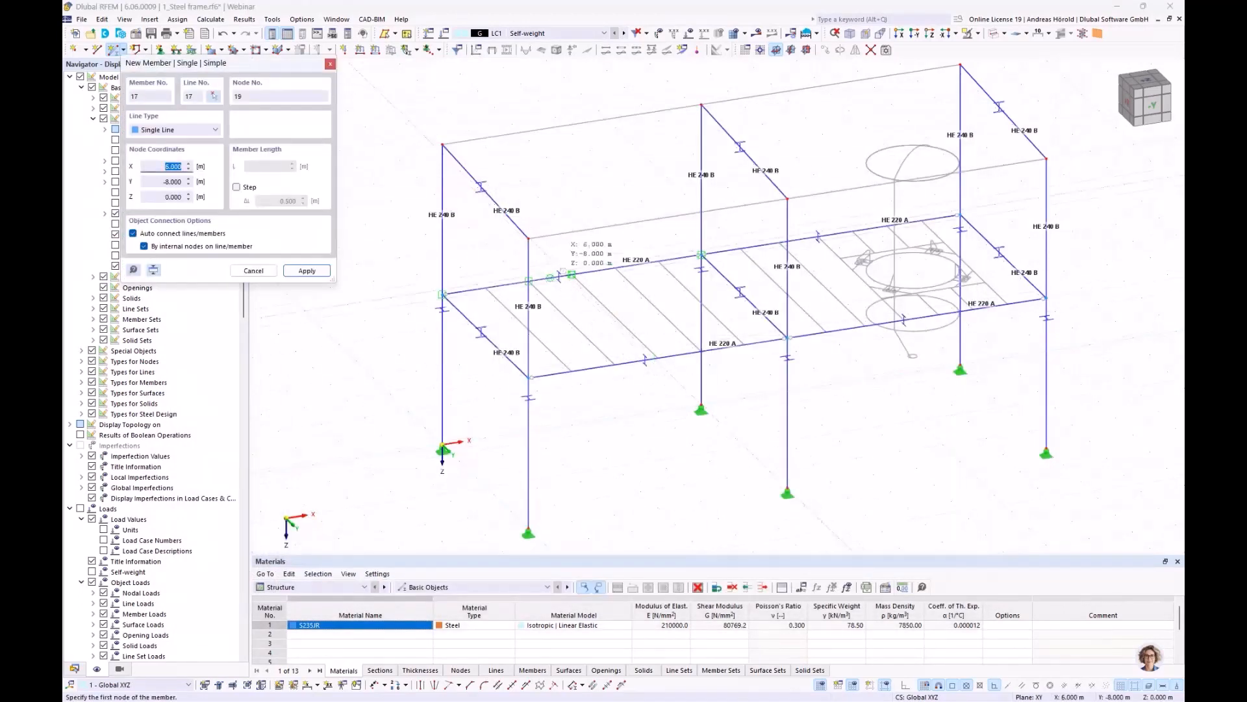
click(529, 239)
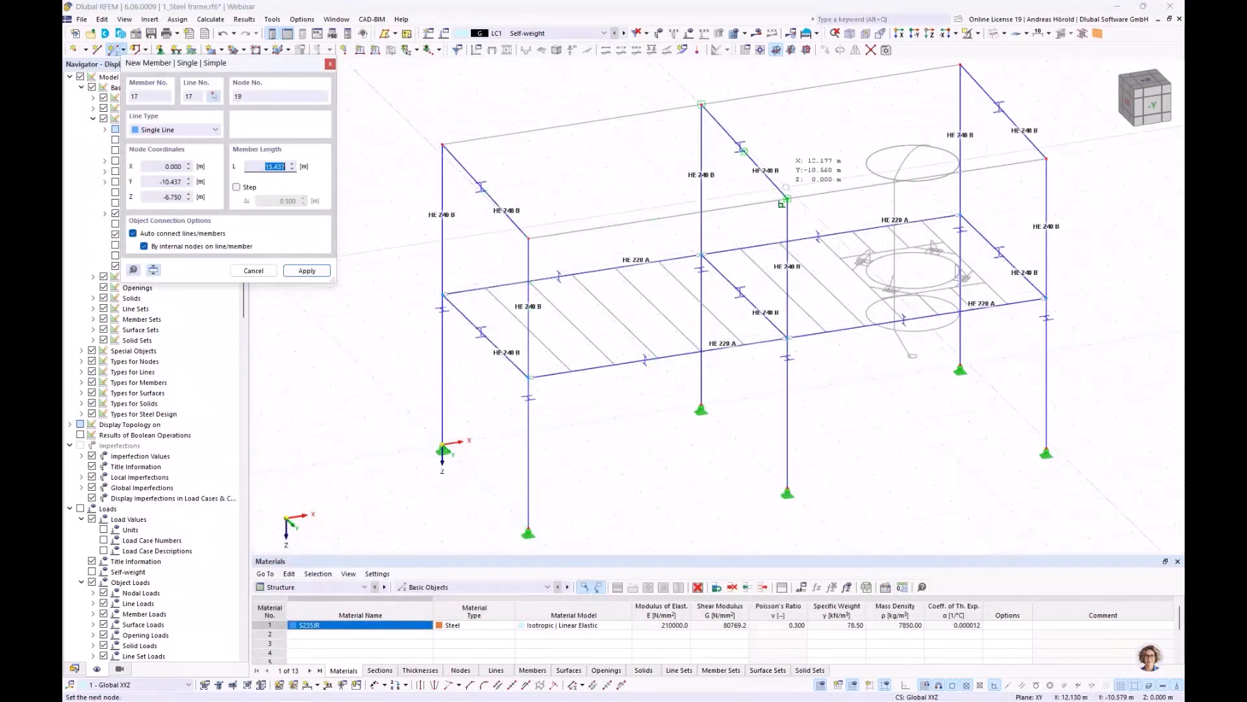
click(787, 199)
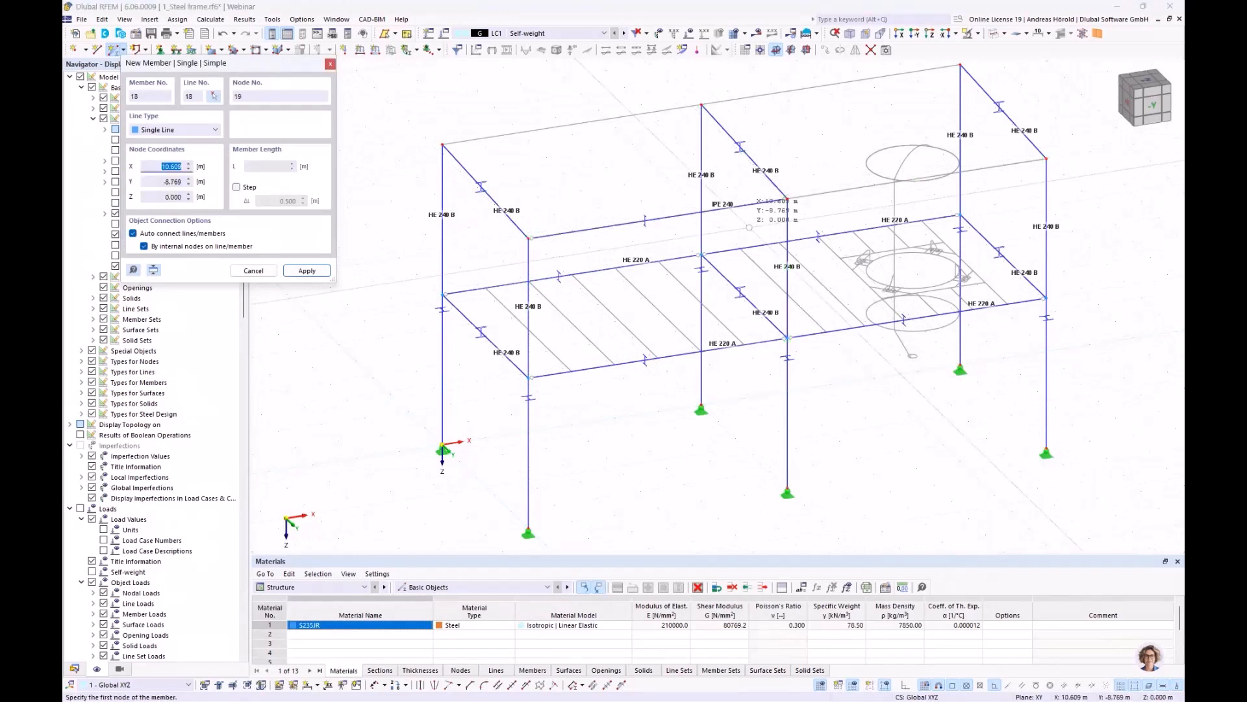
key(Escape)
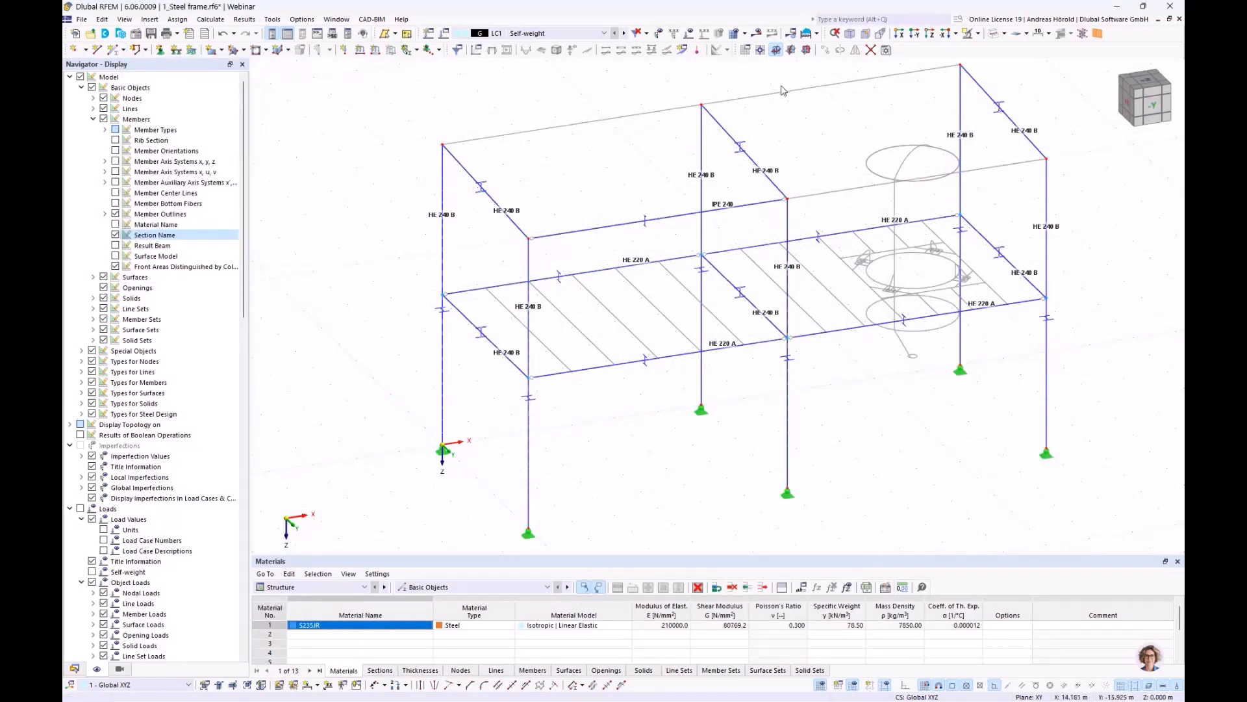
Step: Examine in the X-direction view how the IPE 240 beam's section sits relative to the sloped roof beam
click(902, 38)
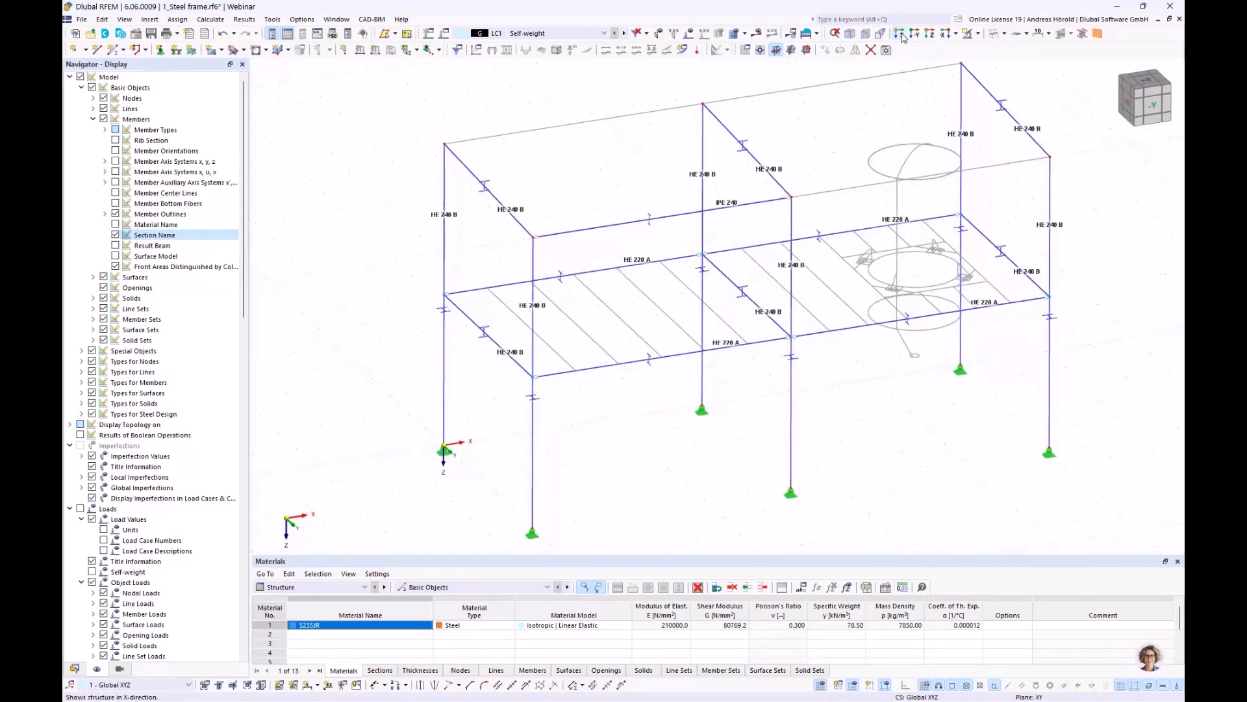
scroll(890, 123, up, 5)
scroll(883, 223, up, 2)
middle_drag(873, 93, 947, 214)
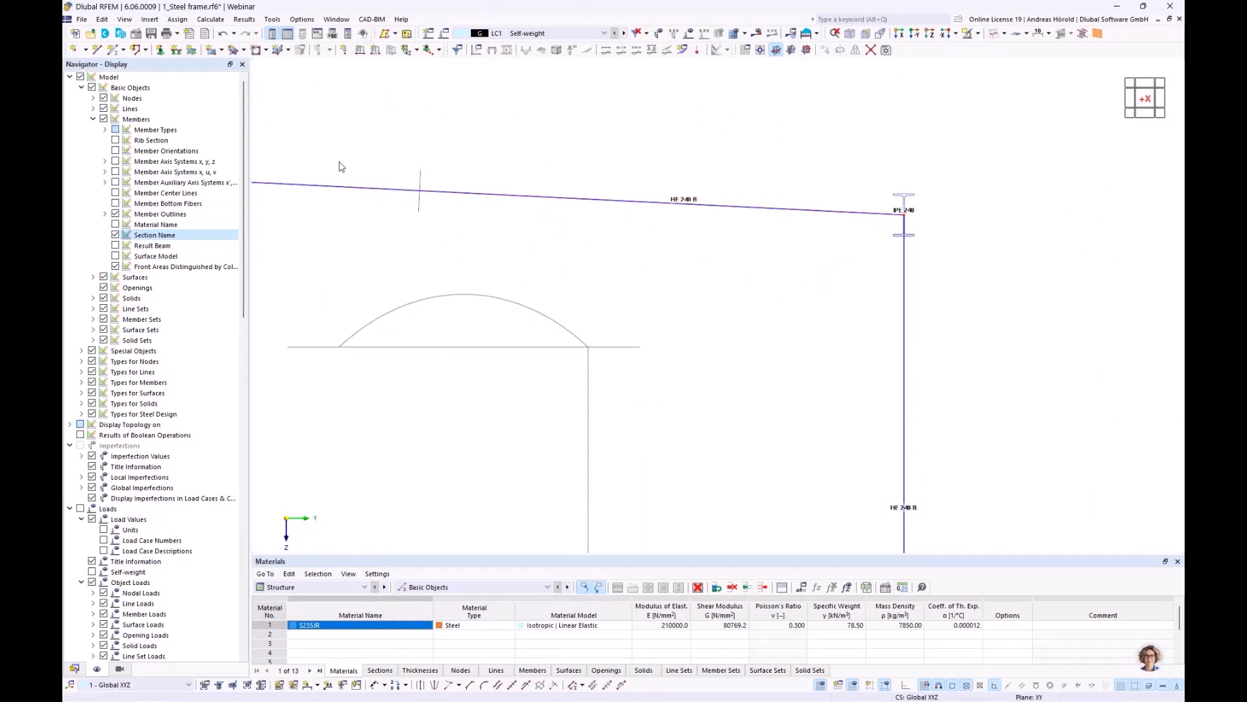
scroll(425, 164, down, 3)
middle_drag(442, 164, 601, 166)
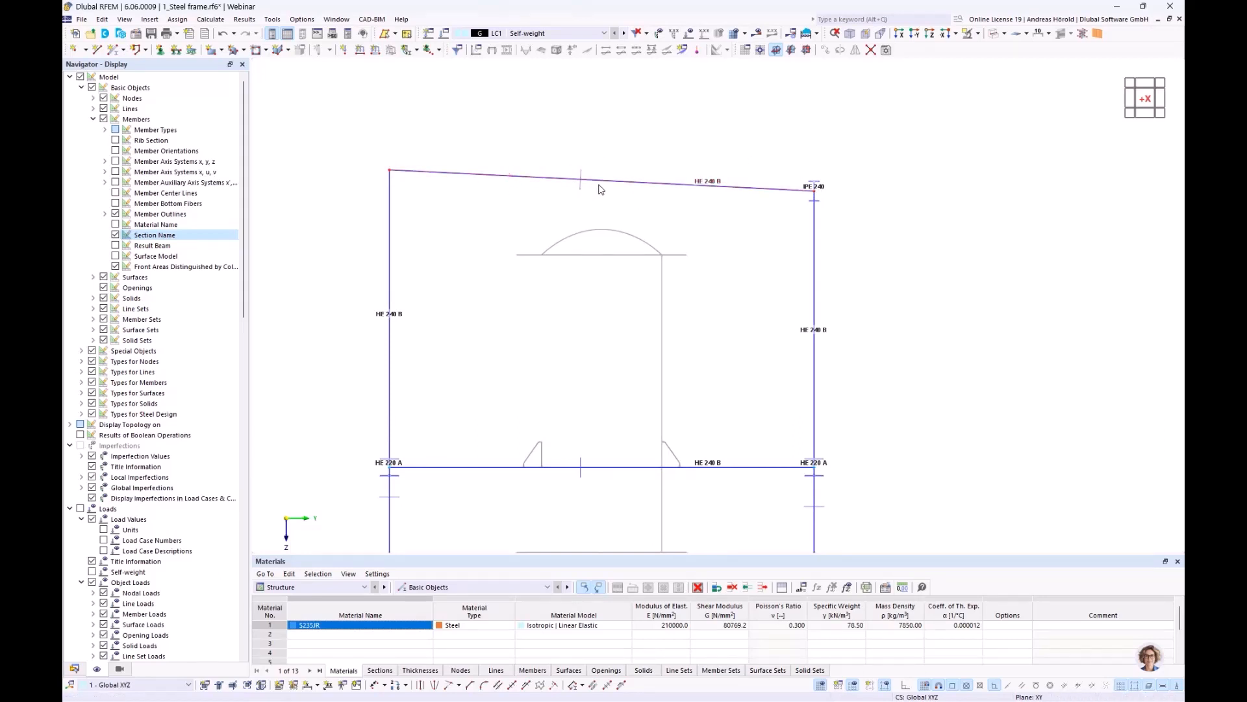
scroll(805, 189, up, 5)
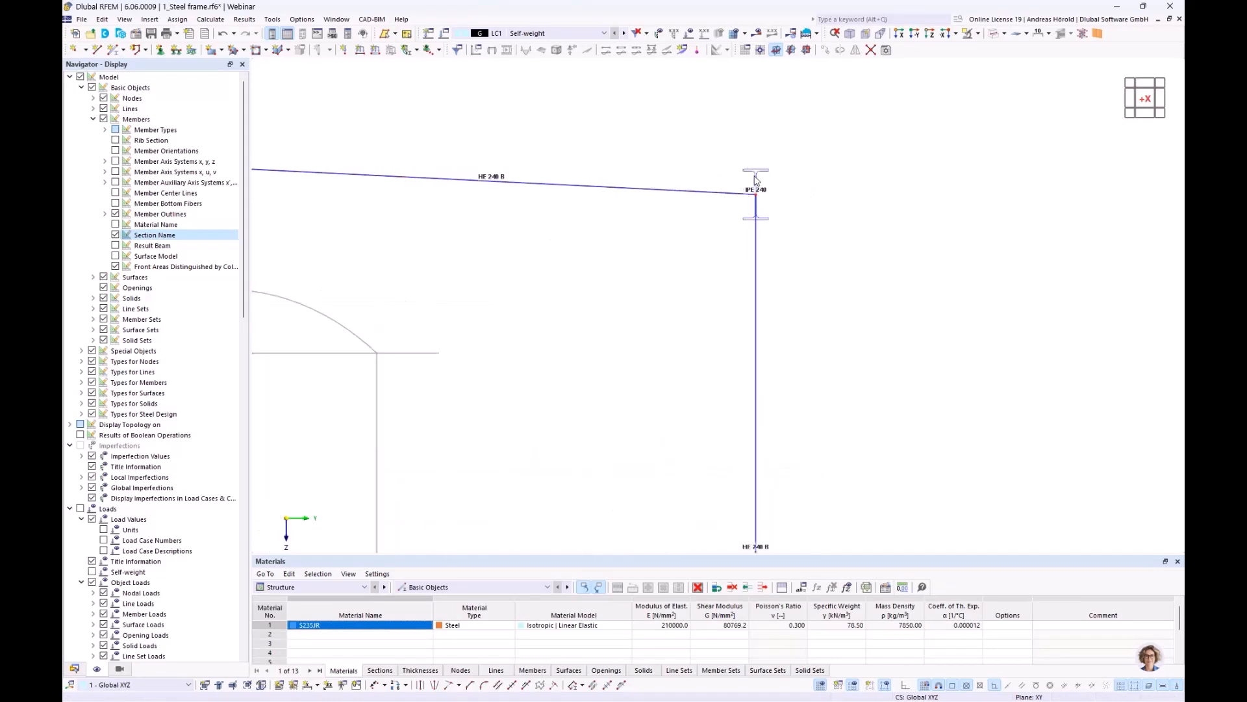
scroll(757, 181, down, 3)
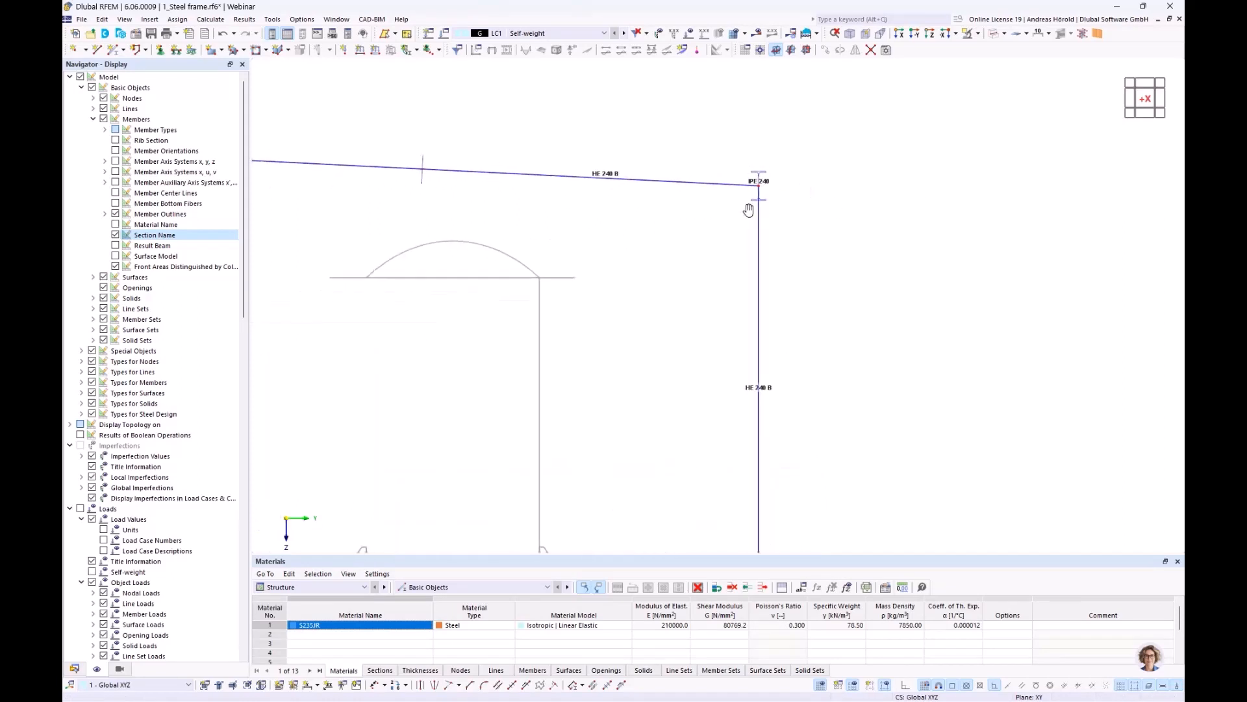
middle_drag(747, 201, 748, 227)
scroll(788, 236, down, 5)
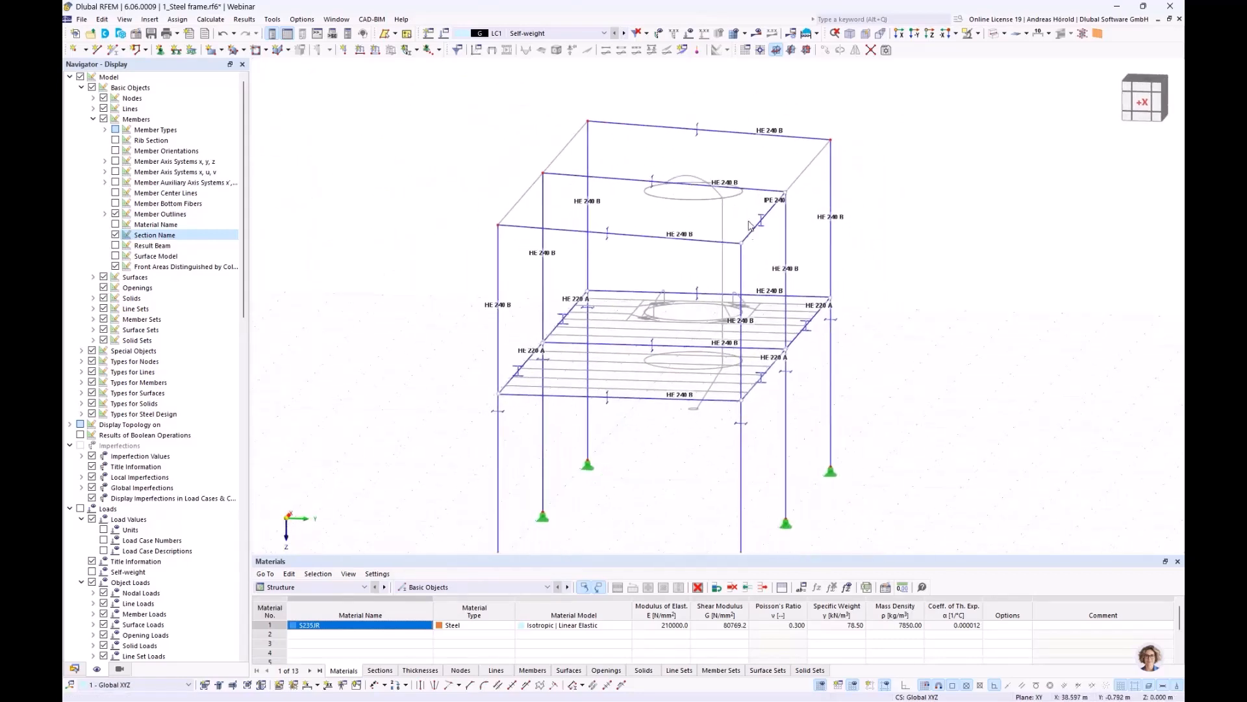
Step: On the YZ work plane, draw a horizontal auxiliary line about 3.7 m long inward from the front column top of the first frame
click(792, 56)
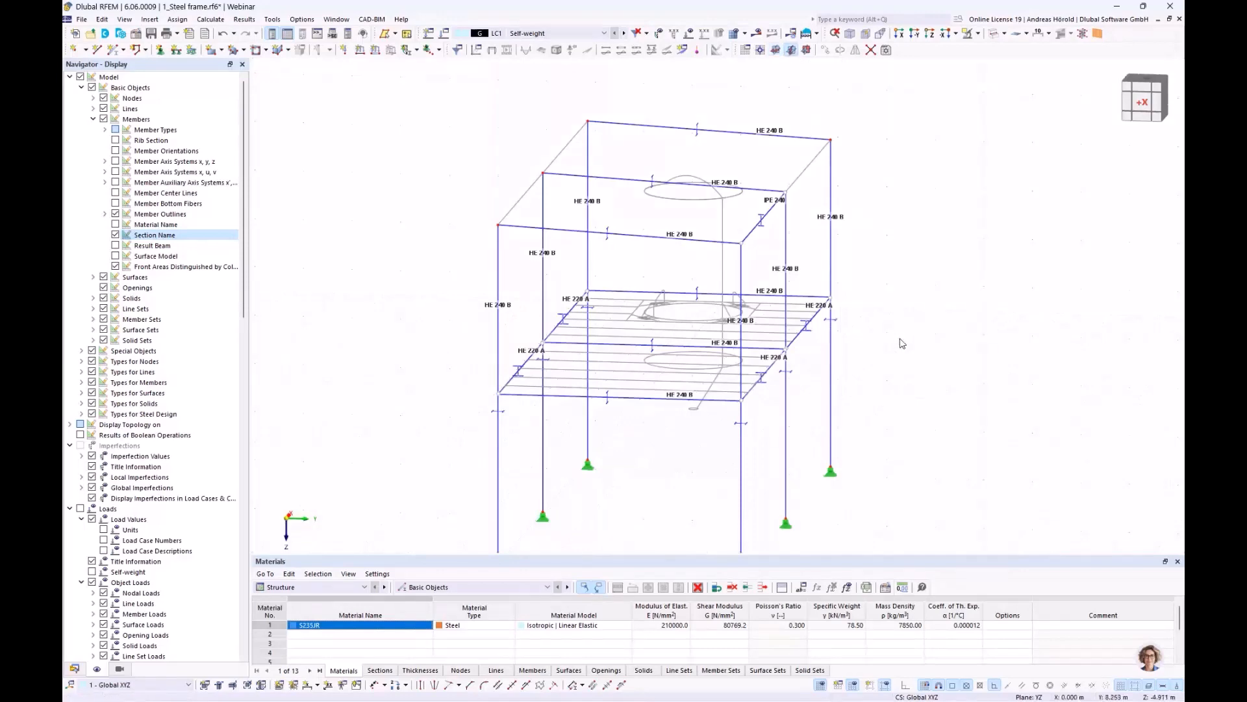
ctrl+middle_drag(903, 342, 711, 338)
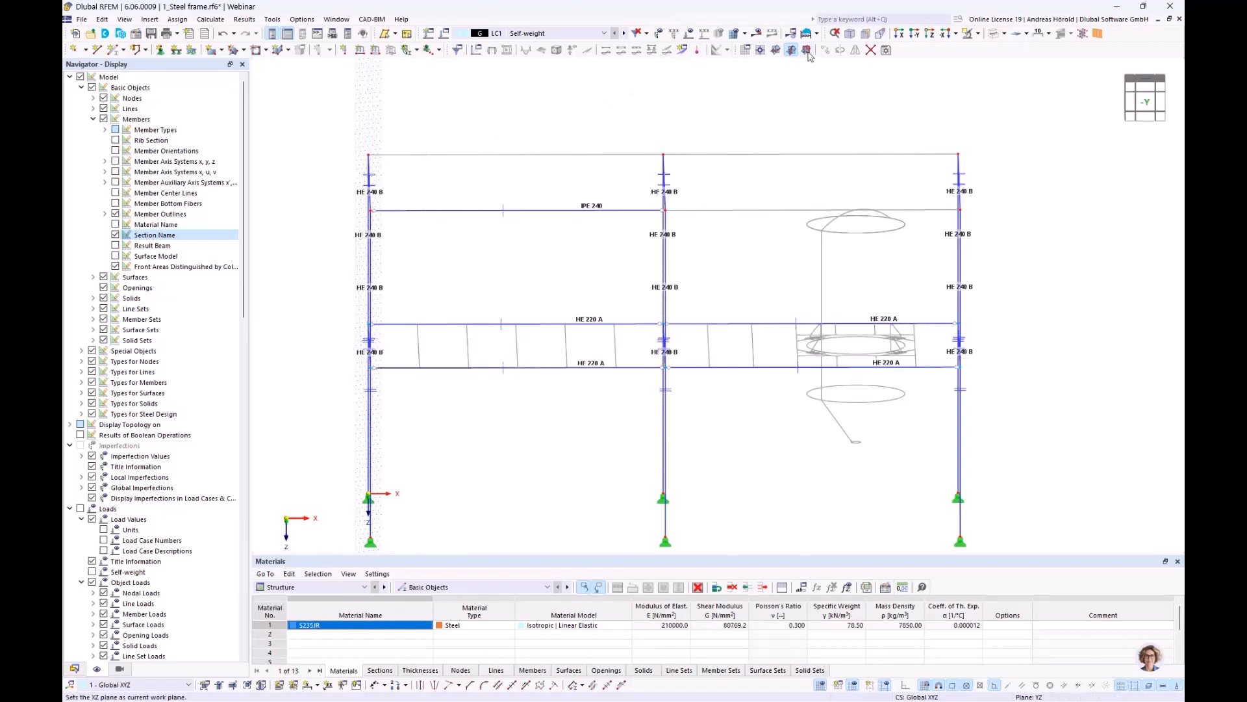
click(898, 34)
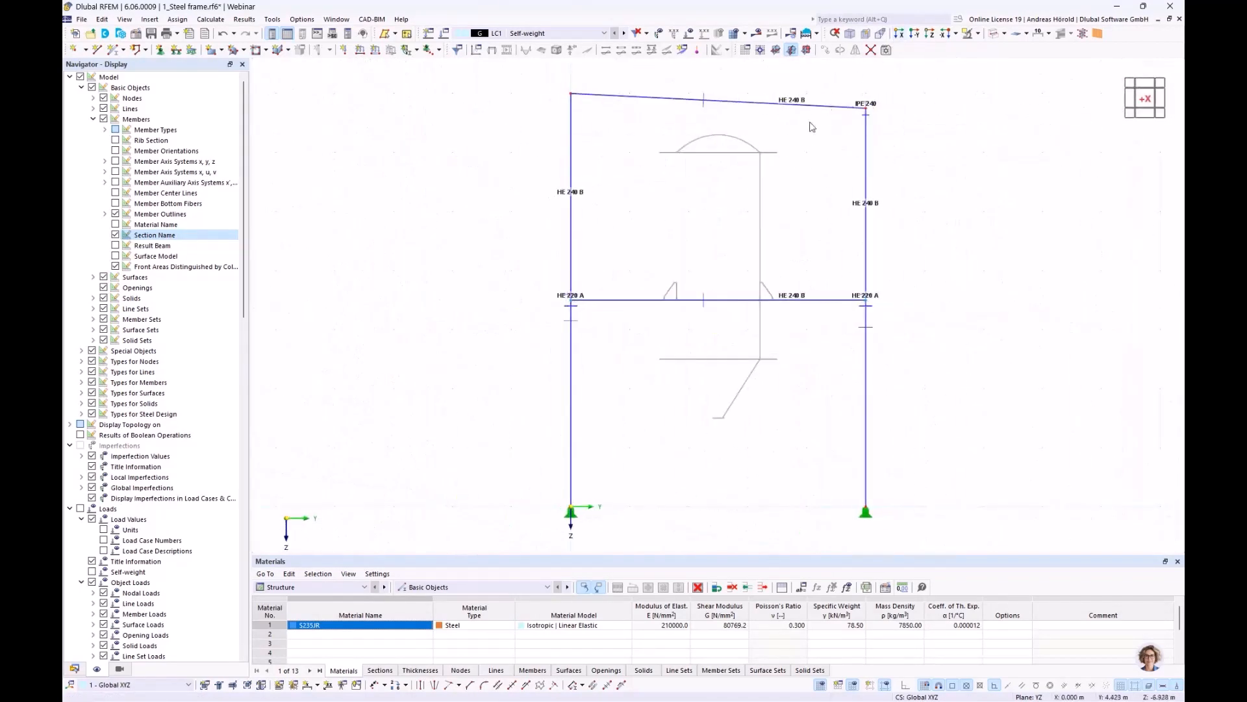
scroll(806, 130, up, 2)
middle_drag(805, 130, 824, 275)
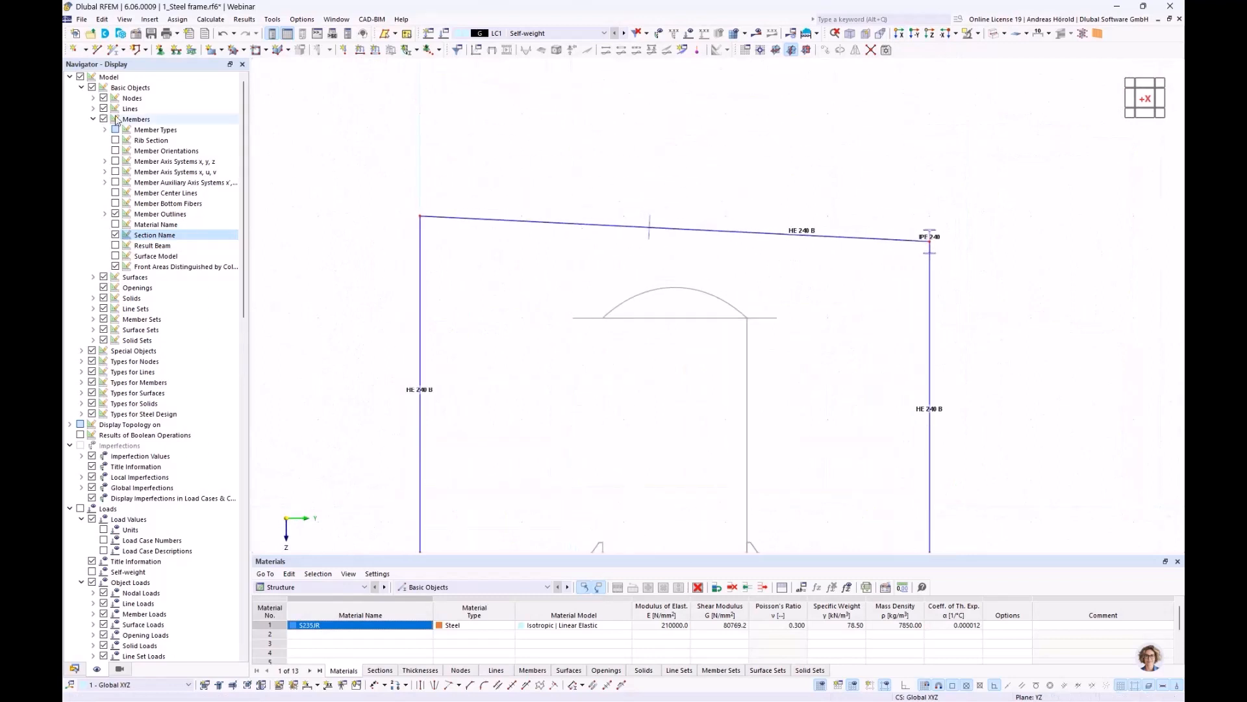
click(96, 50)
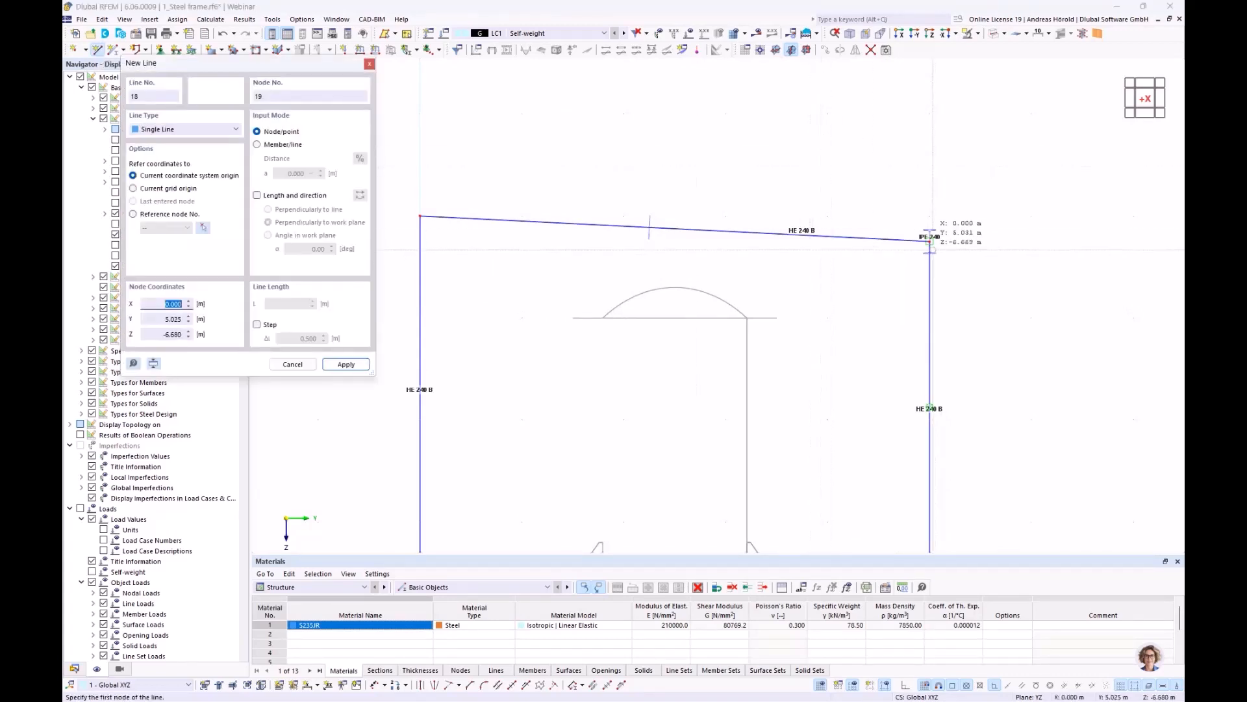
click(929, 241)
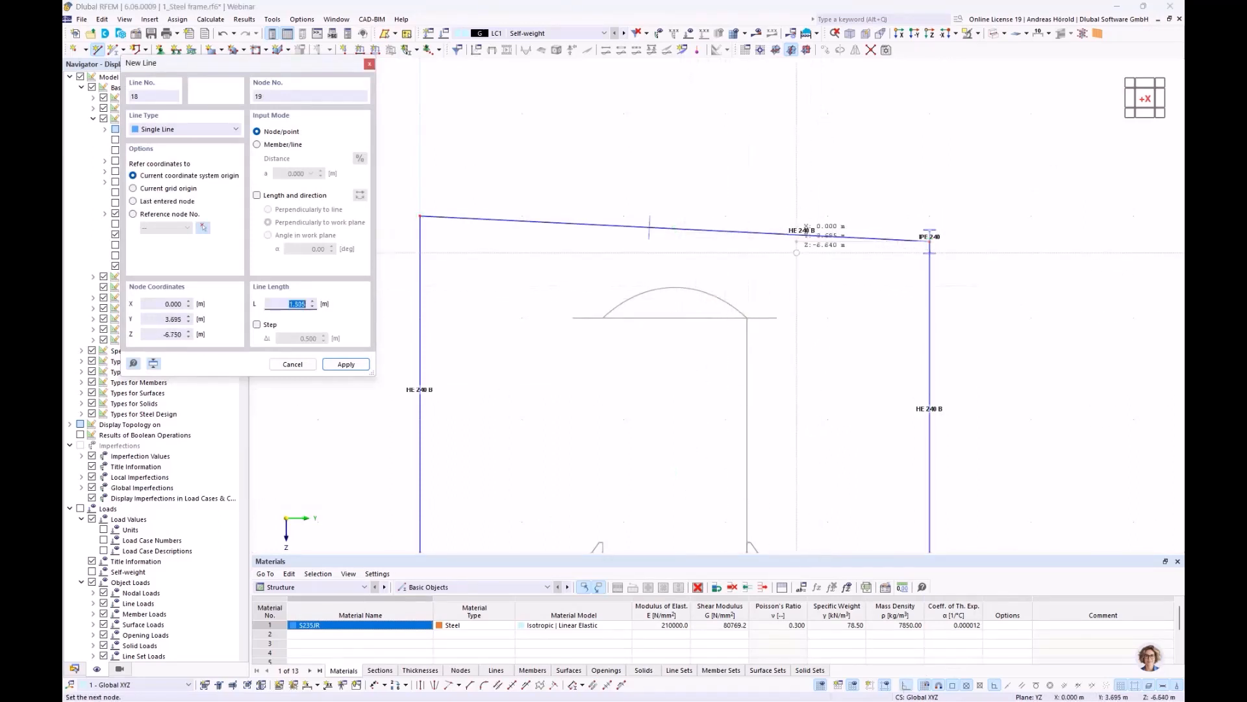
click(906, 686)
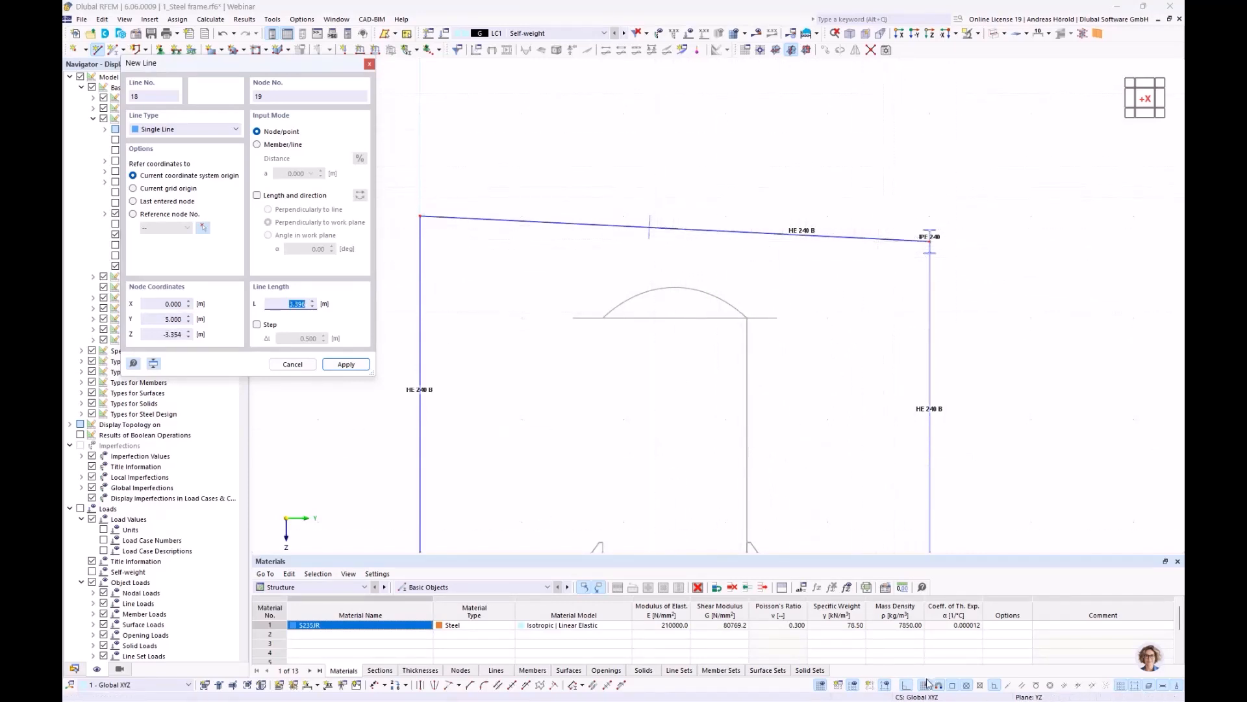
click(903, 685)
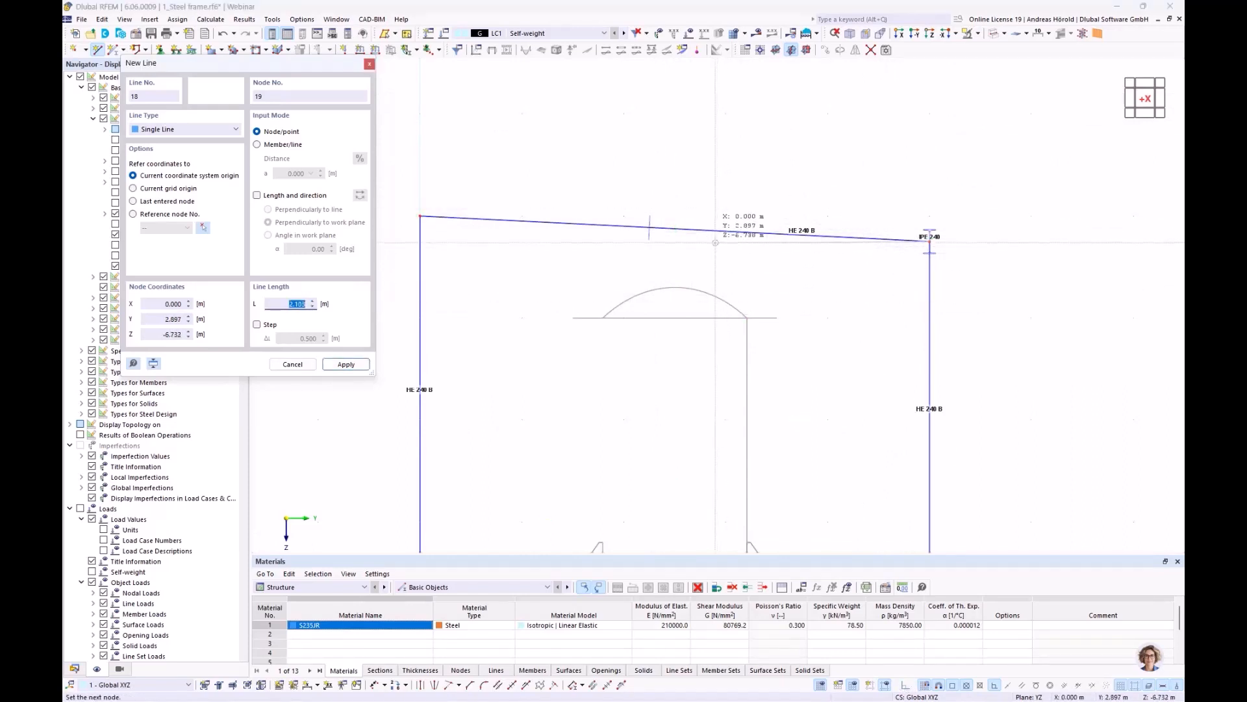
click(904, 686)
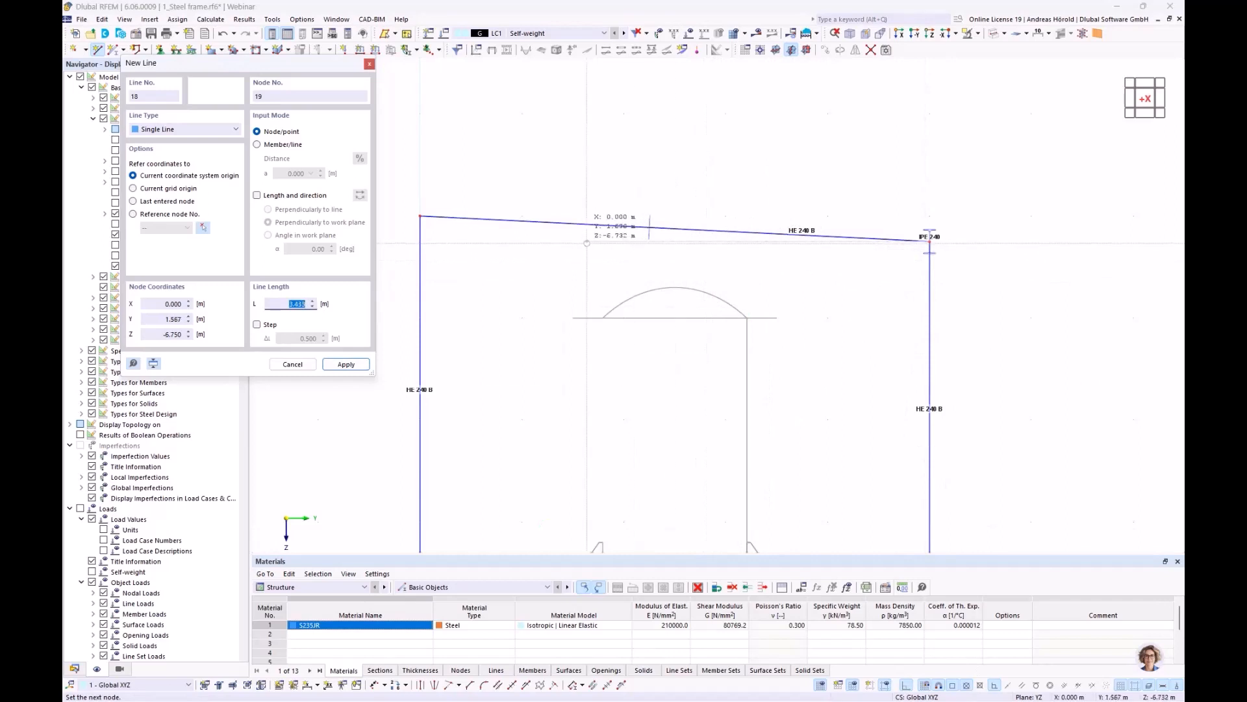
click(553, 241)
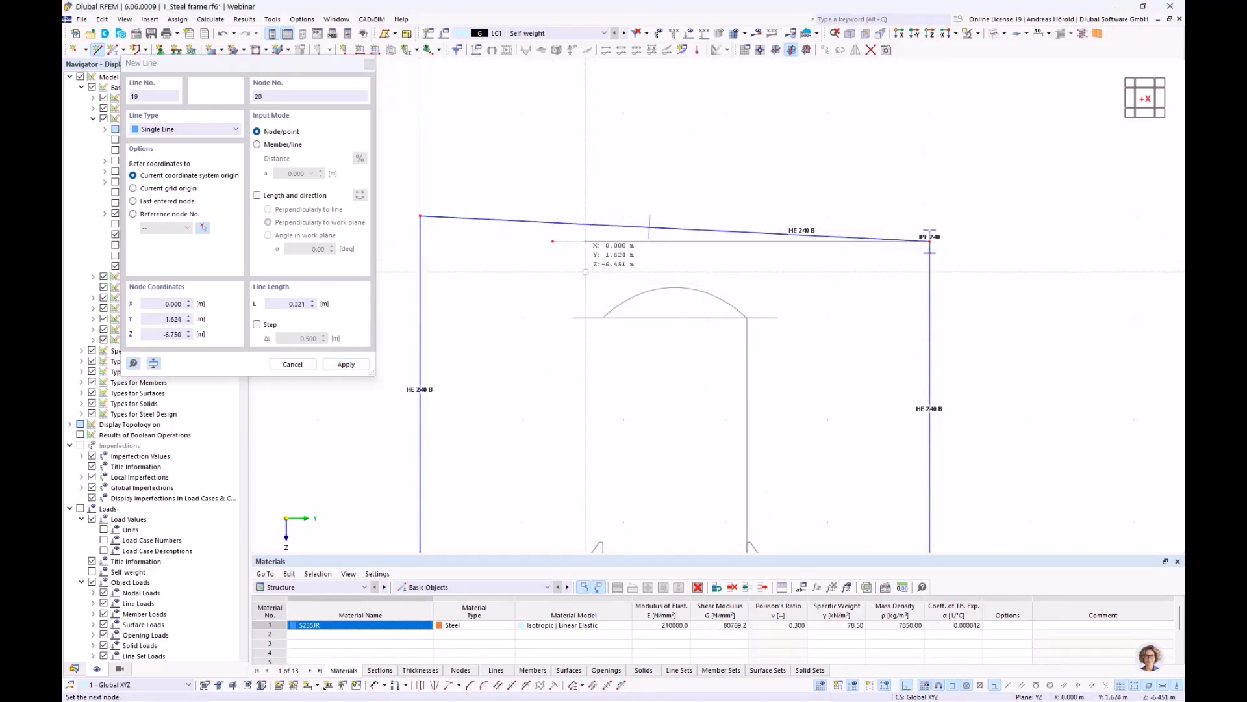
key(Escape)
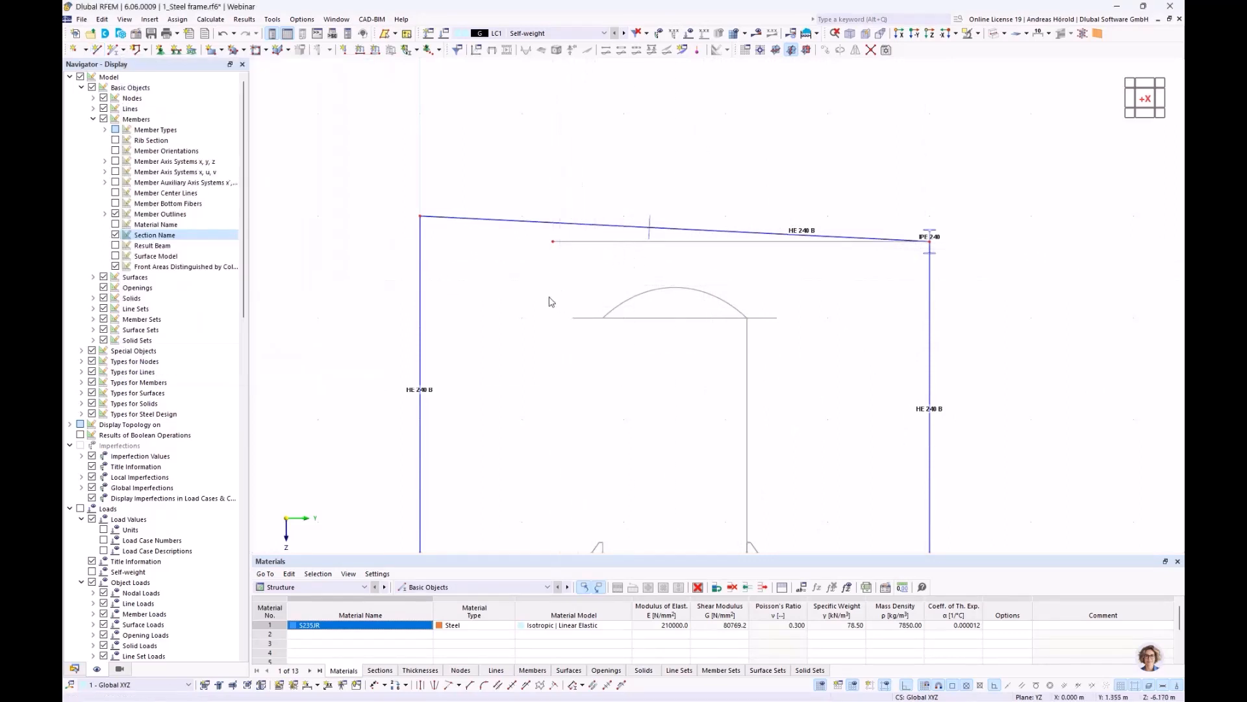
Step: Add an angular dimension between the sloped HE 240 B roof beam and the horizontal auxiliary line
click(317, 685)
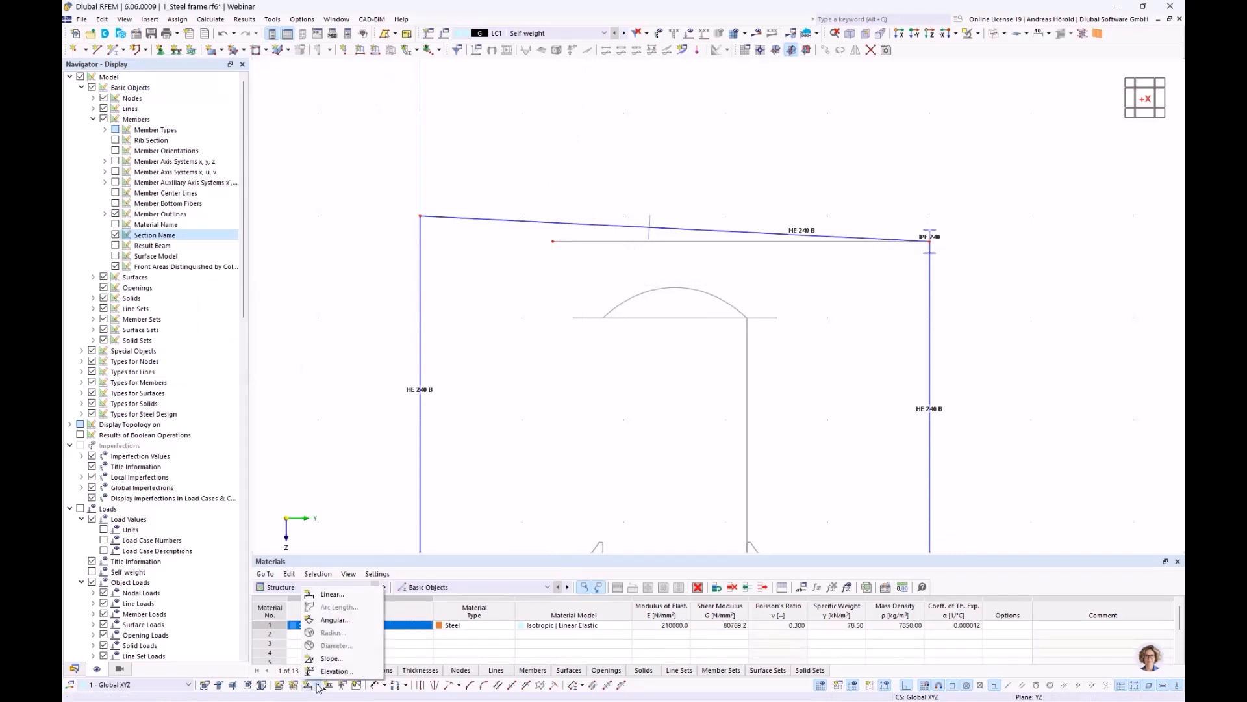
click(346, 625)
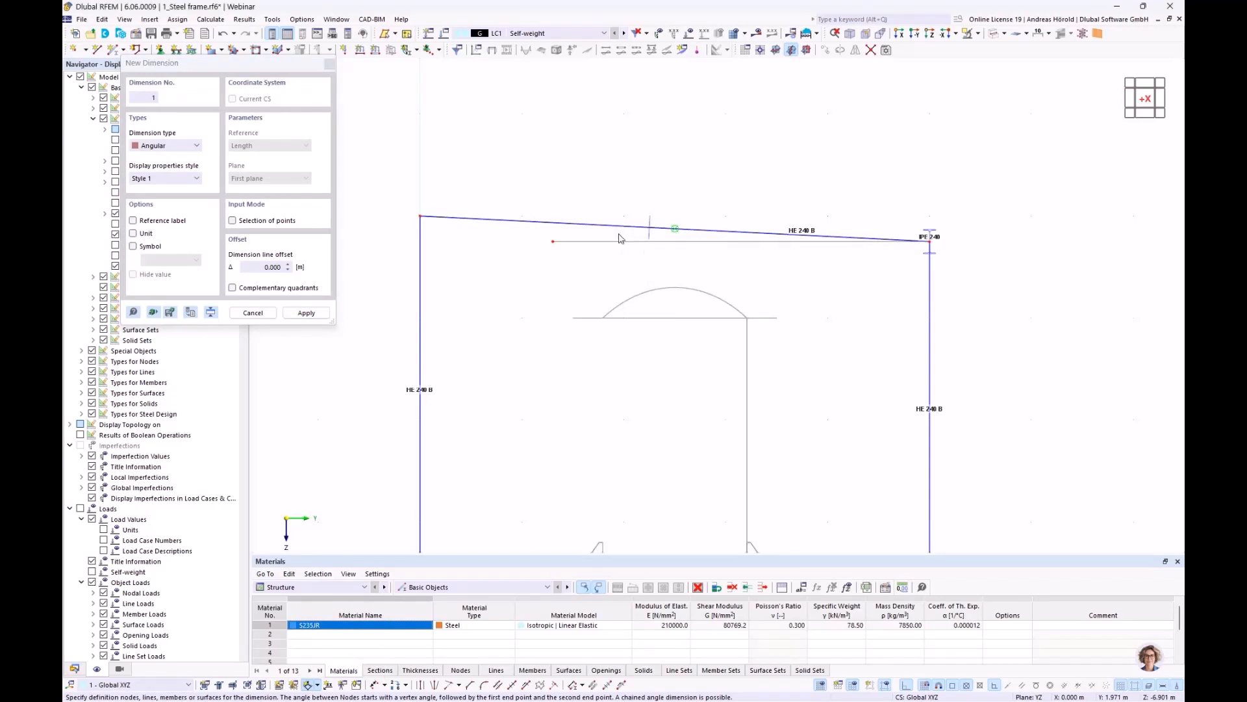
click(620, 226)
click(616, 241)
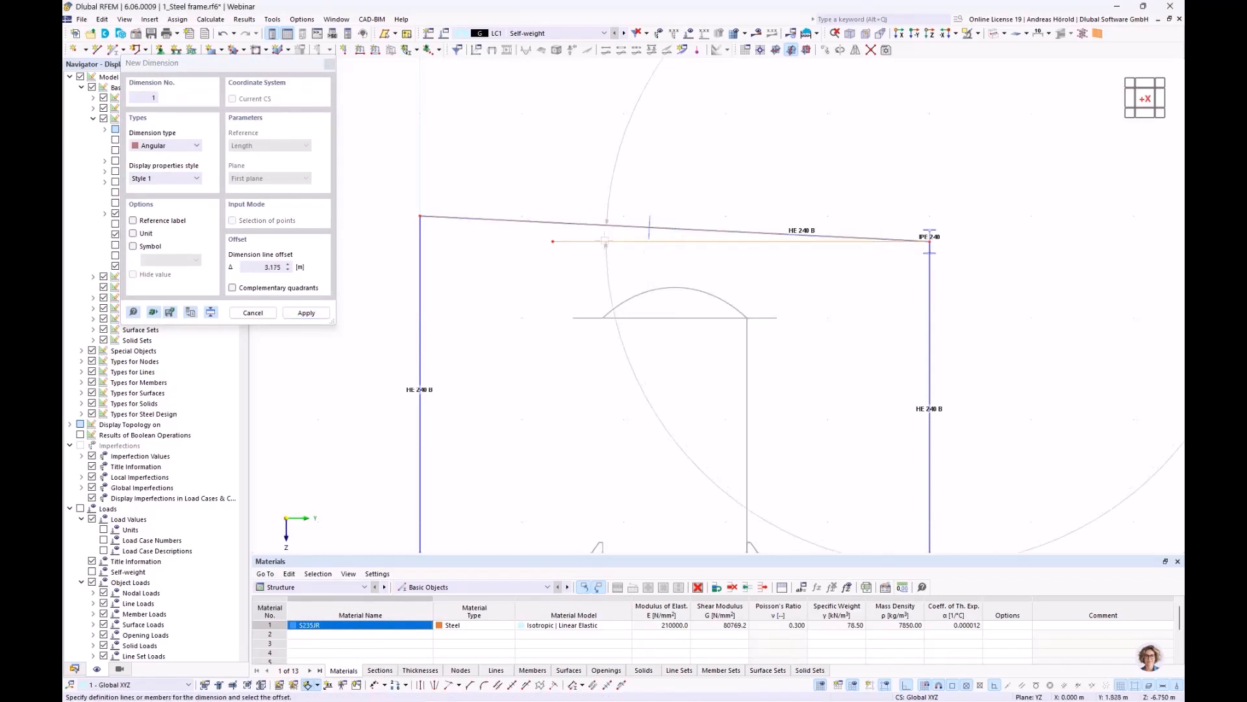
click(537, 232)
scroll(539, 236, up, 2)
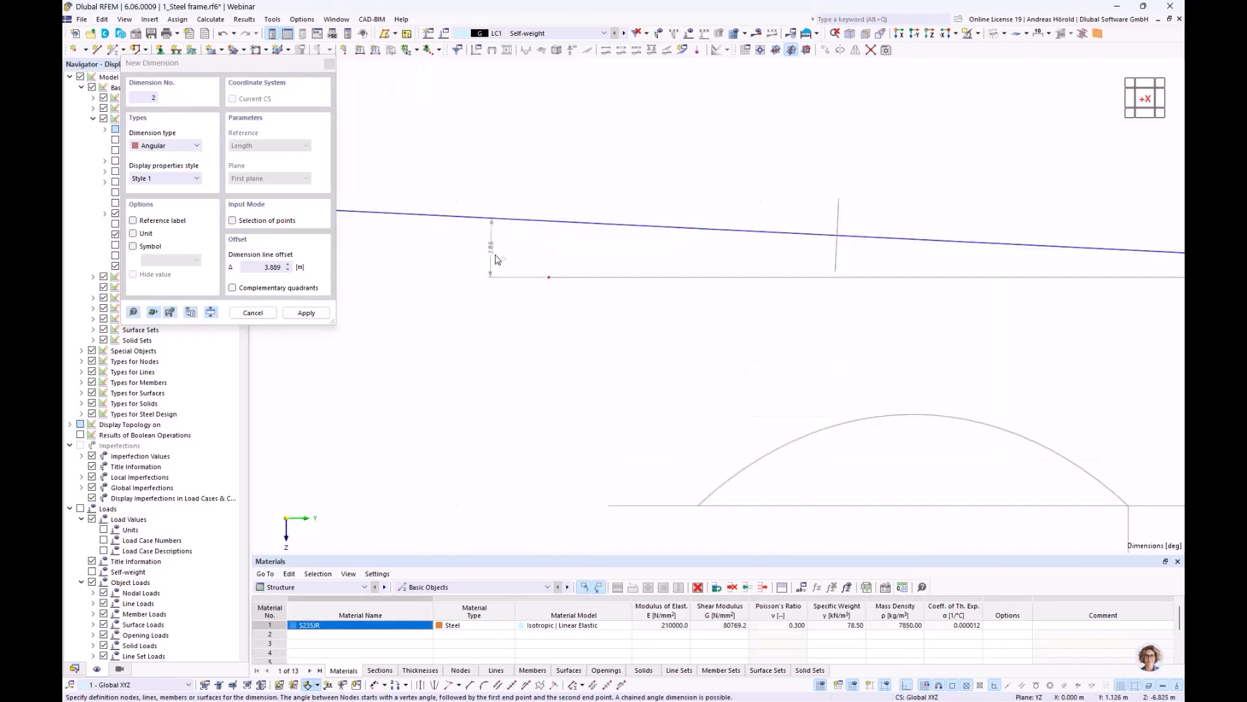
scroll(556, 242, down, 3)
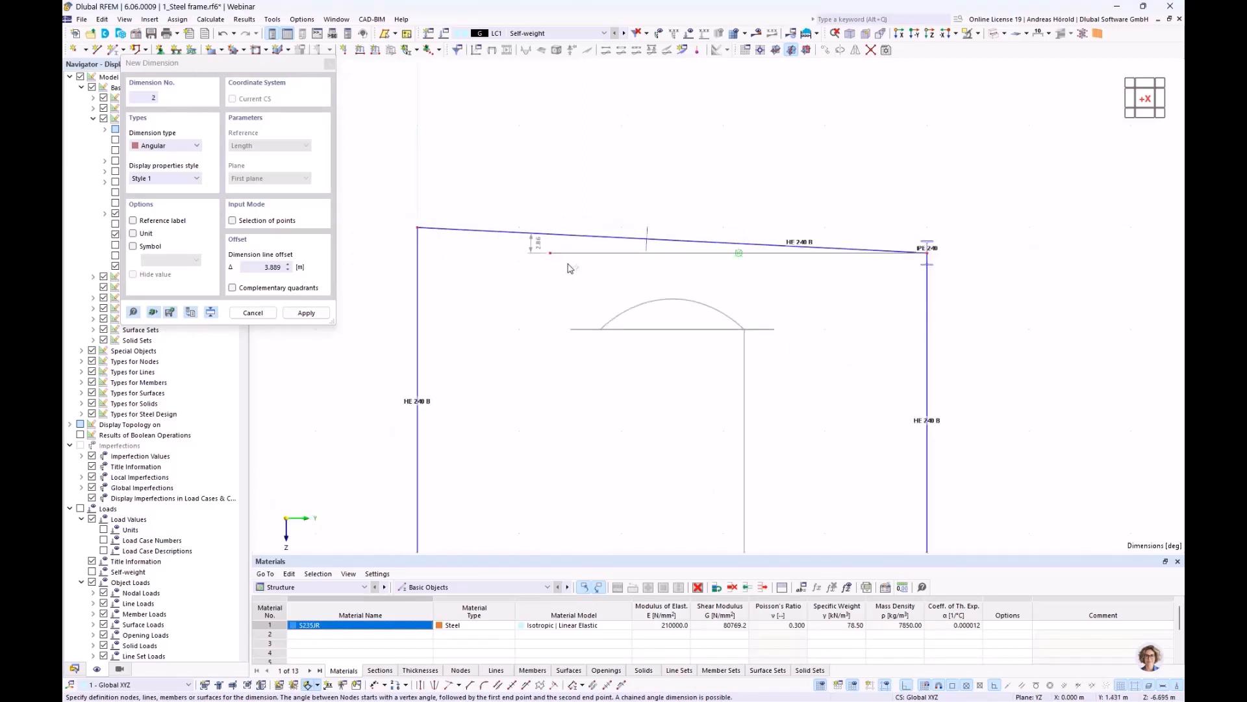
key(Escape)
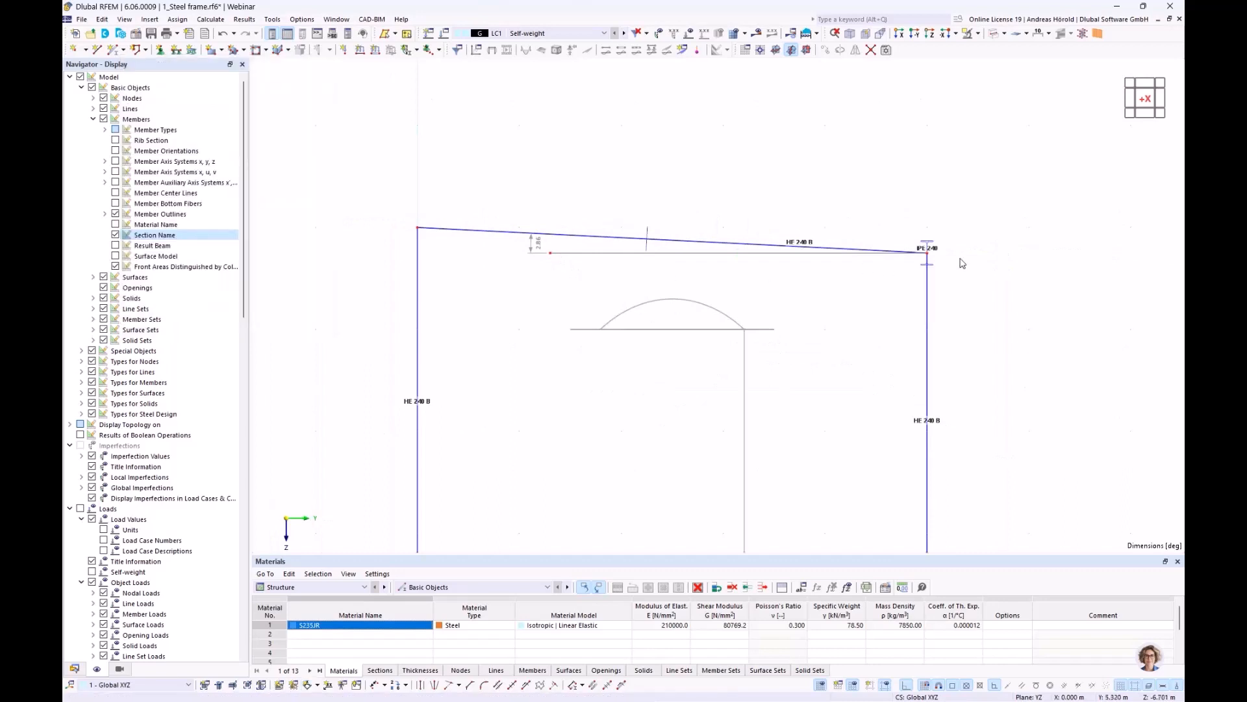
Step: Set the IPE 240 beam's rotation angle to 2.86° by measuring between the auxiliary line and the sloped roof beam, and check the section in X-direction
scroll(961, 261, up, 2)
ctrl+middle_drag(969, 306, 916, 321)
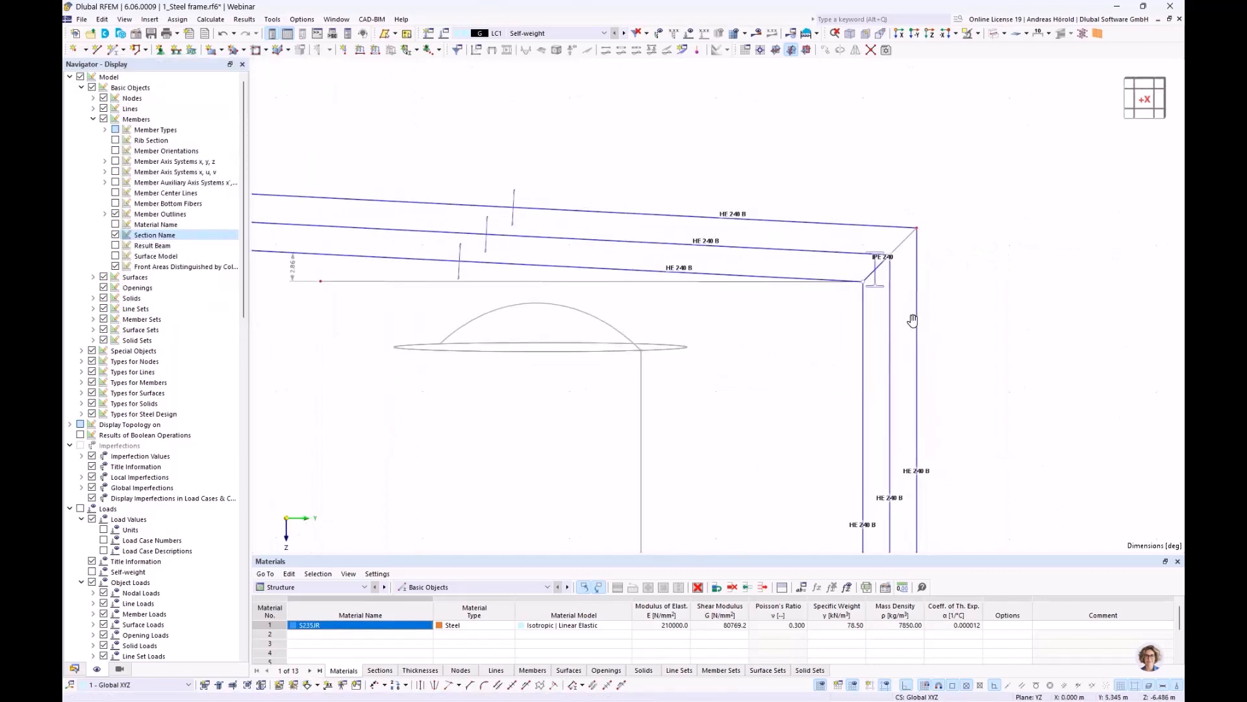
double_click(873, 278)
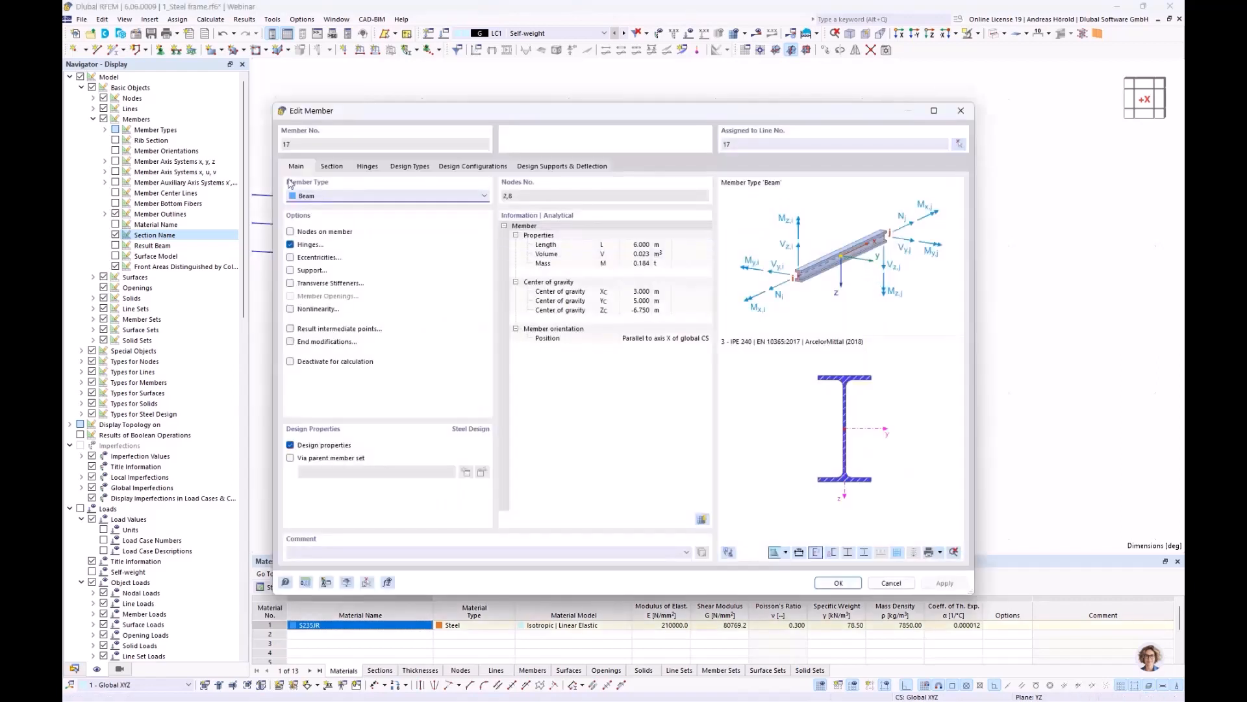
click(332, 167)
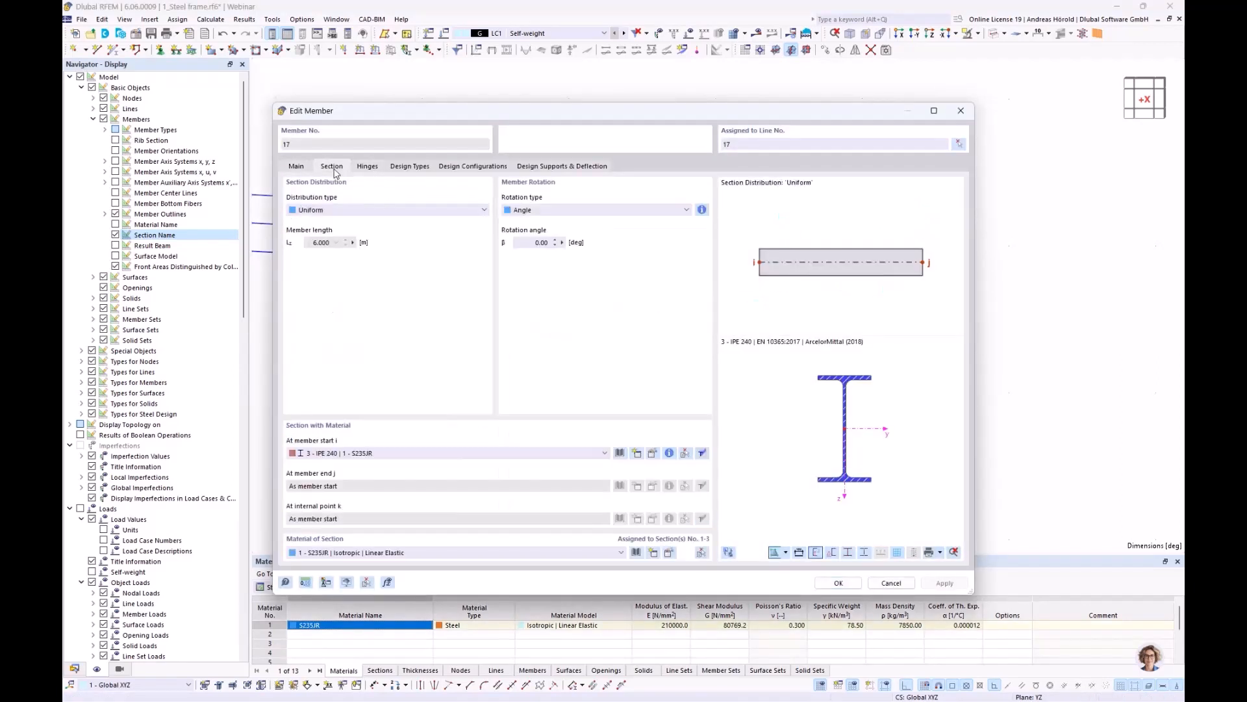
drag(437, 111, 690, 115)
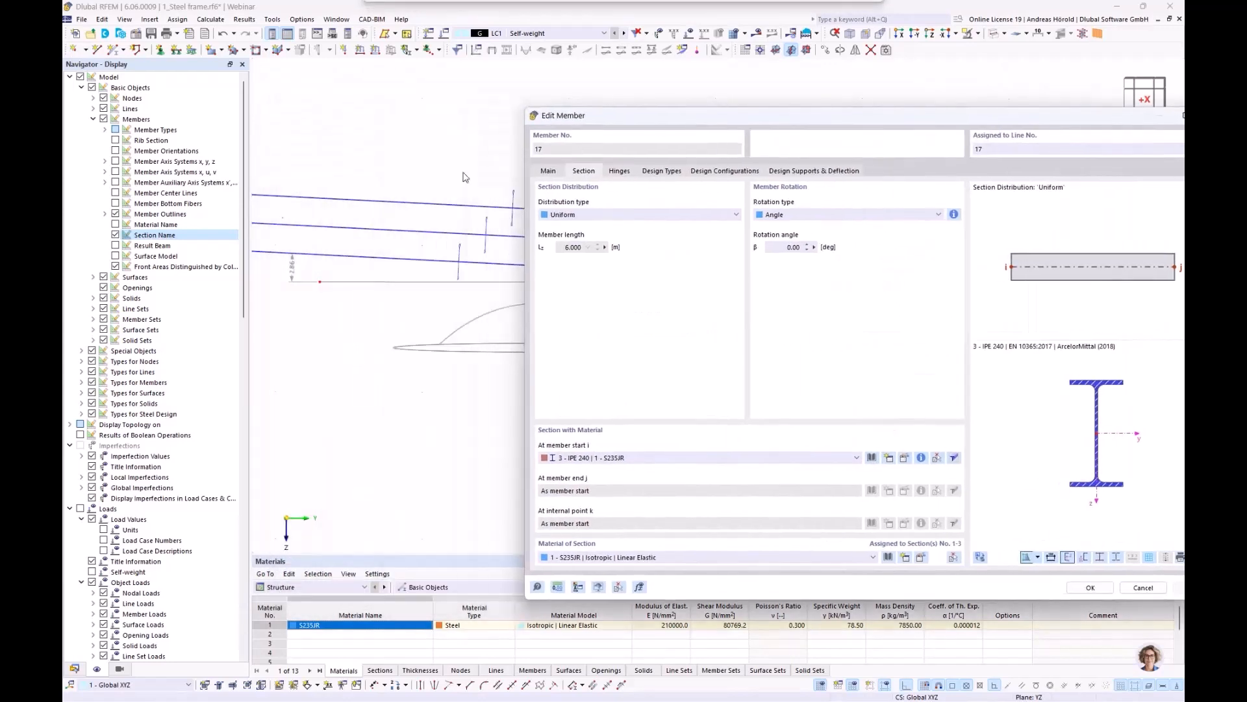
click(816, 247)
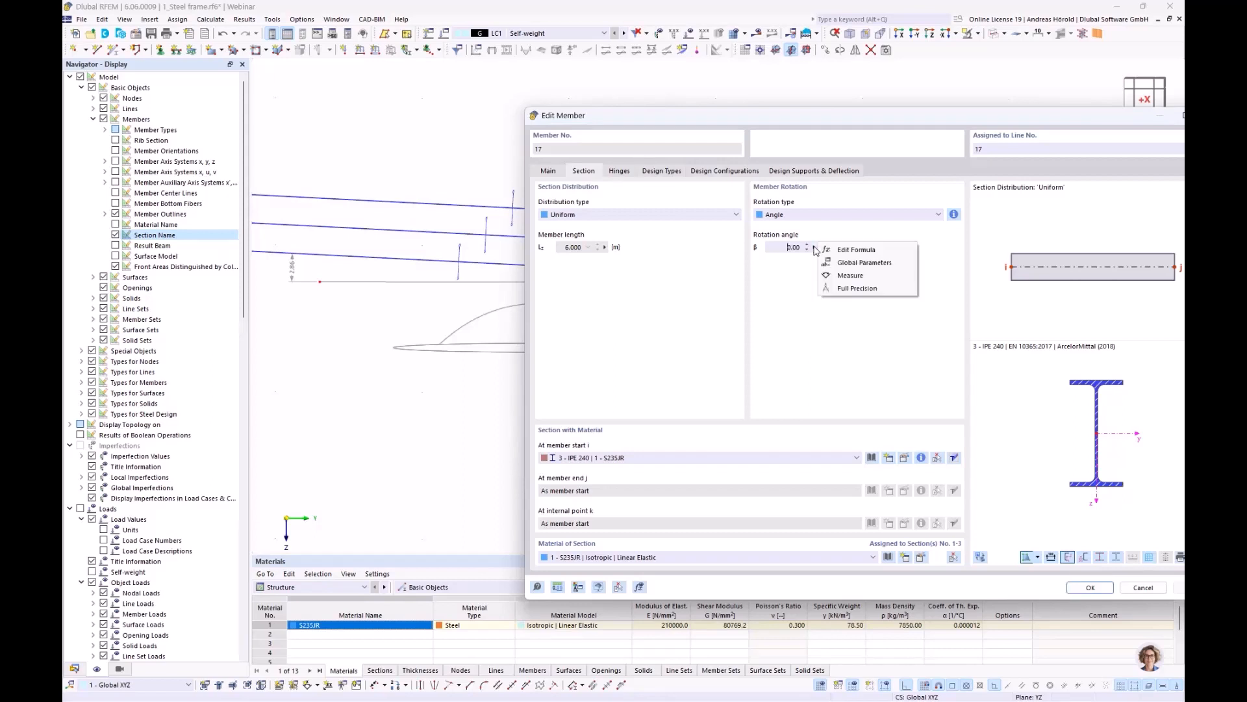
click(852, 278)
scroll(524, 305, down, 4)
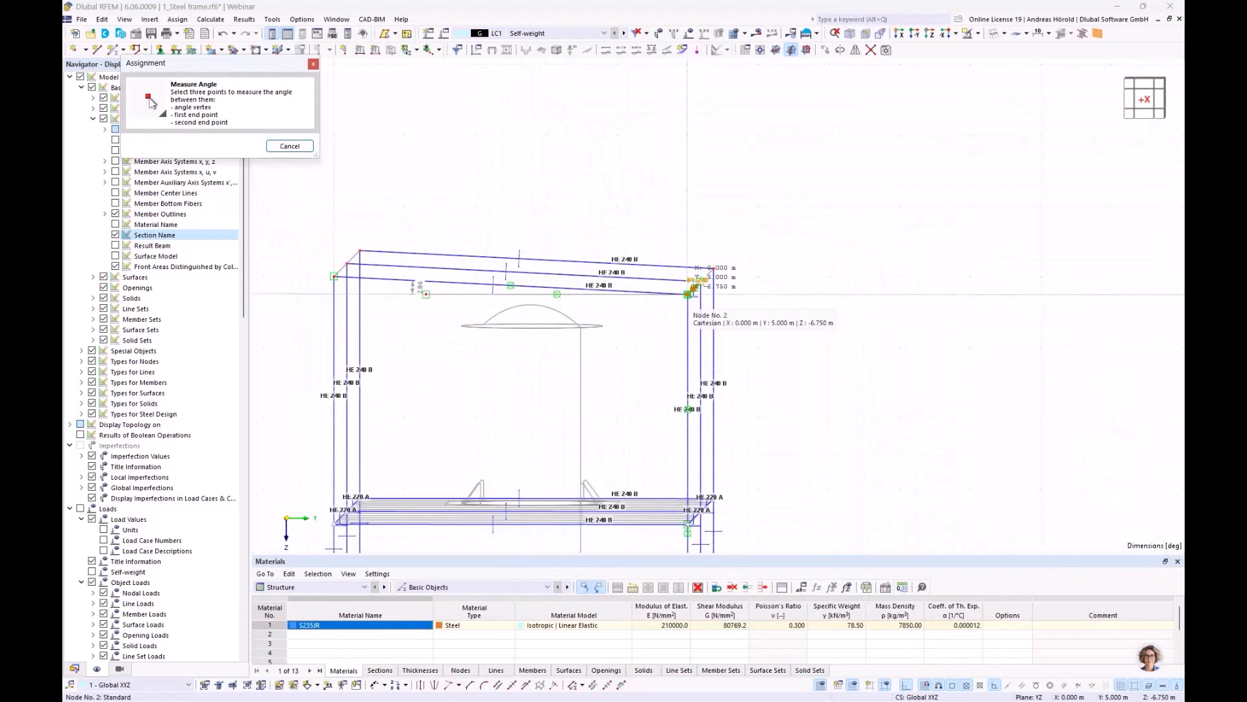
click(688, 293)
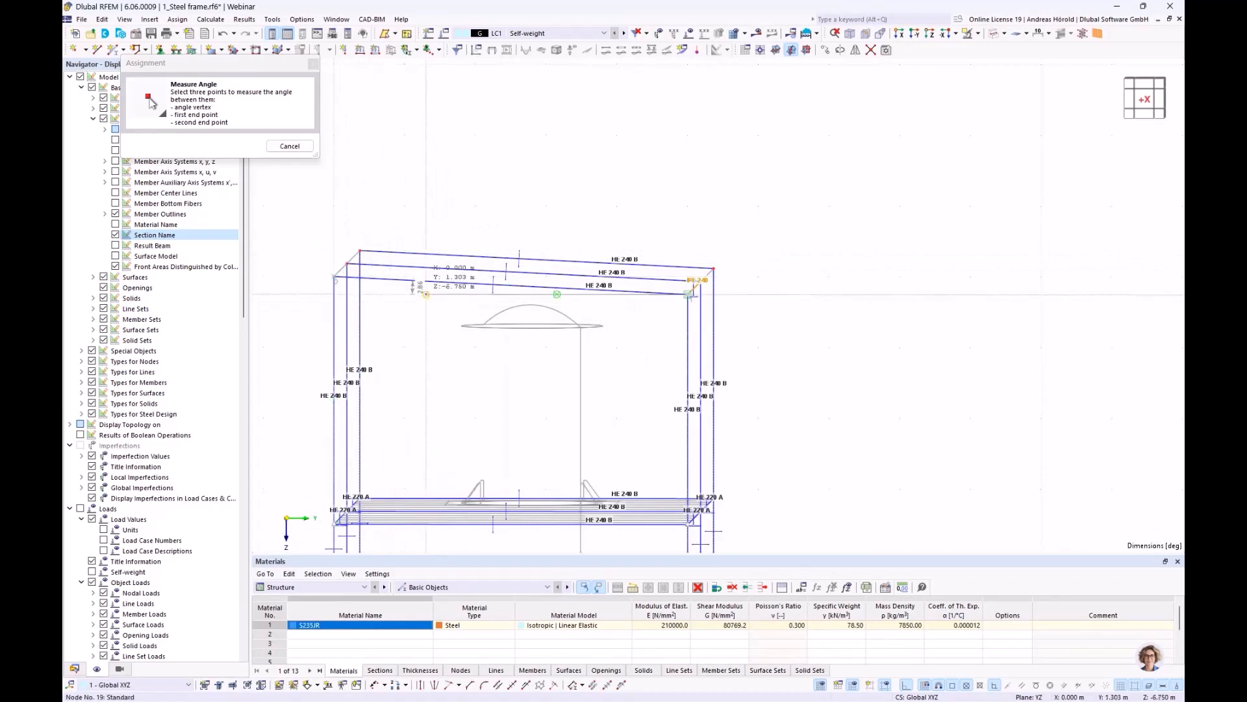
click(425, 293)
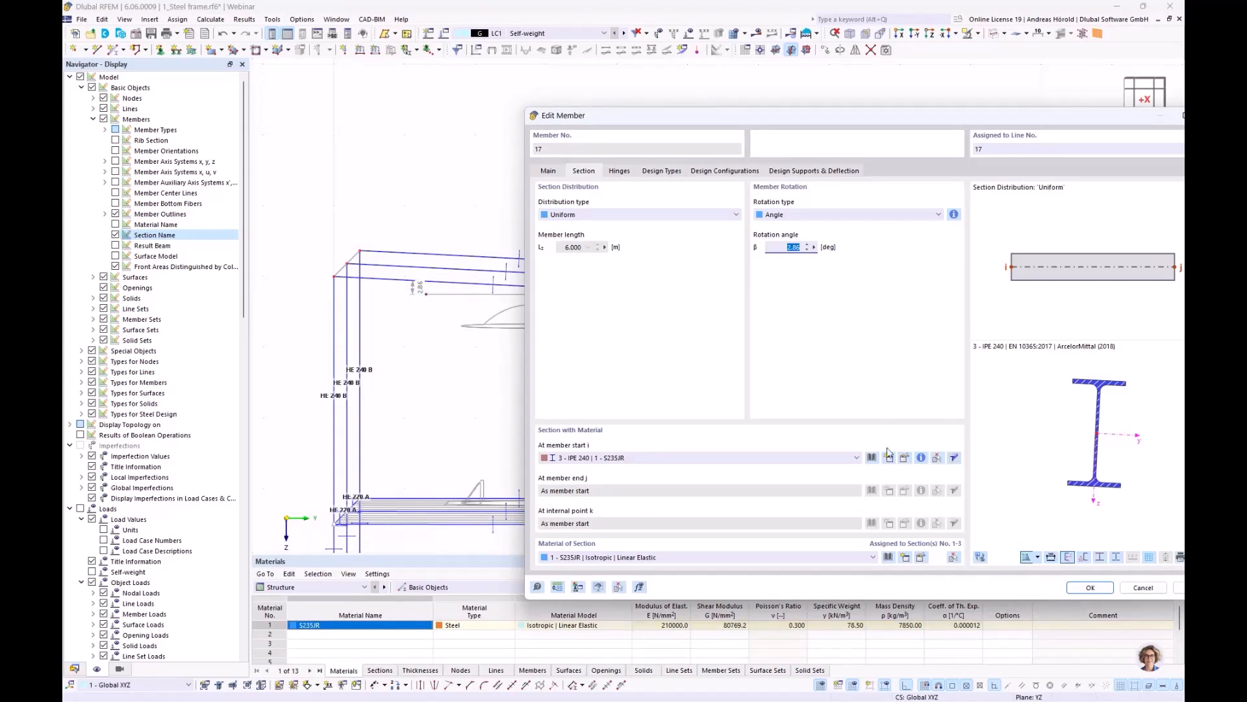
click(1087, 587)
scroll(753, 310, up, 3)
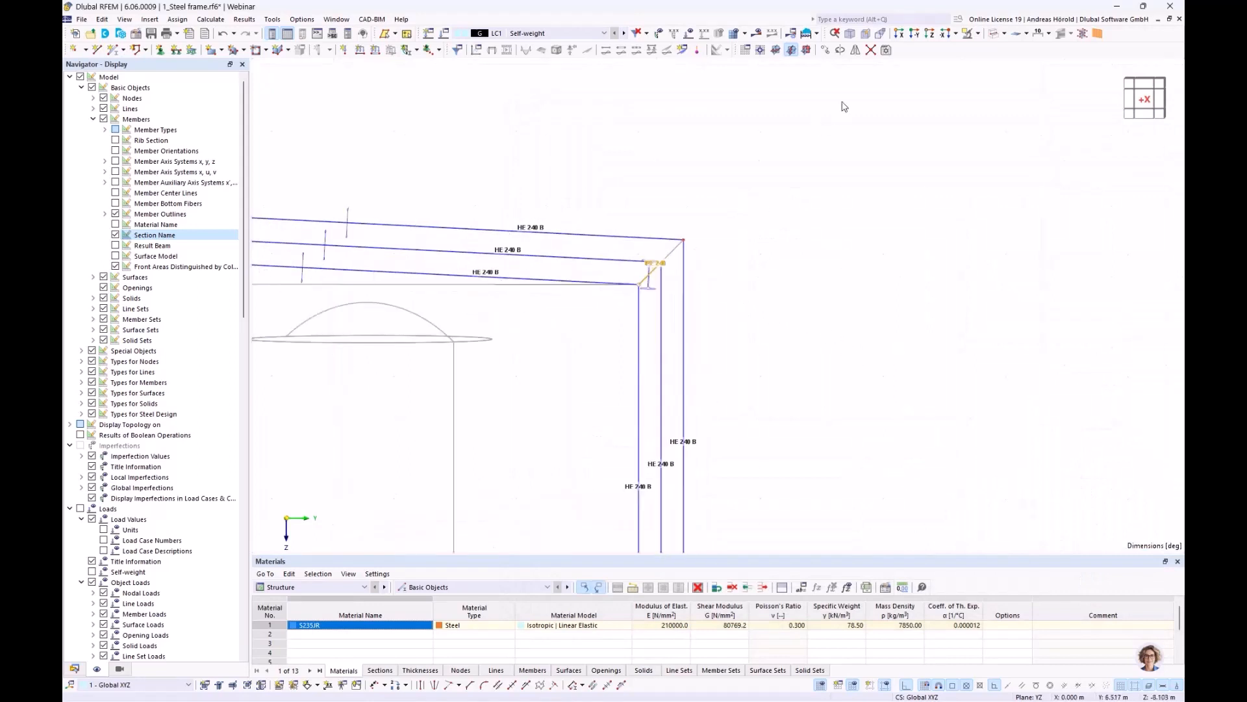
click(899, 33)
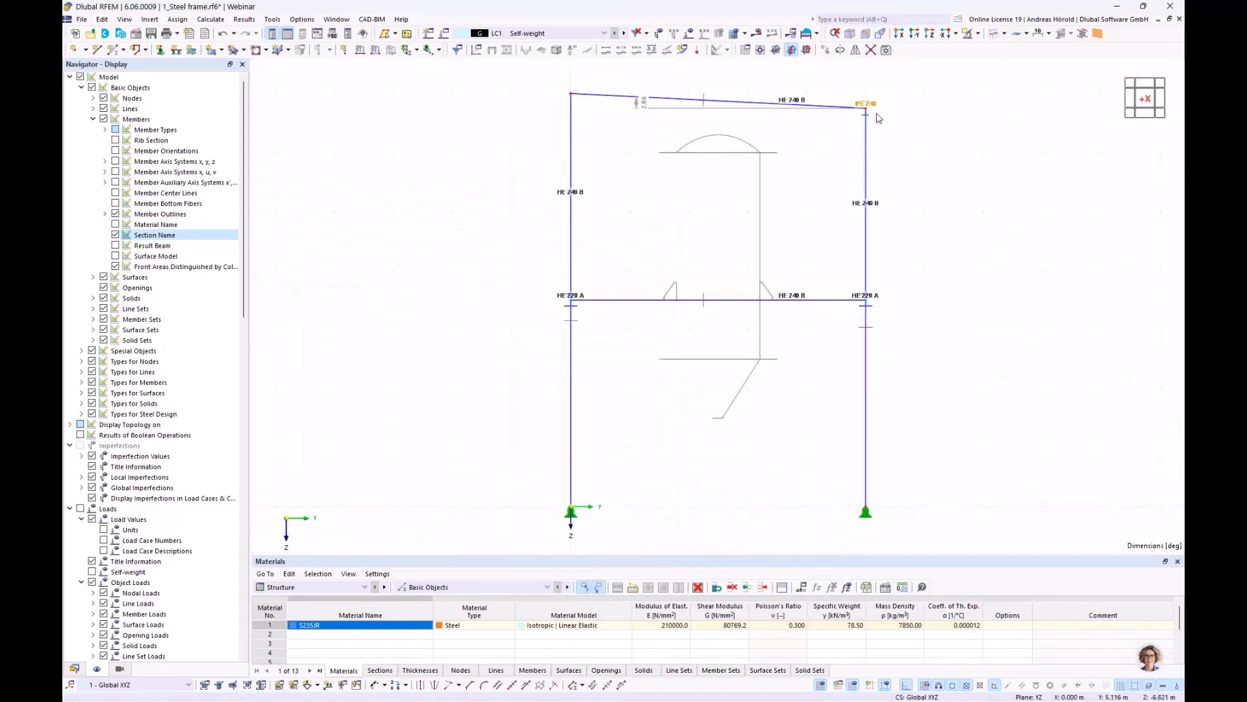
scroll(877, 118, up, 5)
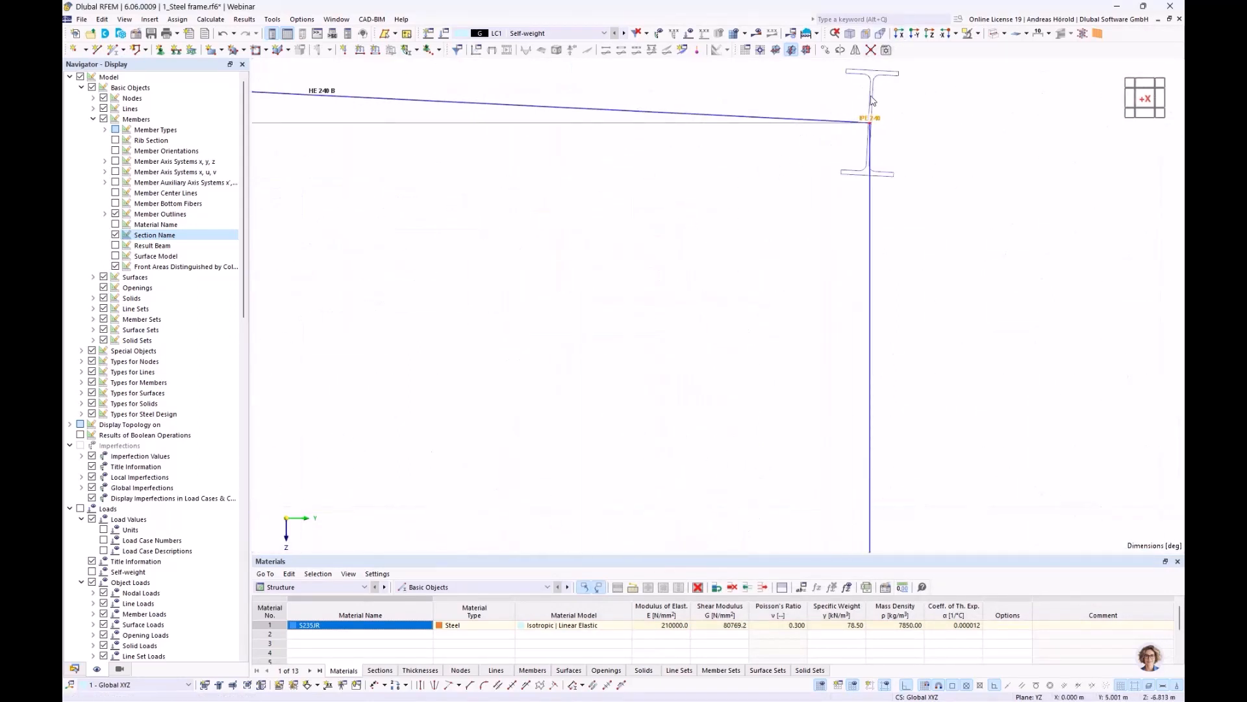
scroll(878, 139, down, 5)
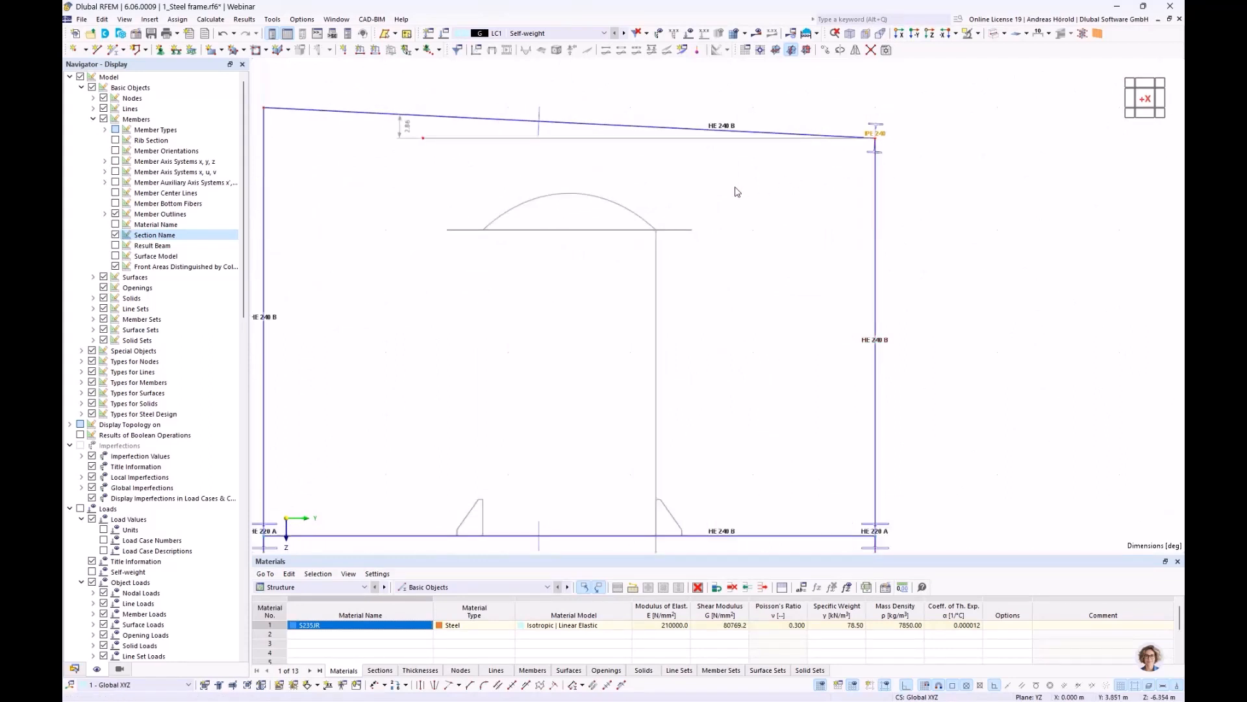
Step: Delete the horizontal auxiliary line and its angular dimension below the sloped roof beam
drag(449, 122, 373, 182)
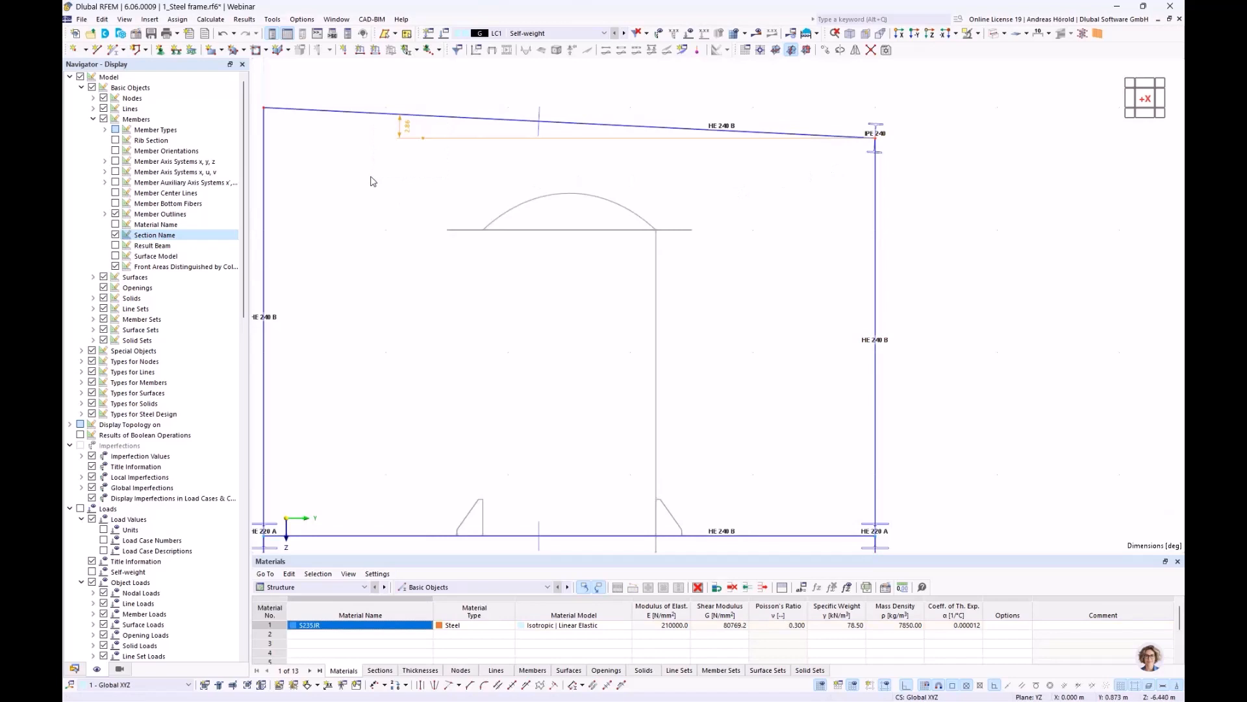
key(Delete)
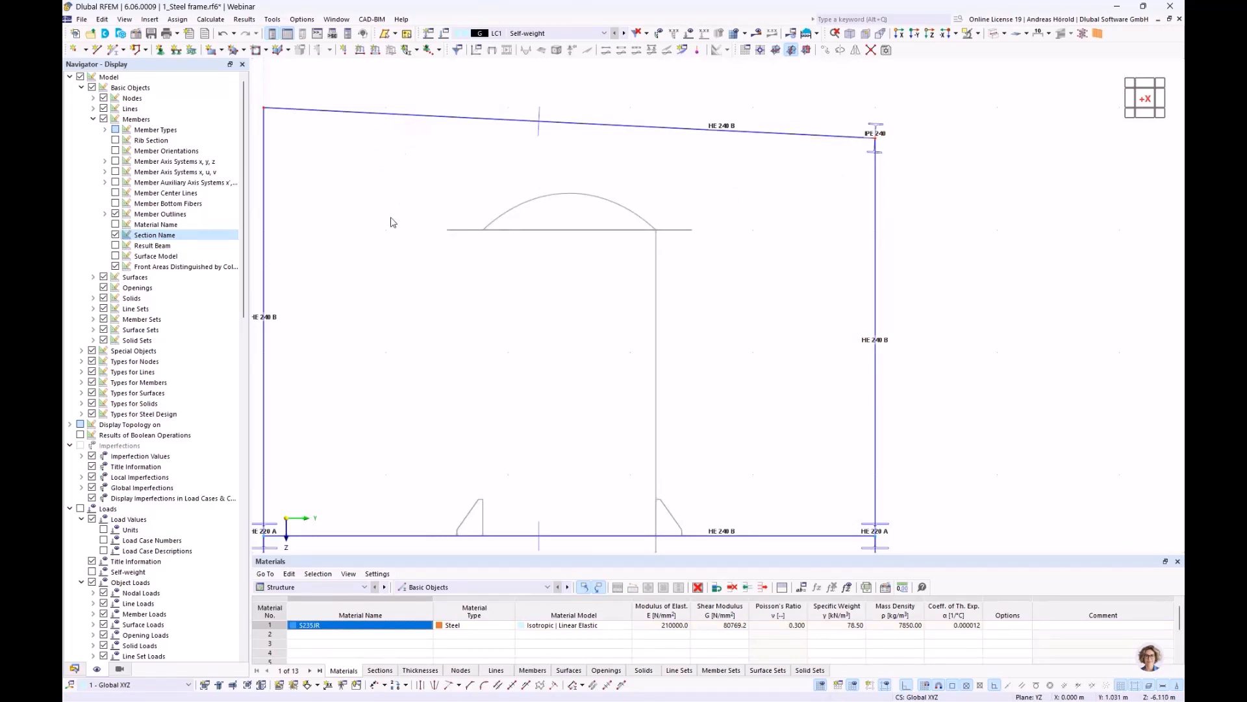
scroll(676, 304, down, 3)
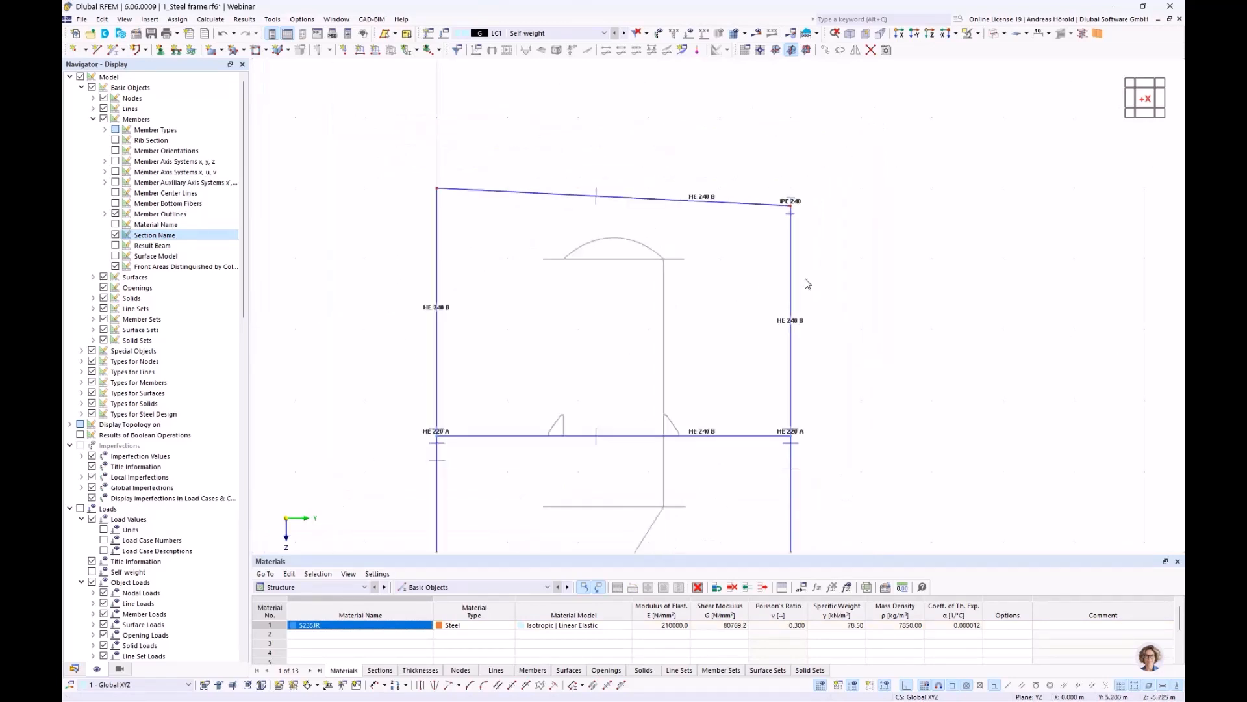
Step: Try to copy the IPE 240 beam toward the opposite roof edge in the isometric view, and undo the attempt
click(850, 33)
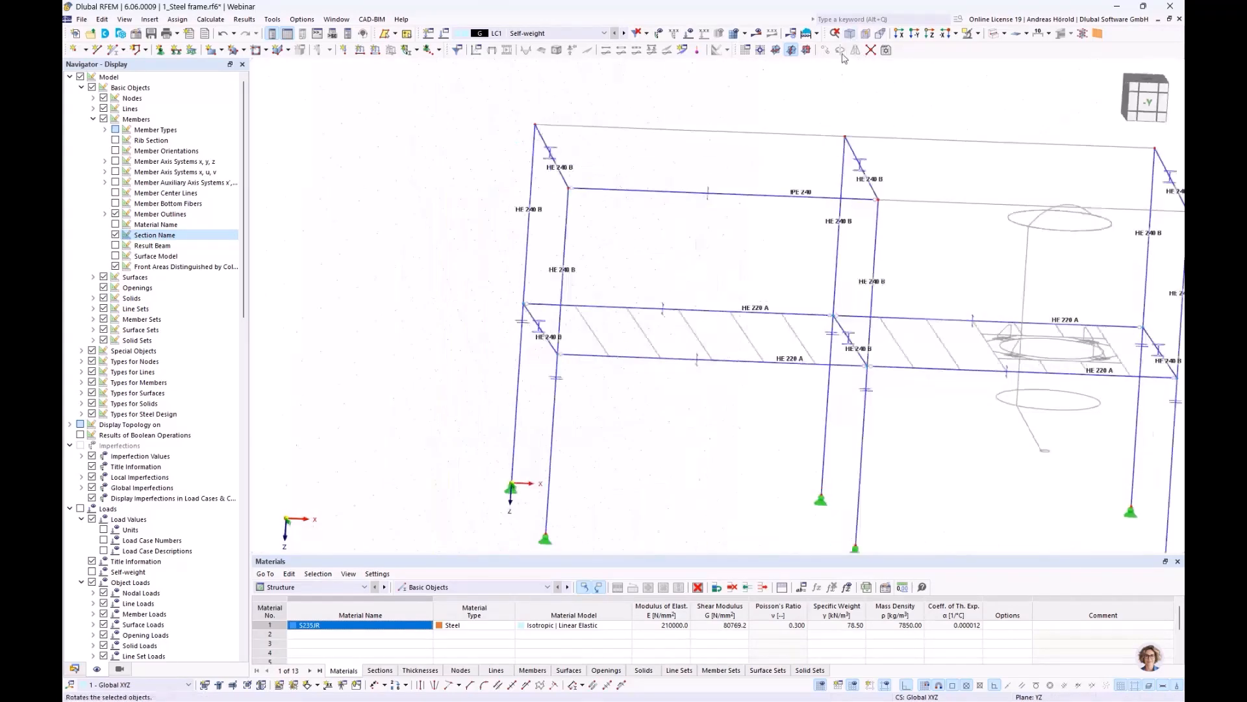
ctrl+middle_drag(431, 389, 639, 372)
scroll(639, 372, up, 3)
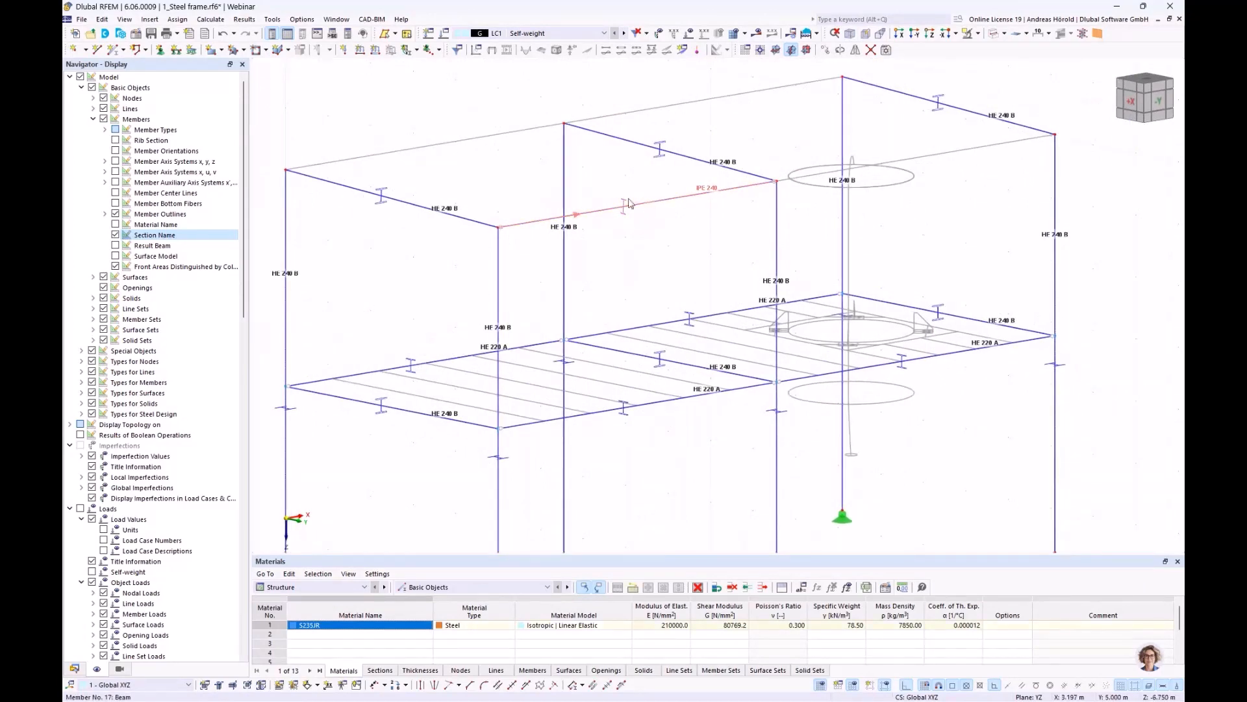
click(628, 201)
ctrl+drag(511, 226, 441, 174)
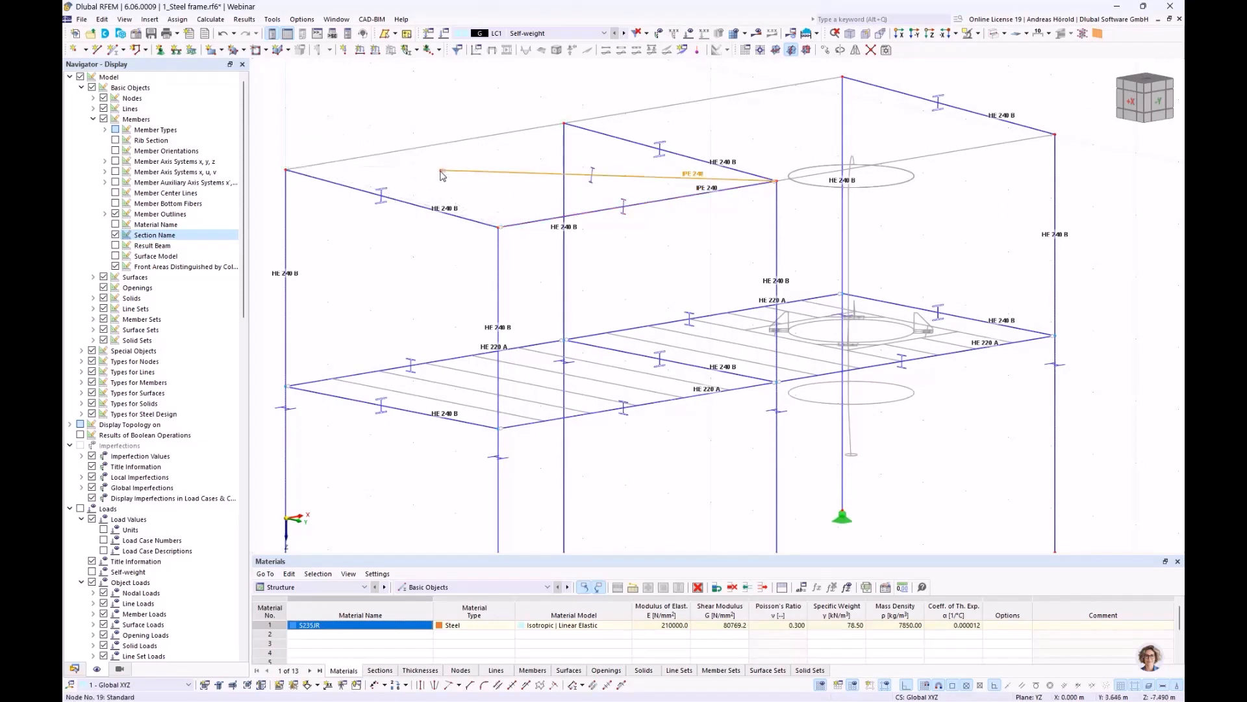
key(ctrl+z)
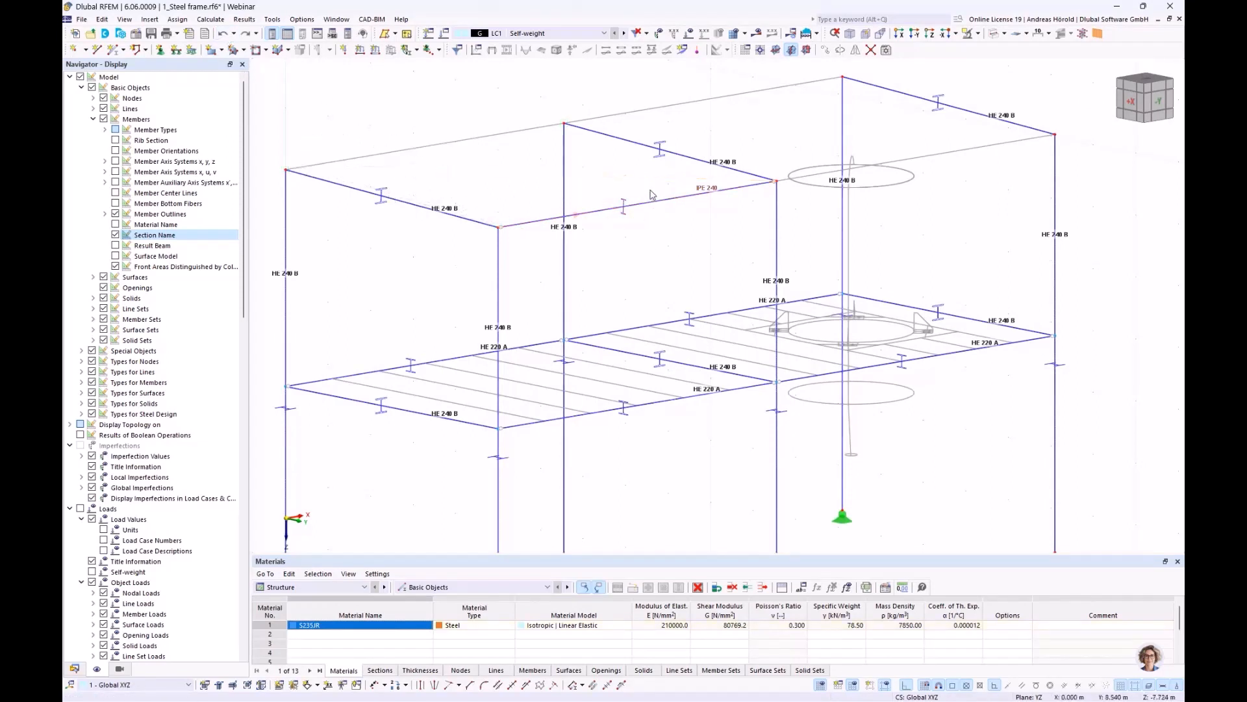
Step: Copy the IPE 240 beam to the opposite column tops between the first and second frames
drag(651, 190, 286, 171)
click(541, 187)
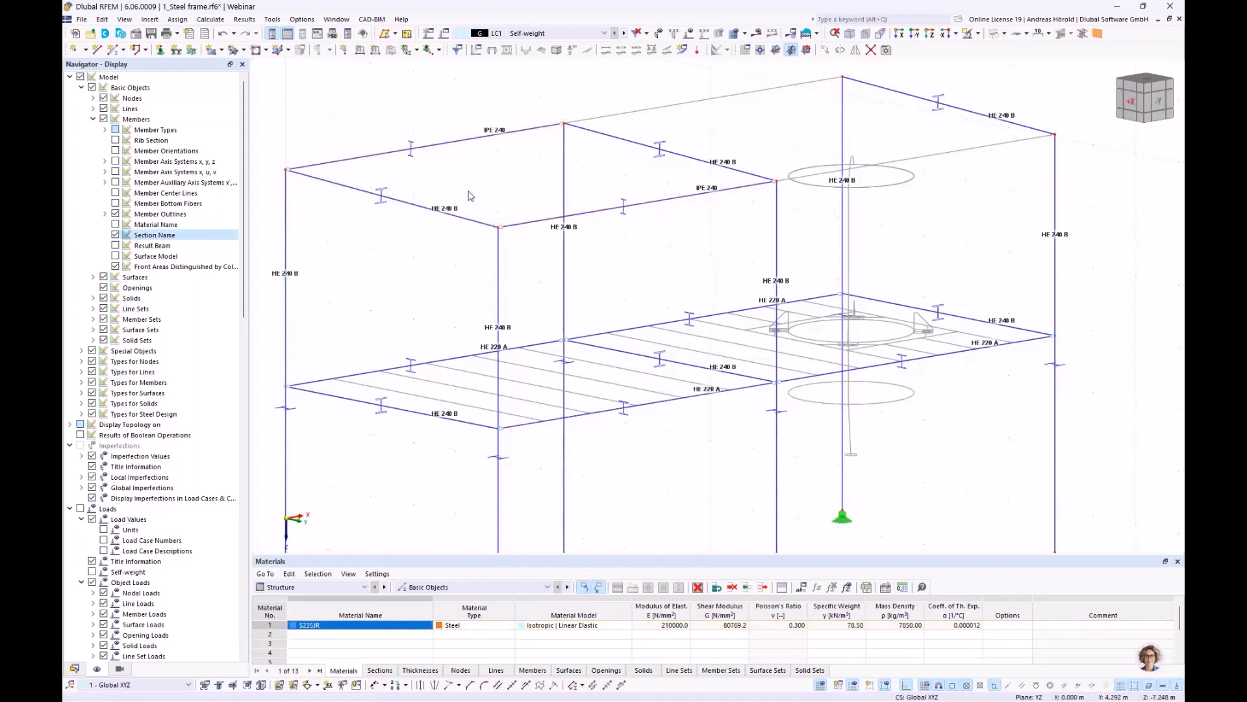
scroll(471, 195, down, 2)
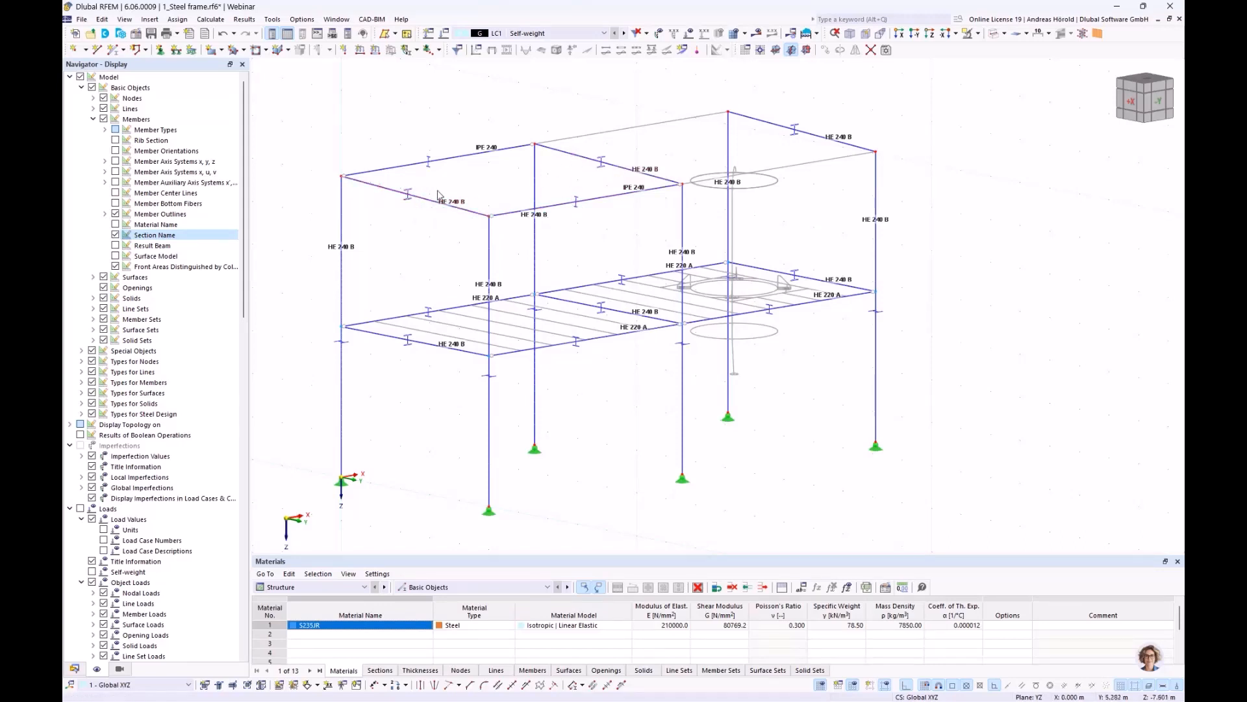
scroll(465, 165, up, 1)
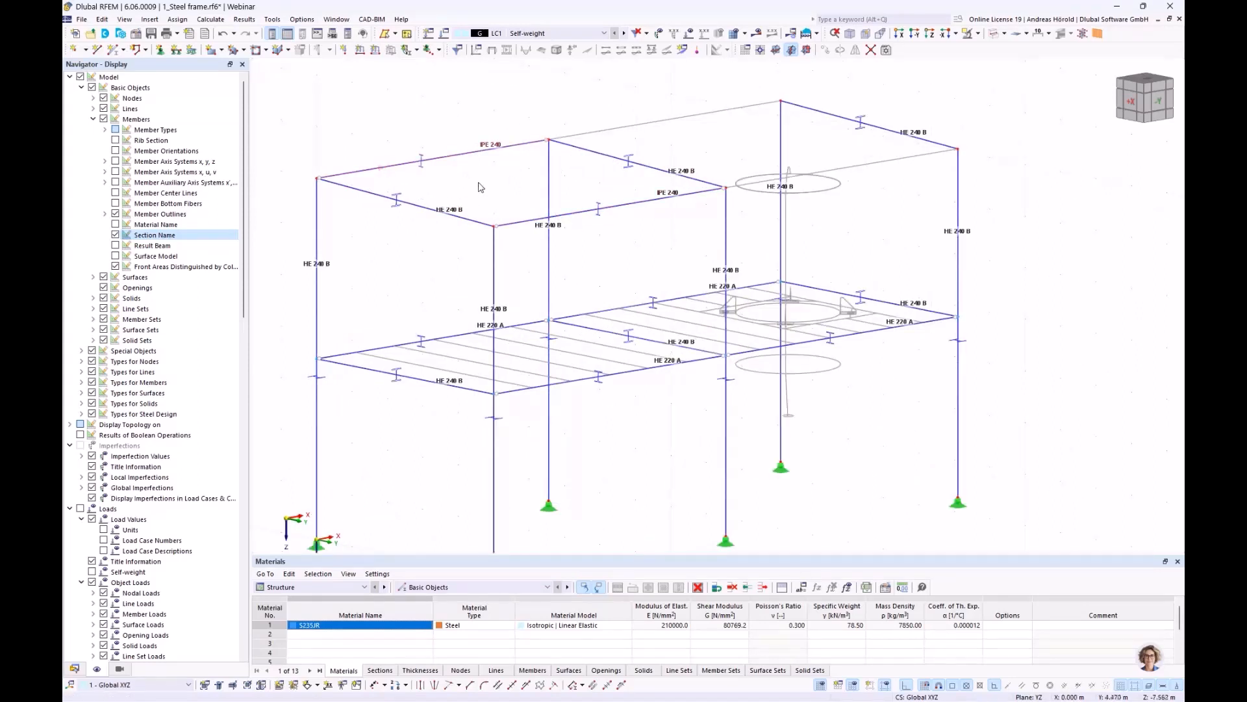
scroll(480, 186, down, 1)
Step: Create one intermediate 'On Member' node on each of the three sloped HE 240 B roof beams without dividing them, and check the result
ctrl+middle_drag(463, 206, 570, 199)
drag(647, 116, 583, 231)
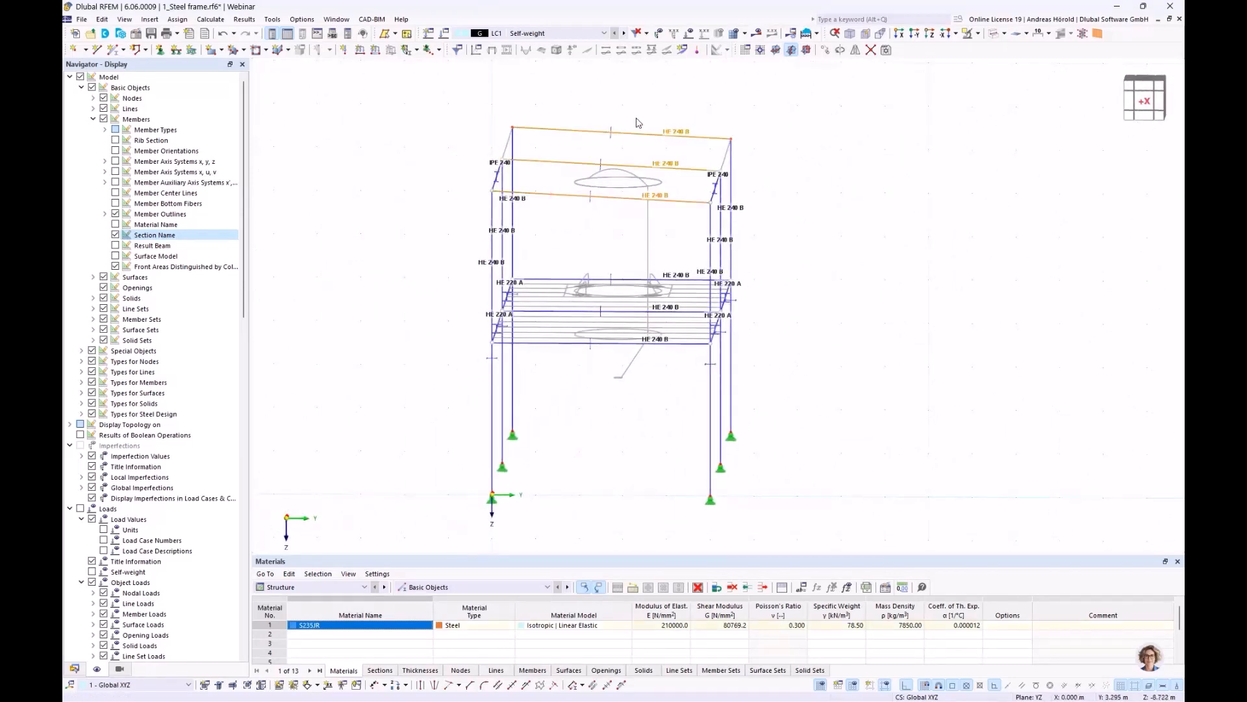
right_click(620, 202)
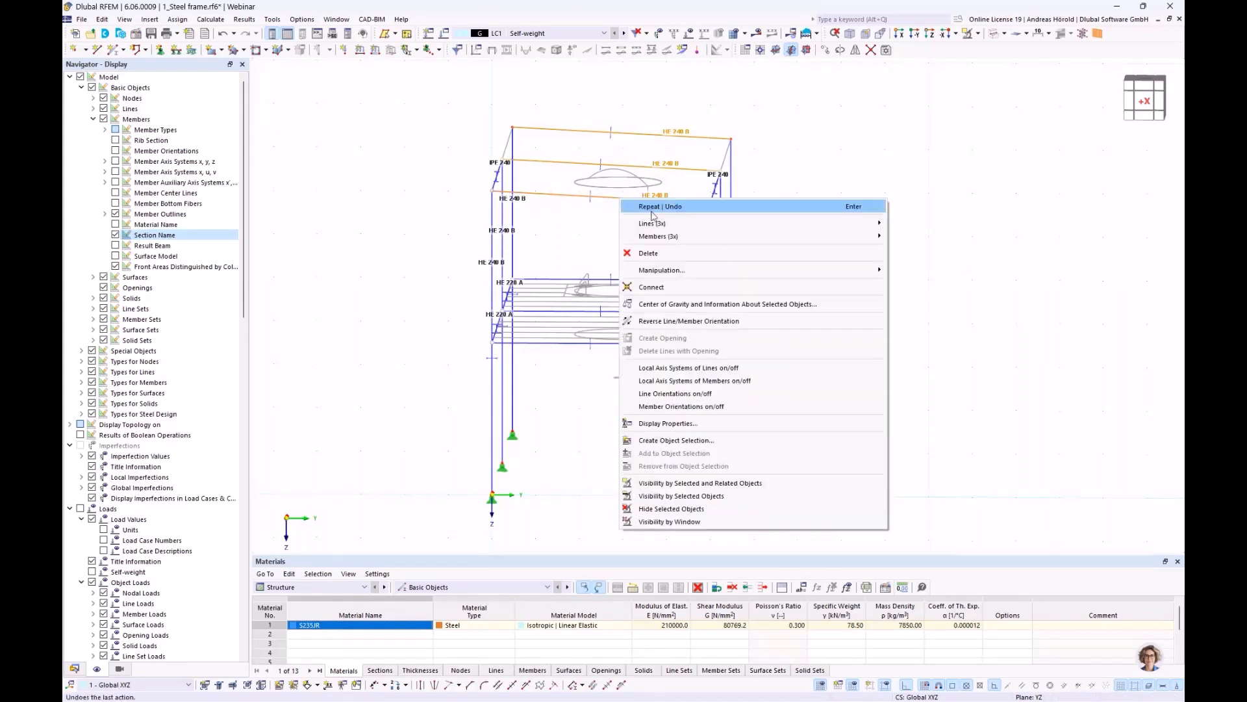
mouse_move(666, 238)
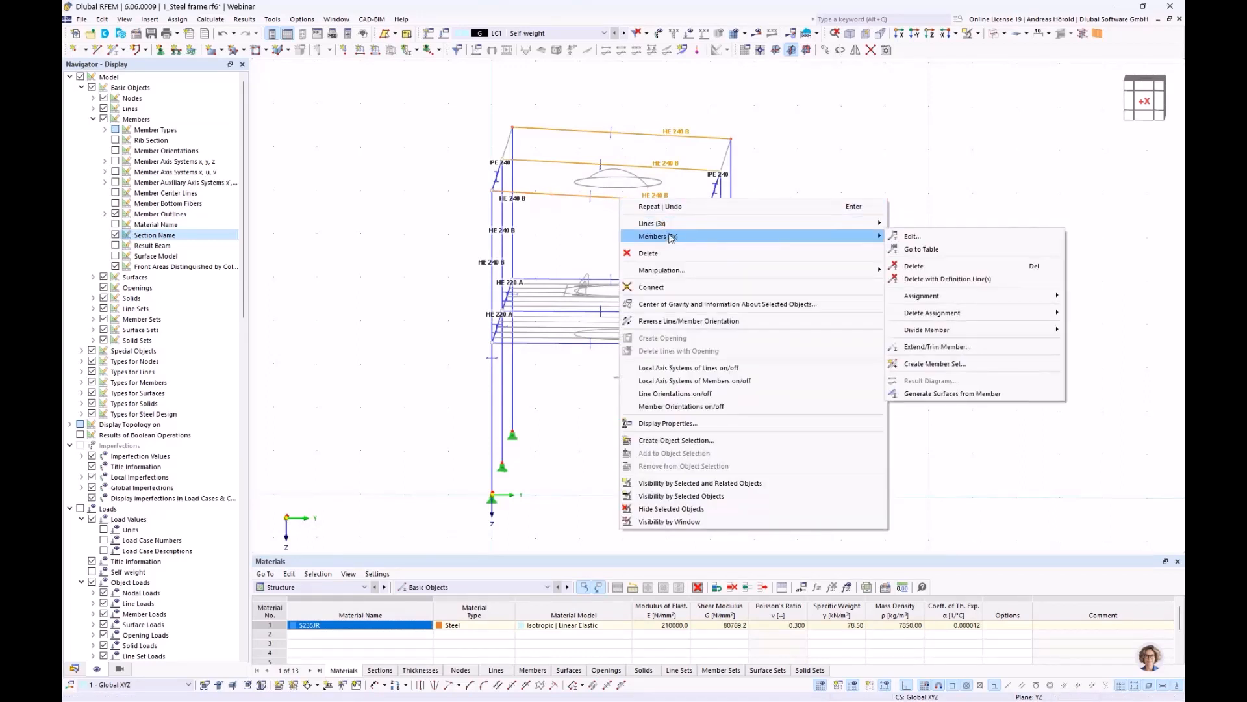
mouse_move(956, 332)
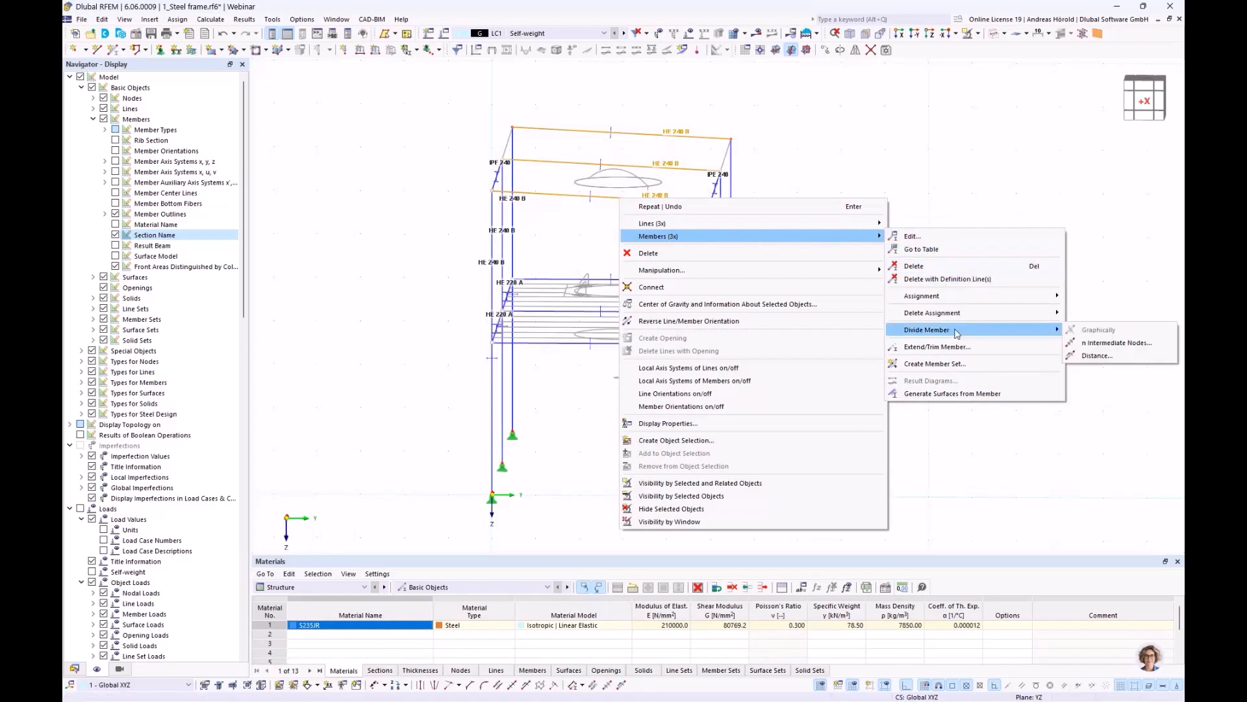
click(1123, 344)
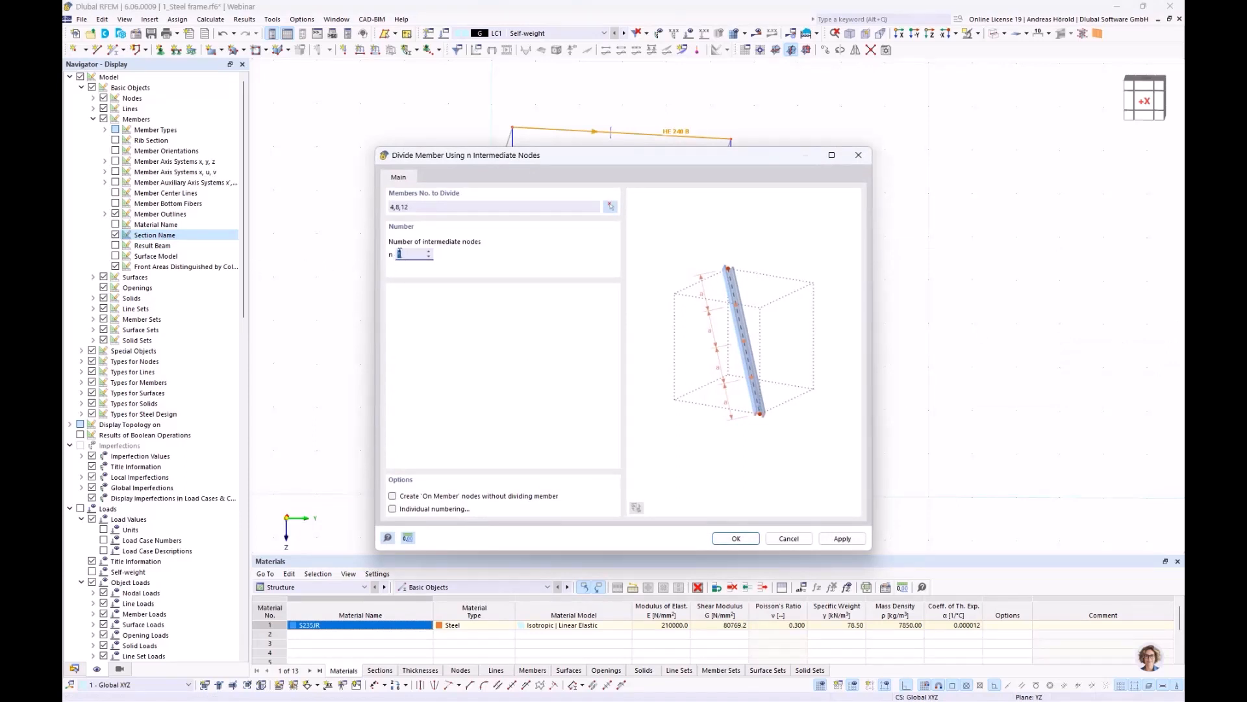
click(393, 496)
click(732, 539)
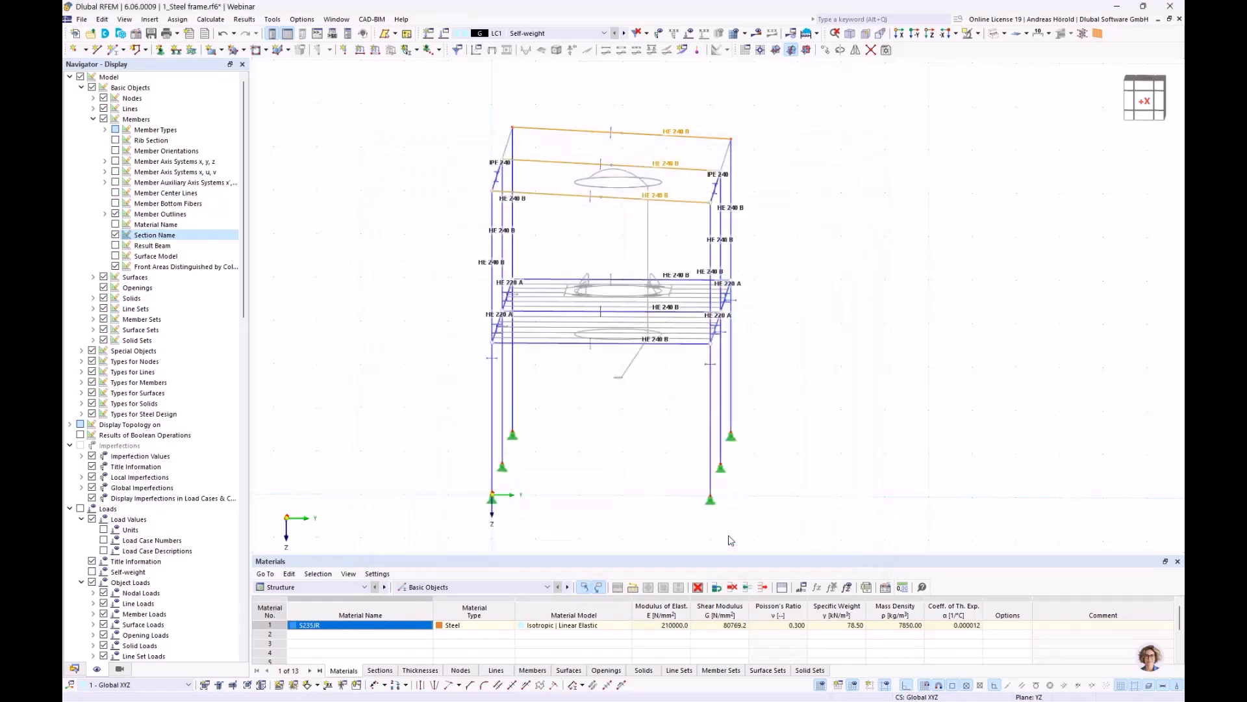
scroll(605, 226, up, 2)
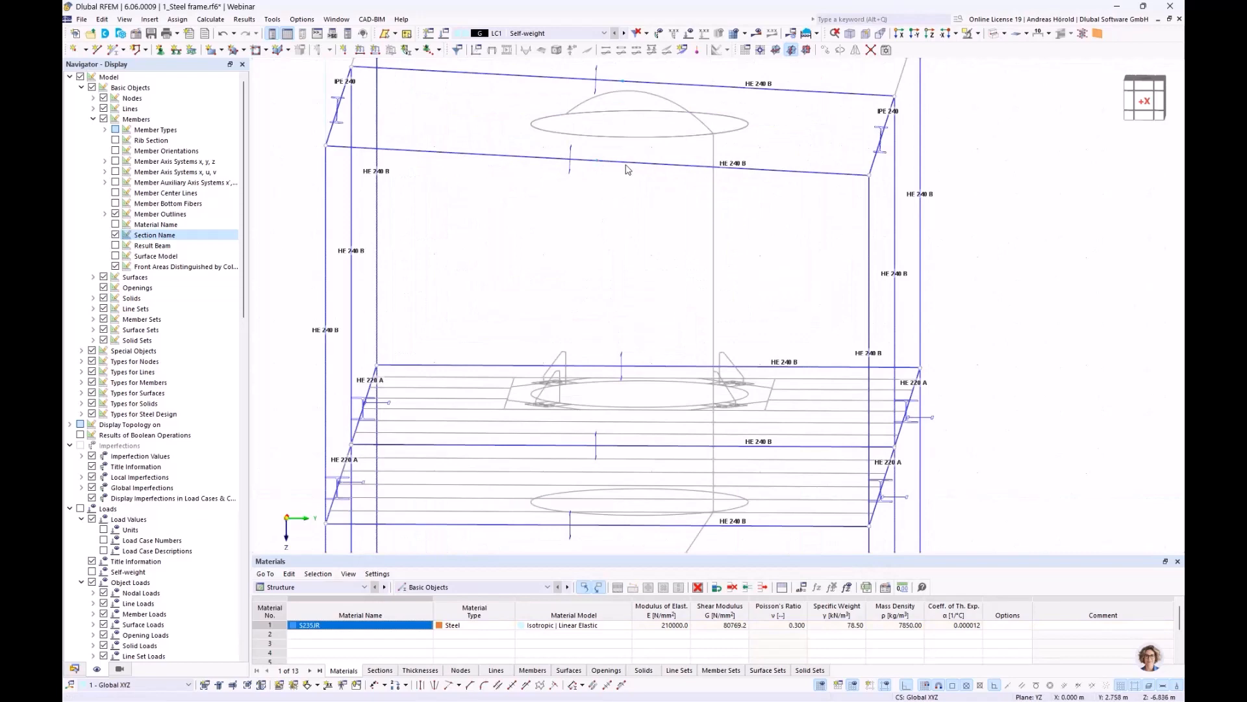
mouse_move(628, 166)
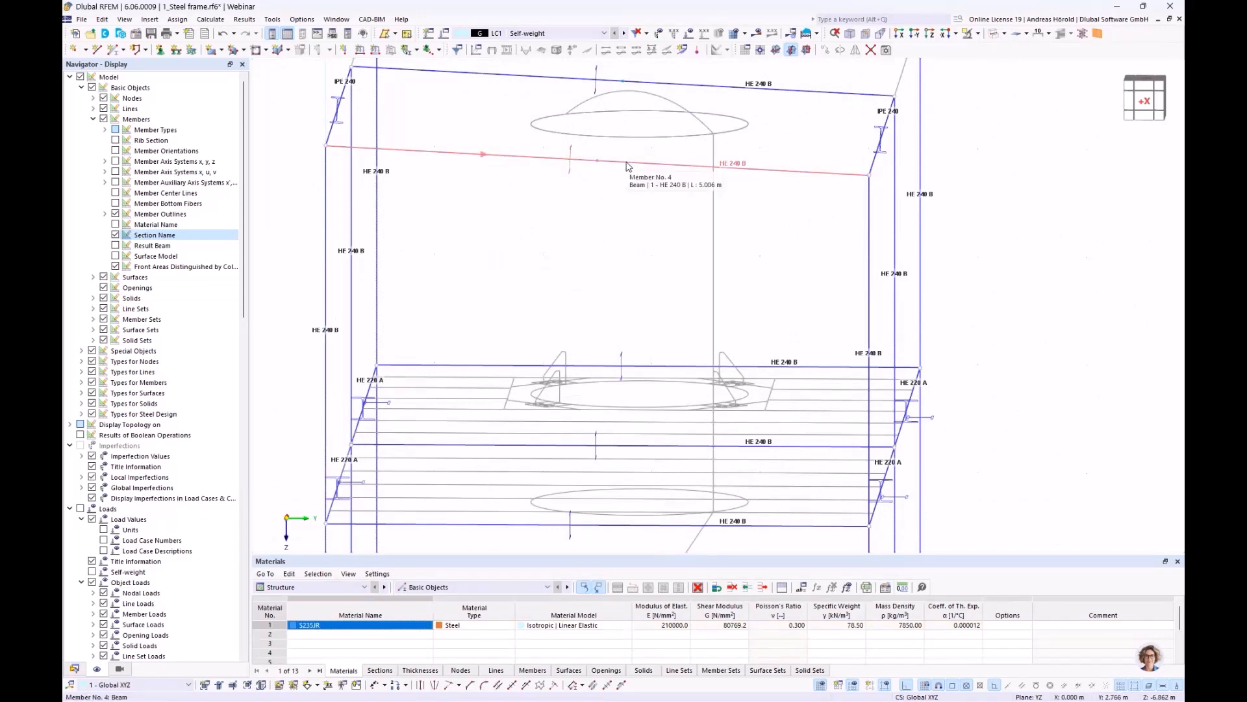
scroll(627, 168, down, 5)
Step: Copy the IPE 240 beam to the roof beams' midpoint nodes, and copy all three IPE 240 beams into the second bay
ctrl+middle_drag(854, 248, 745, 411)
scroll(721, 390, down, 1)
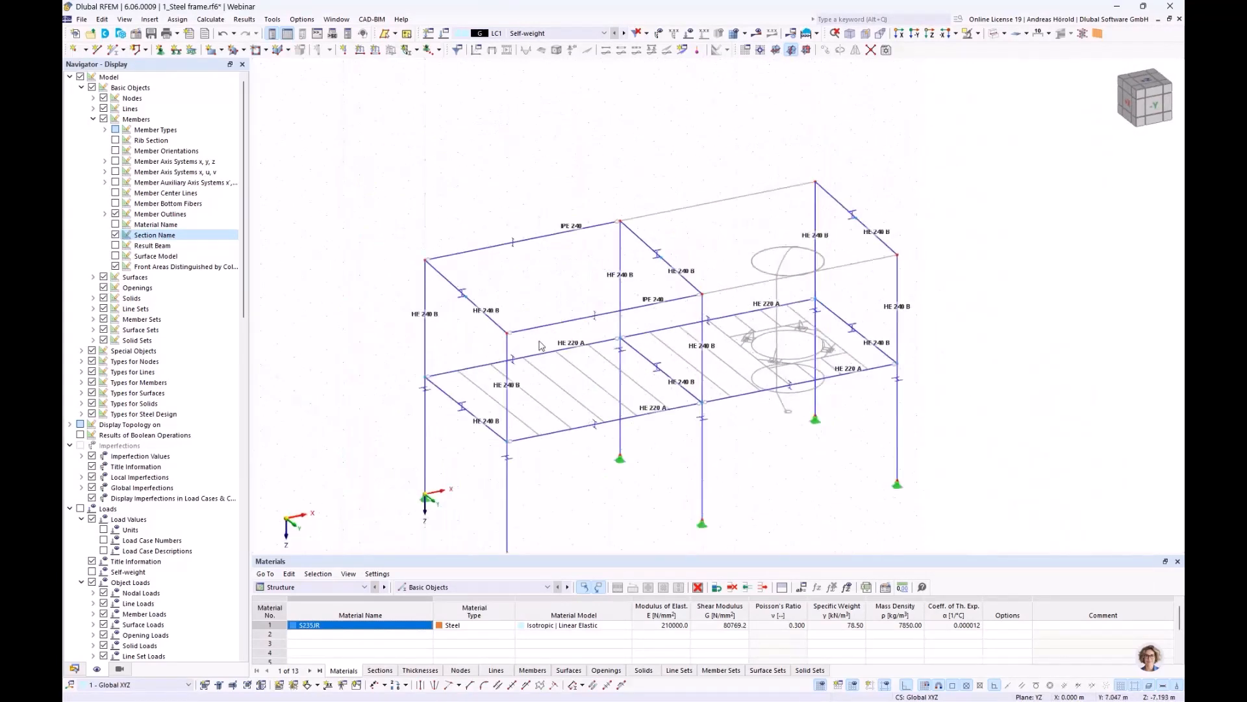
click(581, 319)
scroll(559, 306, up, 3)
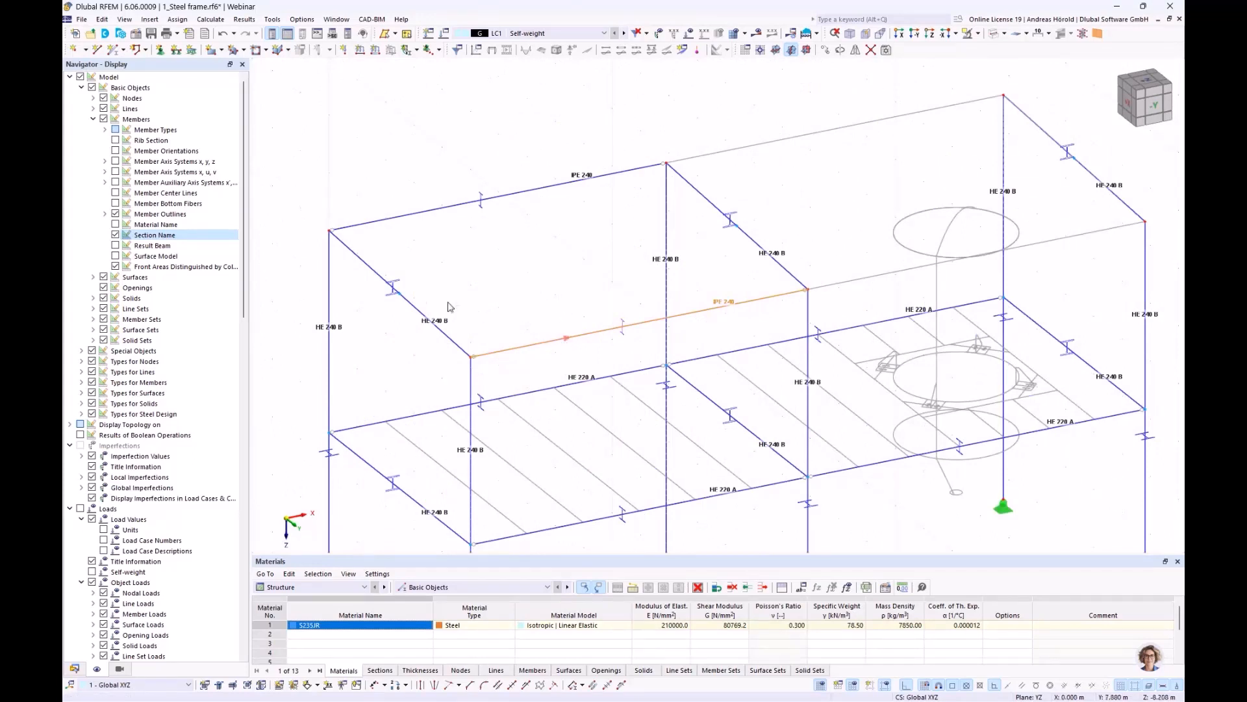
drag(554, 339, 402, 297)
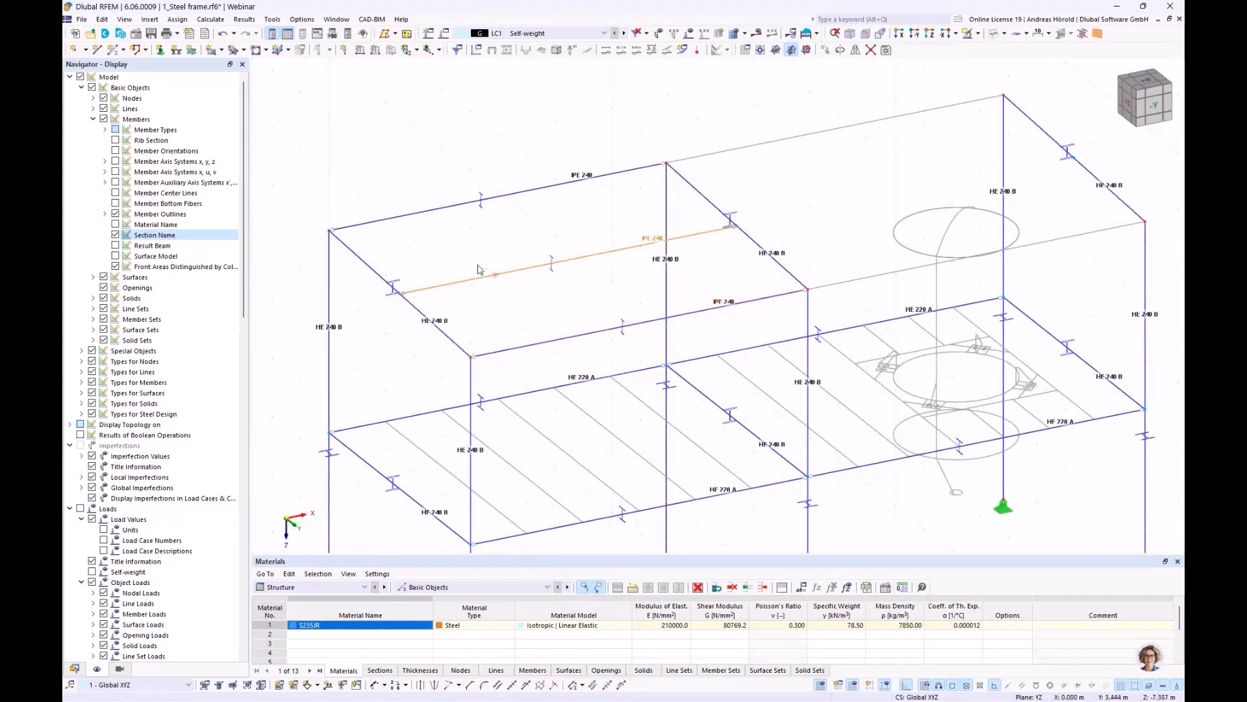
drag(600, 137, 518, 361)
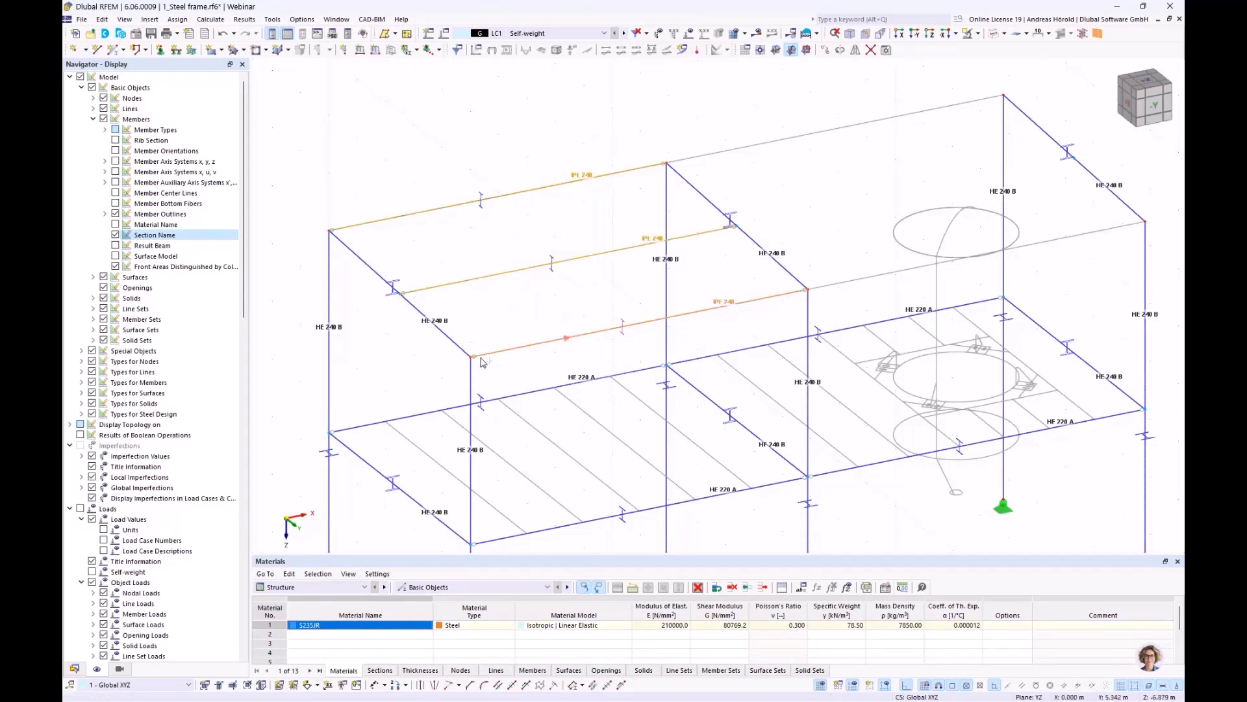
drag(699, 320, 810, 293)
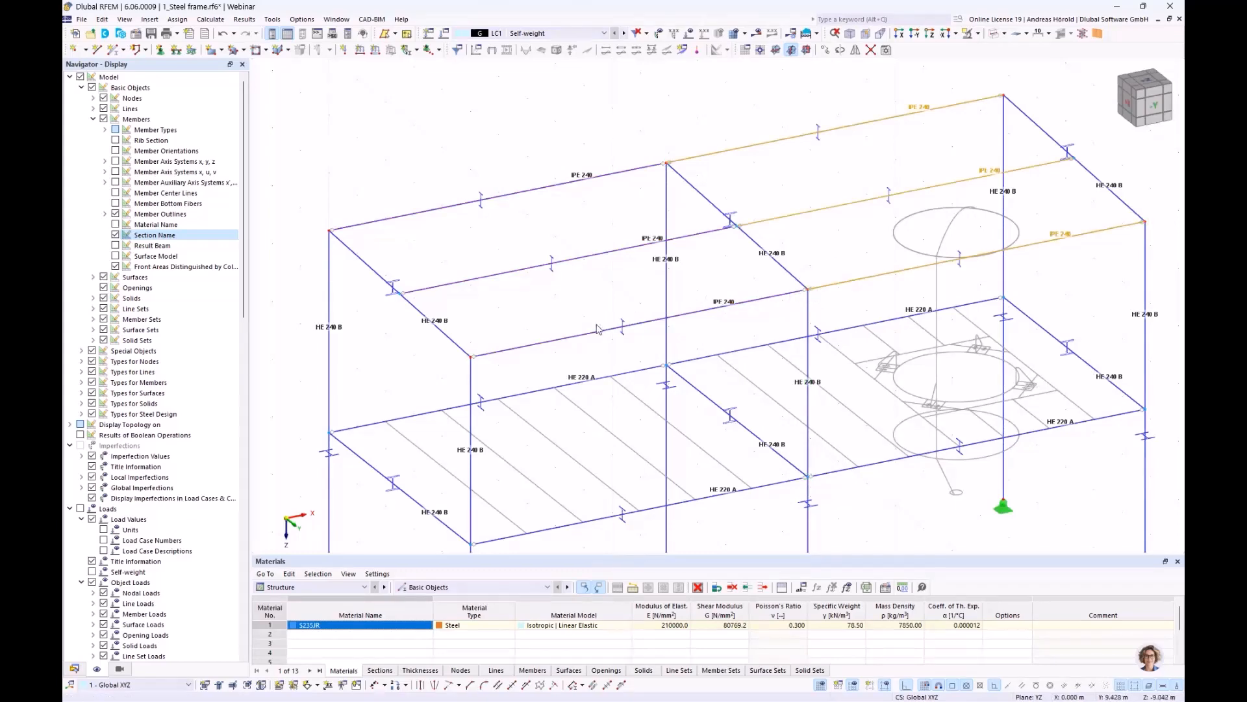
Step: Restrict visibility to the intermediate floor's members and their related objects, and view them in Z-direction
scroll(598, 326, down, 2)
ctrl+middle_drag(623, 367, 565, 312)
click(397, 413)
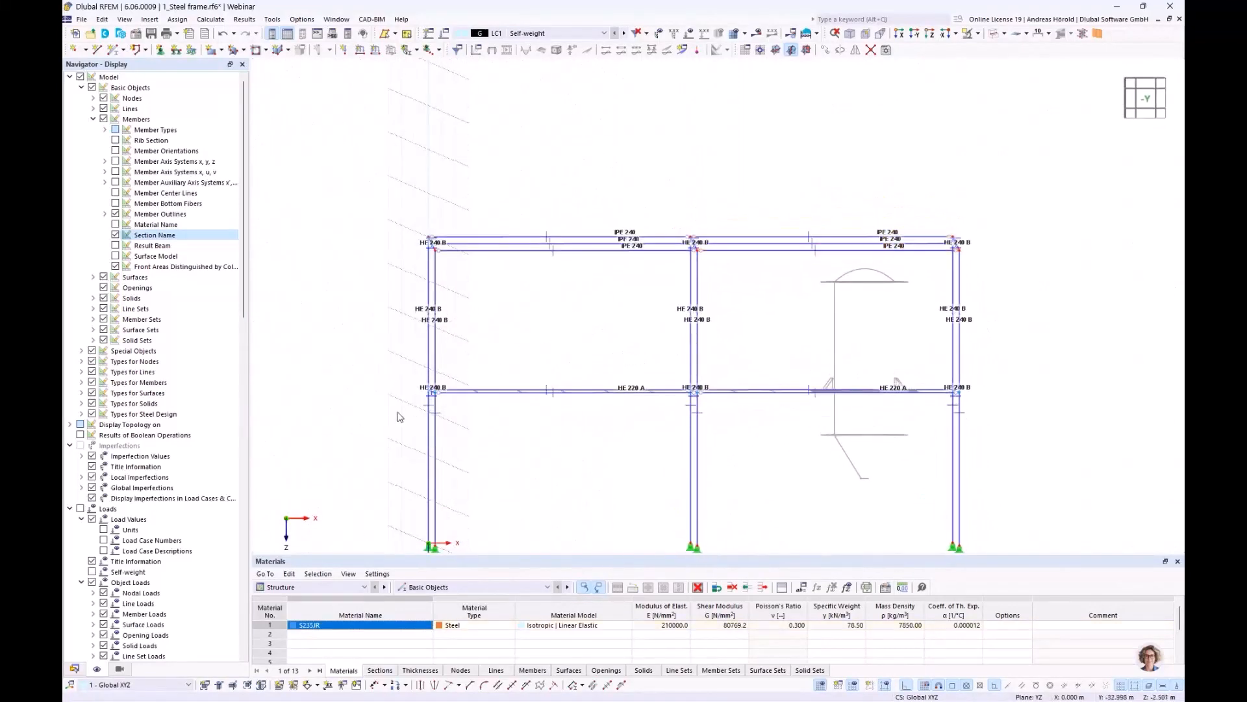
drag(373, 412, 1016, 361)
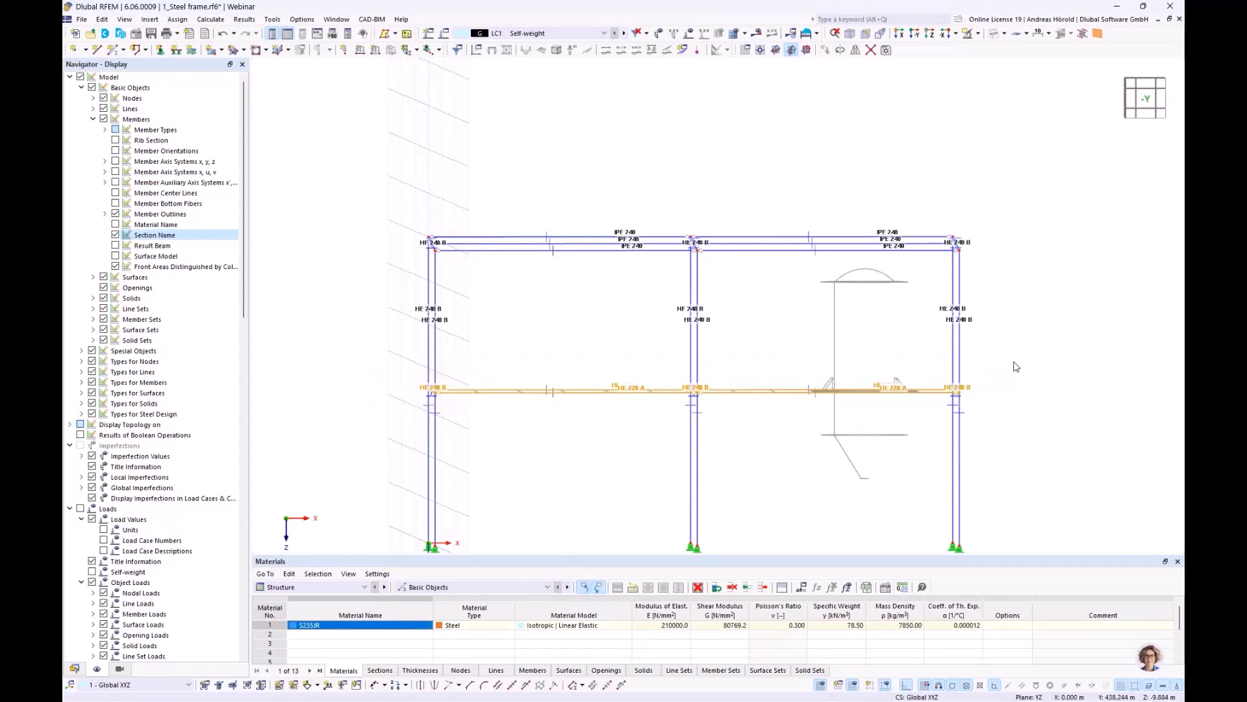
click(979, 36)
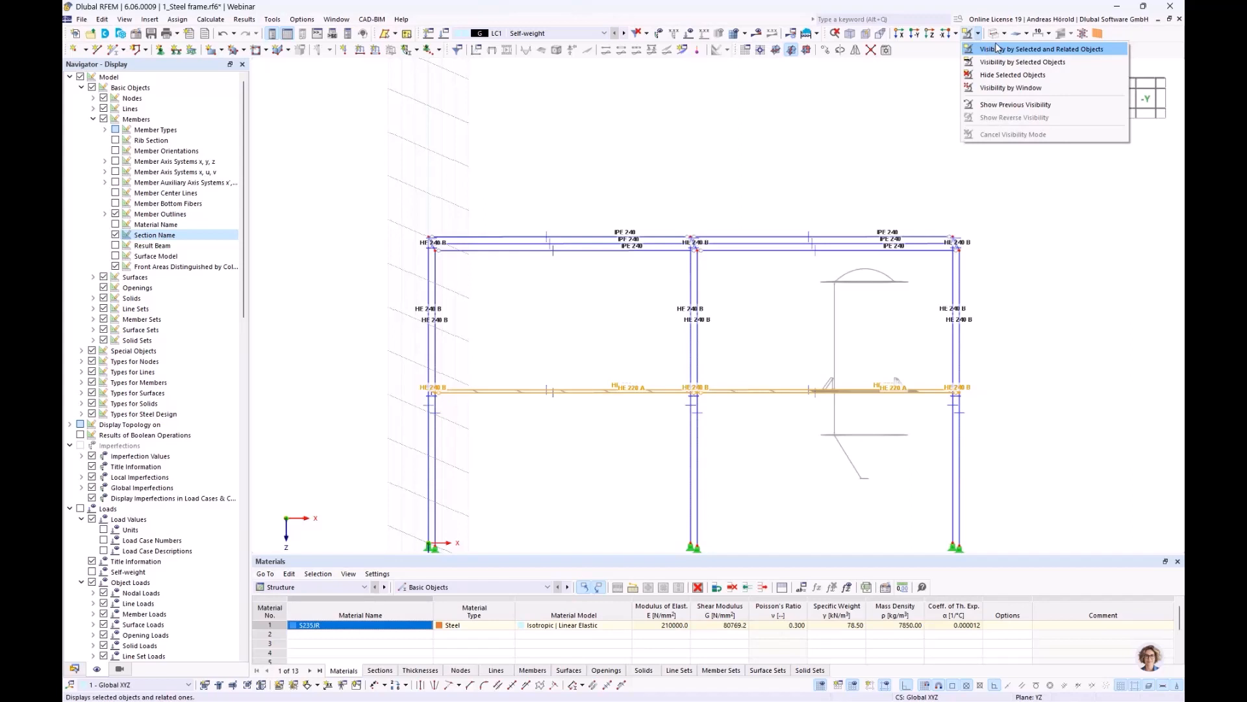
click(997, 48)
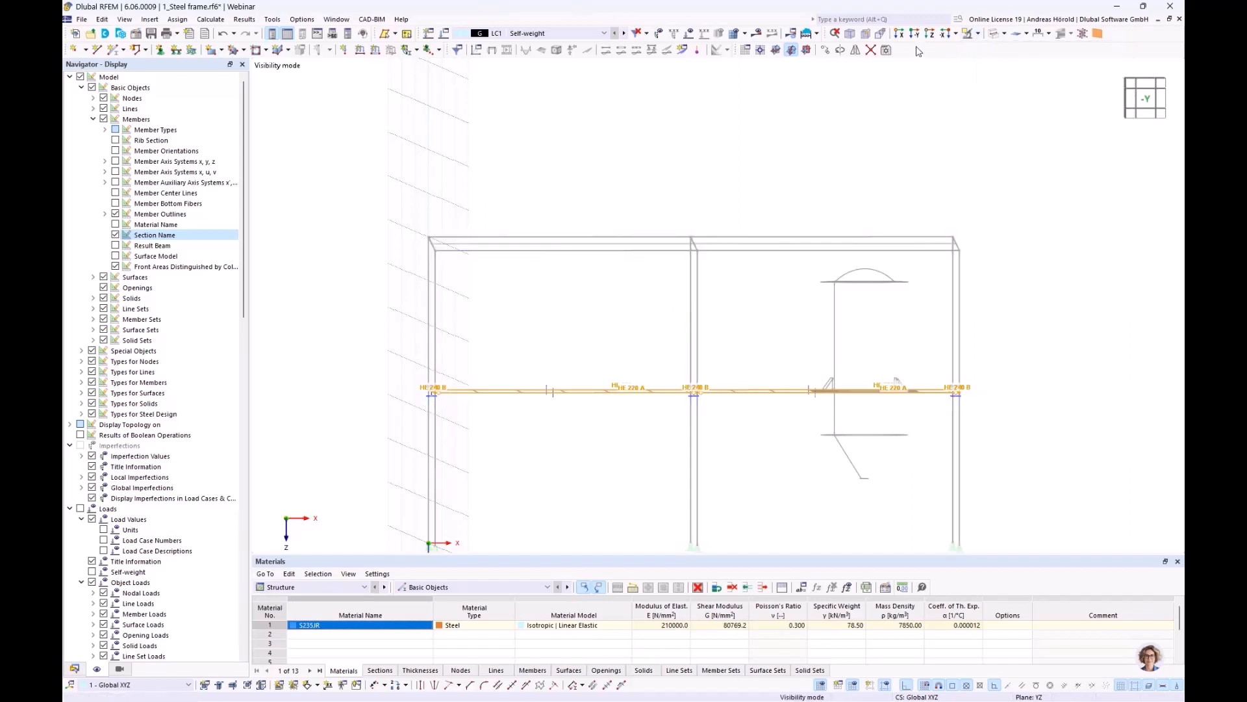
click(931, 35)
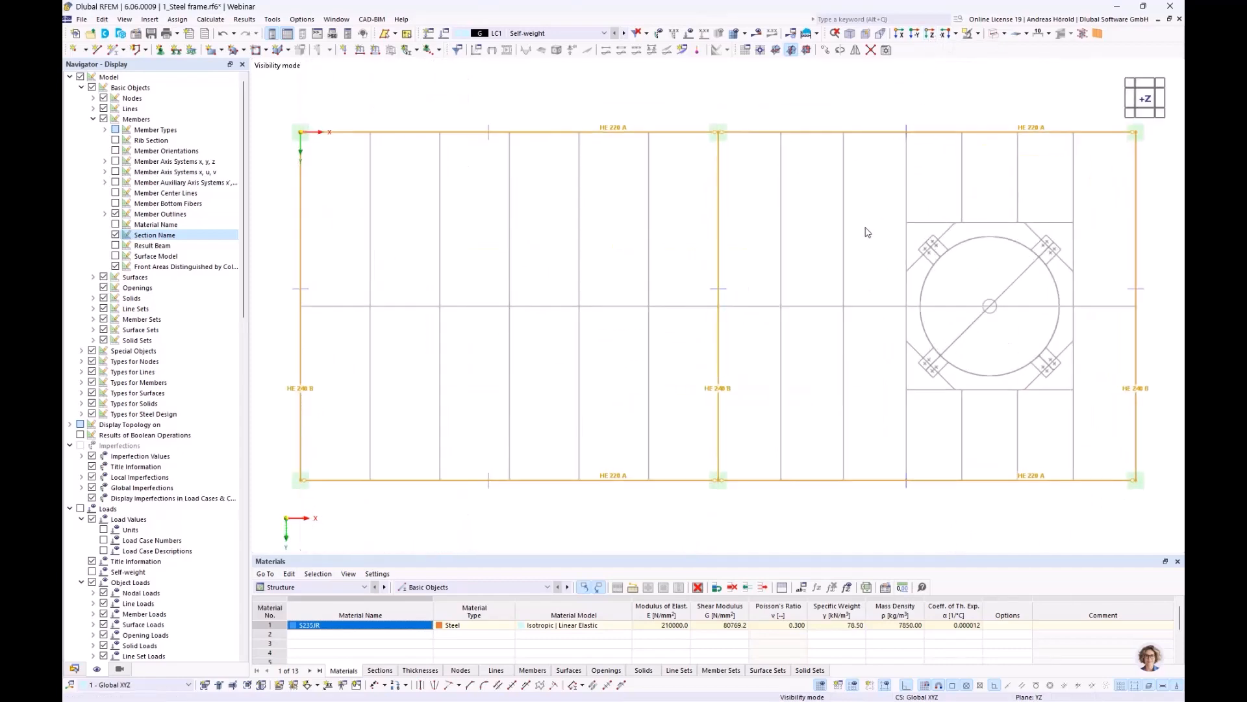
Step: Turn off the display of hidden objects in the background
scroll(868, 232, down, 1)
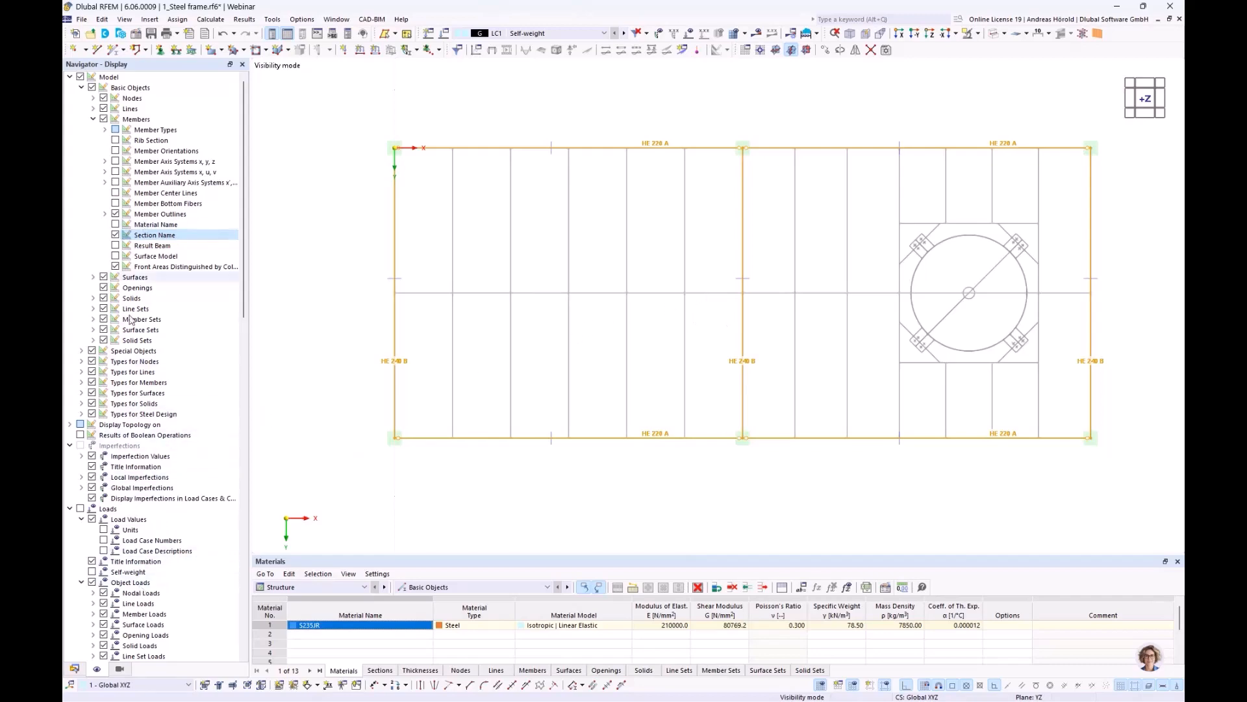
scroll(130, 319, down, 20)
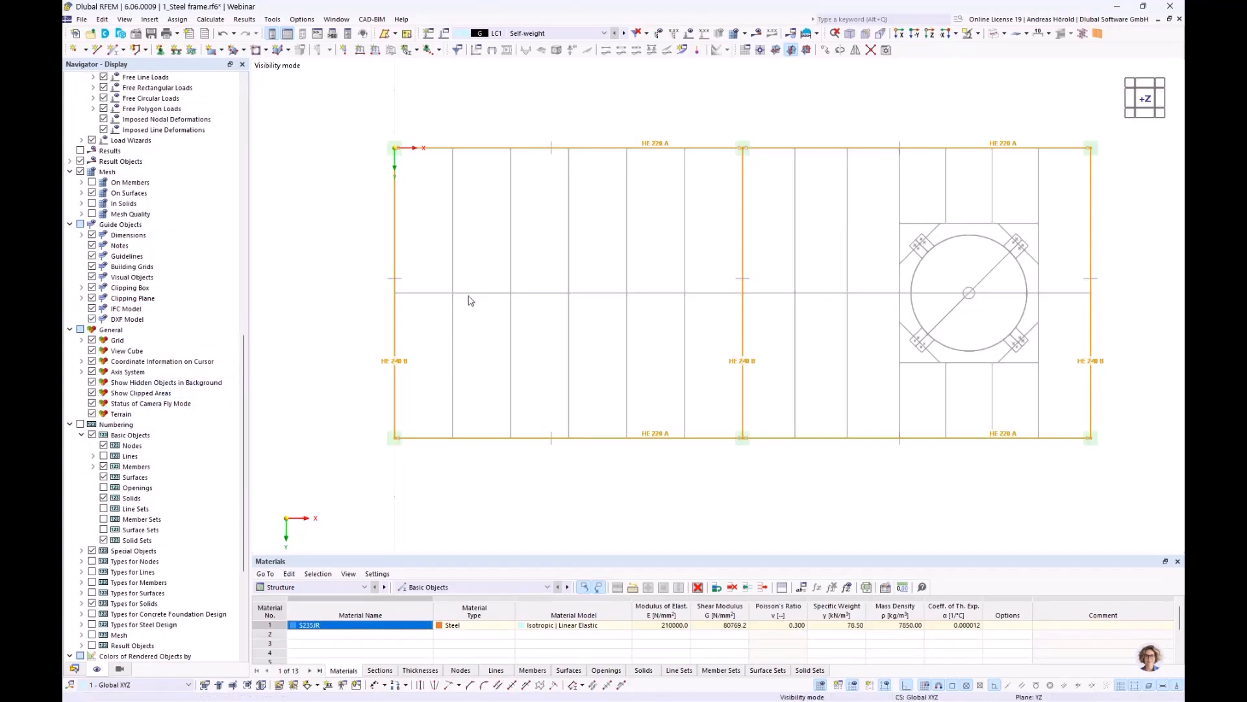
click(91, 382)
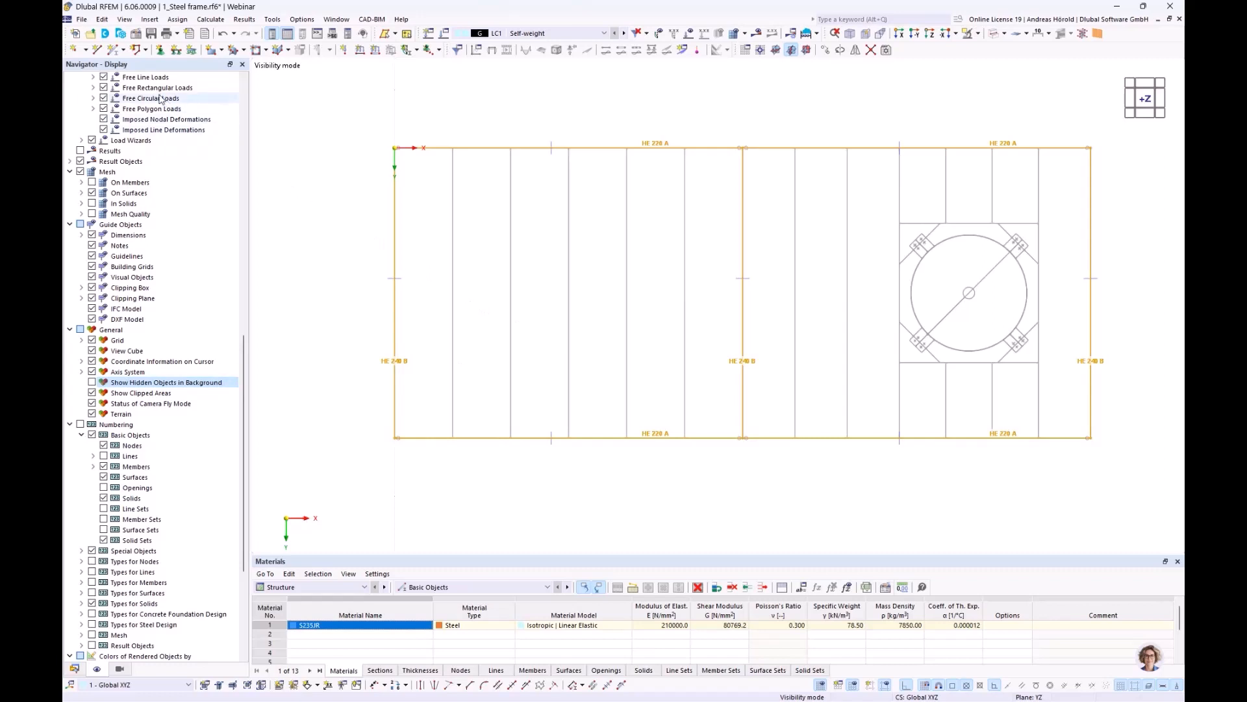
Step: Start a new single beam member and assign it the standardized IPE 160 section in S235JR from the library
click(112, 52)
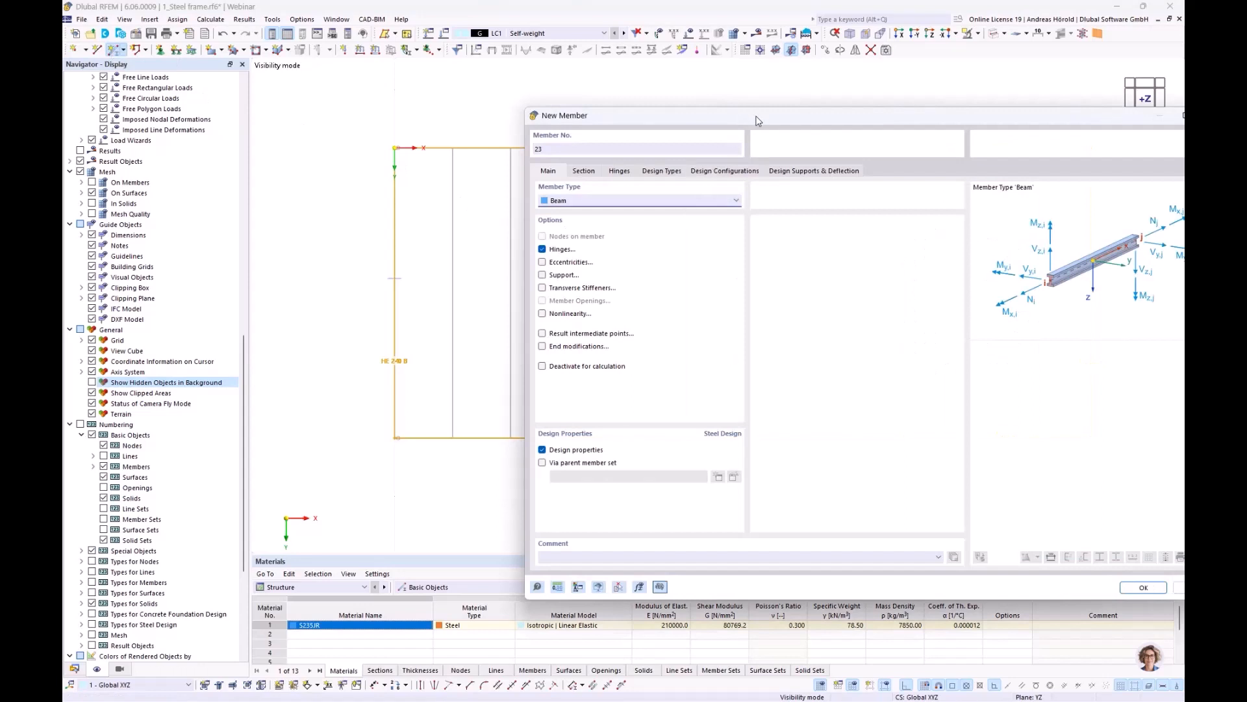
drag(685, 117, 529, 106)
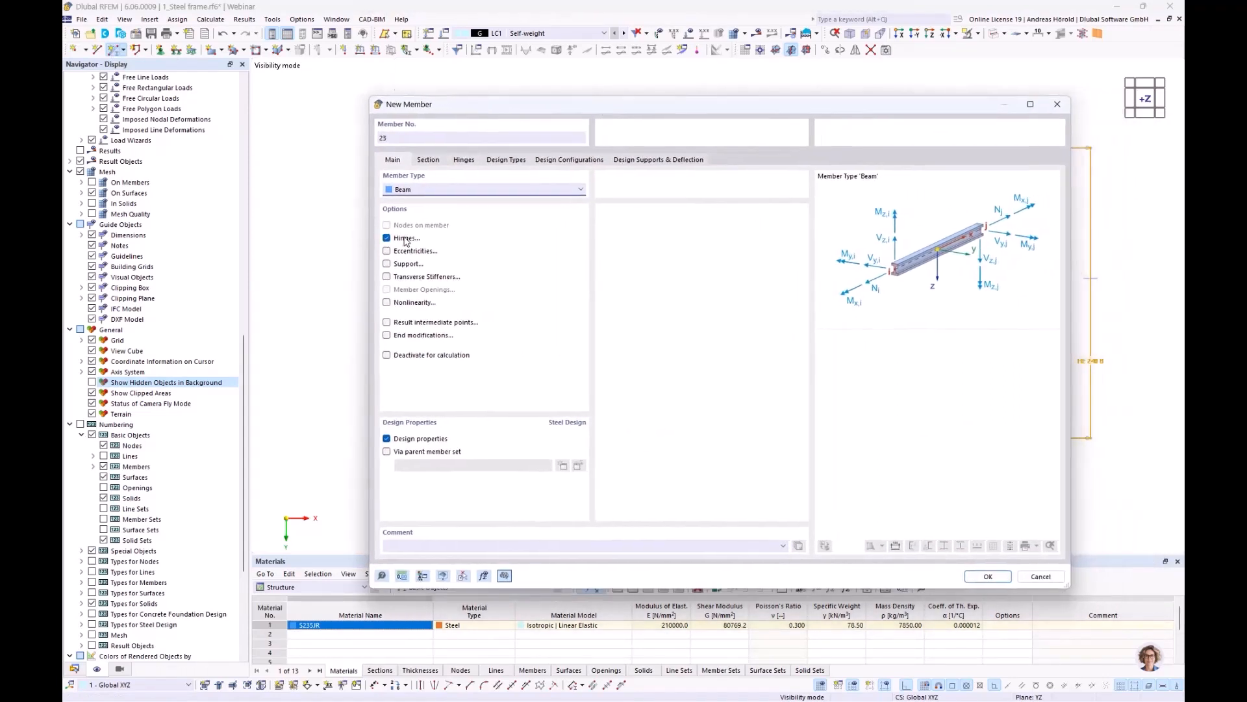
click(428, 161)
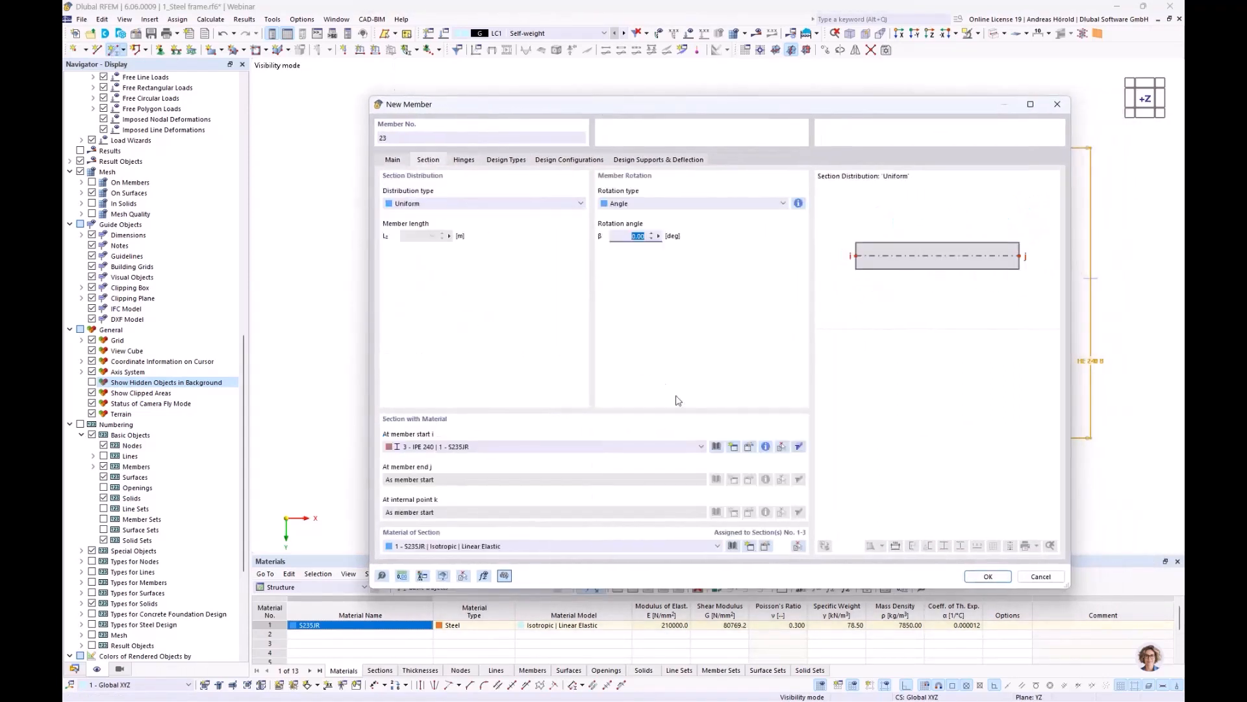
click(717, 447)
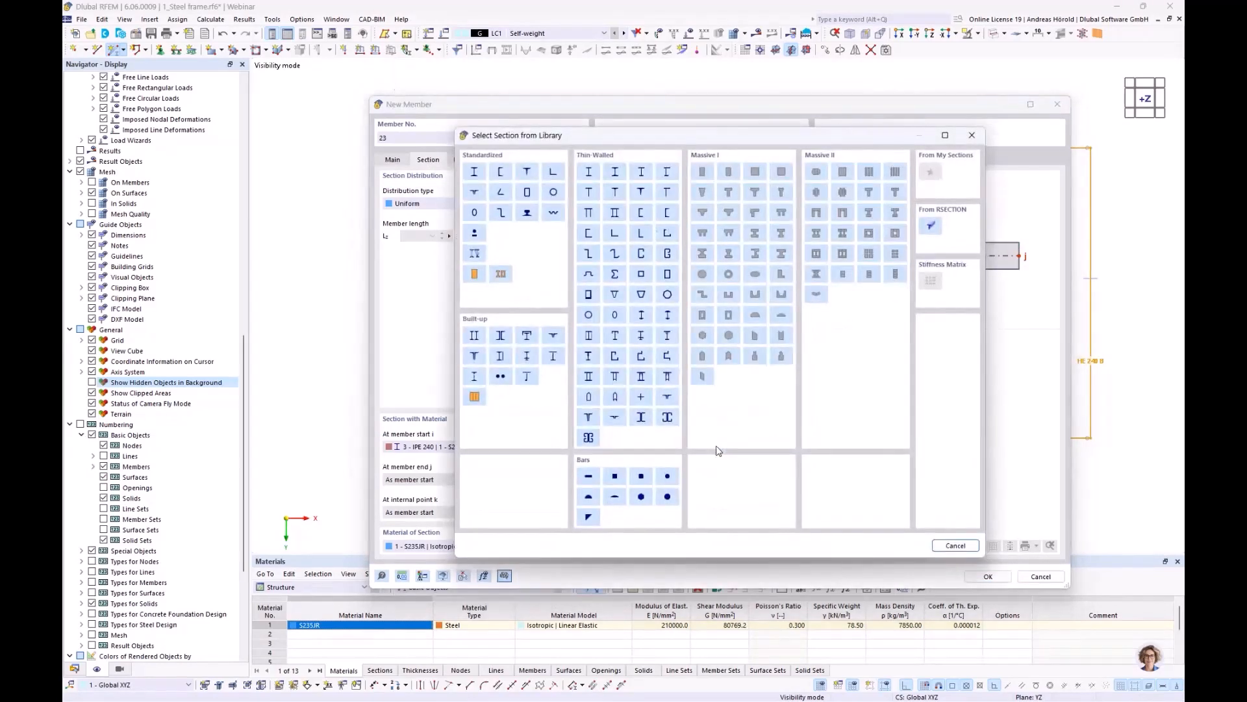
click(473, 172)
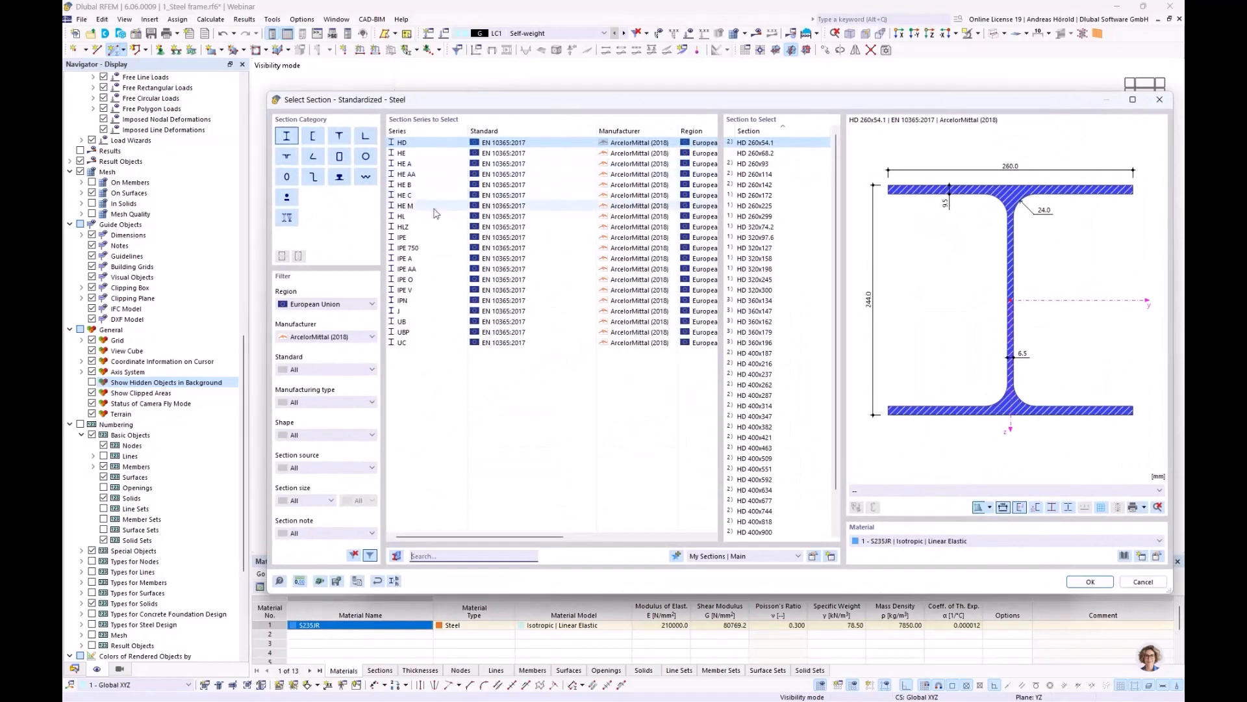
click(423, 238)
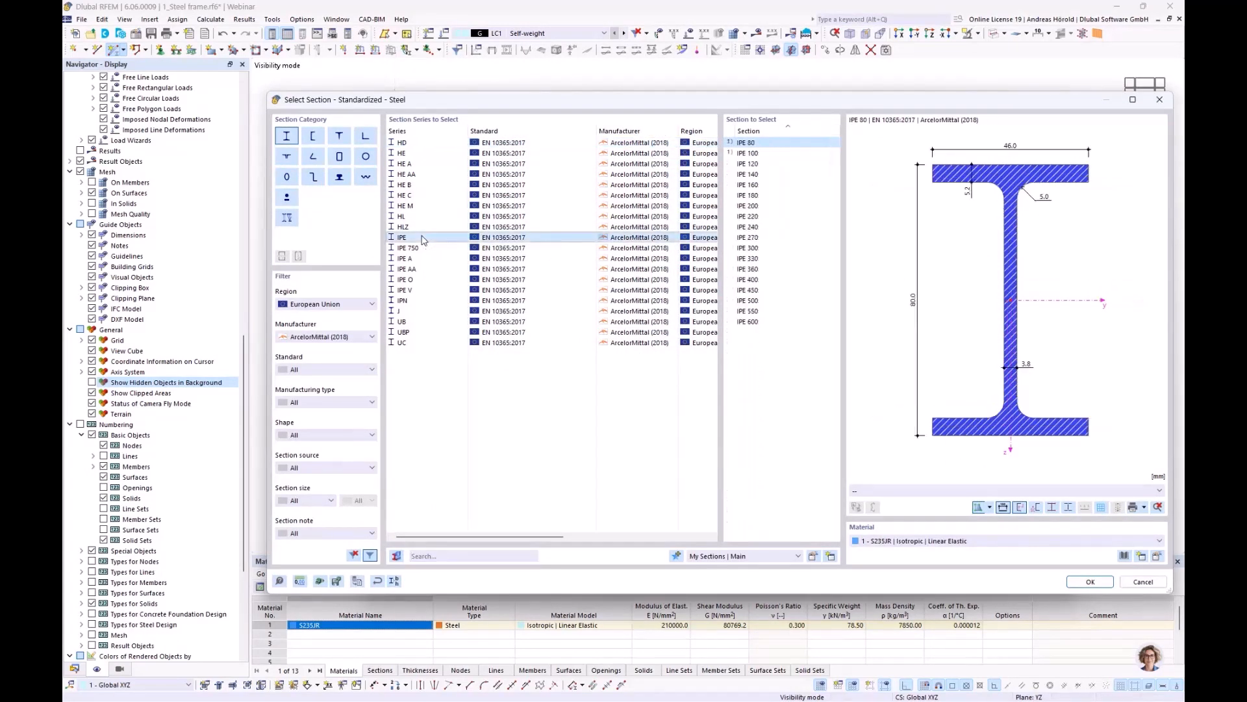
click(743, 185)
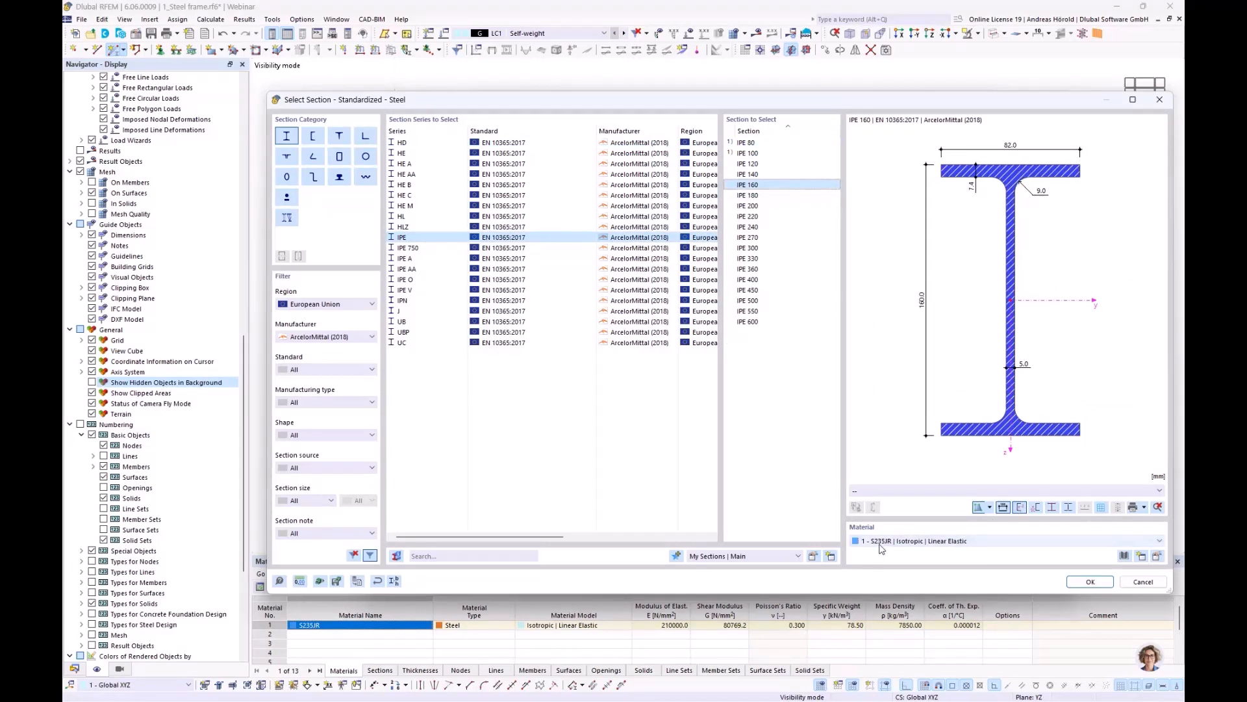
click(1090, 582)
click(987, 577)
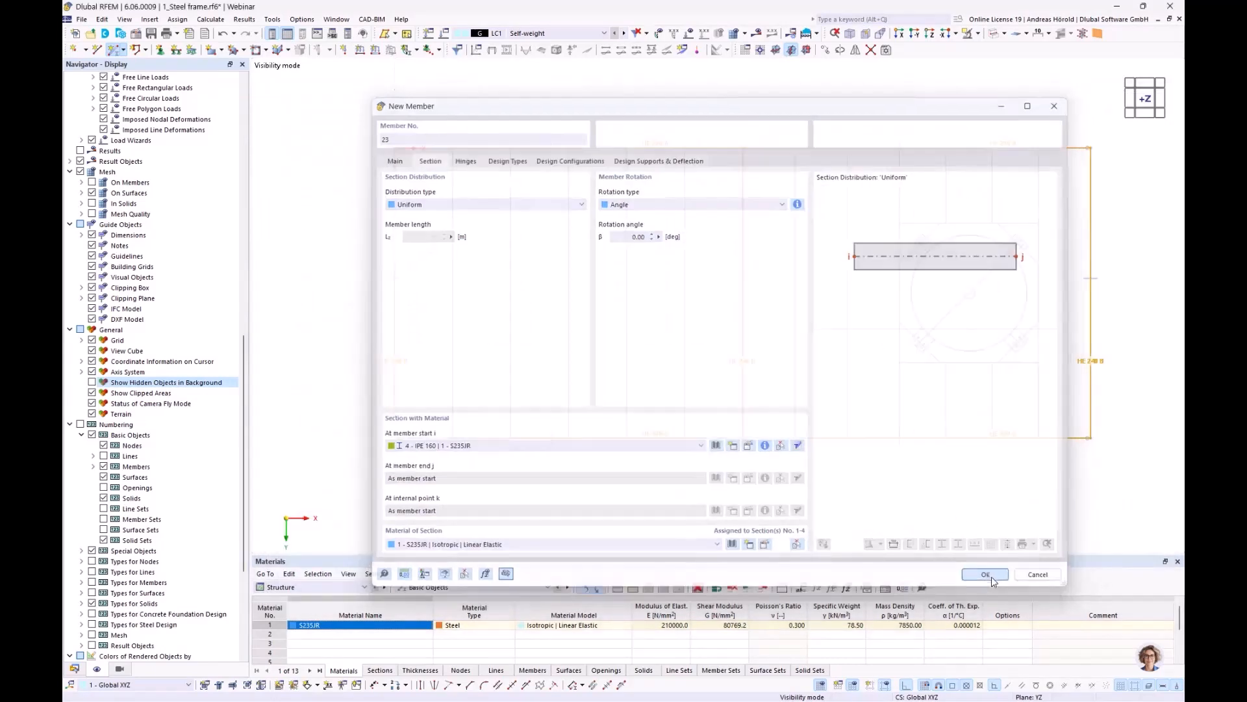
Step: Draw five IPE 160 secondary beams along the DXF lines in the first bay, spanning between the two HE 220 A edge beams
click(453, 437)
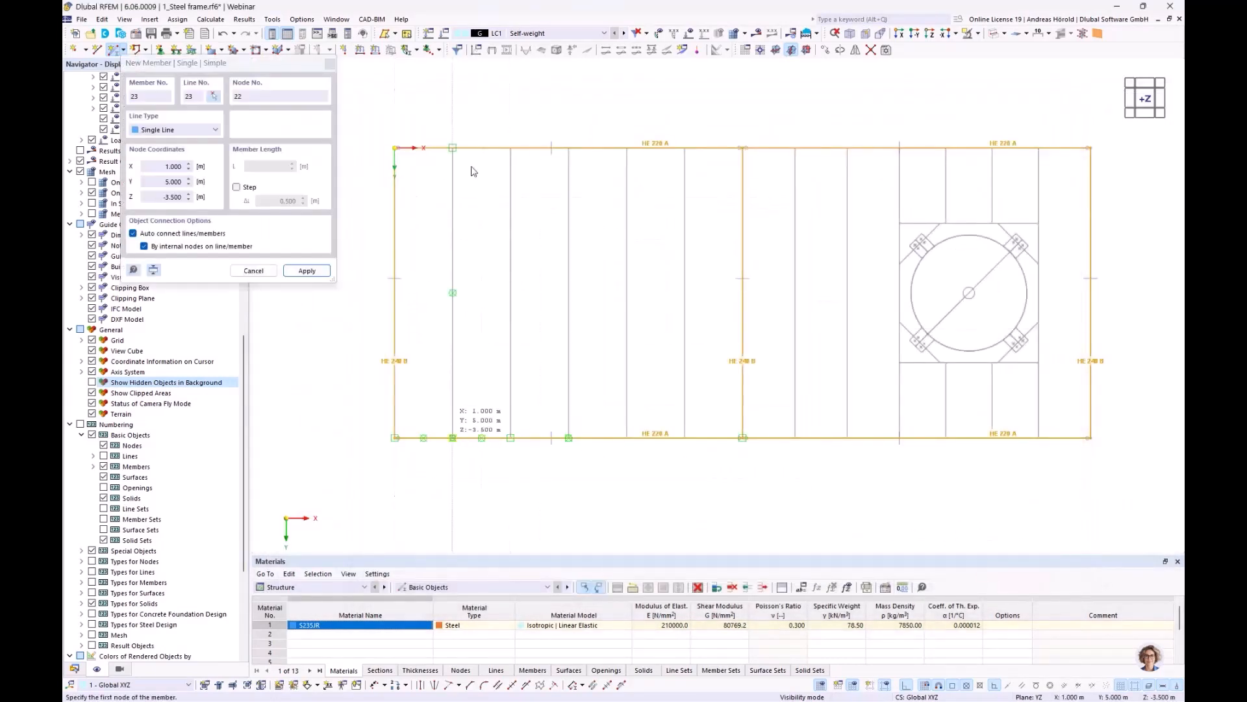
click(453, 149)
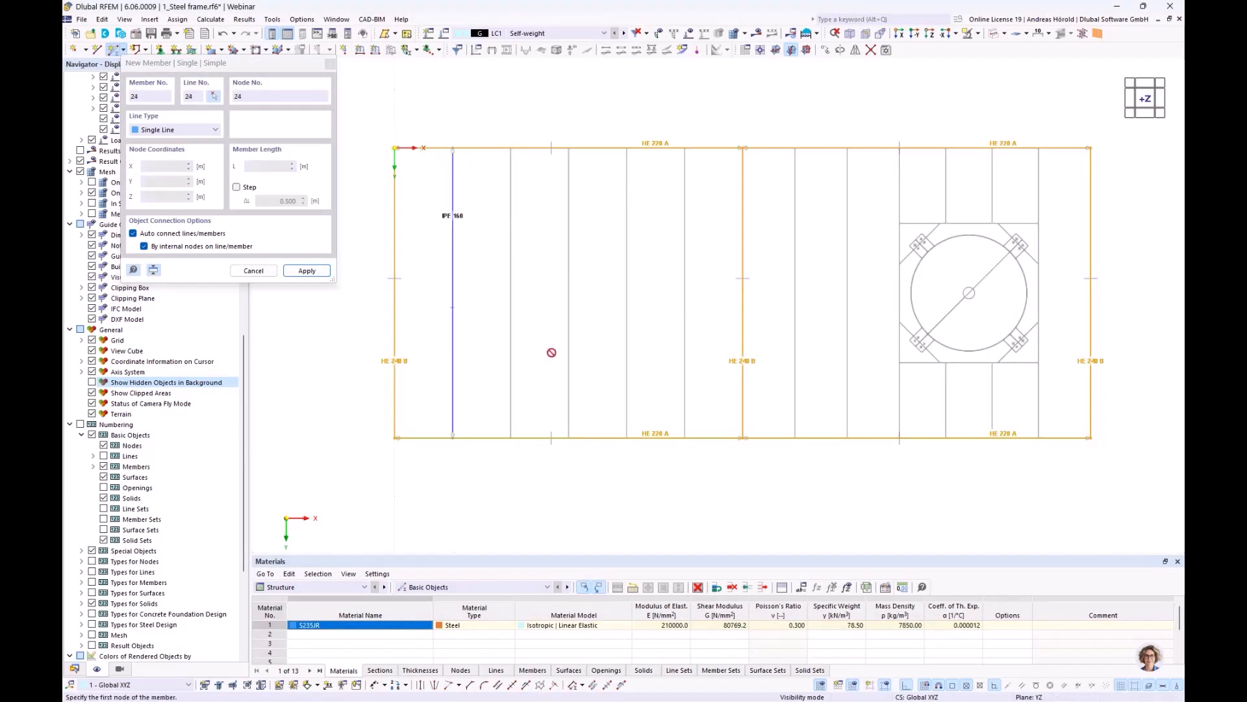
click(511, 437)
click(506, 150)
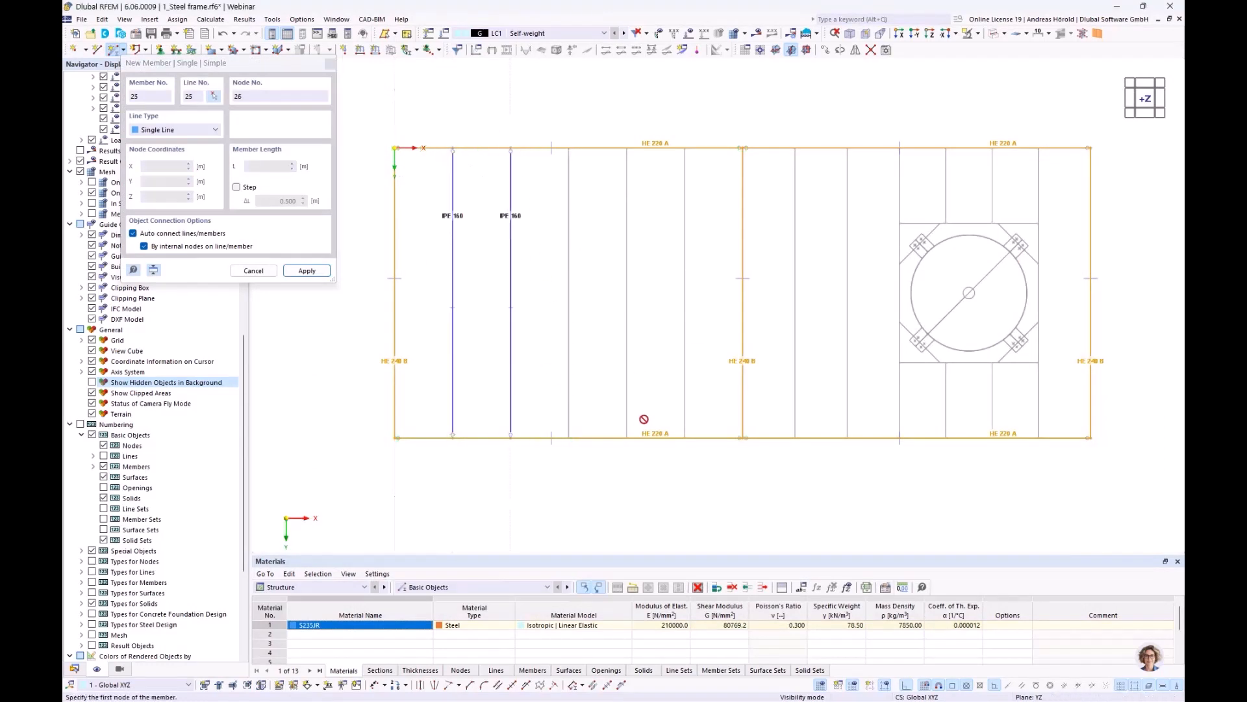
click(569, 435)
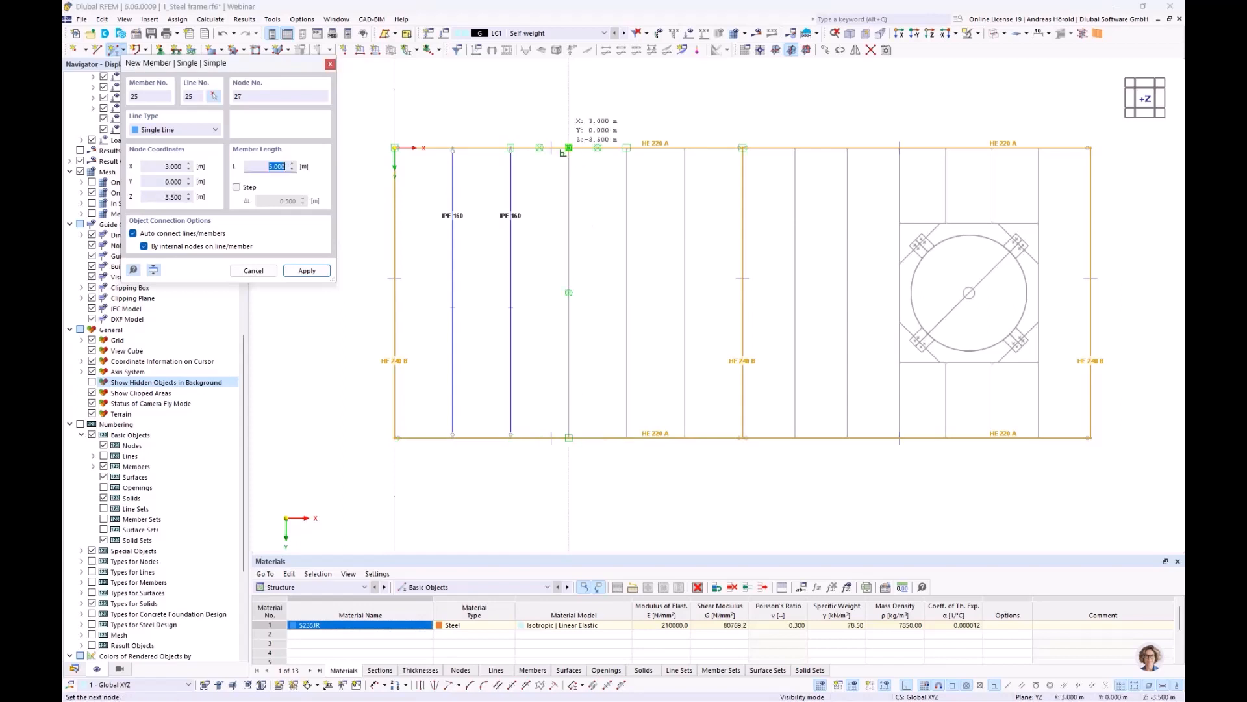
click(569, 149)
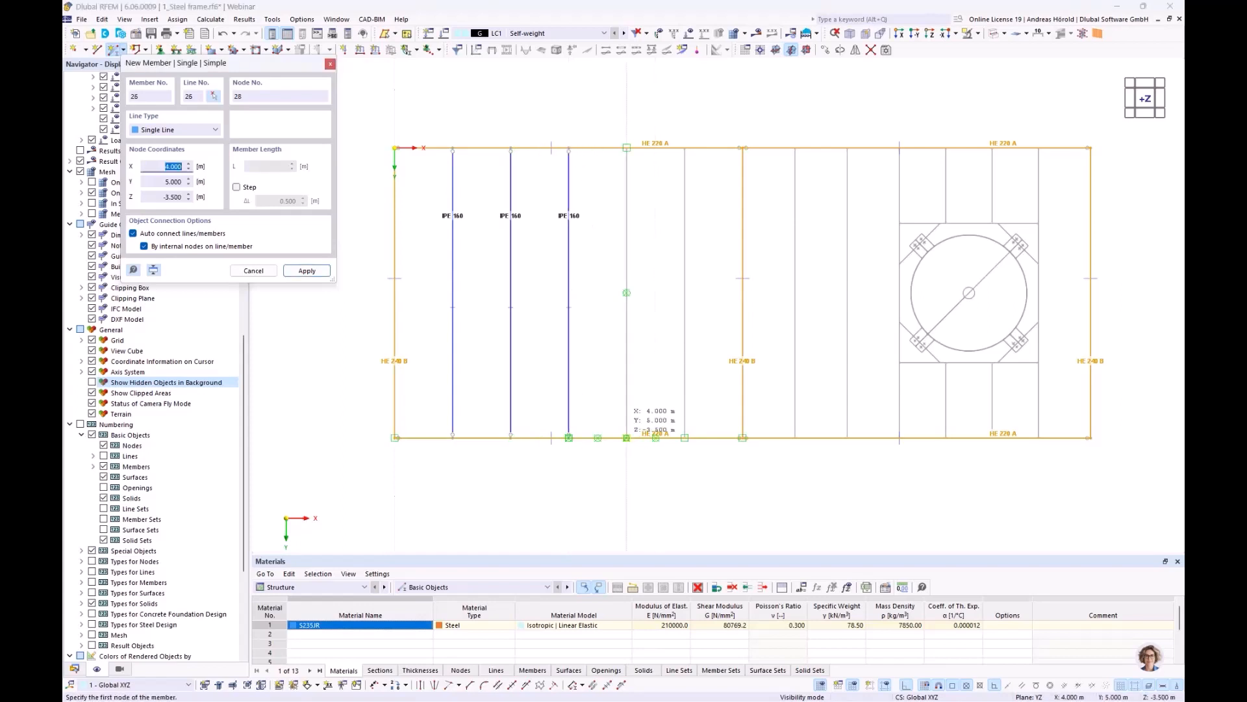
click(626, 148)
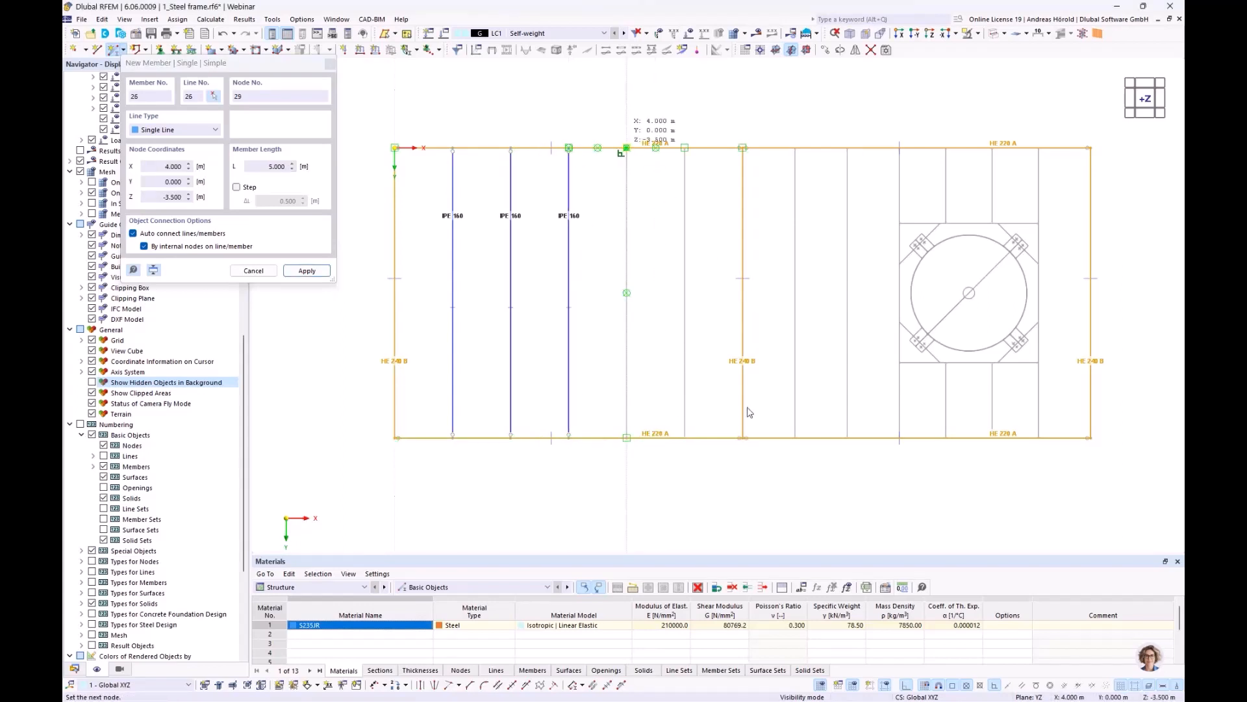
click(626, 436)
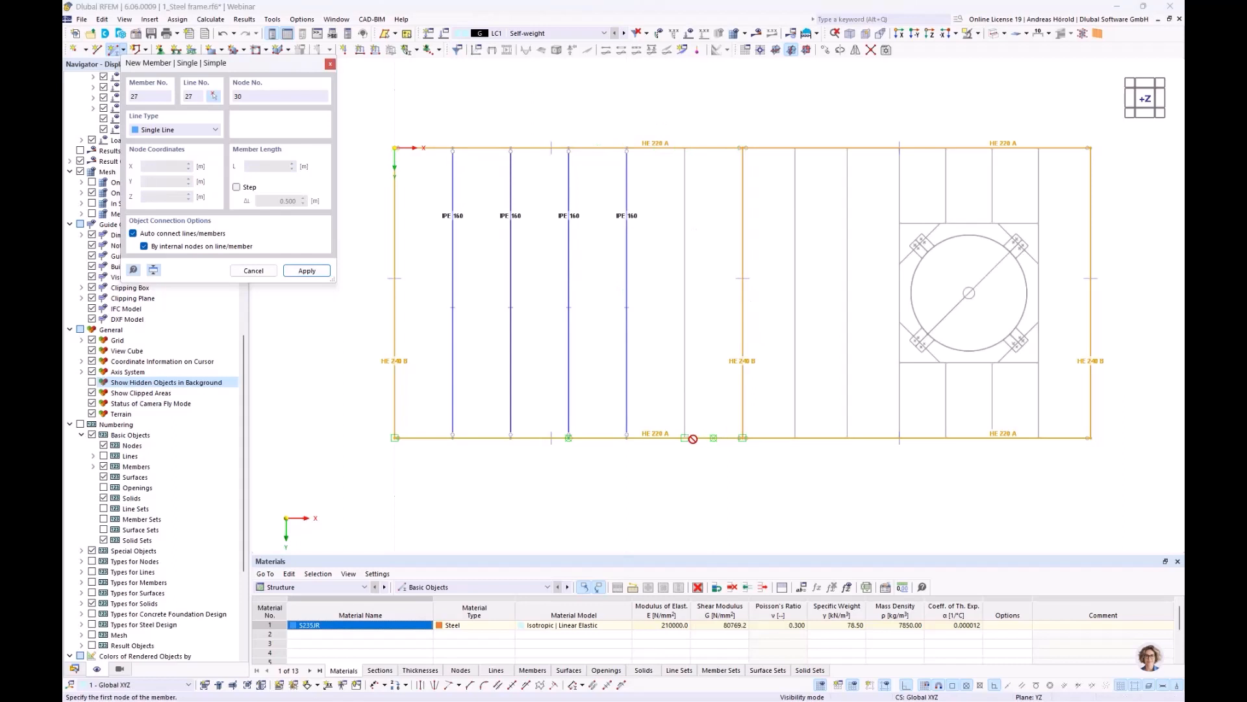
click(685, 148)
click(684, 437)
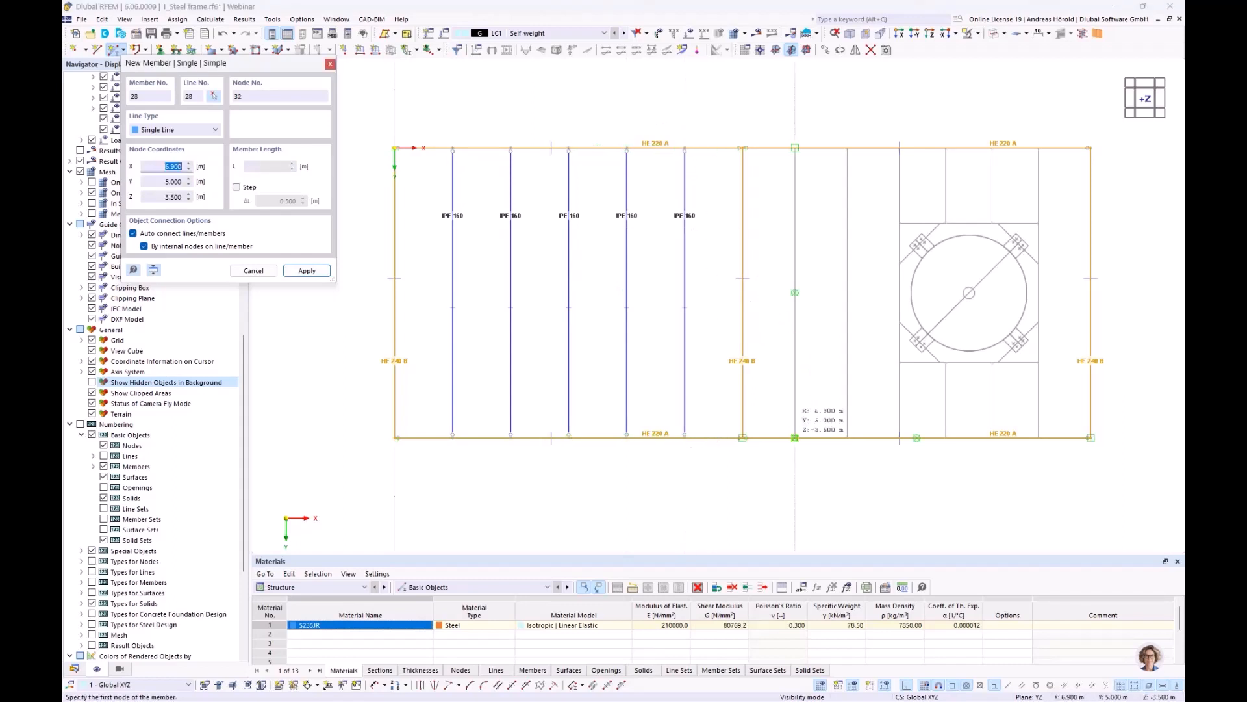
Step: Draw two IPE 160 secondary beams along the first two DXF lines of the second bay, and end member placement
click(794, 148)
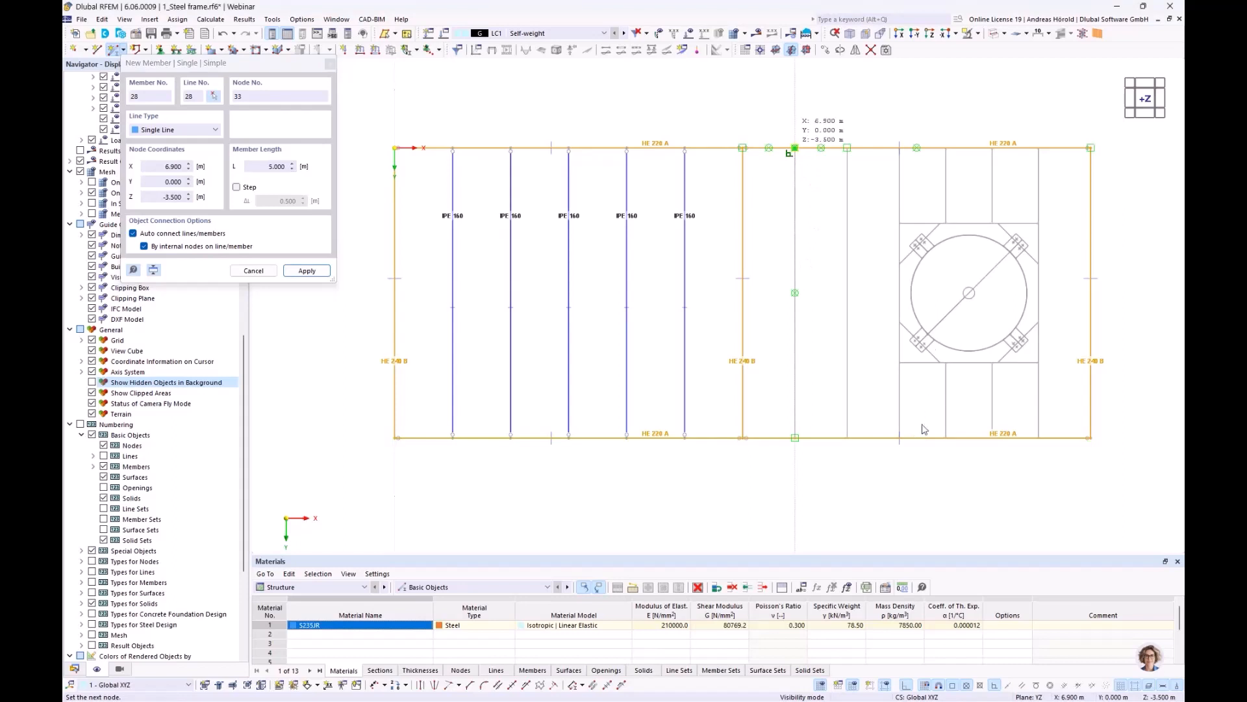
click(795, 437)
click(847, 437)
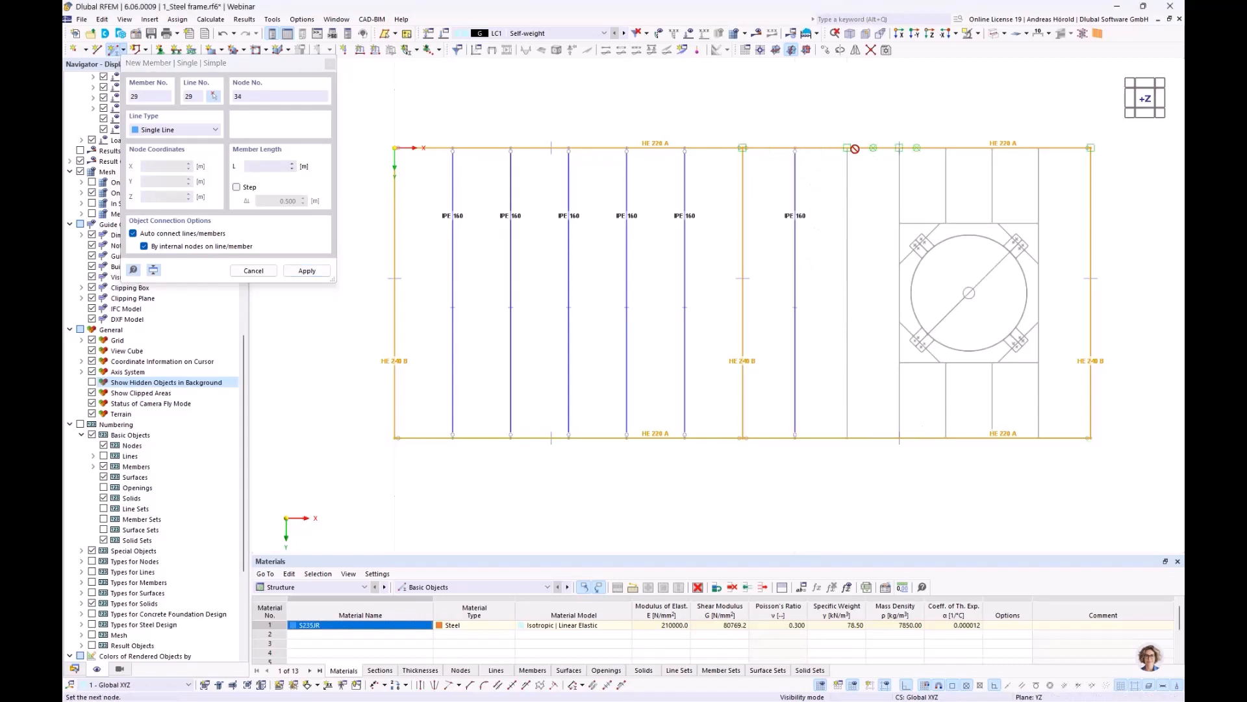
click(874, 299)
key(Escape)
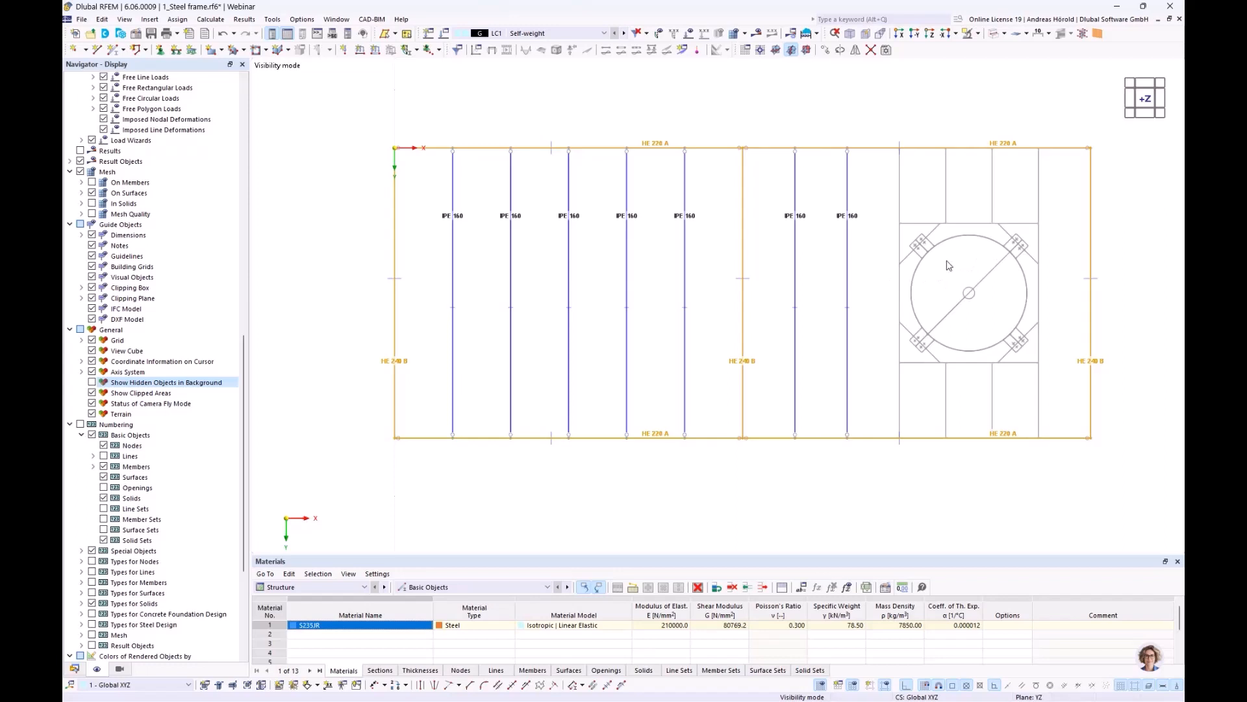
Step: Start another new beam member and assign it the standardized HE 200 A section in S235JR from the library
click(113, 50)
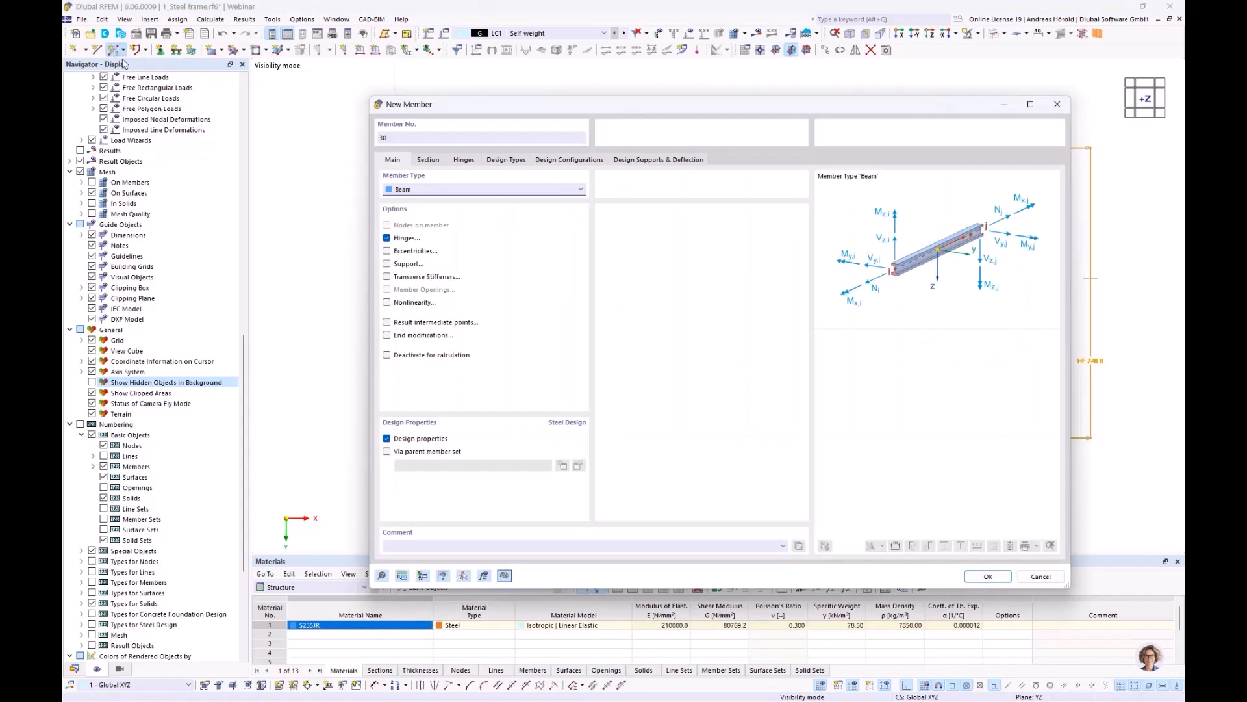
click(423, 160)
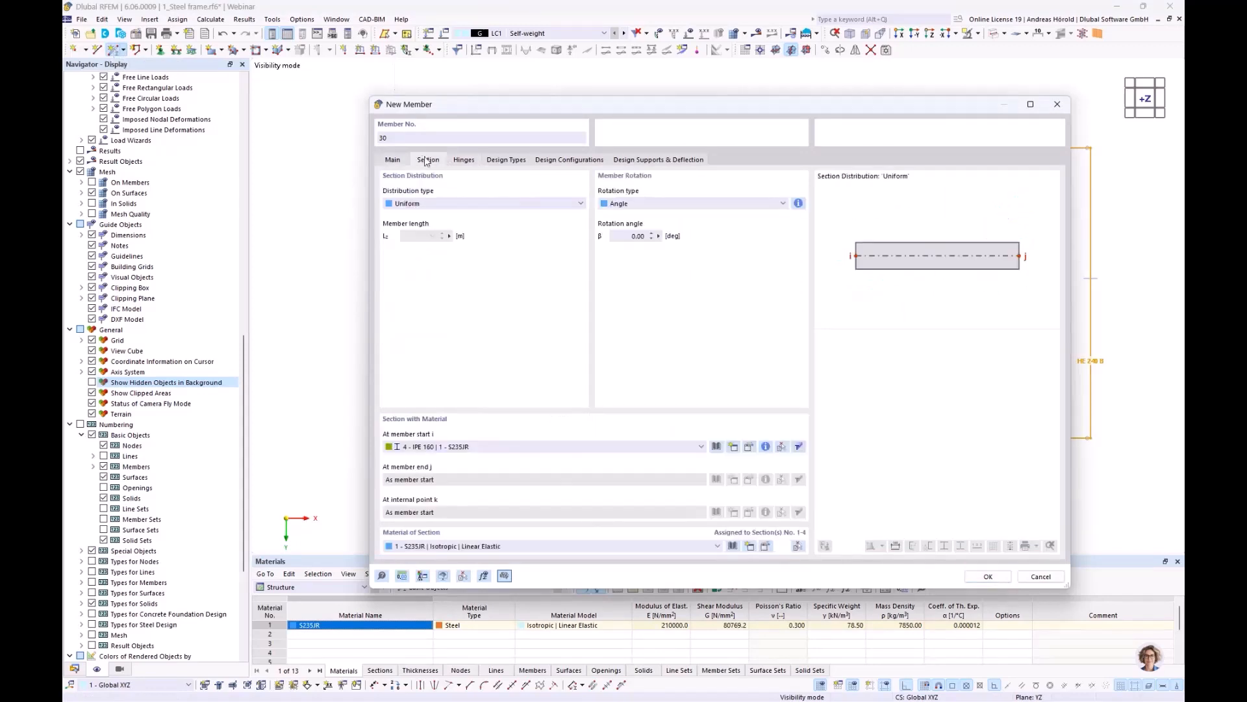
click(715, 447)
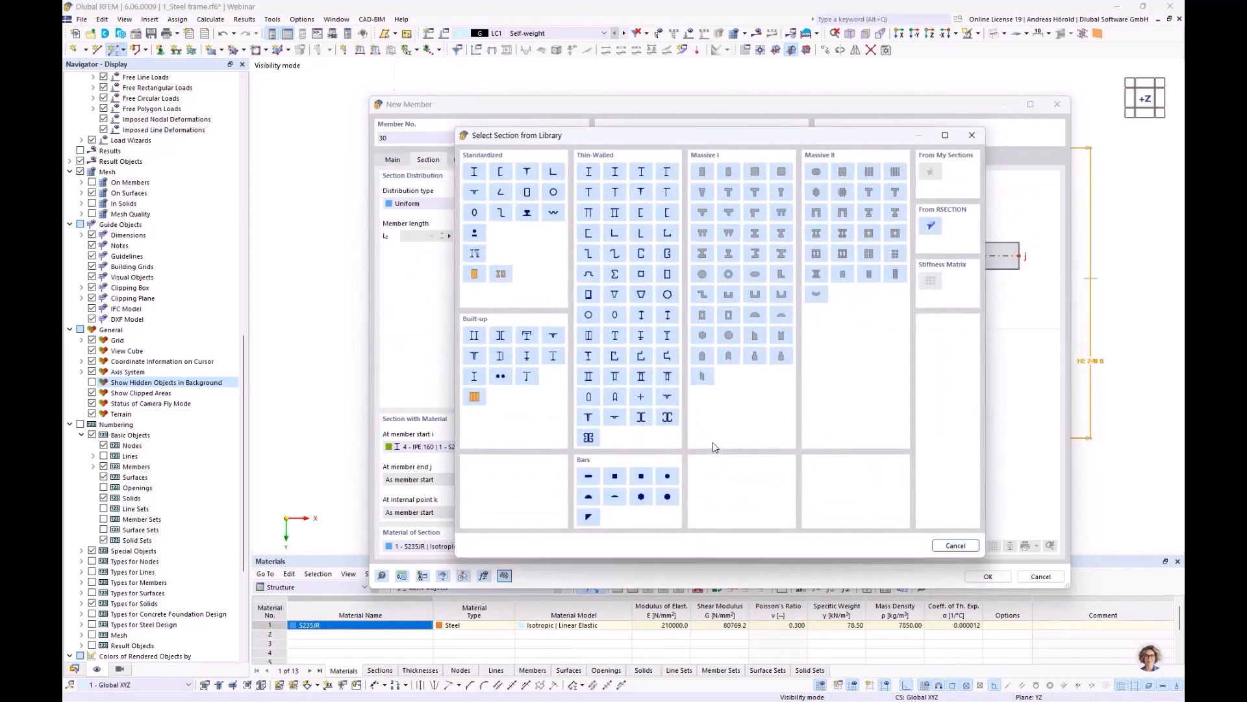
click(475, 172)
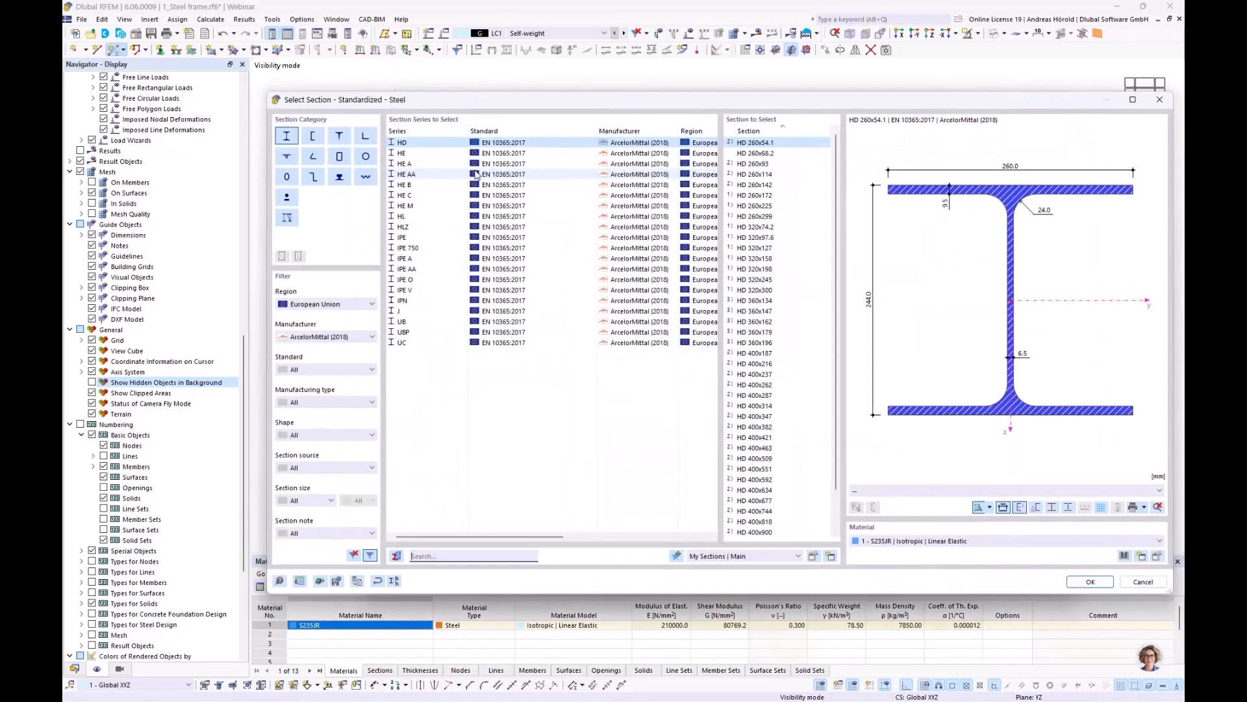
click(415, 165)
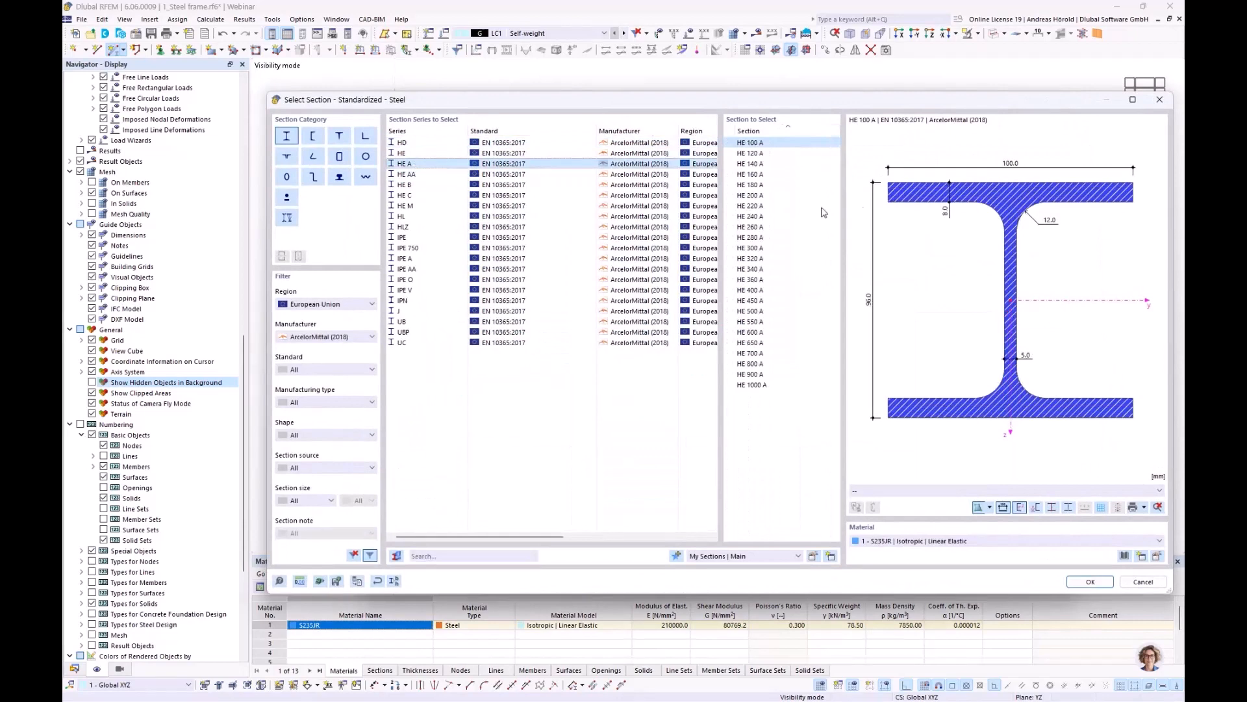
click(806, 195)
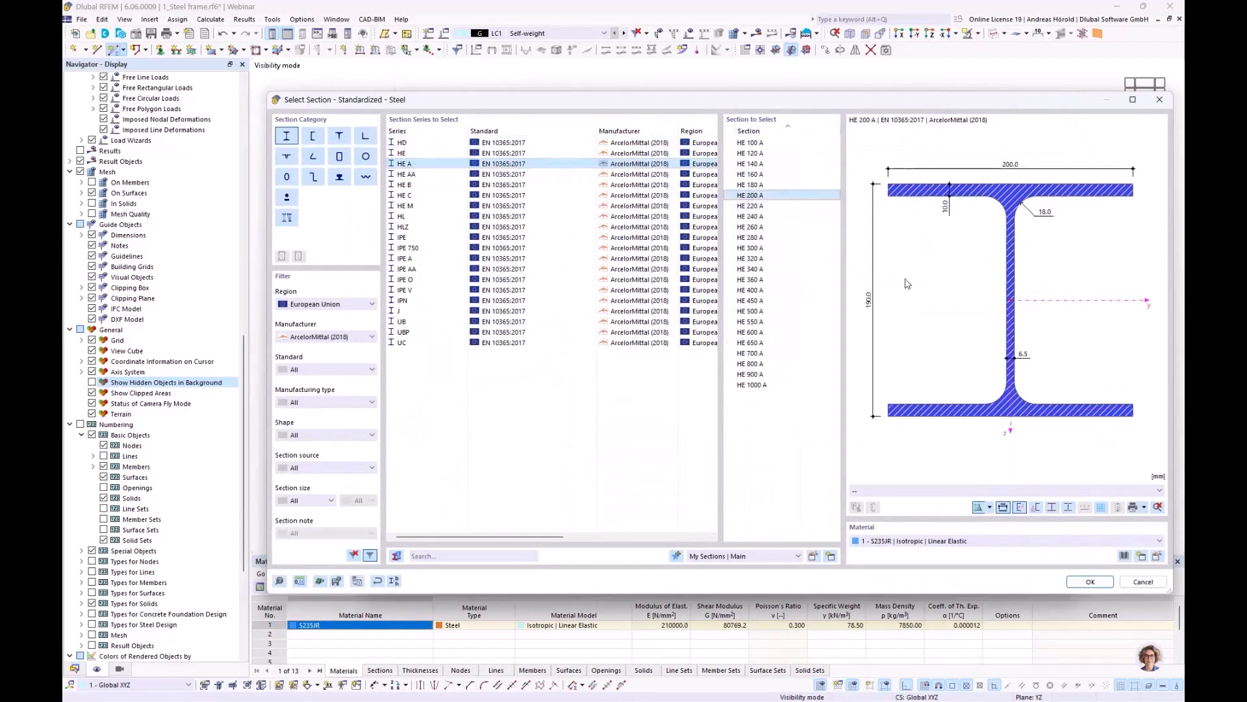
click(1082, 583)
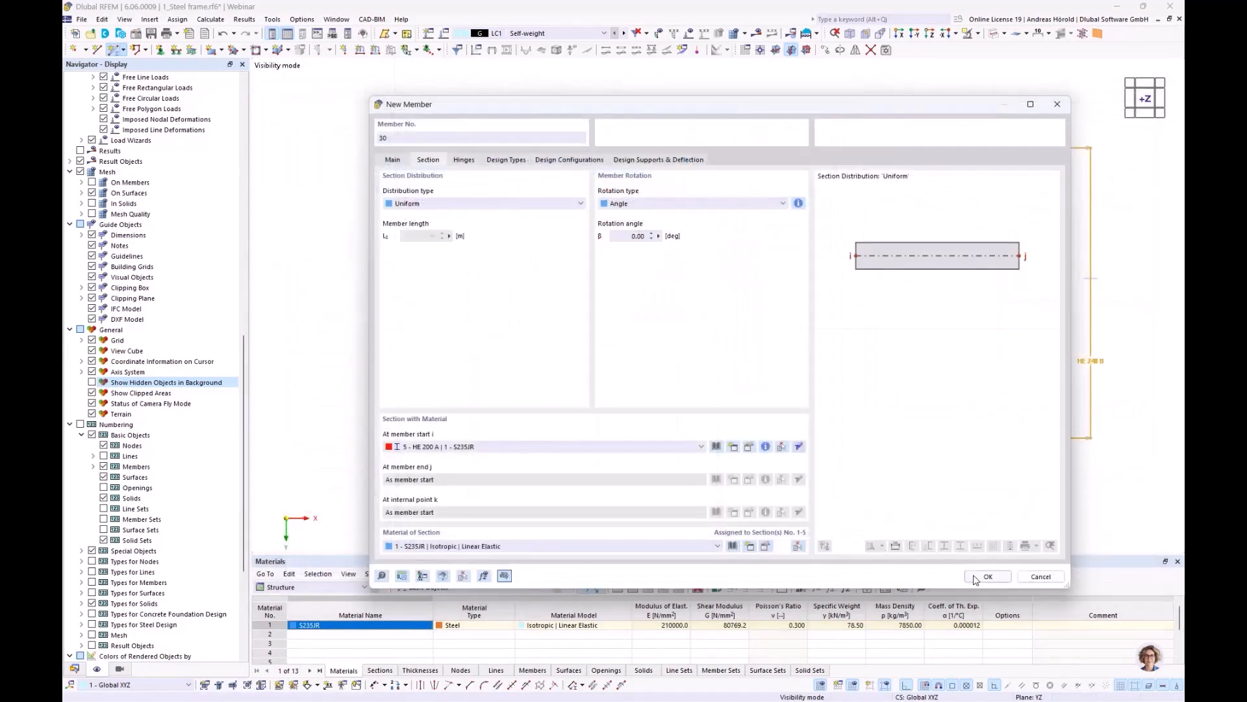
click(975, 577)
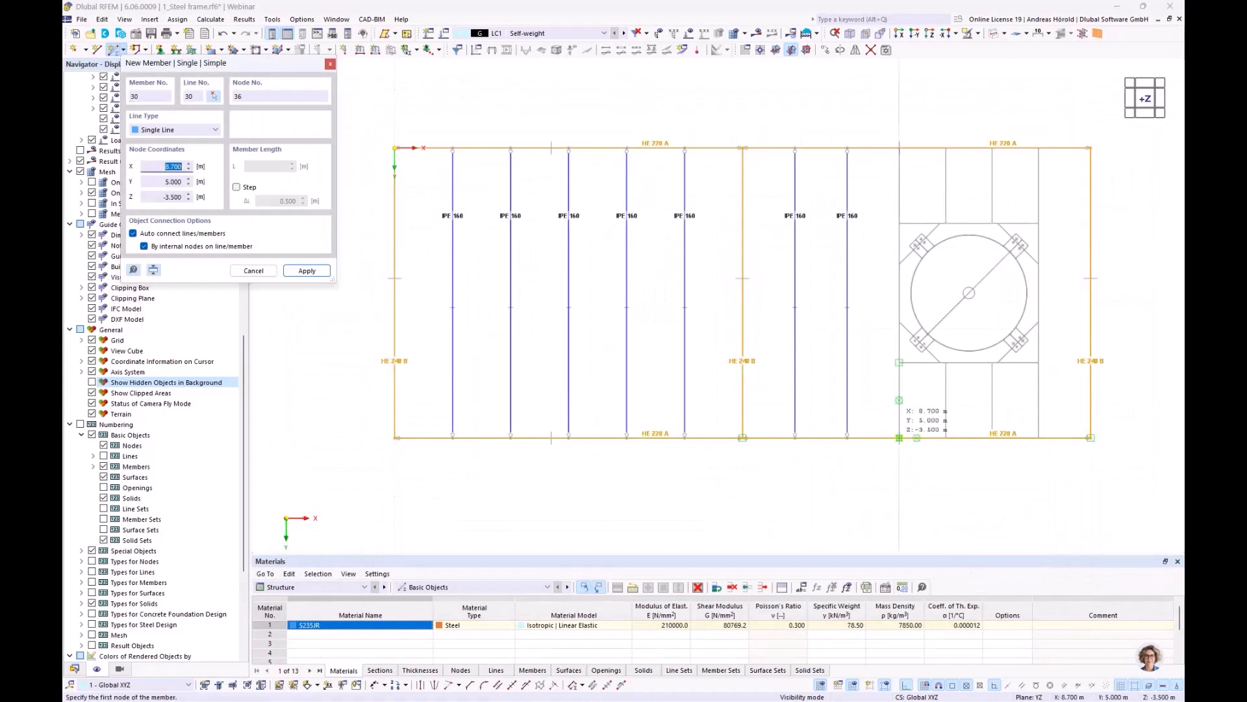
Step: Draw two HE 200 A beams along the full-span DXF lines on either side of the circular tank outline
click(899, 401)
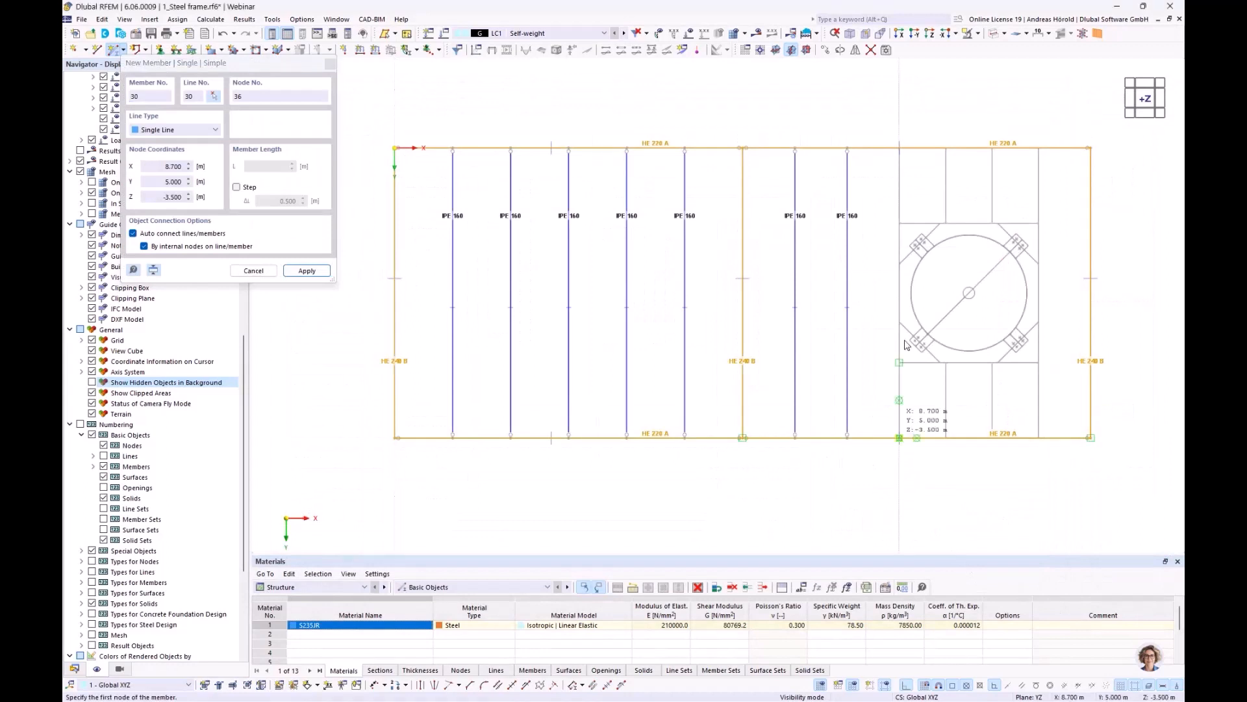
click(928, 169)
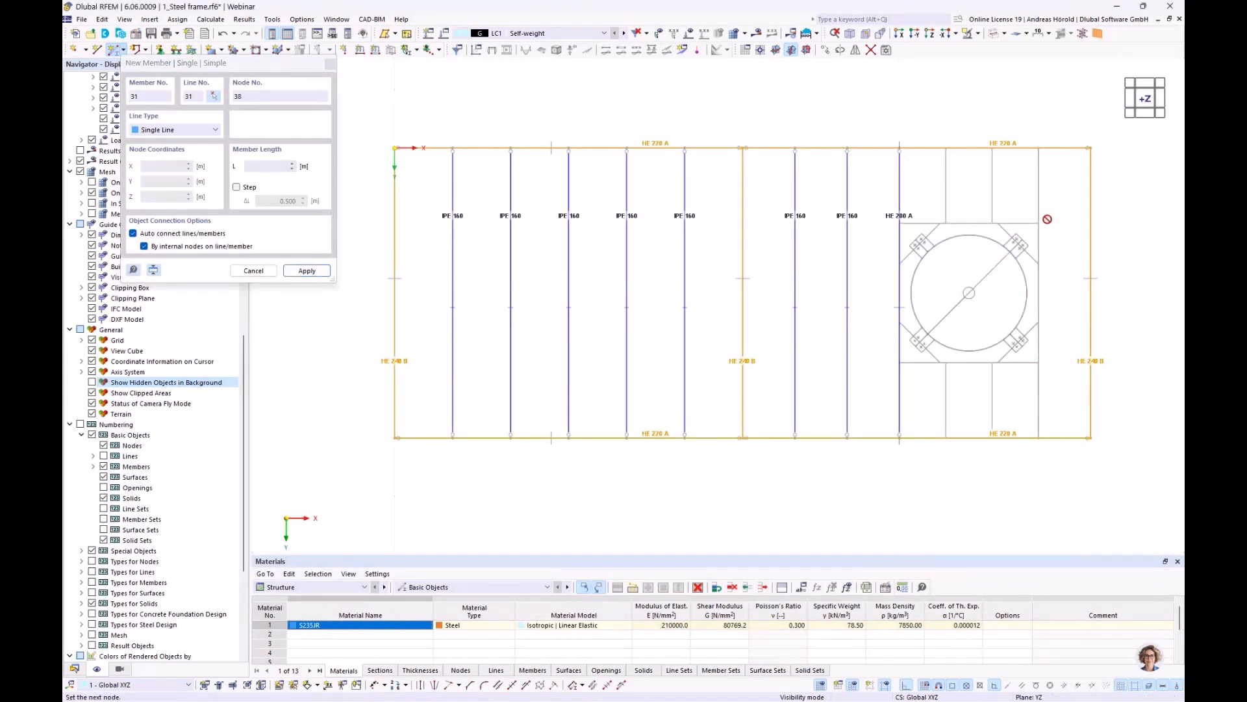
click(1038, 149)
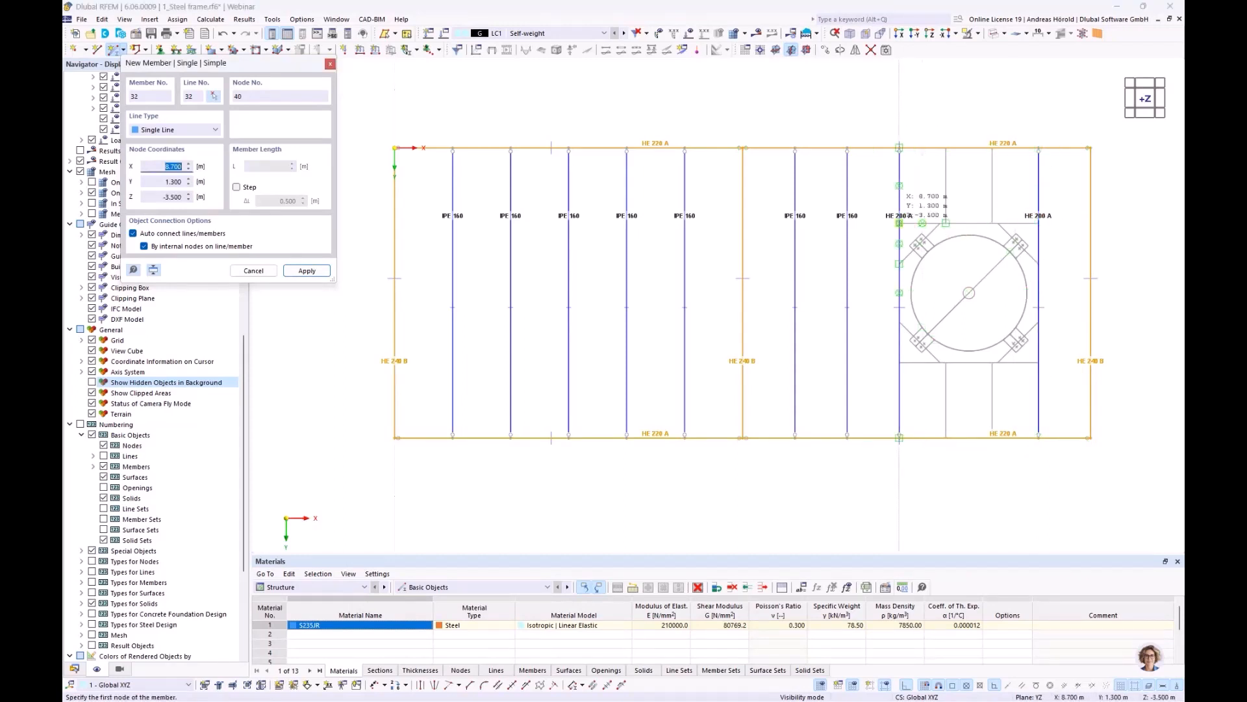
Step: Draw two HE 200 A cross beams at Y 1.300 m and 3.700 m between the beams flanking the circular outline
click(997, 231)
click(1038, 224)
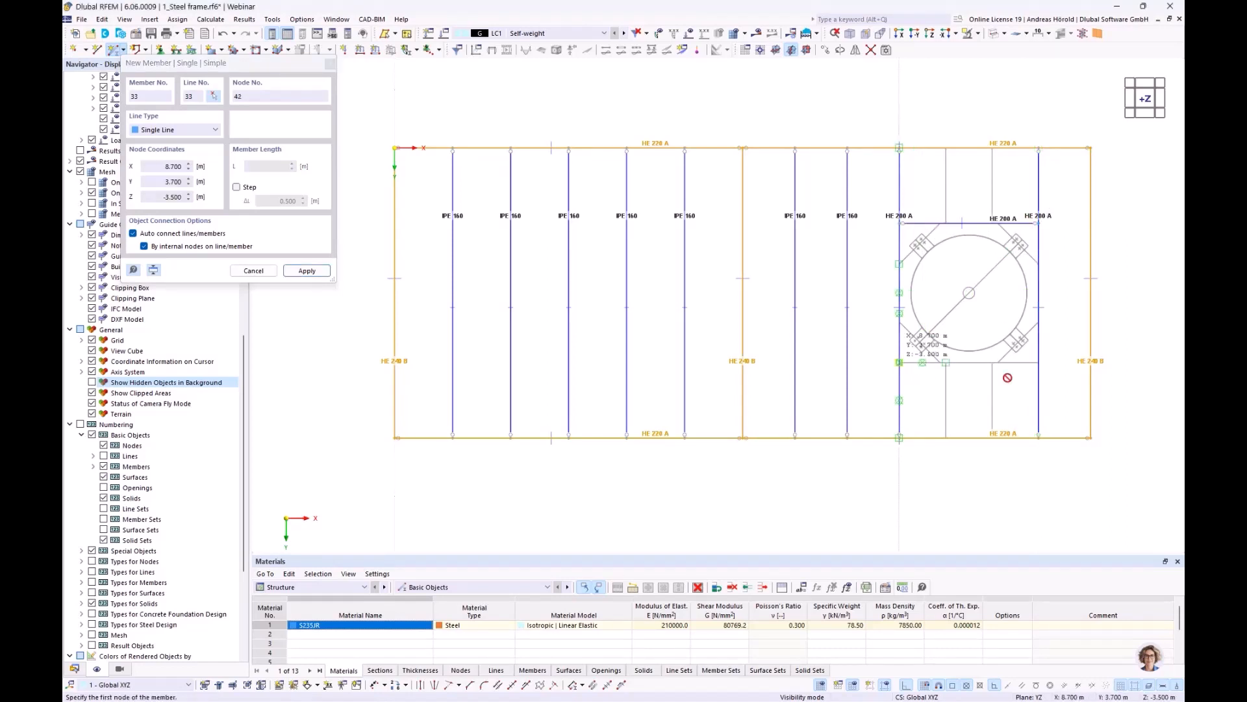
click(1038, 361)
key(Return)
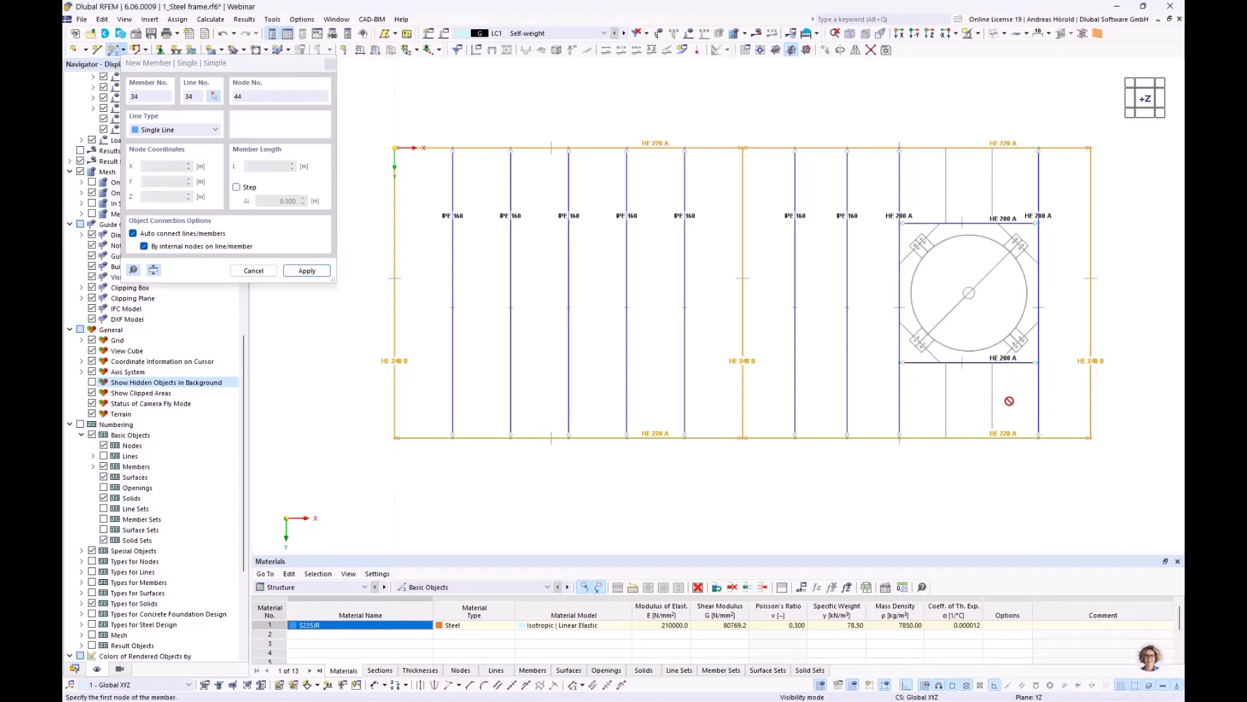
key(Escape)
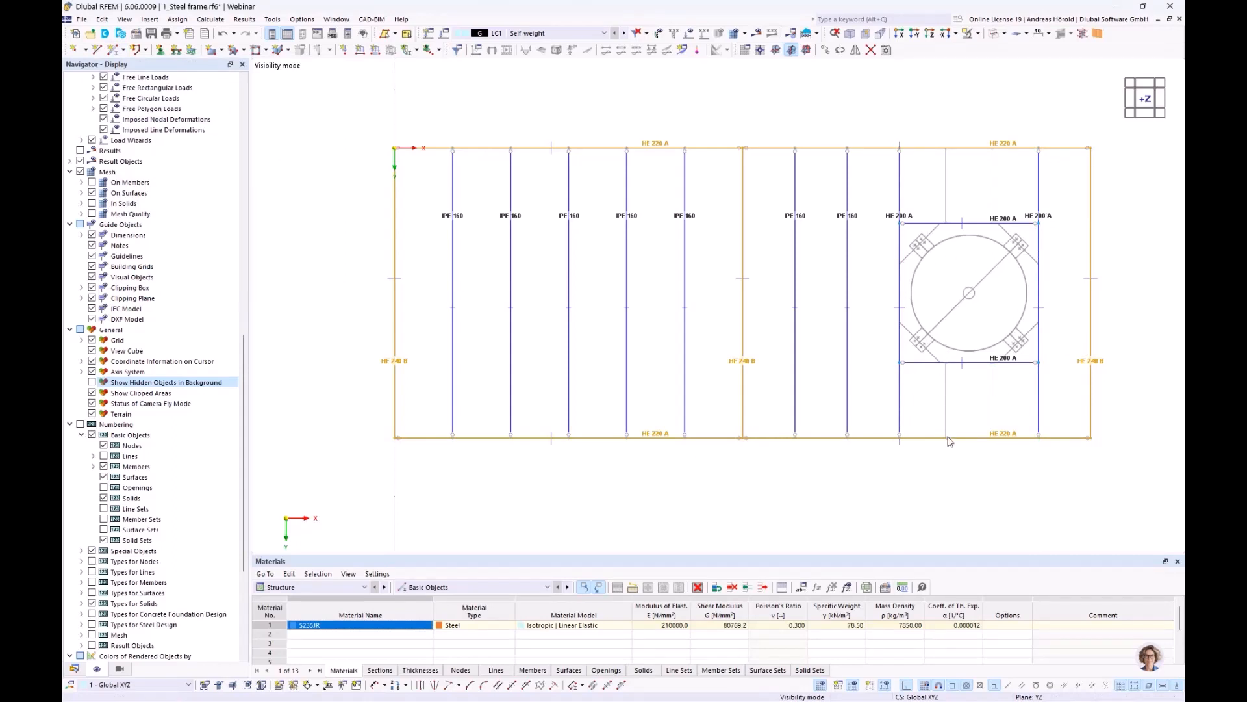
Step: Start another new beam member and assign it the existing IPE 160 section in S235JR
scroll(949, 403, up, 3)
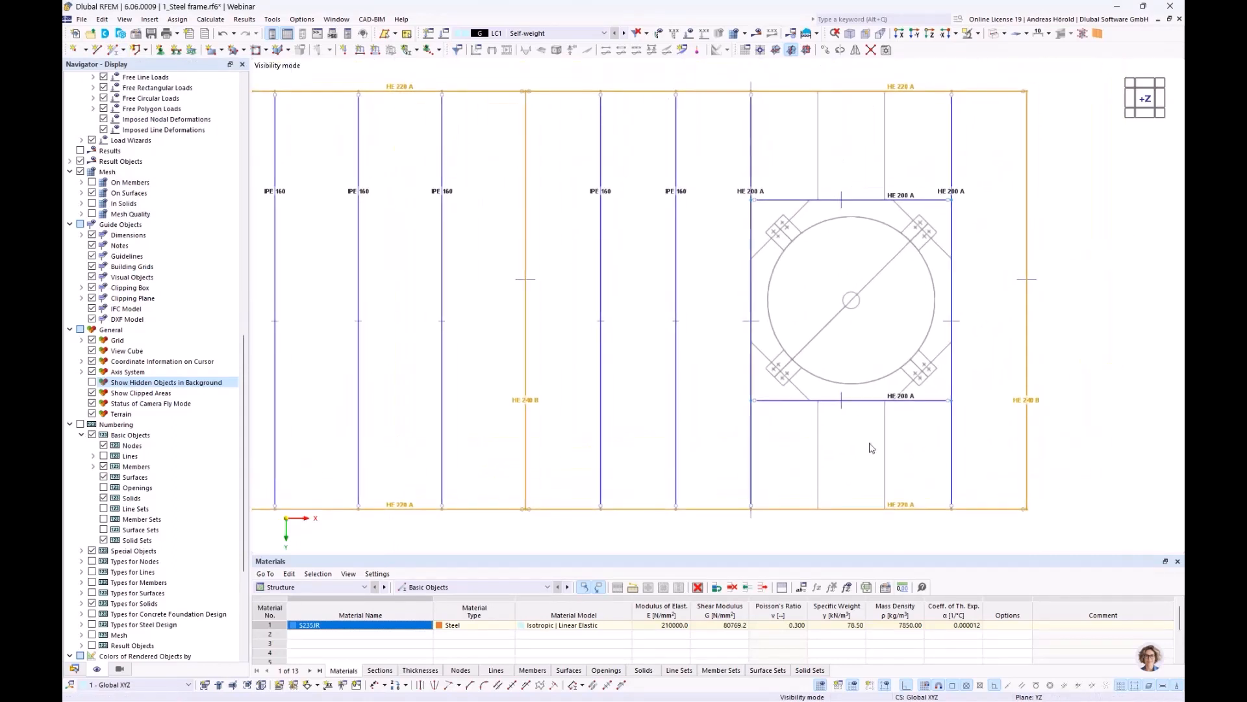
click(113, 50)
click(429, 161)
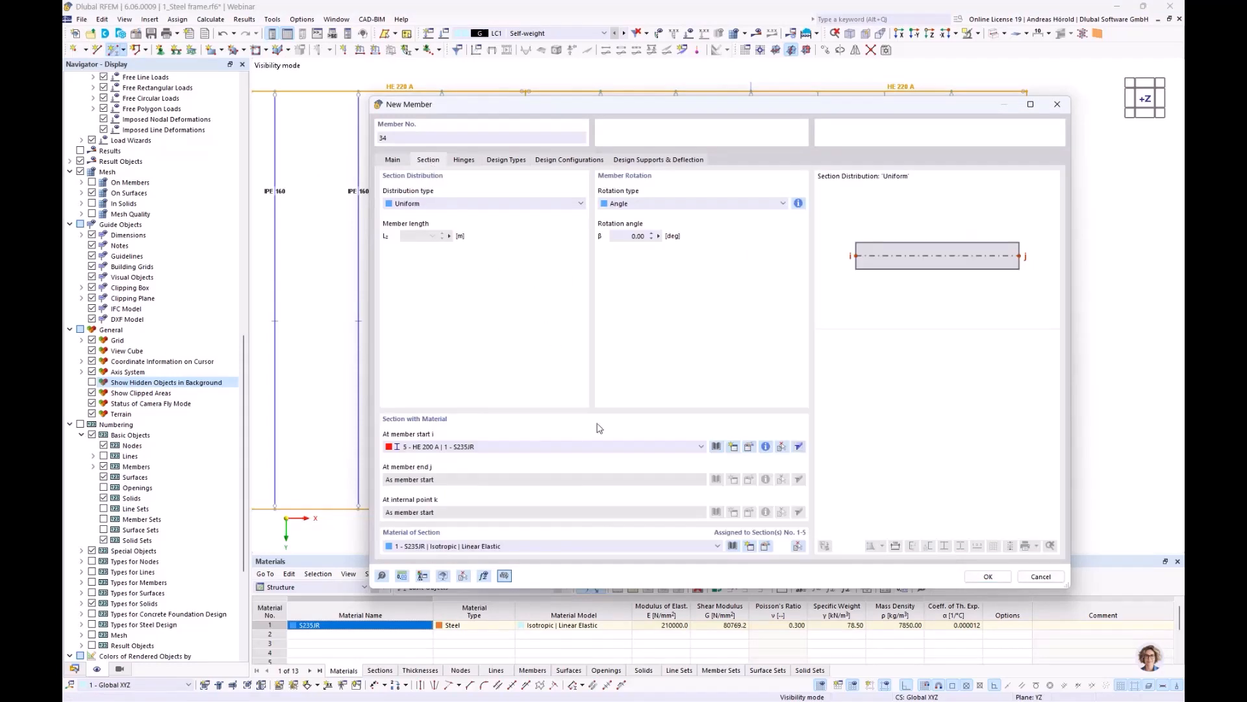
click(634, 451)
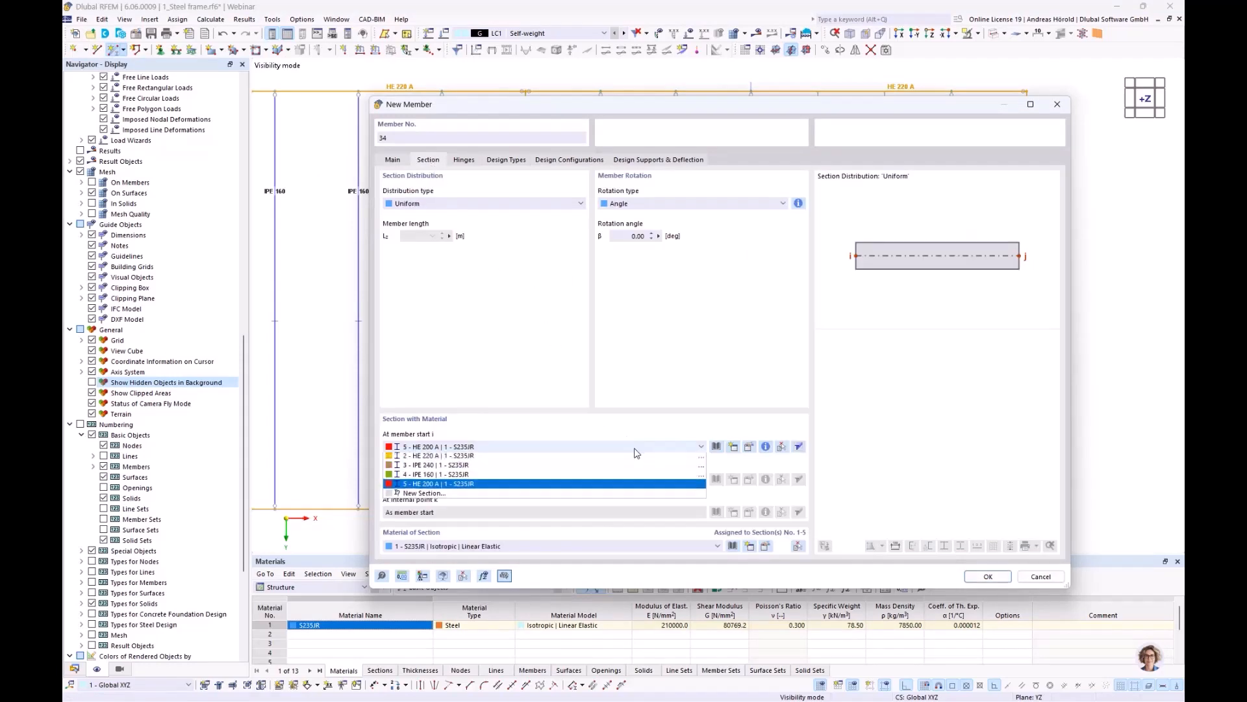
click(591, 490)
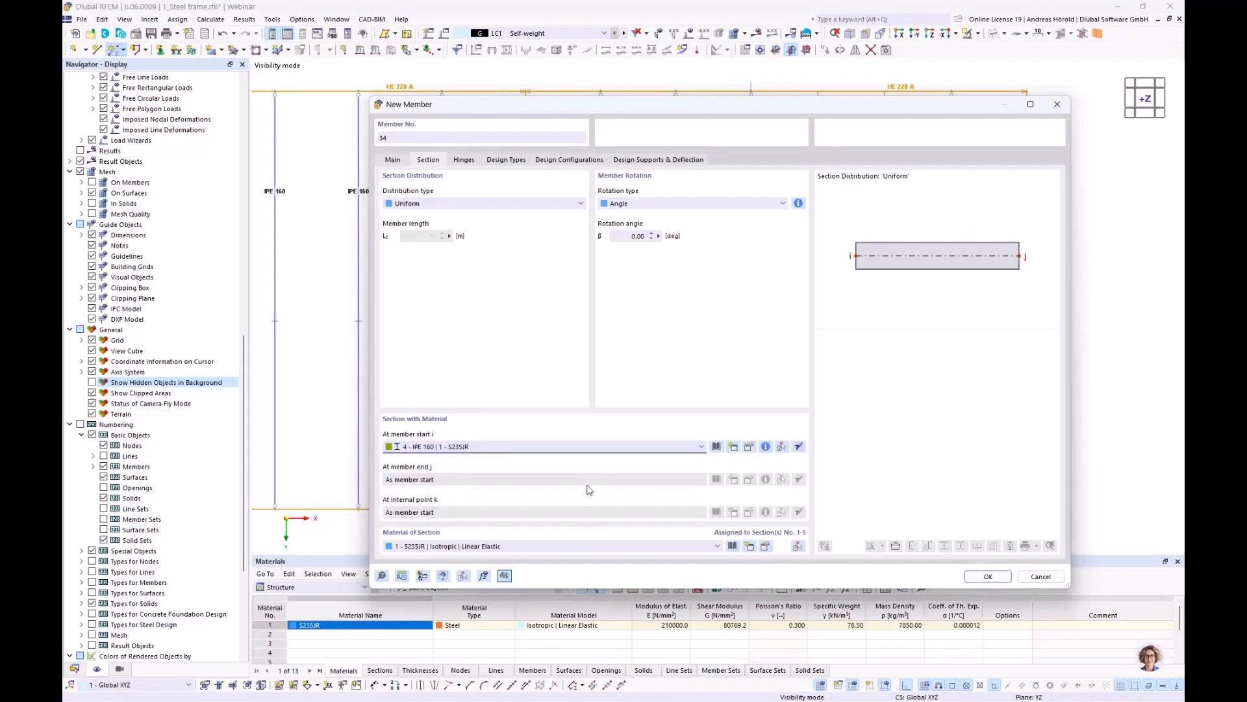
click(988, 576)
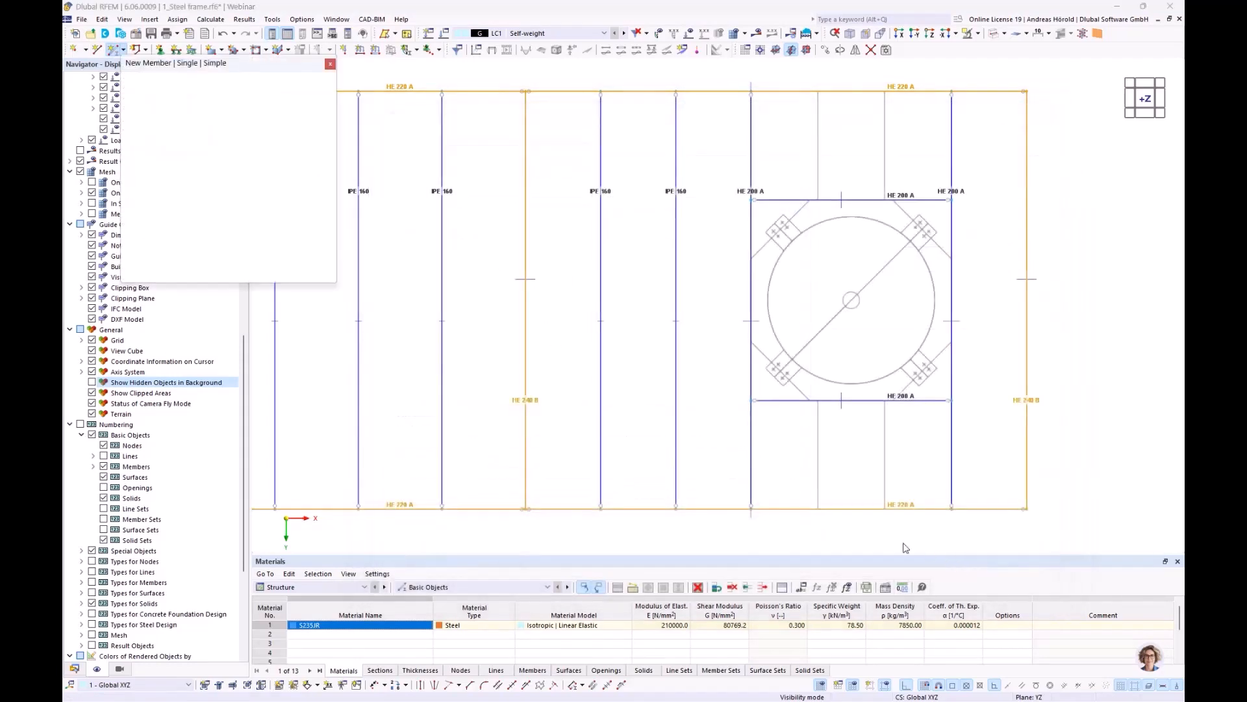
Step: Draw four short IPE 160 beams at X 9.500 m and 10.300 m between the HE 200 A cross beams and the HE 220 A edge beams
click(818, 401)
click(818, 508)
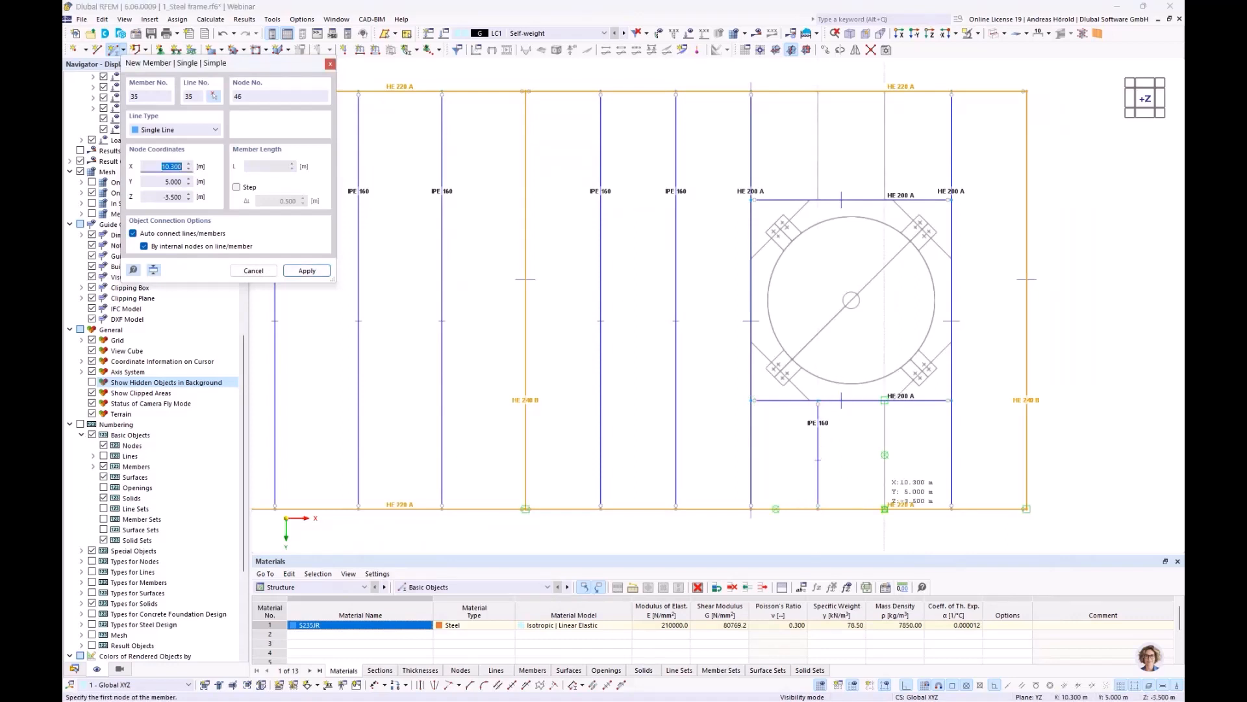
click(884, 509)
click(884, 400)
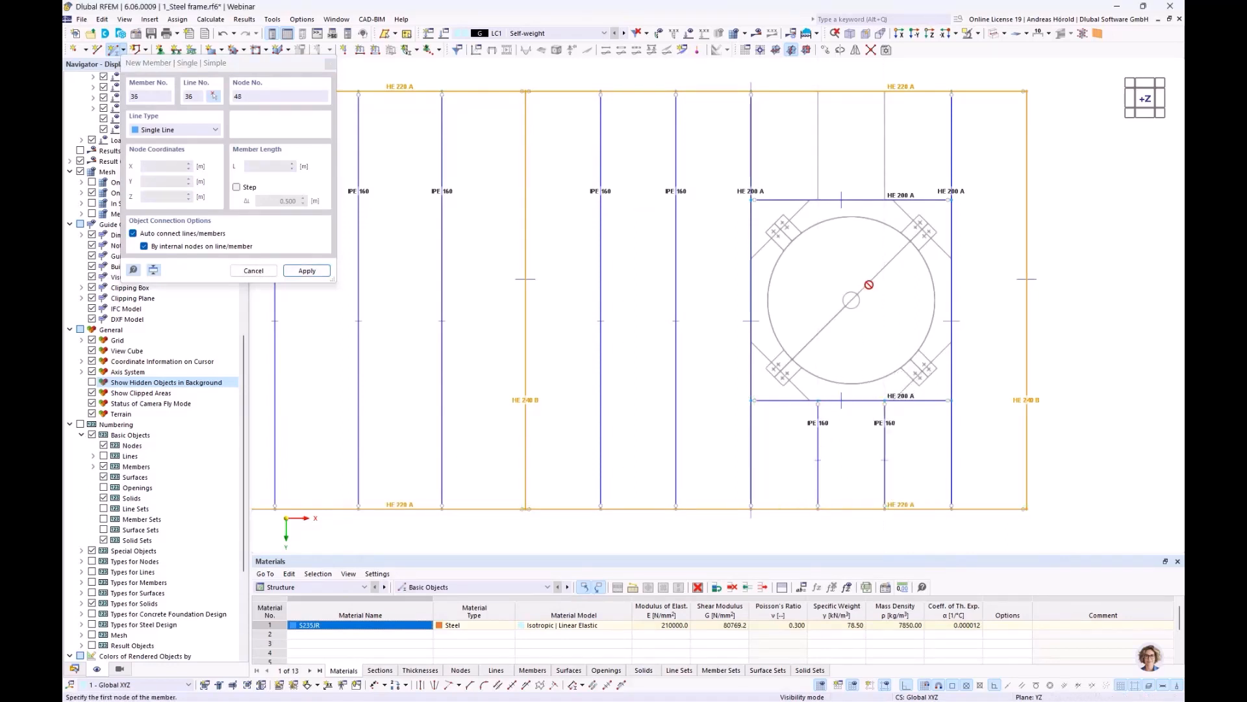
click(818, 200)
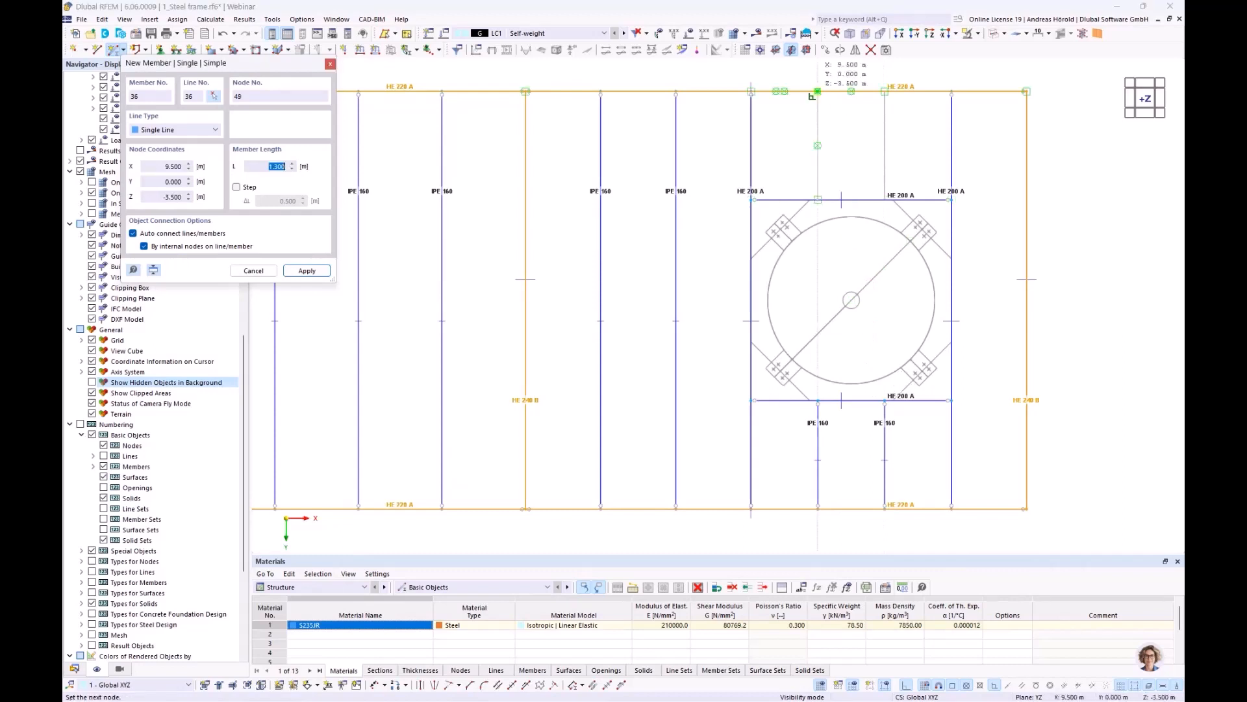
click(818, 91)
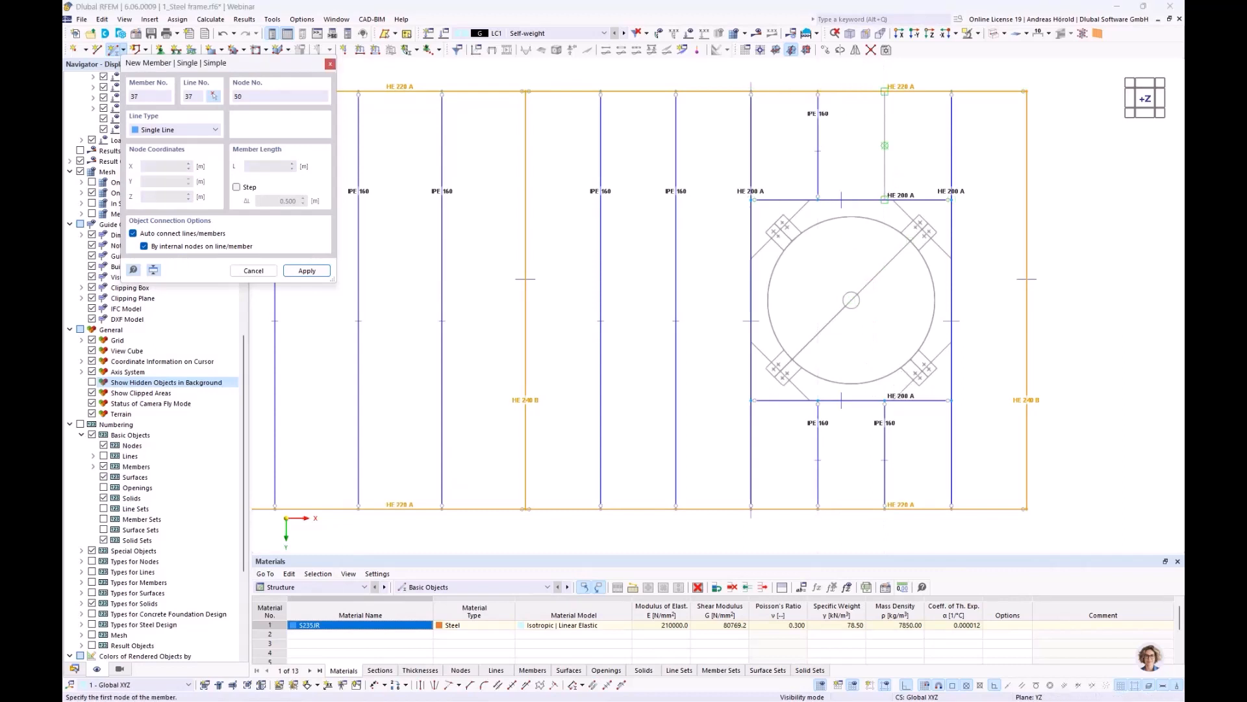
click(884, 91)
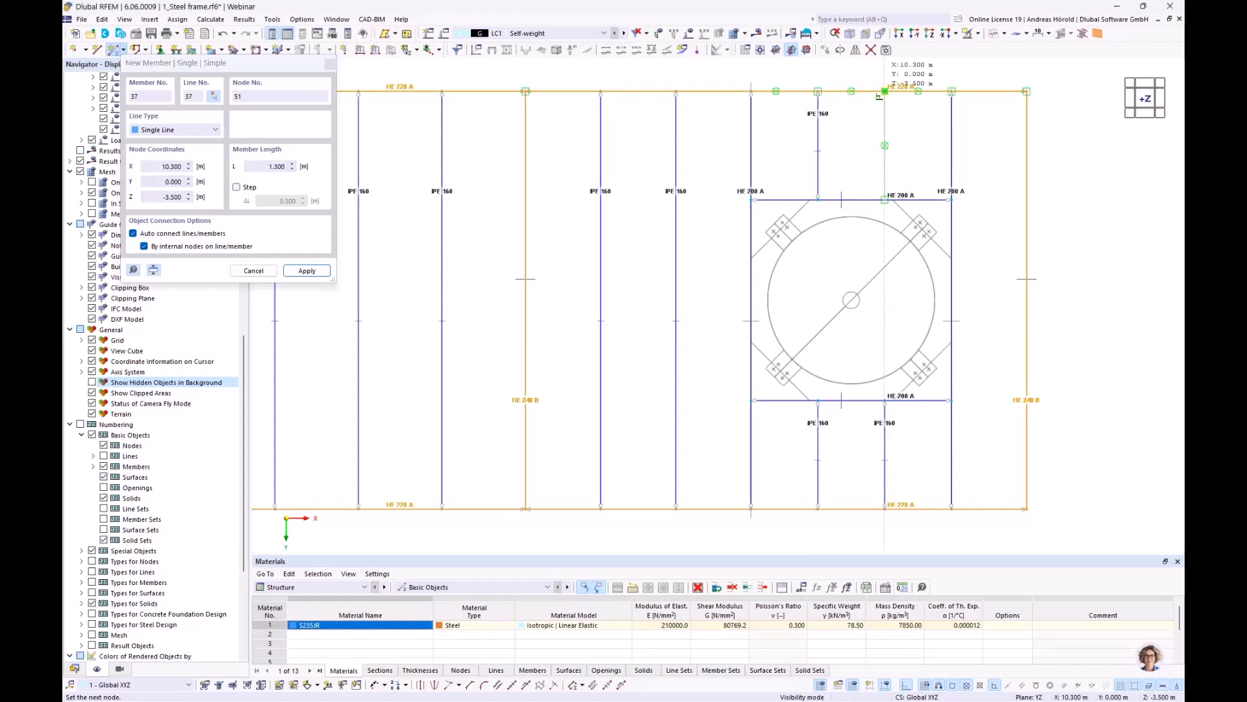
click(884, 199)
key(Escape)
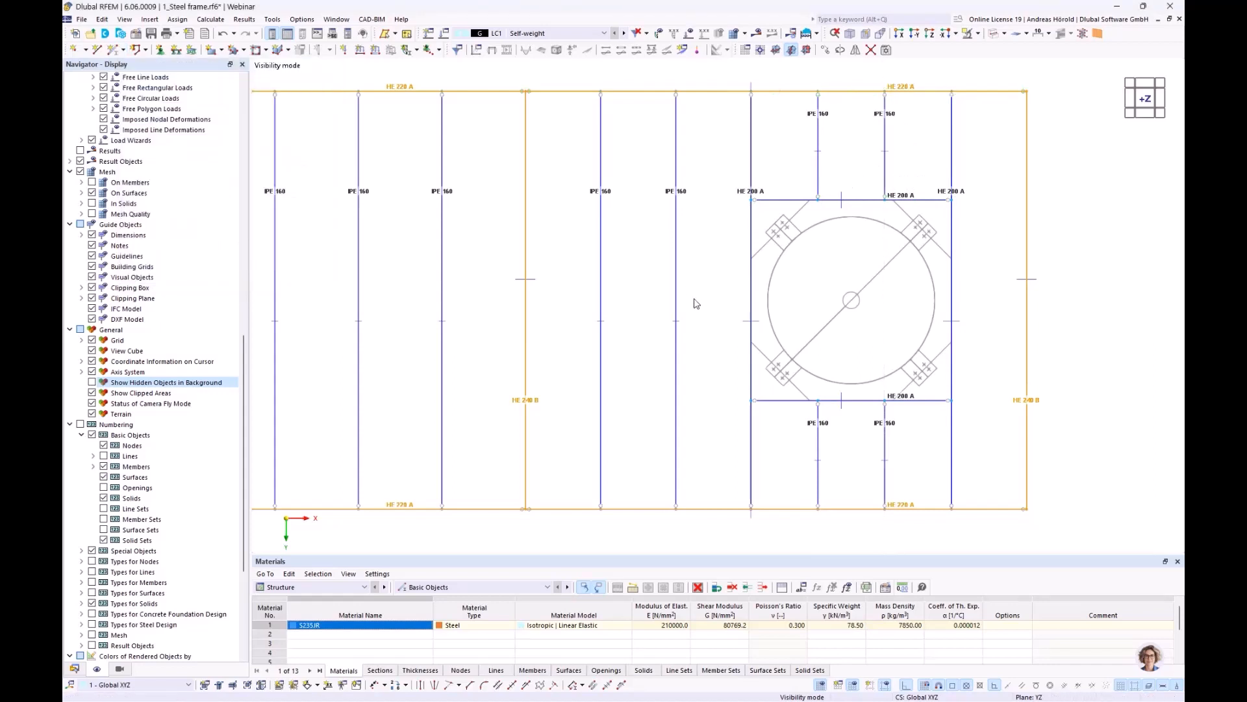
Step: Start a new beam member with the standardized HE 140 A section in S235JR from the library, keeping hinge 1 at both ends
scroll(758, 286, up, 3)
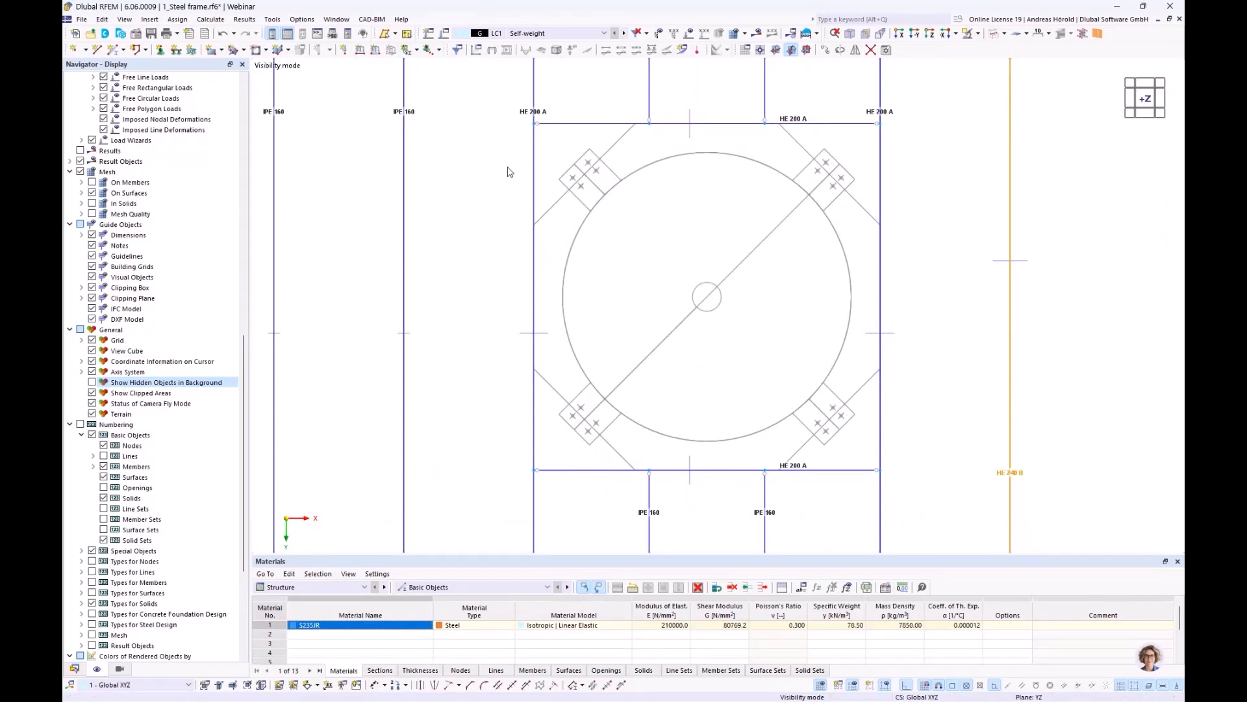
click(111, 50)
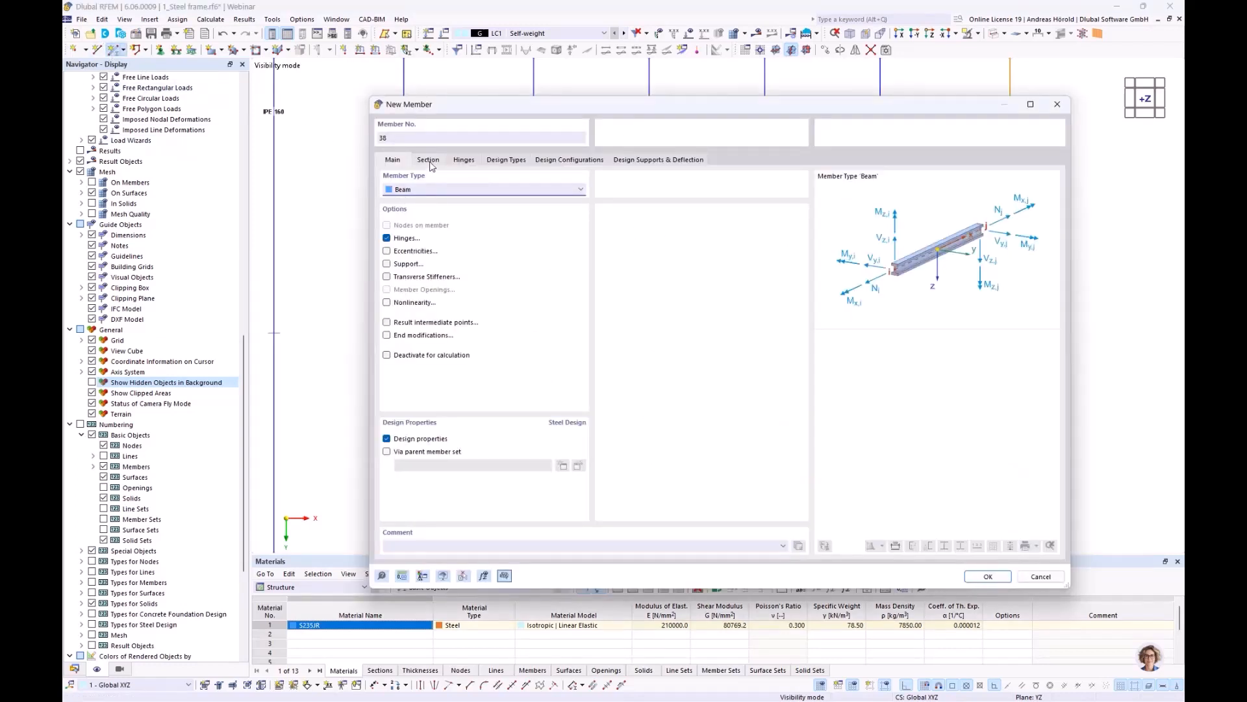
click(429, 161)
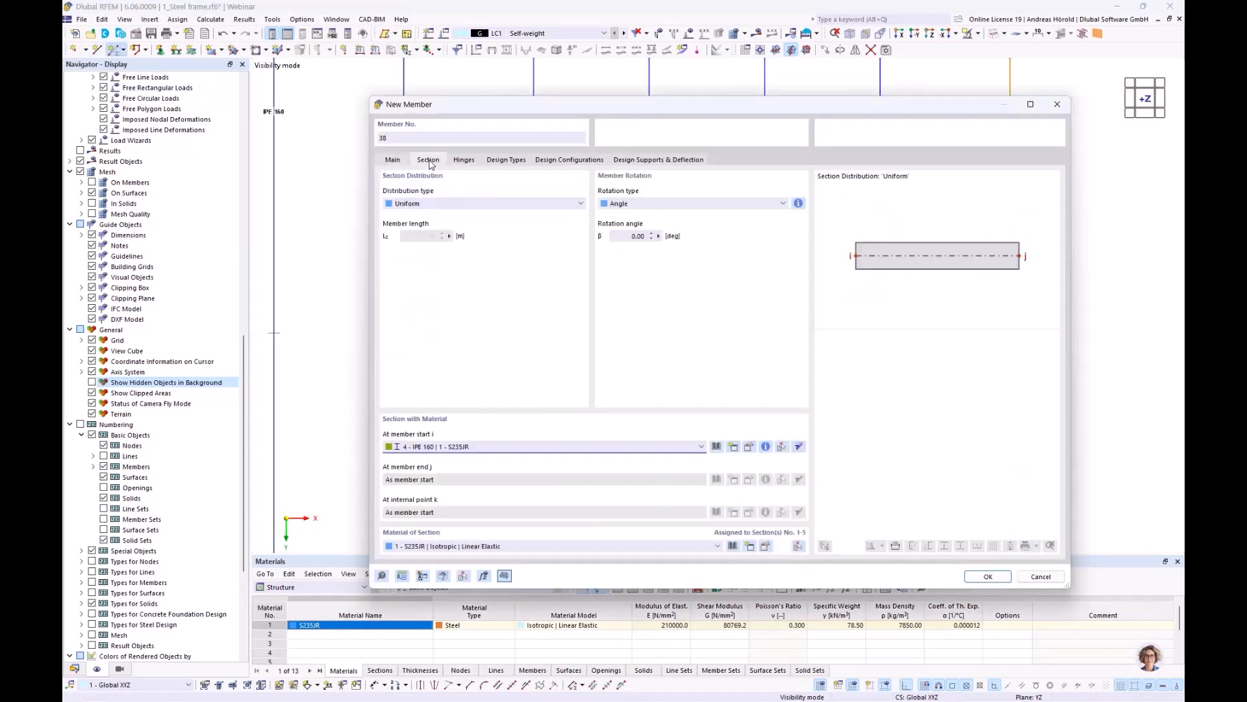
click(717, 447)
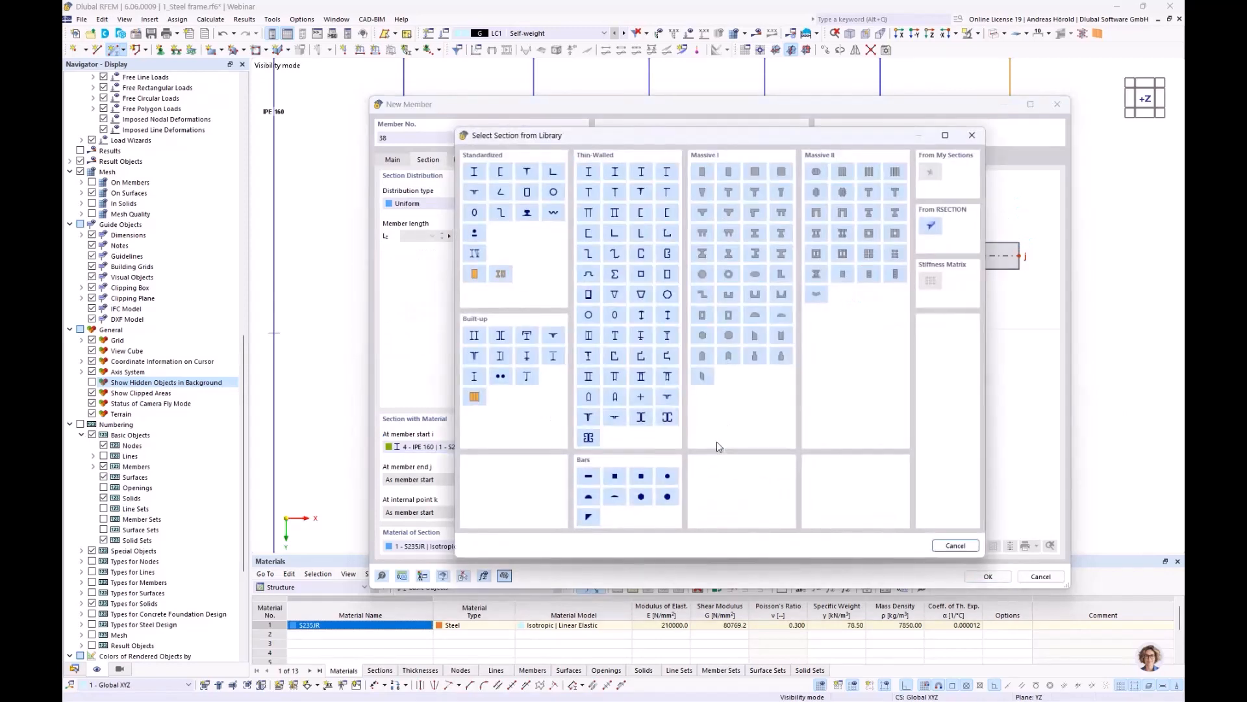
click(469, 171)
click(400, 164)
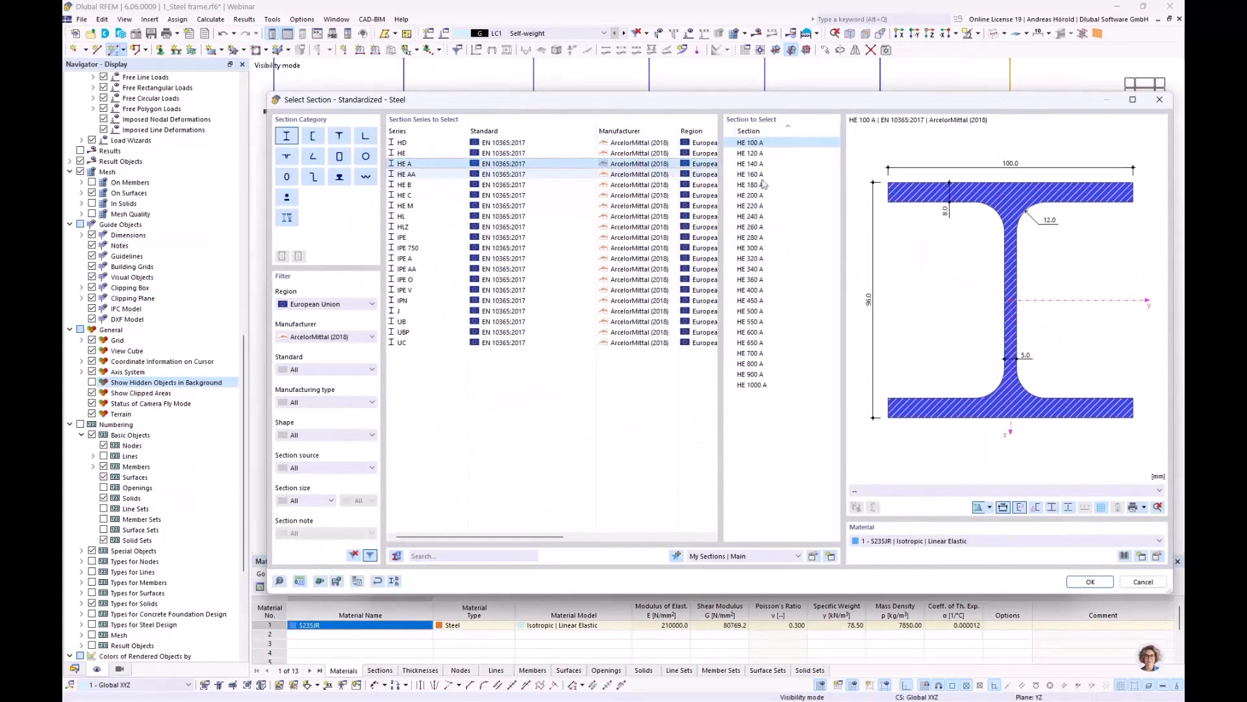
click(752, 165)
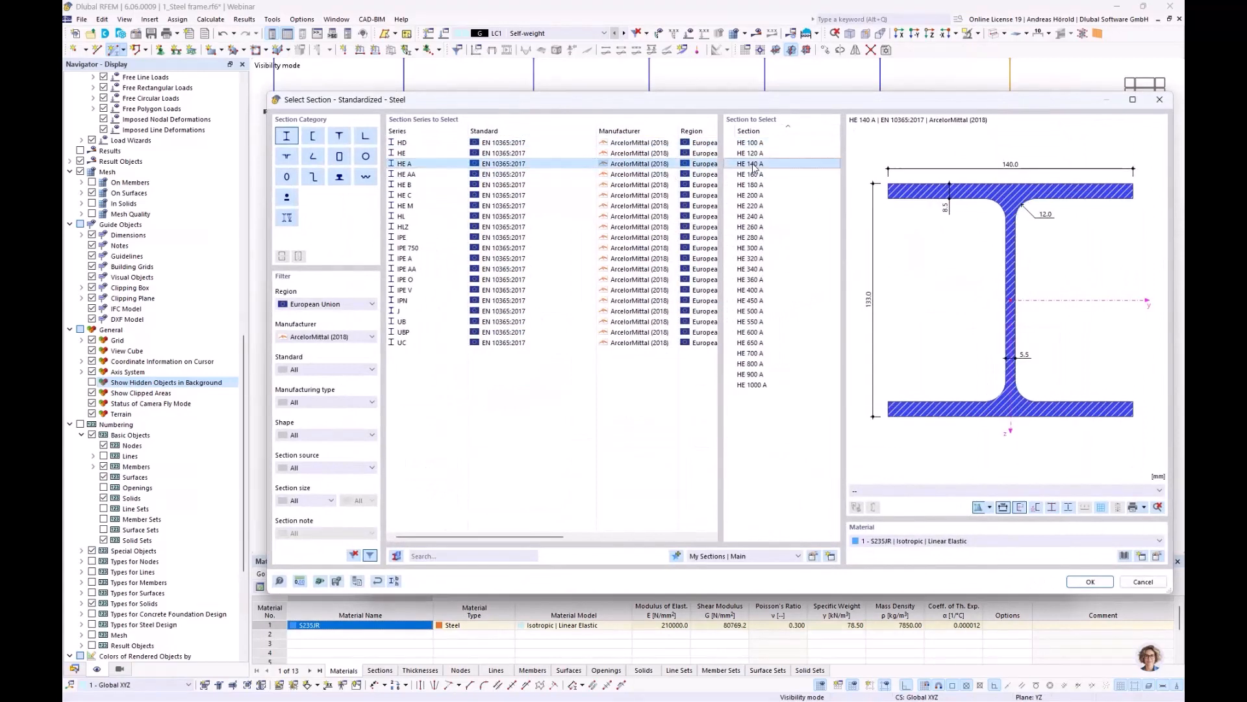
click(1088, 582)
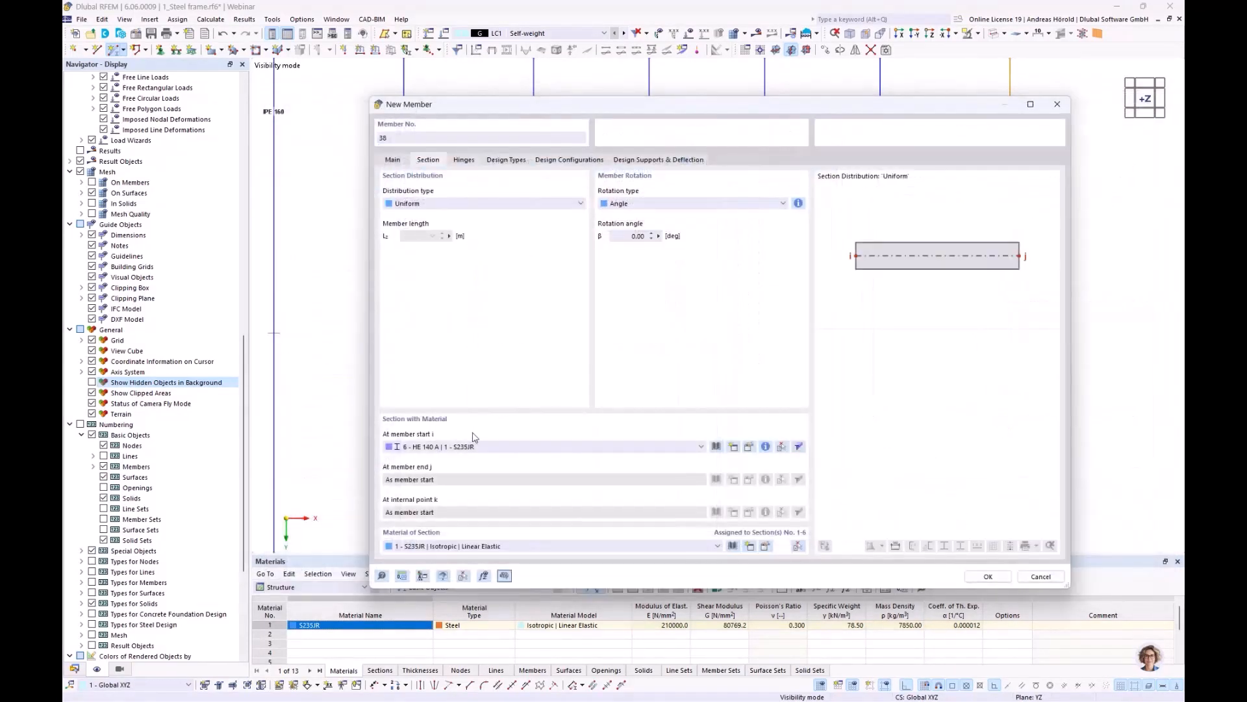
click(393, 160)
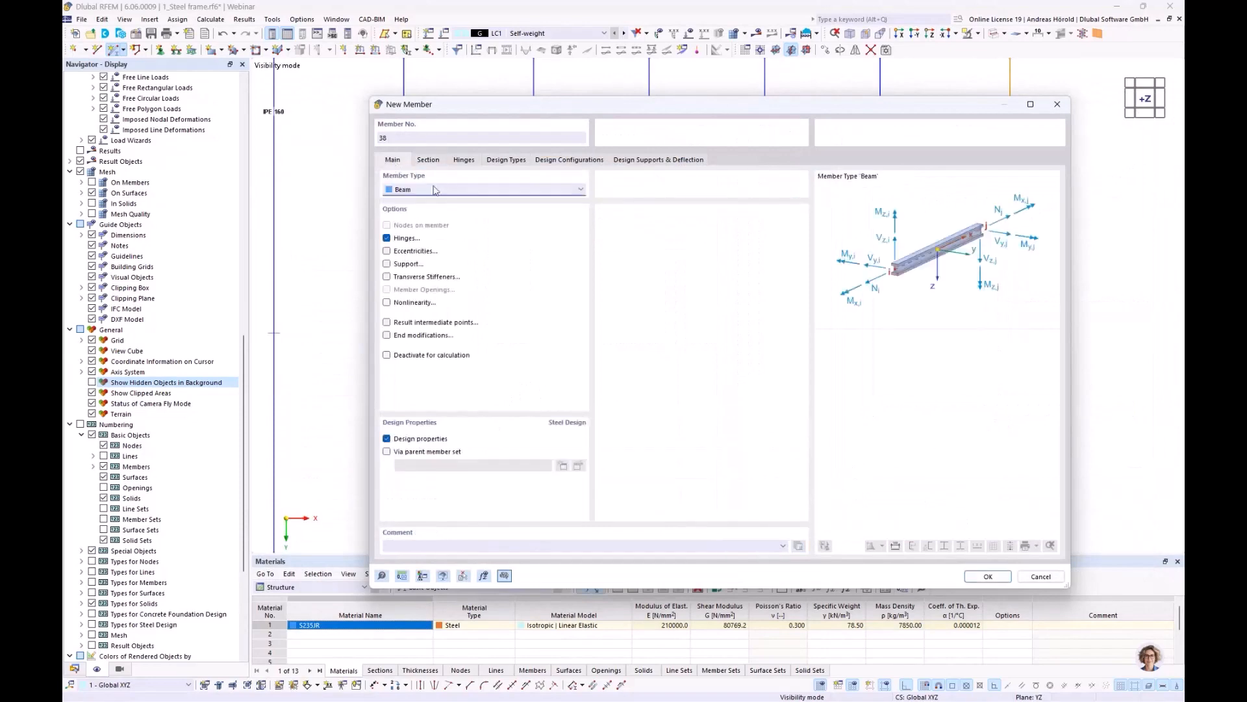
click(464, 160)
click(989, 577)
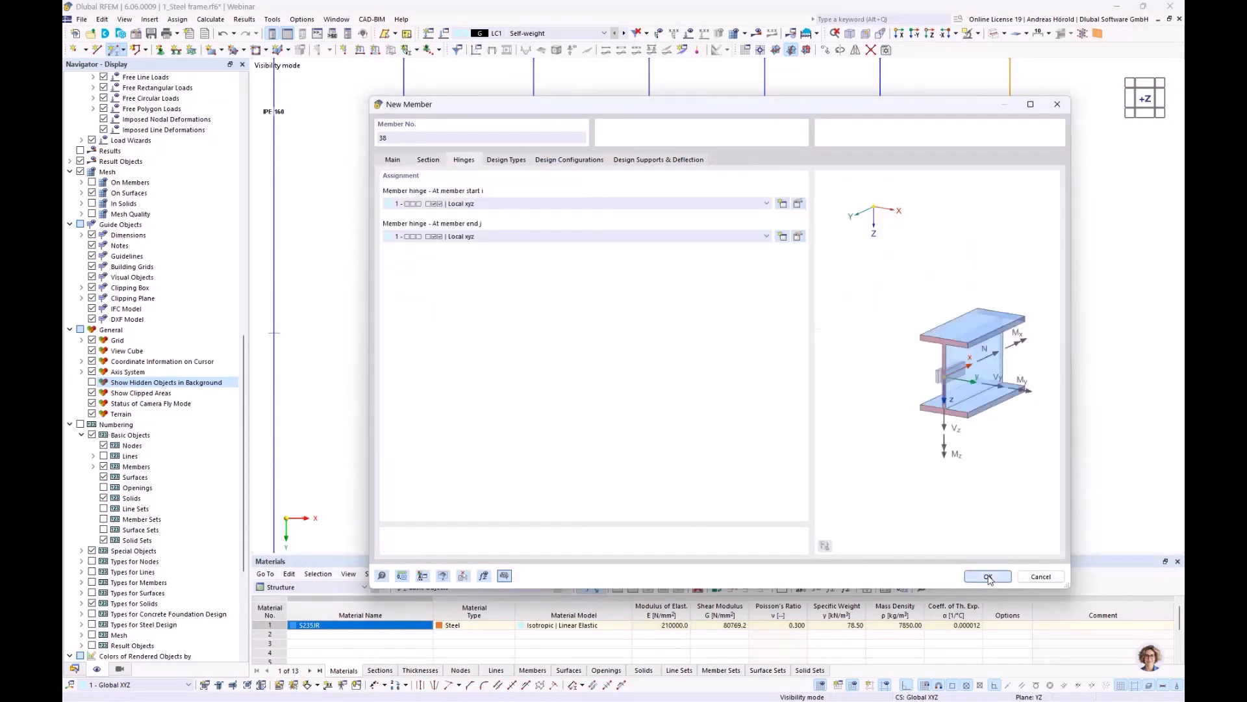
Step: Draw four HE 140 A diagonal beams along the DXF corner lines around the circular tank outline, and end member placement
click(533, 225)
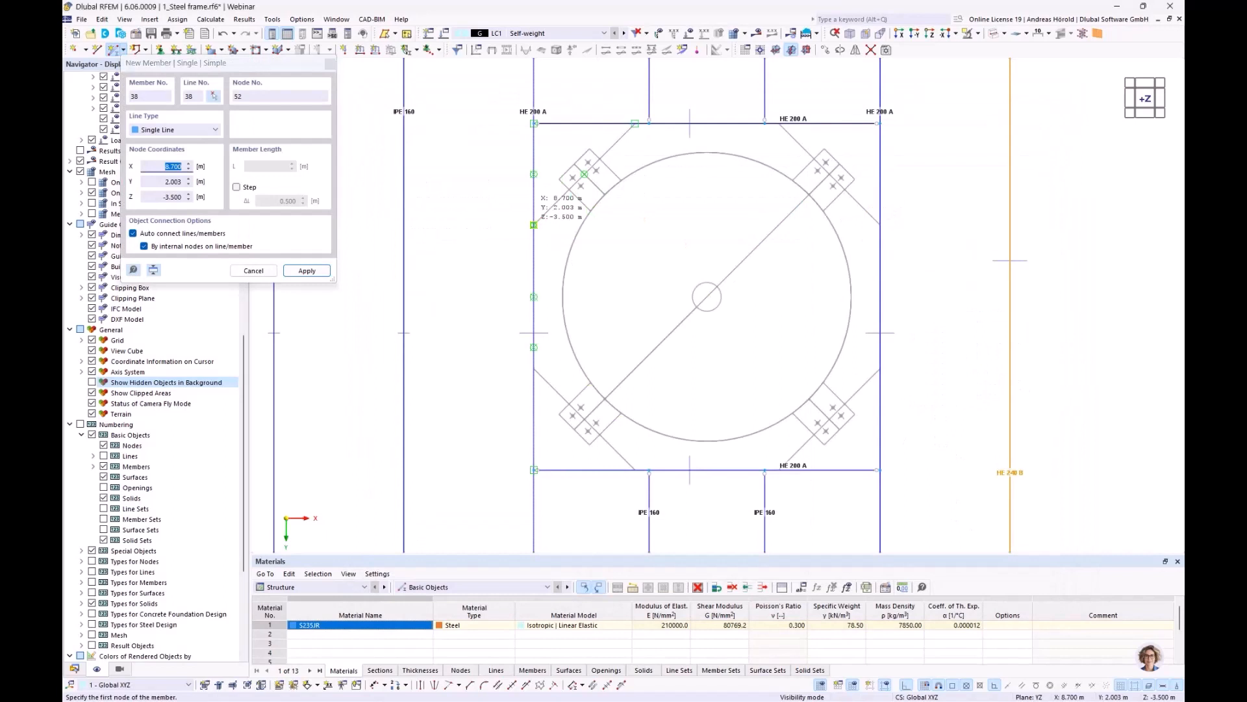
click(636, 126)
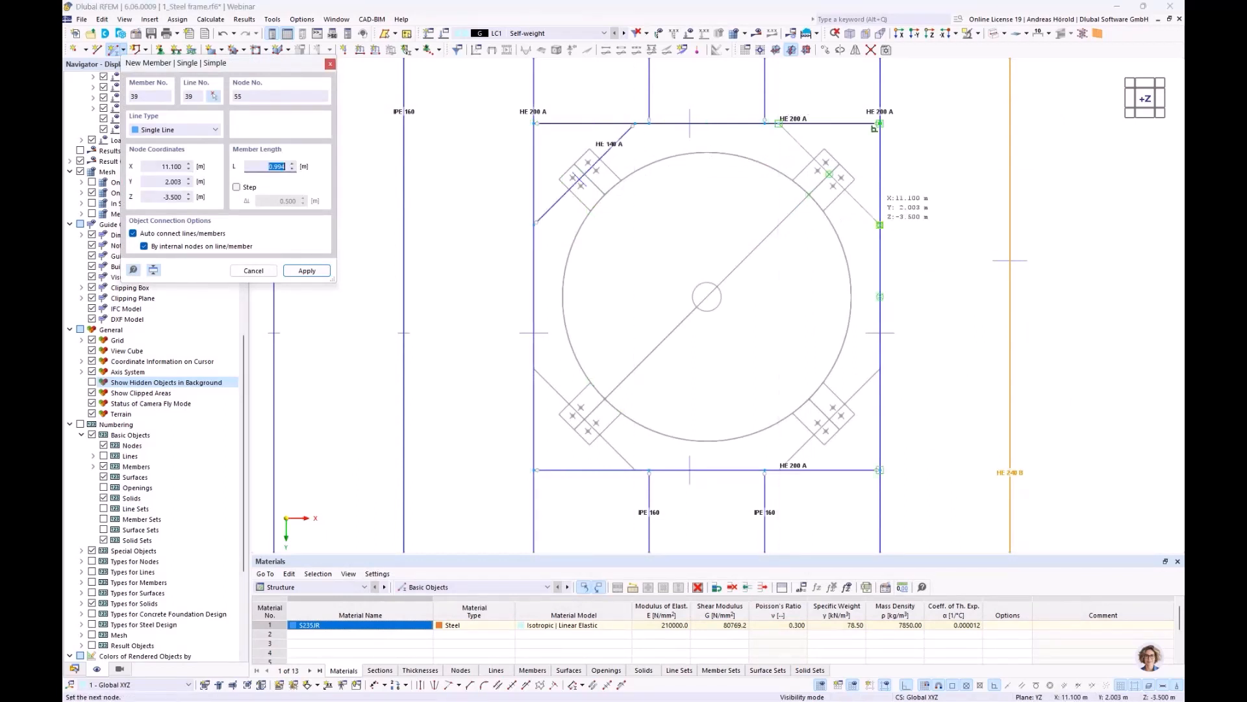
click(880, 224)
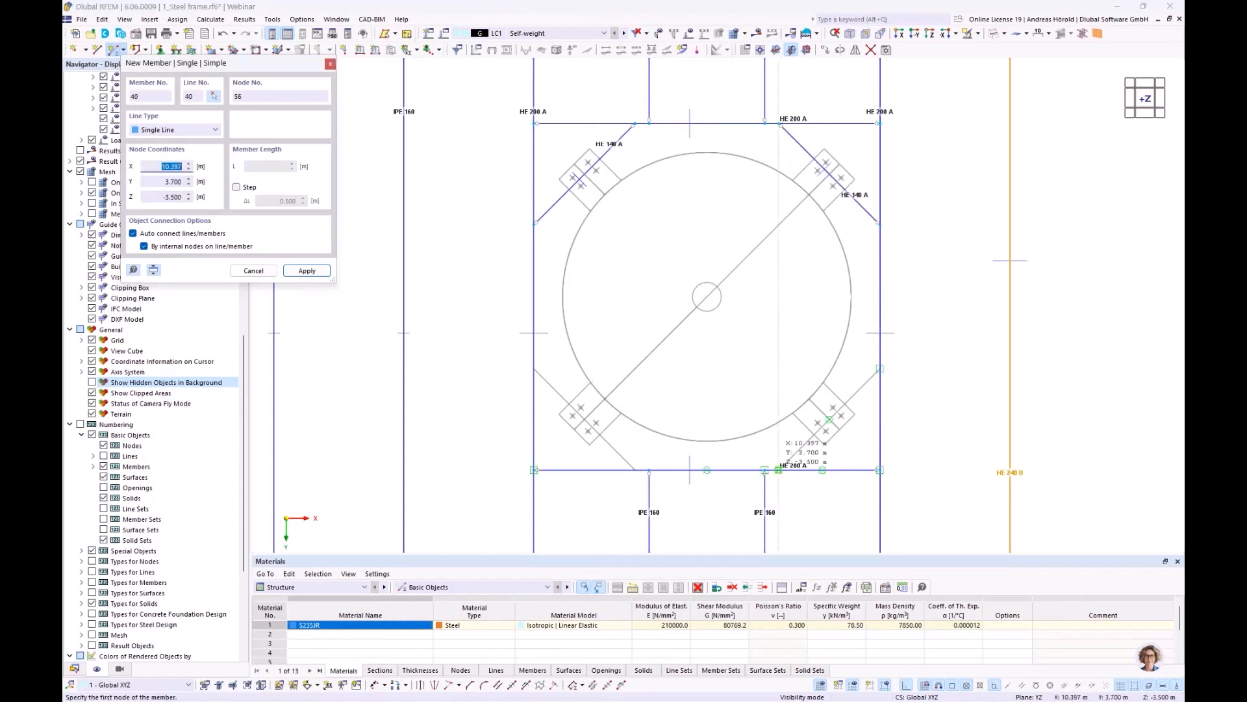
click(879, 471)
click(879, 369)
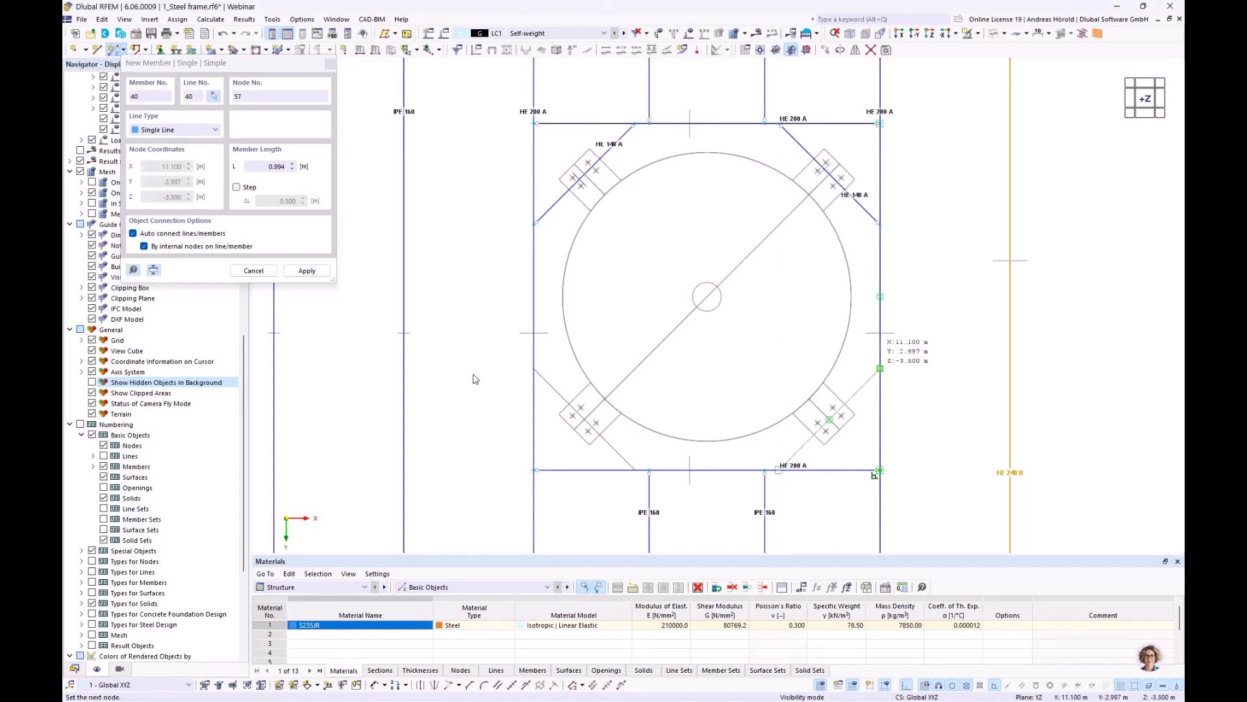
click(534, 368)
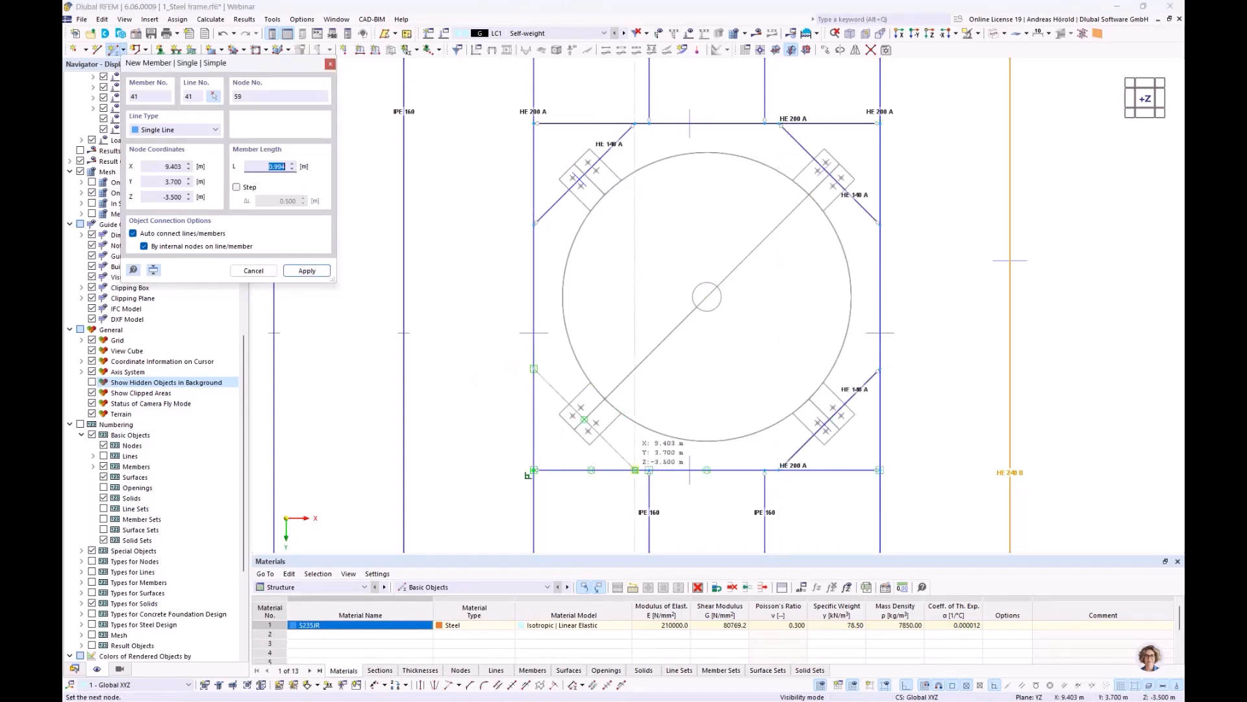
click(633, 468)
key(Escape)
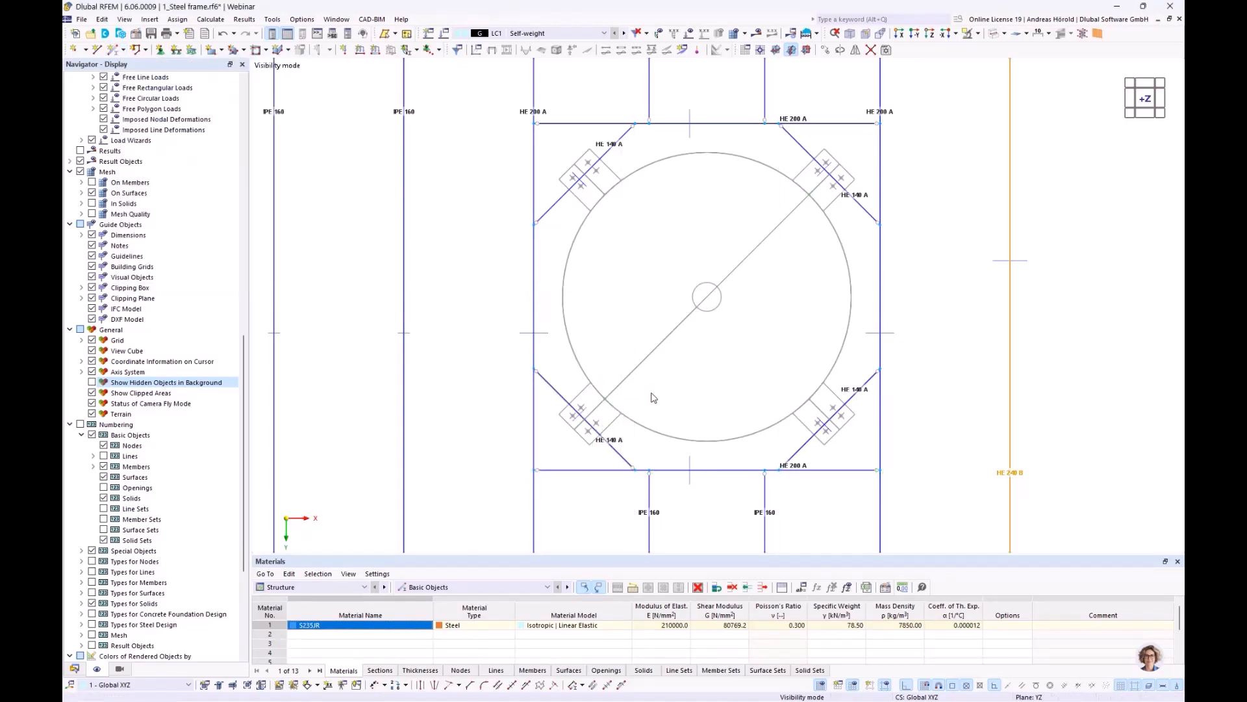
Step: Switch the model display from wireframe to transparent solid rendering
scroll(653, 398, up, 5)
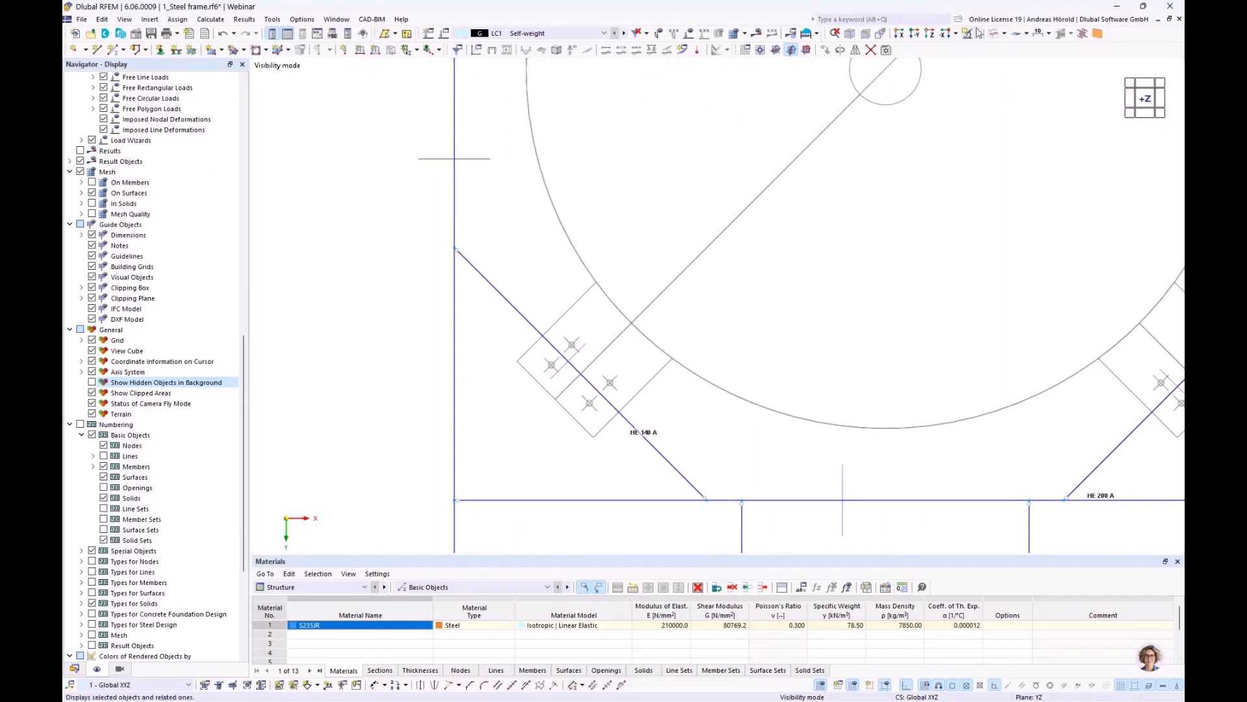
click(1001, 34)
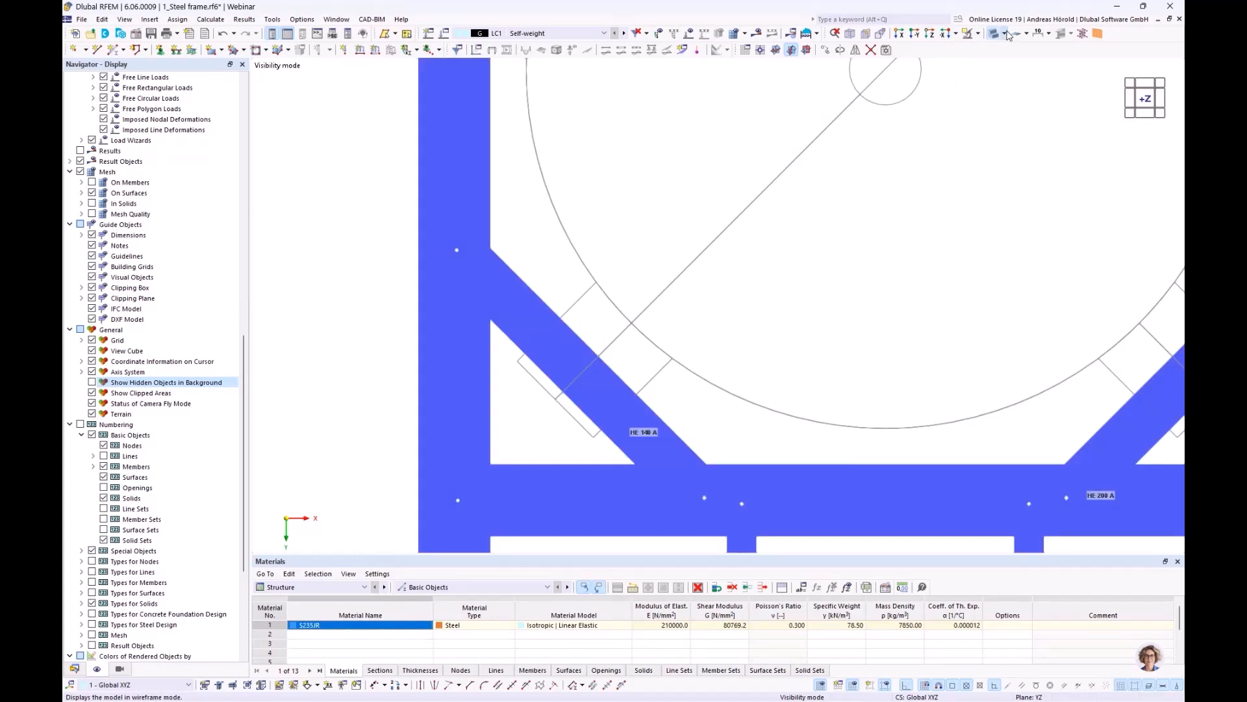
click(1006, 34)
click(1038, 61)
scroll(604, 368, down, 1)
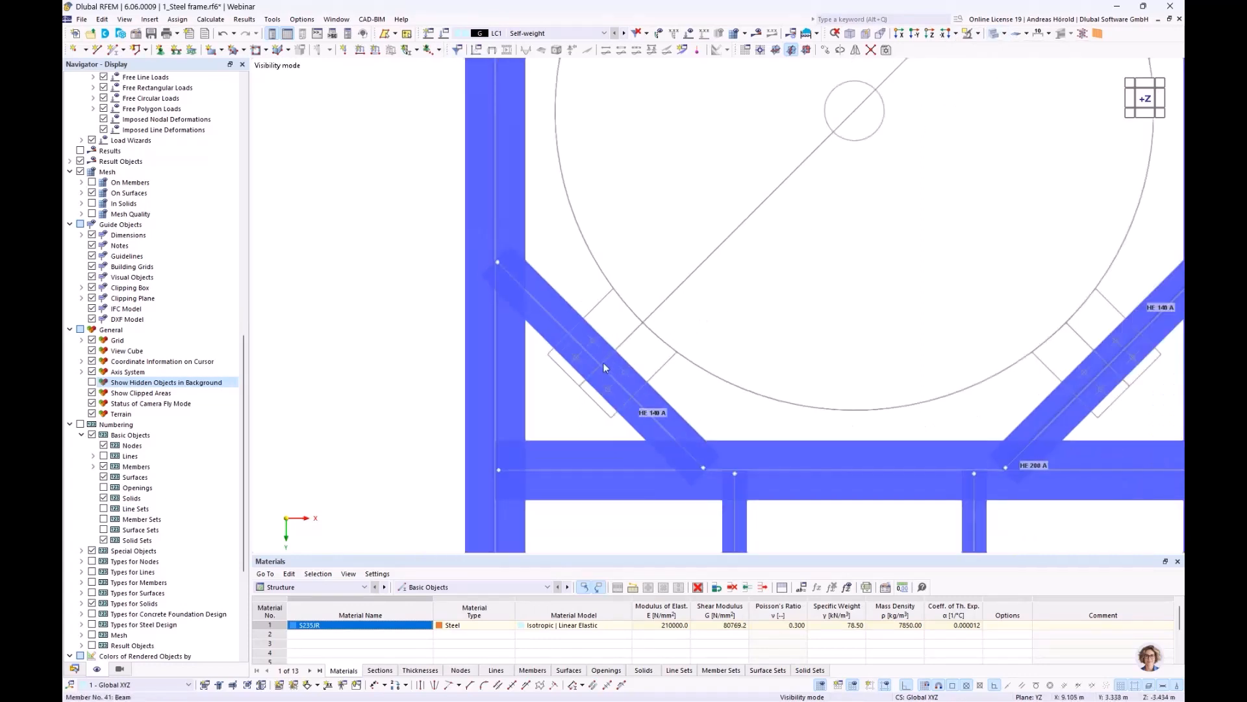
Step: Examine how the HE 140 A diagonals sit under the tank's support plates in the DXF layer
click(603, 368)
scroll(595, 361, up, 3)
scroll(629, 340, down, 4)
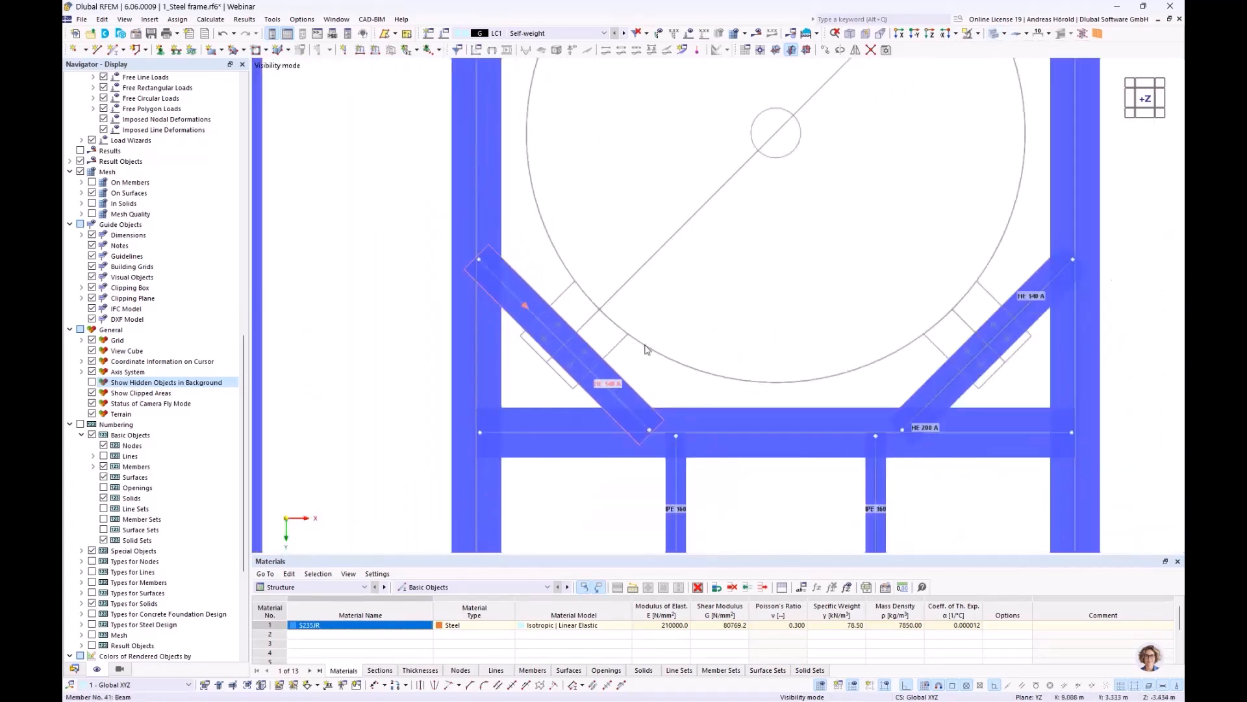
scroll(970, 351, up, 3)
click(974, 352)
scroll(906, 359, down, 3)
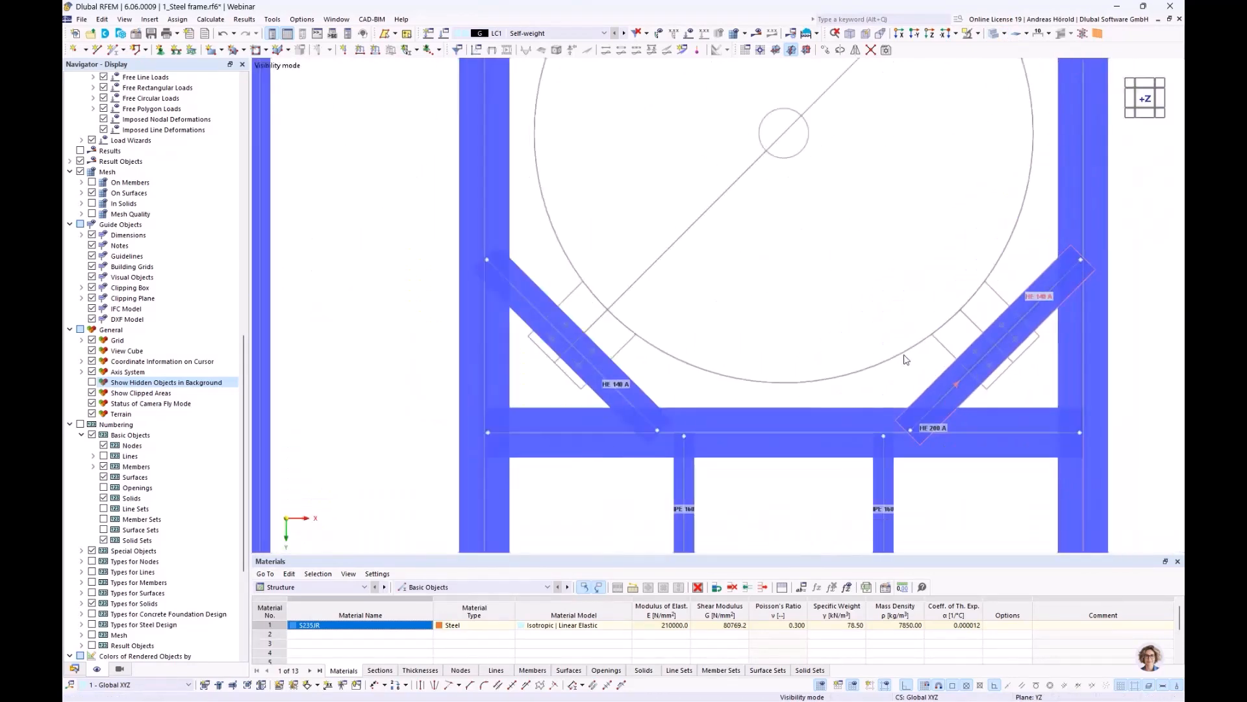
scroll(903, 360, down, 5)
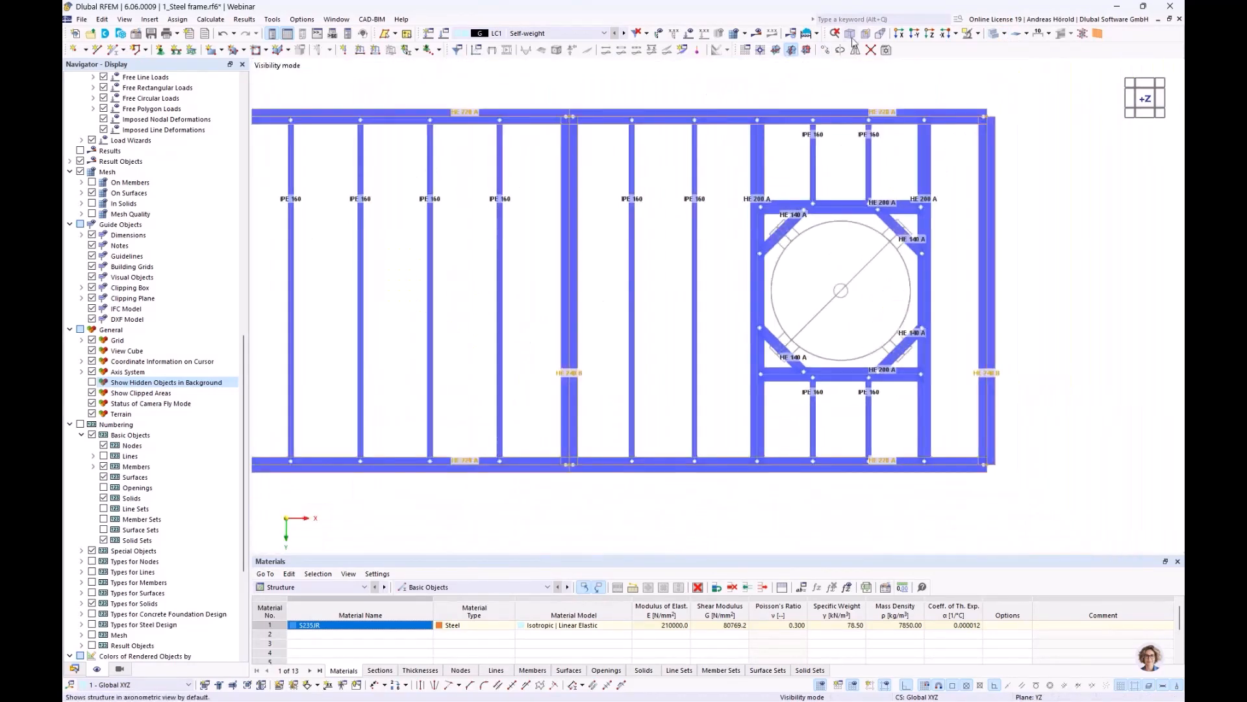
Step: Show the structure in axonometric view with all hidden objects visible again, and clear the selection
click(850, 36)
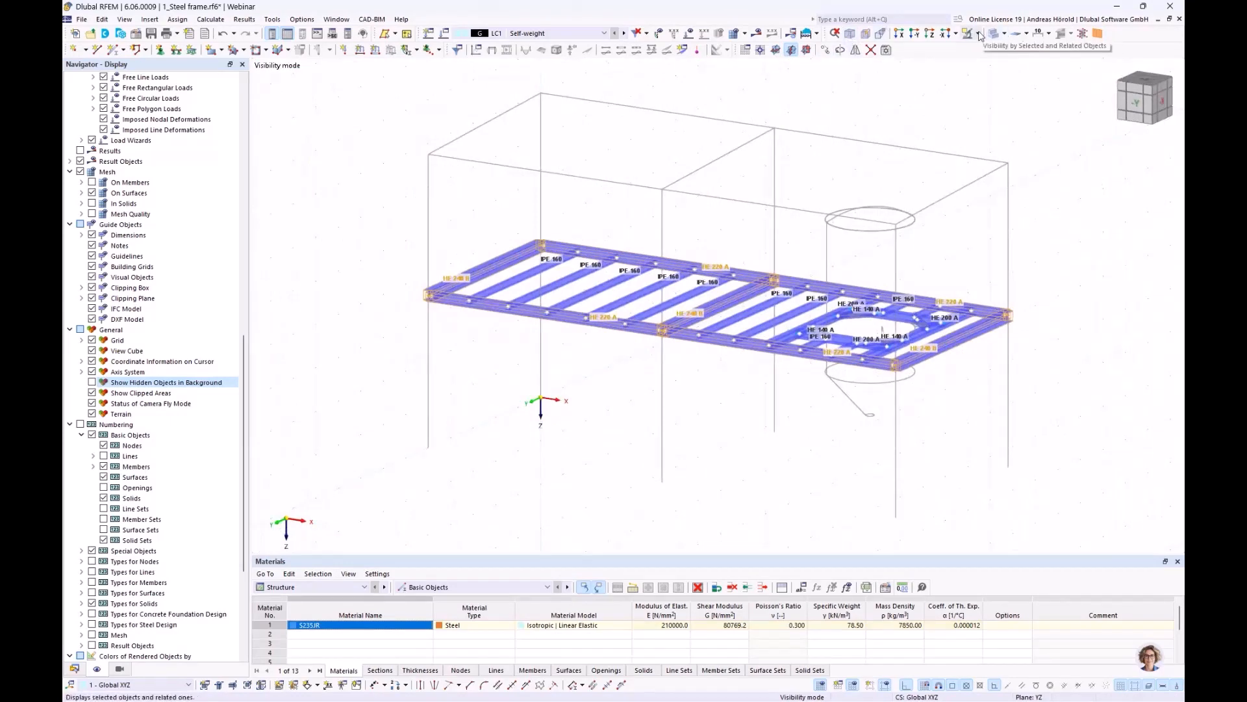
click(977, 33)
click(1017, 136)
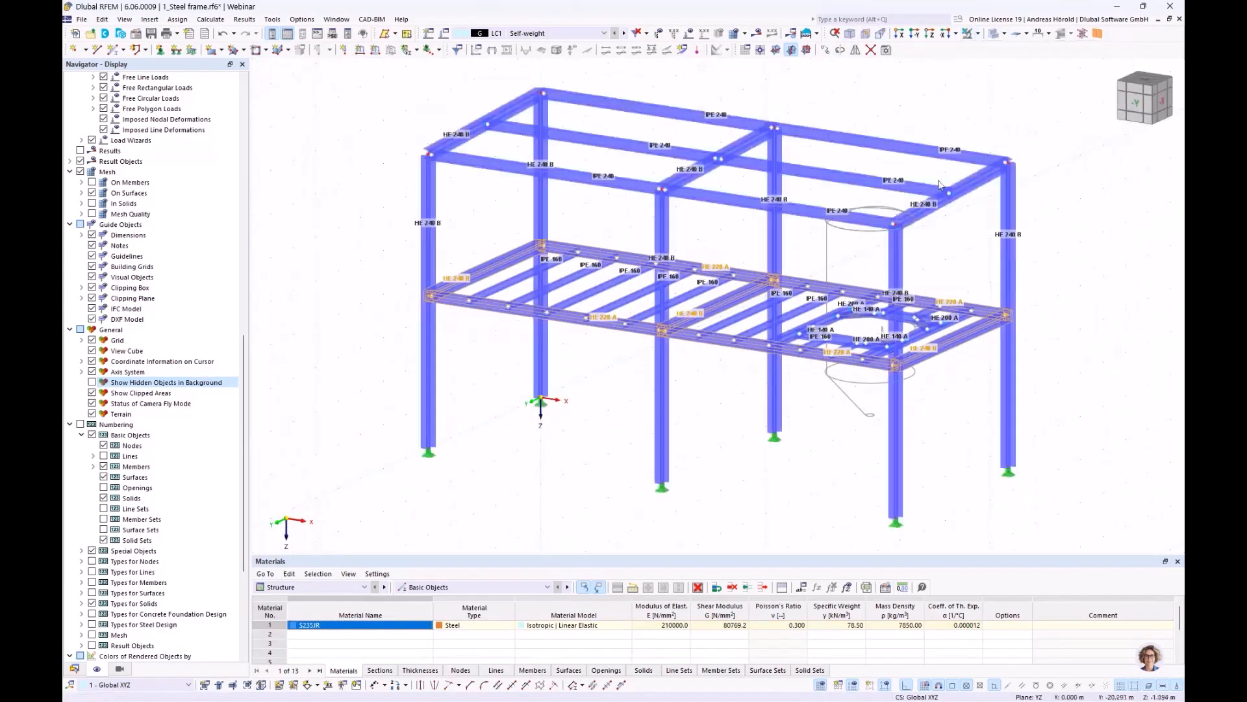
ctrl+middle_drag(588, 442, 699, 429)
scroll(604, 436, up, 1)
click(601, 431)
scroll(600, 431, down, 2)
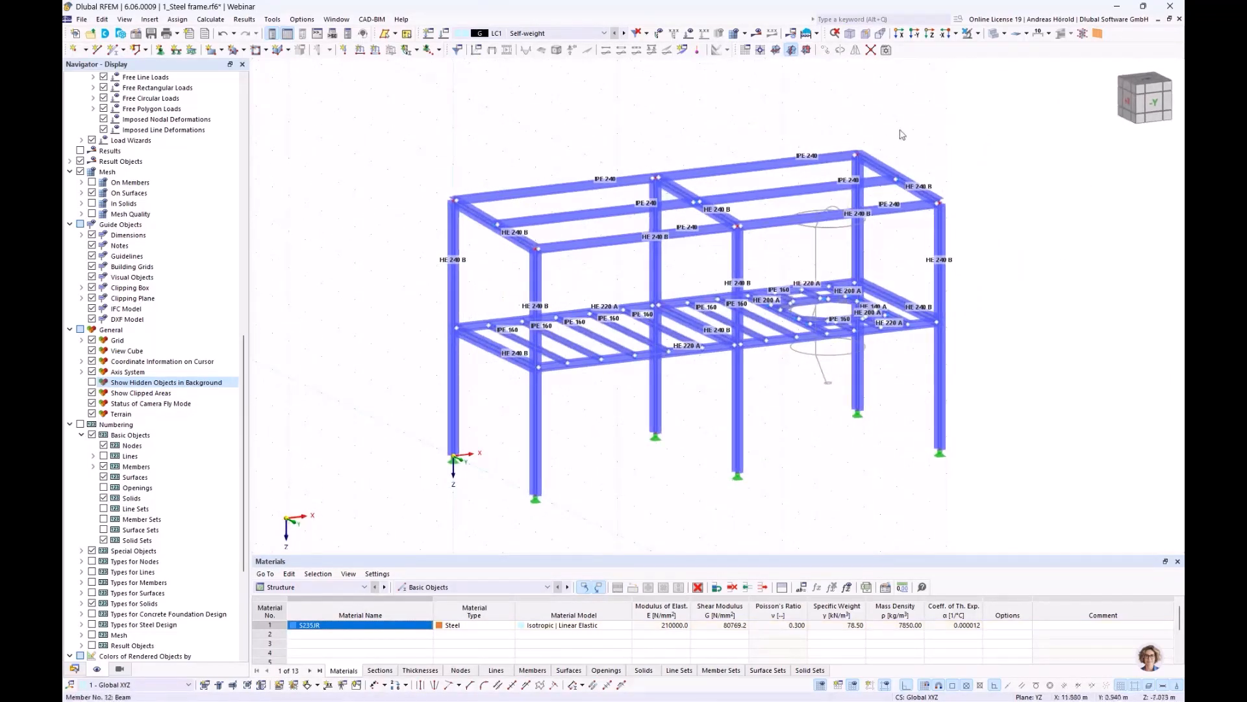
Step: Show the model in wireframe display and begin defining a new member of type Tension
click(996, 33)
click(994, 51)
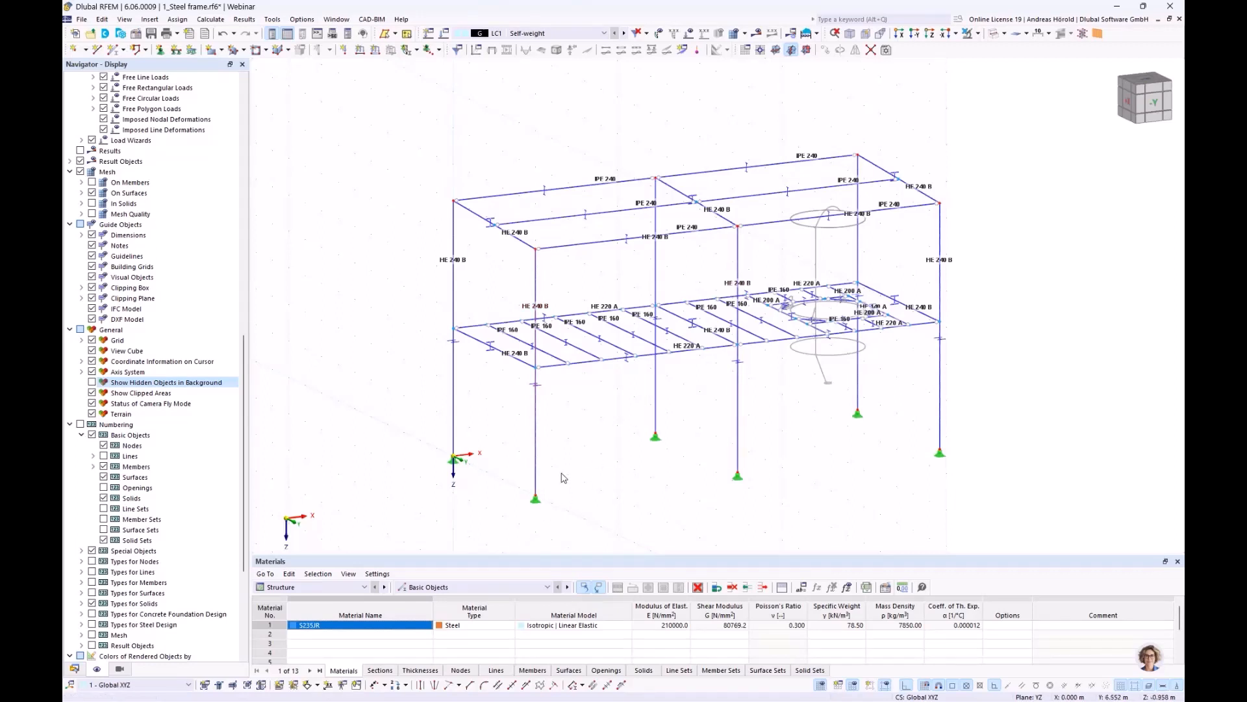
click(112, 52)
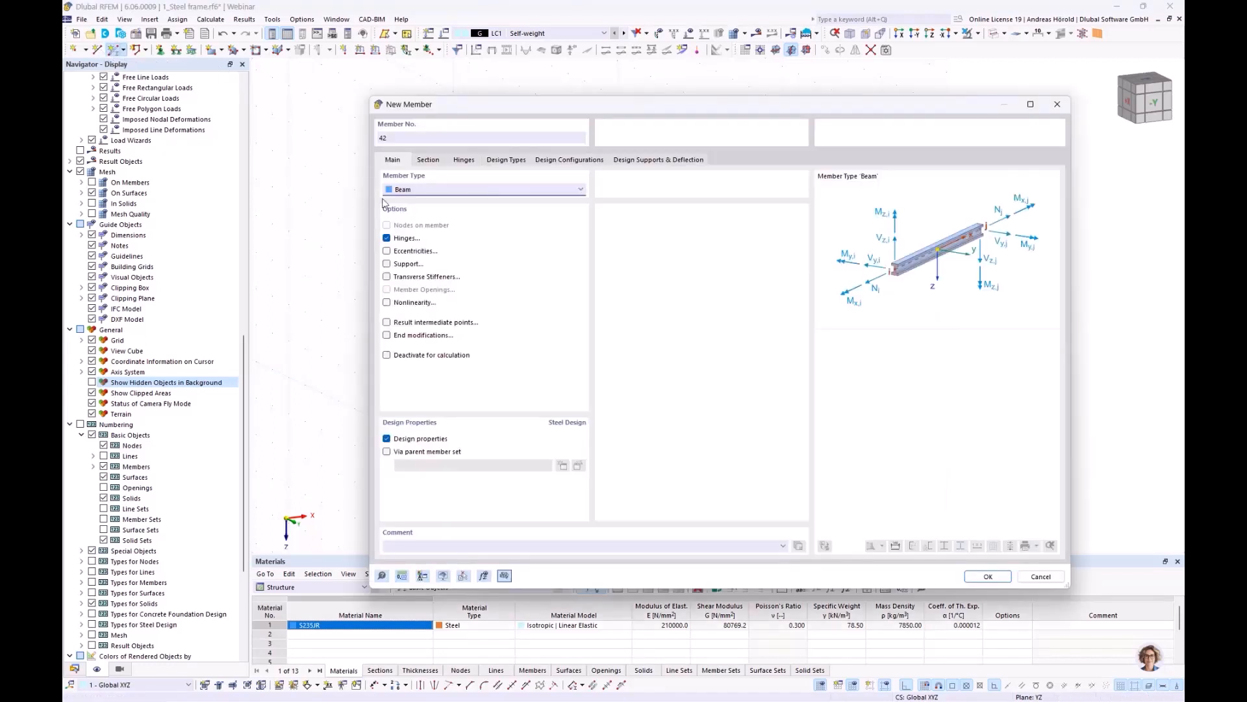
click(429, 193)
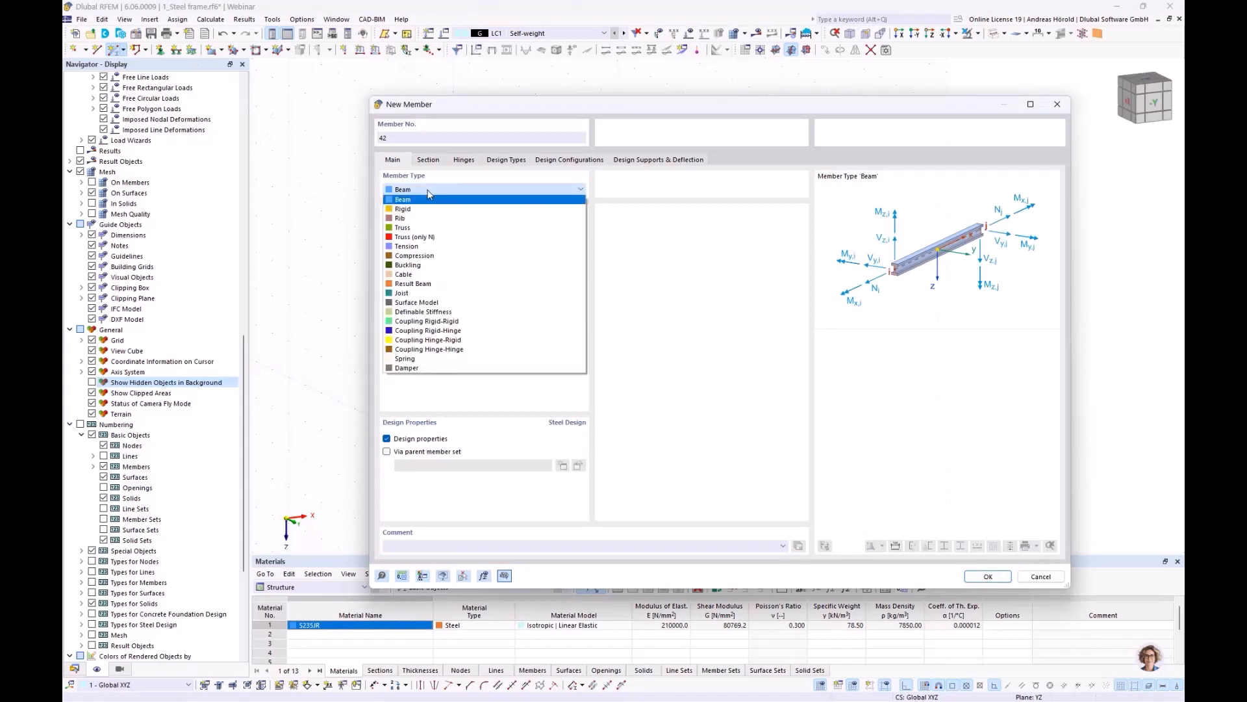
click(447, 247)
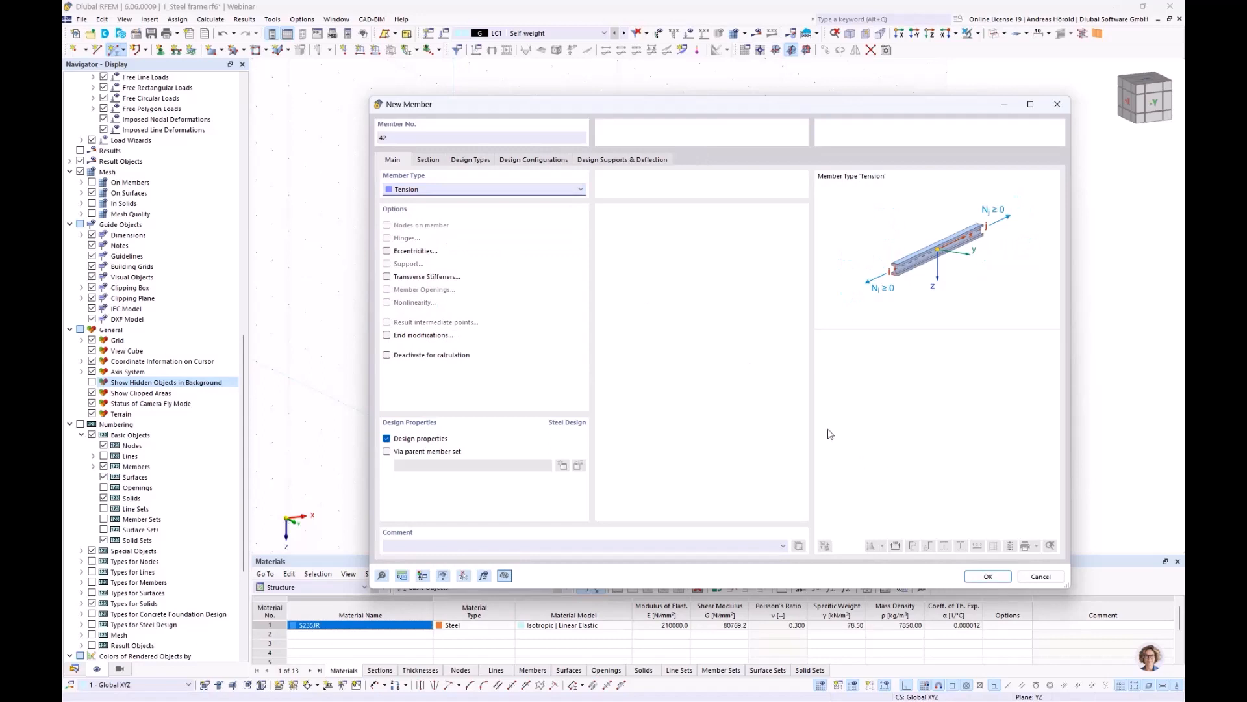
Step: Assign the ArcelorMittal L-equal section L 60x60x6 (EN 10056-1:2017) in S235JR to the new tension member and accept its definition
click(425, 160)
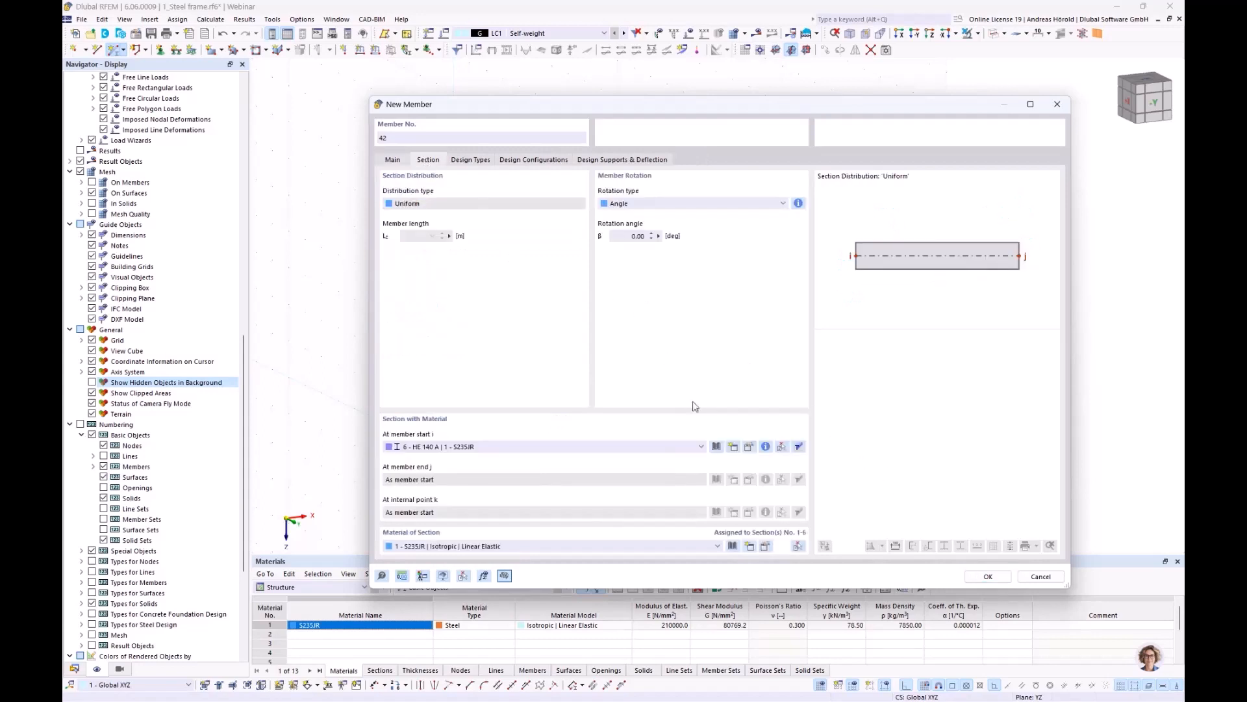
click(715, 447)
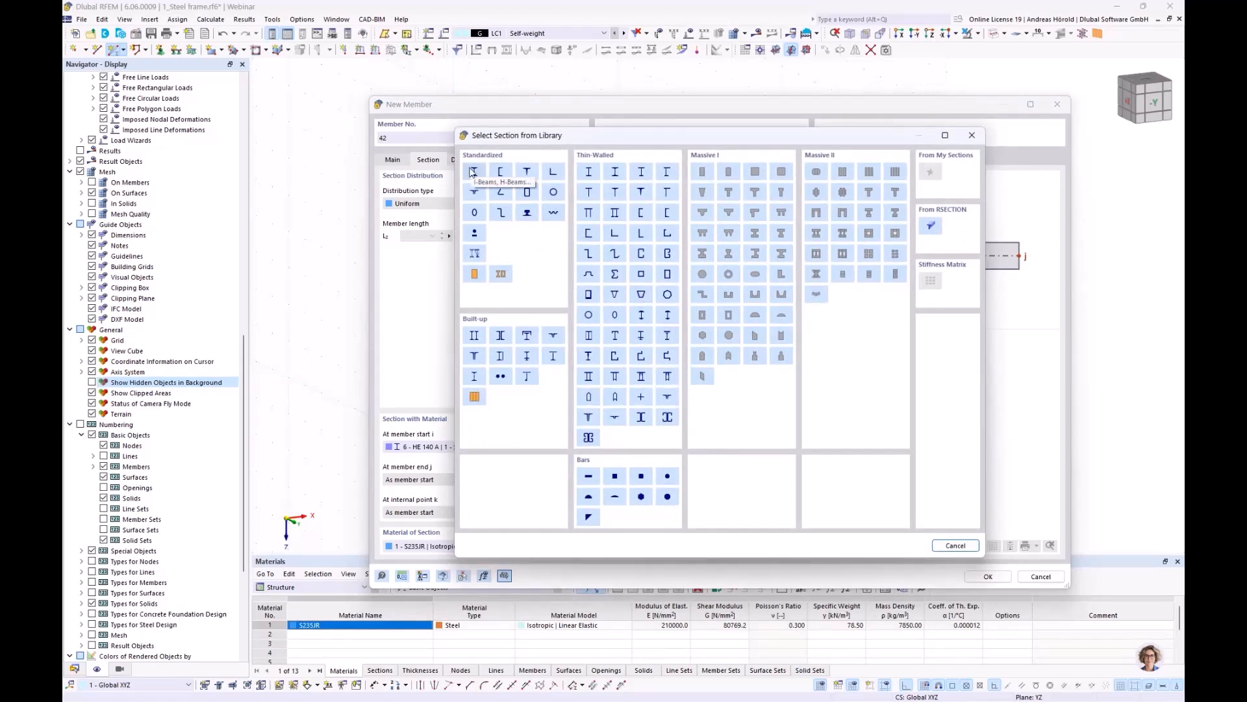
click(554, 172)
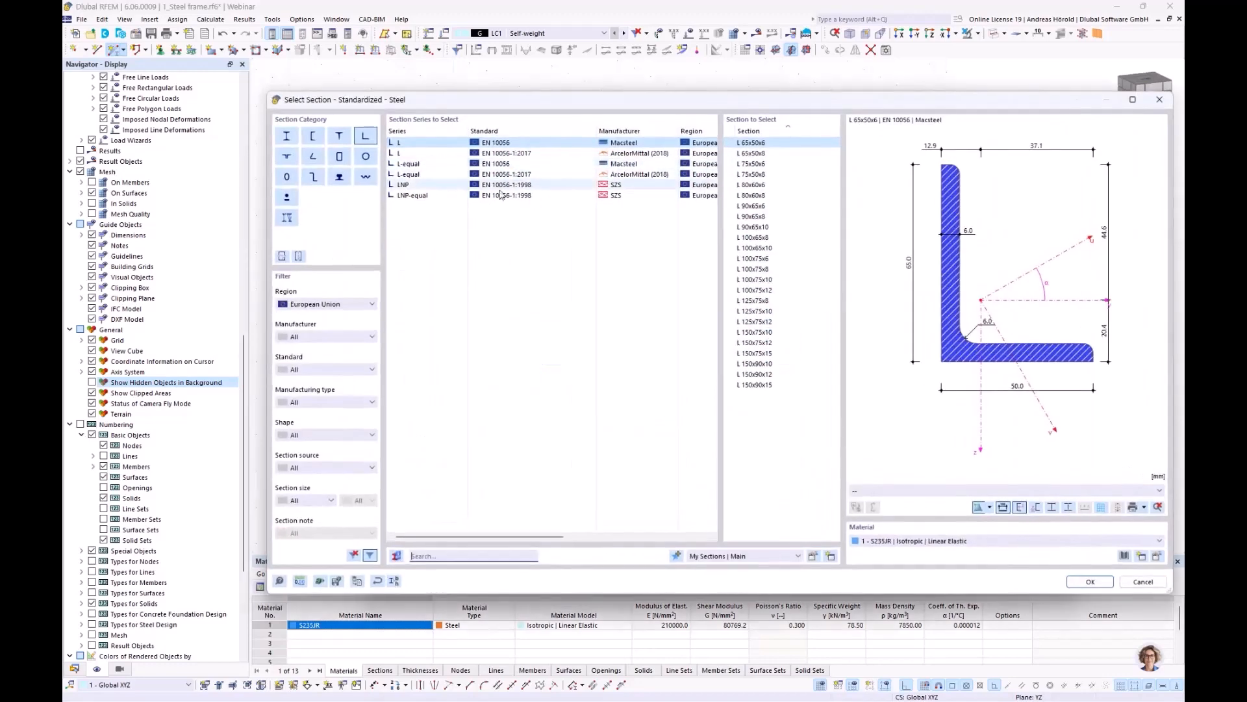
click(413, 176)
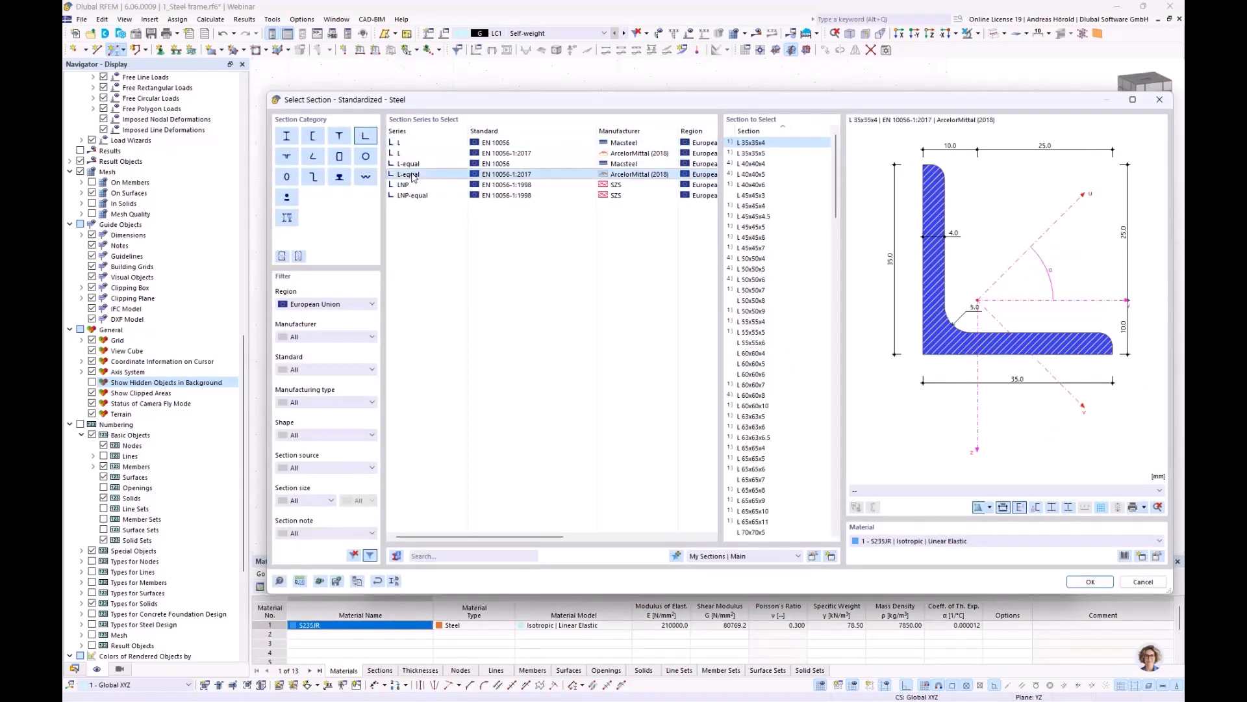
click(754, 376)
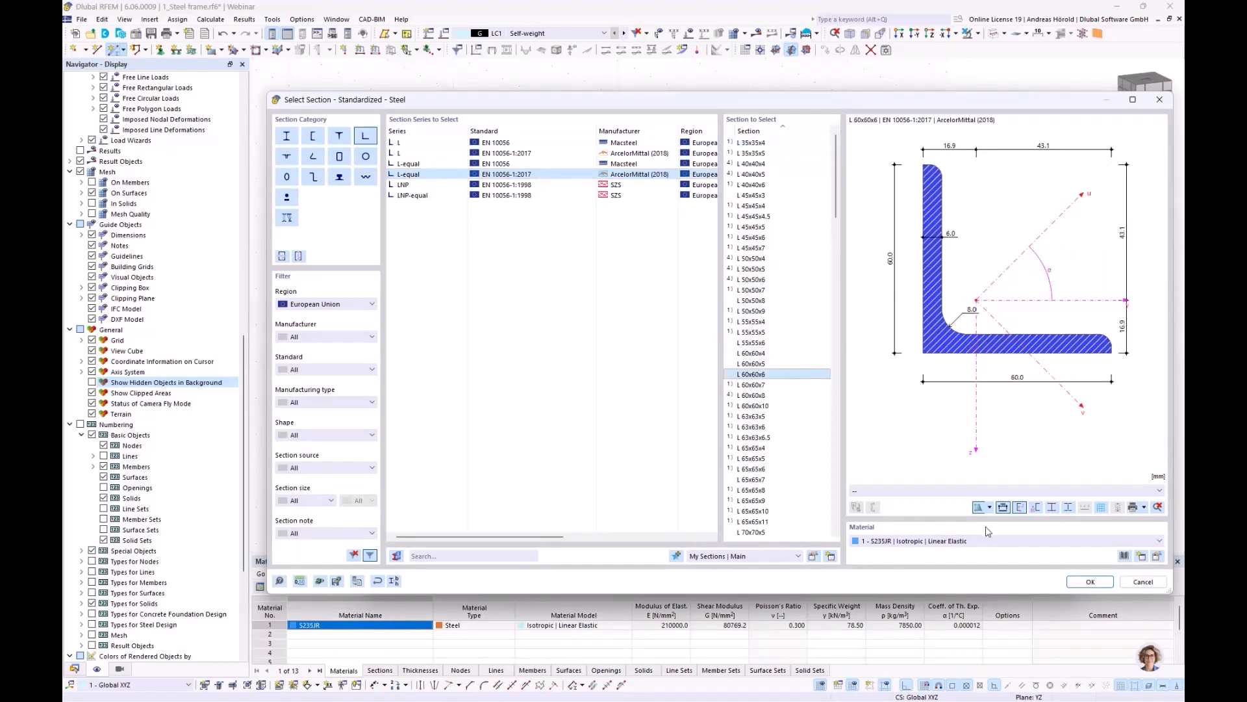
click(1090, 582)
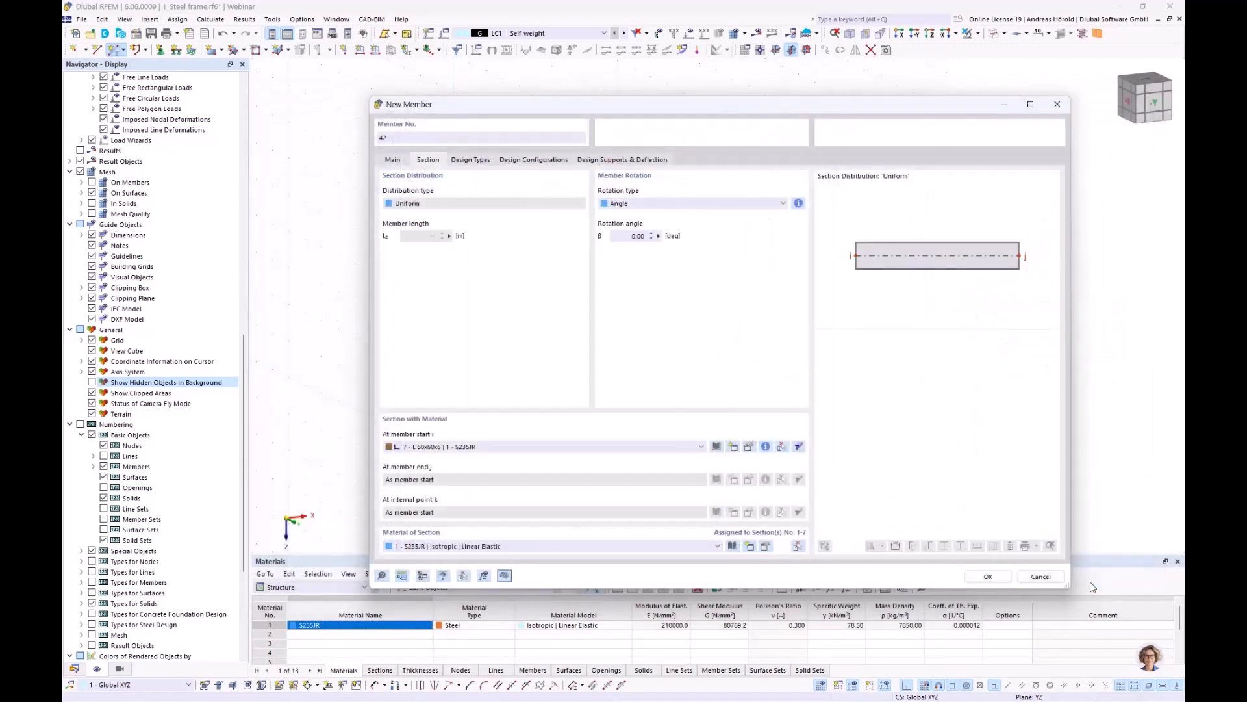
click(986, 576)
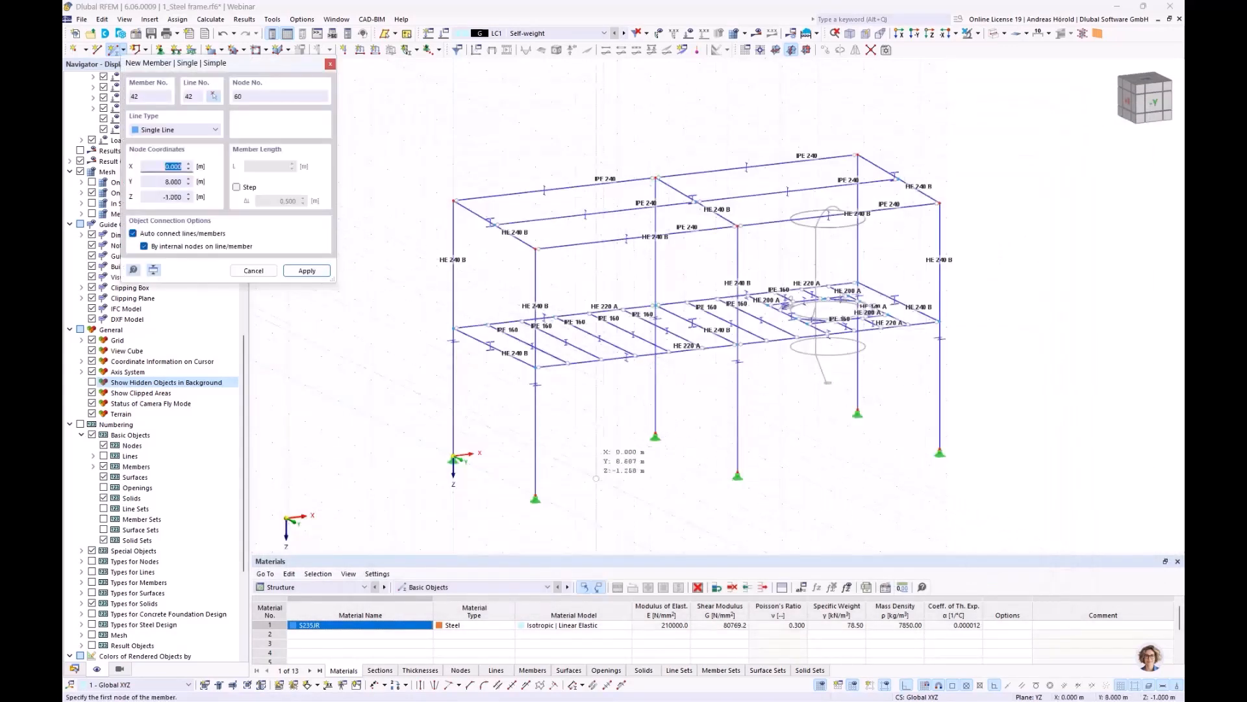
Step: Draw two crossing L 60x60x6 tension diagonals between the column bases and floor-level nodes in the front side's lower first bay
click(601, 417)
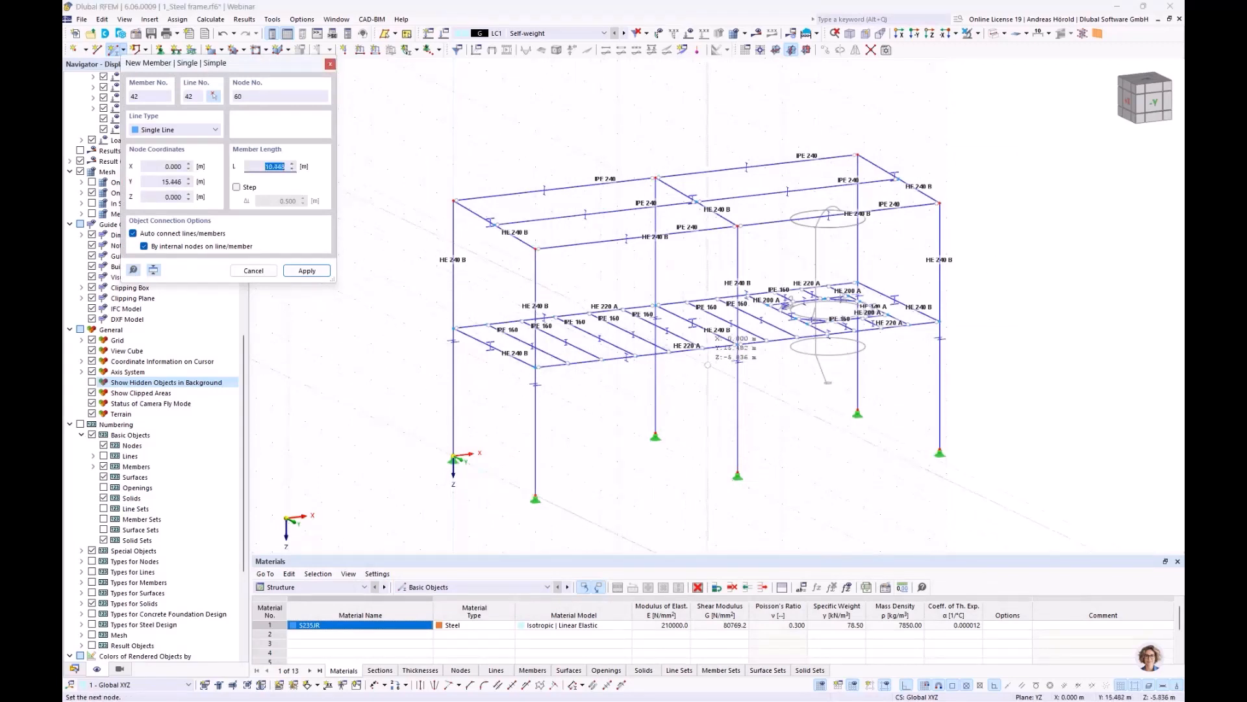
click(737, 345)
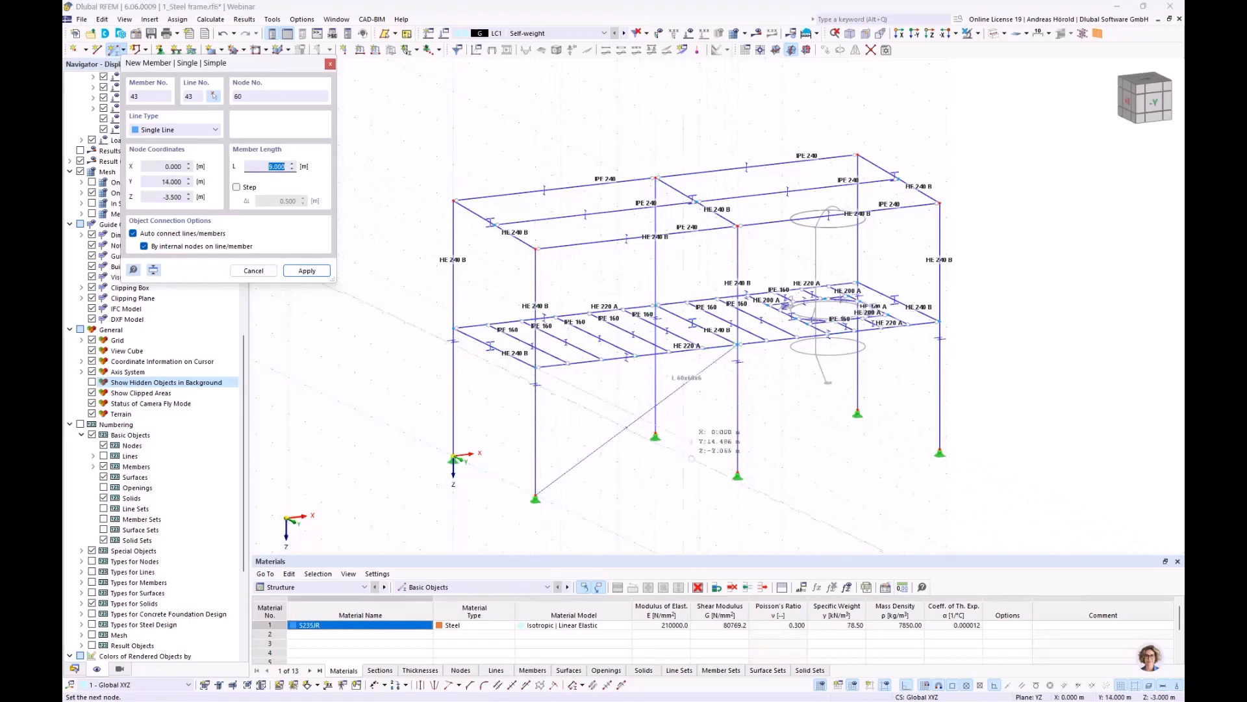
click(737, 474)
scroll(721, 464, up, 5)
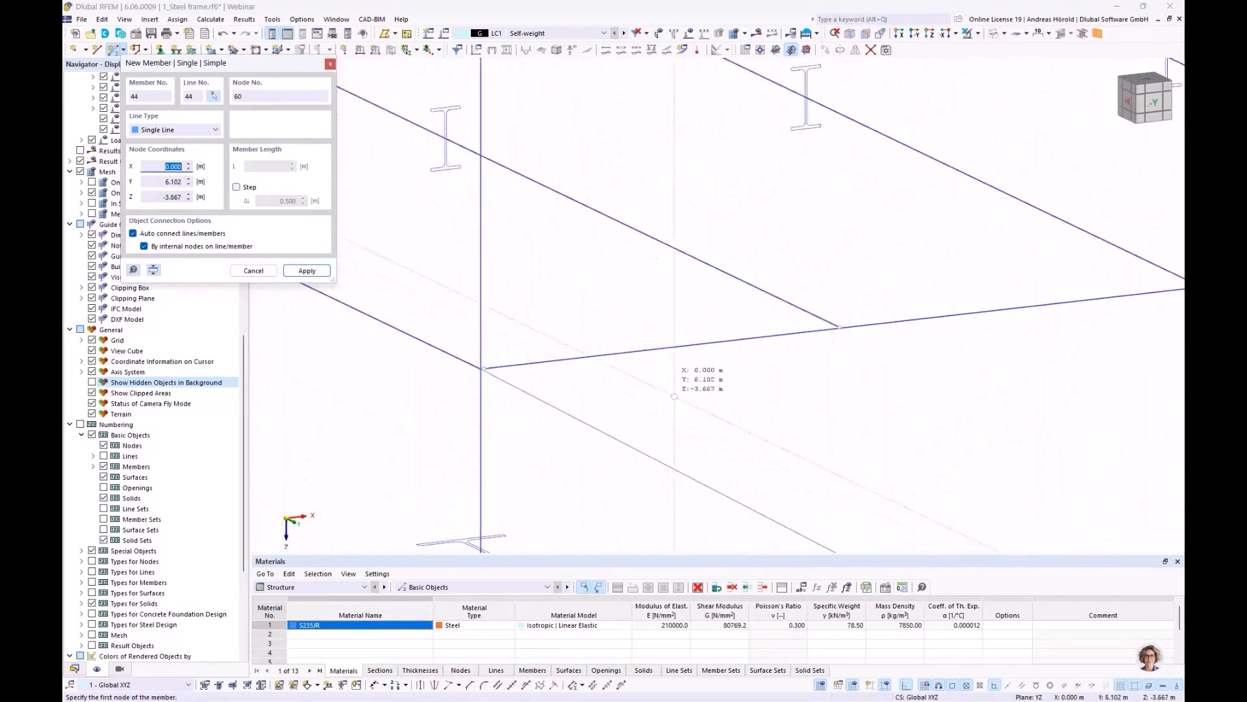
key(Escape)
scroll(510, 370, up, 5)
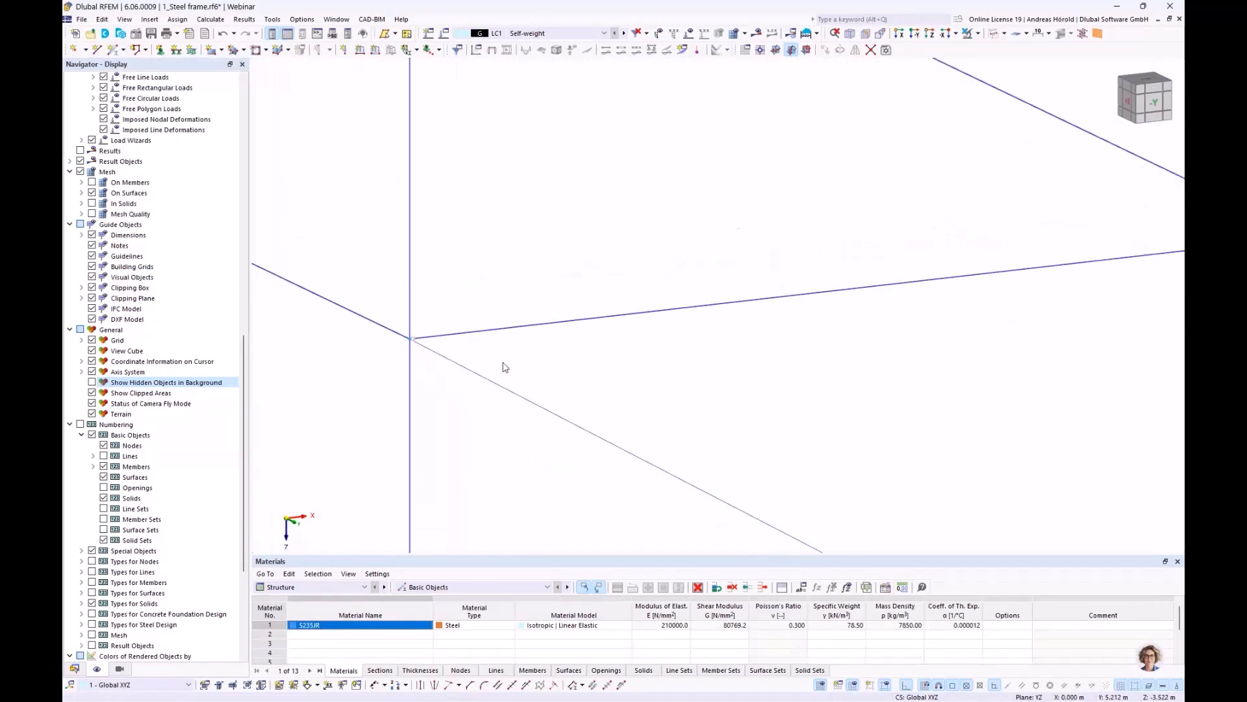
scroll(505, 368, down, 10)
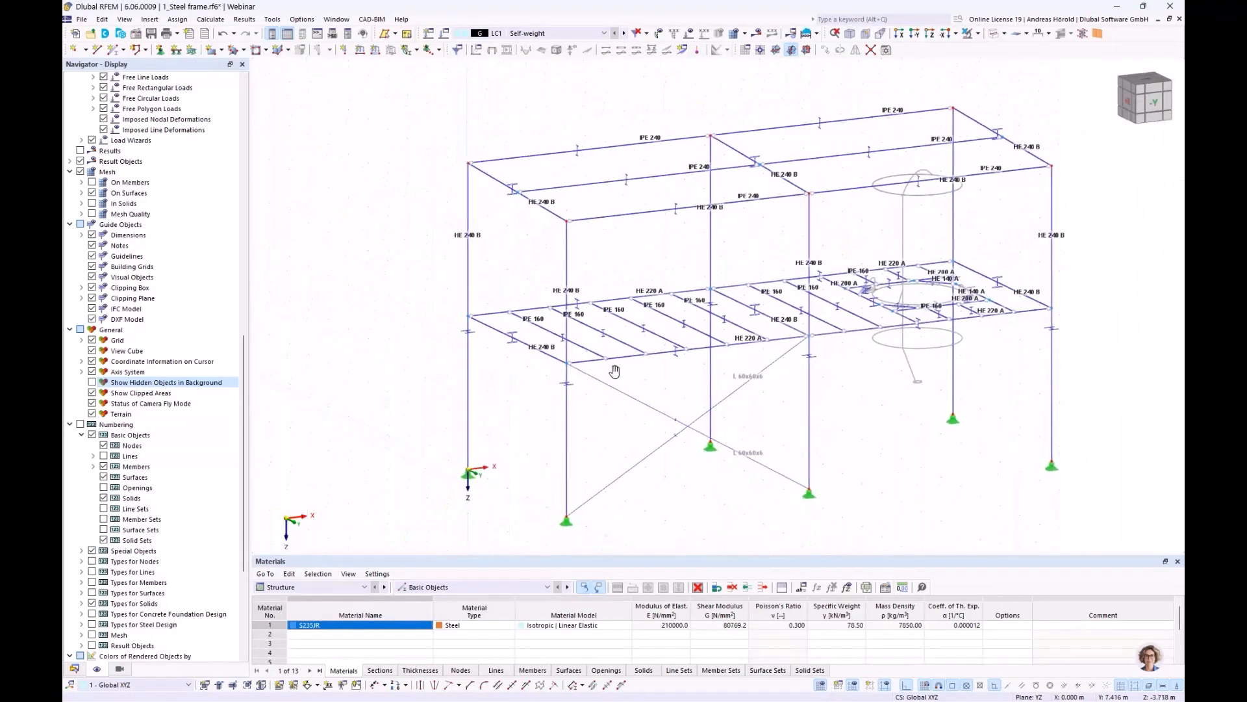
Step: Select both tension diagonals and copy them from the front column base to the rear column base at the origin
middle_drag(614, 370, 615, 365)
drag(680, 383, 644, 489)
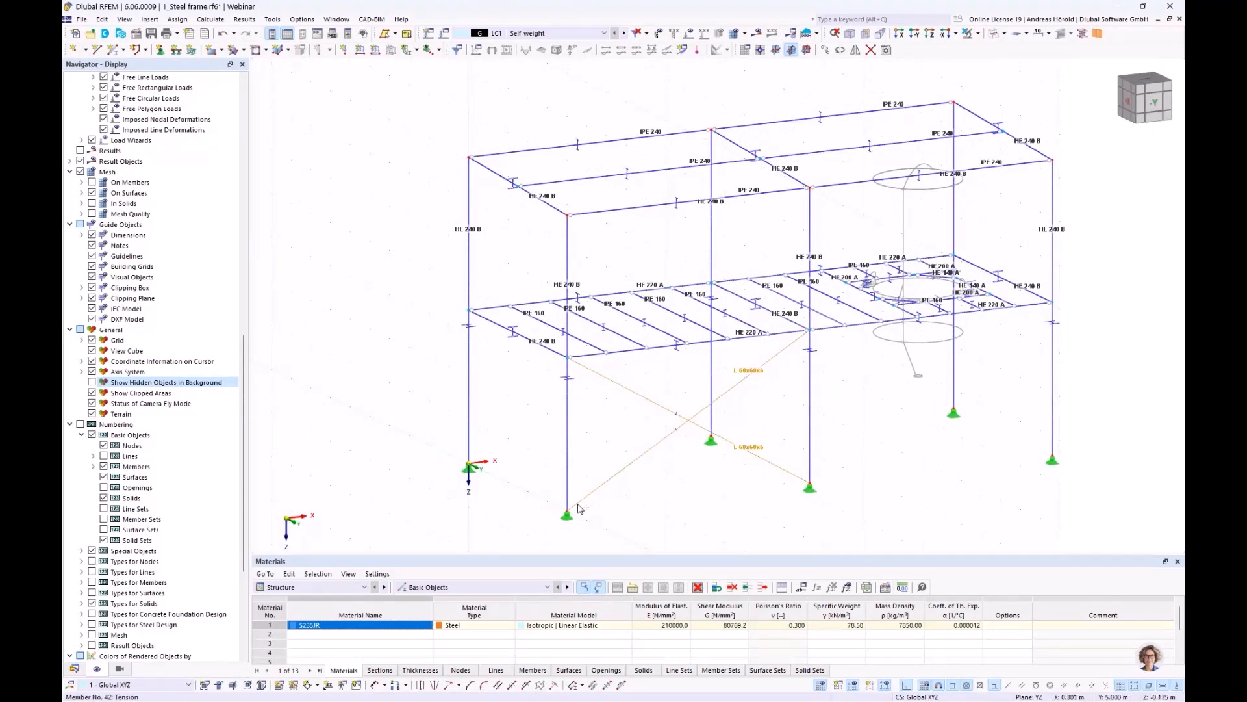
ctrl+drag(574, 511, 470, 466)
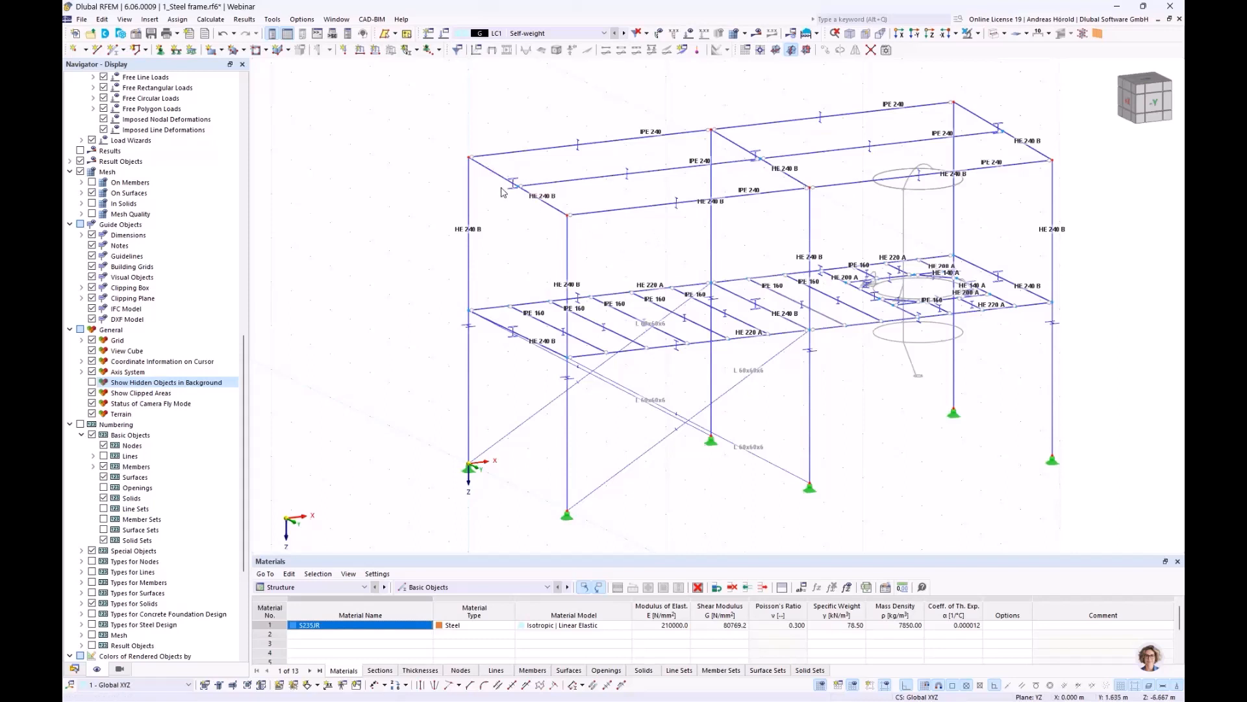
Step: Start generating bracing in cells, with a drawn L 60x60x6 tension diagonal as the template member
click(272, 19)
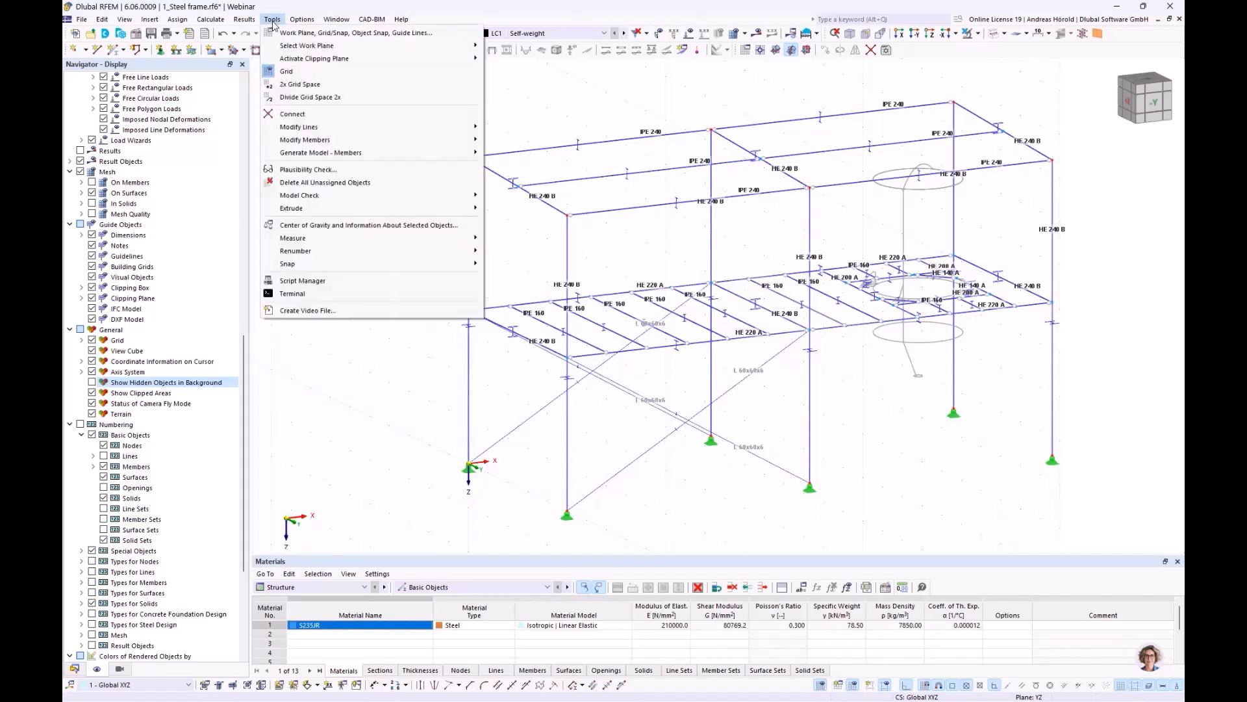
mouse_move(369, 132)
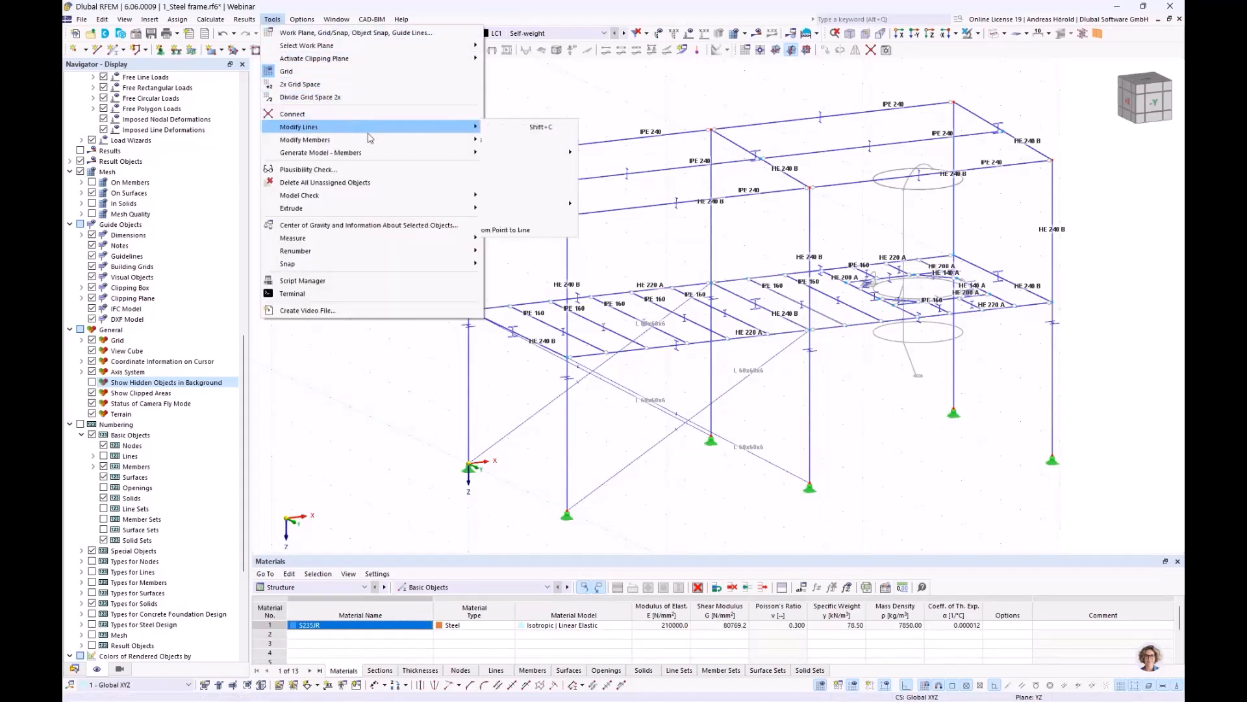
mouse_move(392, 155)
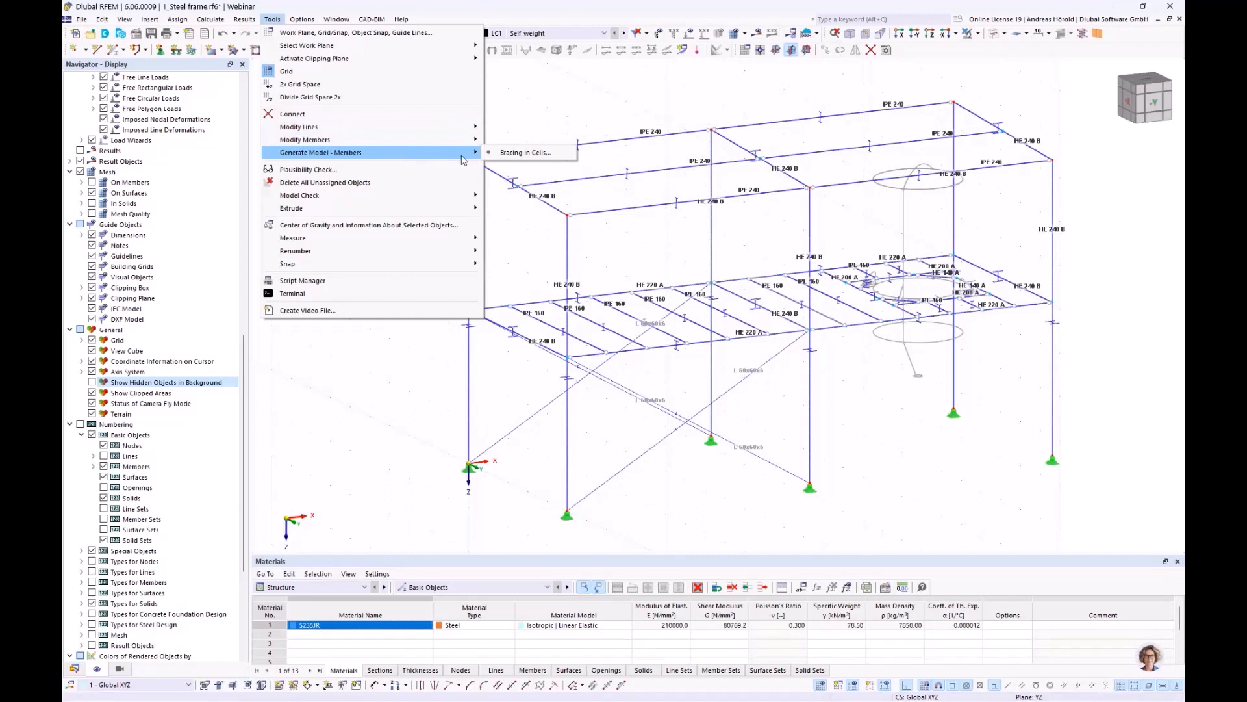
click(507, 154)
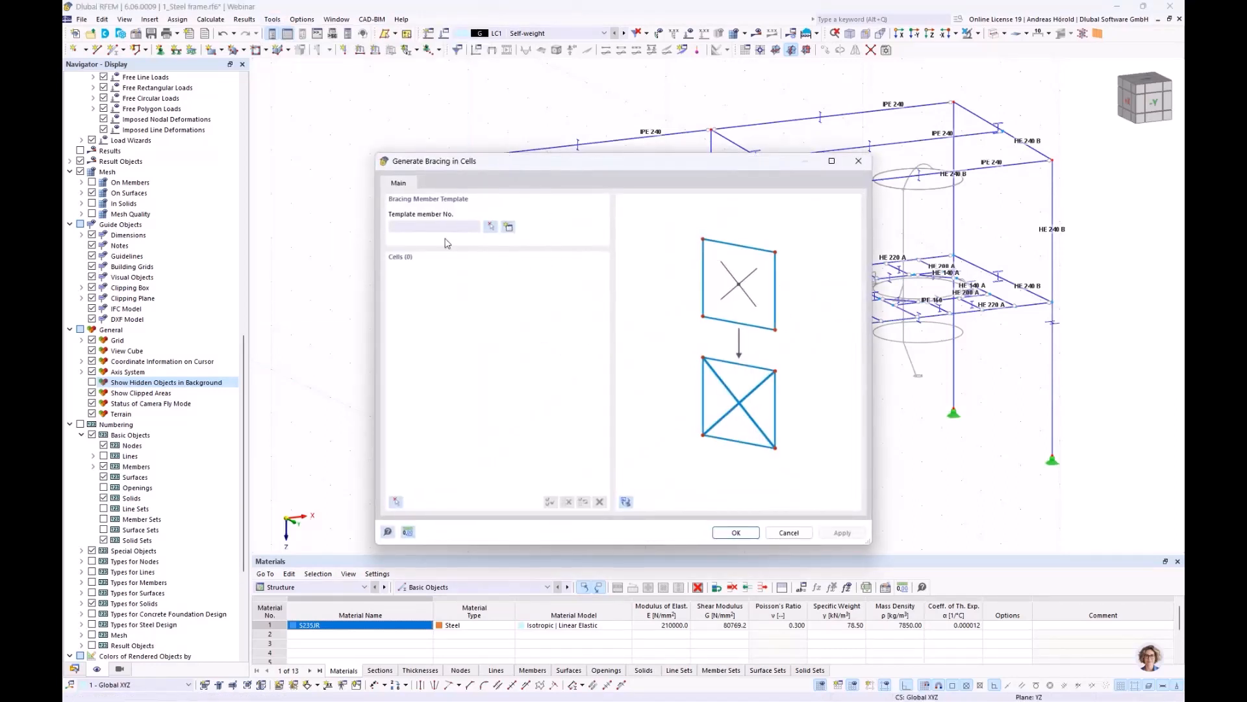
click(491, 227)
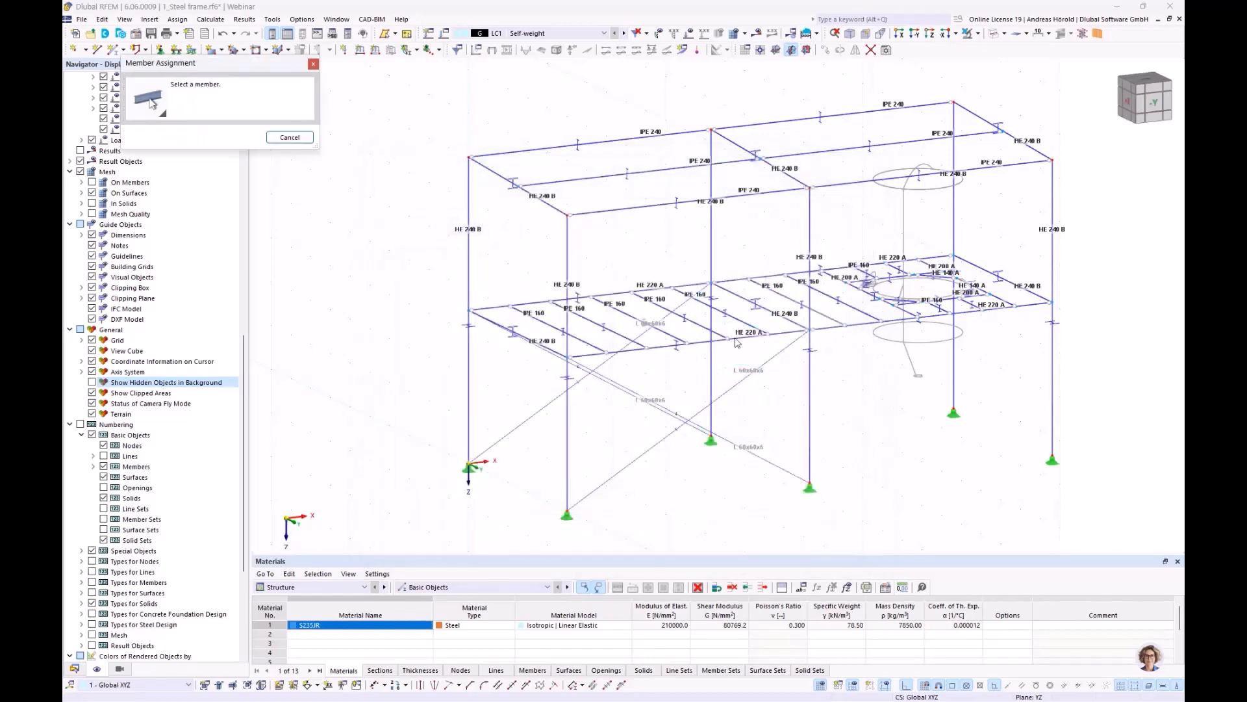
click(721, 399)
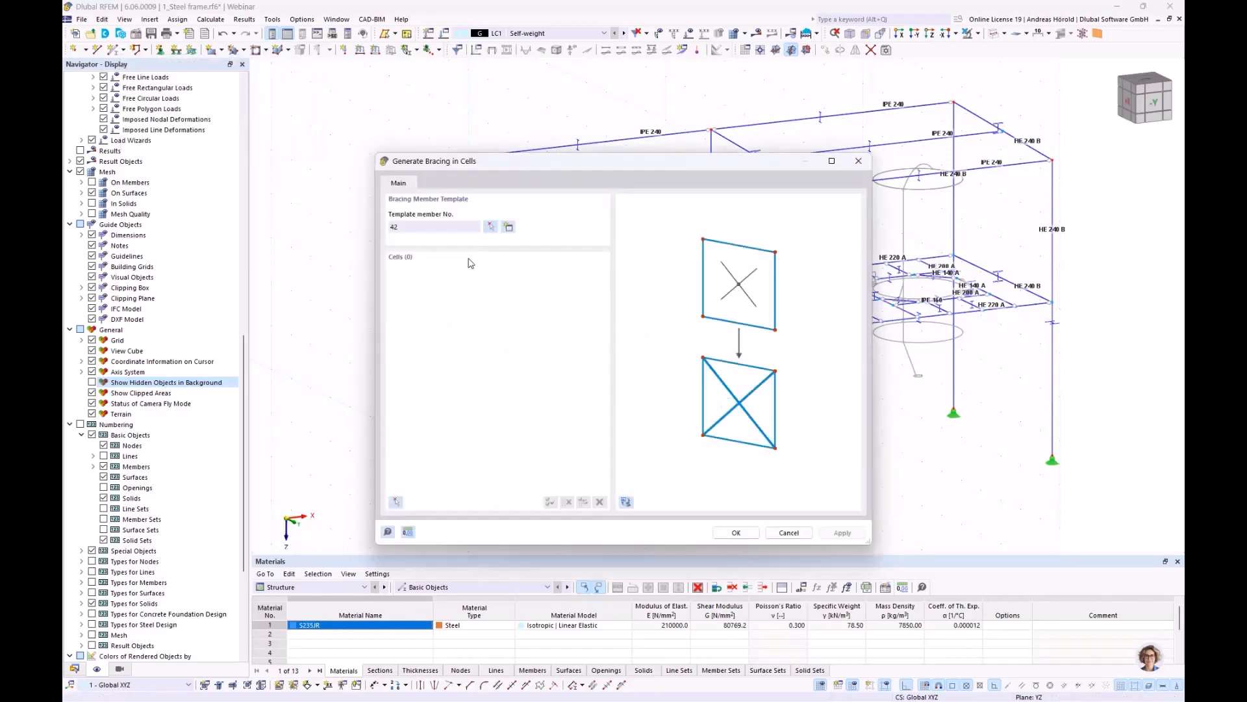
Step: Generate cross bracing in the two upper cells of the first bay, on the front and rear longitudinal sides
click(396, 503)
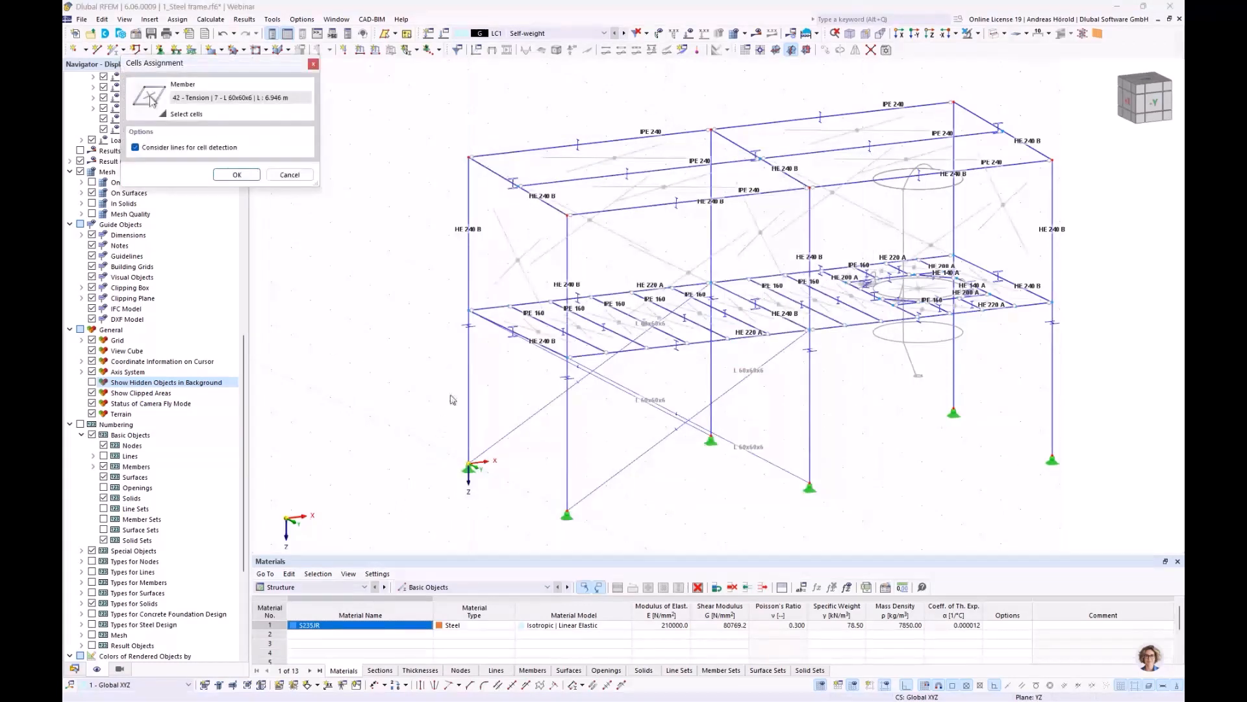
mouse_move(426, 392)
ctrl+middle_down()
mouse_move(525, 380)
mouse_move(602, 345)
mouse_move(529, 379)
mouse_move(404, 384)
mouse_move(403, 395)
mouse_move(416, 385)
ctrl+middle_up()
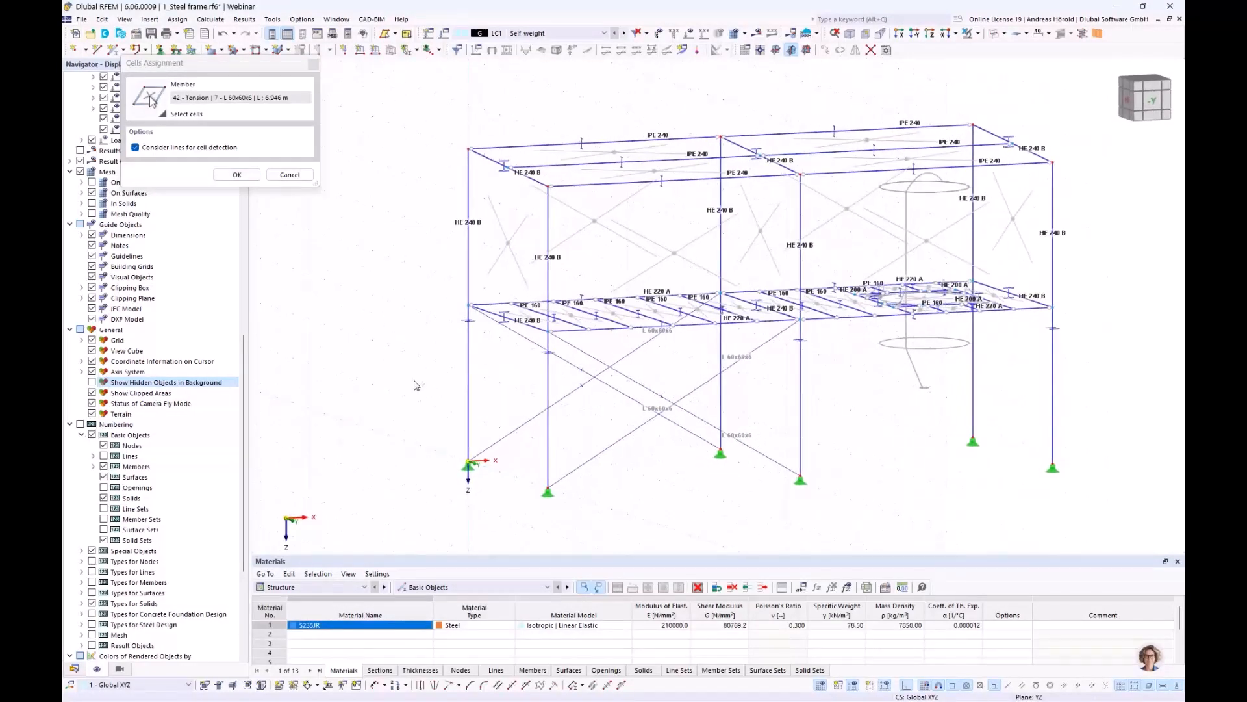
click(594, 221)
click(237, 174)
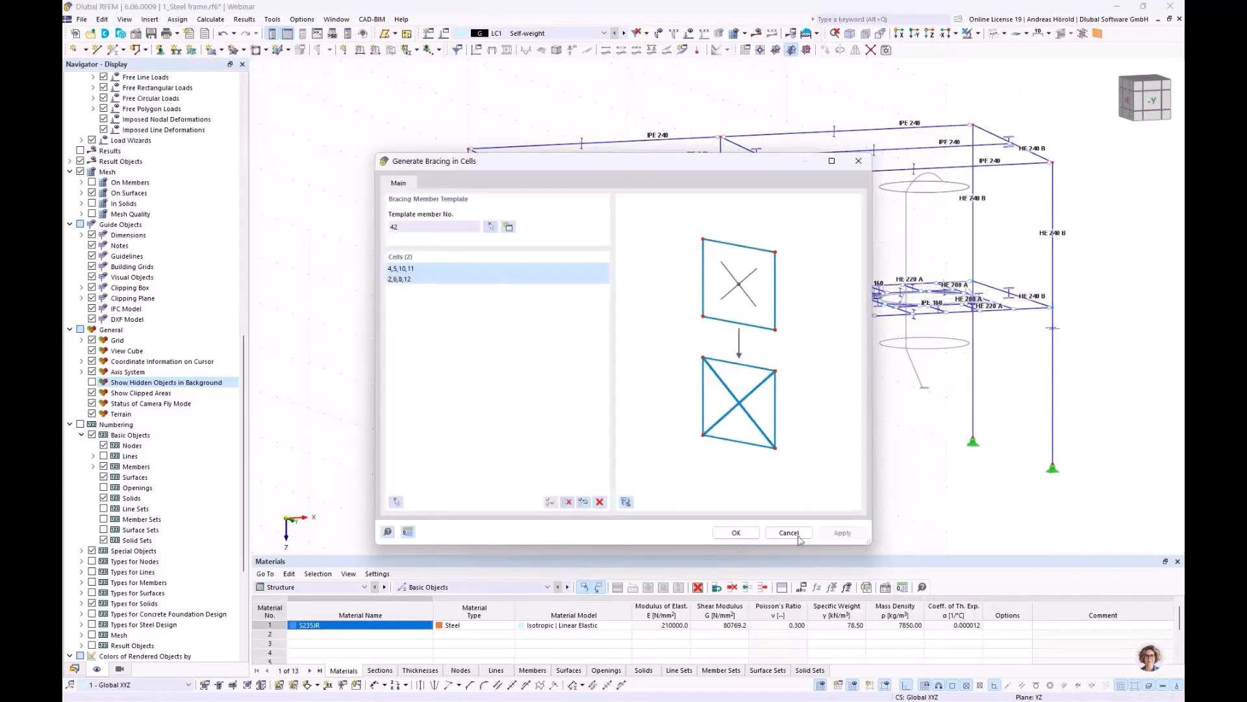
click(736, 533)
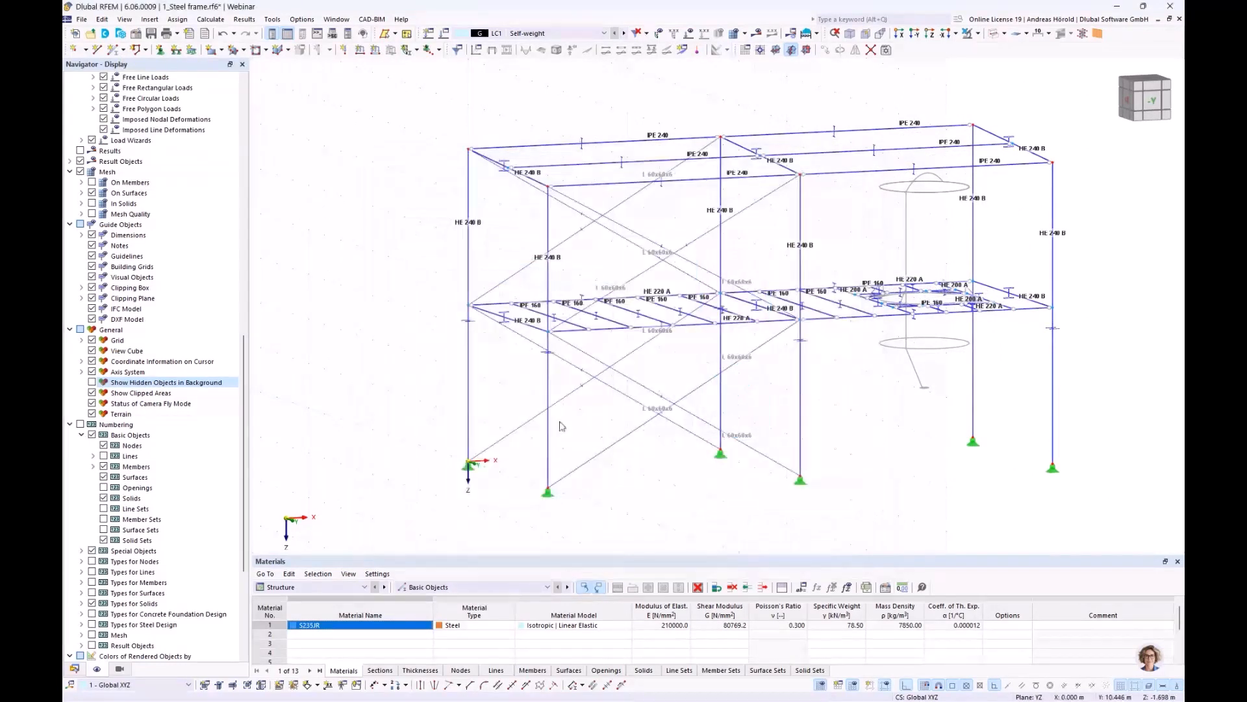
Step: Connect the members across the whole intermediate floor level, dividing columns and edge beams at their nodes, and check a lower front column segment
ctrl+middle_drag(361, 413, 302, 384)
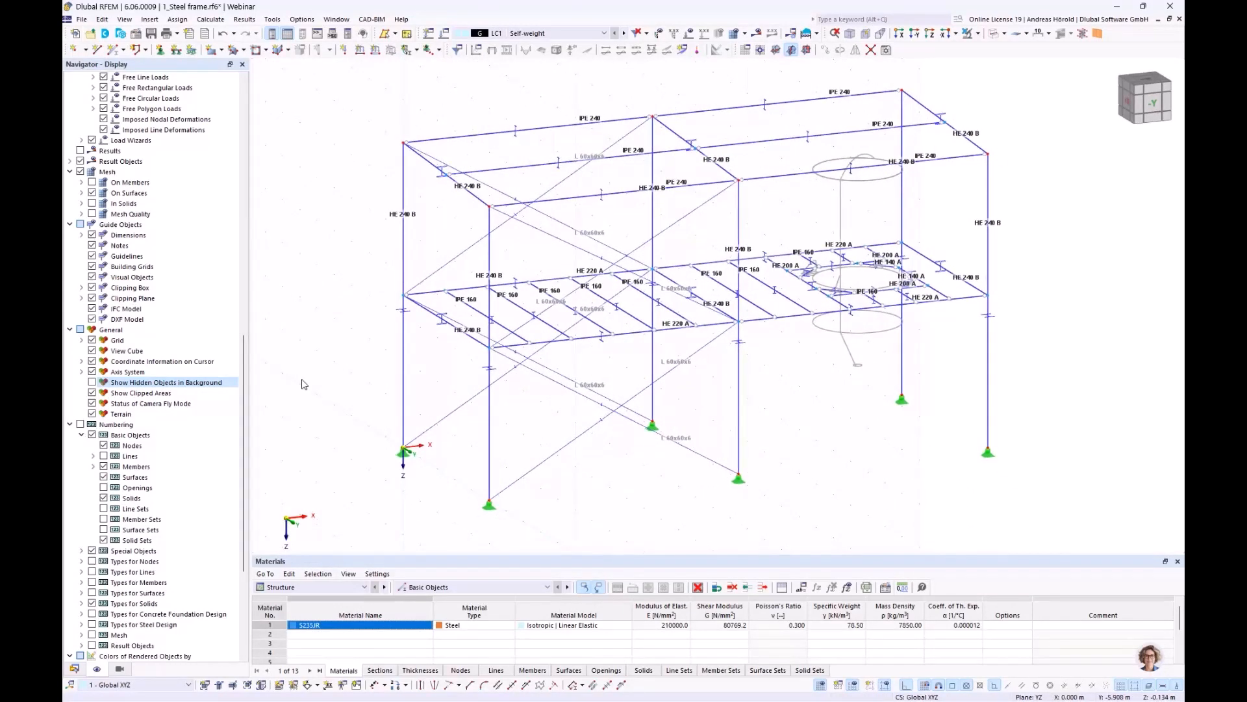
scroll(471, 392, down, 1)
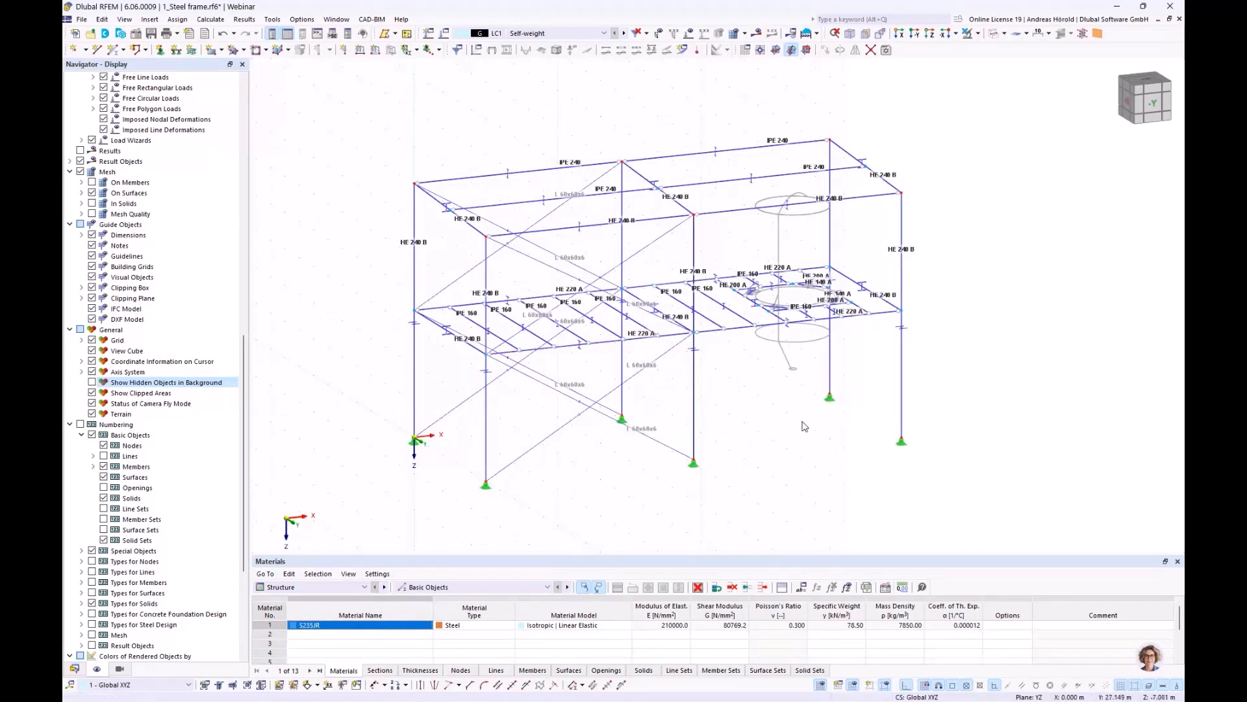
ctrl+middle_drag(803, 422, 767, 397)
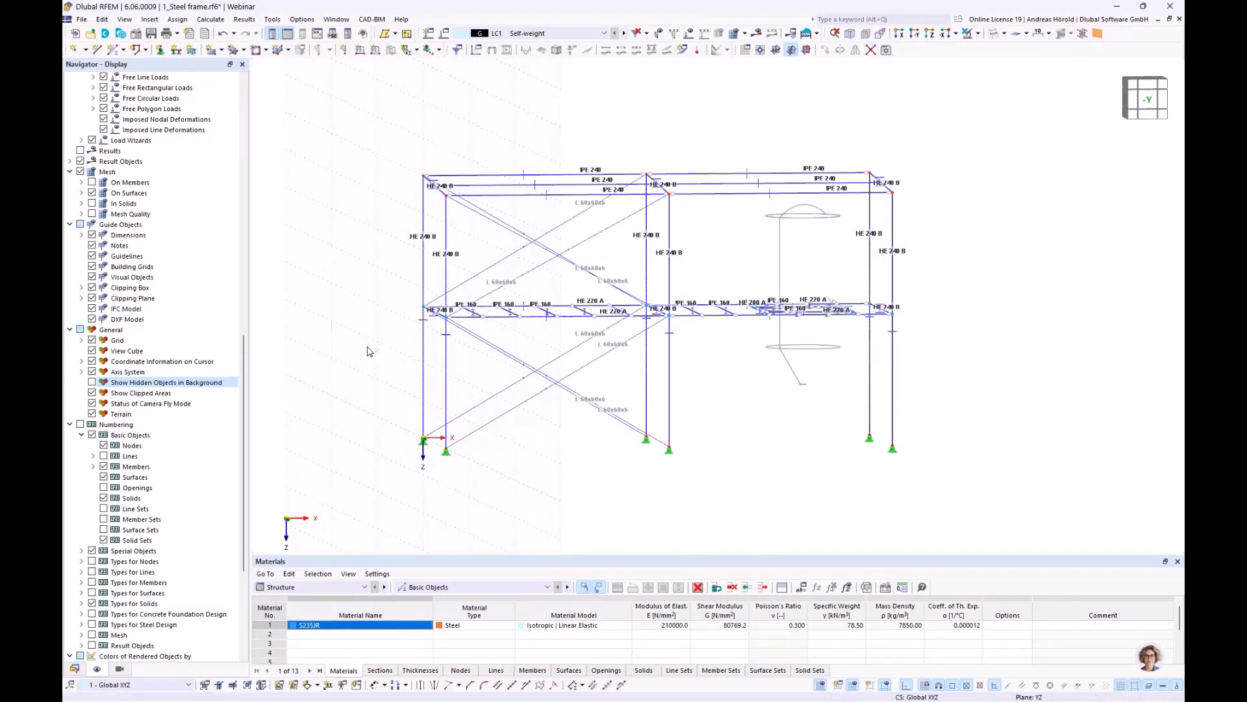
drag(367, 346, 935, 280)
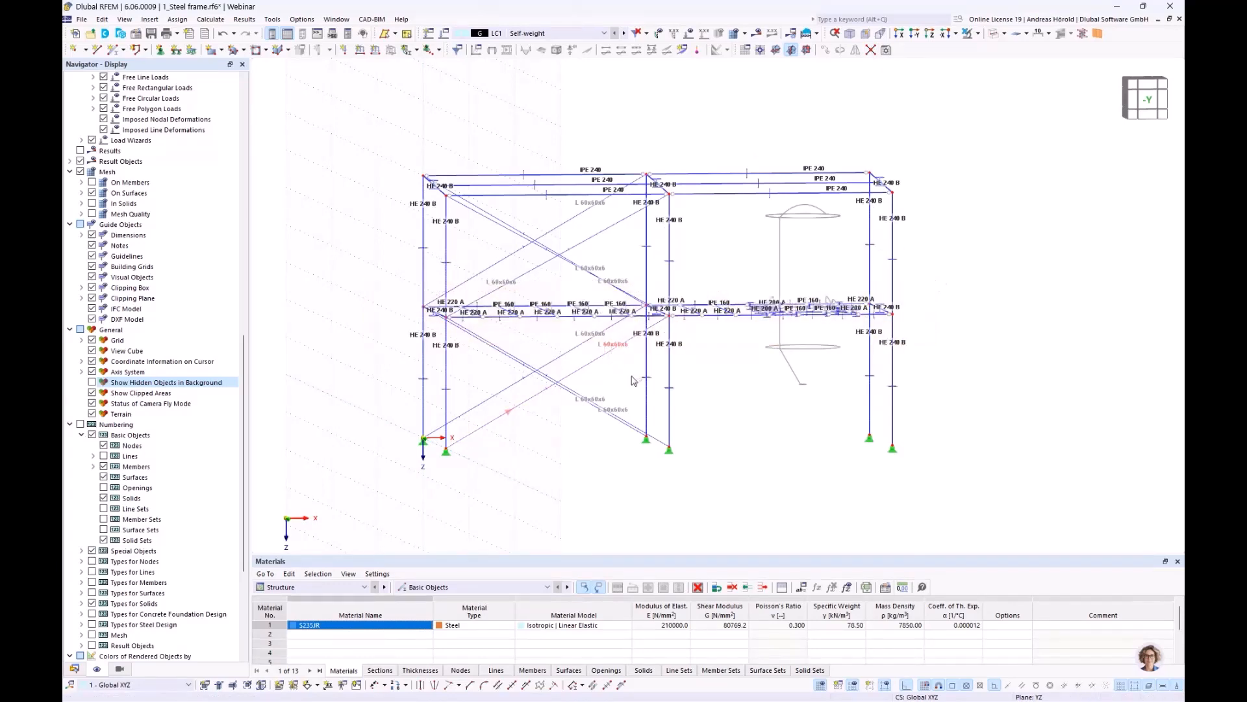
ctrl+middle_drag(546, 379, 615, 414)
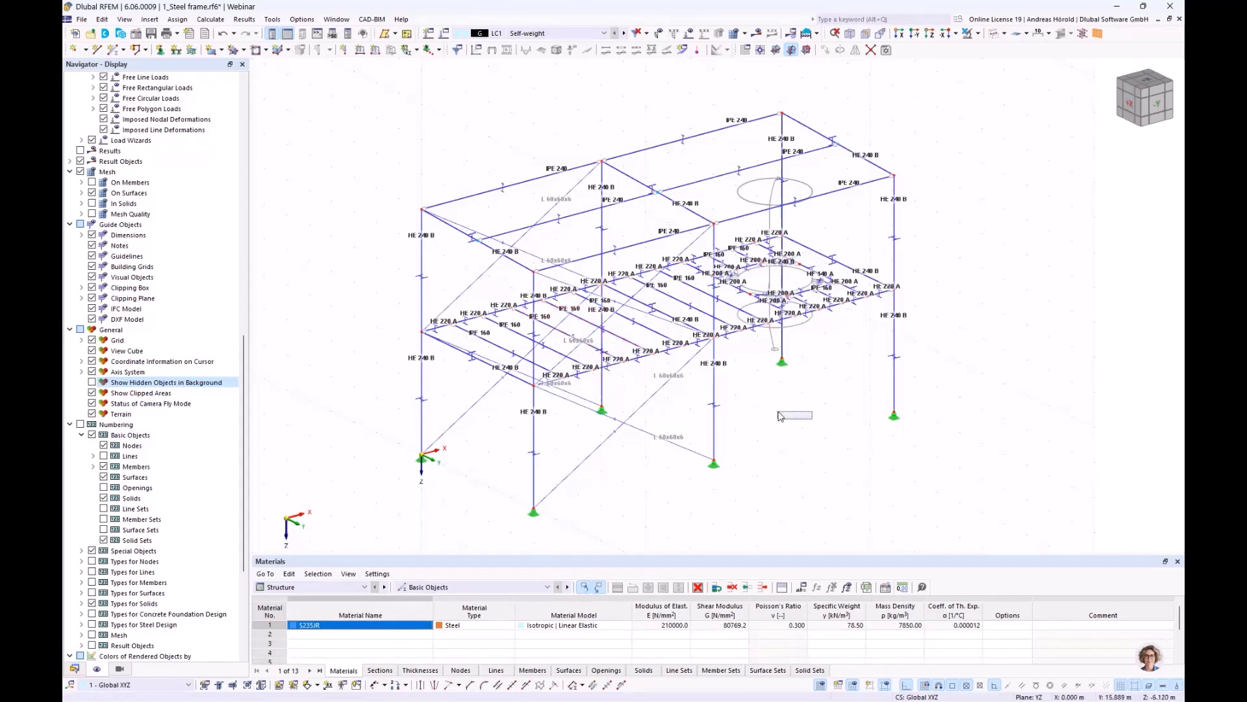
ctrl+middle_drag(796, 415, 749, 390)
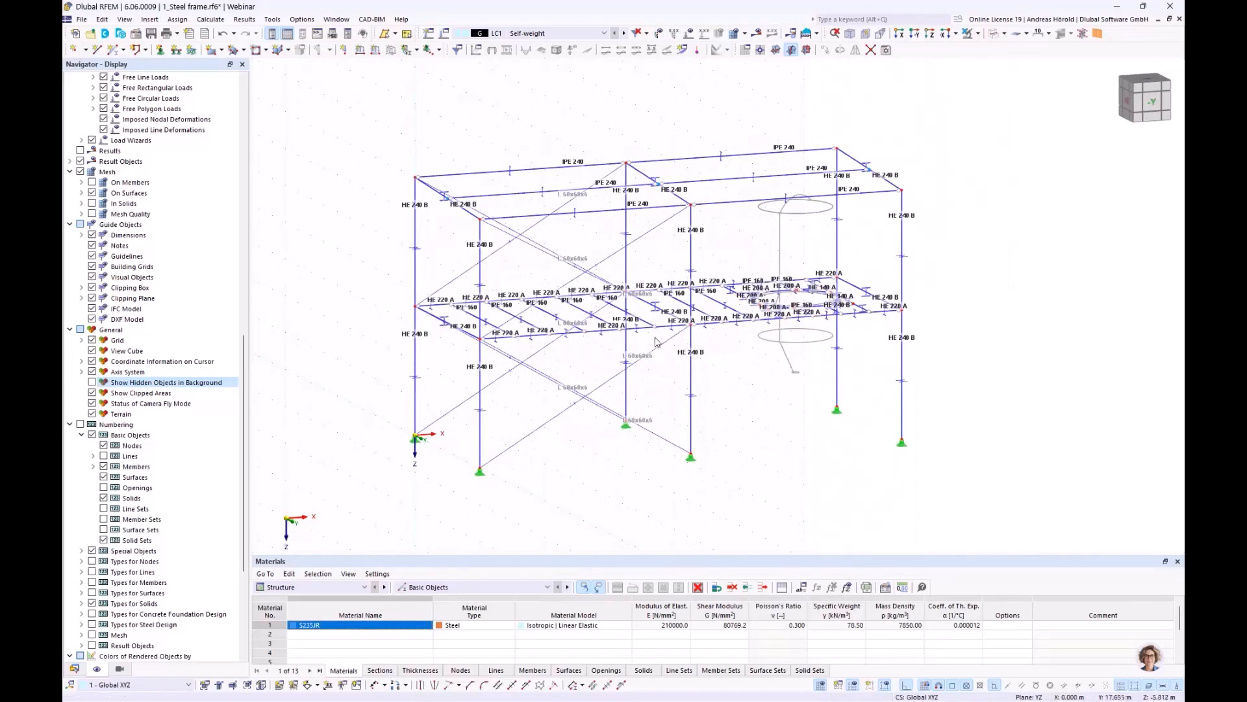
click(481, 423)
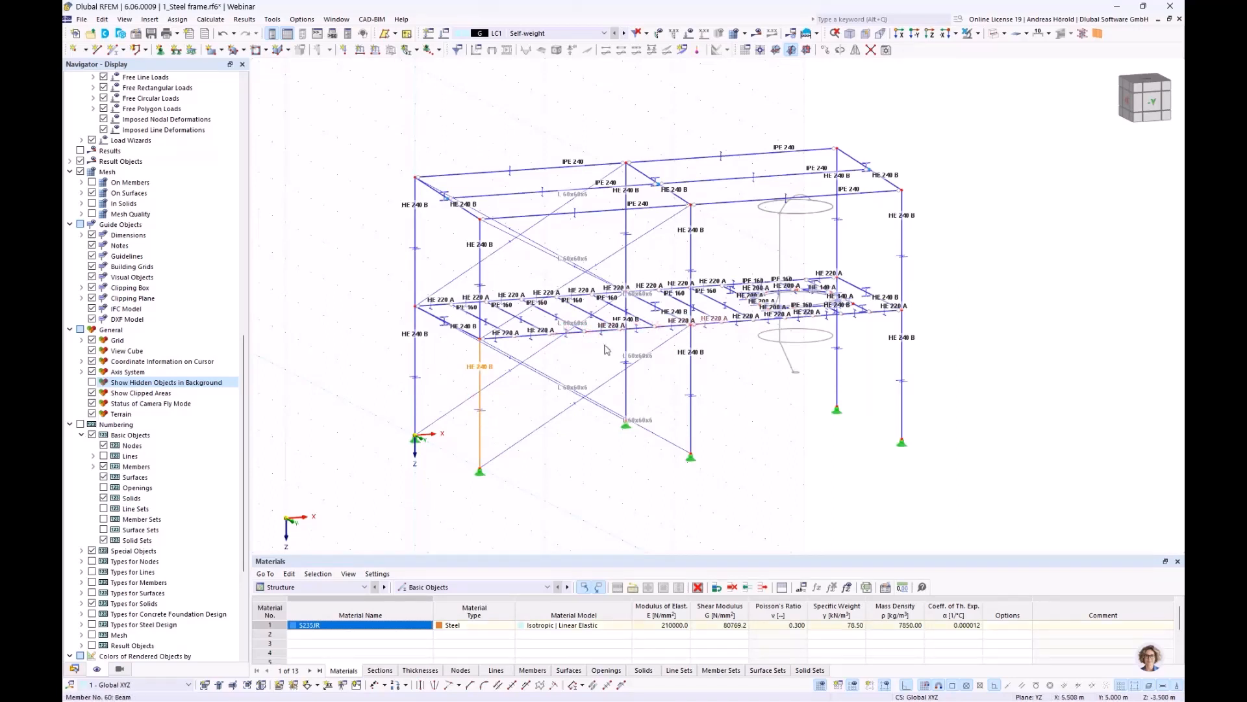
Step: Activate user-defined visibility with object selection and generated member groups, displaying only the members with section HE 240 B
click(575, 476)
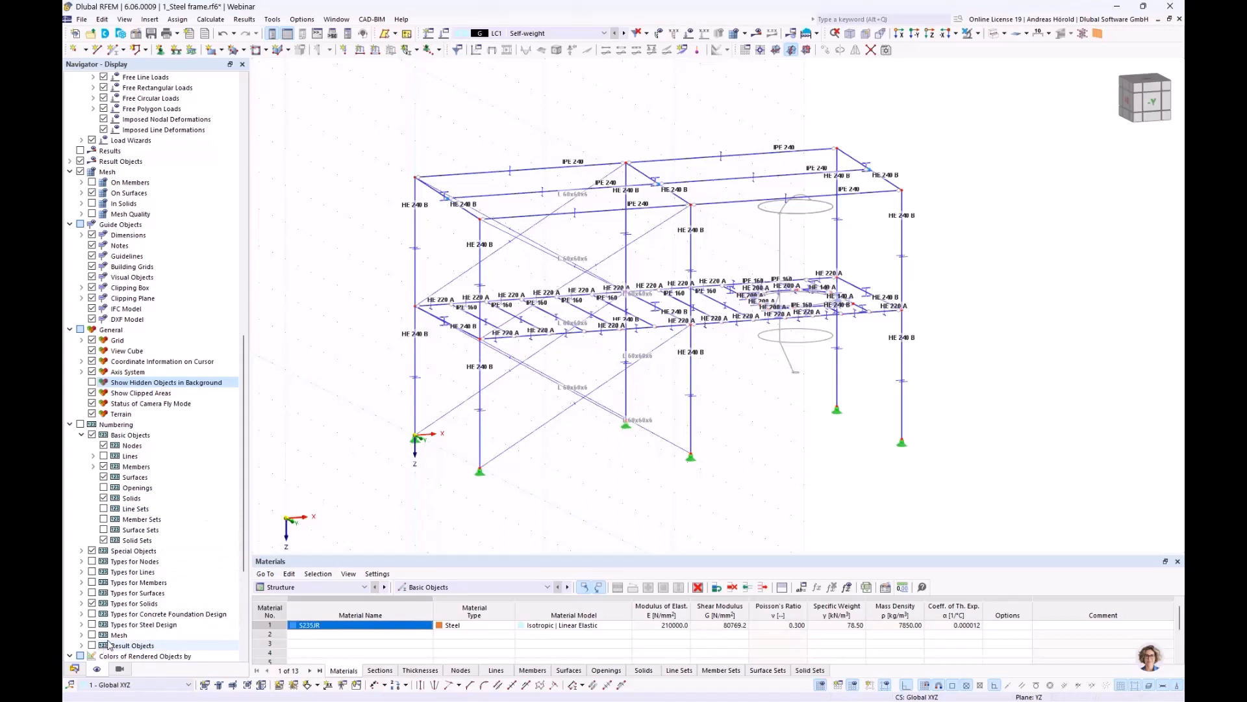
click(120, 668)
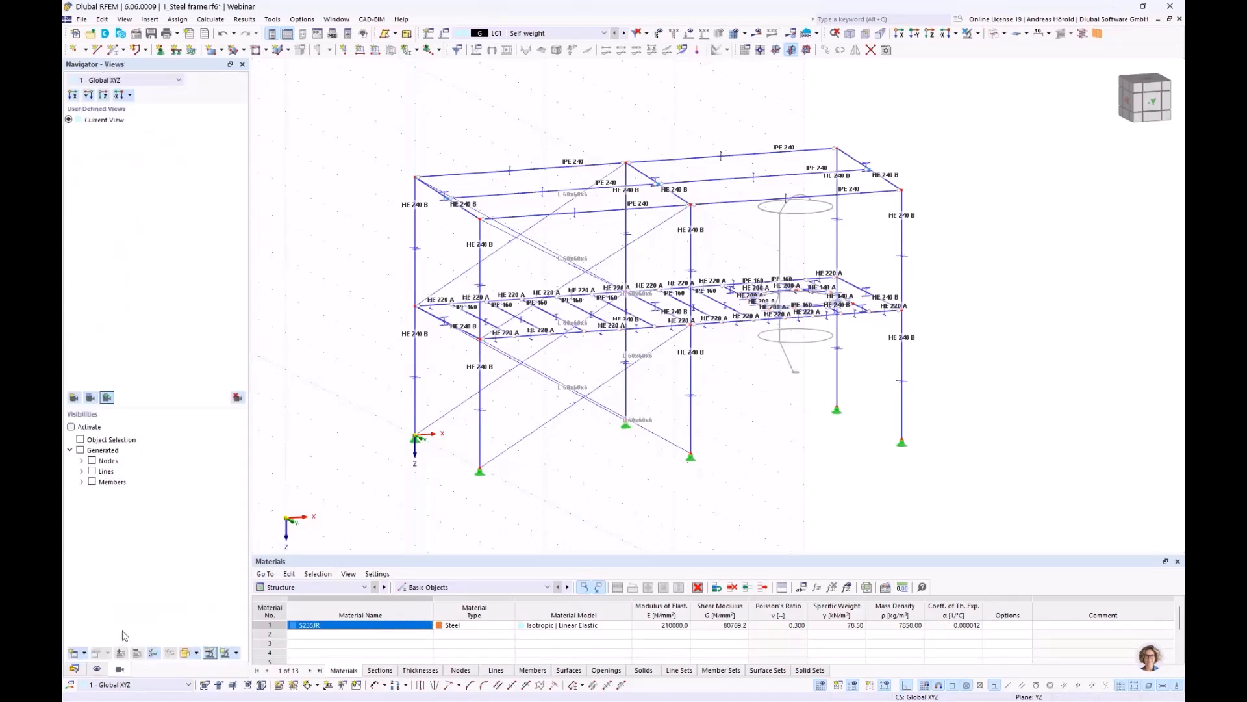
click(71, 427)
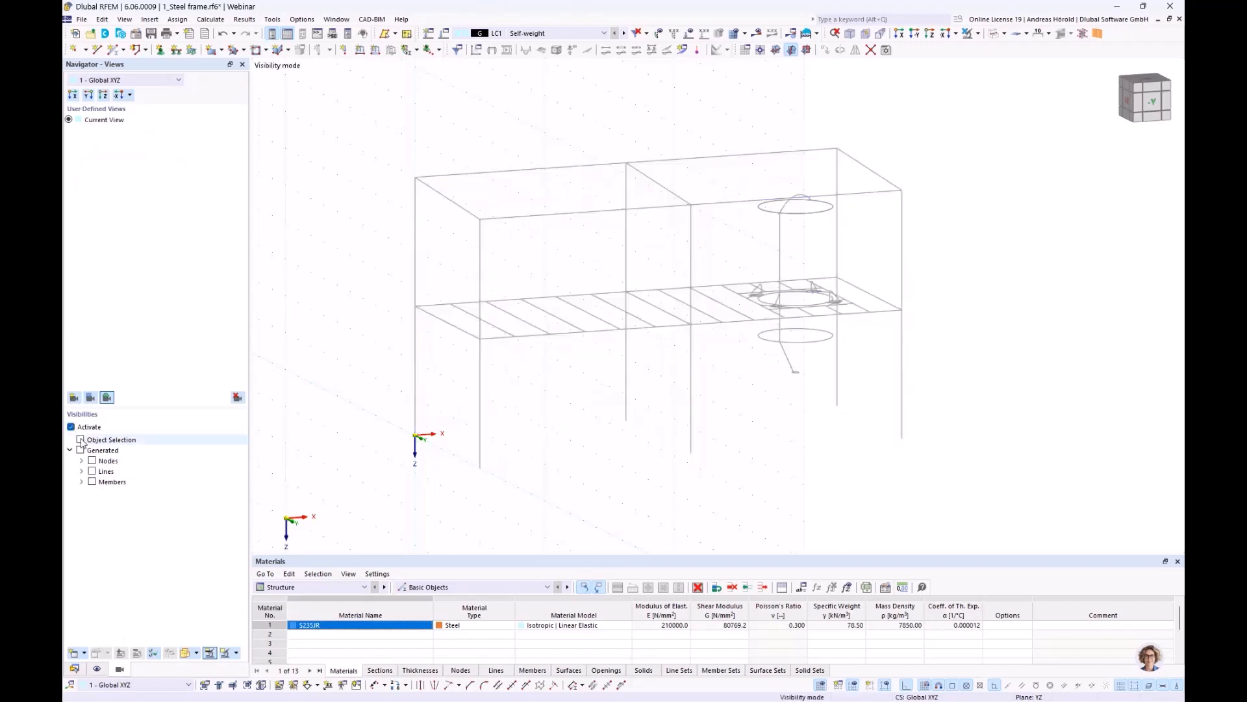
click(81, 441)
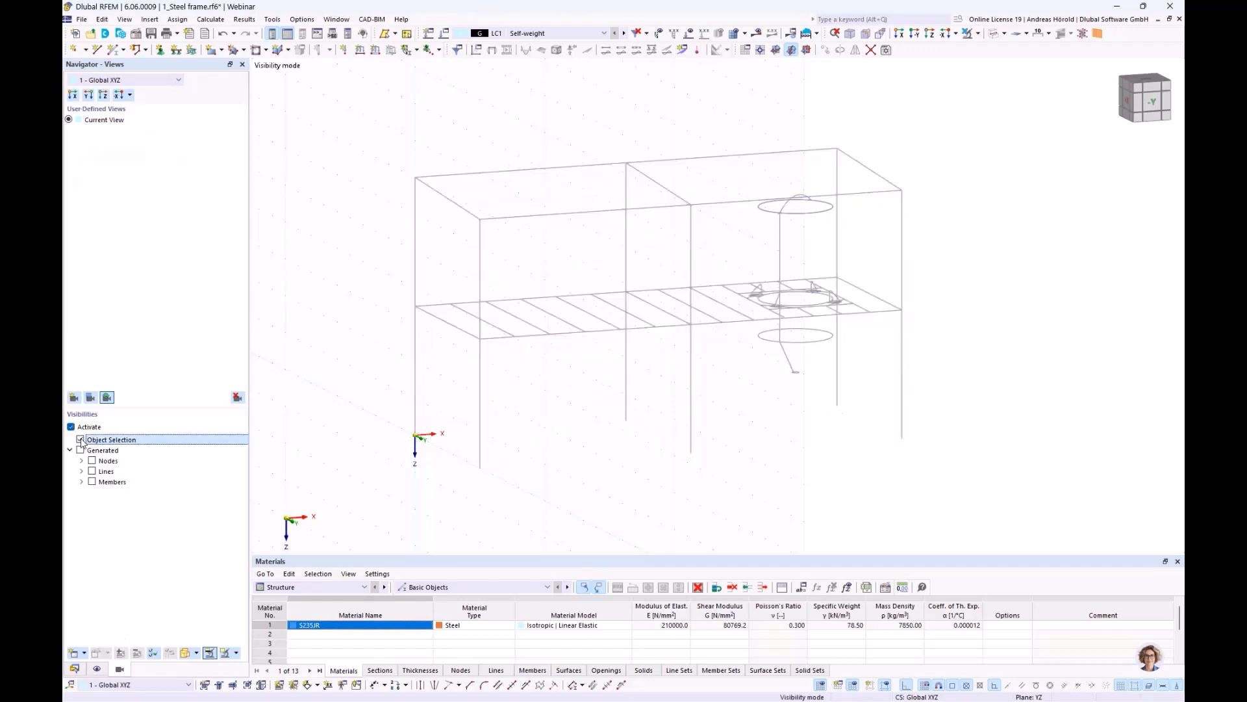
click(81, 481)
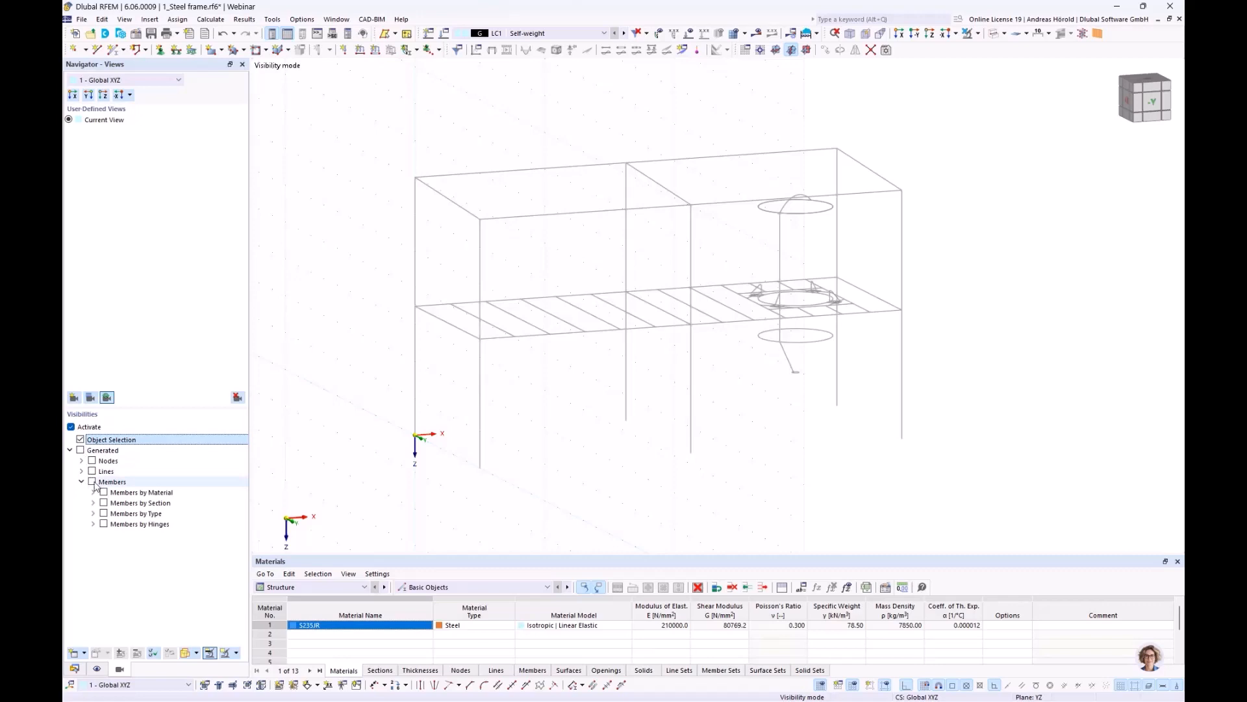
click(92, 482)
click(94, 503)
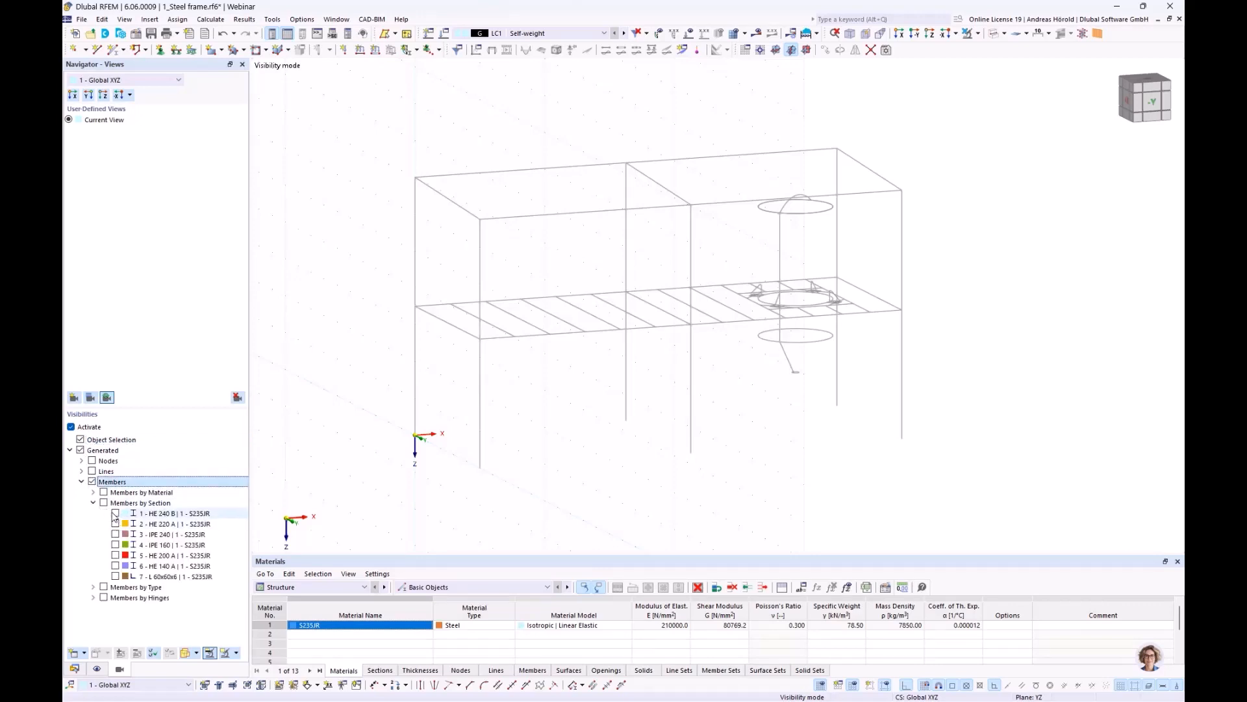
click(115, 513)
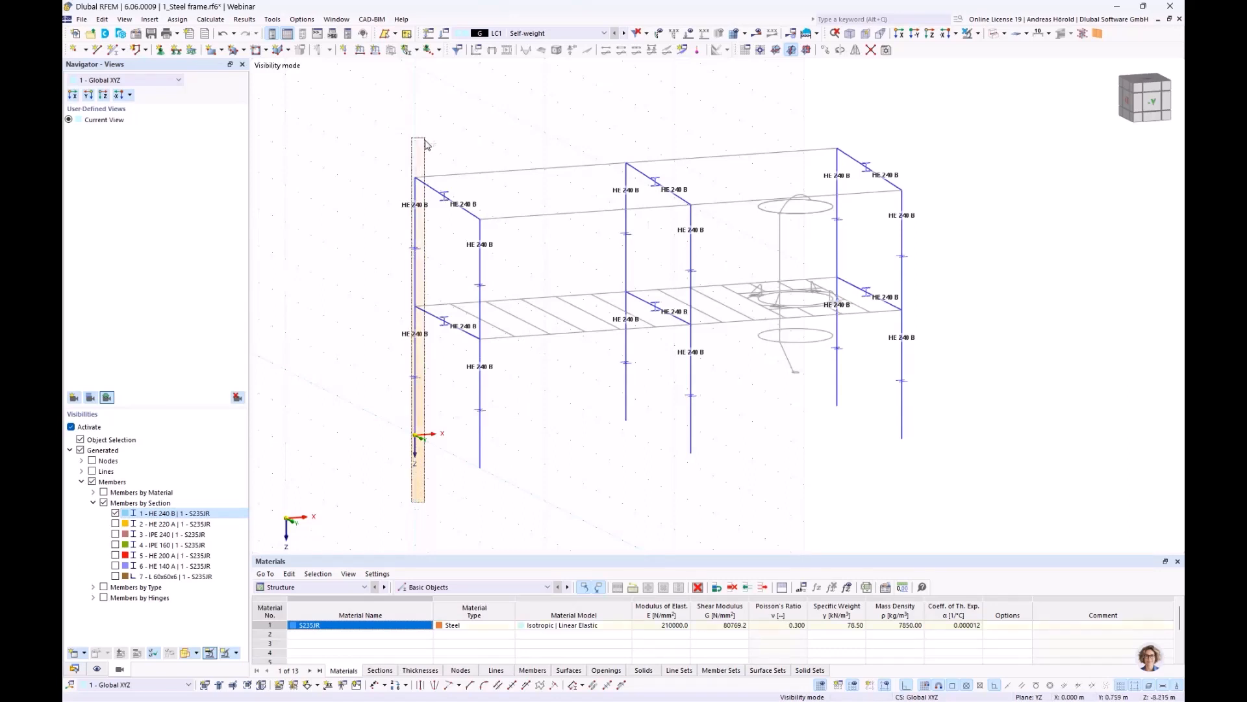
Step: Select the upper and lower segments of all six HE 240 B columns and create a continuous member set for each column
click(415, 390)
ctrl+click(480, 380)
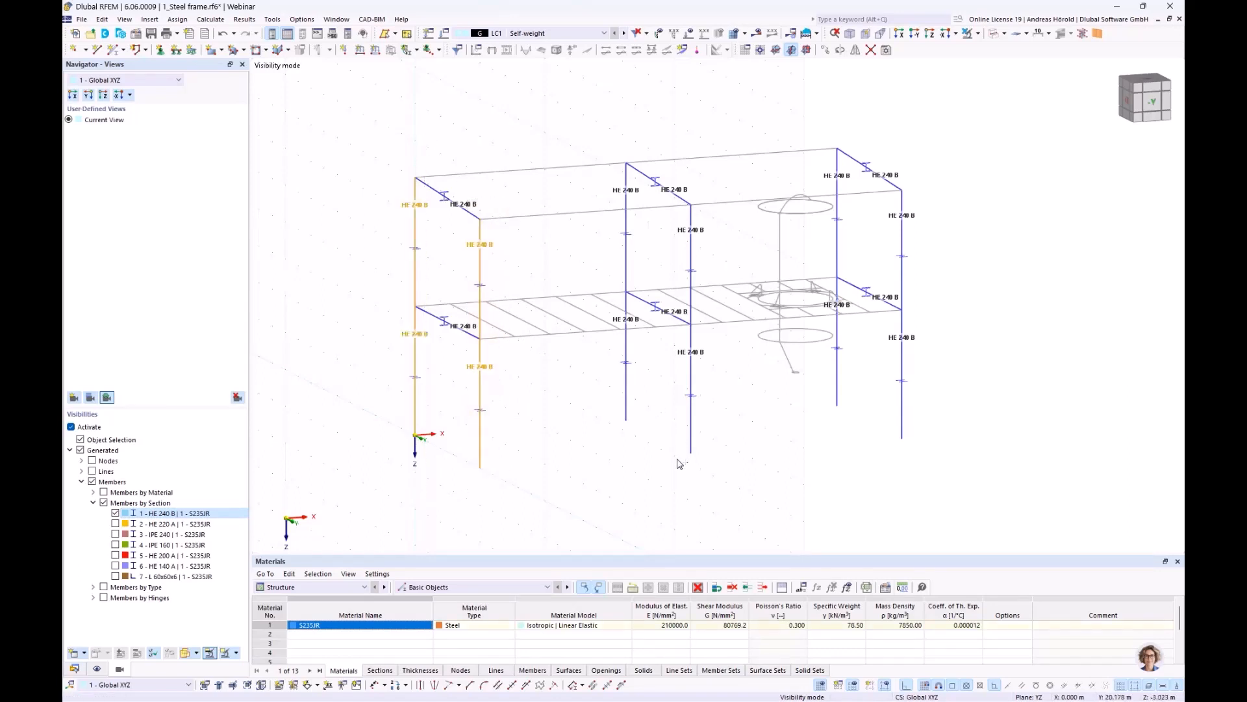
ctrl+drag(645, 200, 654, 137)
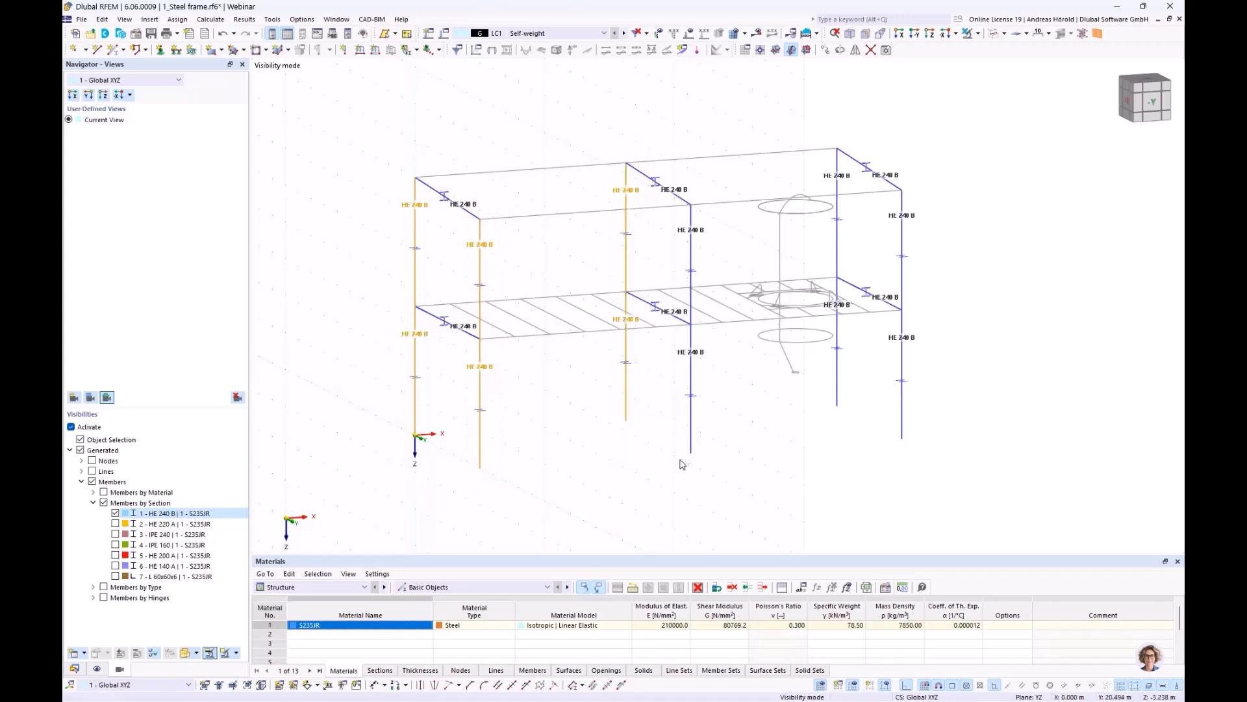
ctrl+drag(677, 469, 717, 204)
ctrl+drag(827, 438, 850, 130)
ctrl+drag(898, 456, 928, 160)
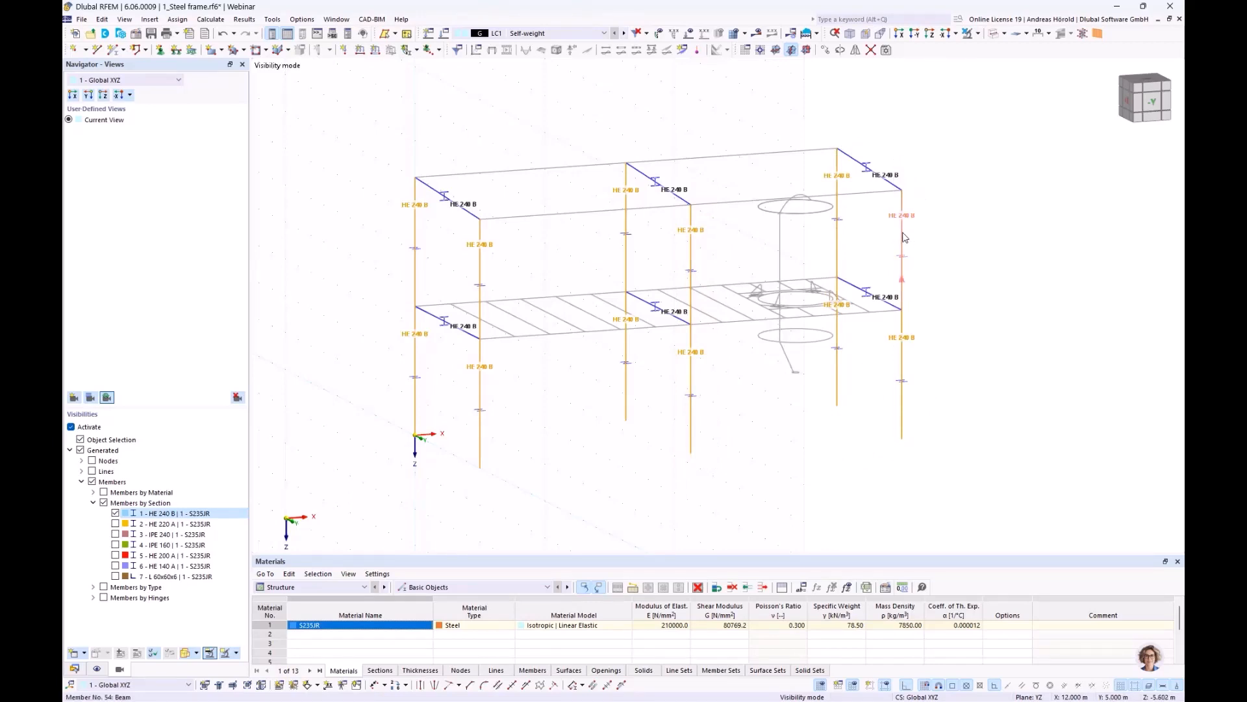
right_click(905, 237)
mouse_move(957, 272)
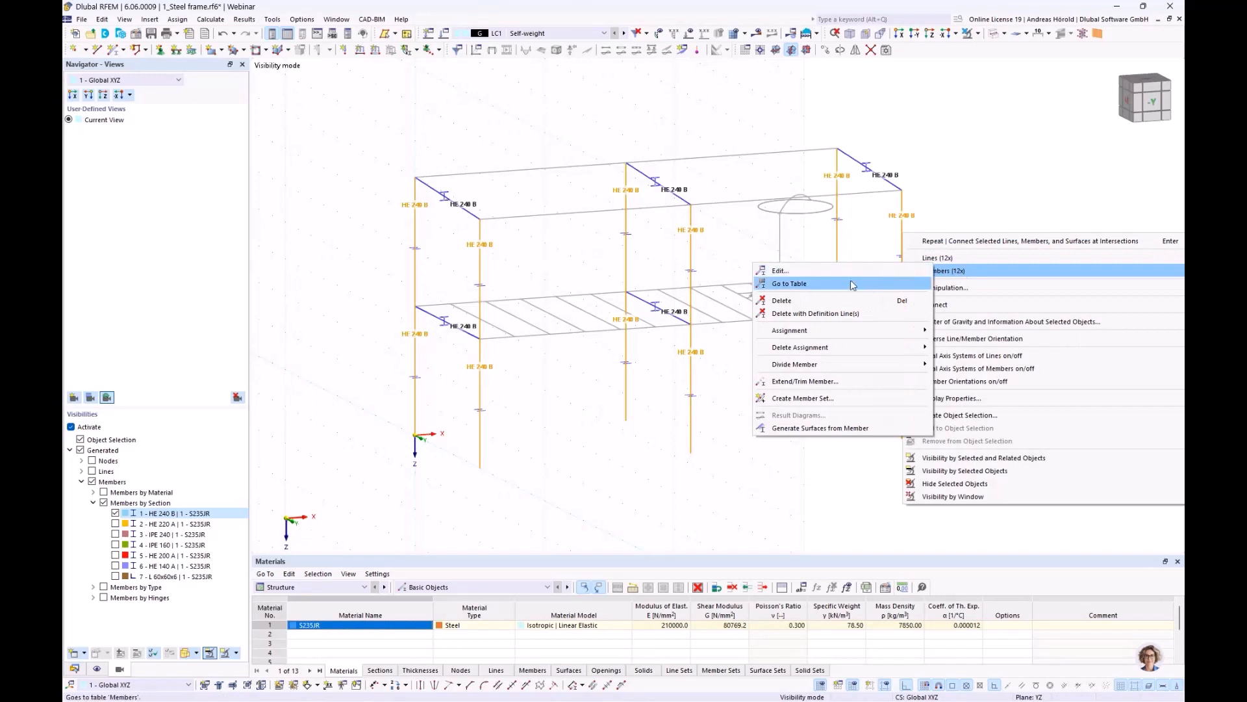
click(803, 398)
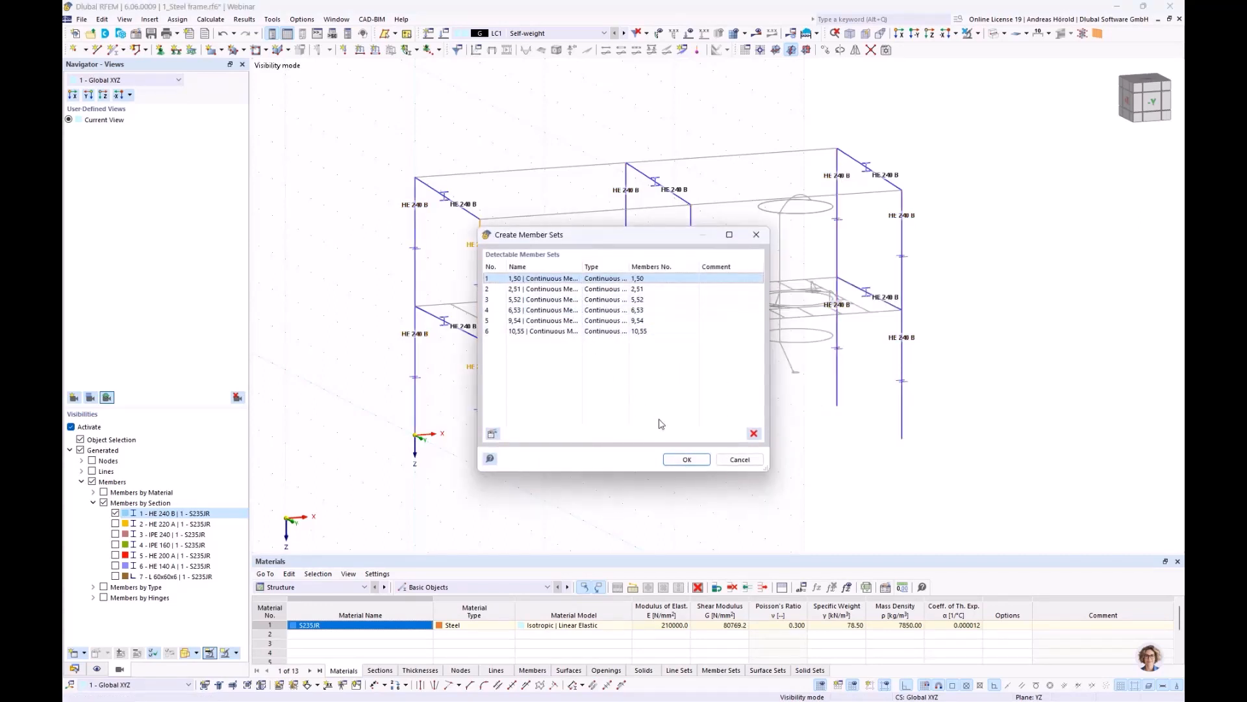
click(686, 460)
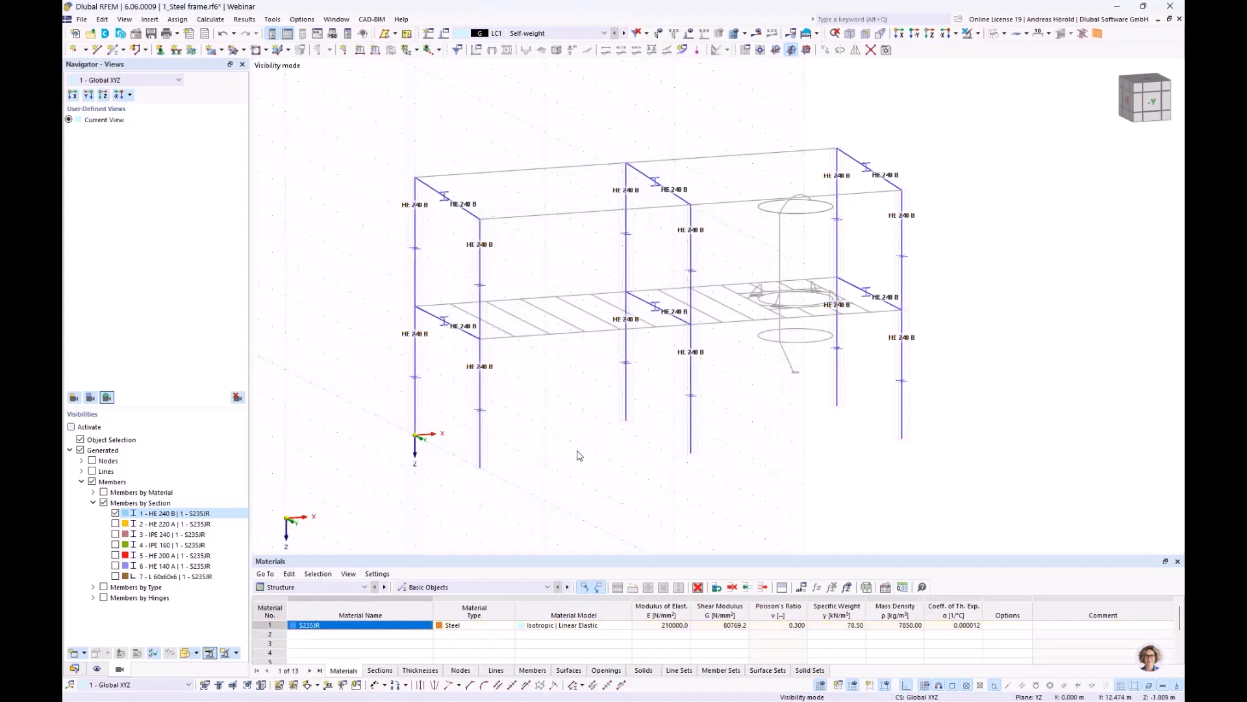
Step: Display only the HE 220 A members and create continuous member sets from the front and rear edge beams of the first bay
click(115, 523)
click(116, 513)
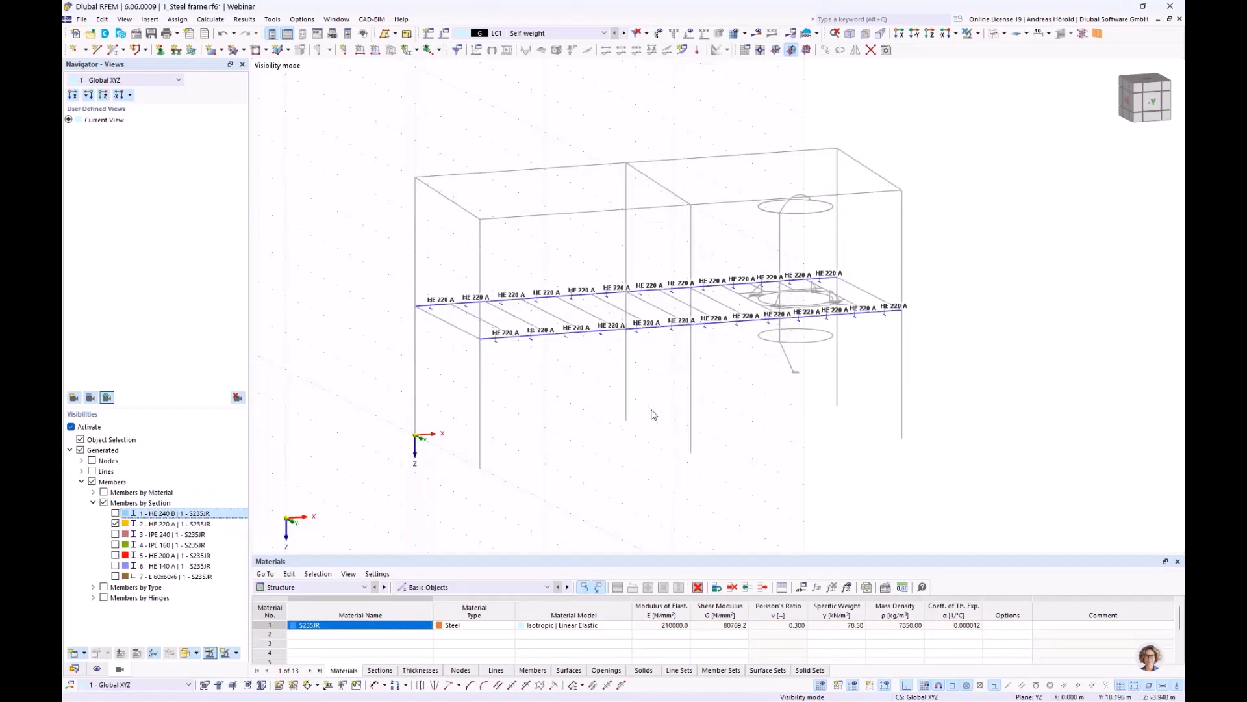
mouse_move(755, 429)
ctrl+middle_down()
mouse_move(724, 423)
mouse_move(736, 427)
ctrl+middle_up()
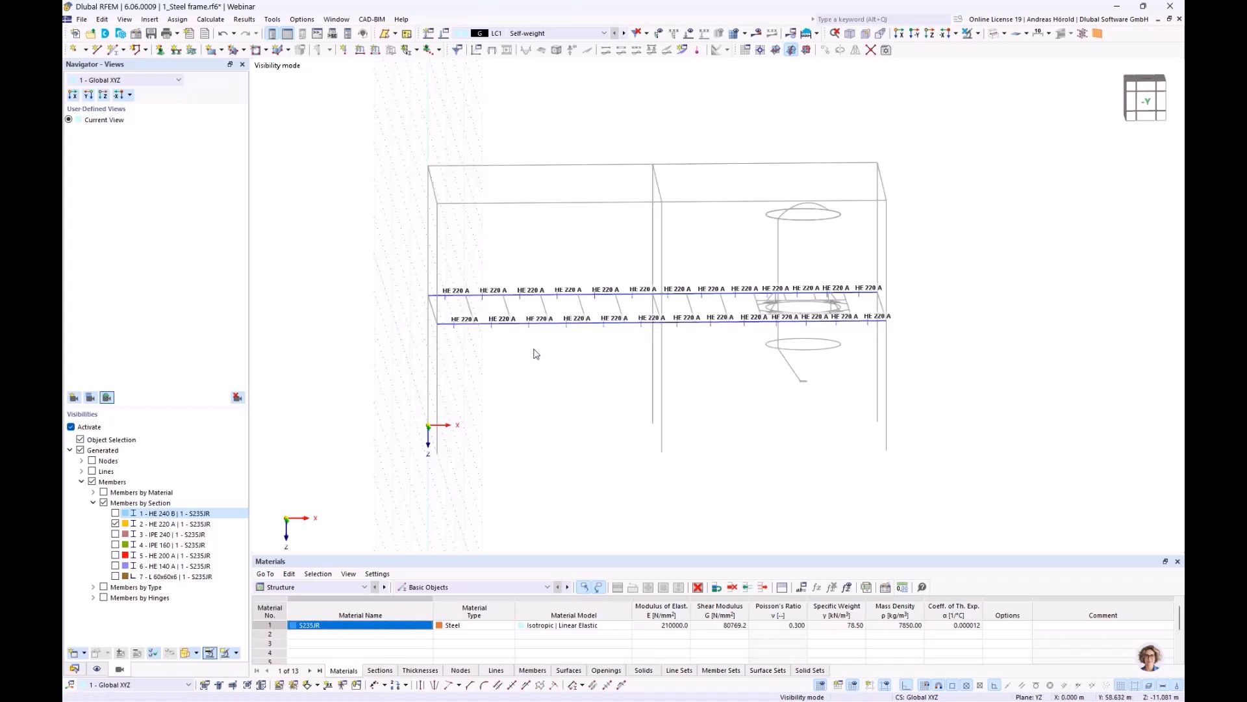
drag(400, 358, 671, 265)
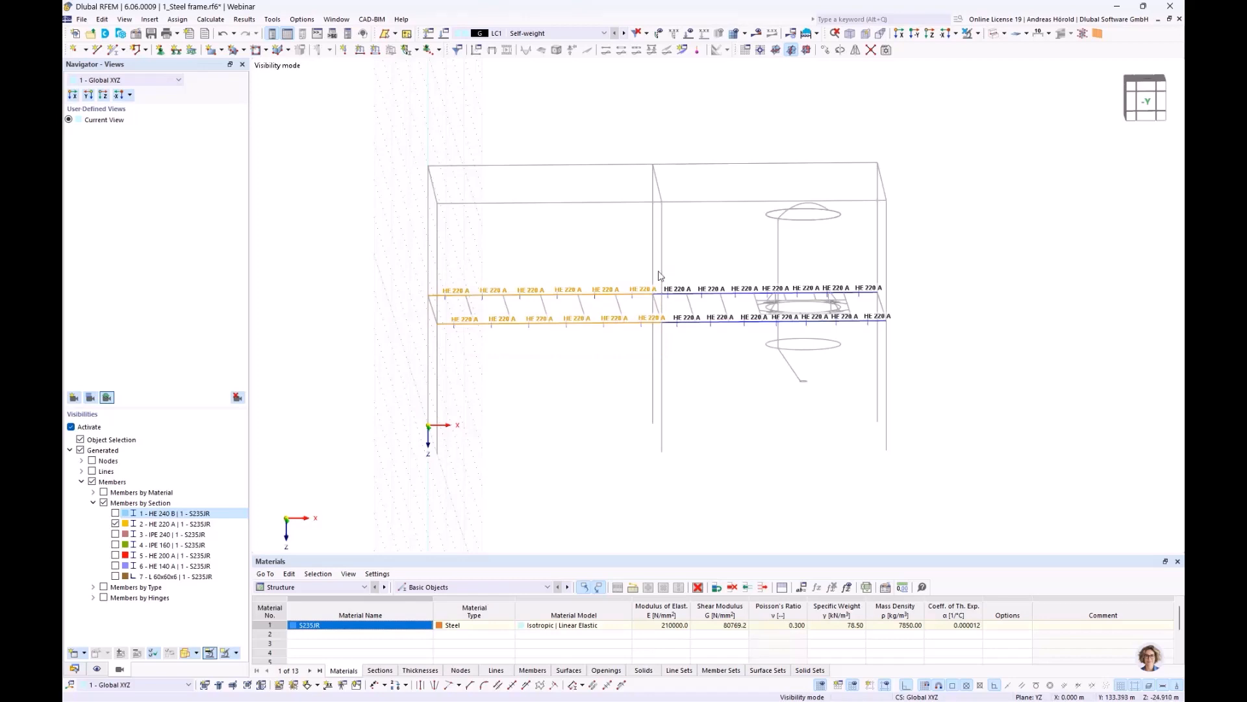
right_click(521, 297)
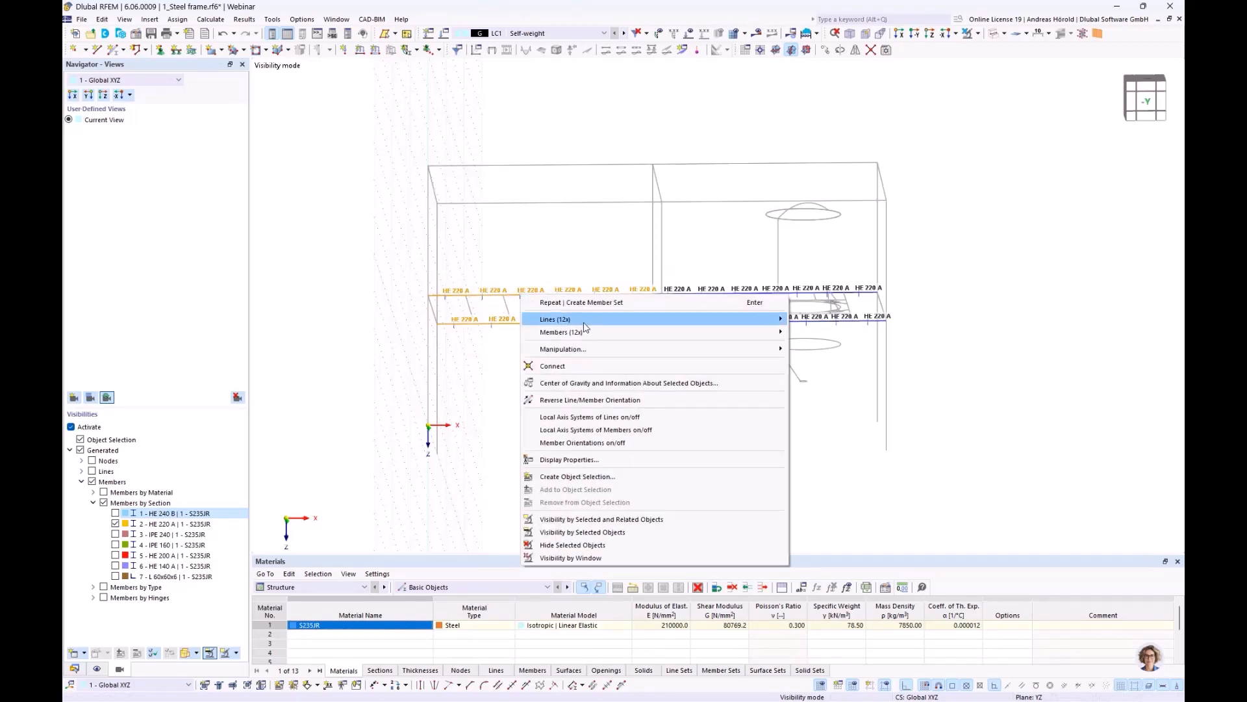
mouse_move(588, 334)
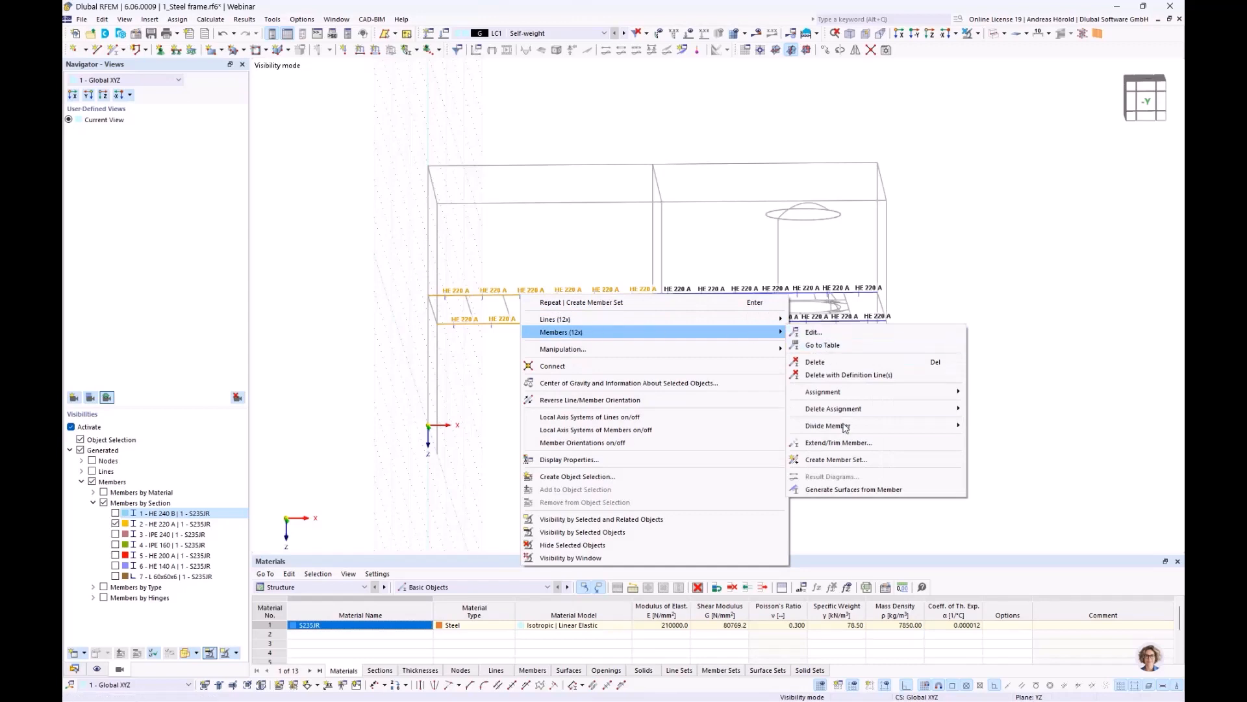
click(844, 460)
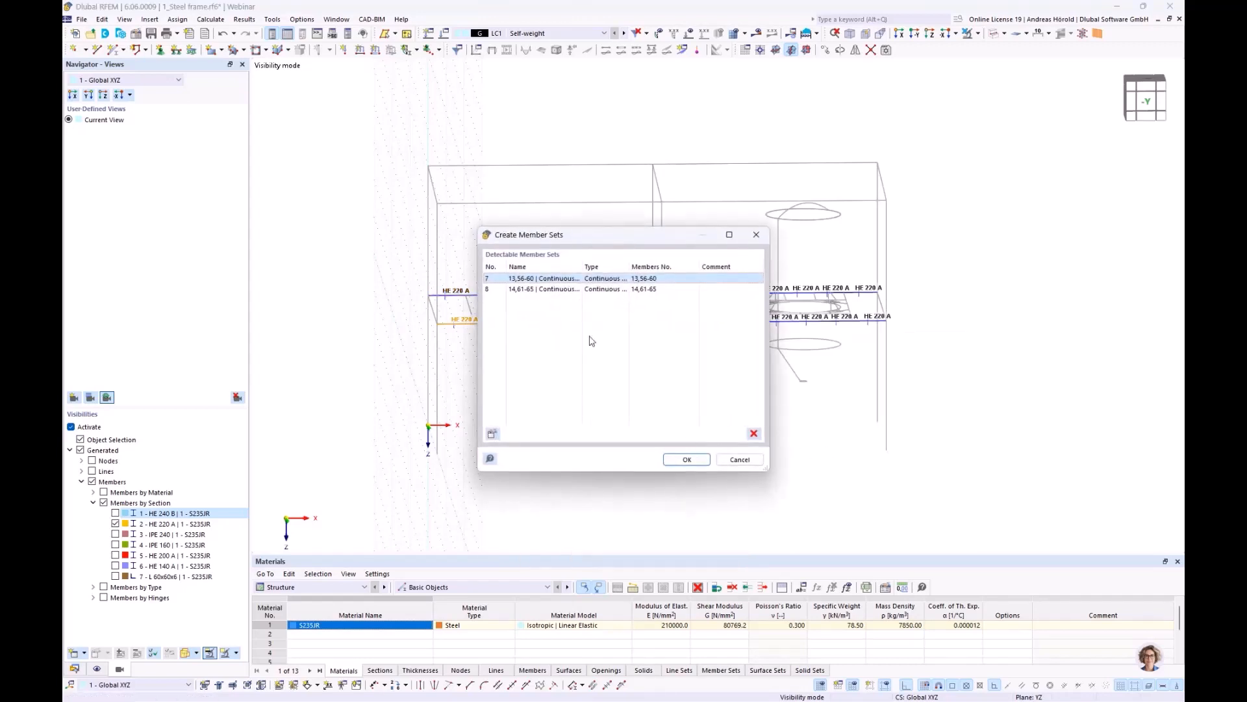
click(686, 459)
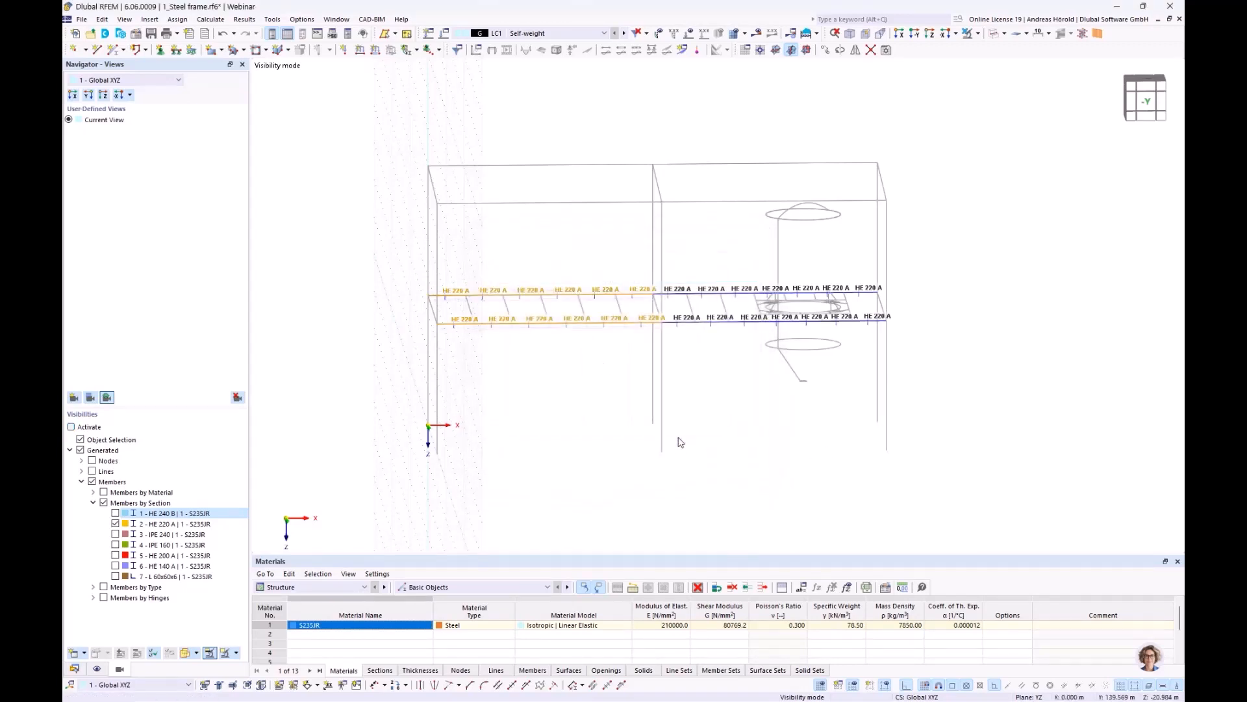
Step: Create continuous member sets from the front and rear HE 220 A edge beams of the second bay
click(642, 396)
drag(647, 351, 899, 267)
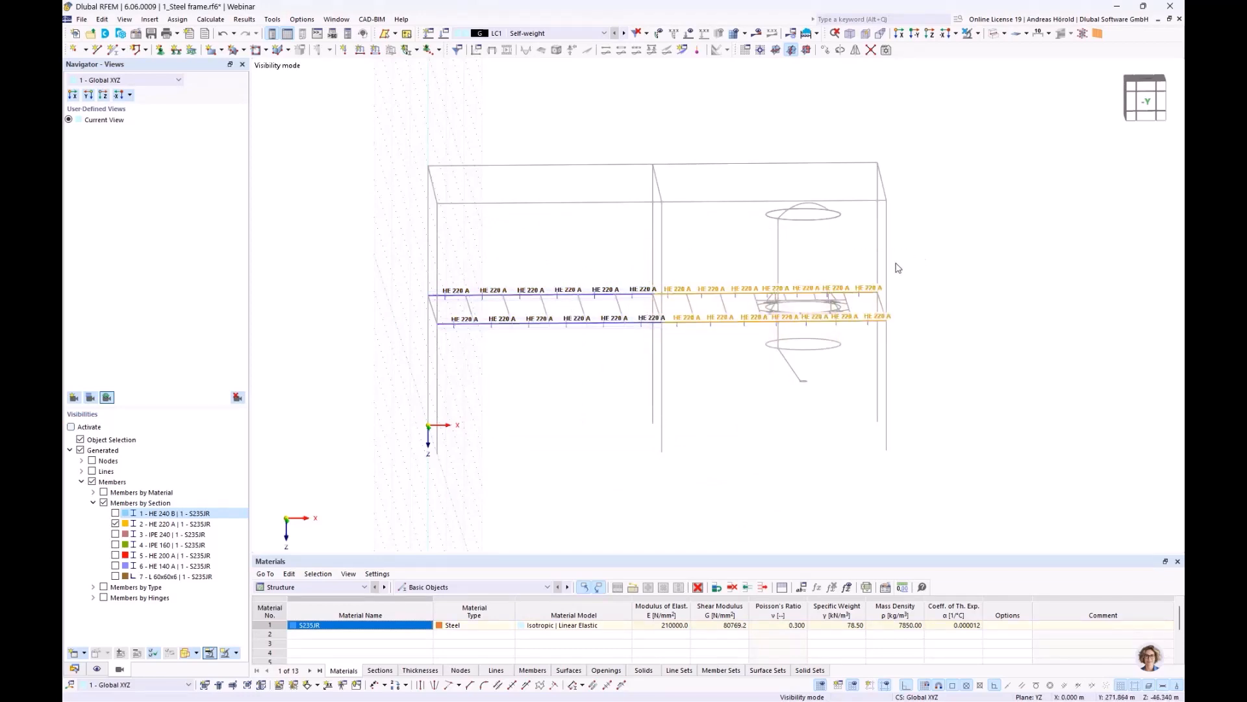
right_click(728, 297)
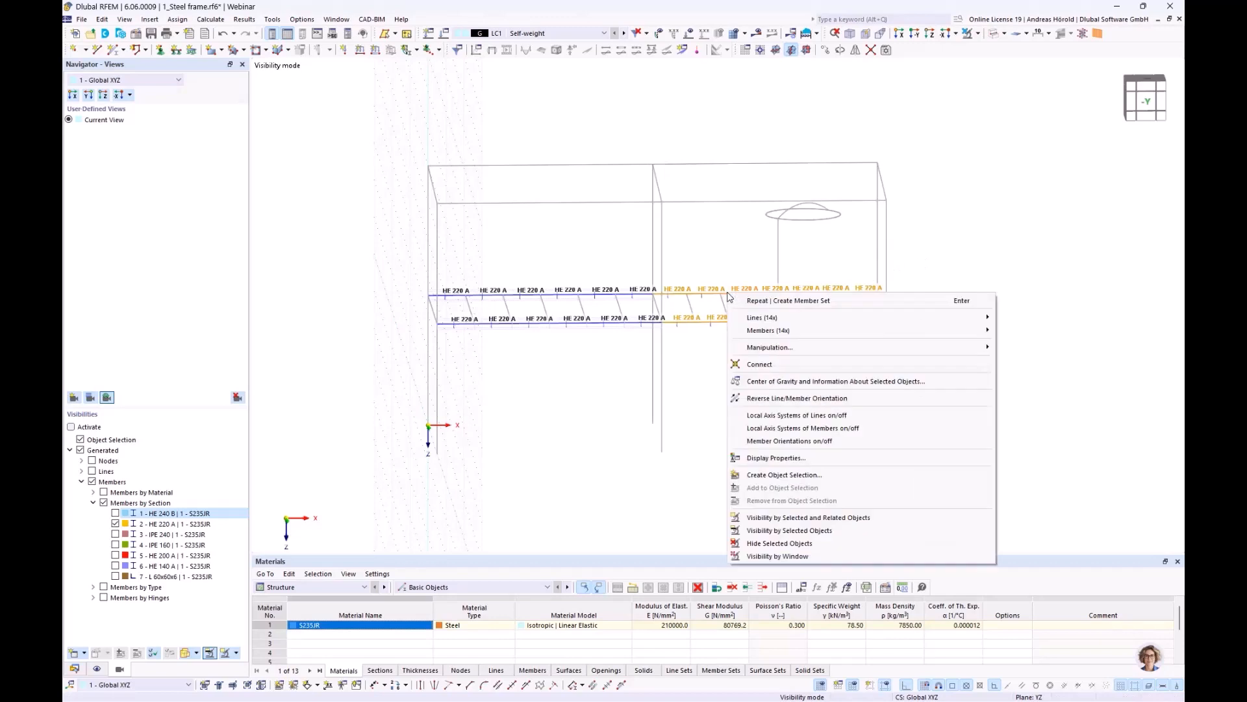
mouse_move(792, 331)
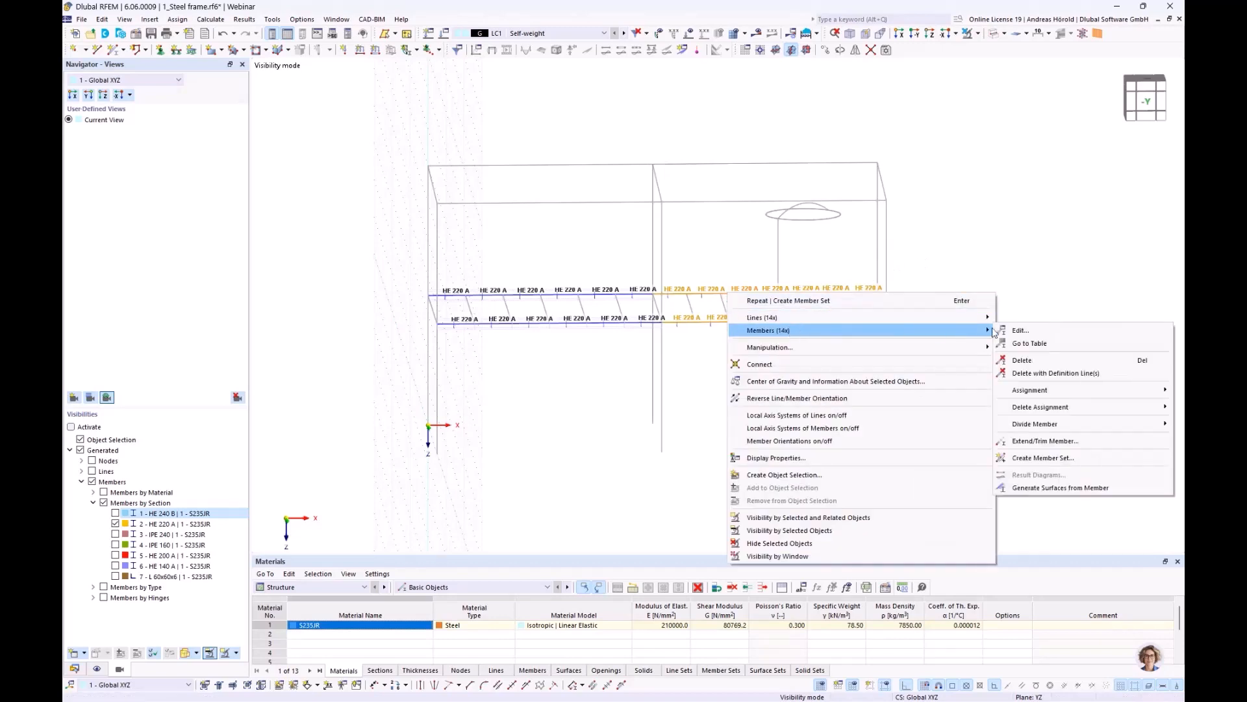
click(1050, 459)
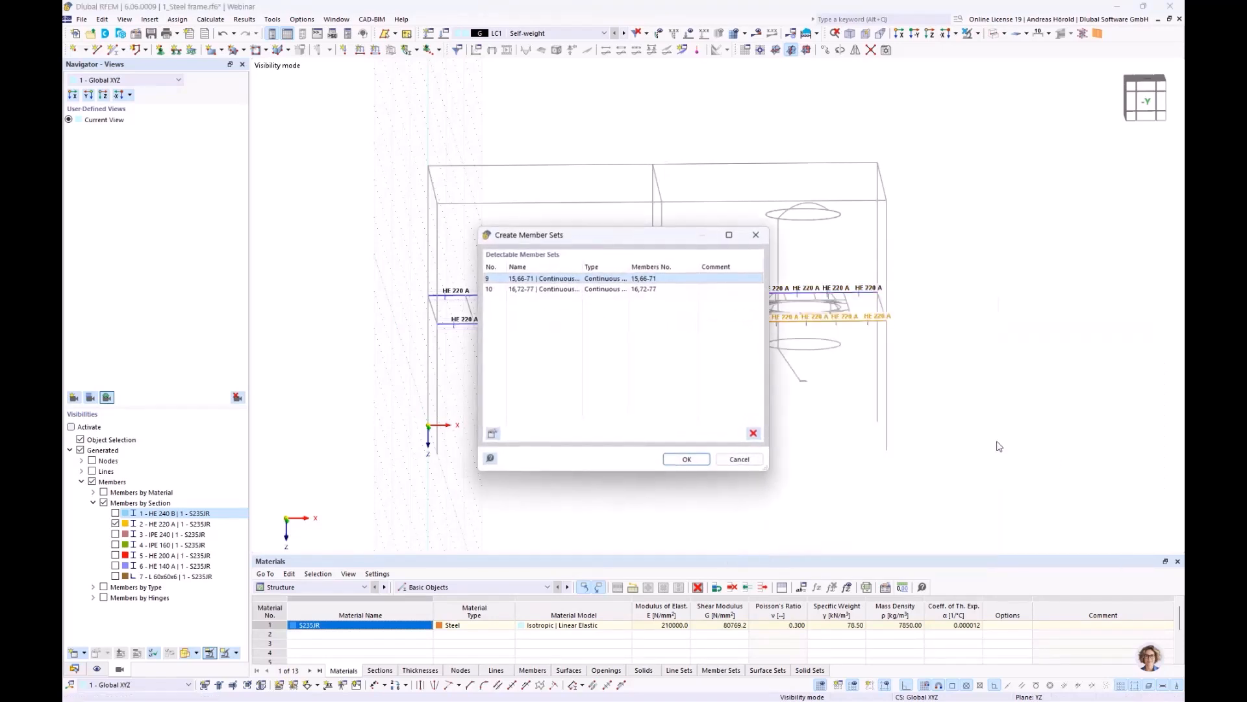
click(687, 460)
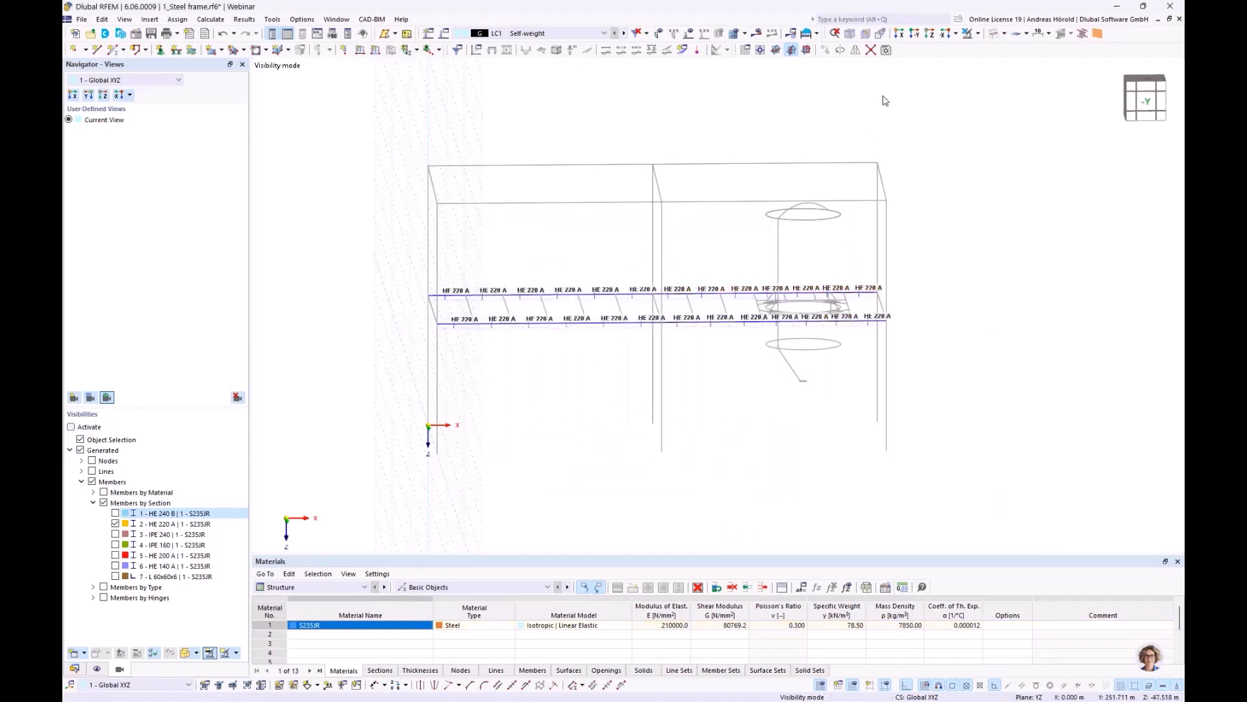
Step: Cancel the visibility mode to bring back the entire steel frame
click(978, 35)
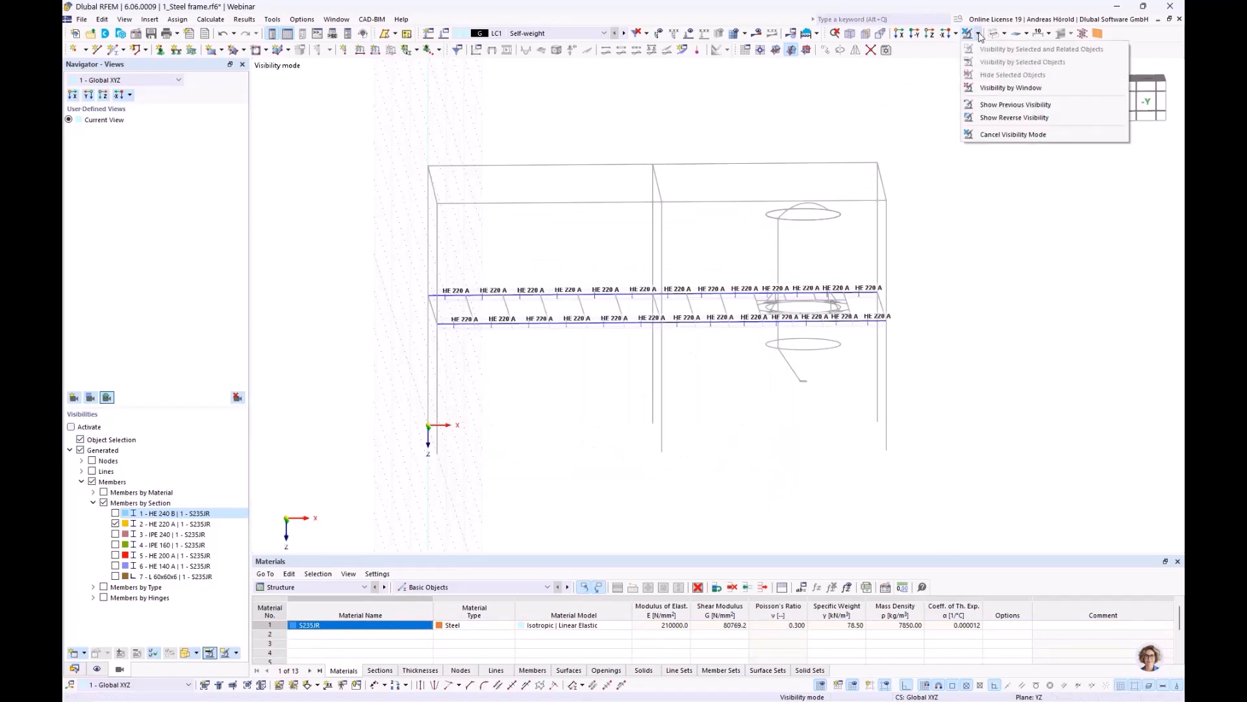
click(1013, 134)
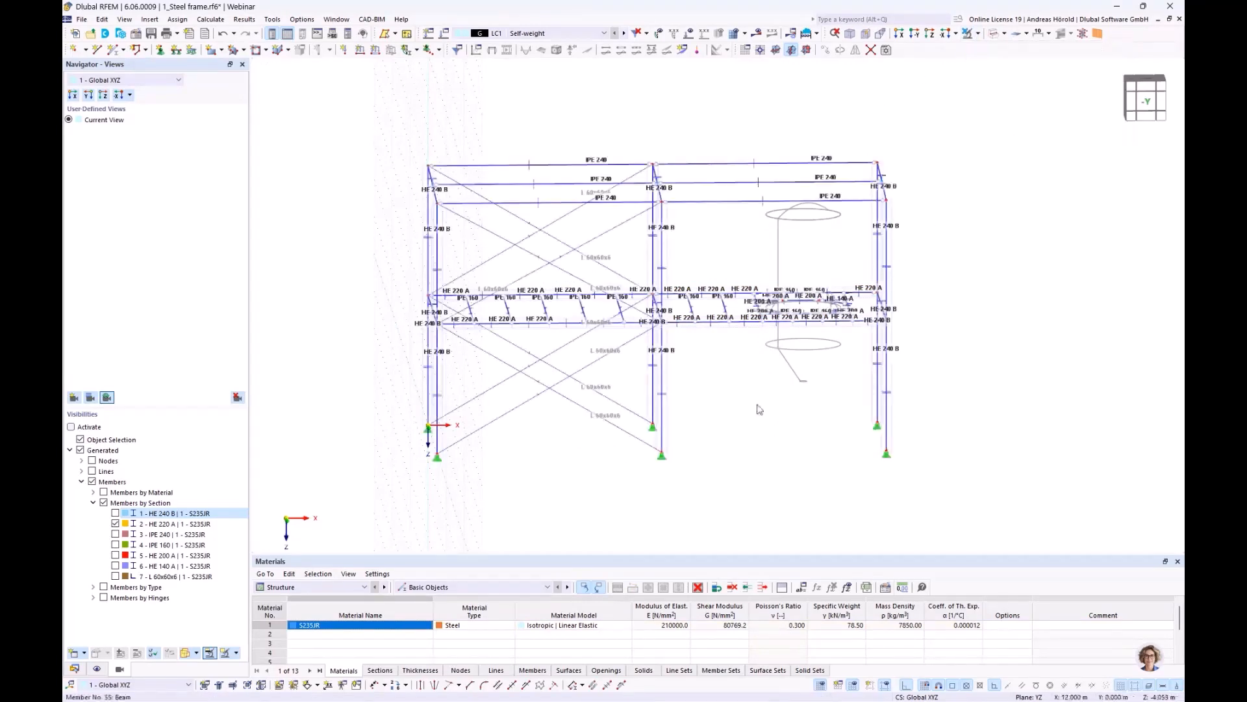
ctrl+middle_drag(734, 432, 790, 452)
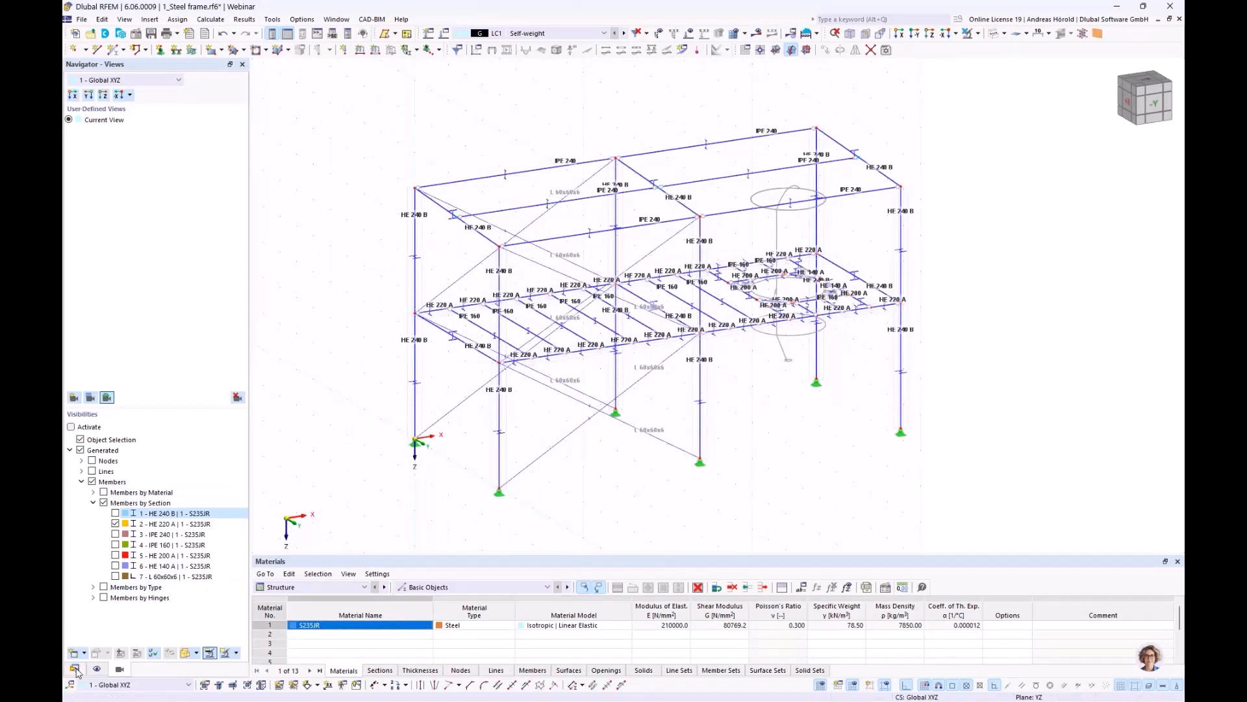
Step: Turn off the display of section names and member outlines for the members
click(97, 670)
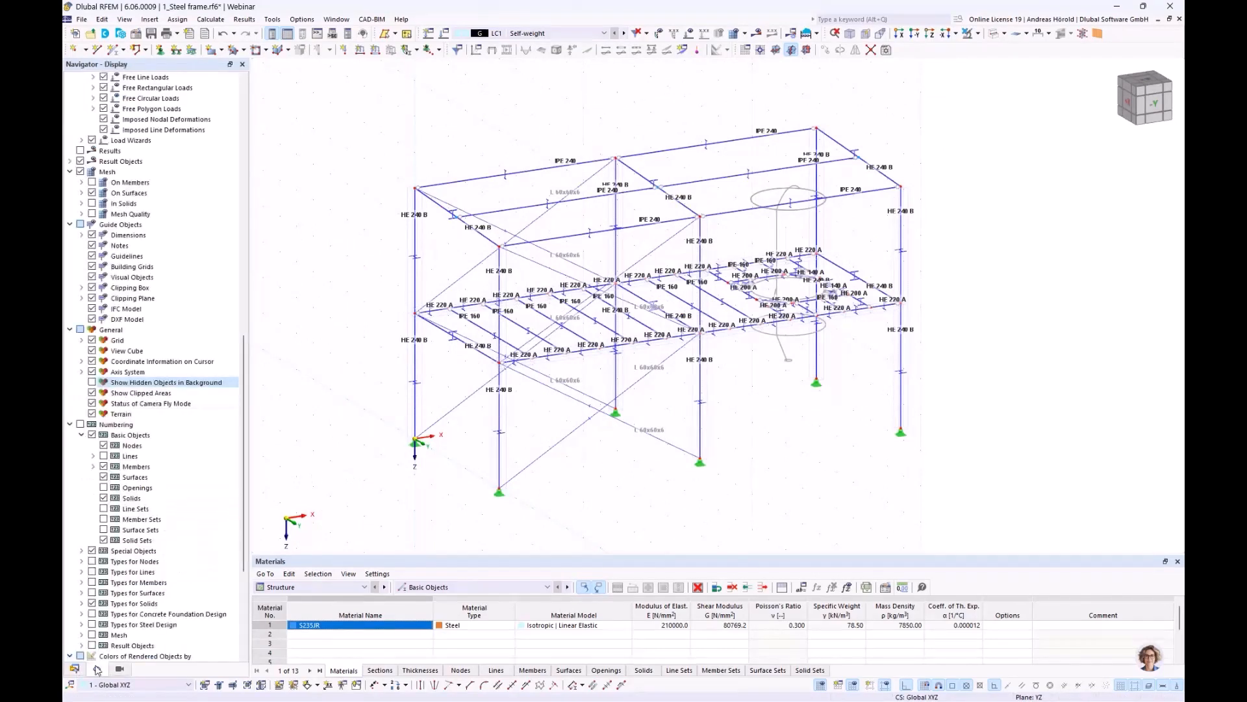
scroll(106, 440, up, 12)
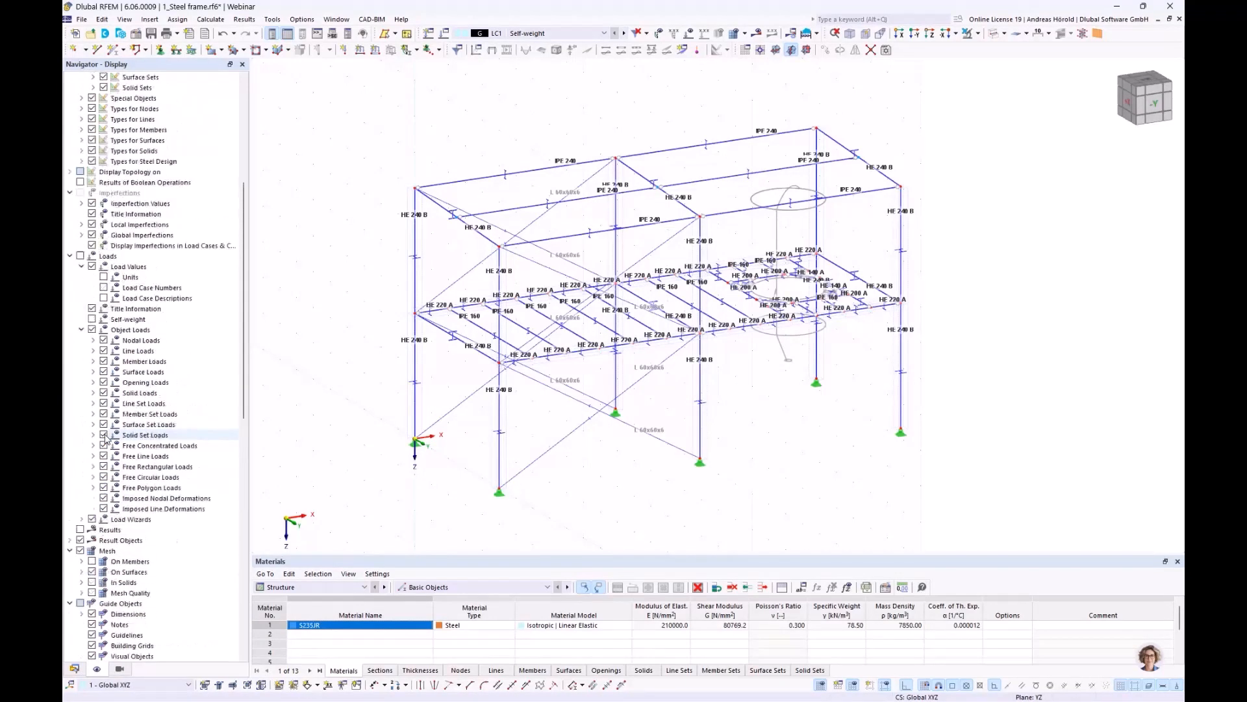
scroll(106, 440, up, 8)
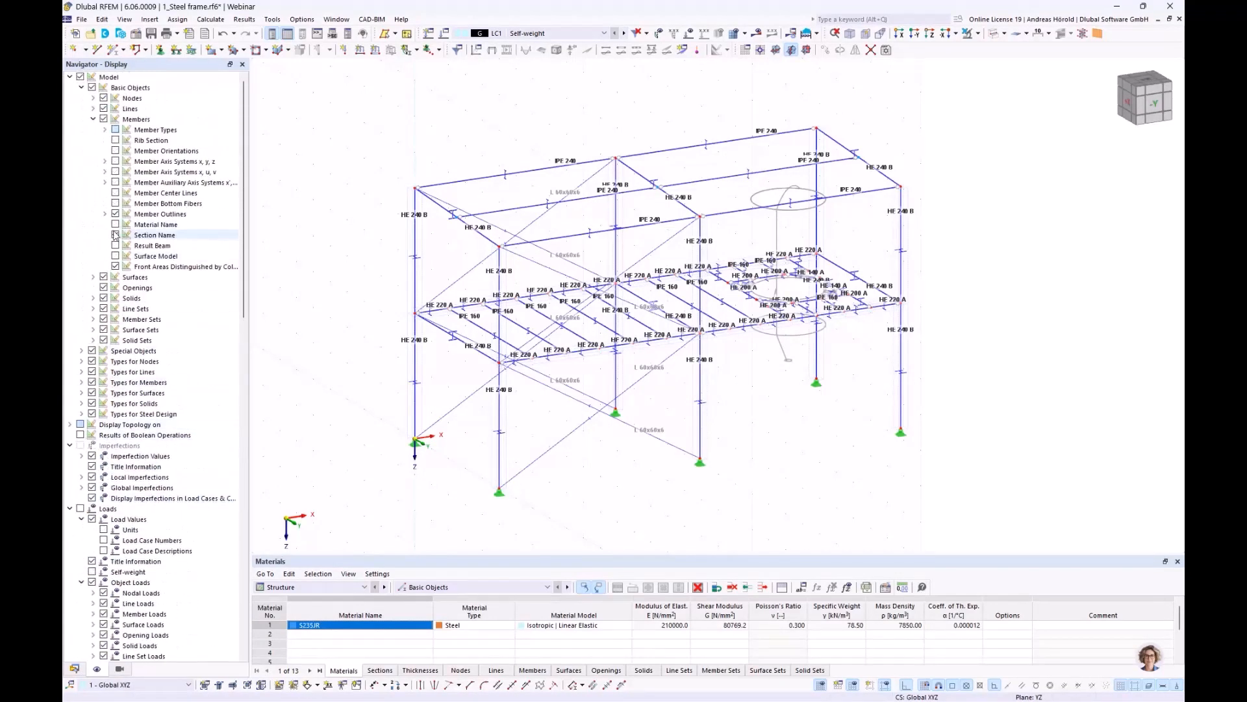
click(115, 235)
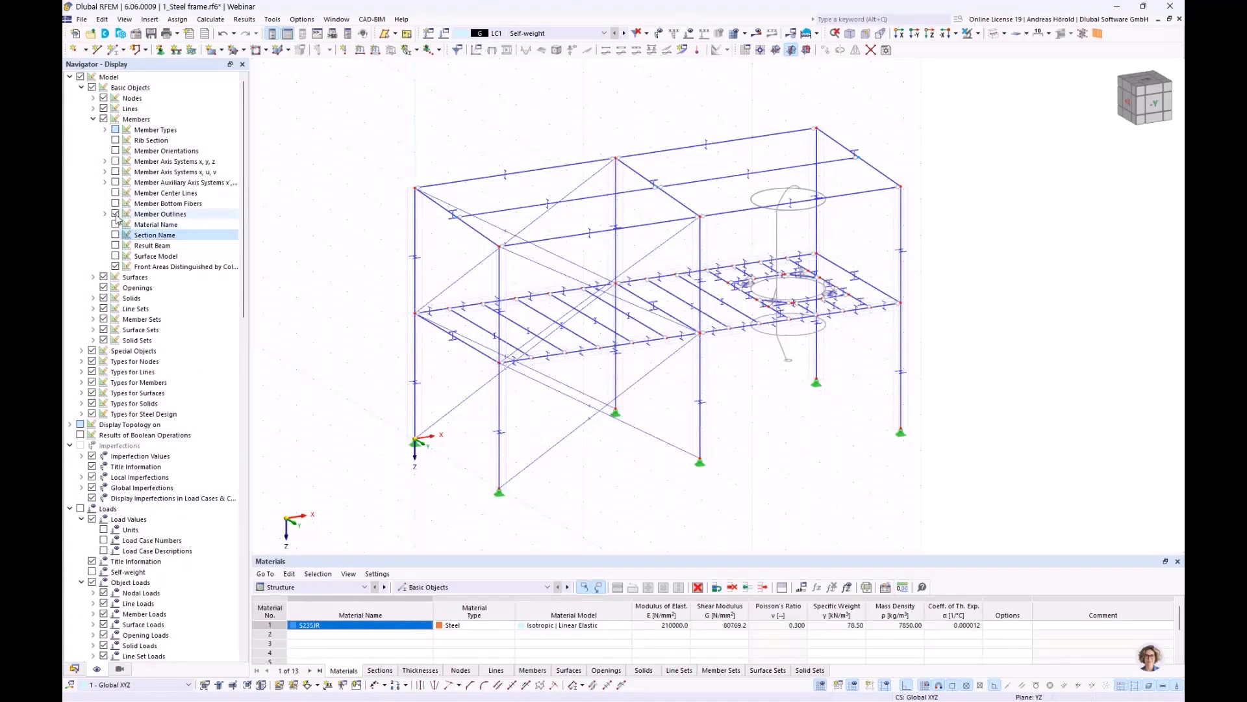
click(116, 214)
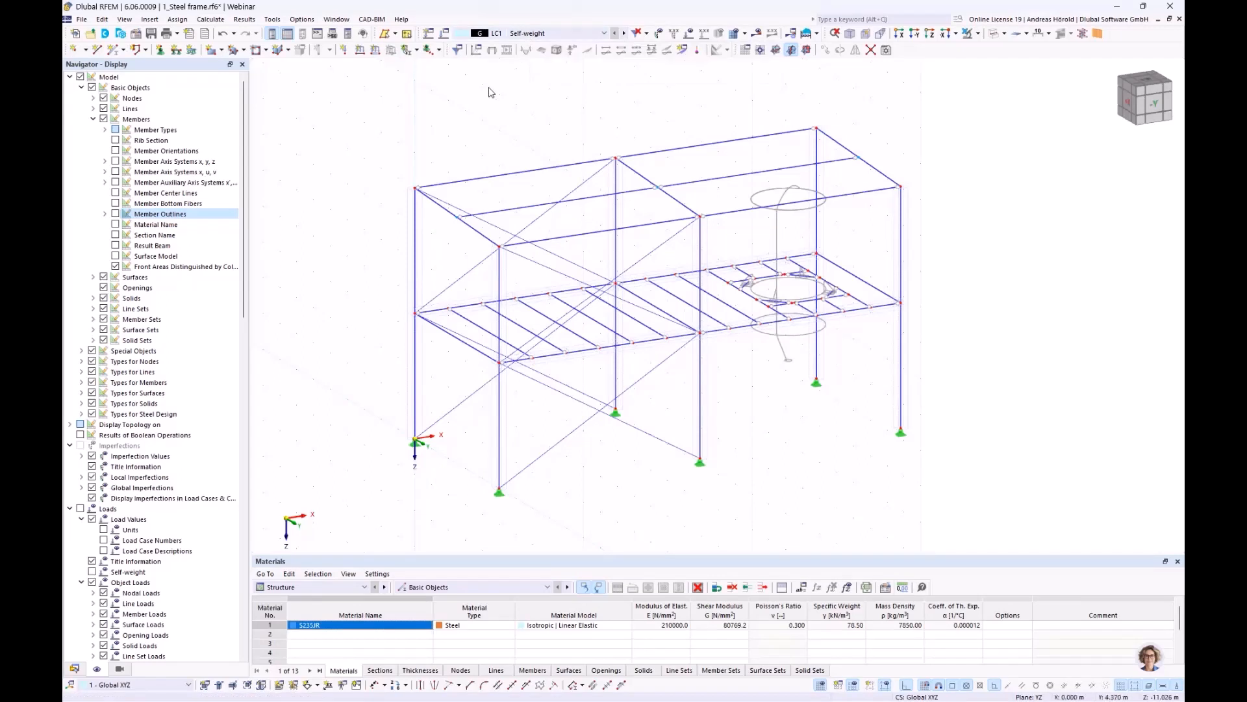
Step: Open the load cases and combinations settings for the self-weight load case
click(445, 35)
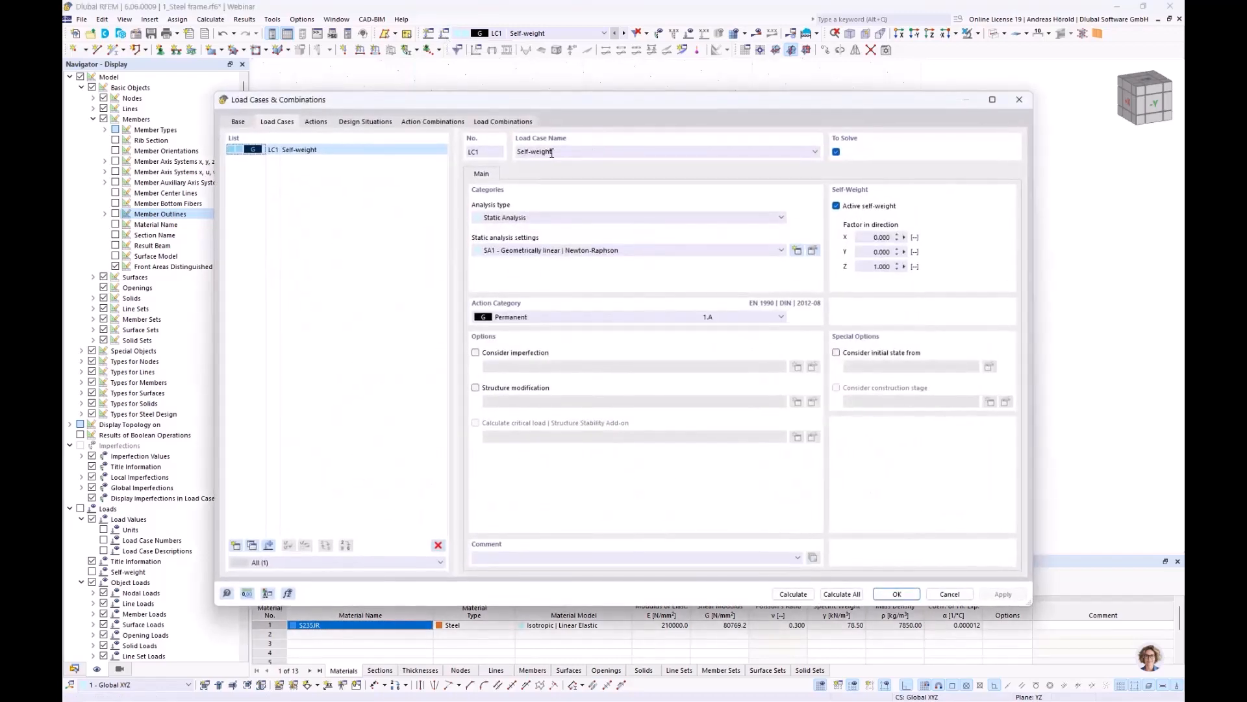
Step: Check the action category choices for the Self-weight load case and close the load cases dialog without changes
click(517, 319)
click(519, 321)
click(949, 594)
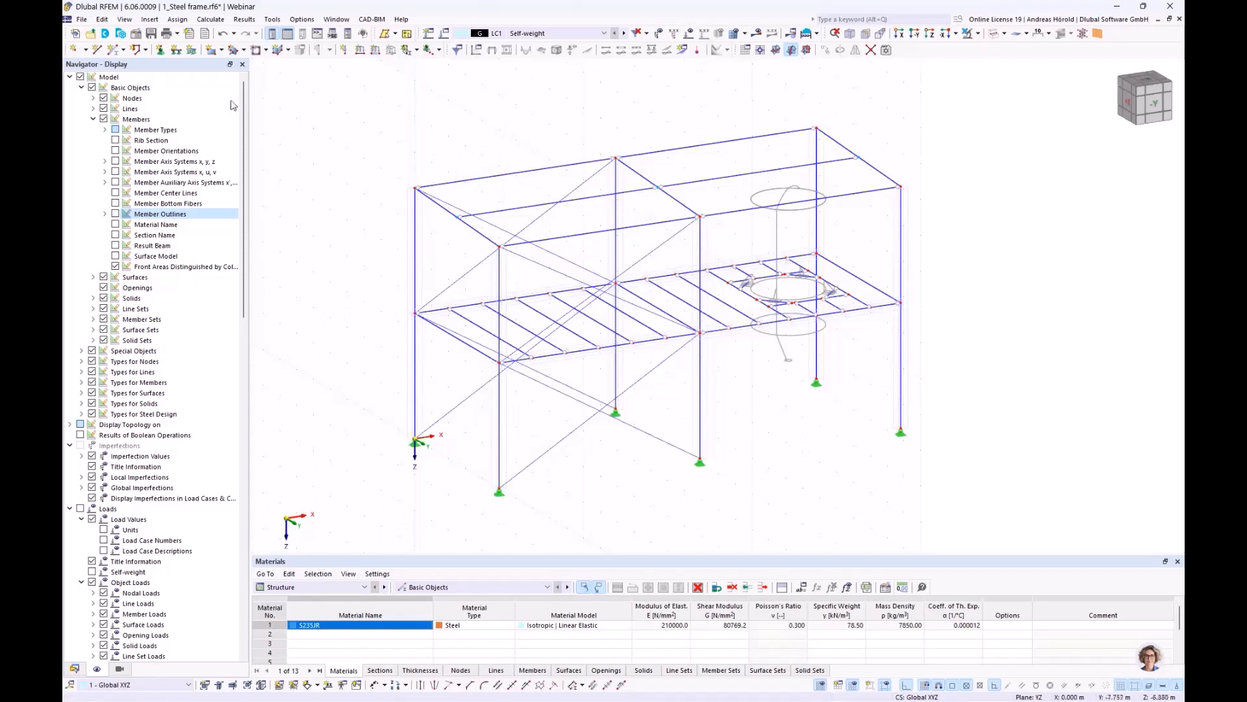
Step: Start a Member Loads from Area Load wizard in LC1 with a uniform 0.15 kN/m² load, global in Z on true area
click(151, 20)
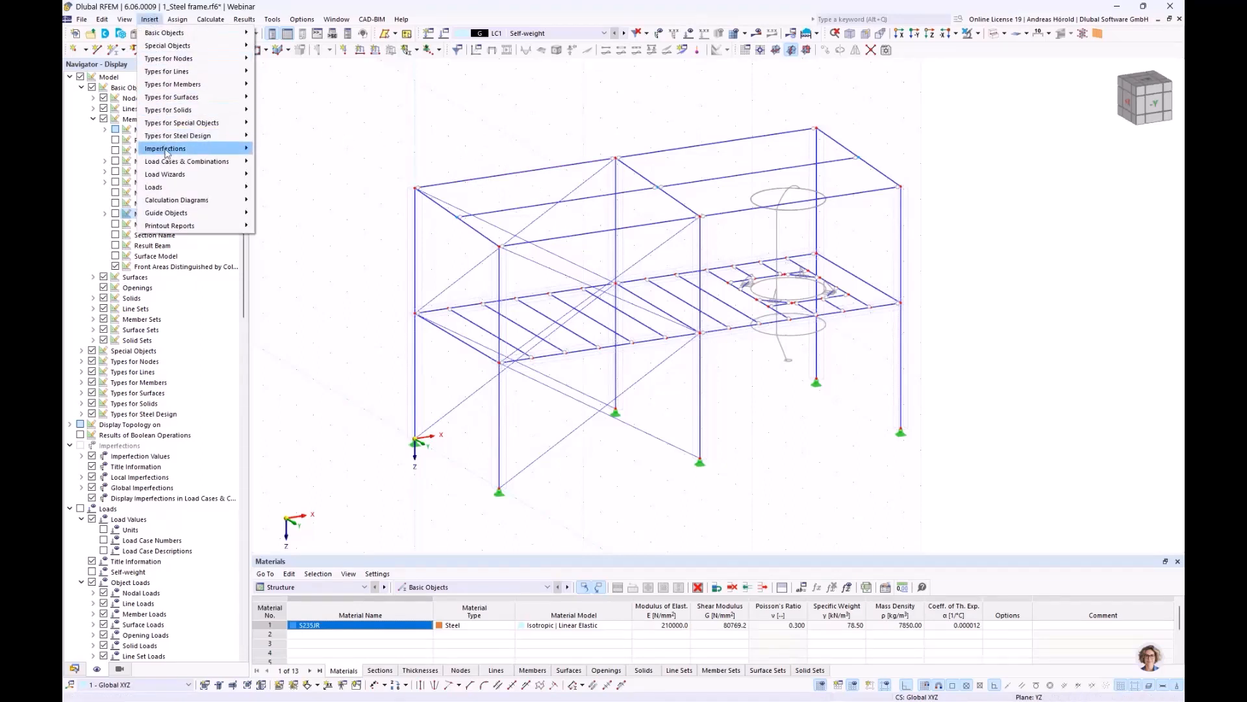
mouse_move(180, 175)
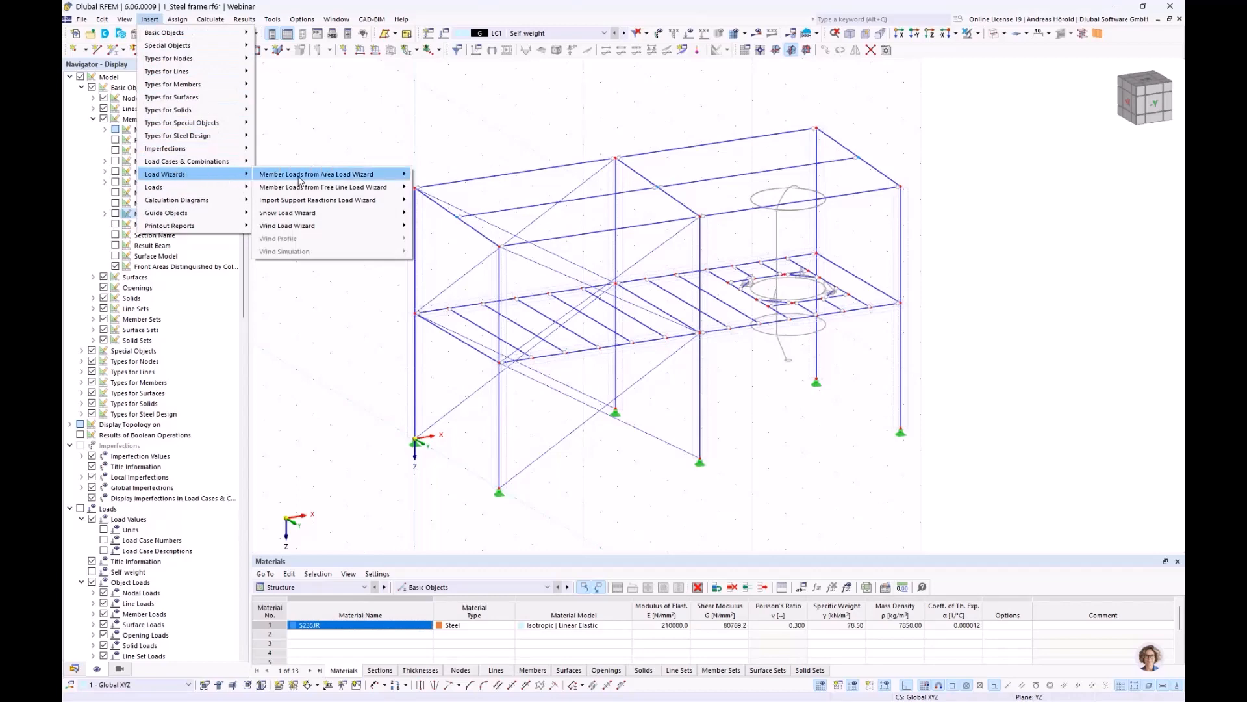
mouse_move(301, 180)
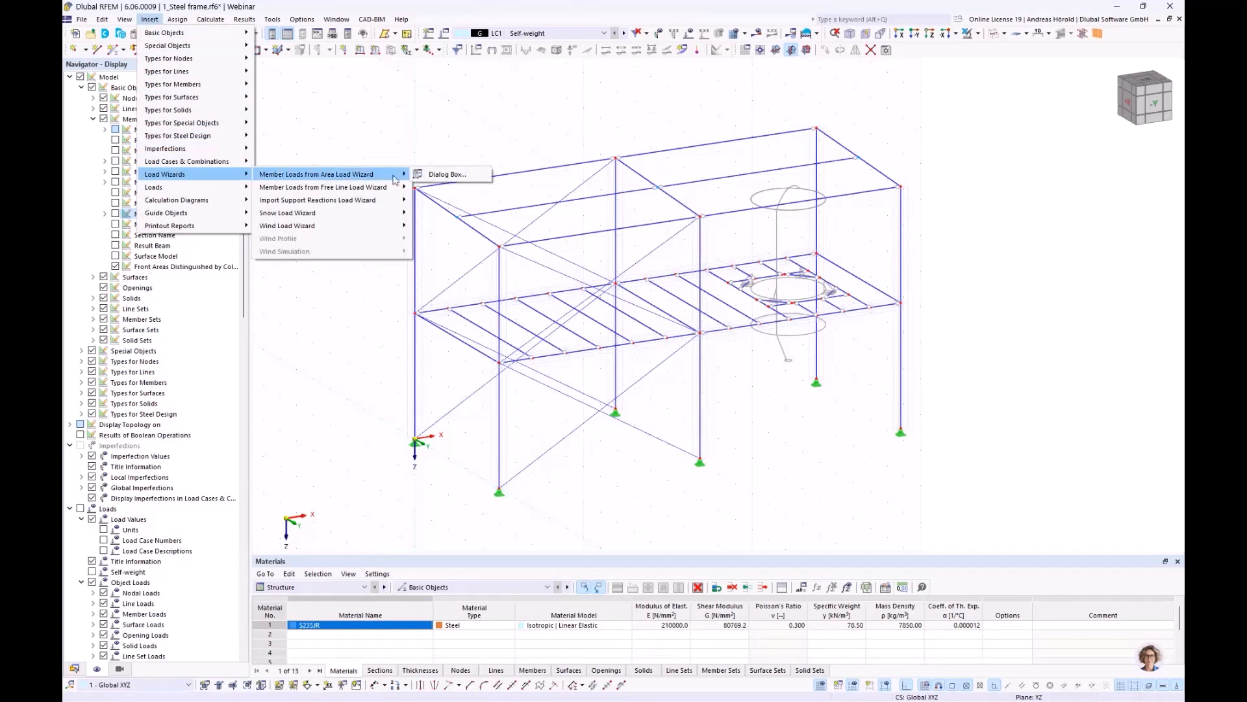
click(440, 176)
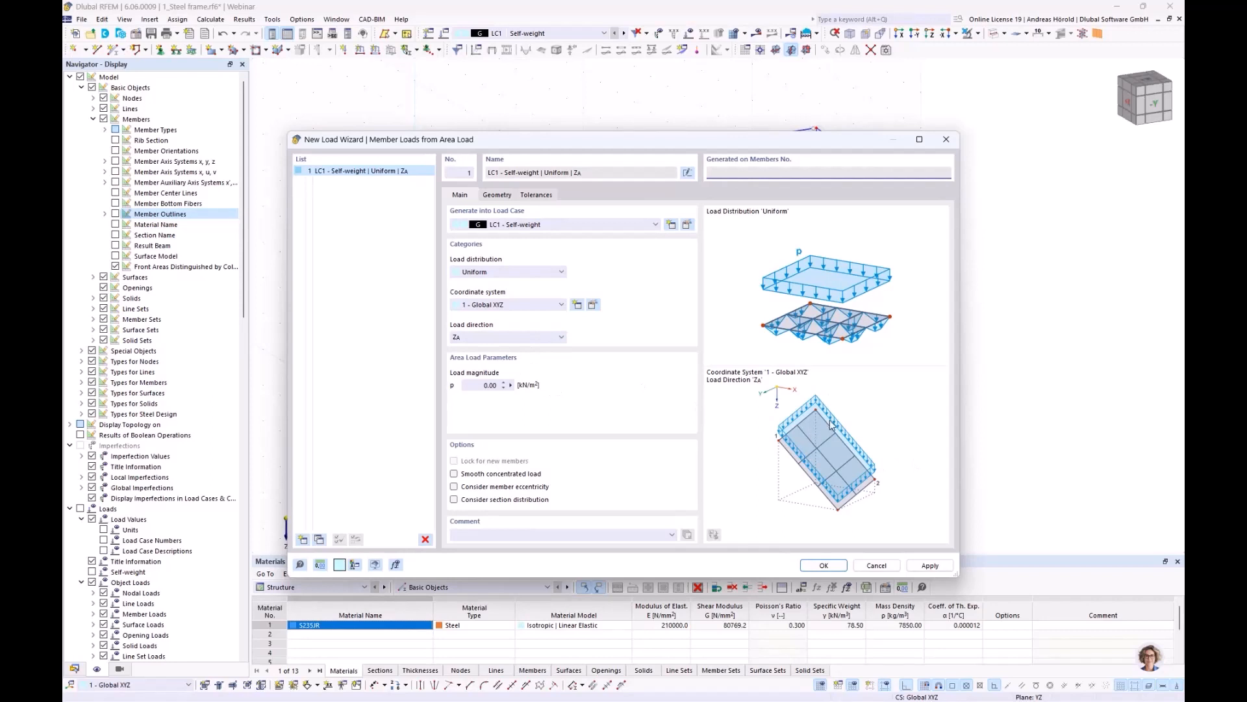
click(517, 338)
click(496, 386)
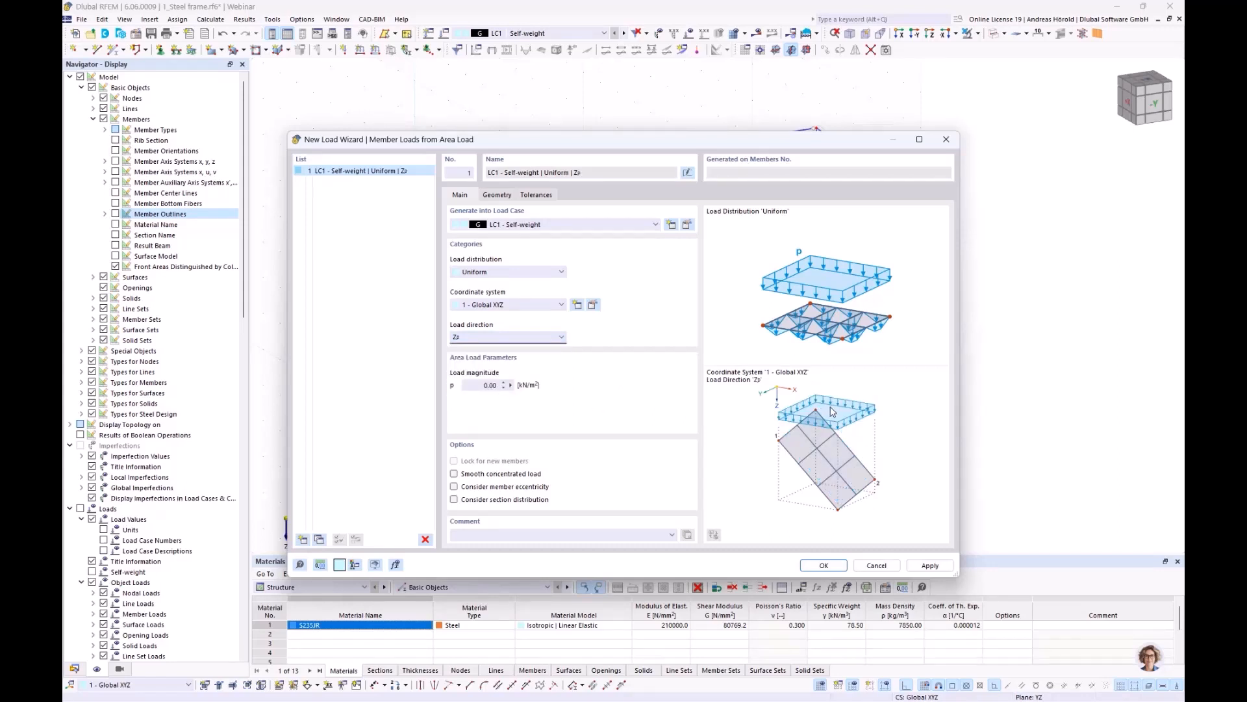
click(511, 337)
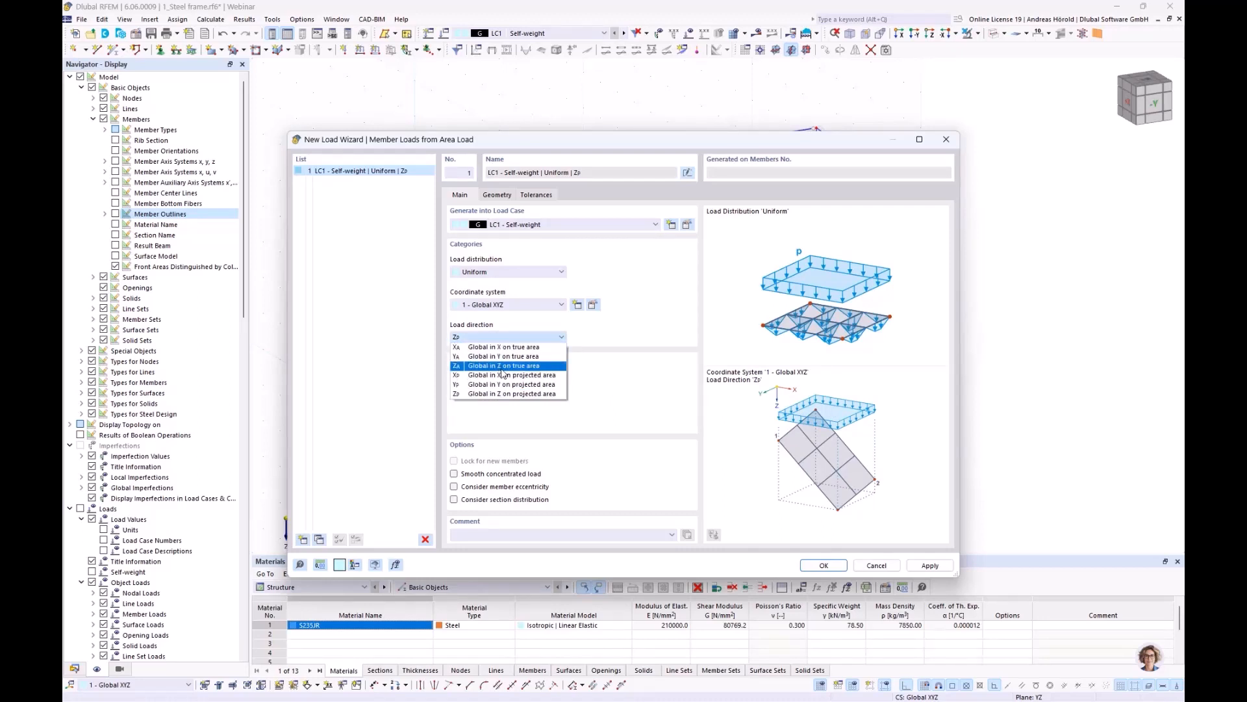
click(504, 366)
click(485, 385)
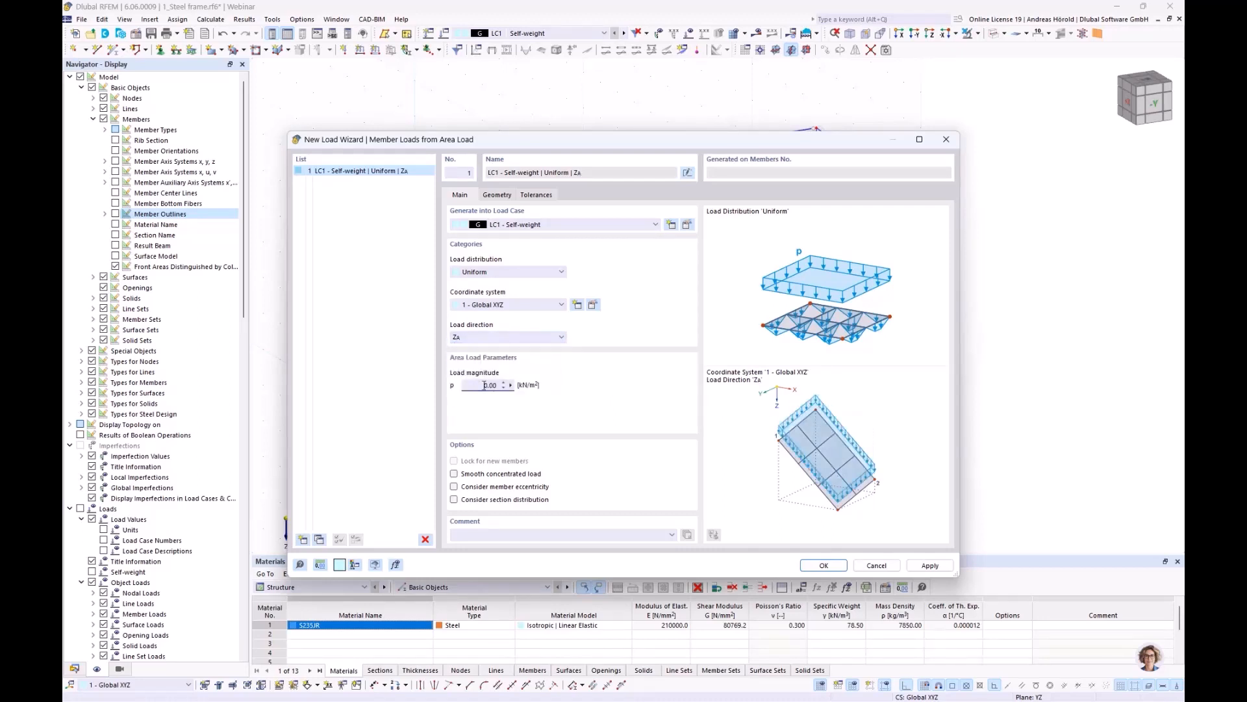
text(,15)
Step: Define the area load plane's boundary by the four roof corner nodes 2, 14, 16 and 4
click(497, 195)
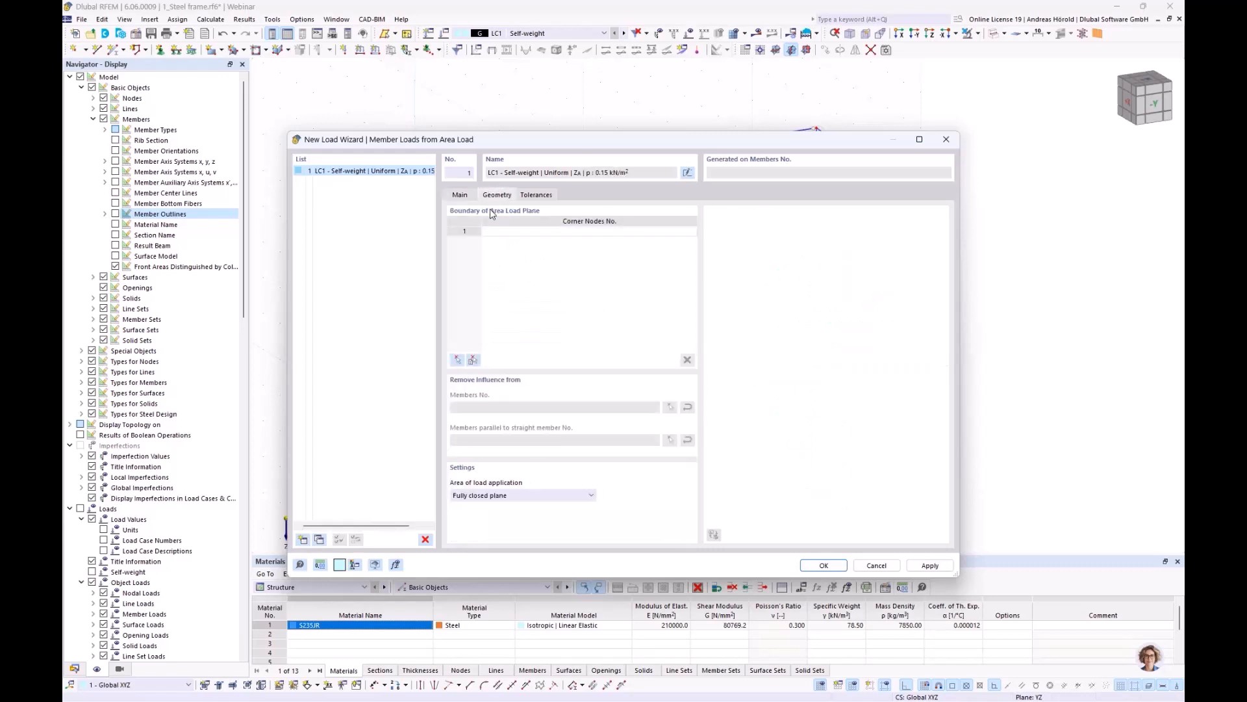
click(459, 360)
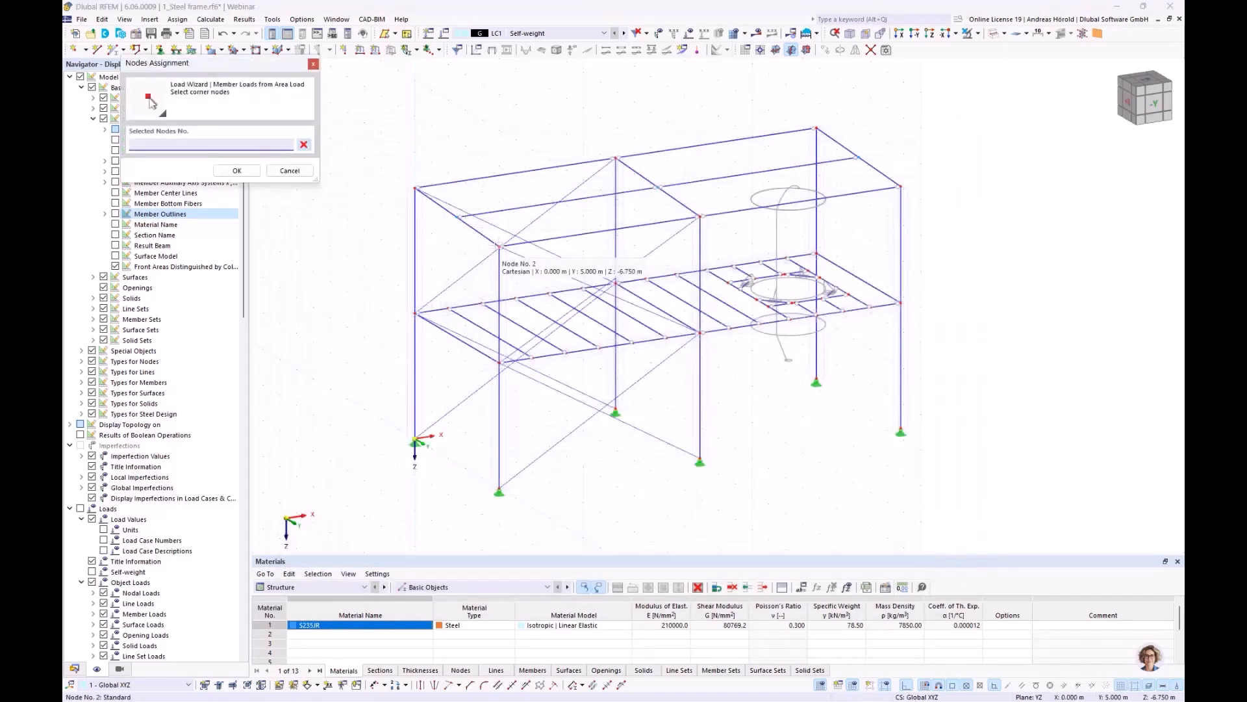
click(500, 246)
click(901, 188)
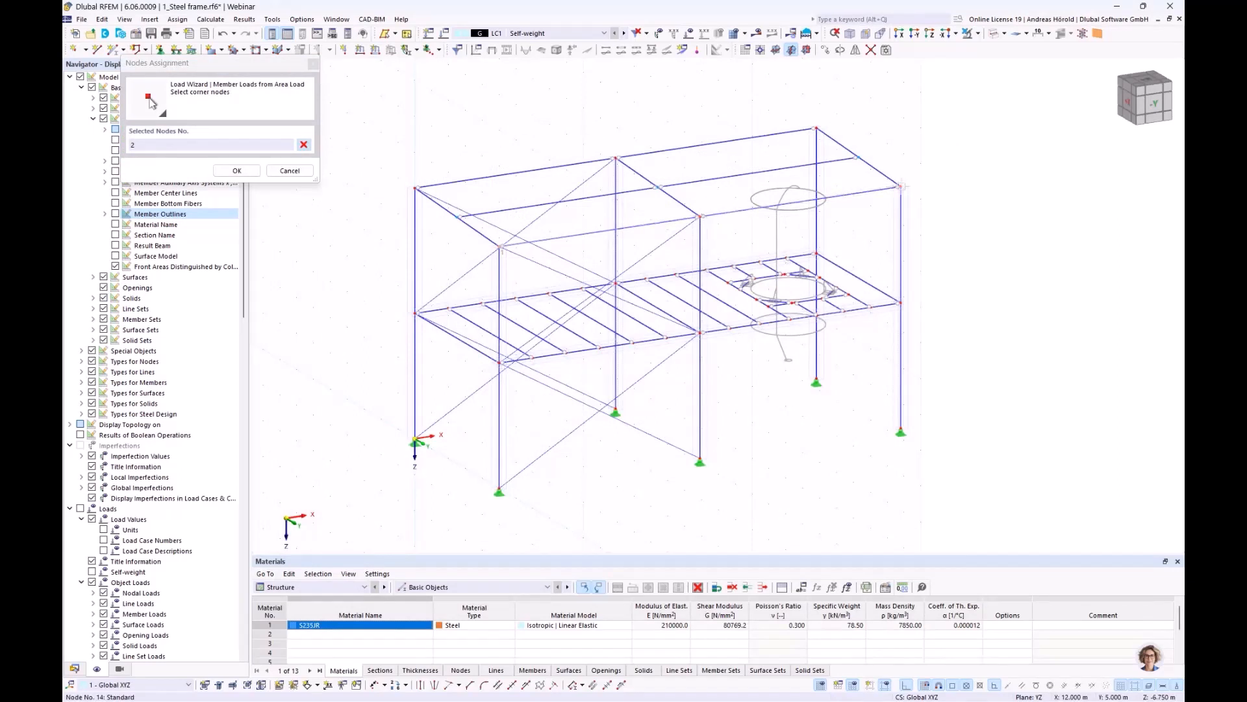
click(817, 128)
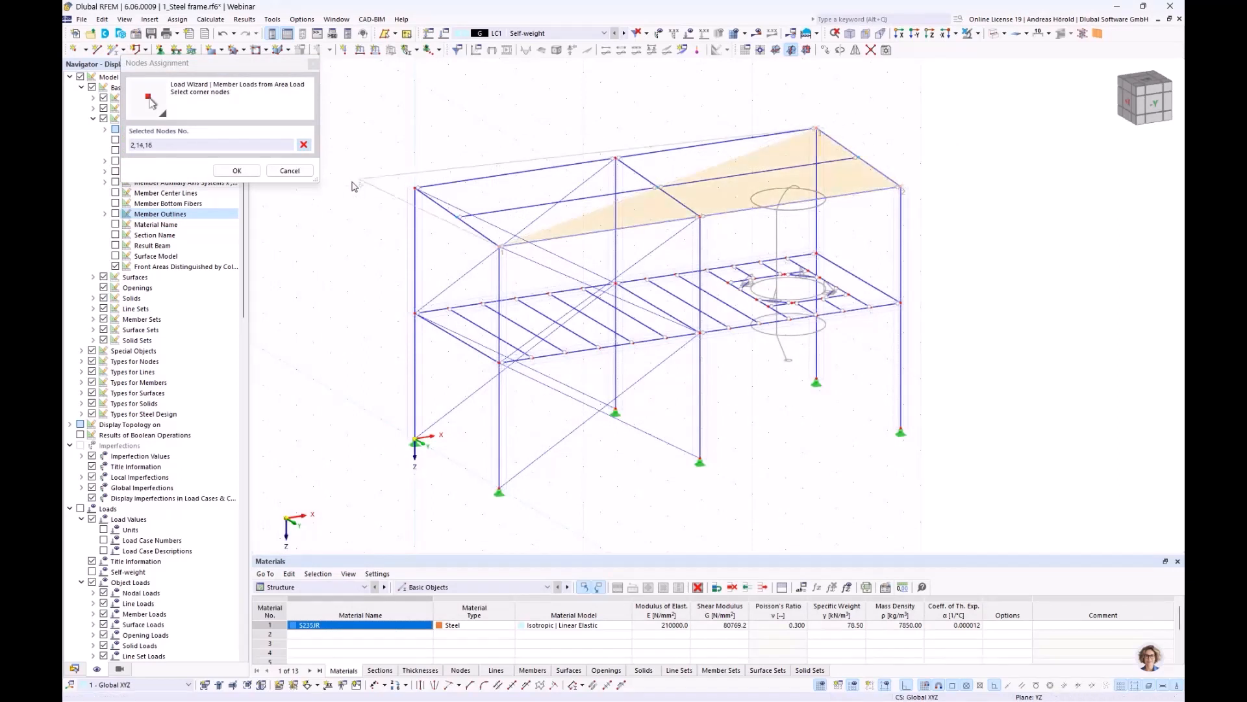
click(416, 189)
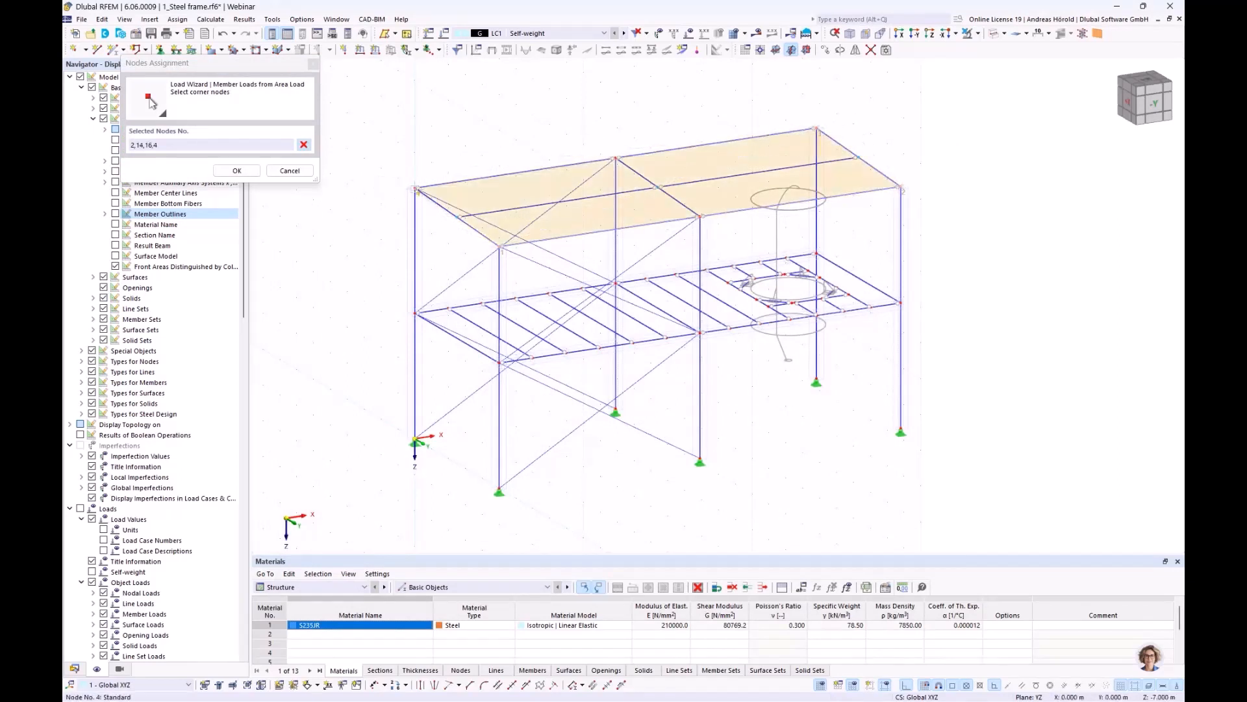
click(500, 246)
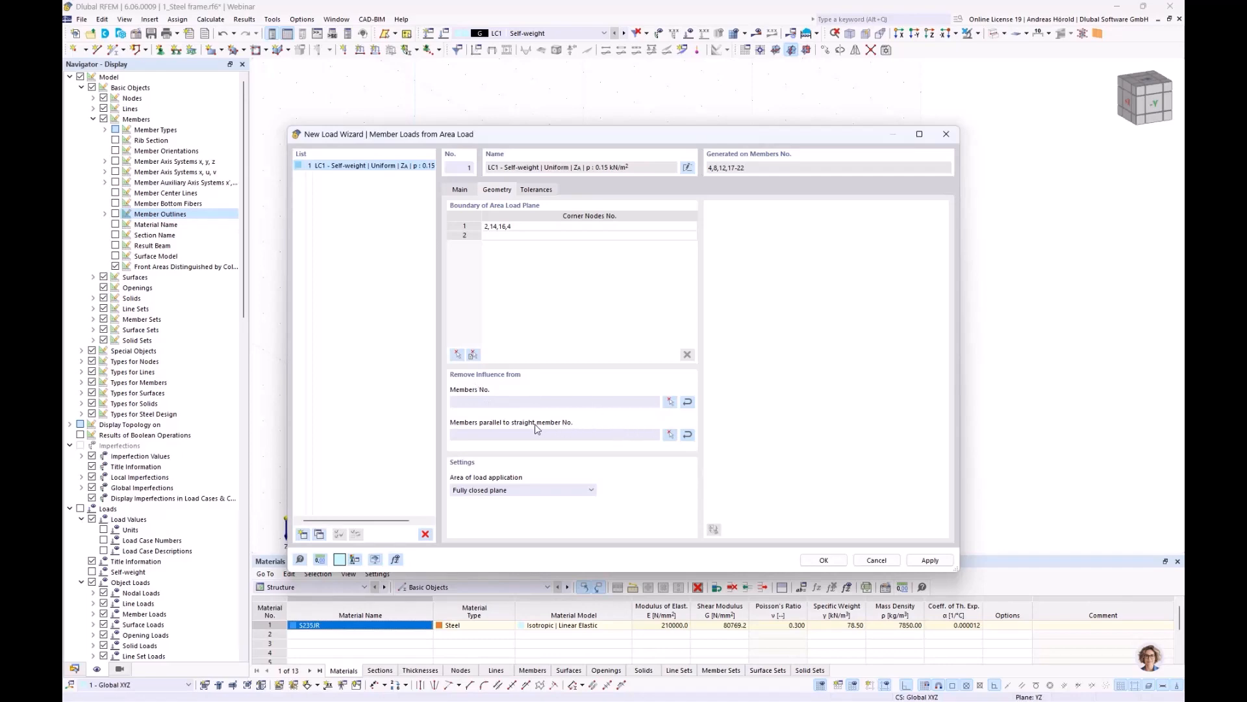
Step: Remove the load's influence from members parallel to roof member 4 and generate the member loads
click(671, 434)
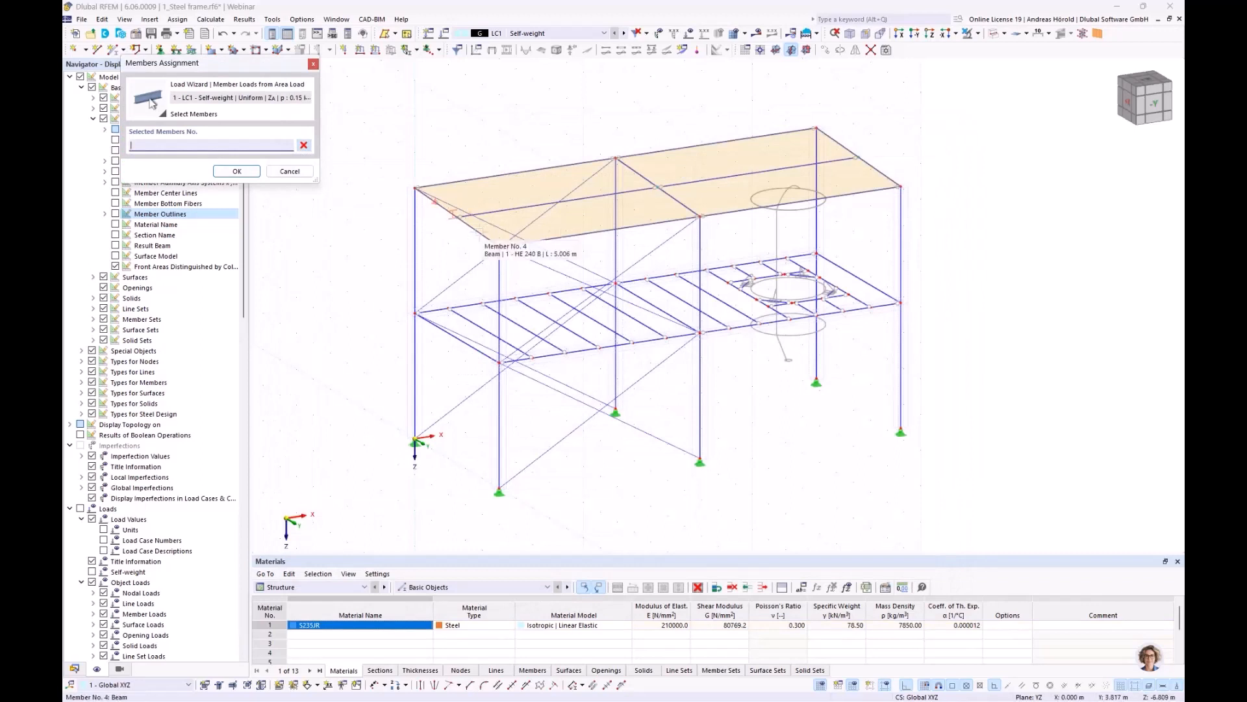
click(237, 172)
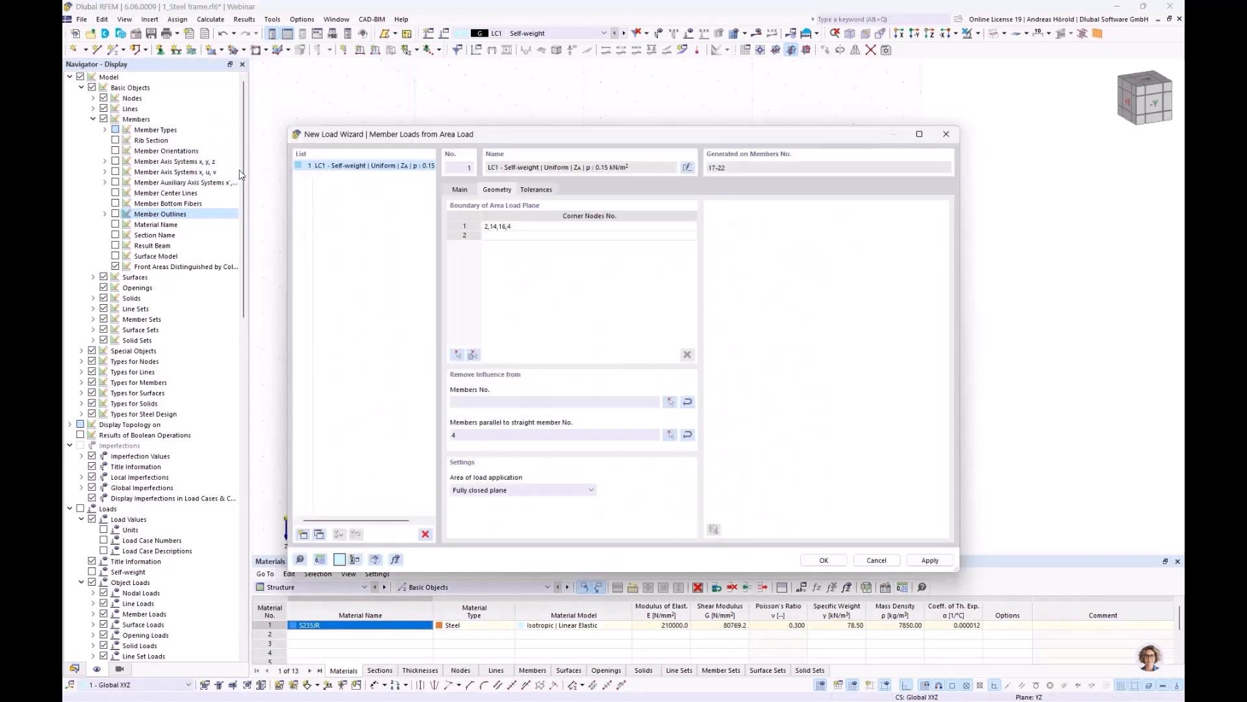
click(822, 560)
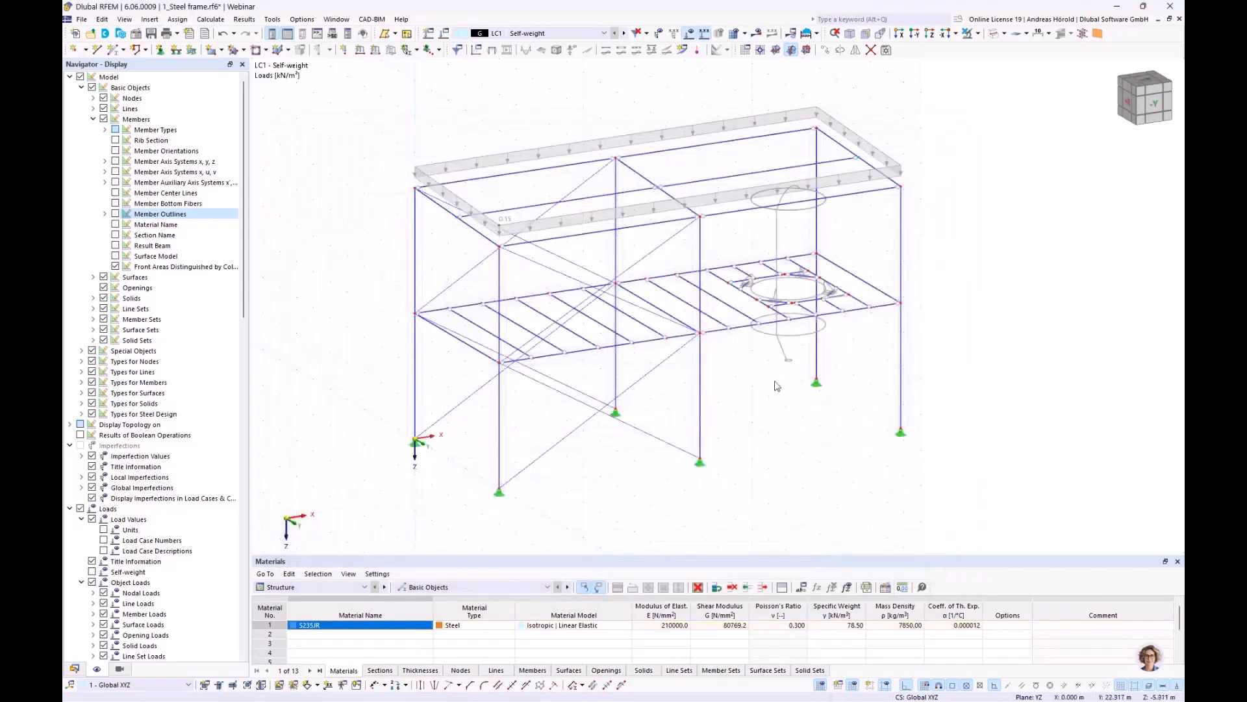
Step: Display the roof area load separately as its generated member loads and inspect their distribution
right_click(570, 149)
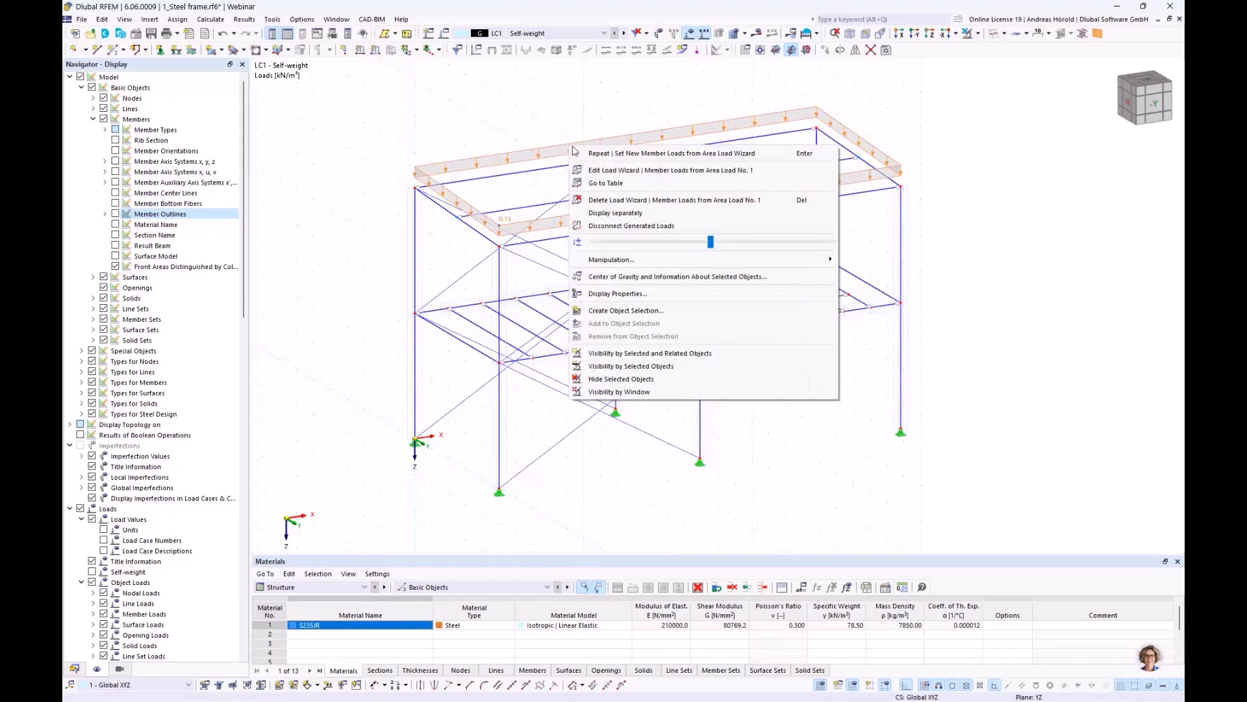
click(650, 215)
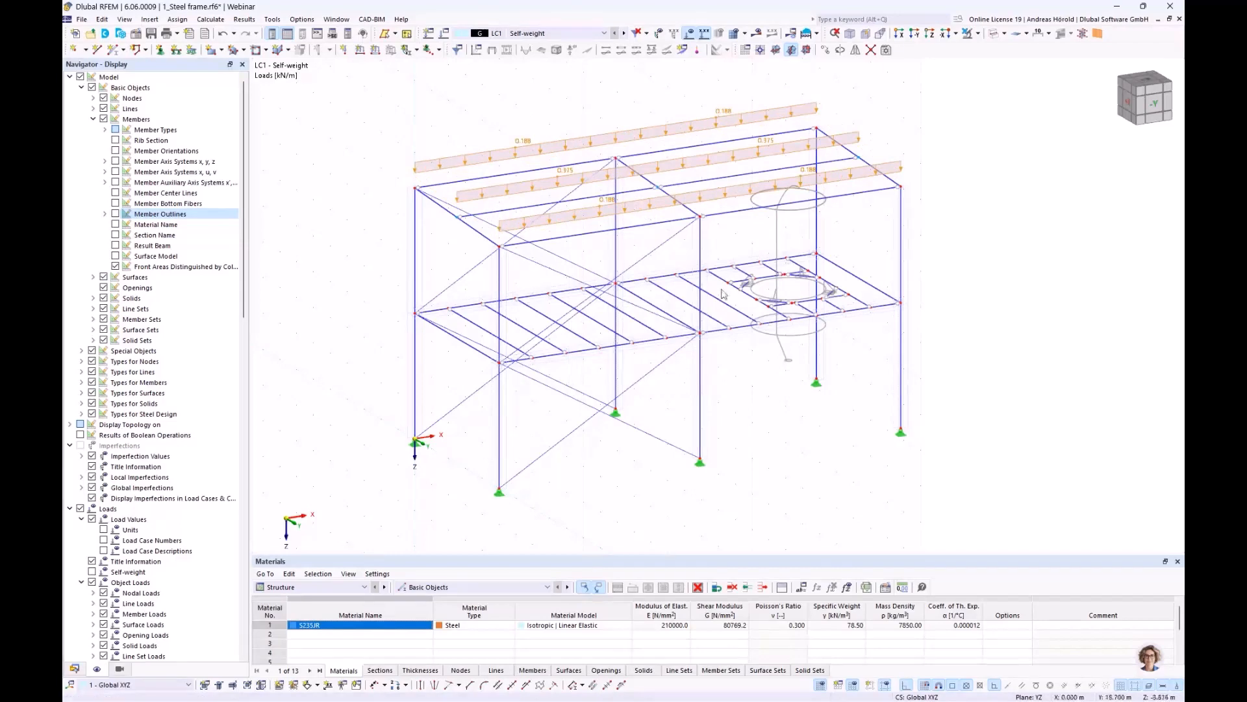
mouse_move(942, 379)
ctrl+middle_down()
mouse_move(1039, 336)
mouse_move(1061, 348)
mouse_move(974, 387)
mouse_move(966, 367)
mouse_move(965, 380)
ctrl+middle_up()
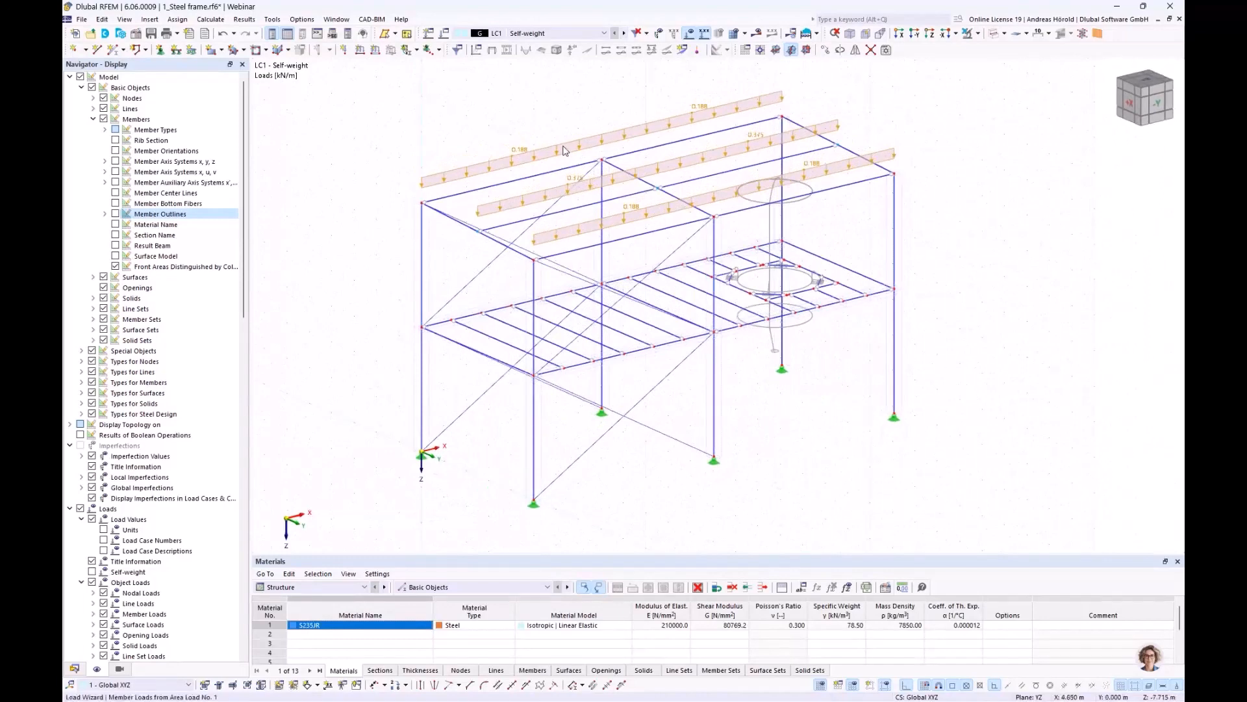
scroll(566, 156, up, 1)
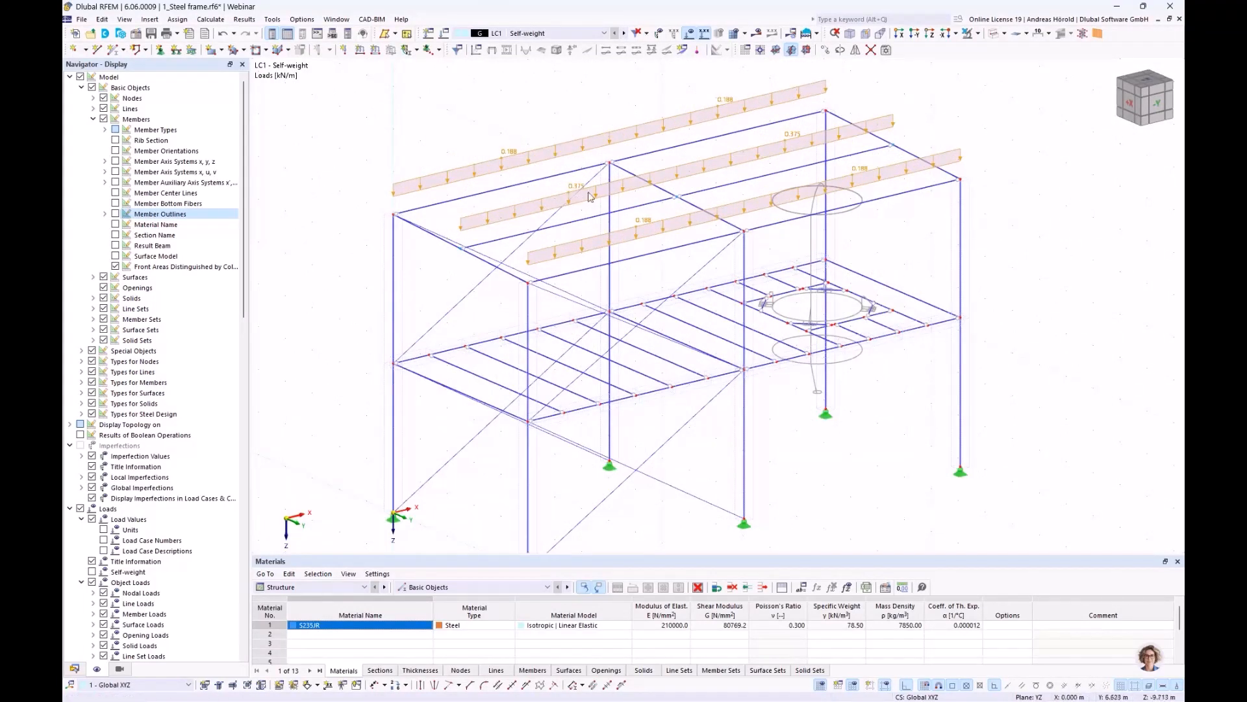
Step: Turn off the separate display of the roof's generated member loads
right_click(604, 141)
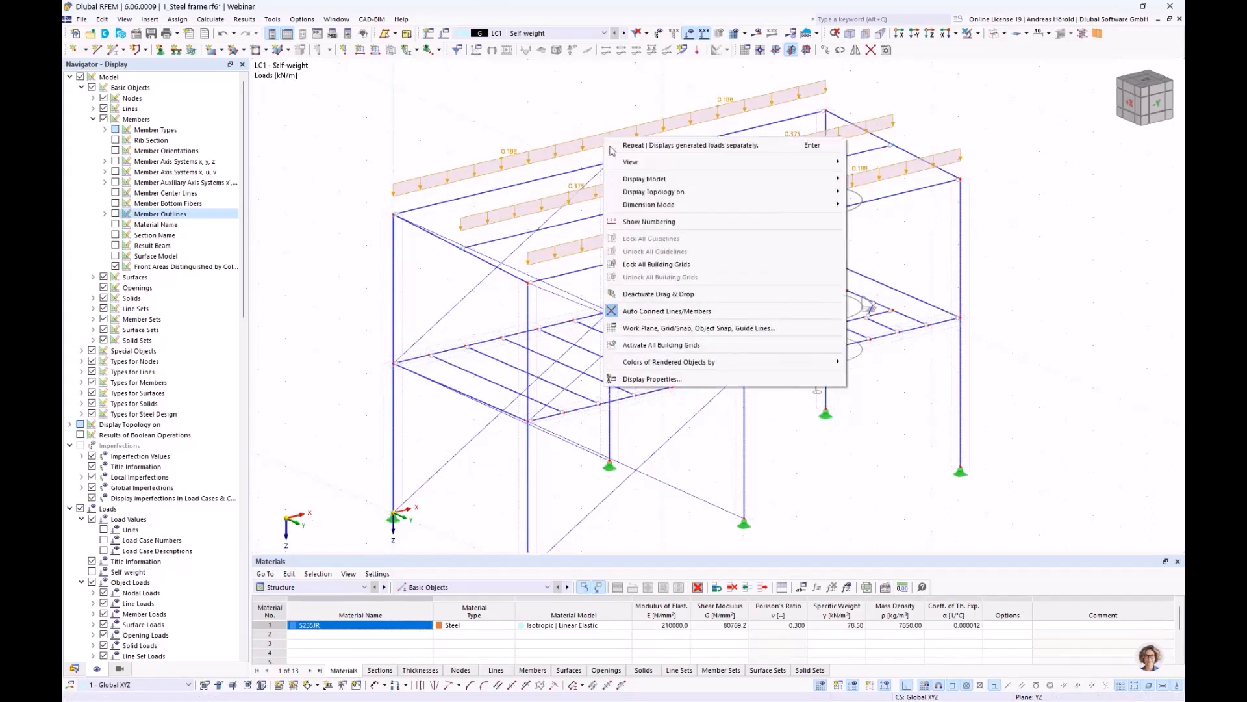
click(561, 148)
right_click(561, 148)
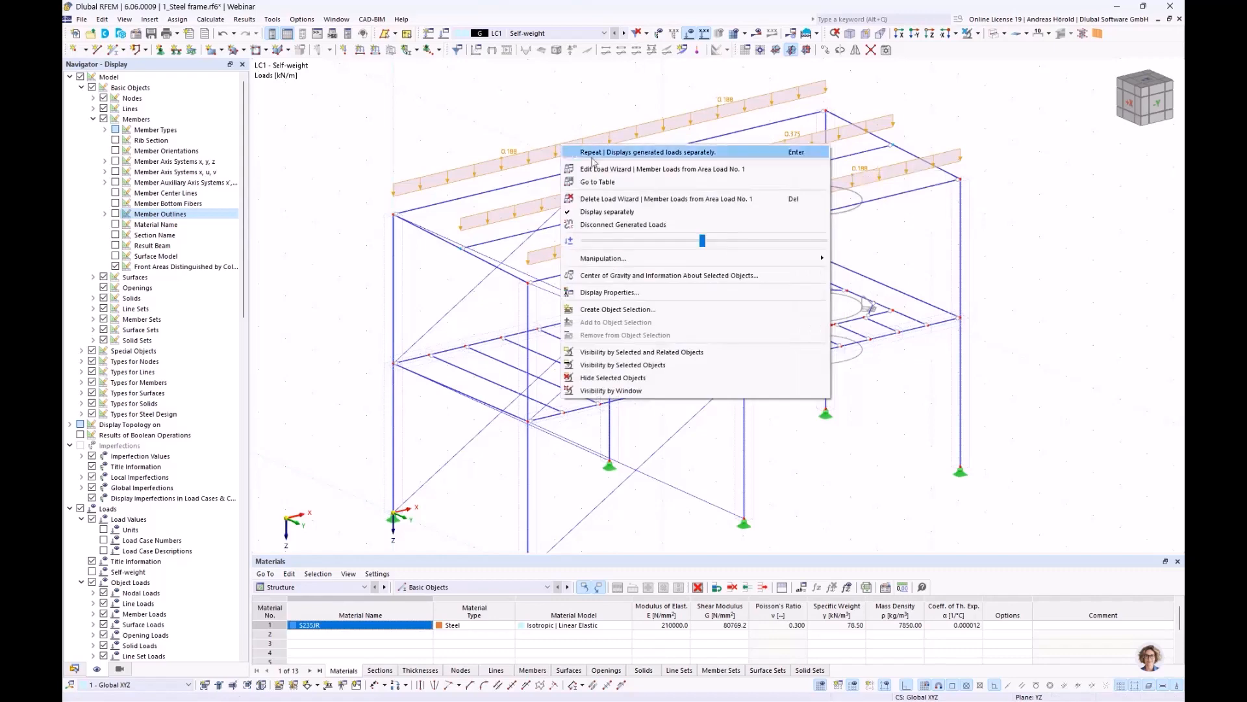
click(630, 213)
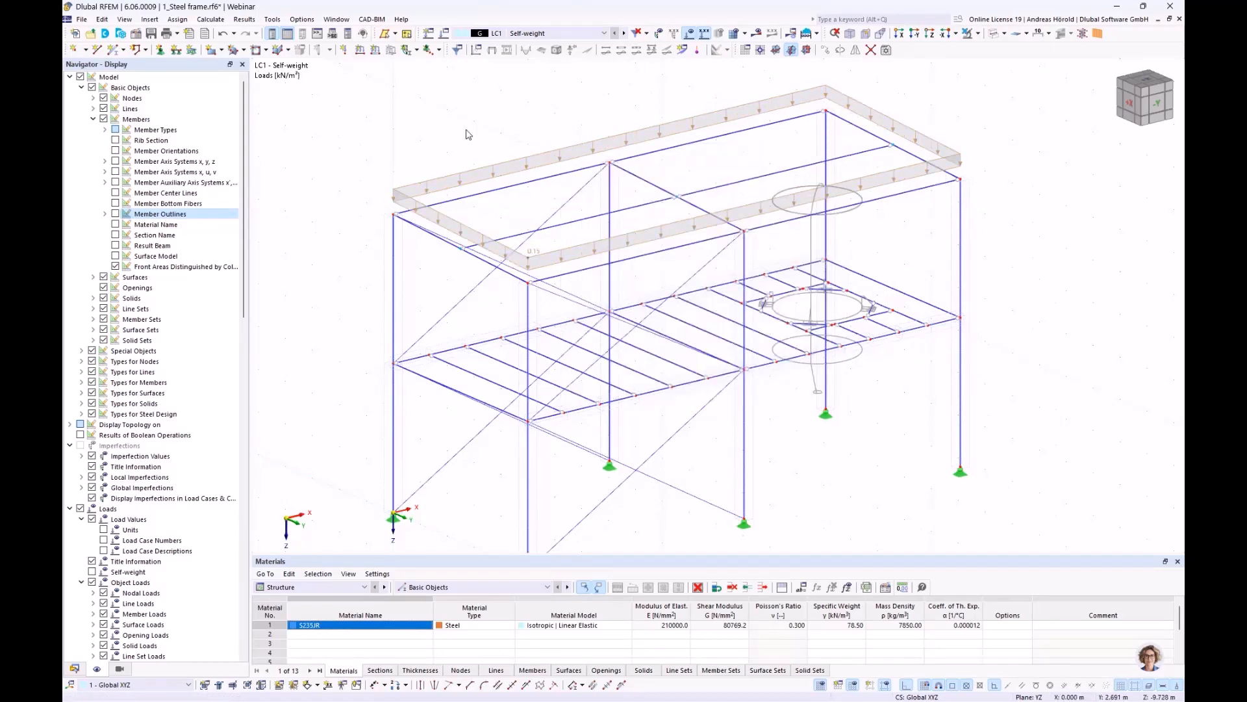
Step: Isolate the intermediate floor's members with their related objects and show them in the Z-direction view
scroll(466, 134, down, 2)
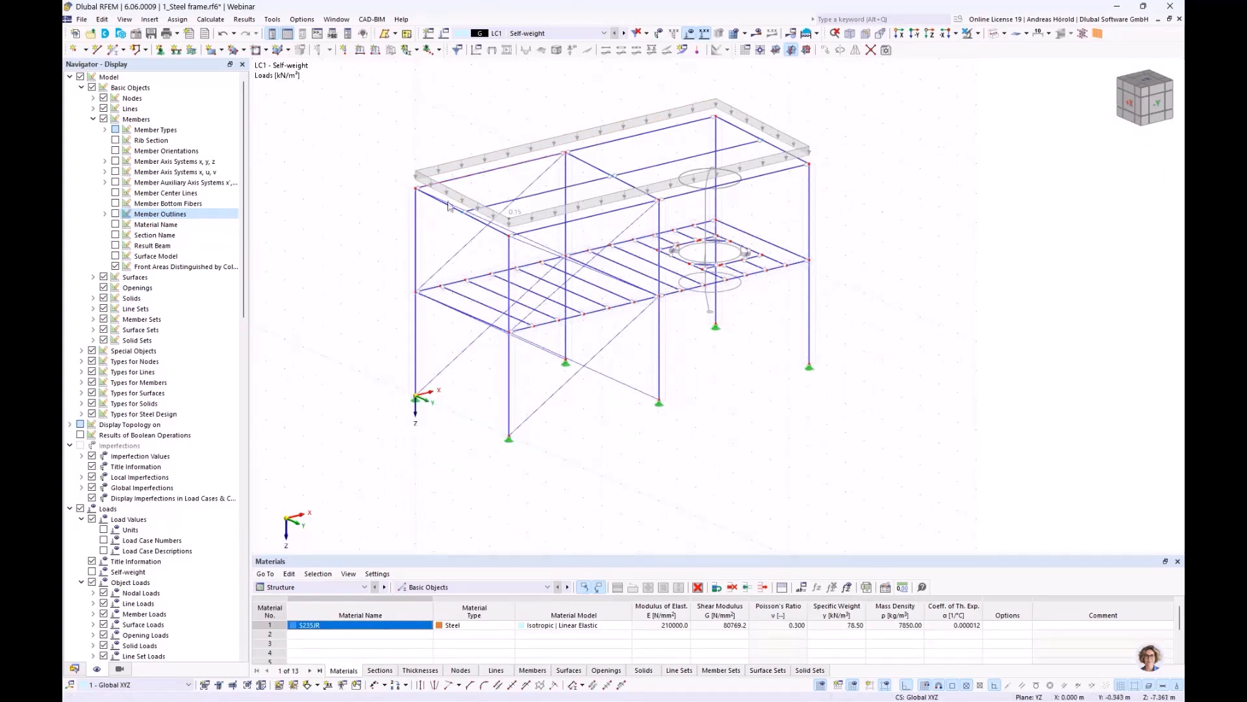
ctrl+middle_drag(742, 358, 713, 367)
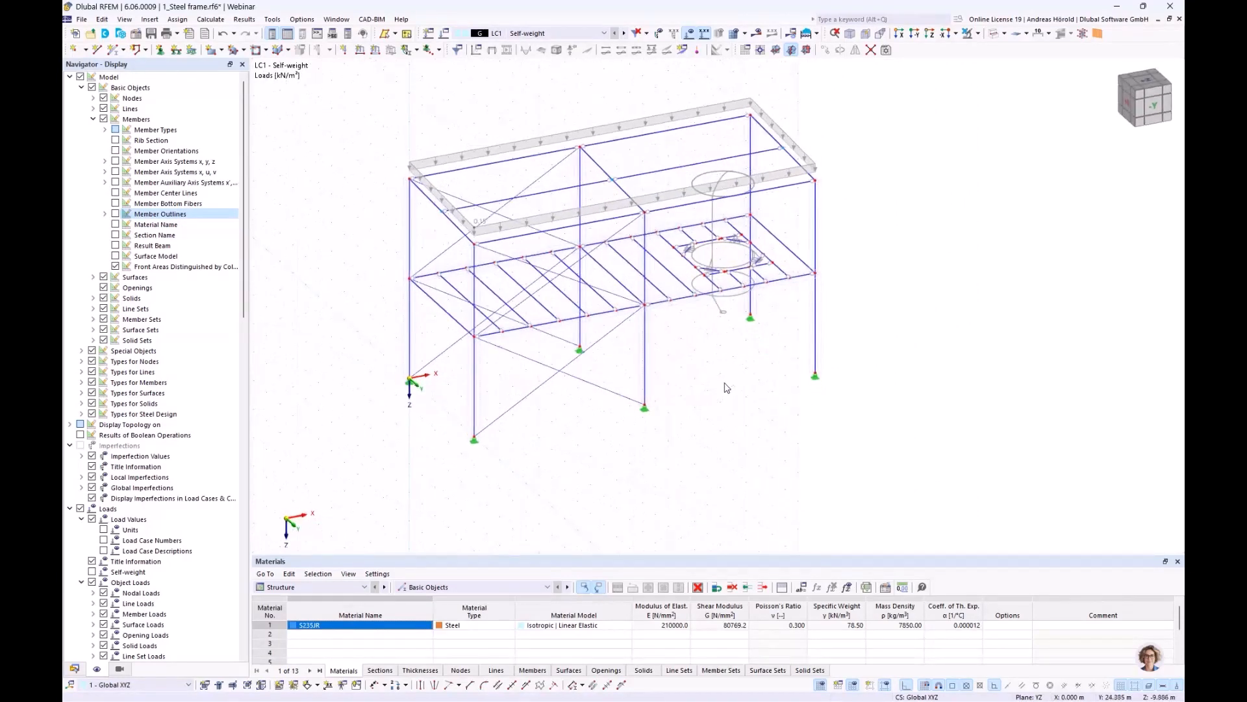
right_drag(723, 383, 672, 331)
click(406, 290)
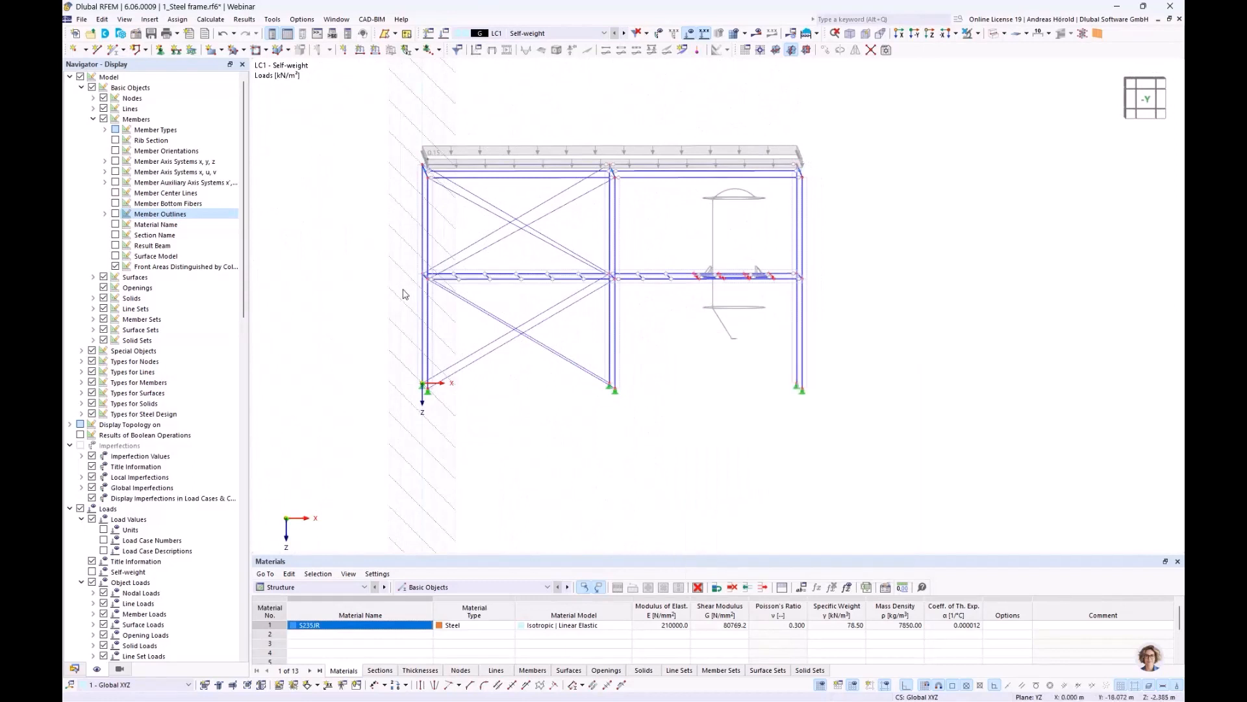
drag(393, 294, 857, 267)
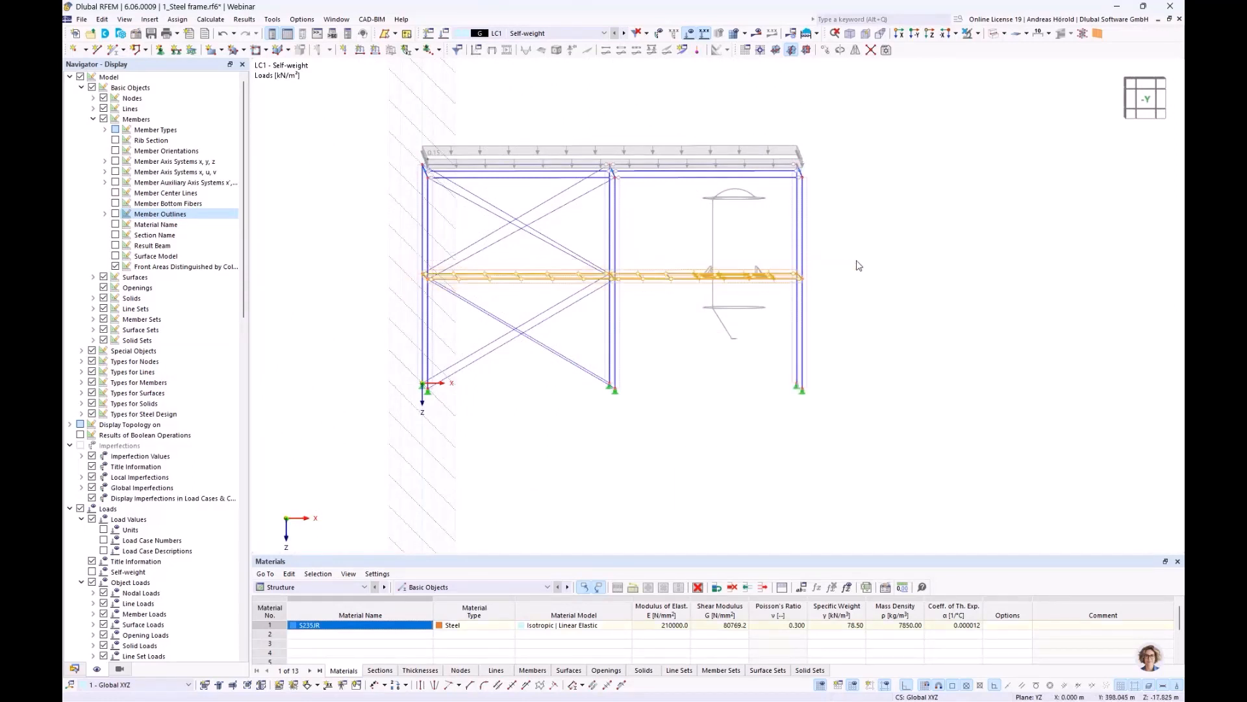
click(979, 34)
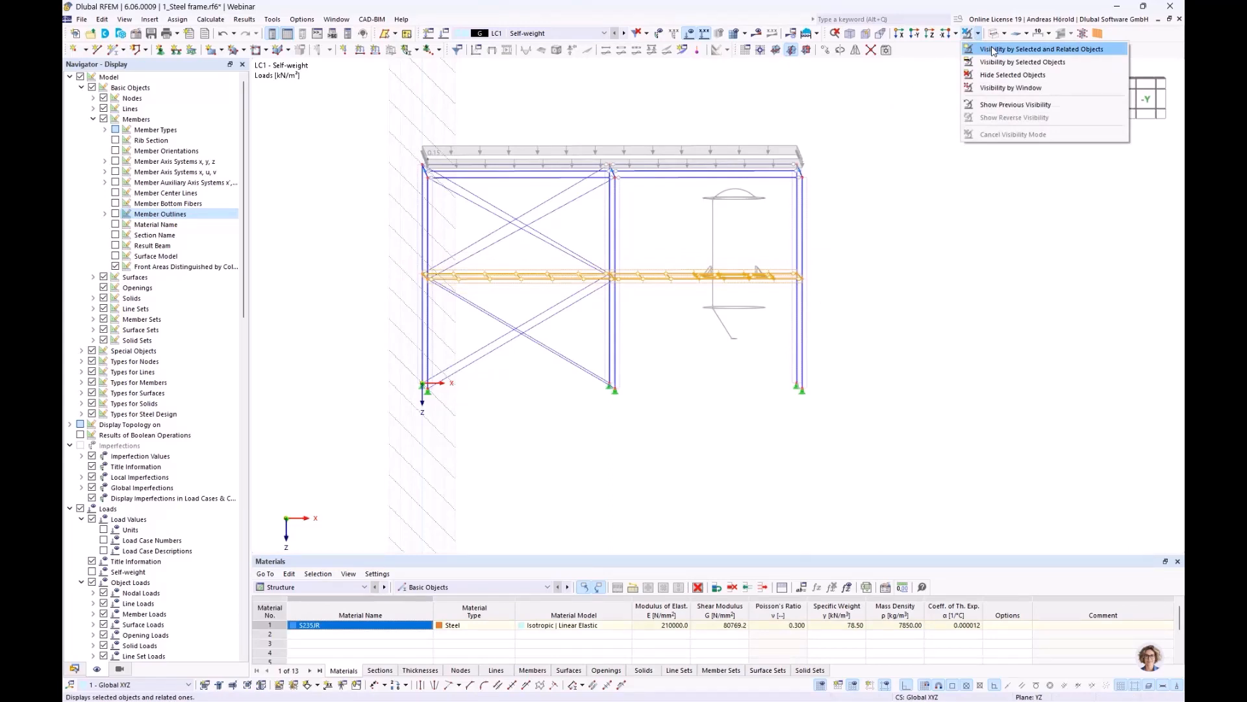
click(993, 51)
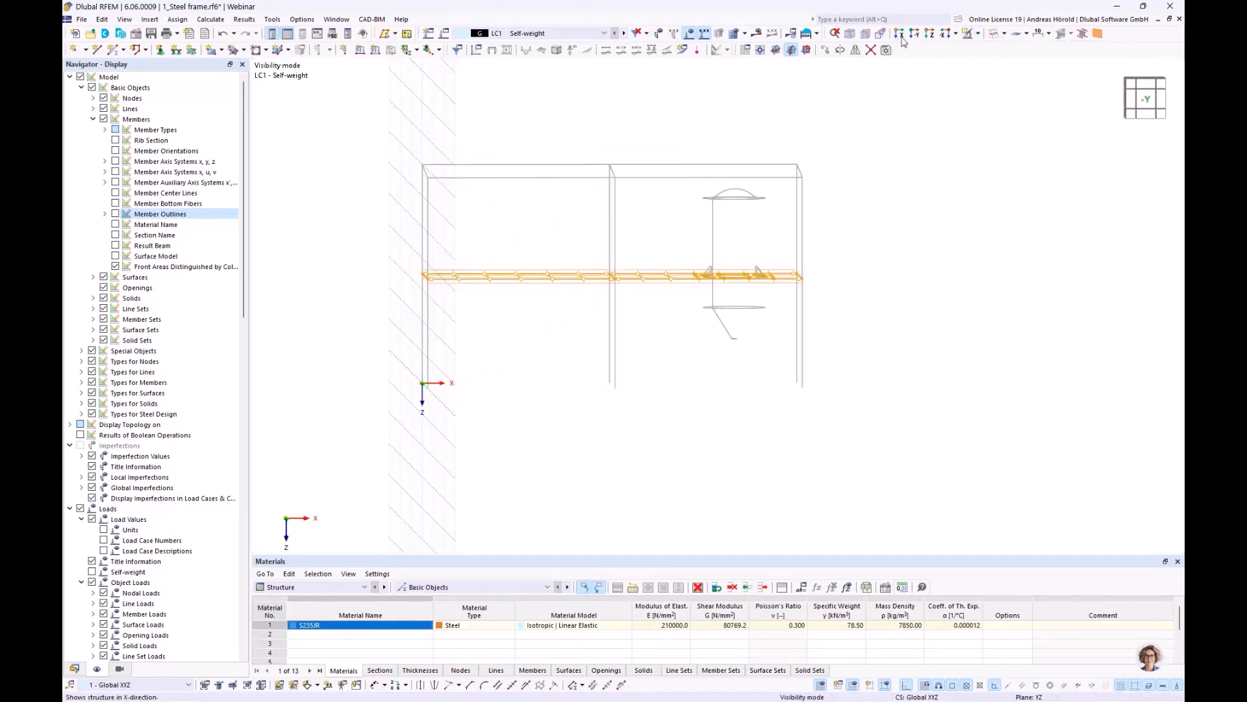
click(930, 34)
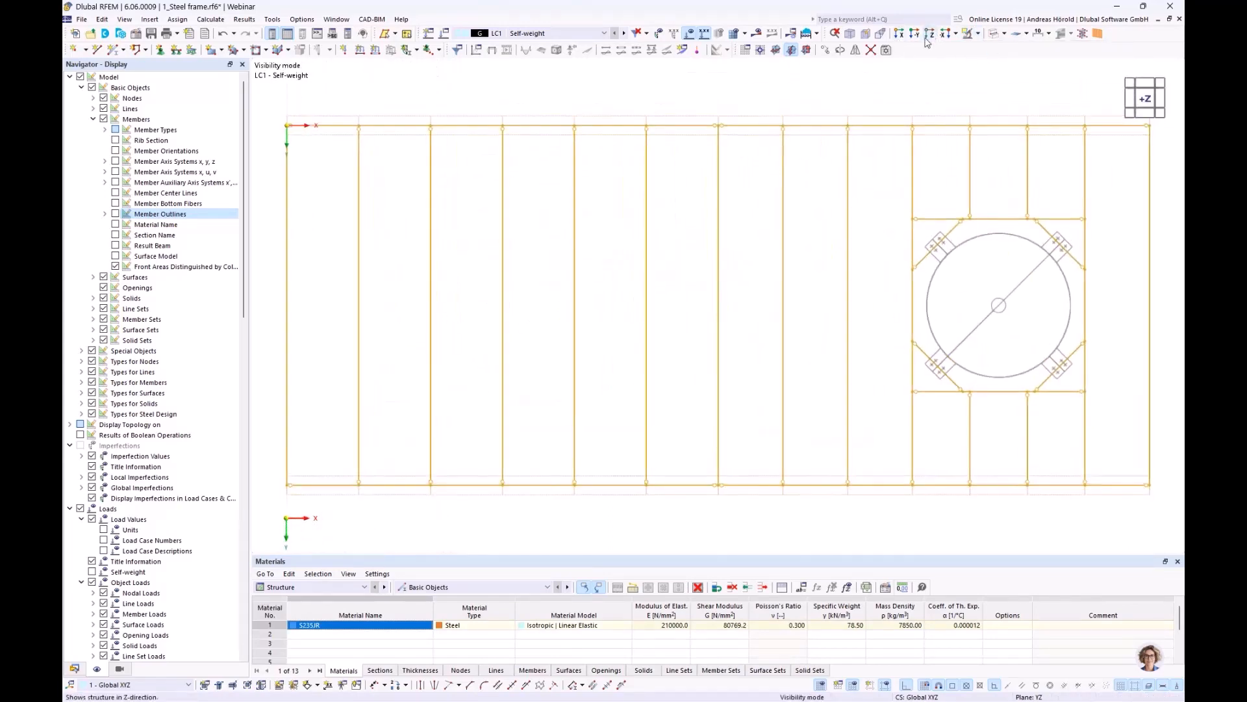
scroll(756, 328, down, 2)
scroll(726, 314, down, 1)
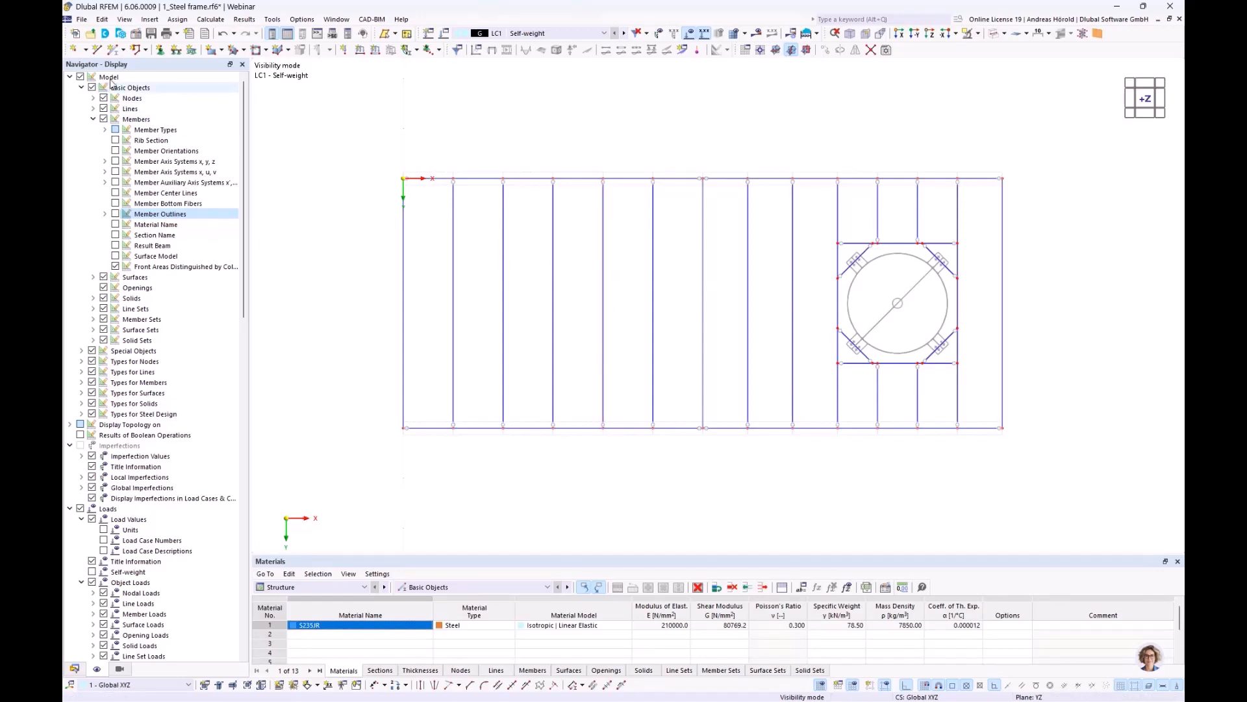
Step: Create a new member-loads-from-area-load wizard in LC1 with a uniform load magnitude of 0.50 kN/m²
click(153, 21)
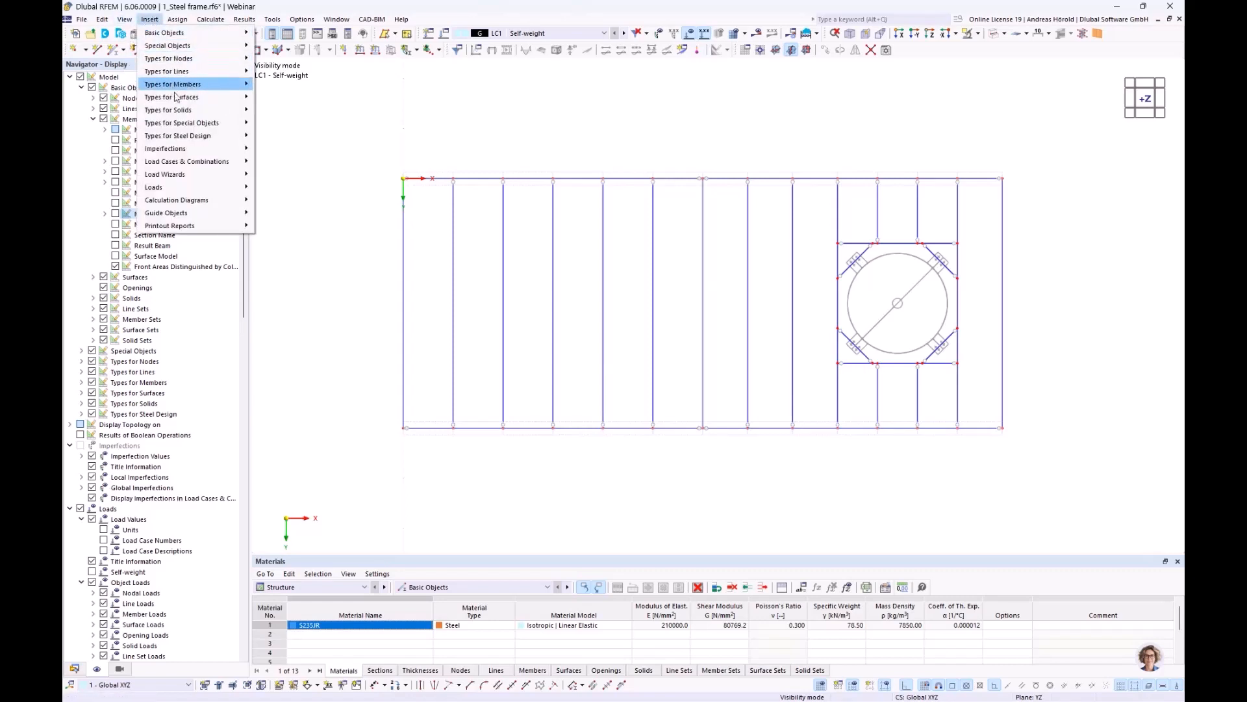
mouse_move(204, 179)
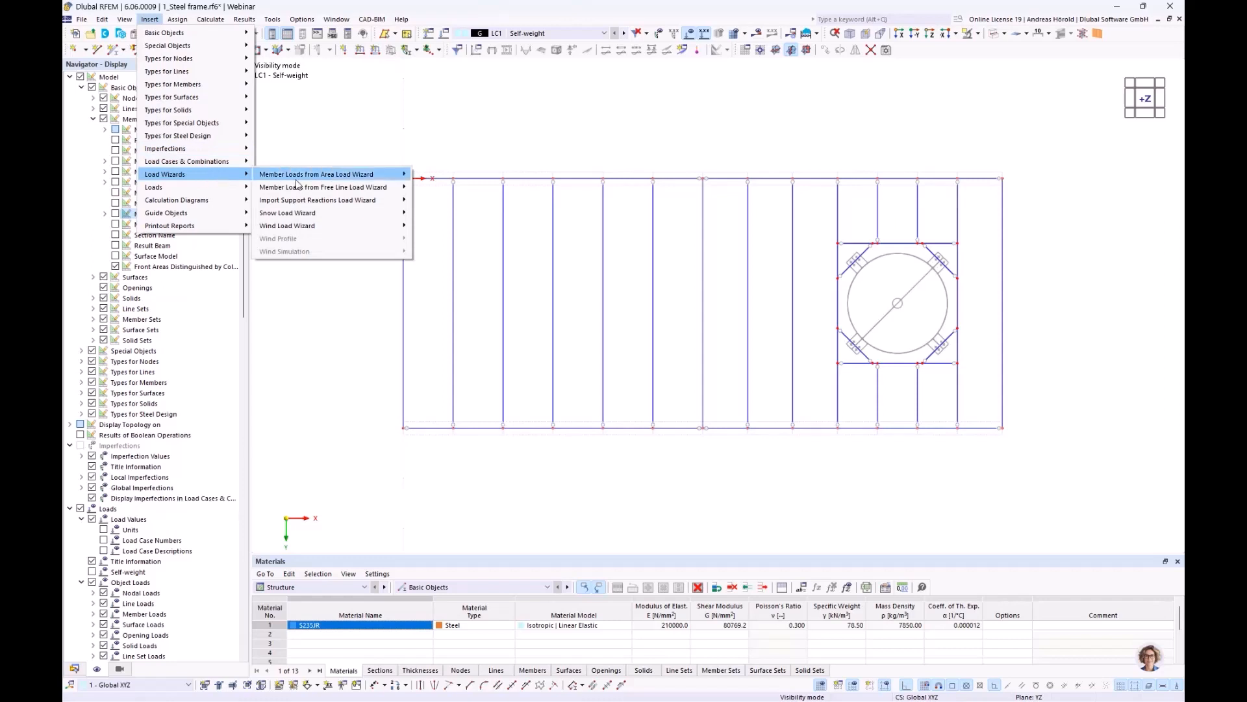
mouse_move(334, 180)
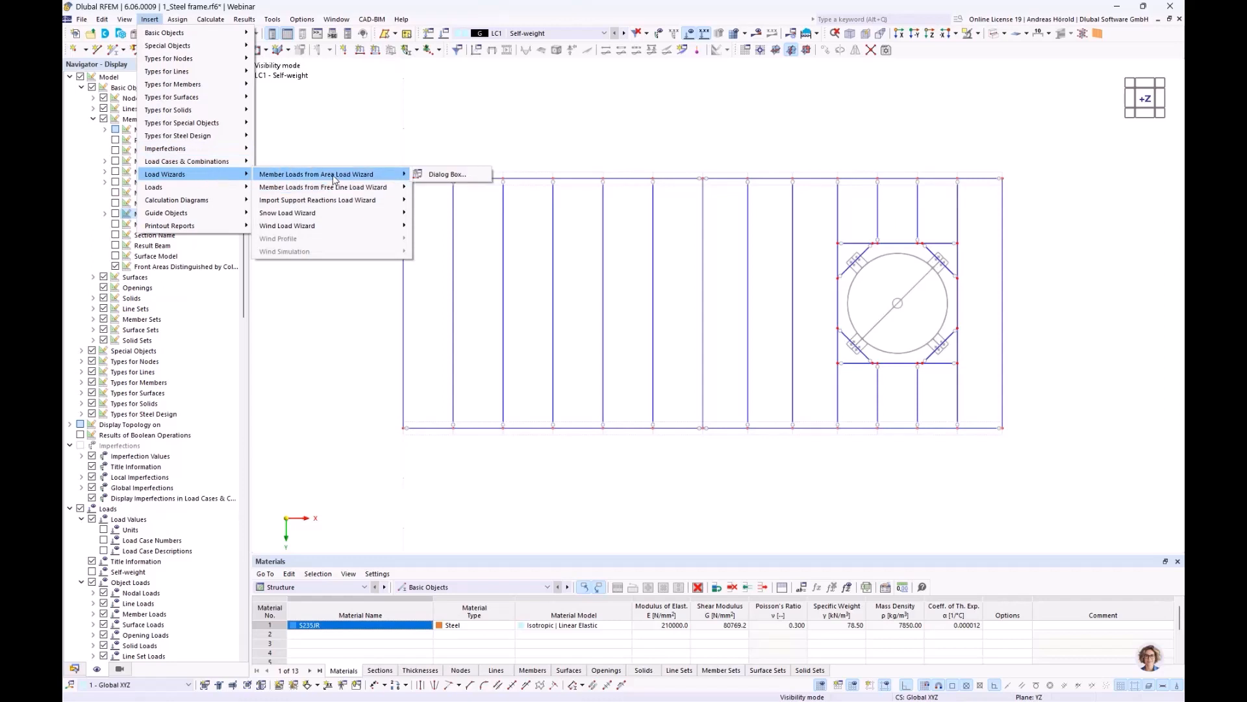
click(442, 175)
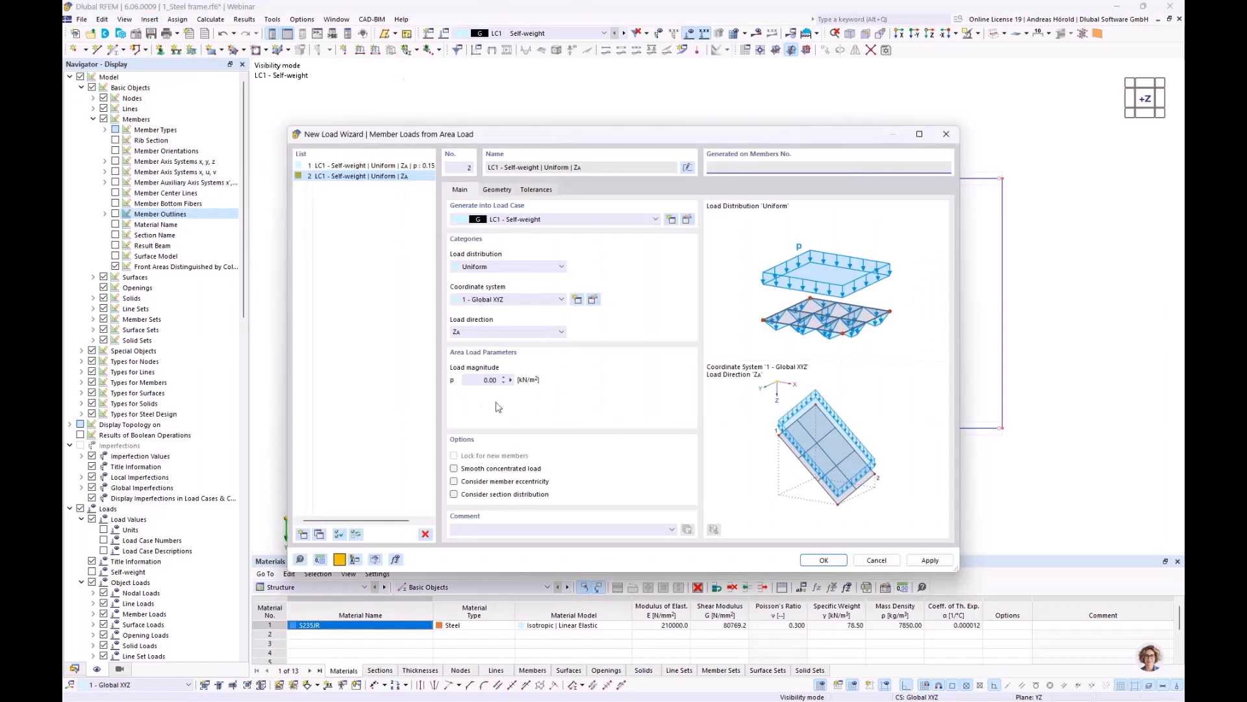
click(481, 380)
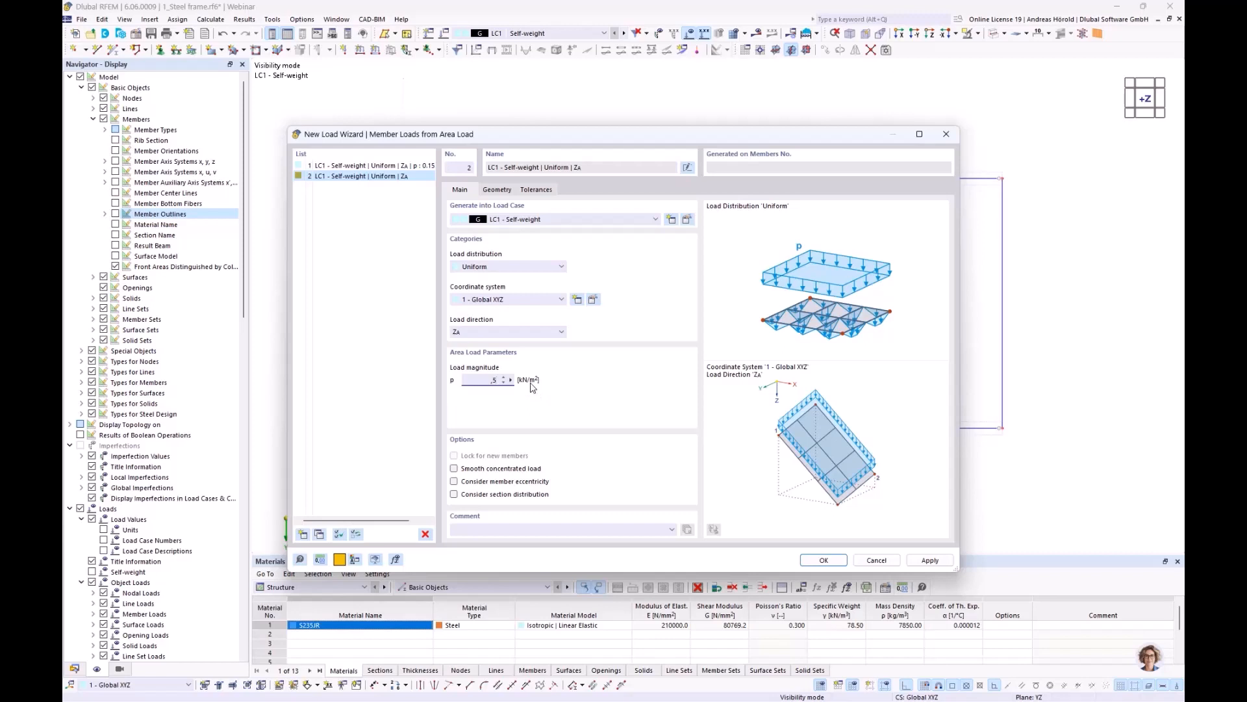
Step: Define the floor's first area load plane by corner nodes 6, 36, 37 and 5, up to the opening bay
click(498, 190)
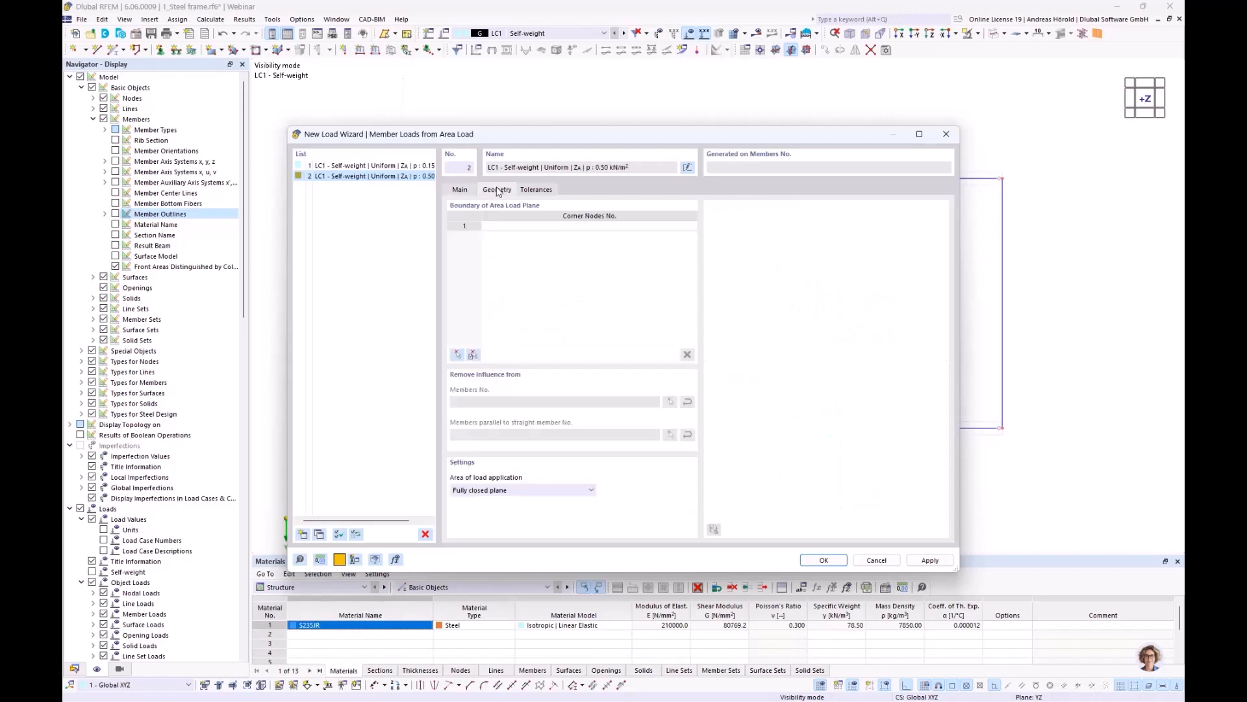
click(457, 356)
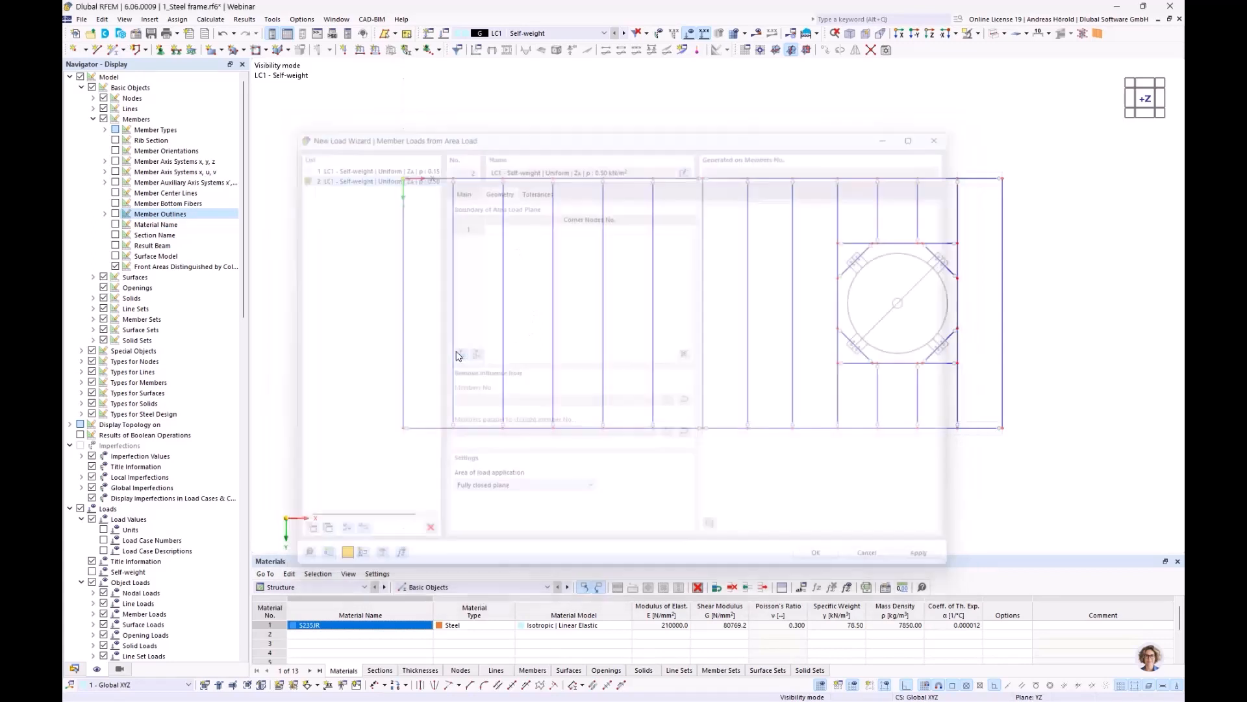
click(402, 428)
click(838, 427)
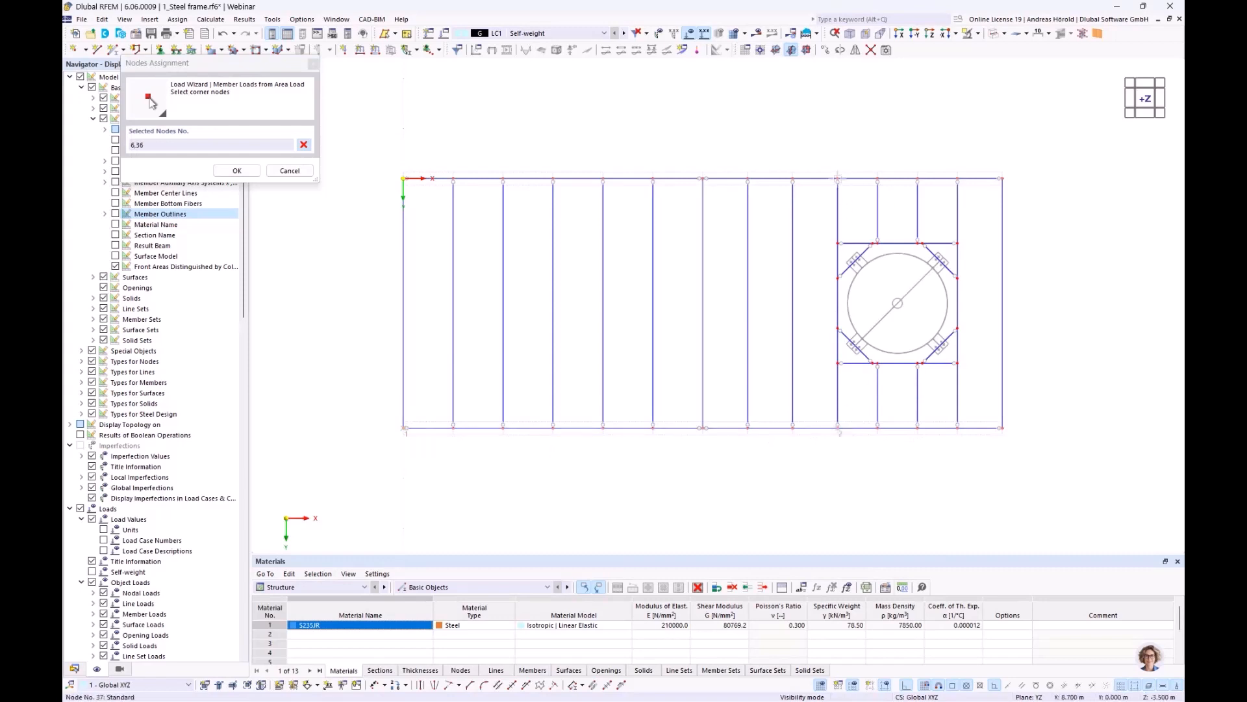
click(838, 178)
click(404, 178)
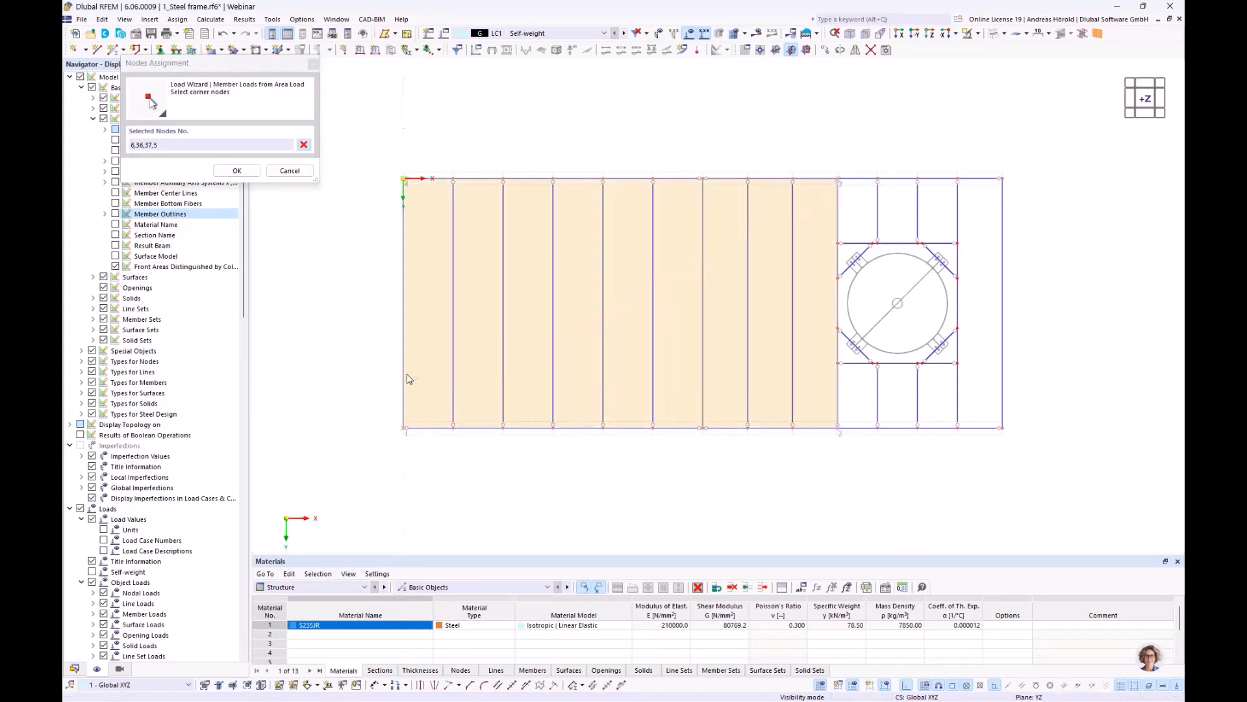
click(403, 429)
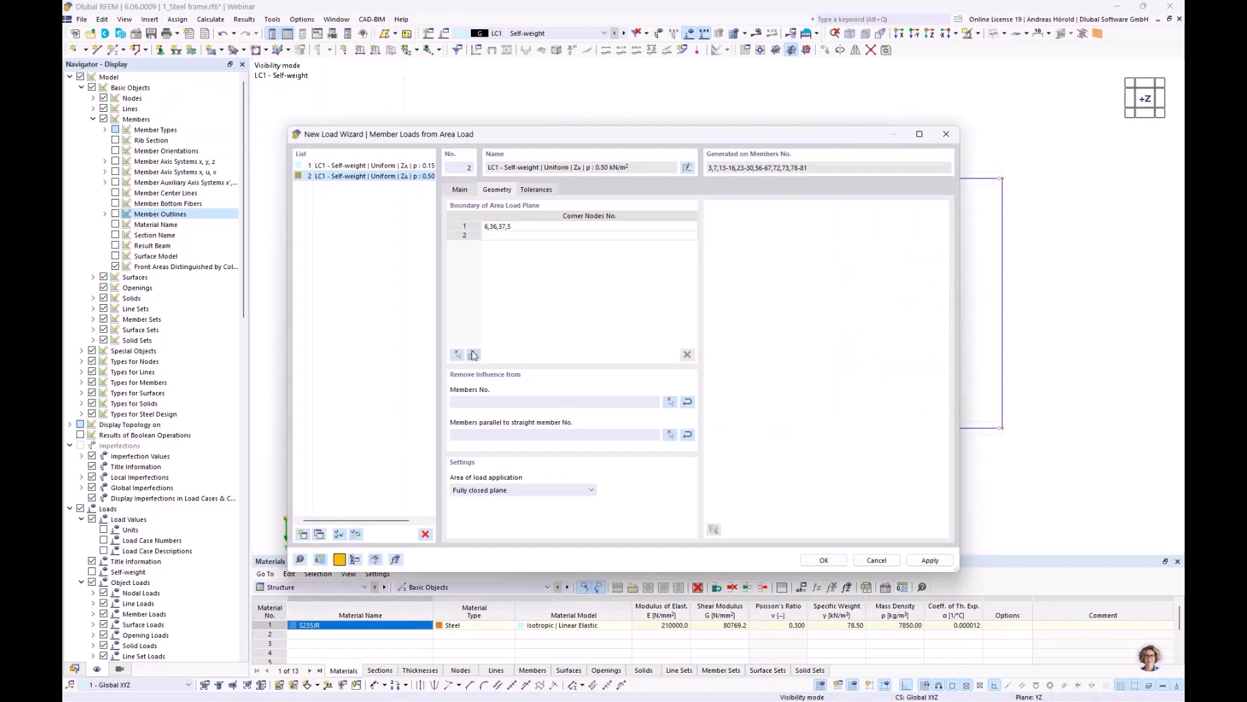
Step: Start a second load plane boundary with the outer corner nodes 17, 18 and 36 of the bay containing the circular opening
click(491, 236)
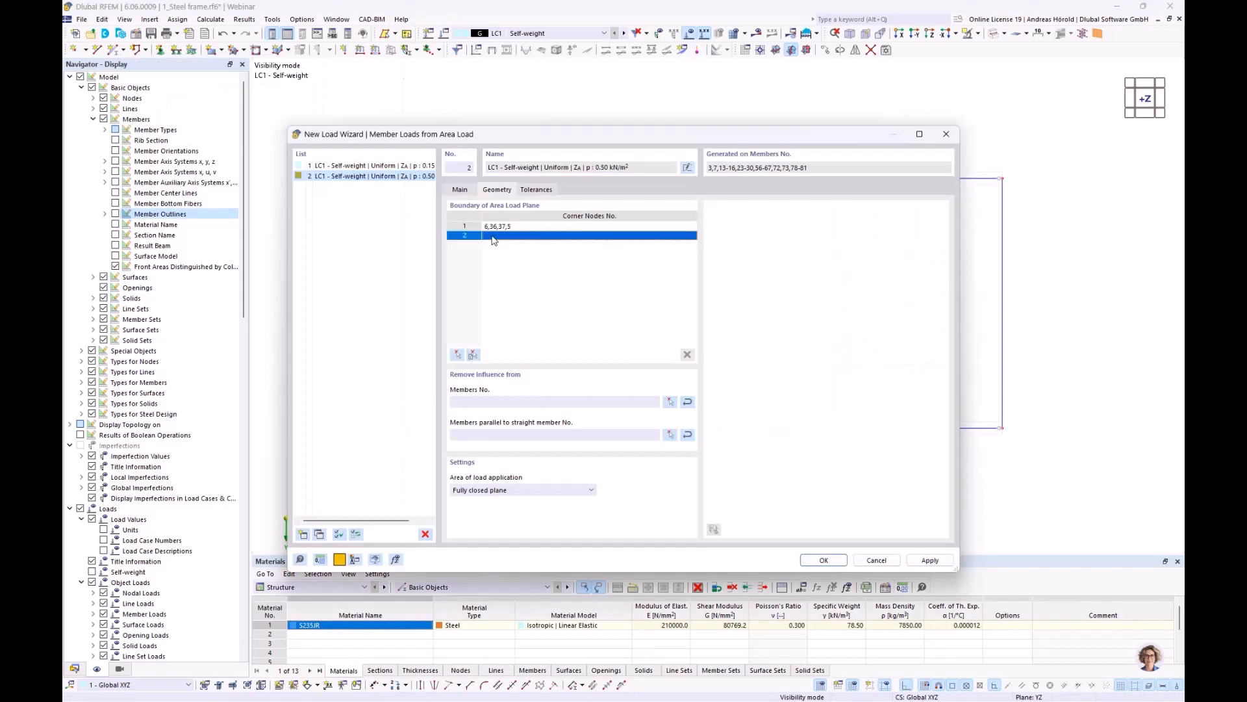
click(457, 355)
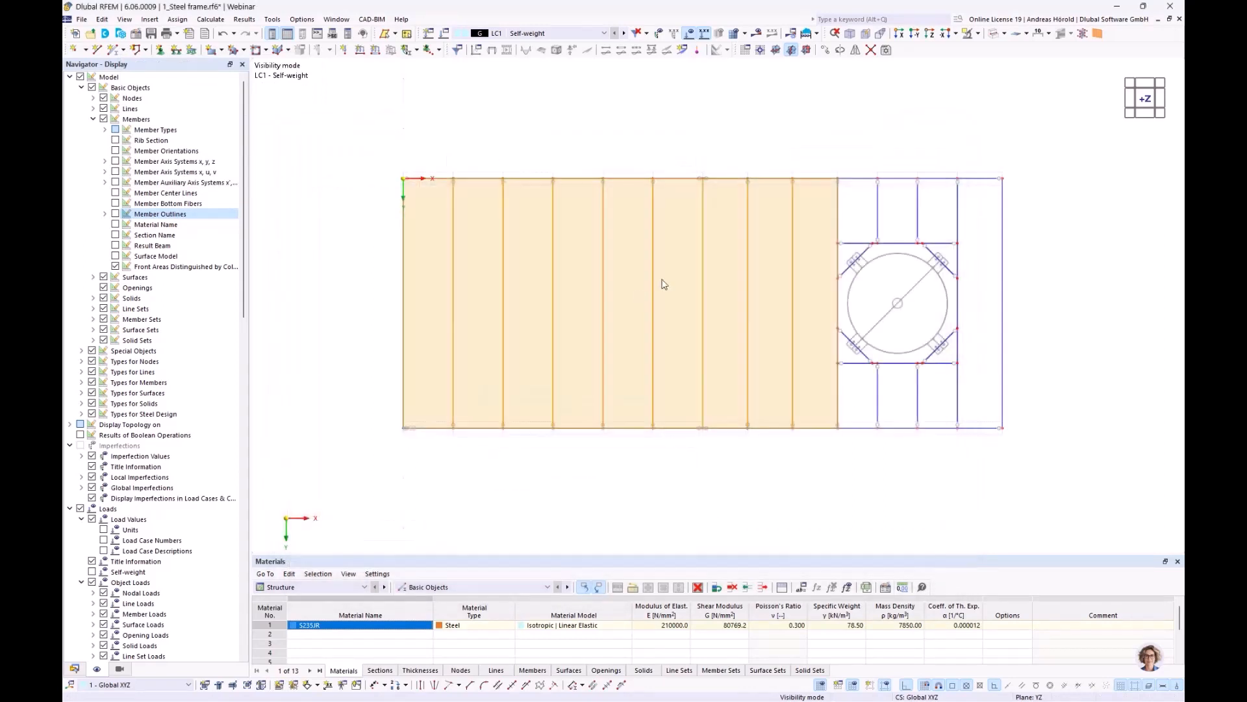
click(838, 178)
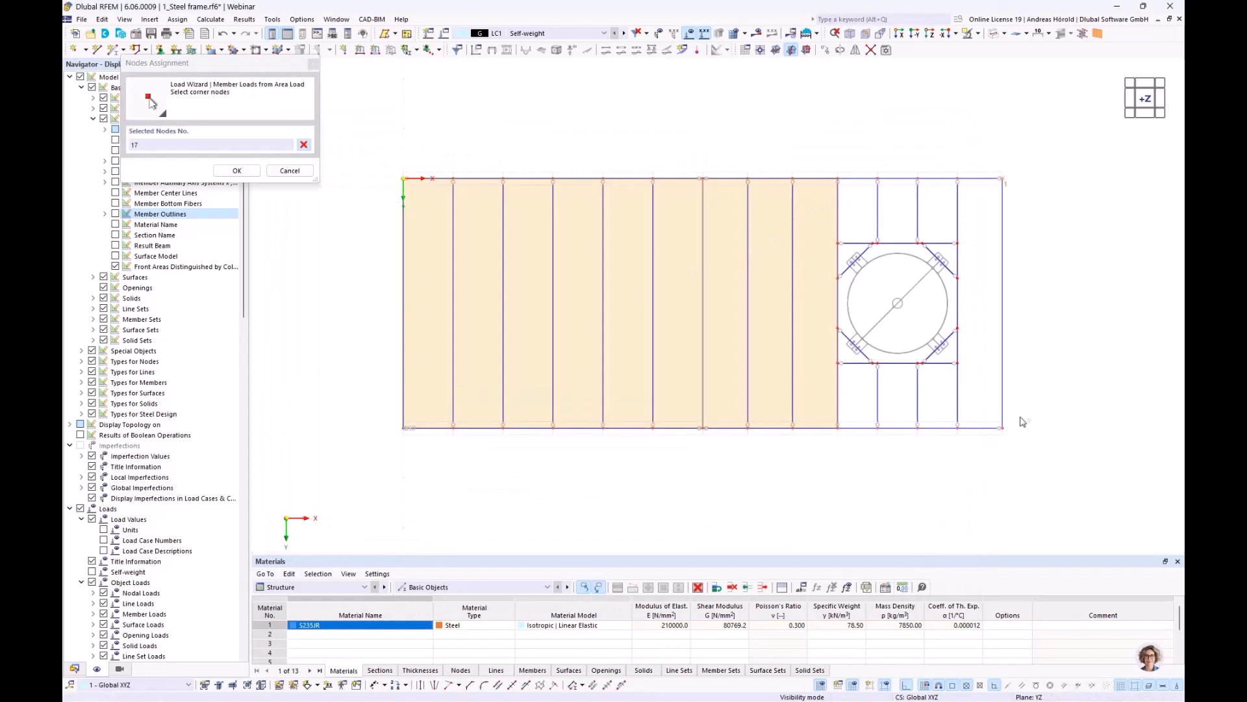
click(1003, 428)
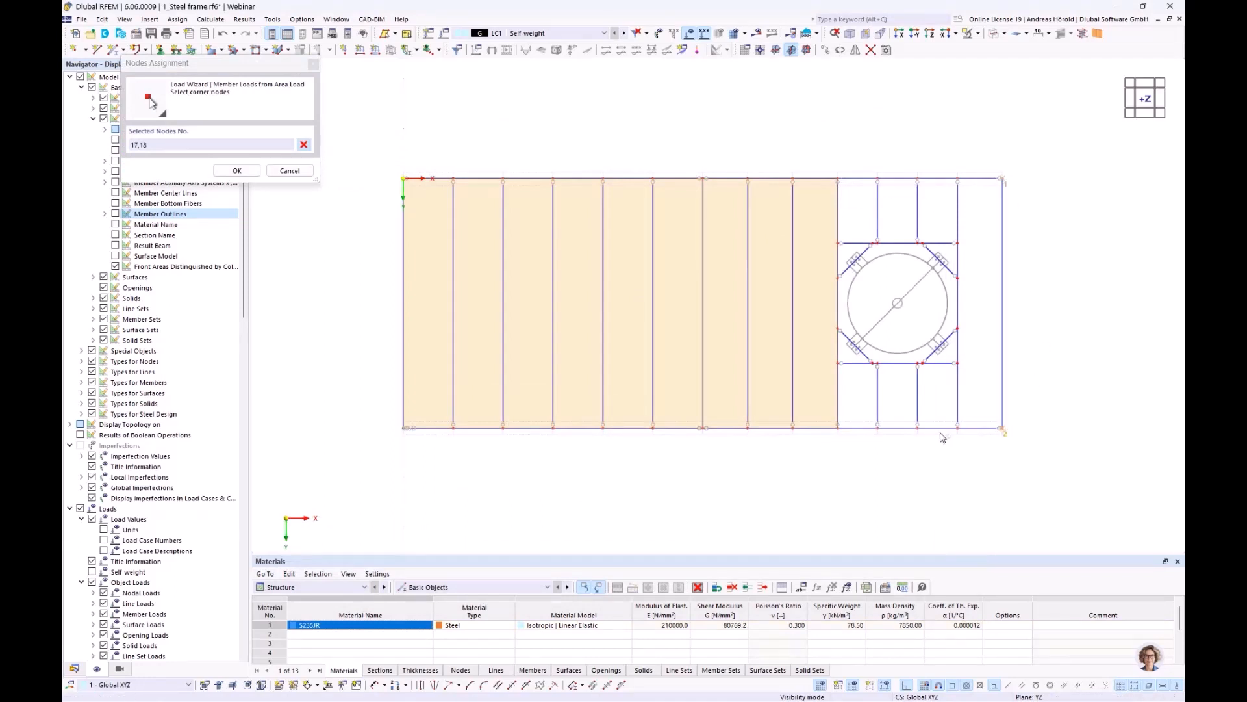
click(838, 429)
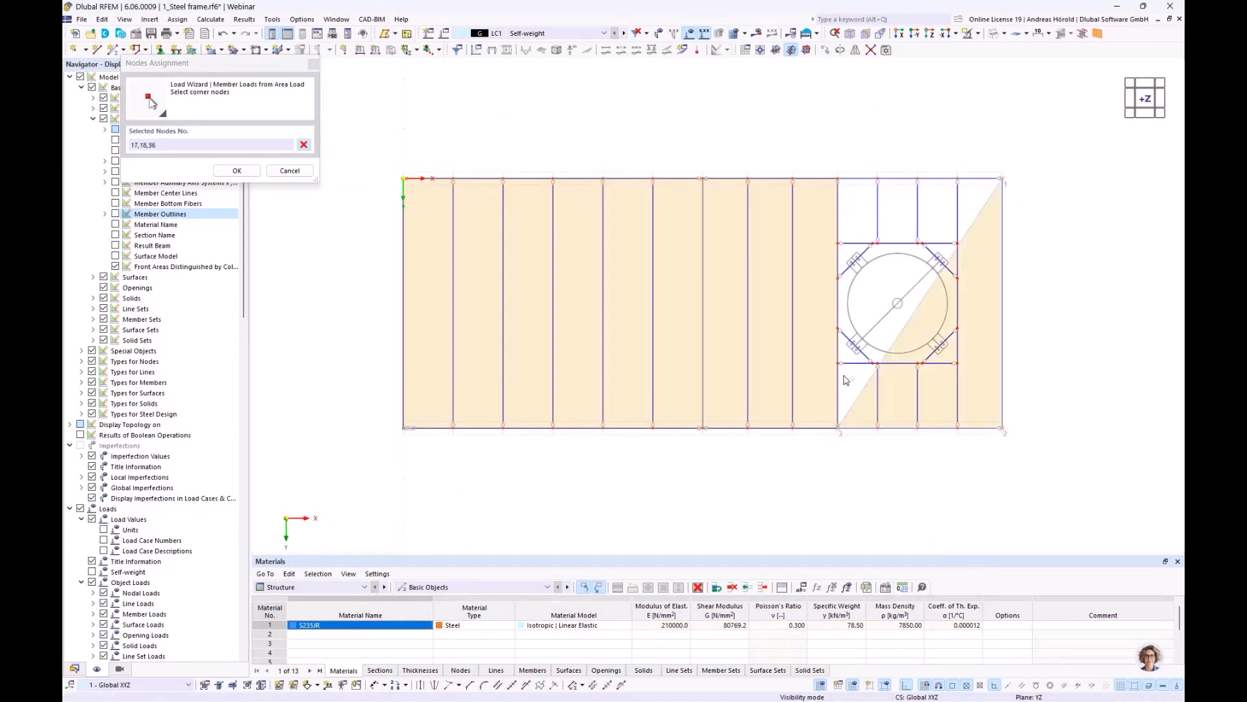
Step: Trace the boundary around the octagonal opening through nodes 58, 59, 56, 57, 55, 54, 53 and 52, and complete the plane at node 37
click(837, 328)
scroll(860, 346, up, 5)
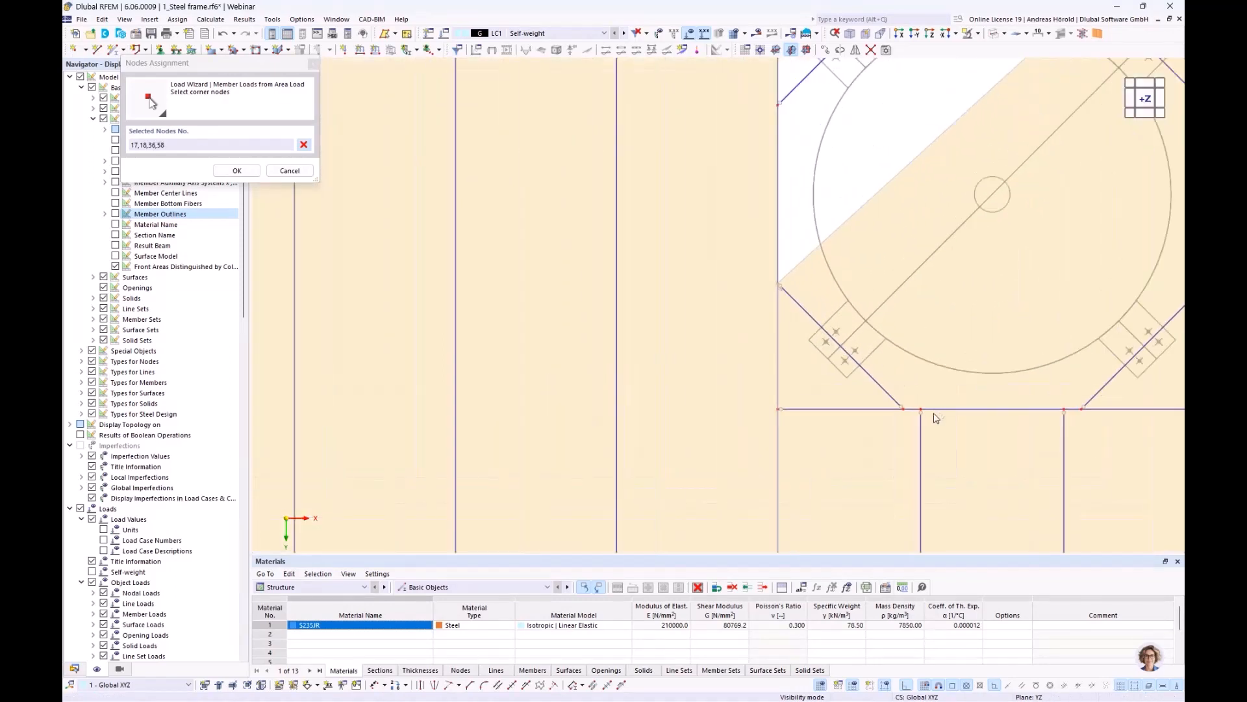
click(1084, 410)
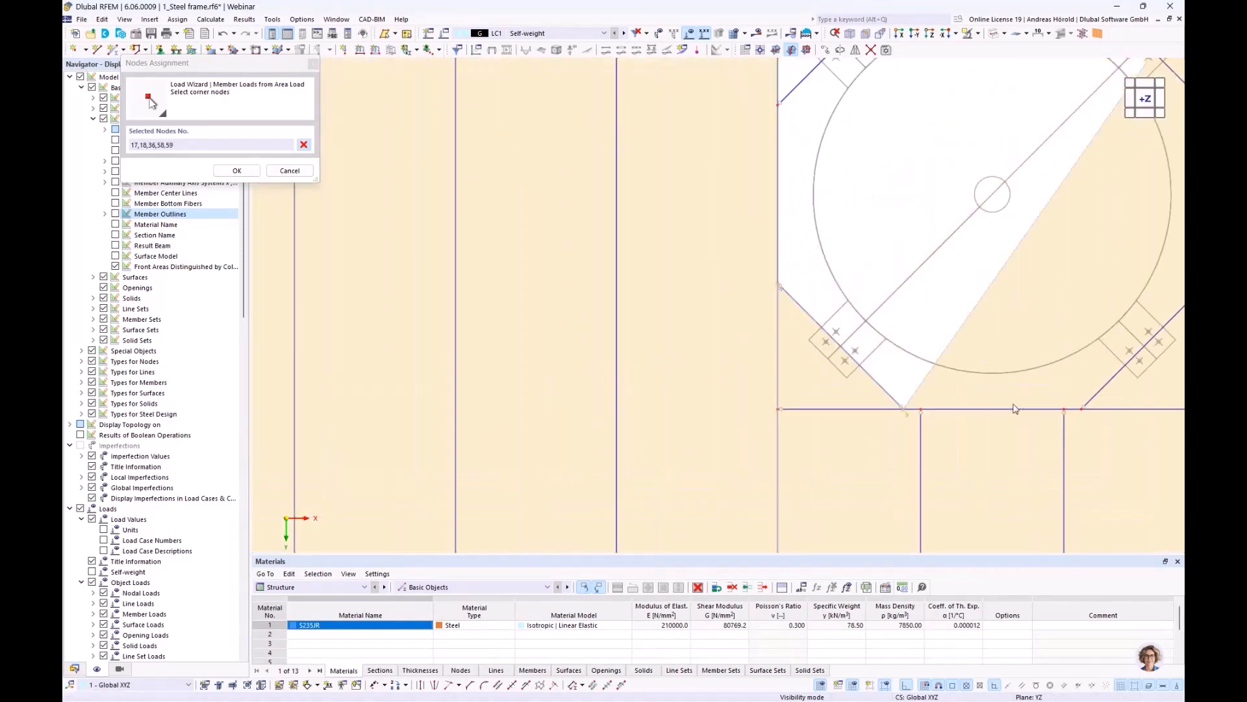
click(1084, 410)
scroll(1043, 414, down, 5)
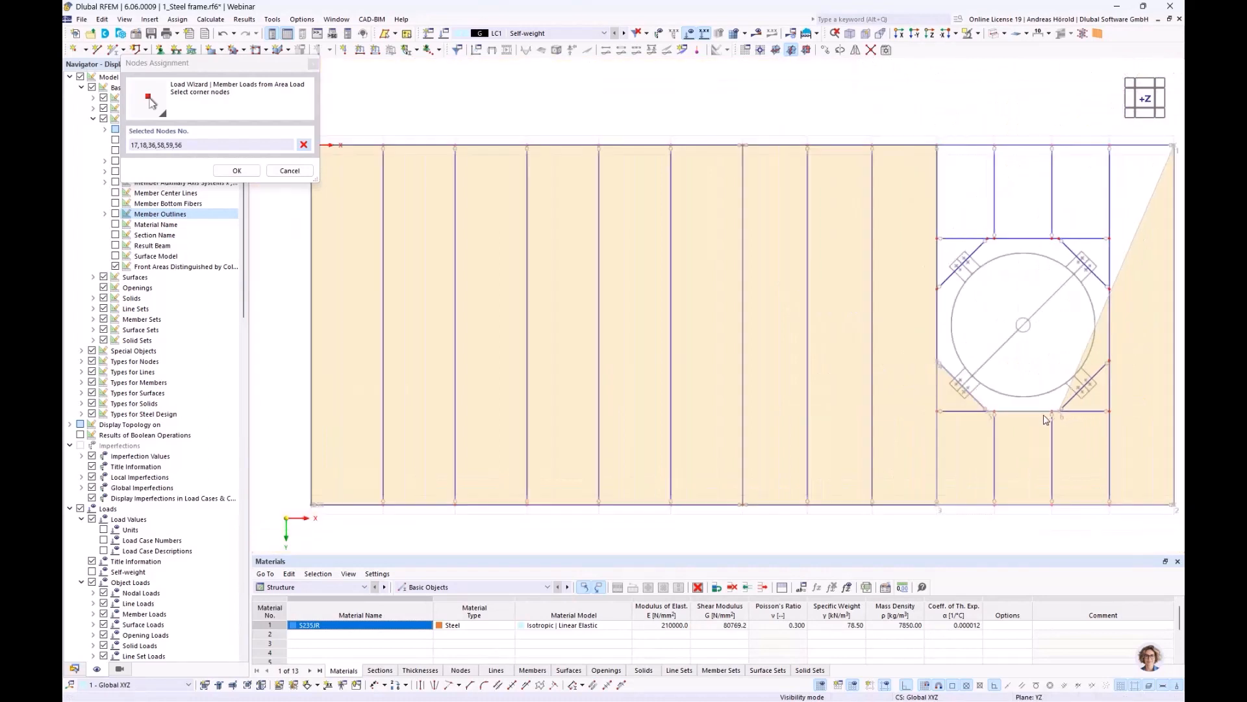
middle_drag(993, 406, 850, 413)
click(971, 373)
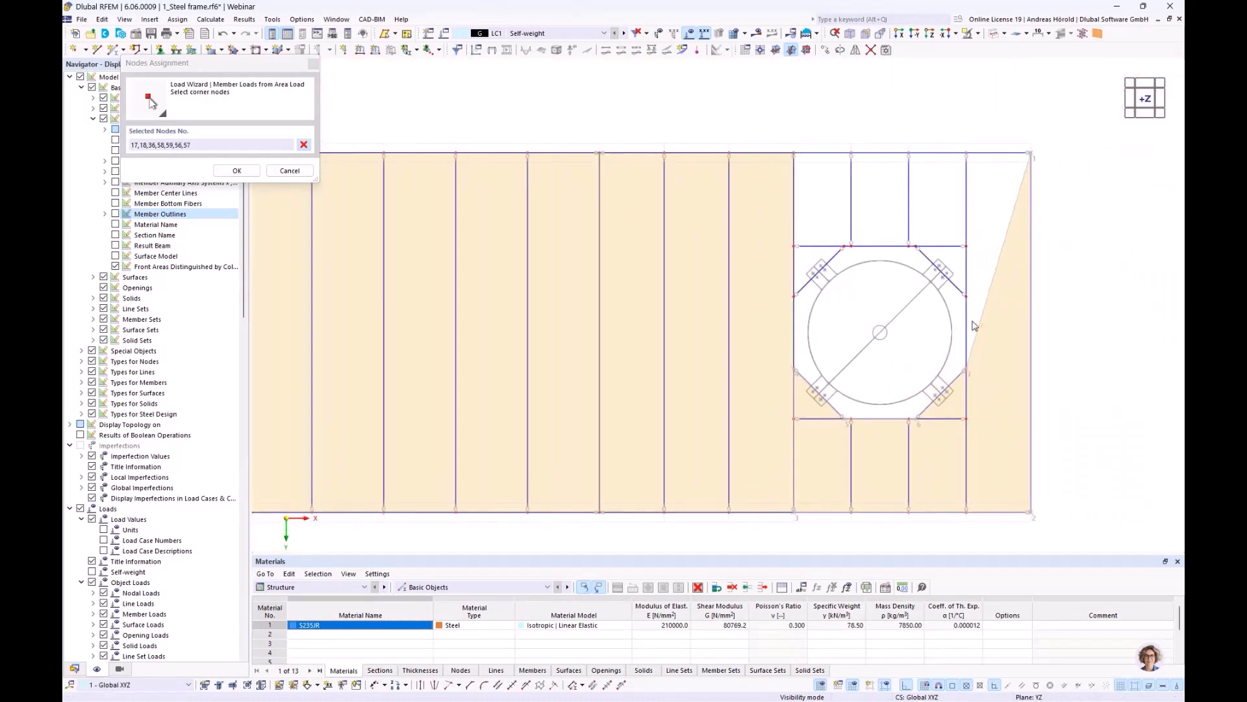
click(966, 297)
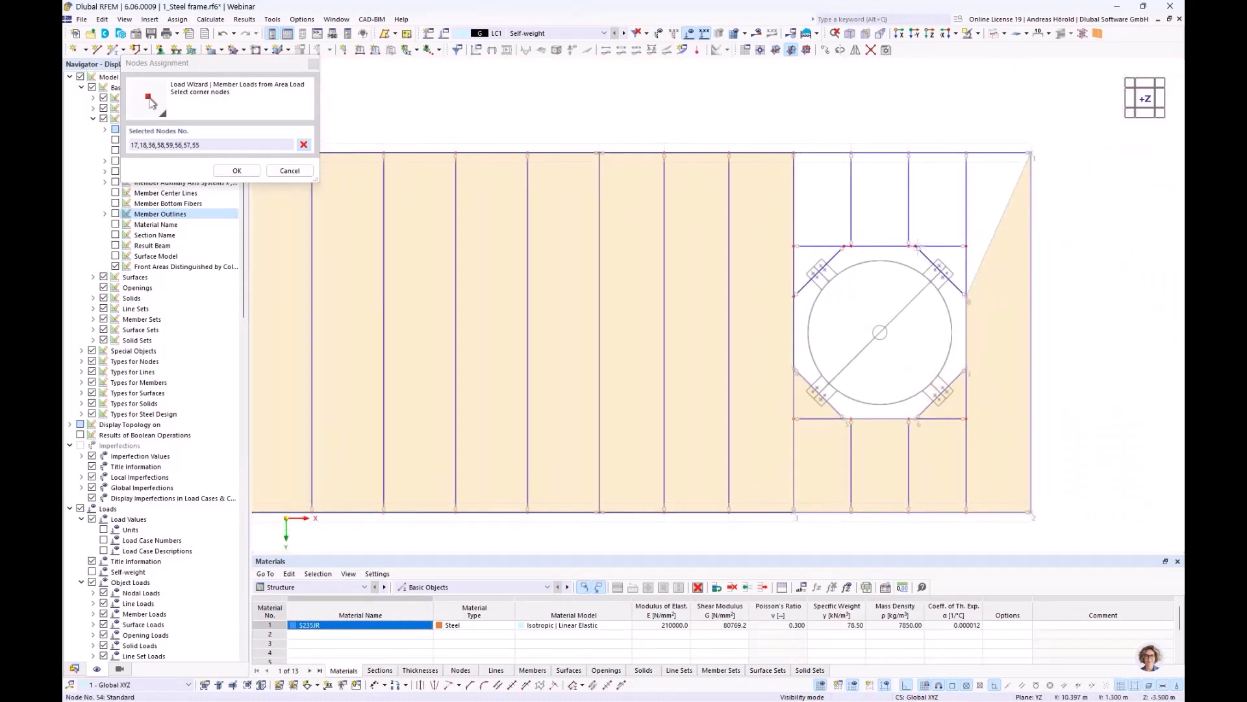
click(916, 248)
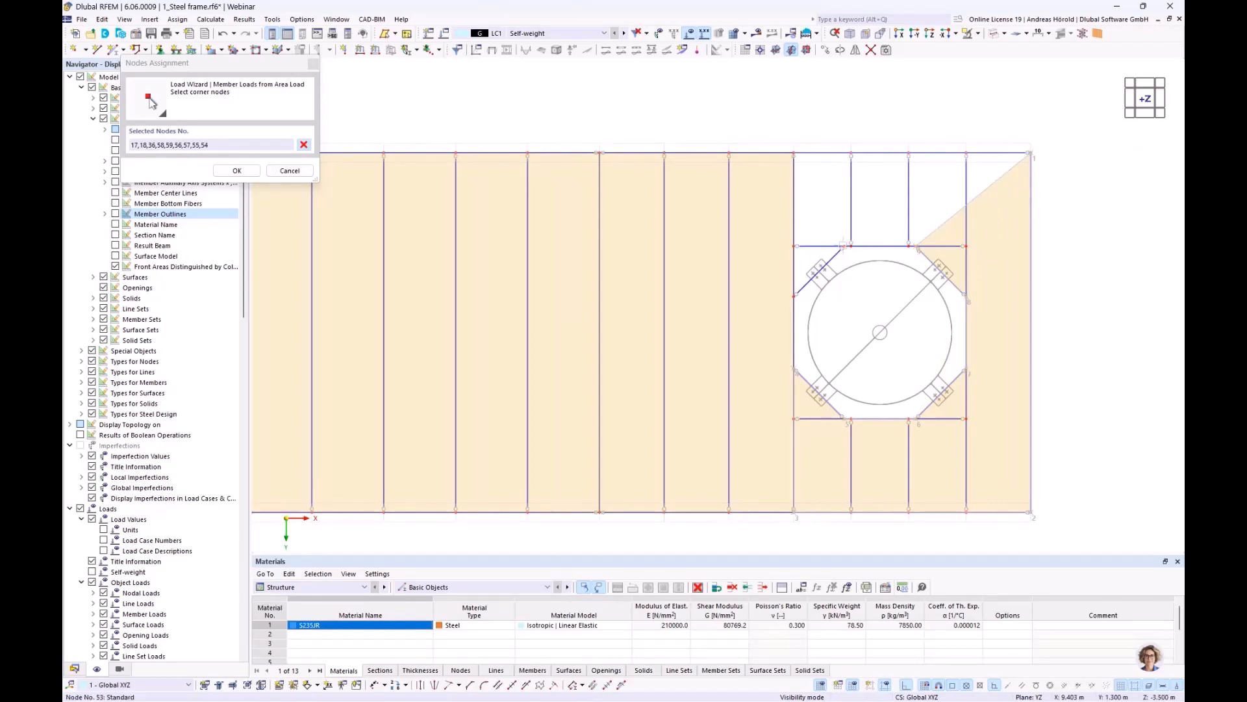
click(846, 247)
click(793, 296)
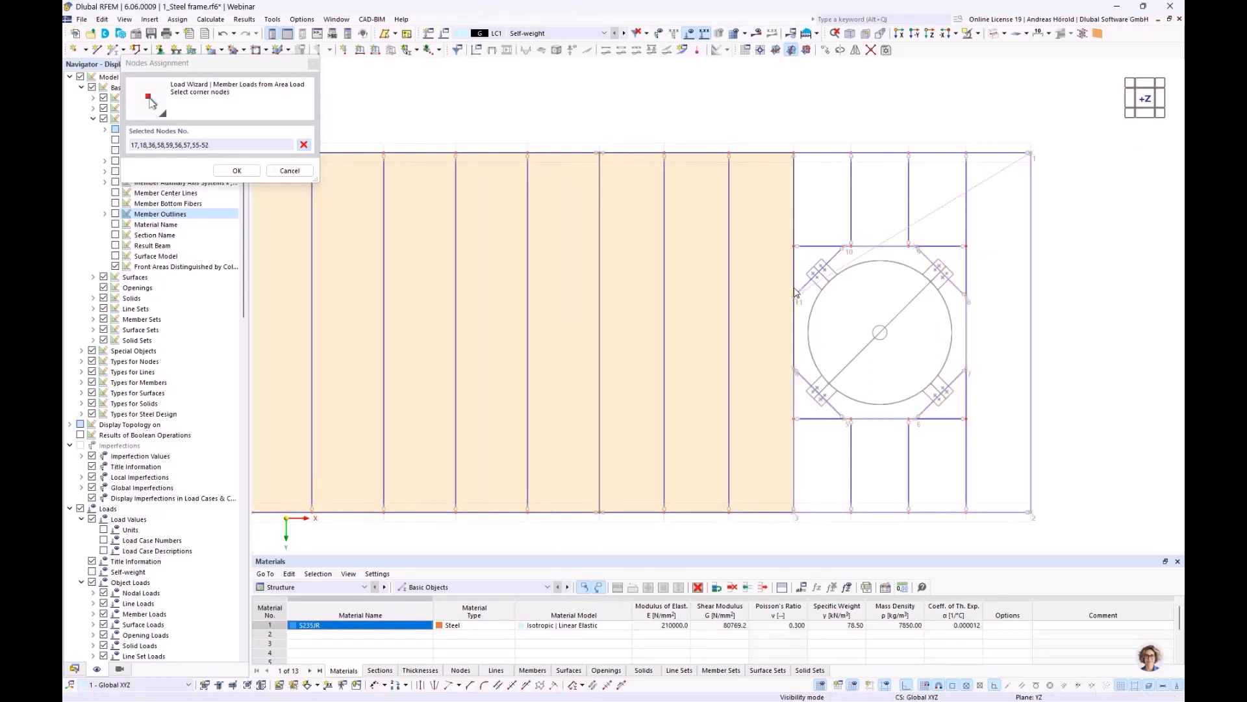
click(792, 153)
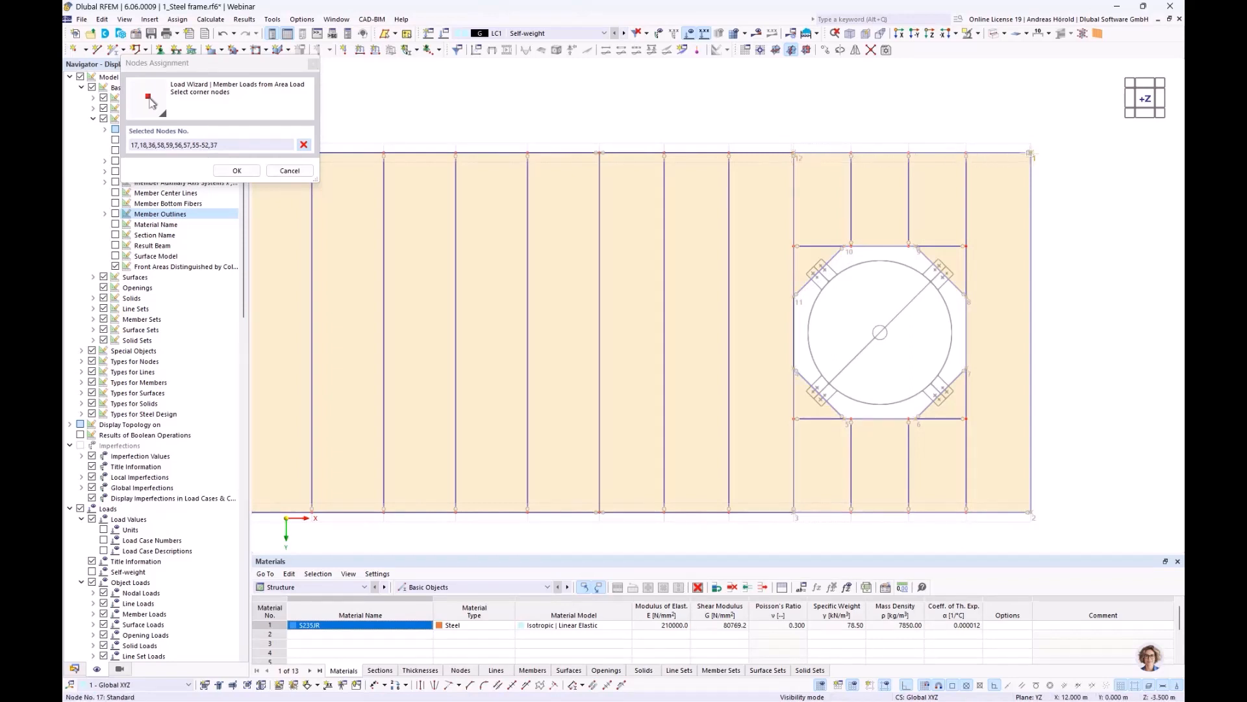
key(Return)
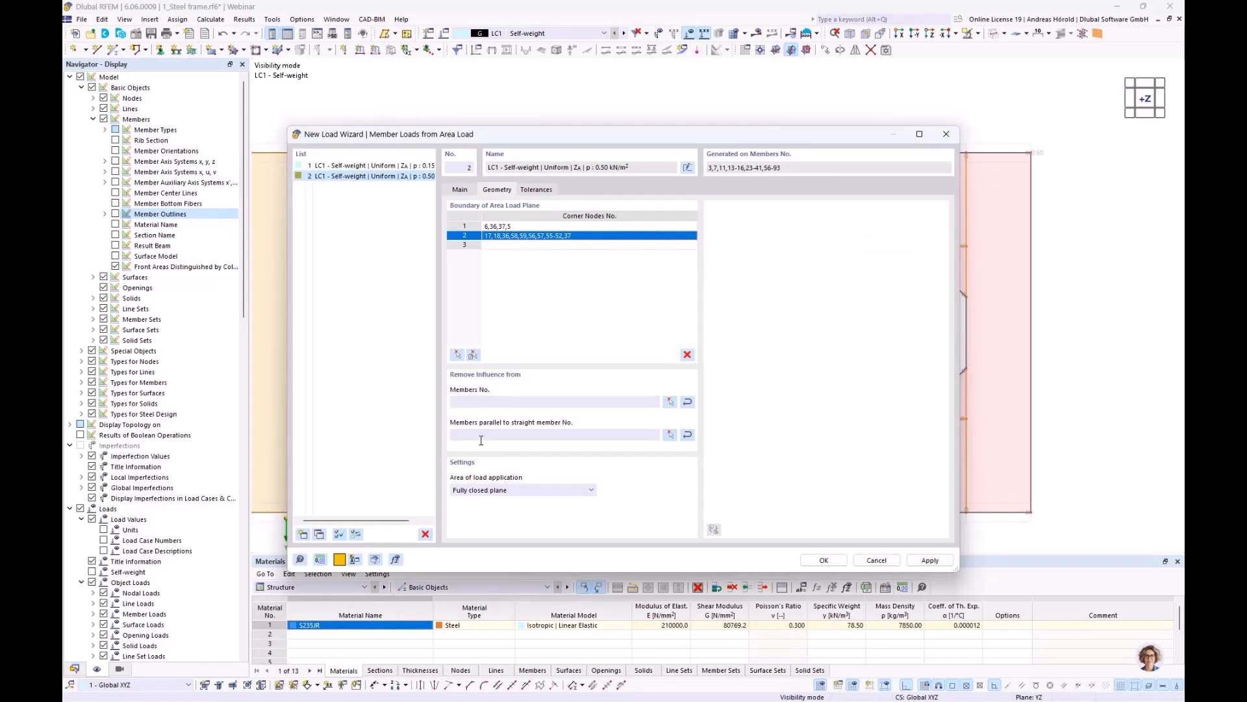
Step: Remove the load's influence from members parallel to floor member 60 and generate the member loads
click(670, 435)
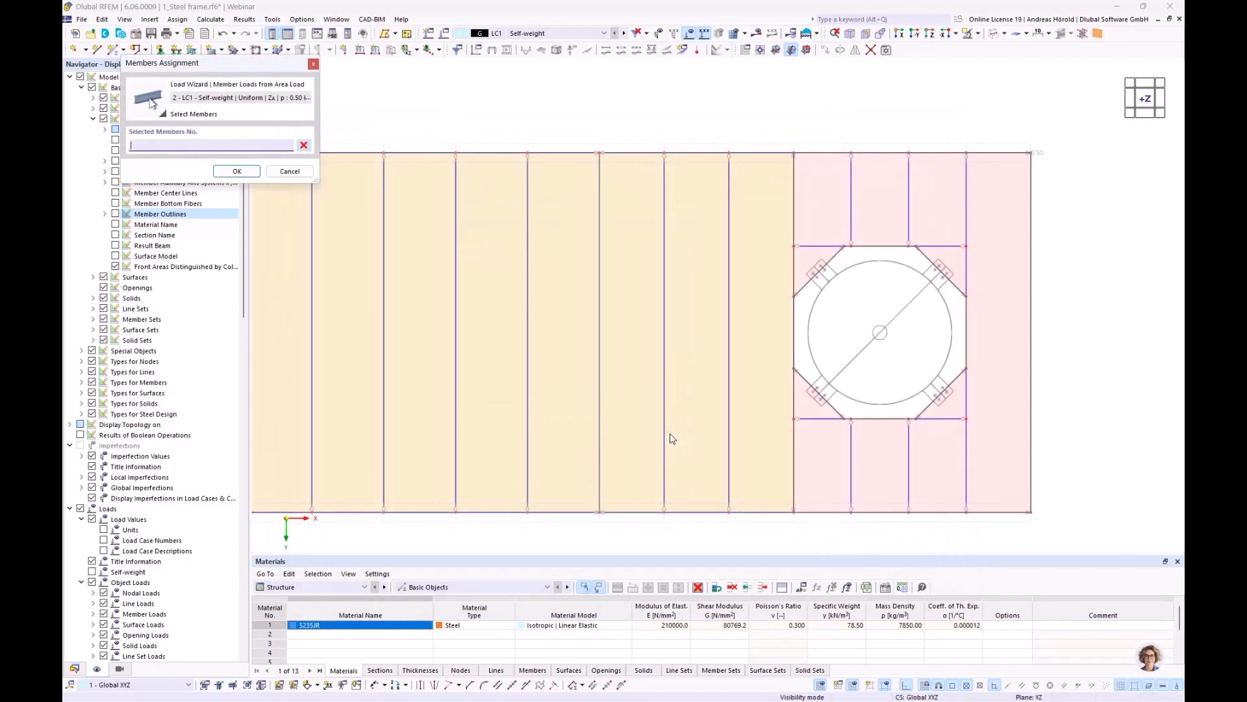
click(559, 511)
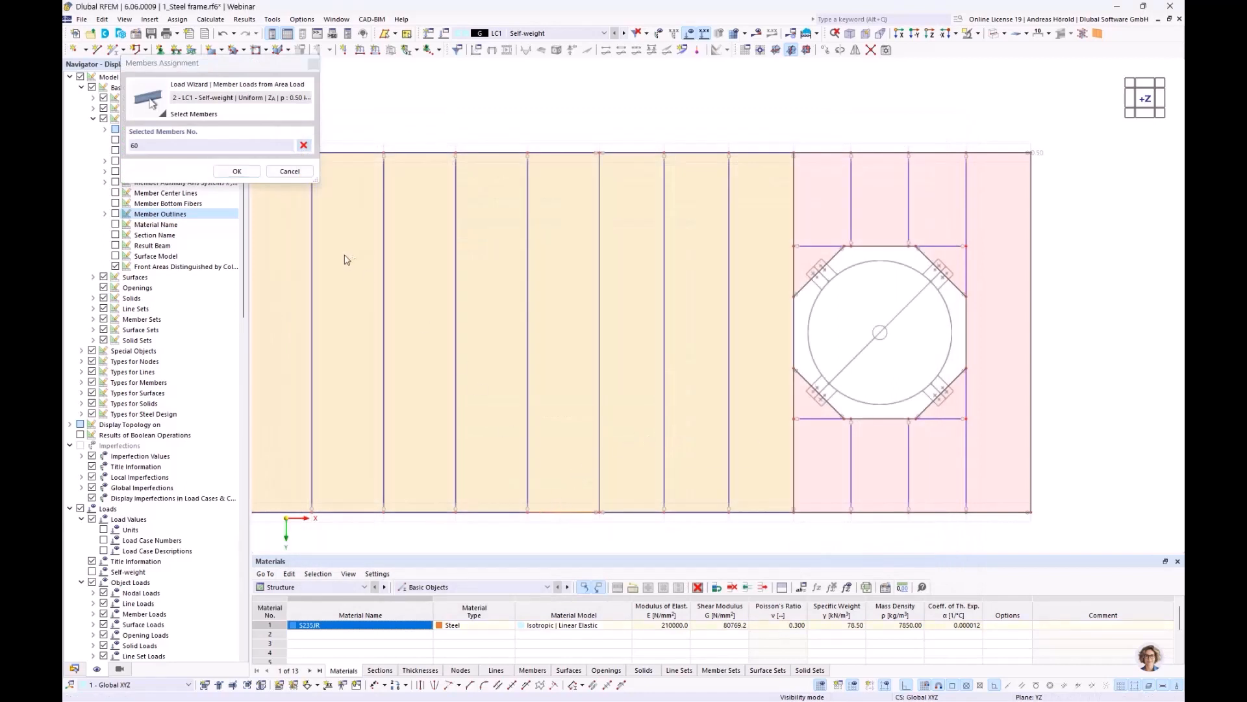
click(236, 171)
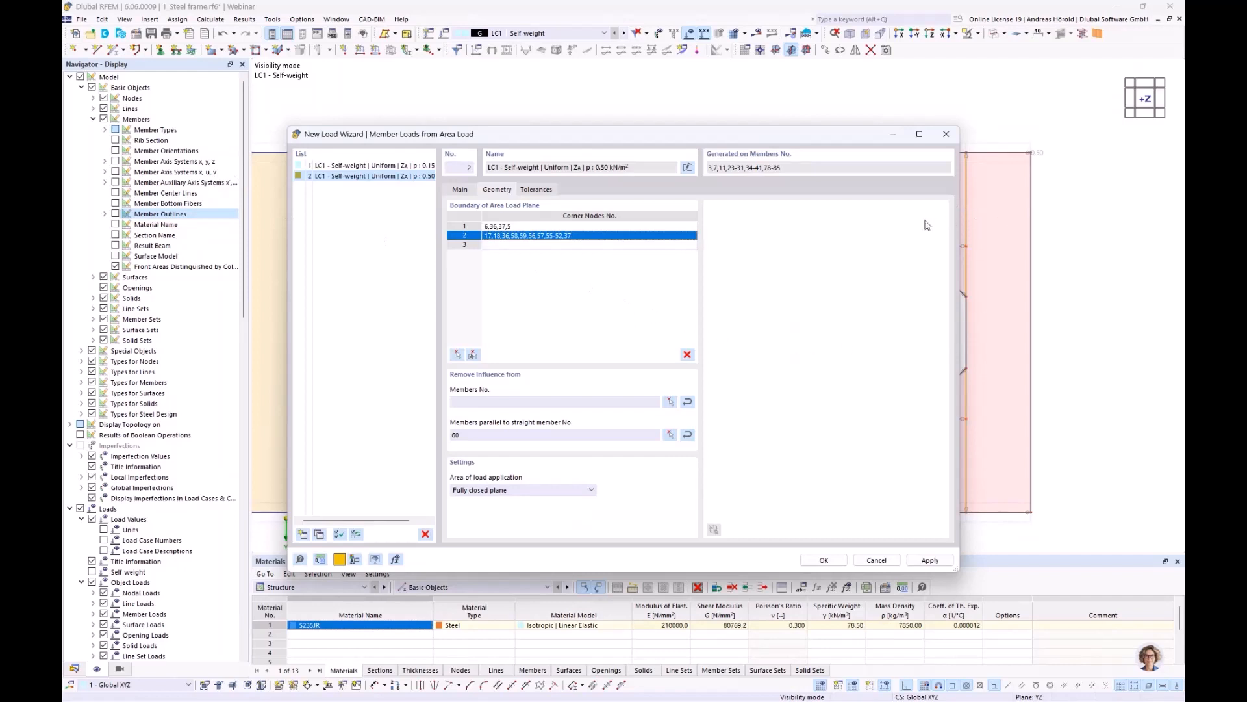
click(823, 563)
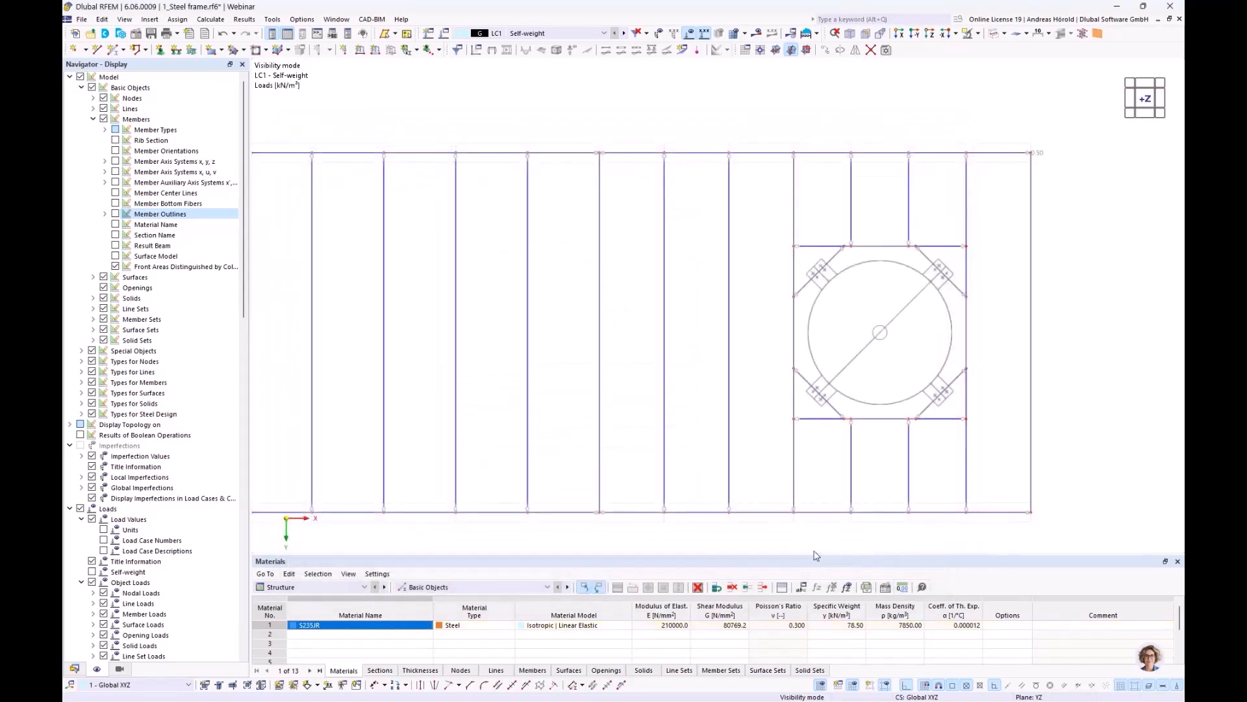
Step: Display the intermediate floor's area load separately as generated member loads and inspect their distribution in 3D
scroll(722, 462, down, 3)
ctrl+middle_drag(581, 484, 602, 321)
scroll(621, 354, up, 3)
scroll(622, 351, up, 1)
middle_drag(689, 345, 591, 292)
scroll(617, 307, down, 1)
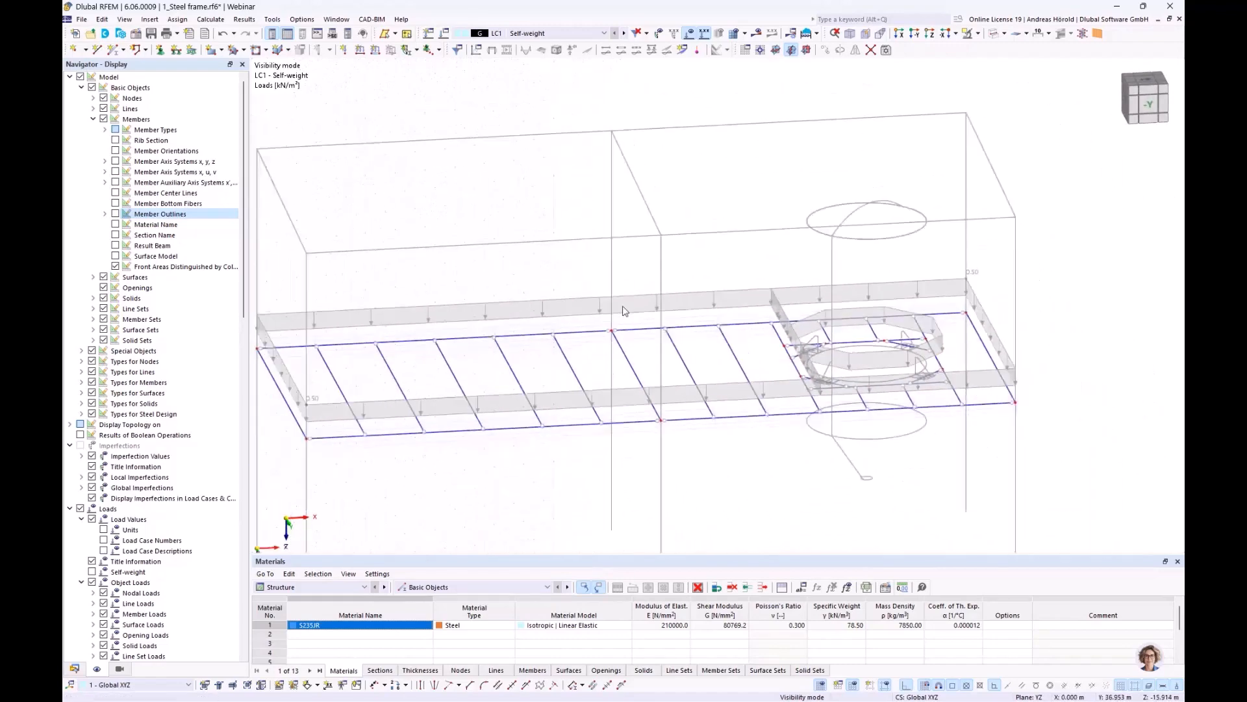
right_click(711, 292)
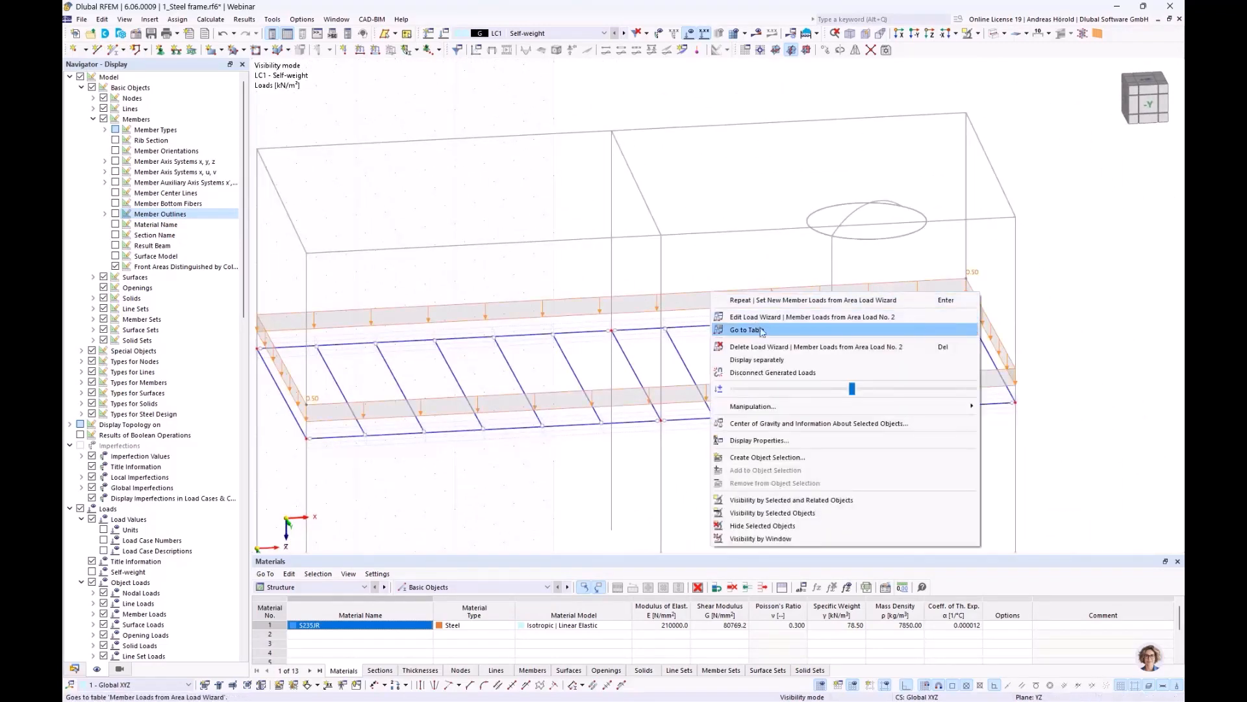
click(757, 359)
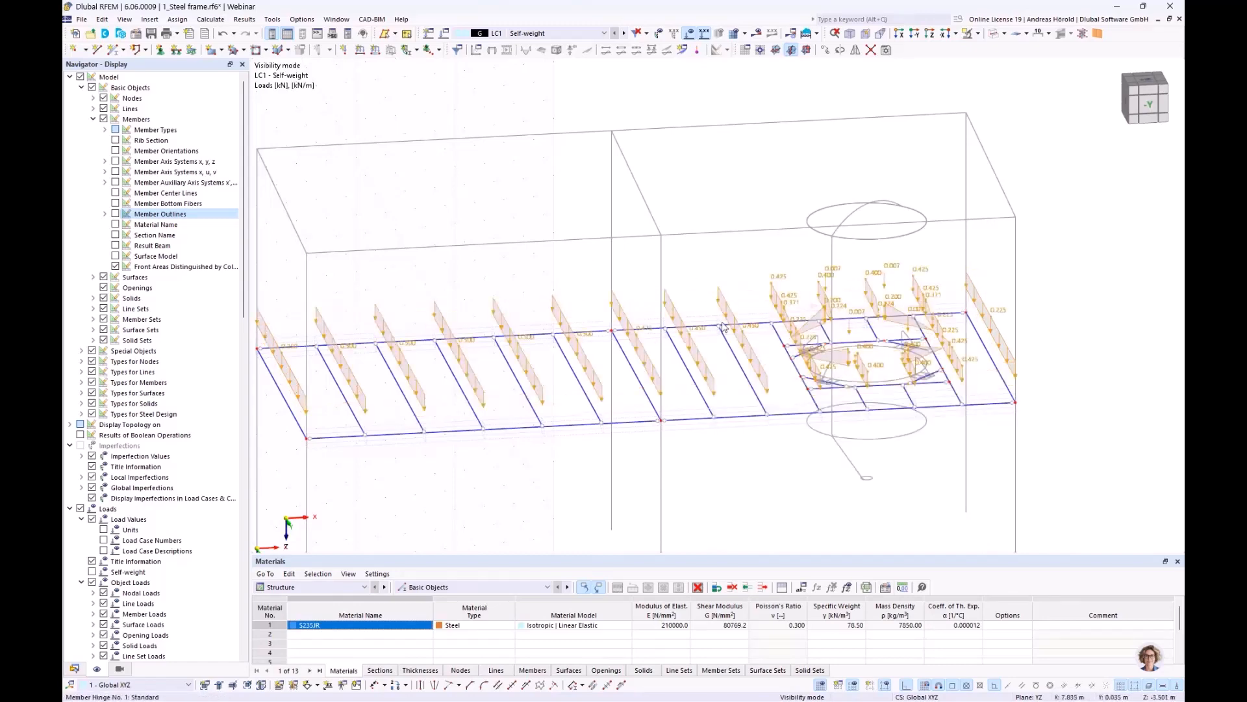
scroll(557, 347, down, 2)
scroll(557, 346, up, 3)
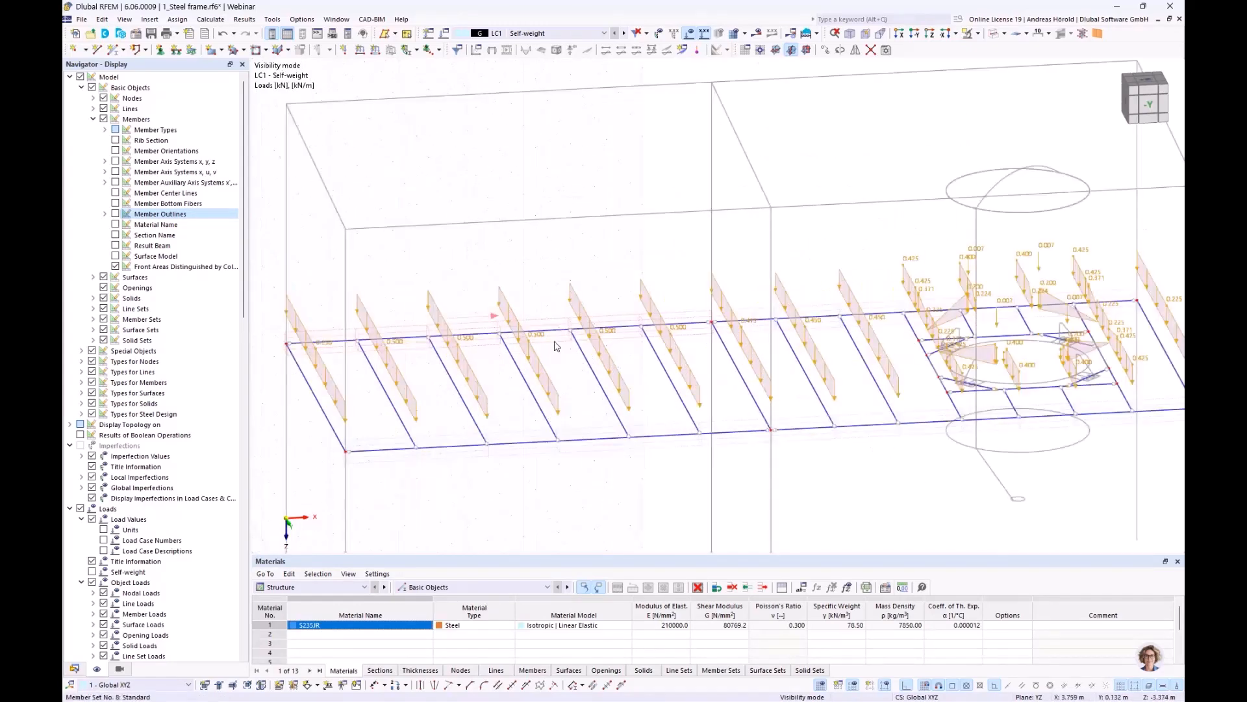
scroll(674, 362, down, 2)
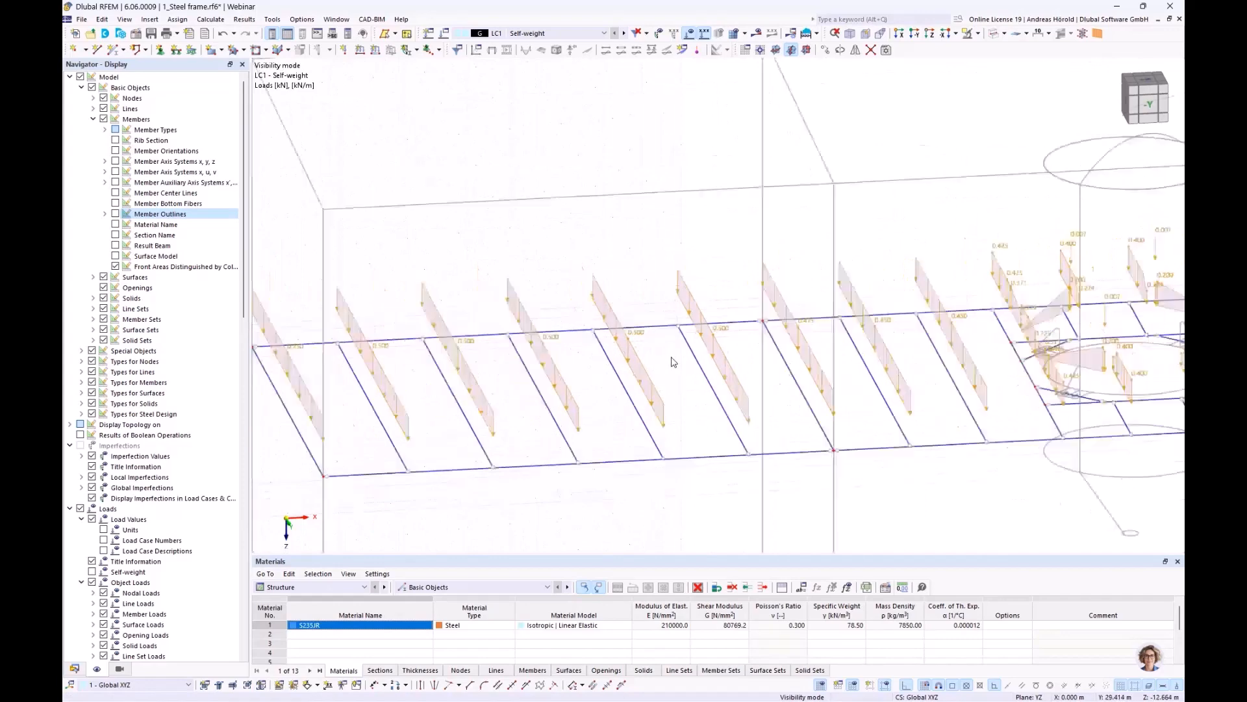
scroll(671, 367, down, 1)
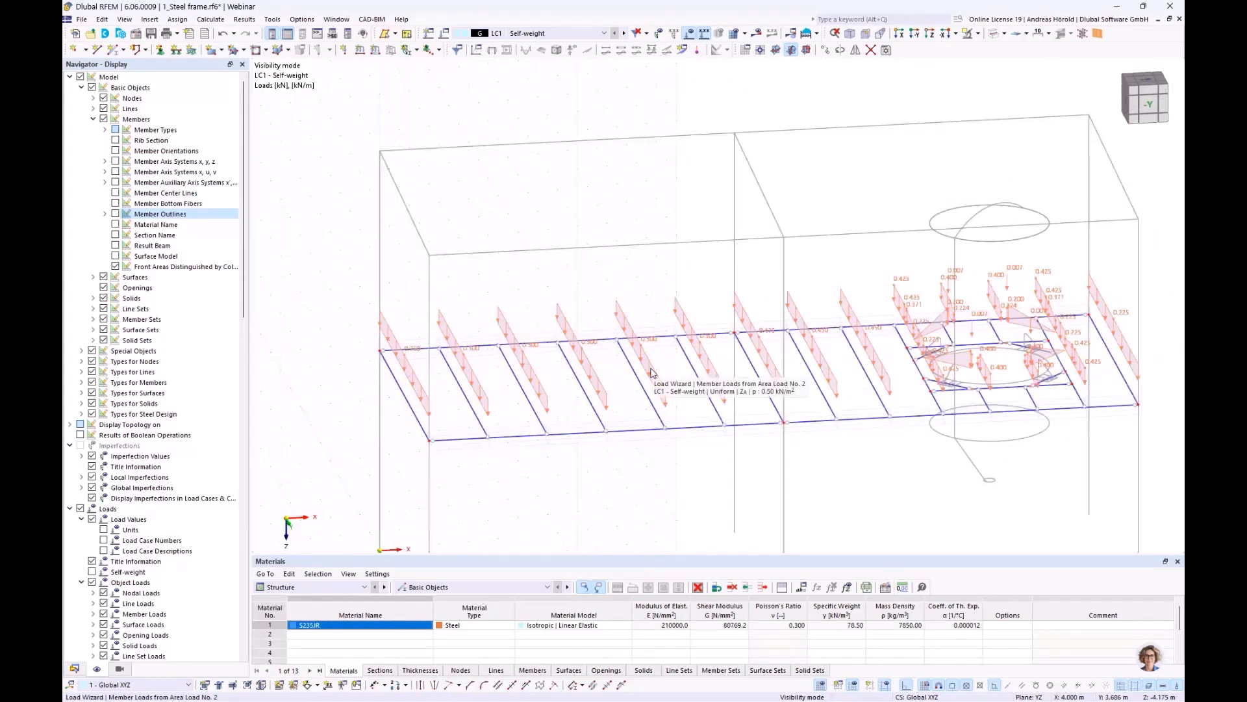
Step: Turn off the separate display of the floor's generated member loads and cancel visibility mode to show the whole frame
right_click(652, 373)
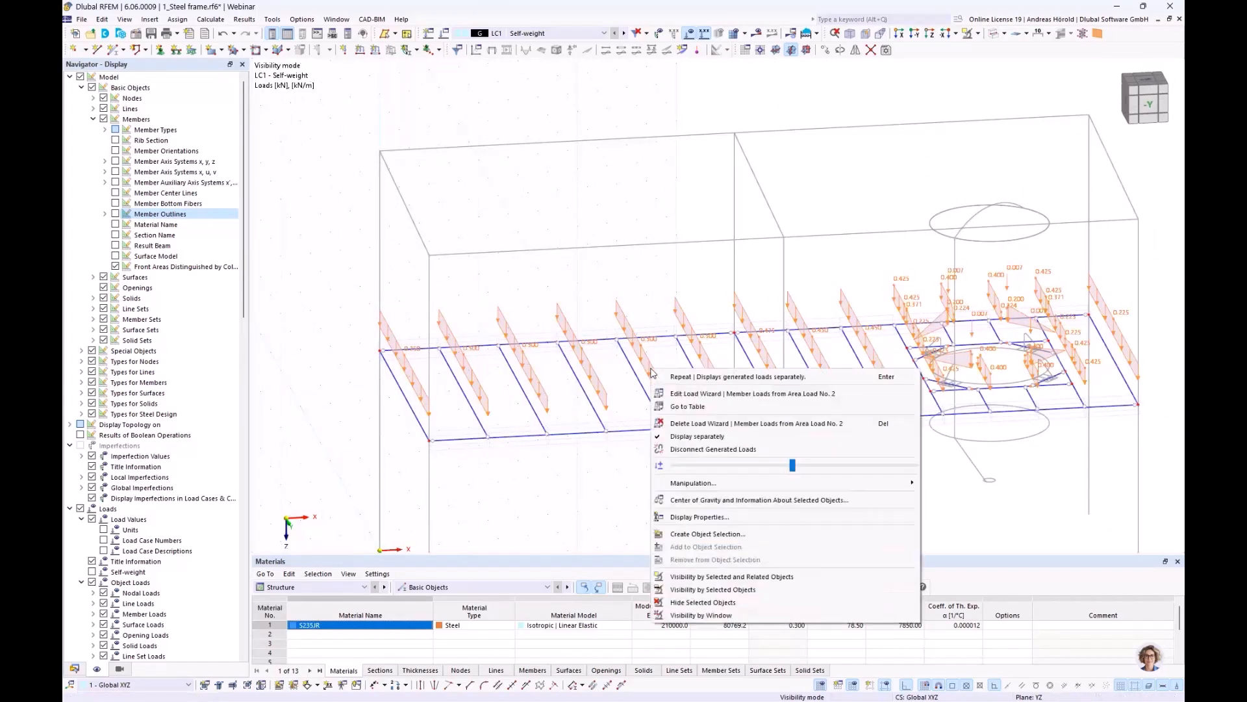
click(709, 437)
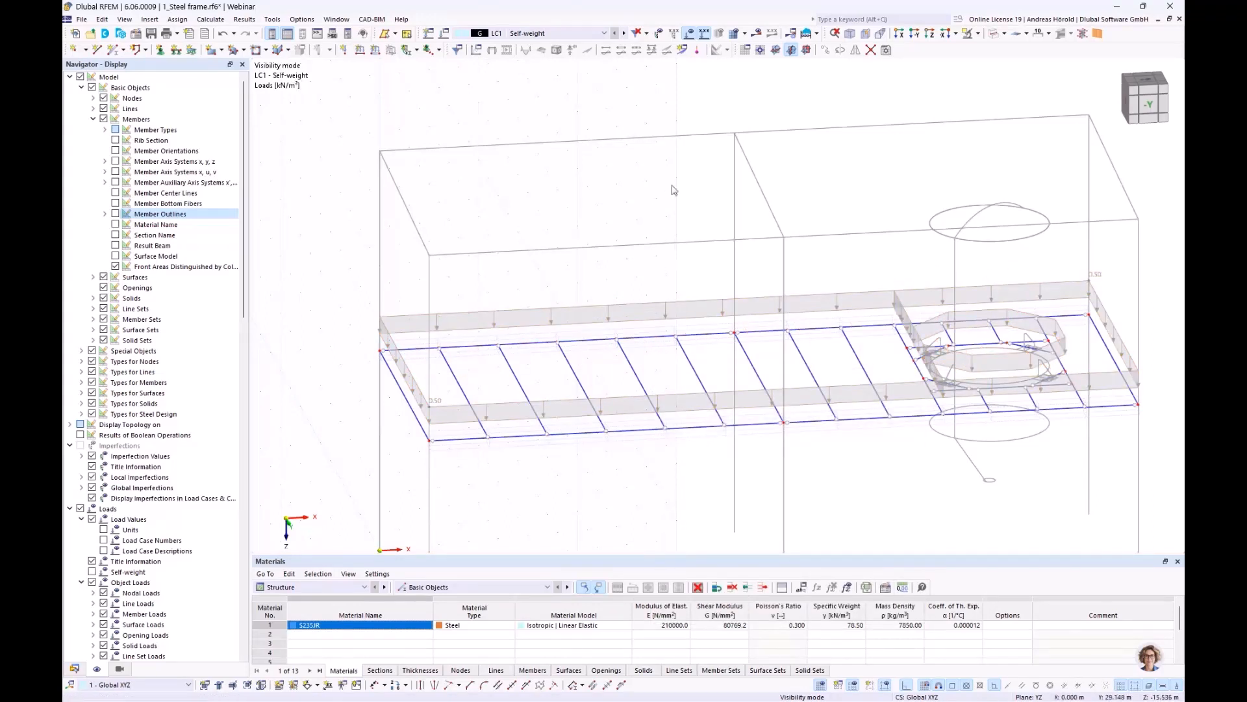
click(979, 34)
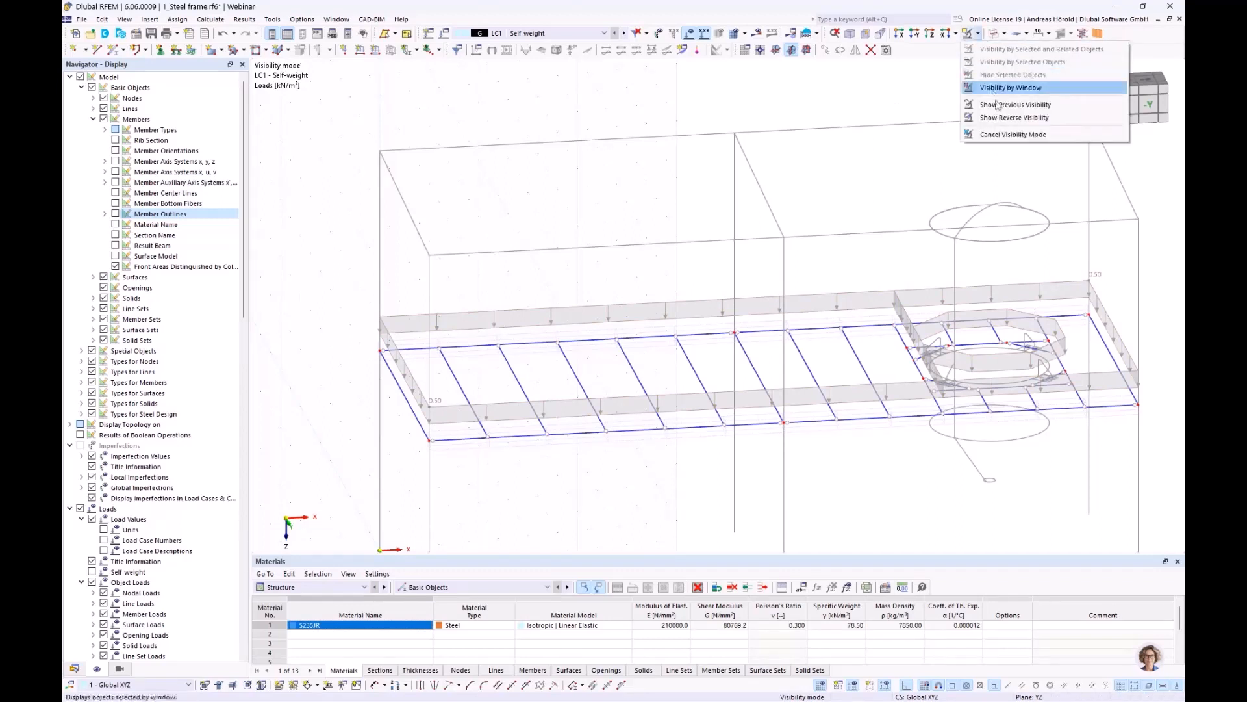
click(1003, 137)
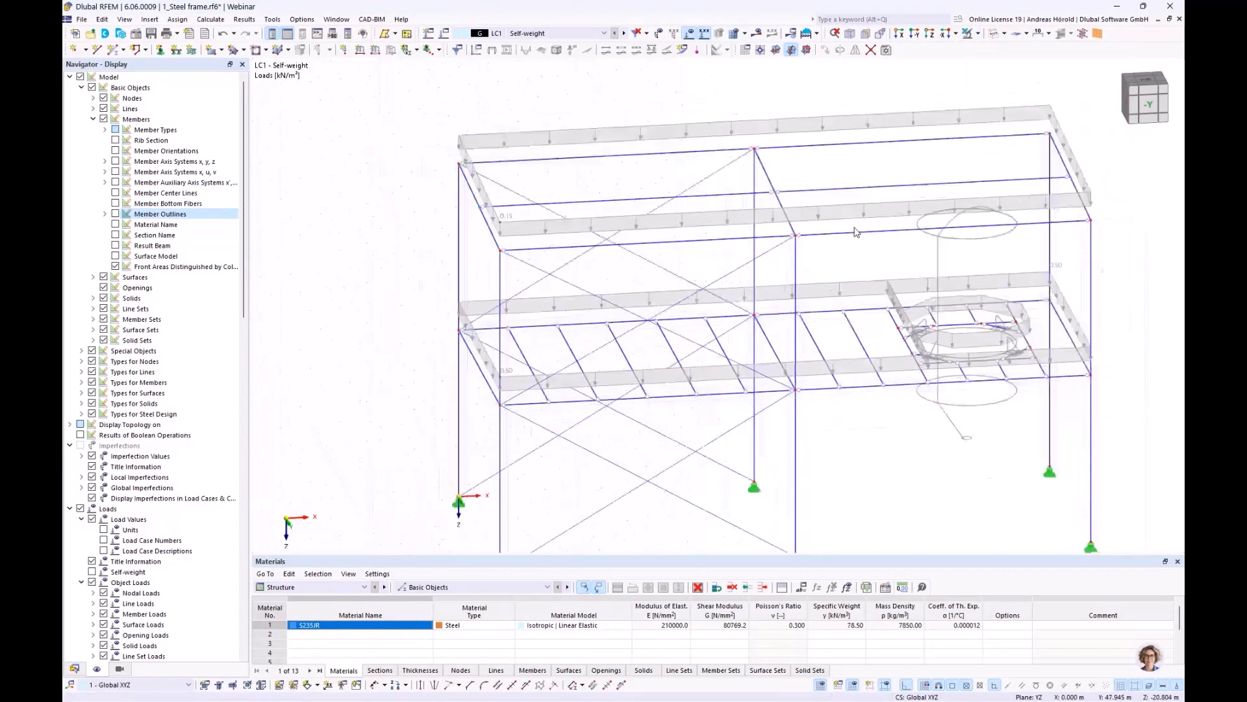
middle_drag(1137, 332, 971, 332)
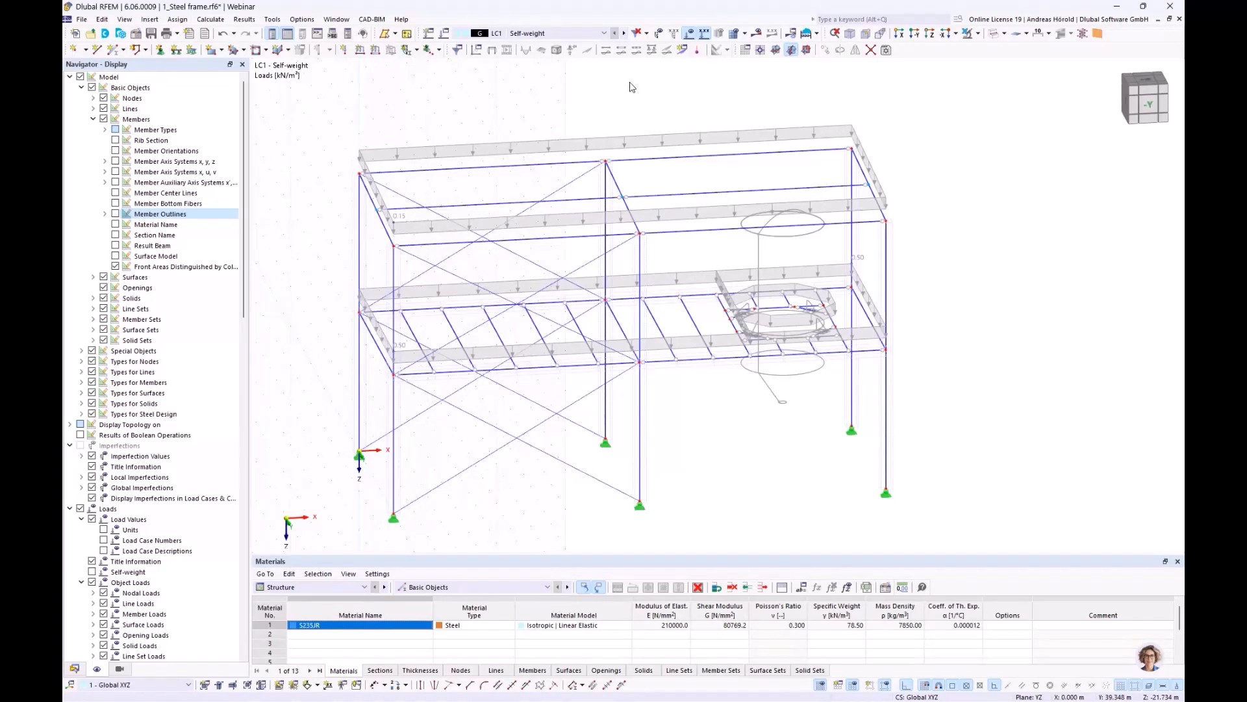
scroll(760, 286, up, 4)
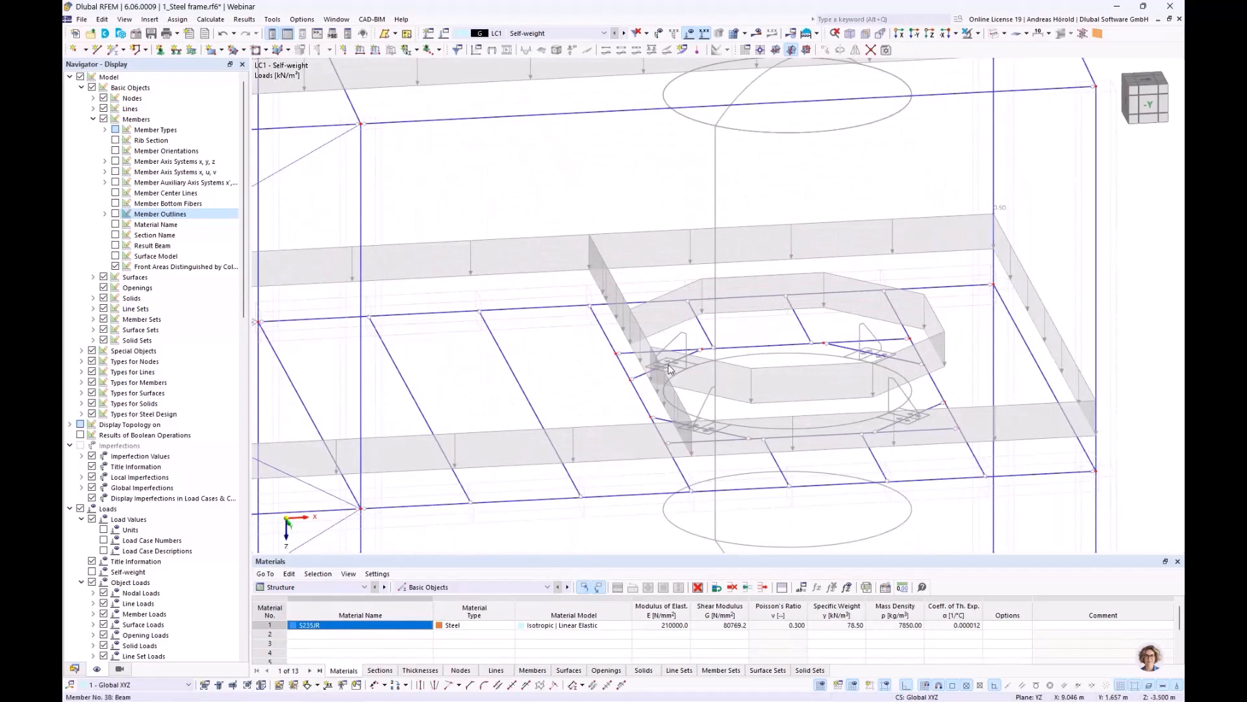
scroll(785, 362, up, 1)
scroll(784, 361, down, 1)
Step: Create load case LC2 named "SW Silo" in the Permanent action category, with active self-weight switched off
click(428, 35)
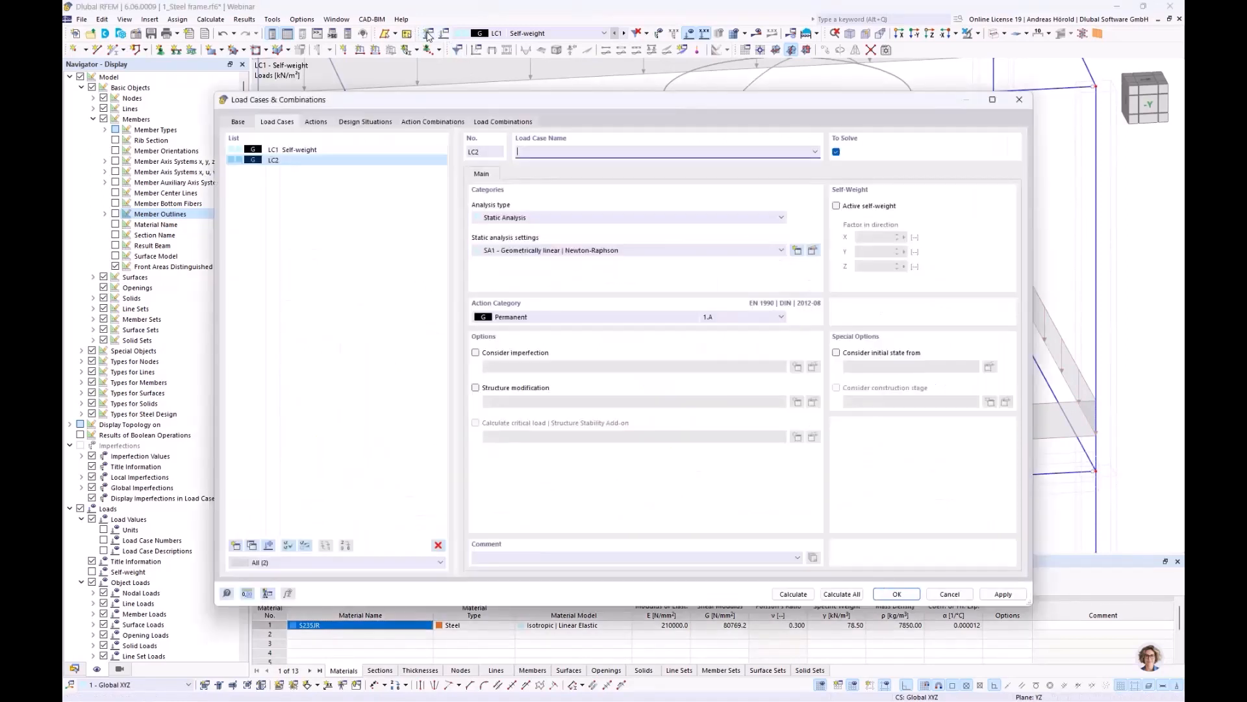
click(536, 314)
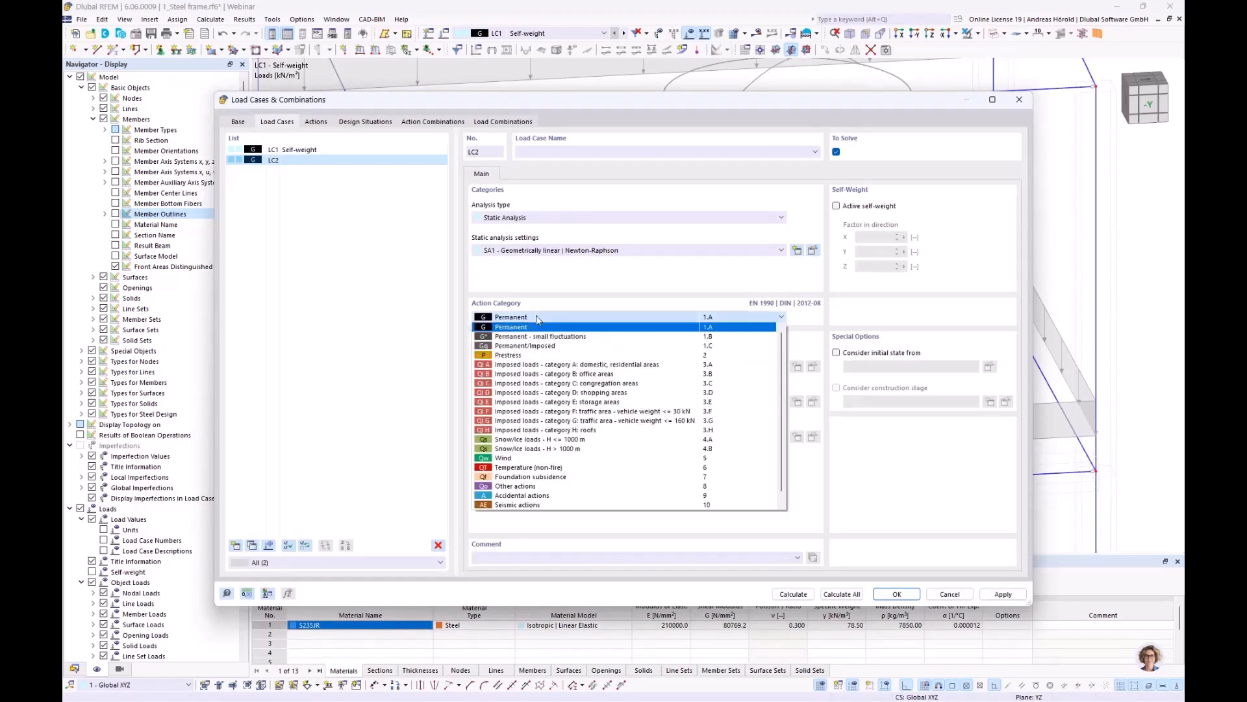
click(536, 315)
click(539, 155)
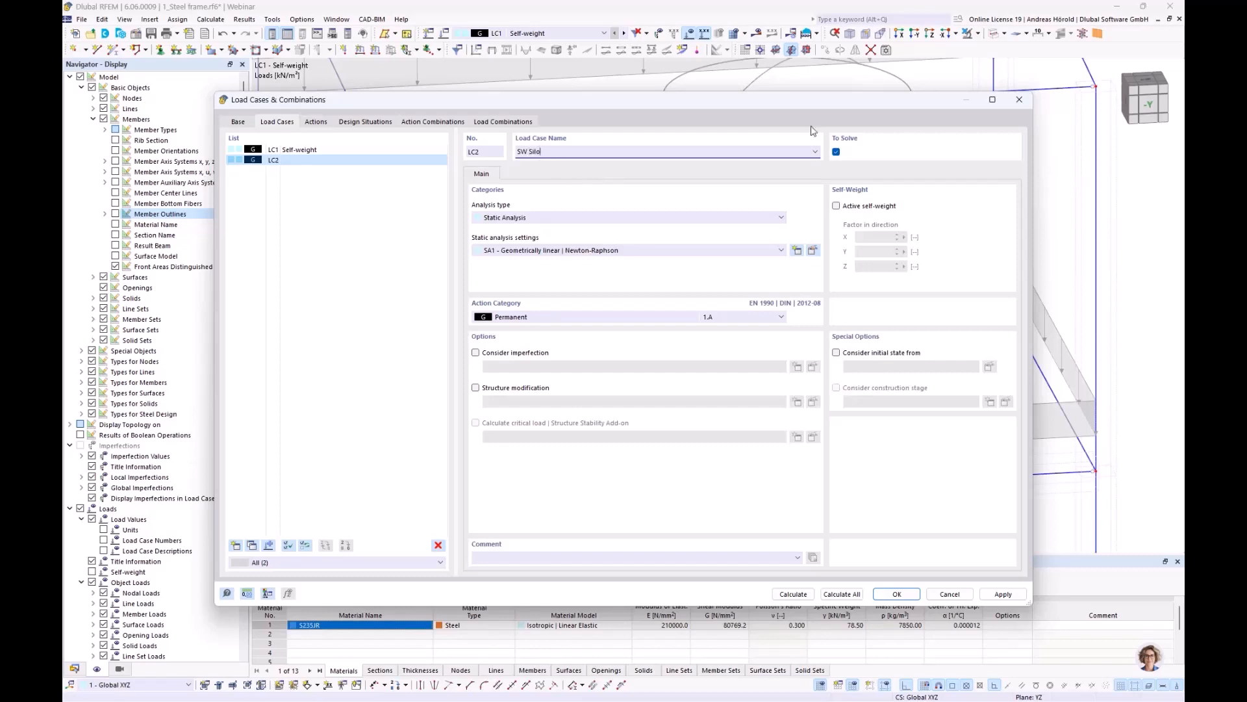
click(836, 206)
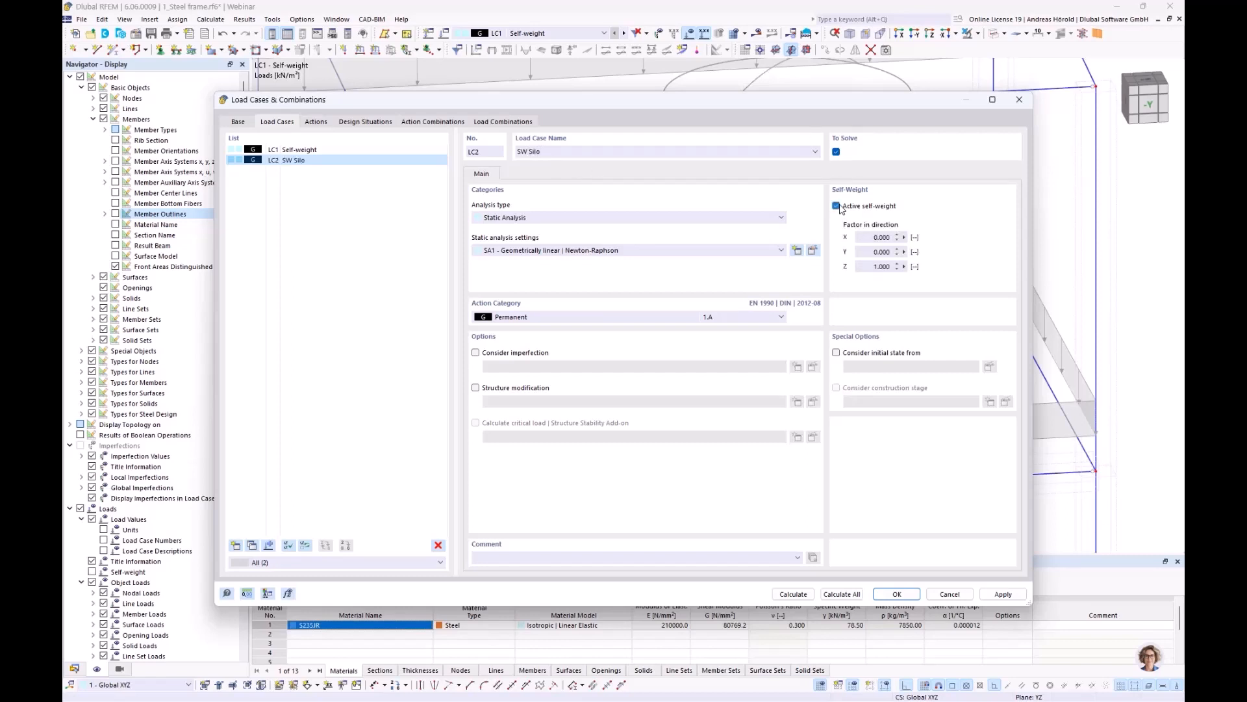
click(837, 207)
click(896, 592)
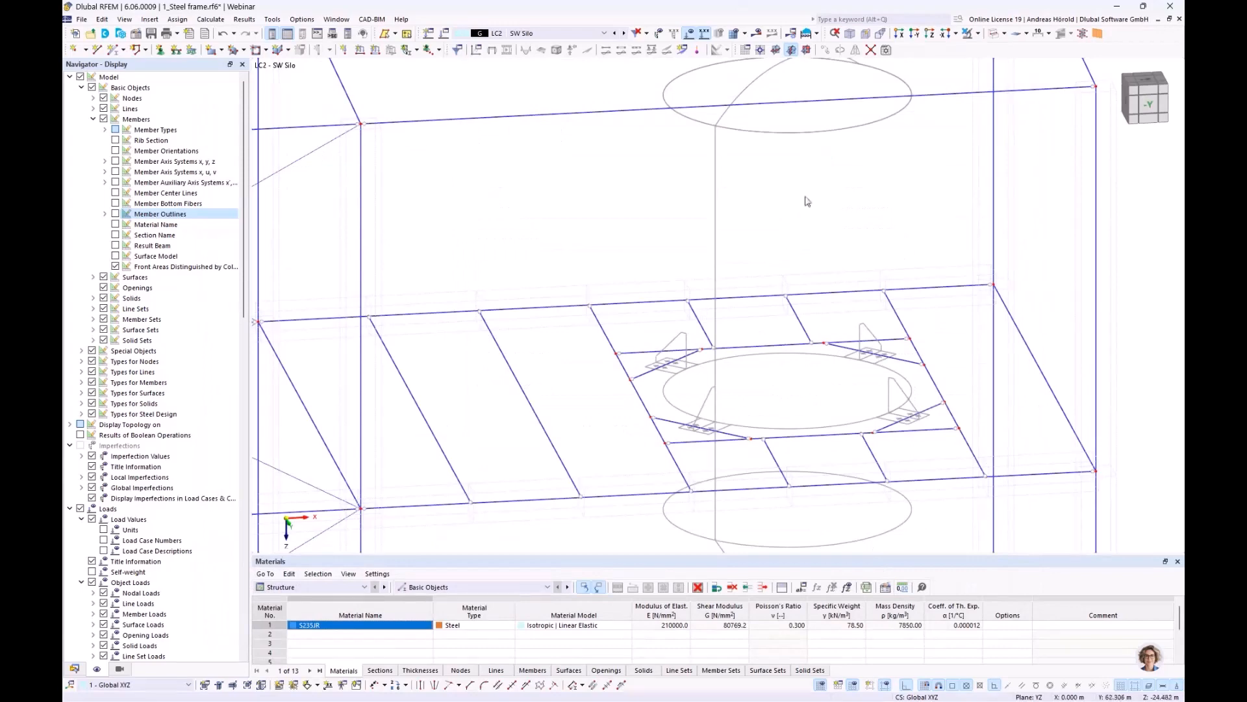
Step: Select only the four diagonal corner members around the circular silo opening in plan view, without the central roof member
click(930, 35)
scroll(963, 237, up, 3)
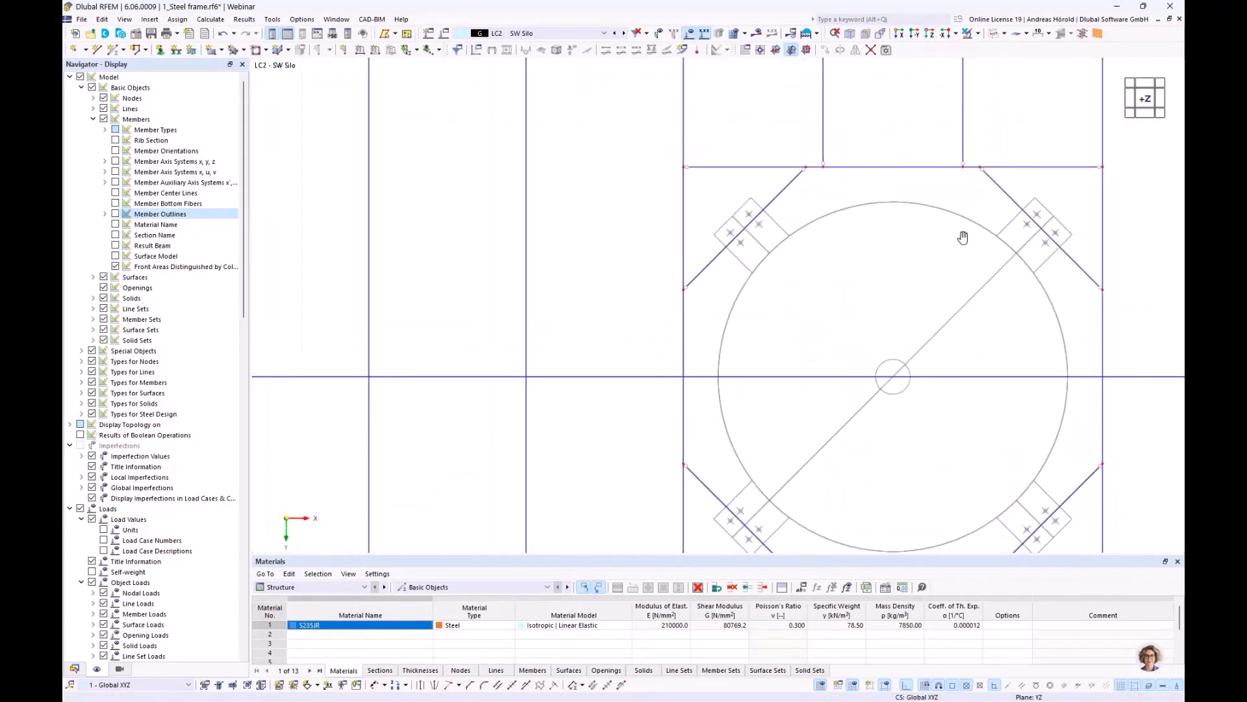
middle_drag(963, 237, 905, 204)
scroll(906, 204, down, 1)
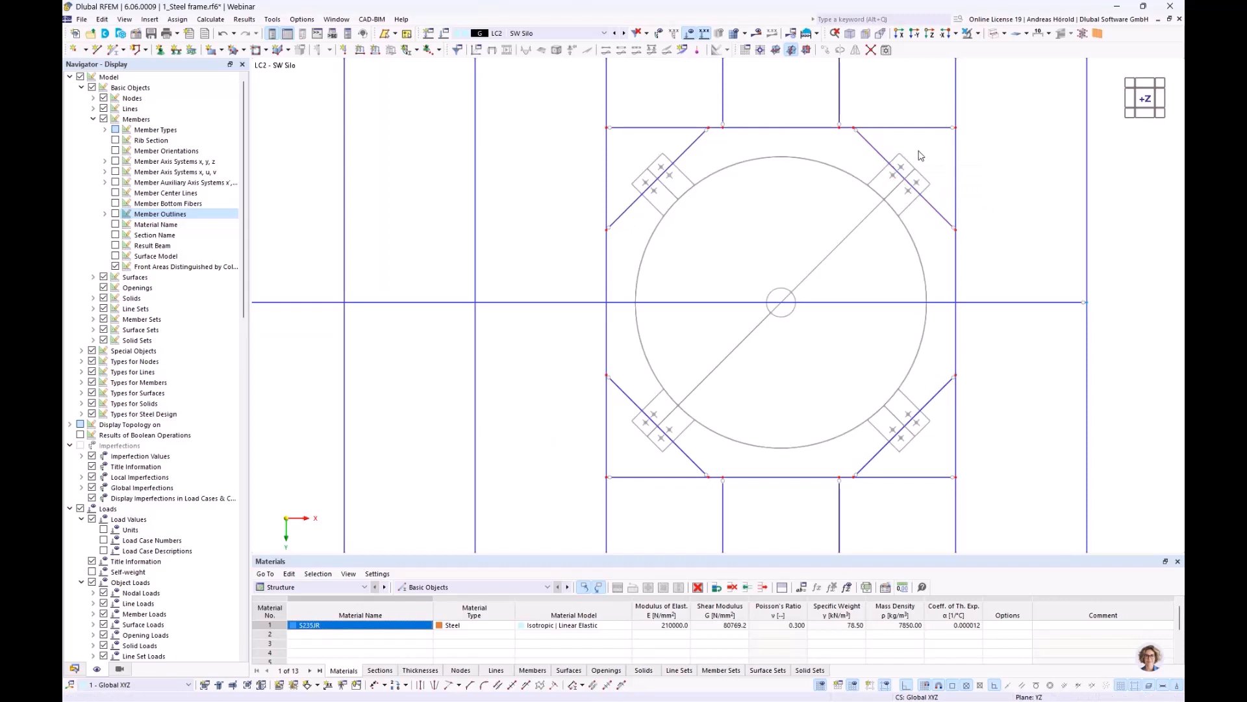
drag(919, 156, 636, 438)
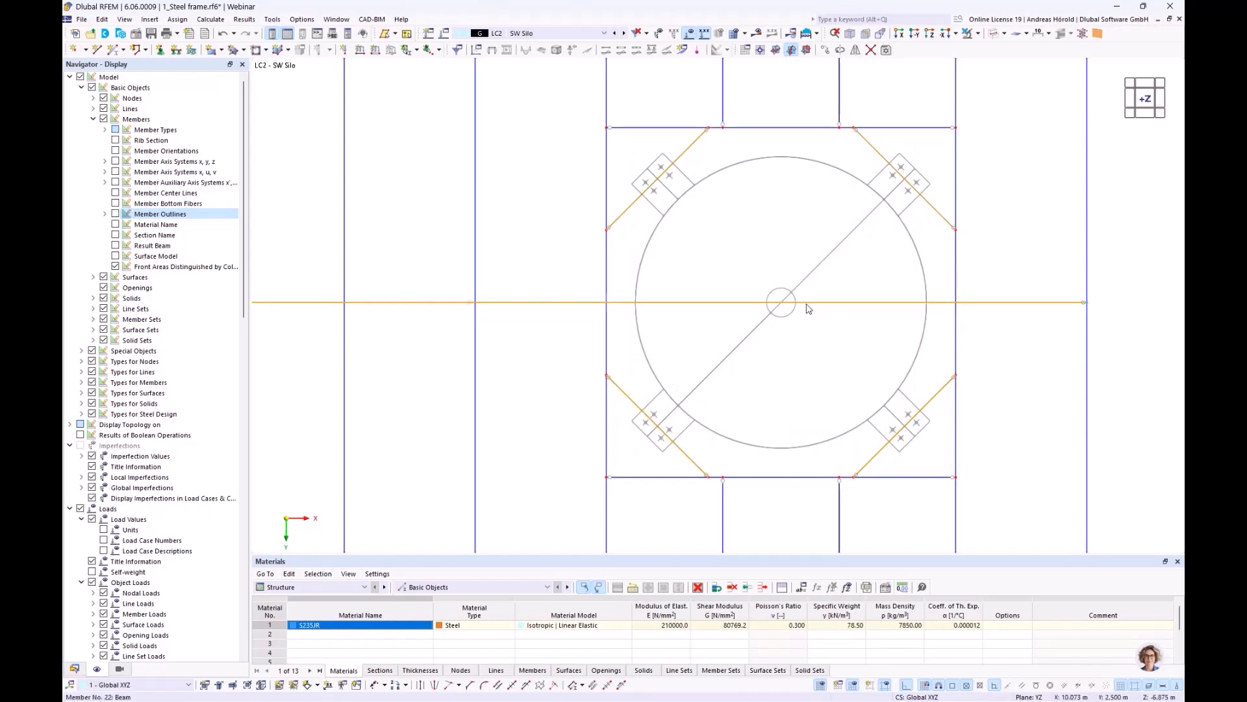
click(726, 324)
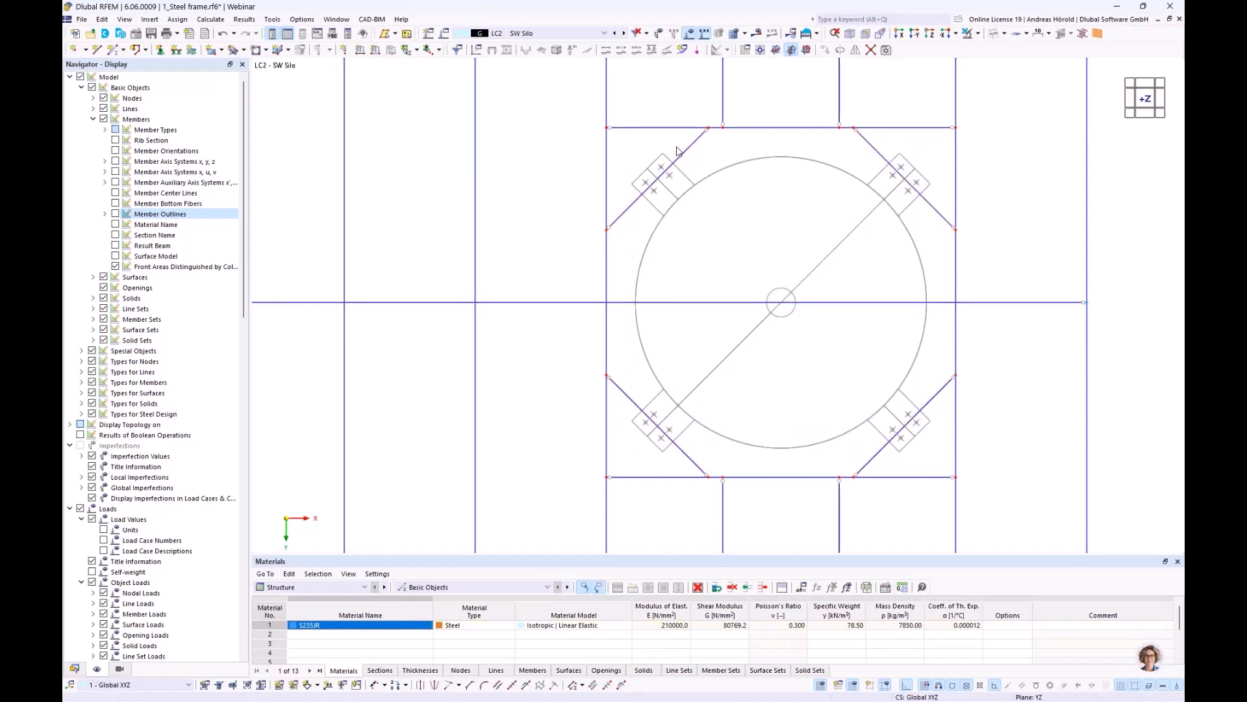
drag(677, 147, 625, 224)
drag(647, 387, 626, 431)
drag(929, 390, 902, 454)
drag(931, 185, 908, 223)
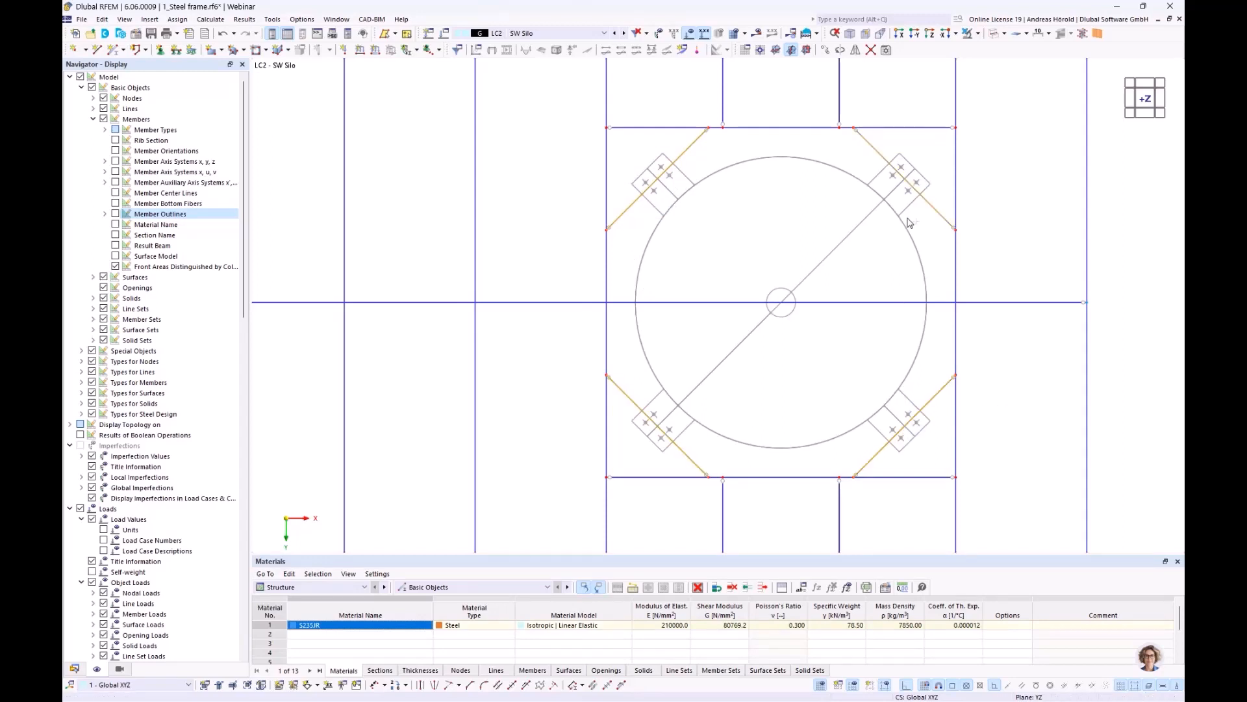
Step: Apply a single concentrated 4 kN member load in LC2 to the four selected diagonals, with its load distance defined relatively
click(376, 52)
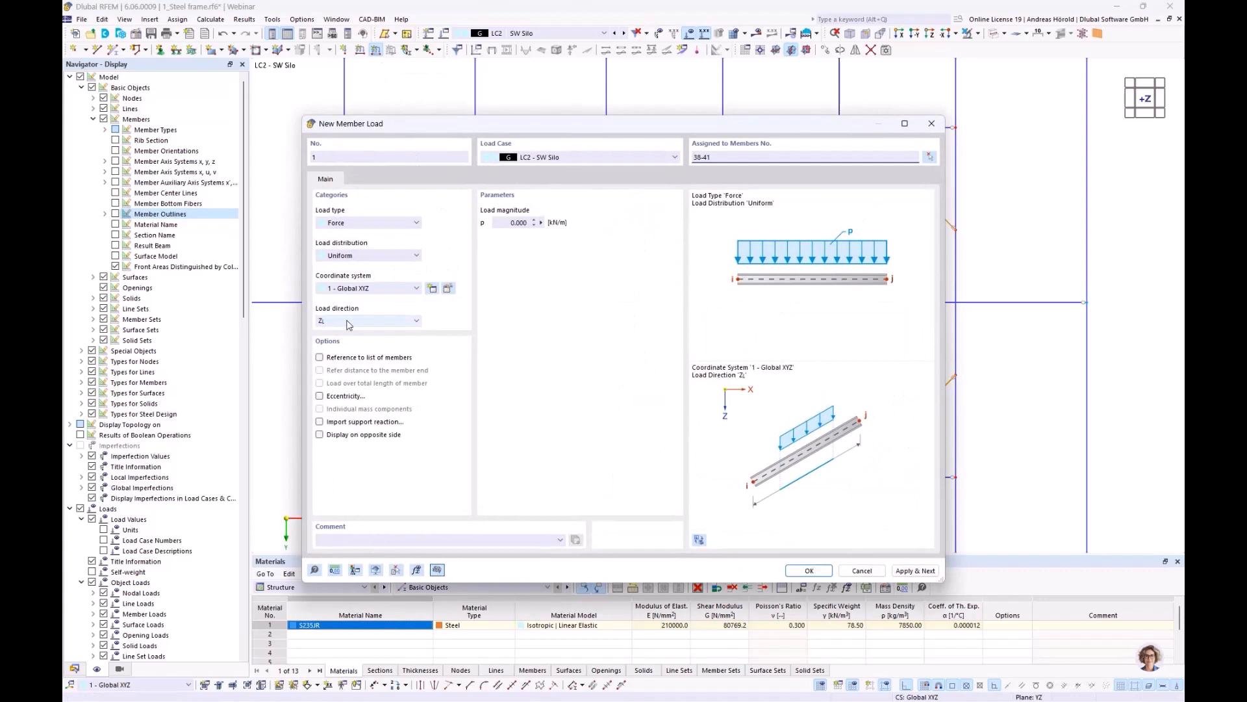
click(363, 255)
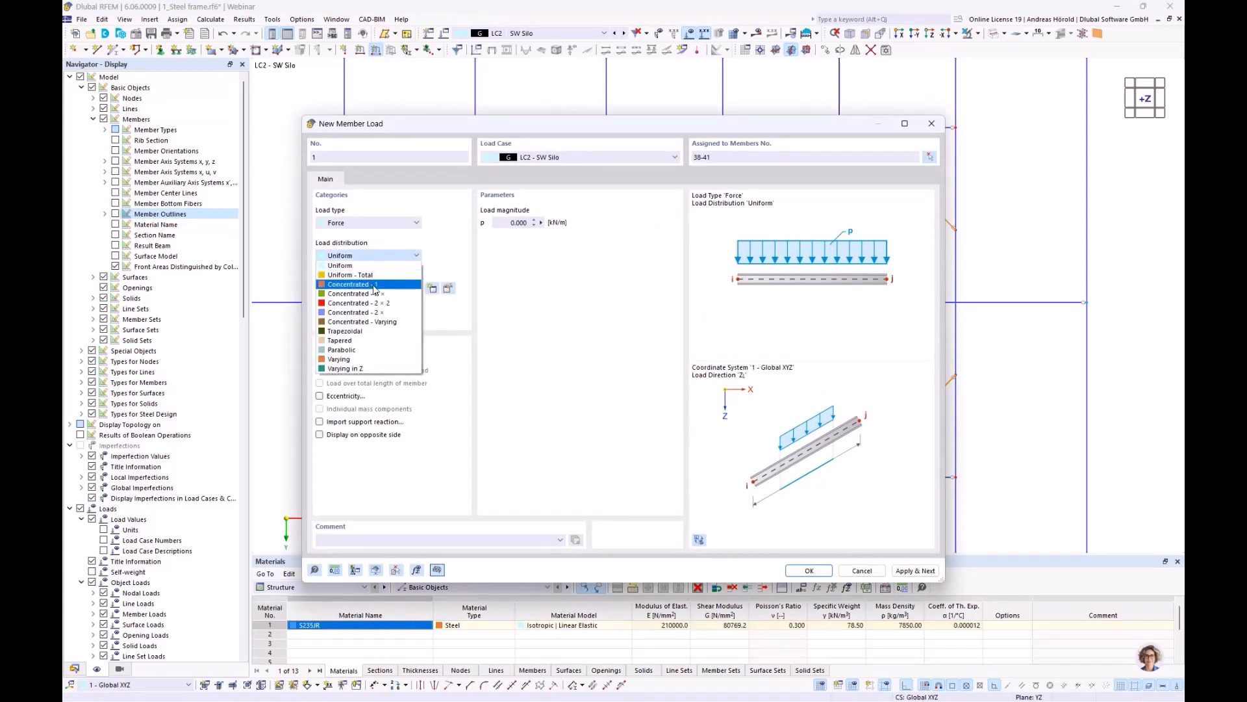
click(375, 284)
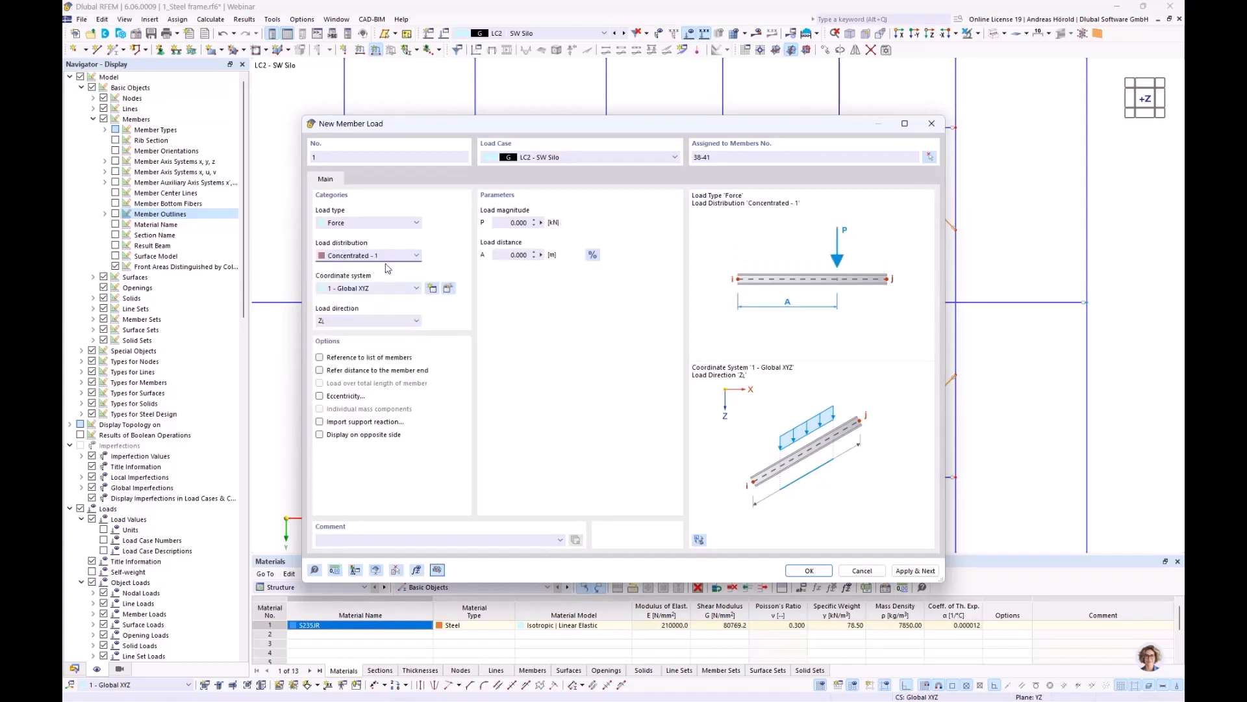
drag(505, 221, 557, 223)
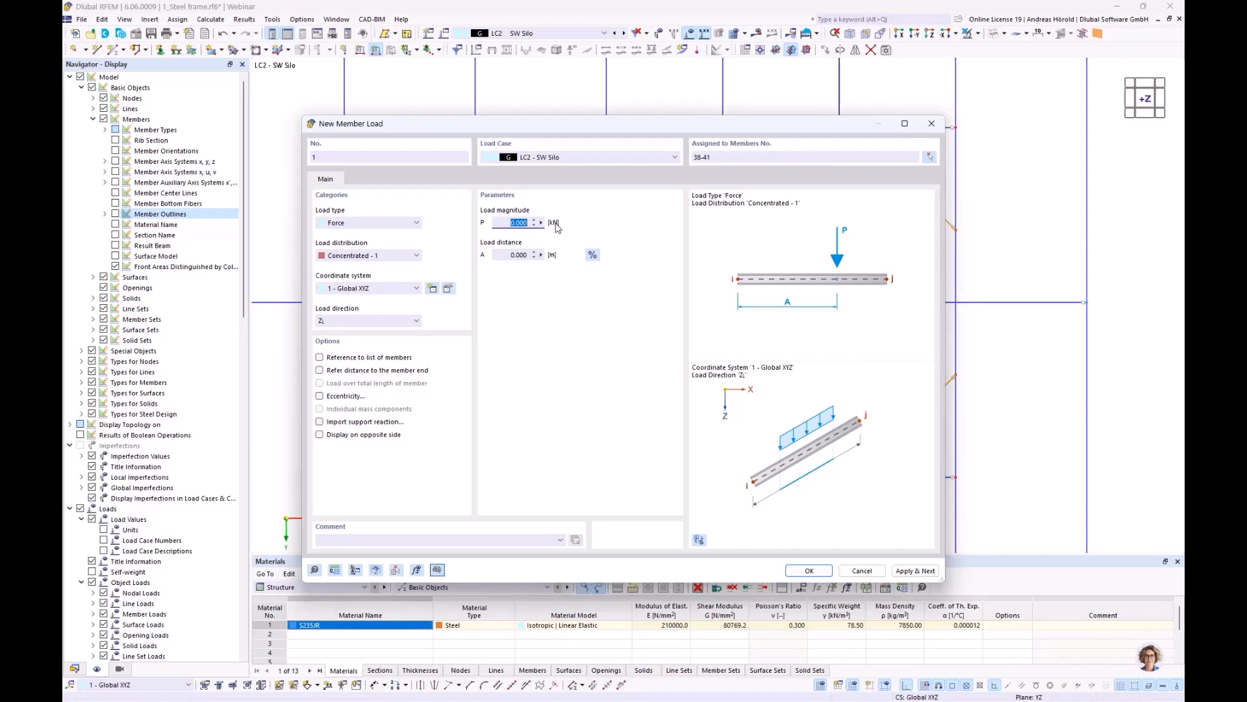
text(4)
click(594, 257)
drag(506, 256, 556, 258)
click(803, 574)
ctrl+middle_drag(721, 488, 725, 365)
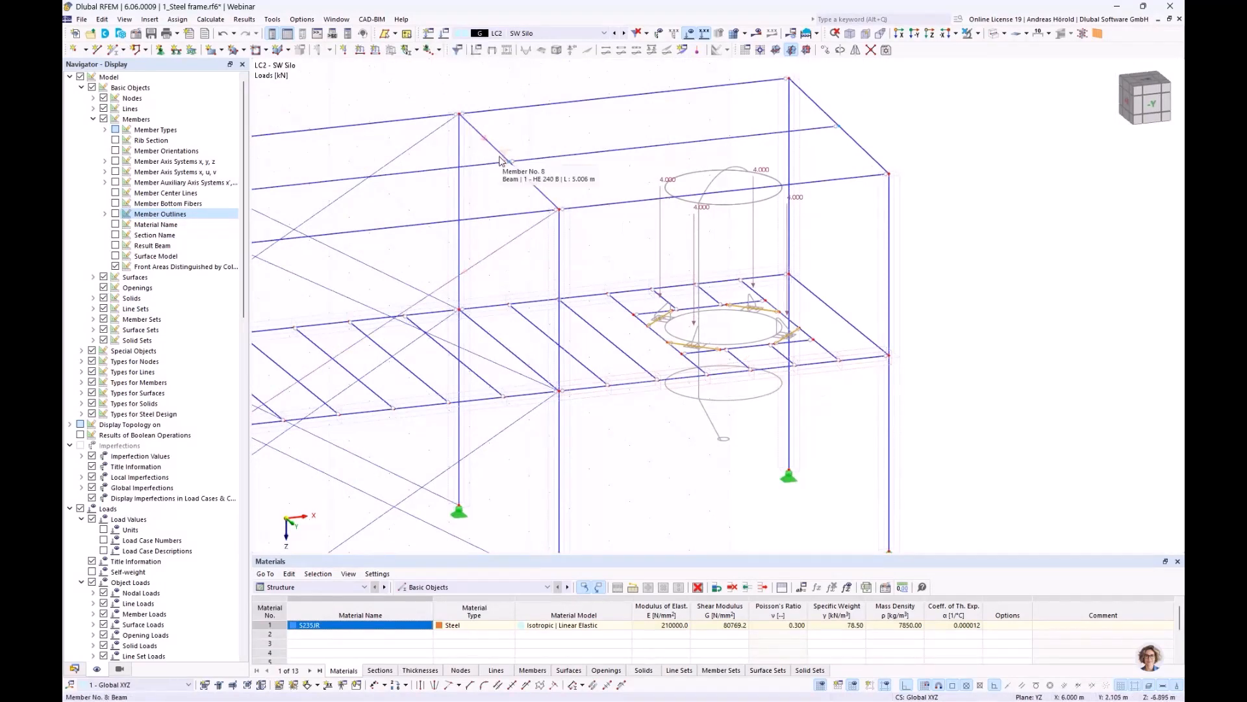
scroll(491, 146, down, 3)
middle_drag(553, 172, 700, 222)
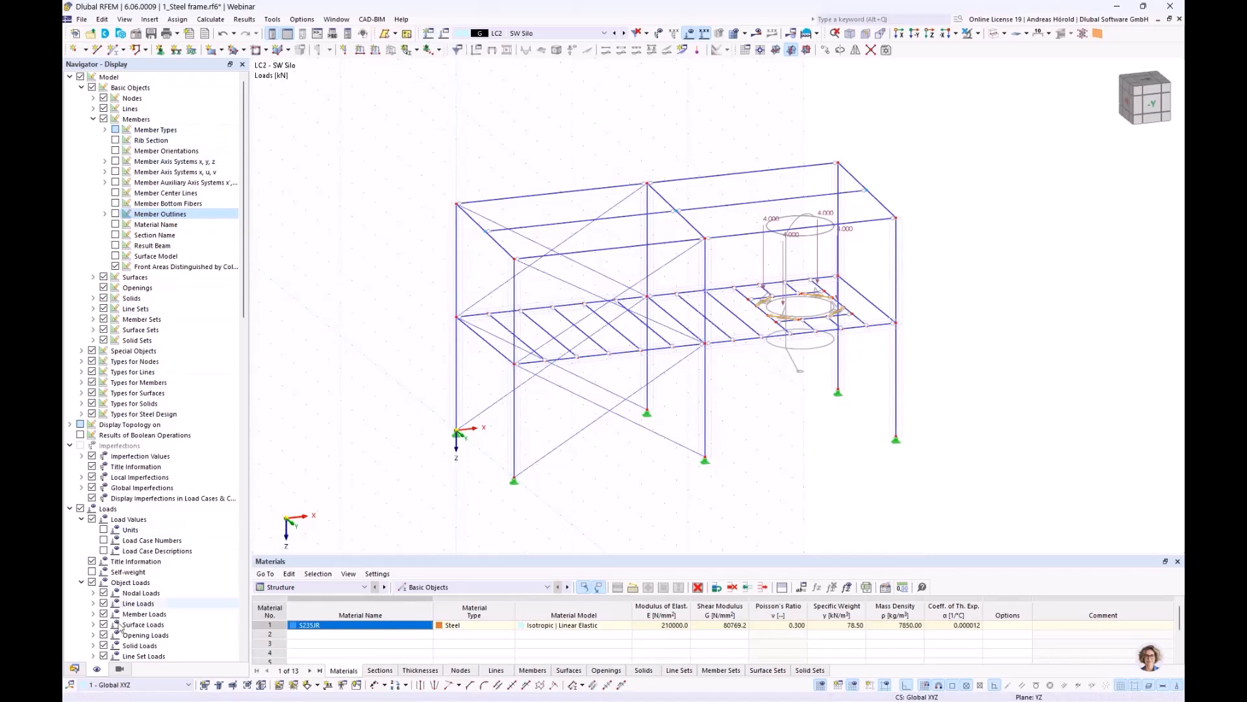
Step: Open the load cases and combinations settings from the Data navigator and copy load case LC1 Self-weight as a new load case
click(74, 669)
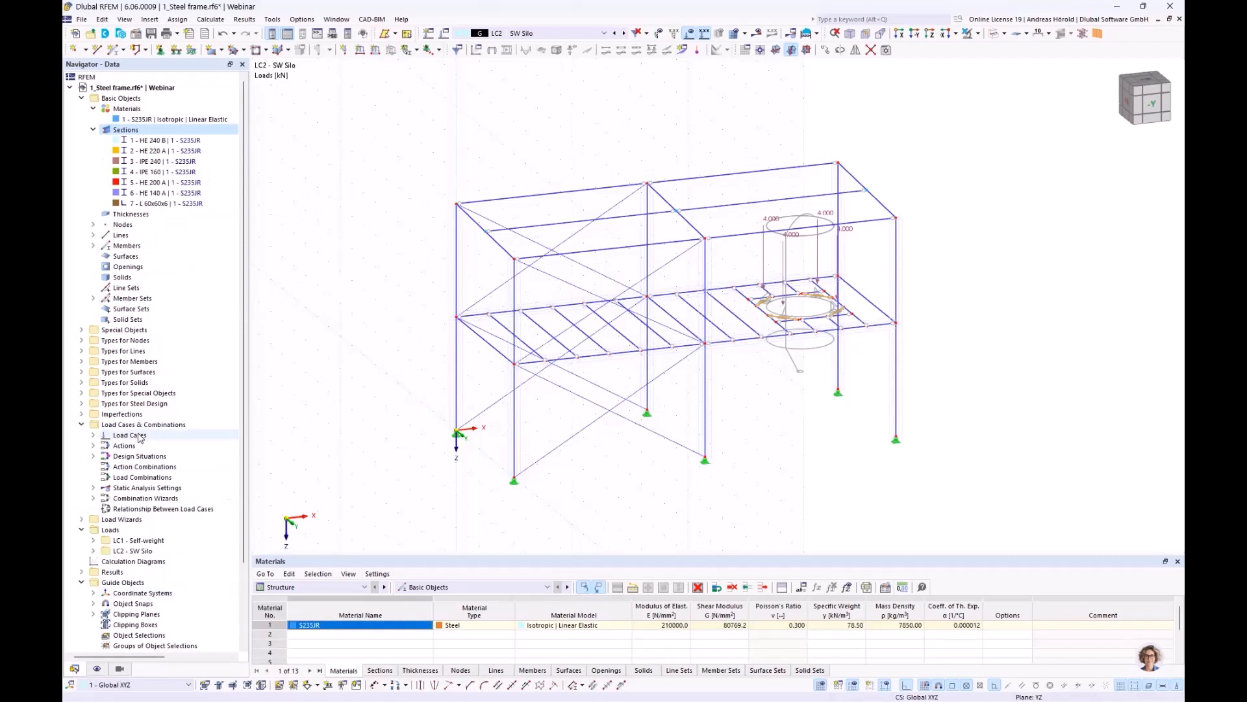
click(94, 436)
scroll(124, 455, down, 2)
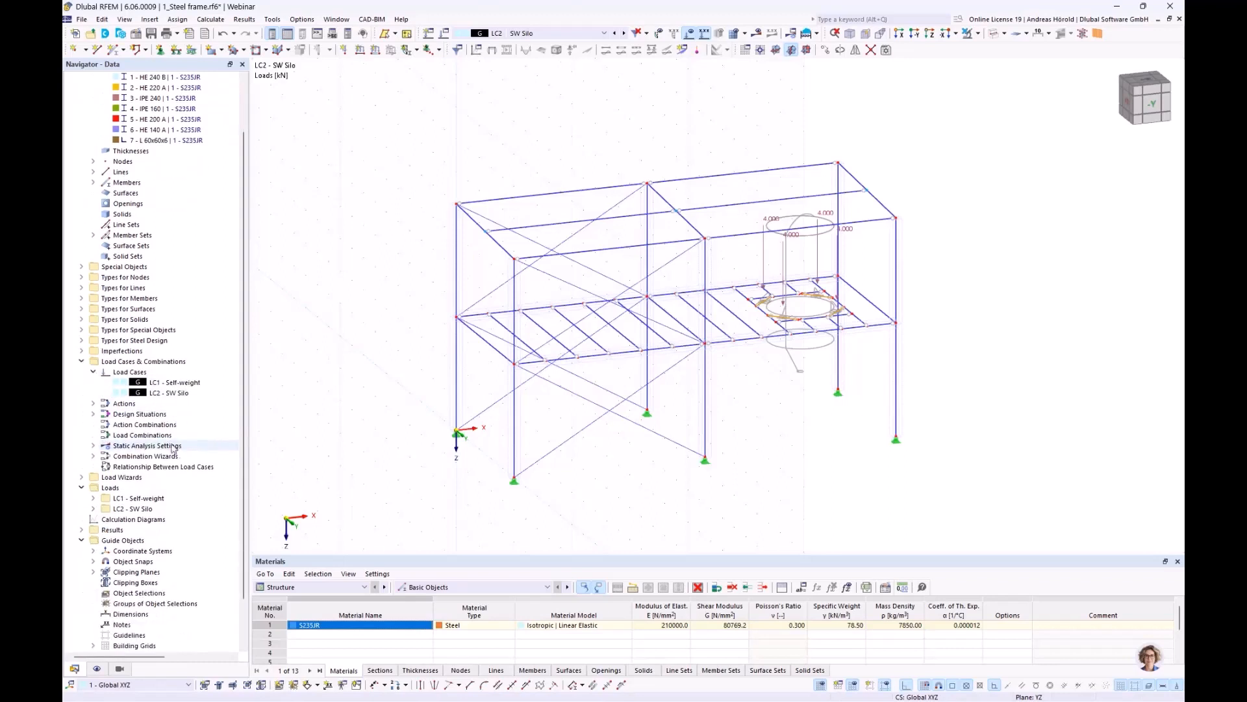
right_click(158, 363)
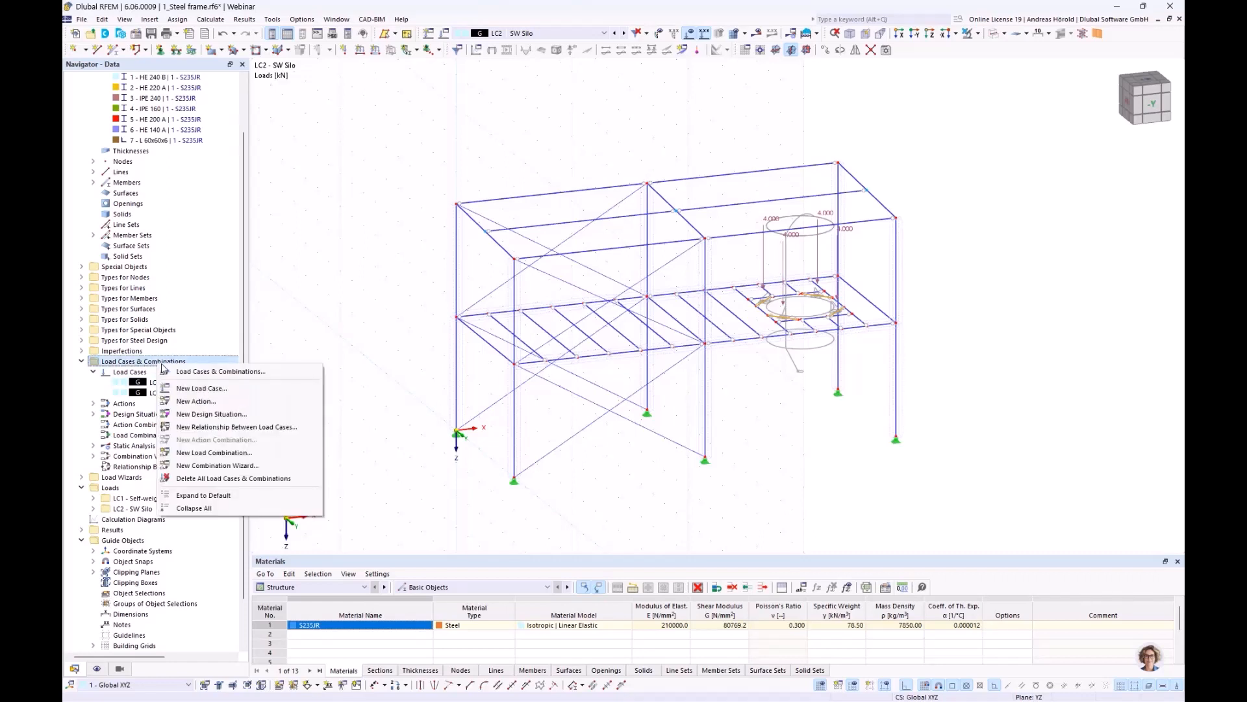
click(216, 372)
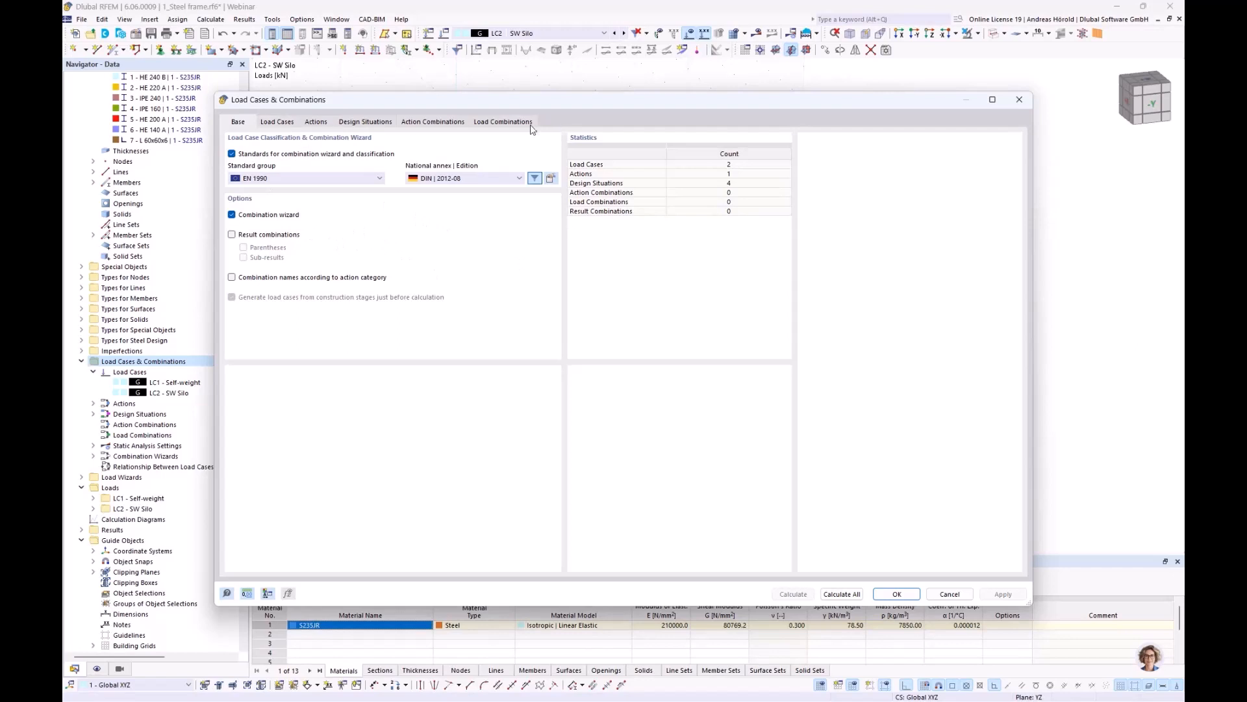
click(260, 123)
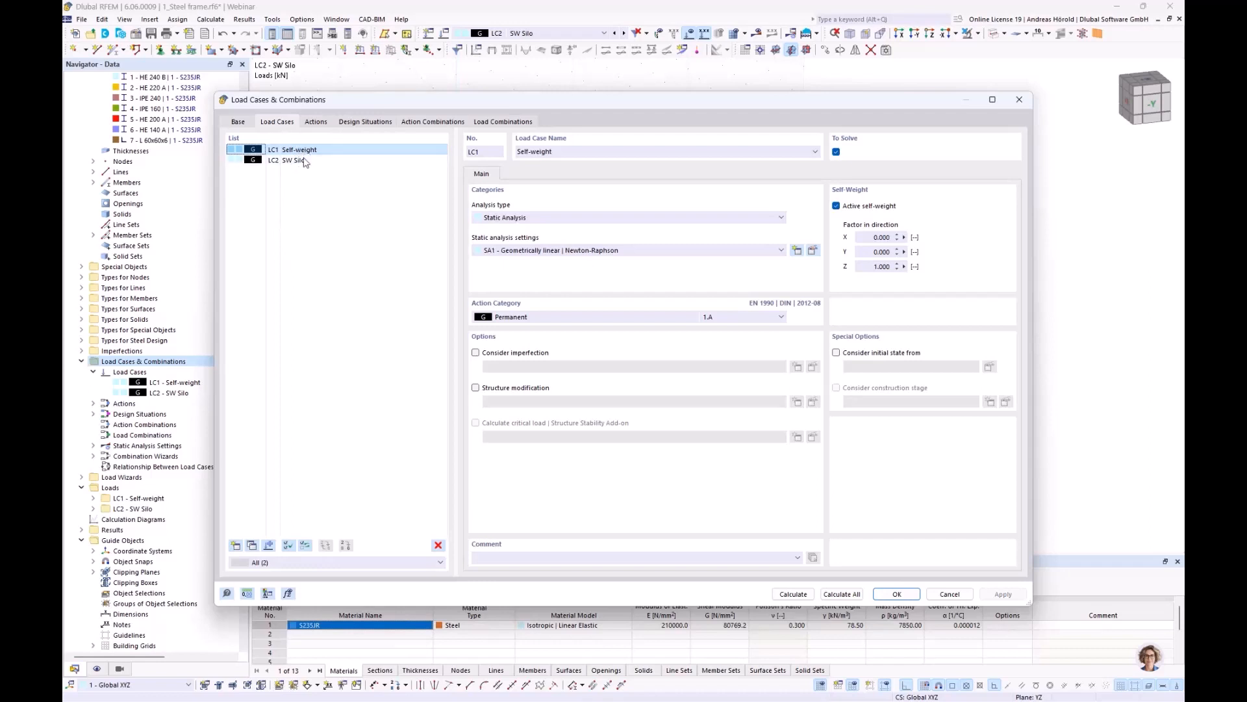
click(253, 546)
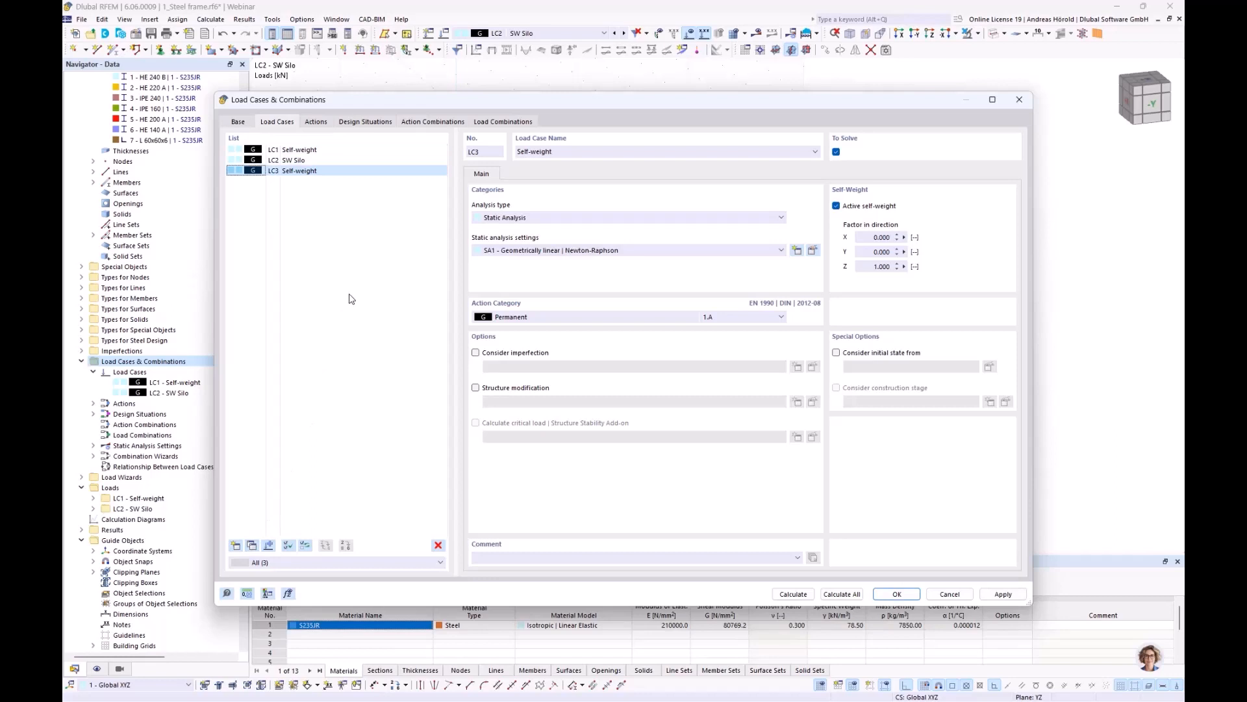
Step: Assign the copied load case to imposed loads category A, deactivate its self-weight, and rename it "Imposed load"
click(543, 316)
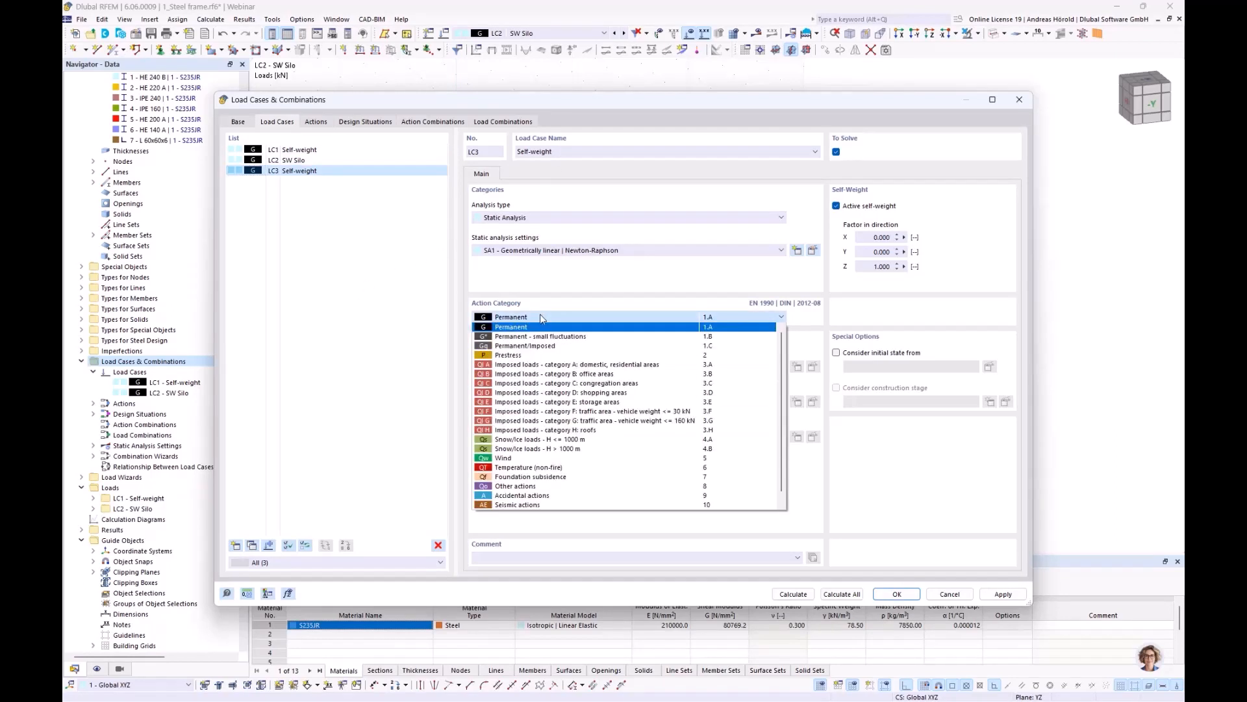
click(544, 366)
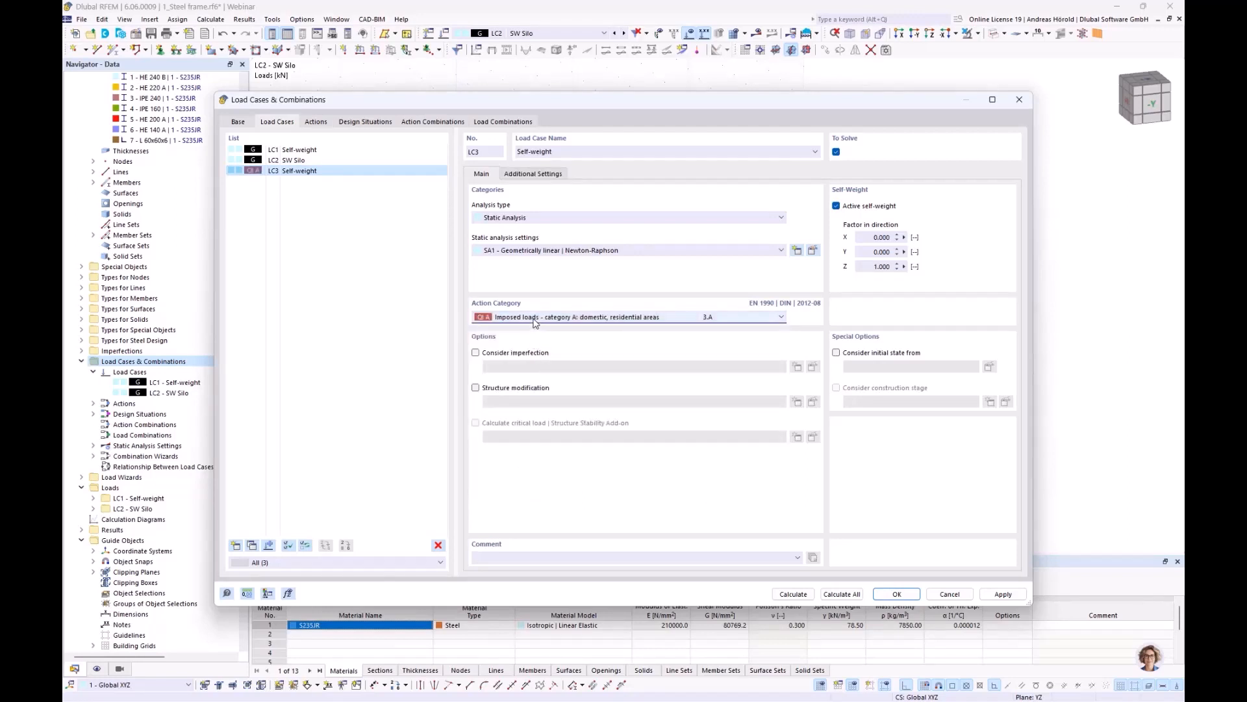
click(836, 206)
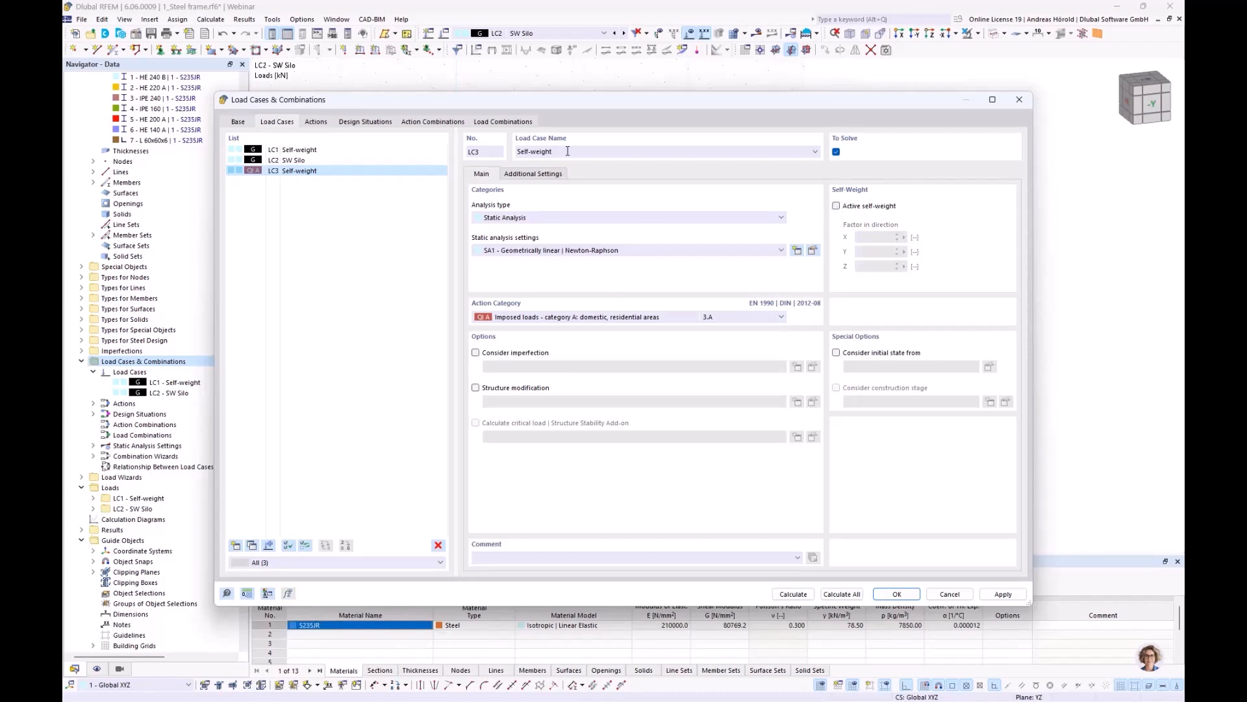
drag(567, 151, 511, 151)
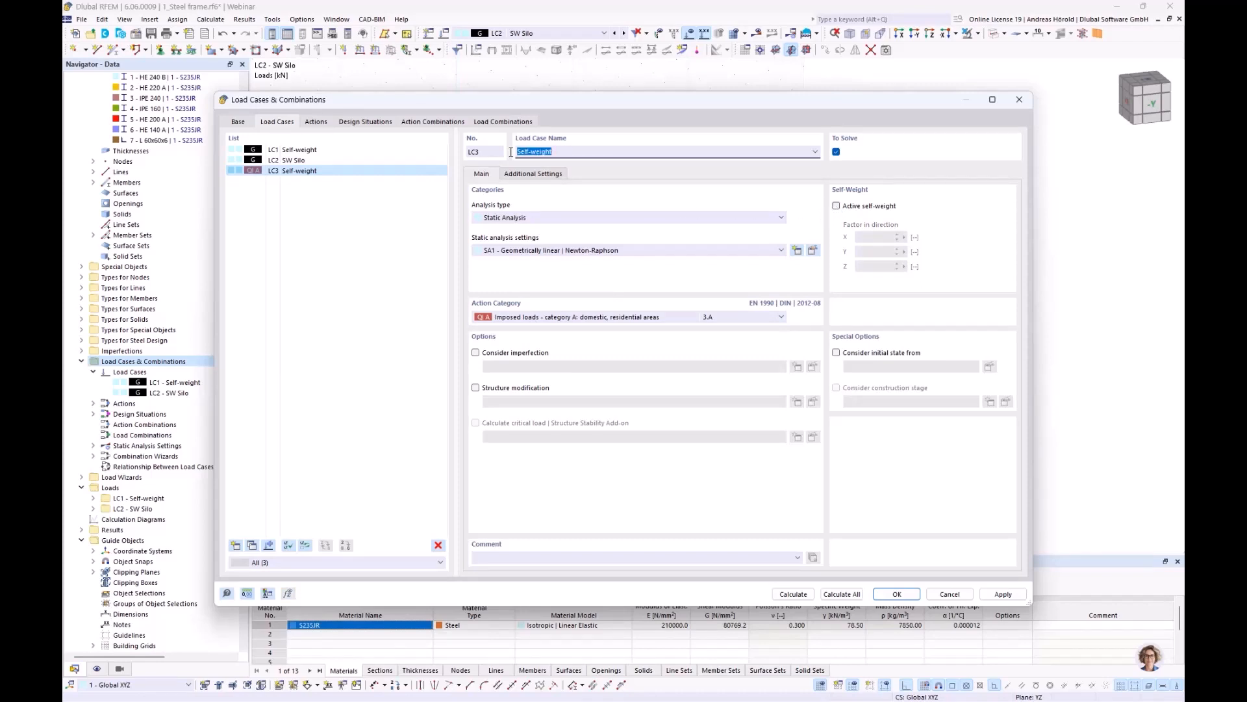
key(BackSpace)
click(889, 594)
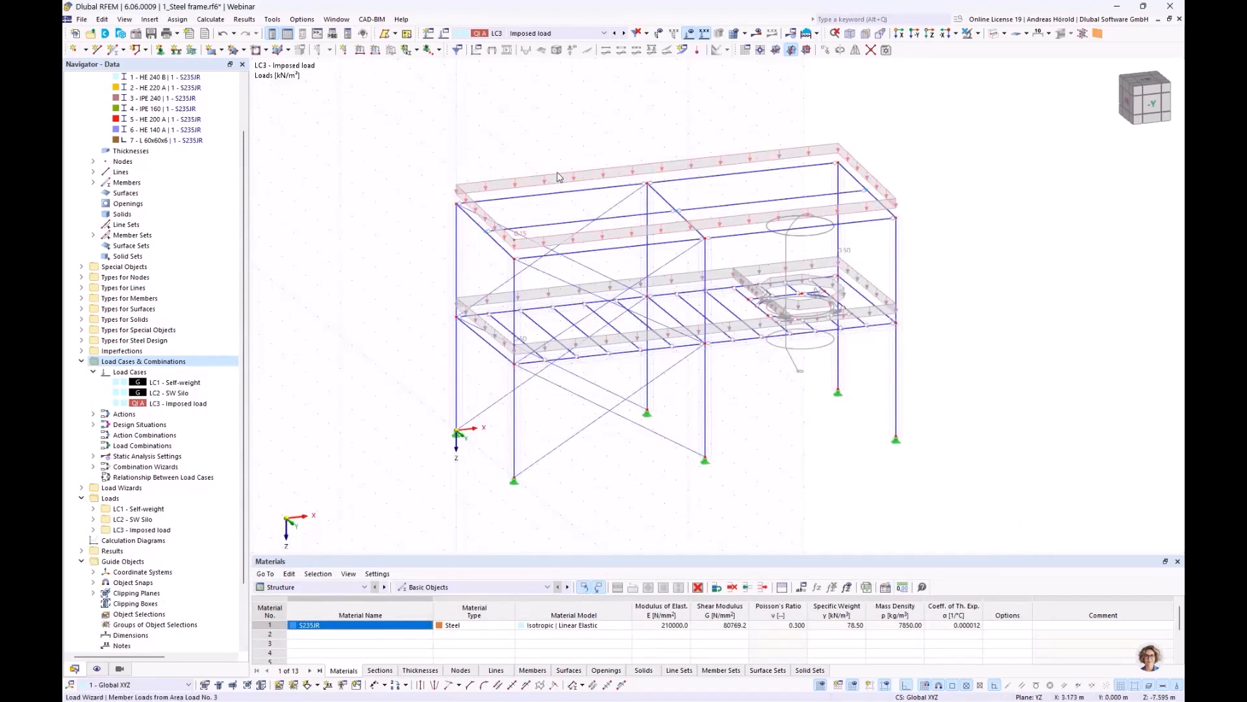
Step: Delete the roof area load from LC3 and set the floor area load's magnitude to 2.5 kN/m²
key(Delete)
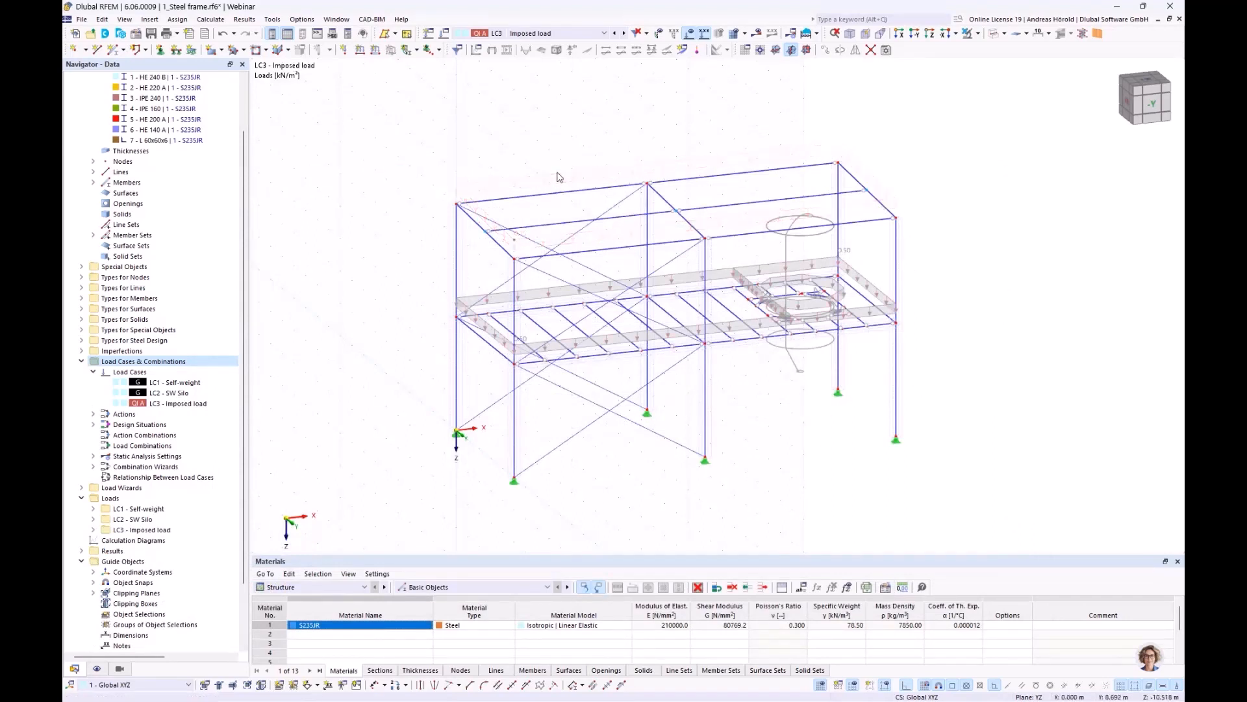
double_click(599, 288)
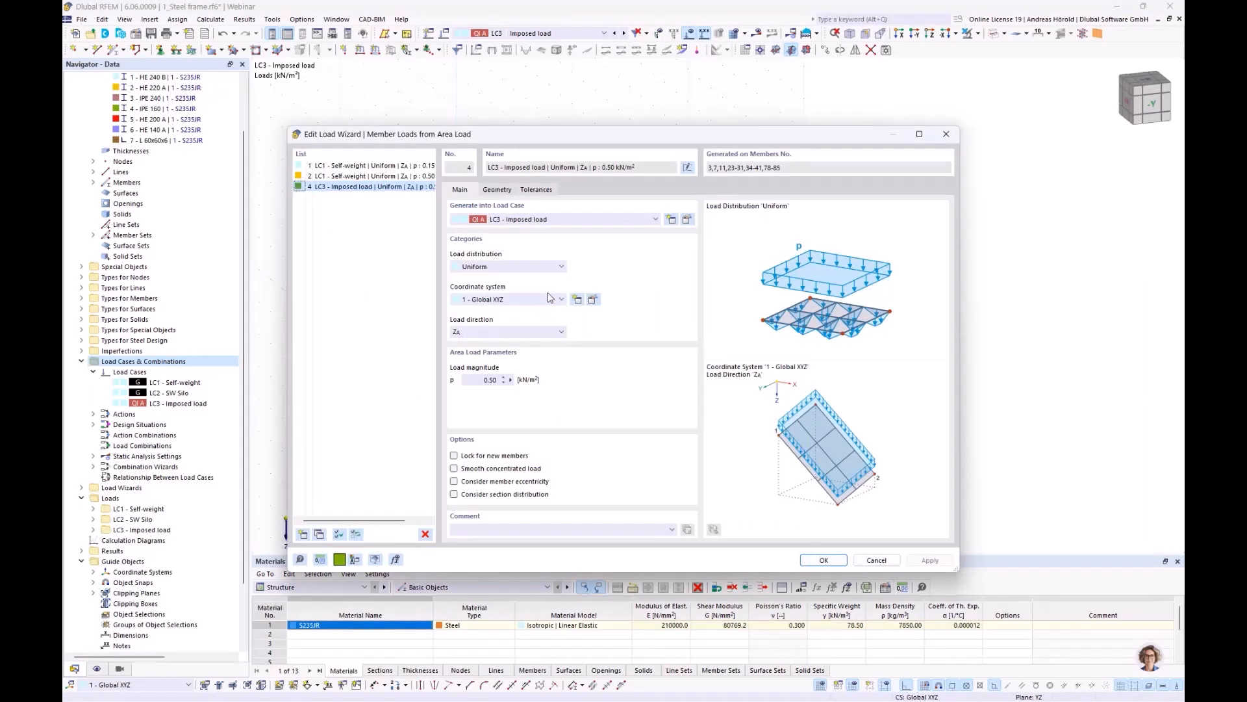
click(476, 382)
drag(473, 381, 554, 382)
text(2,5)
click(497, 190)
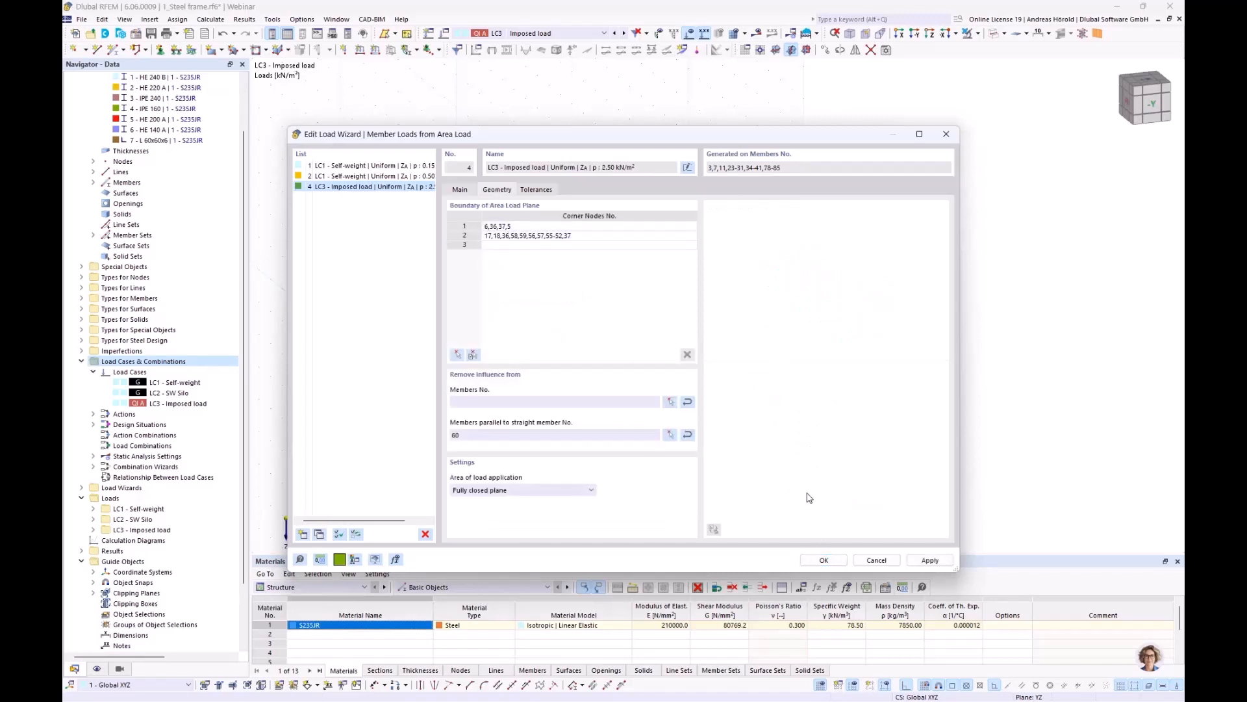
click(825, 559)
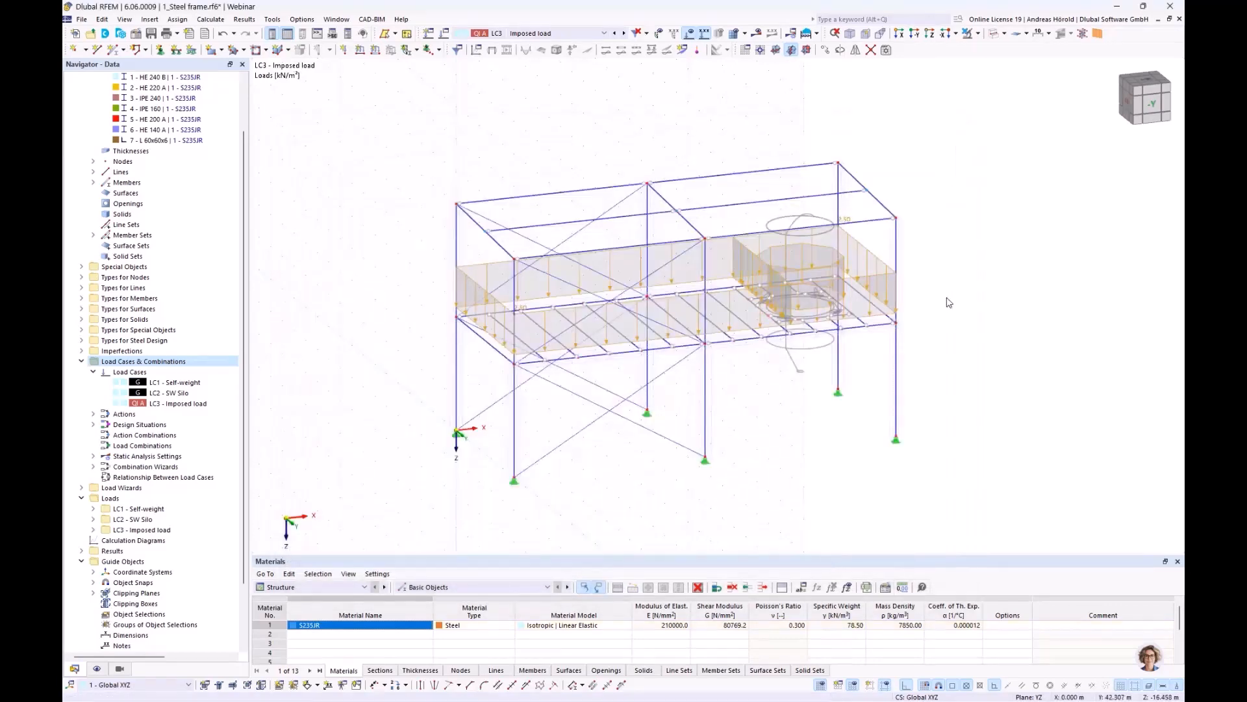
Step: Create load case LC4 named "Silo filling" with the action category imposed loads category A
scroll(881, 207, up, 2)
ctrl+middle_drag(958, 328, 977, 301)
scroll(953, 342, down, 2)
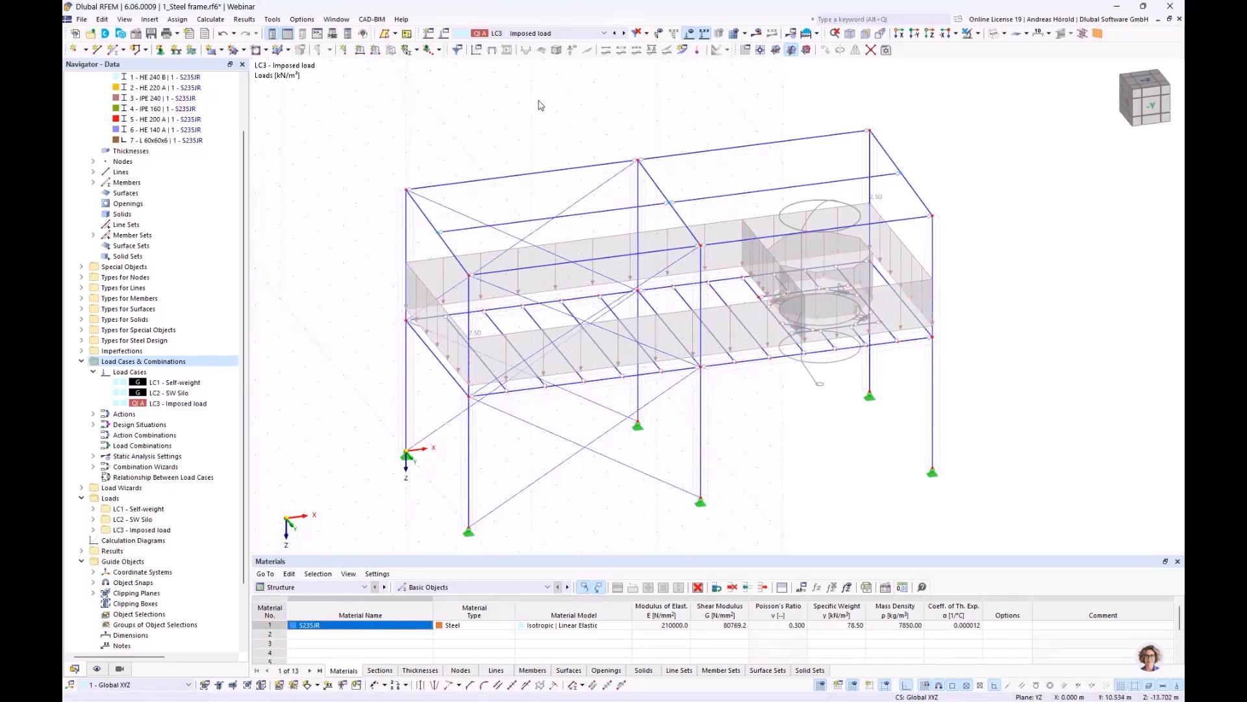
click(428, 36)
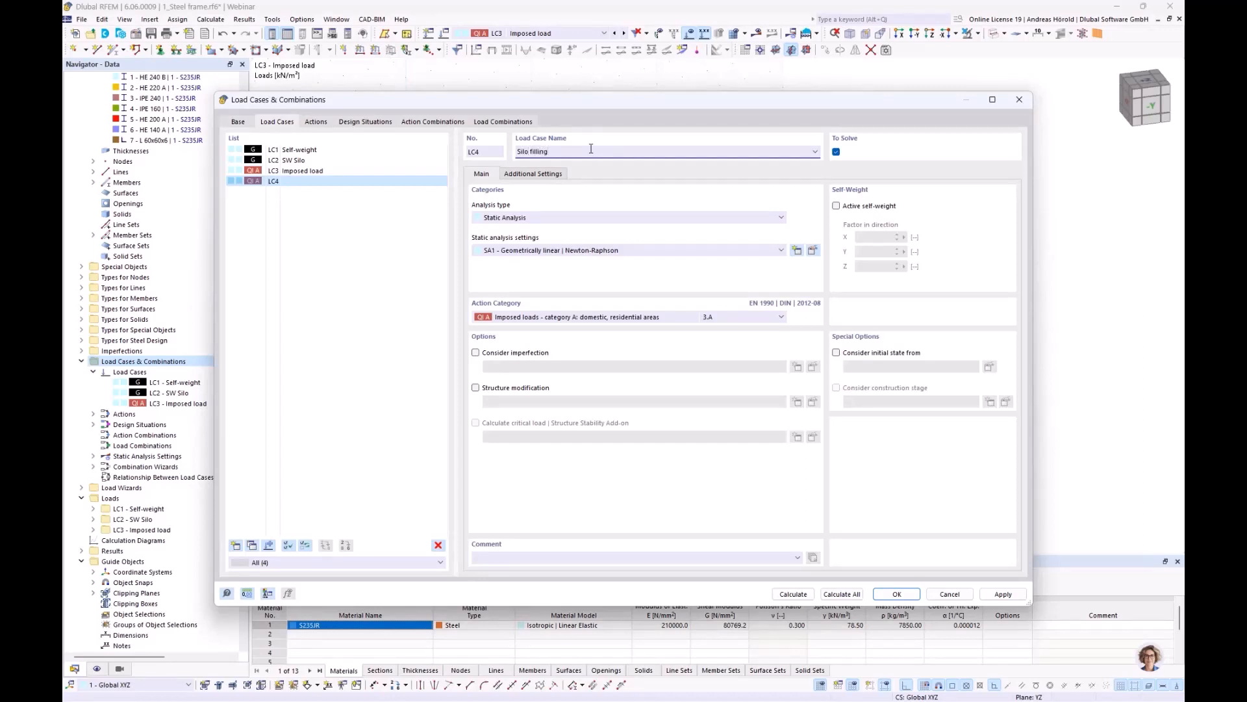
click(892, 591)
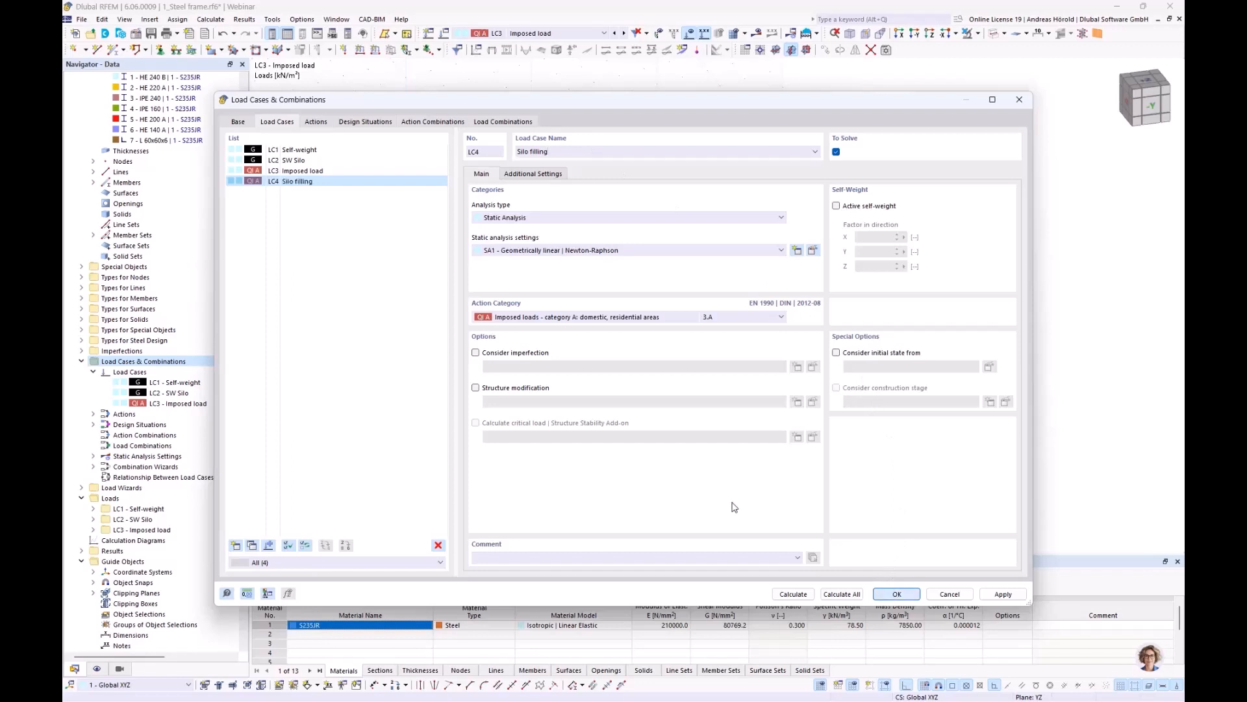
click(560, 323)
click(559, 323)
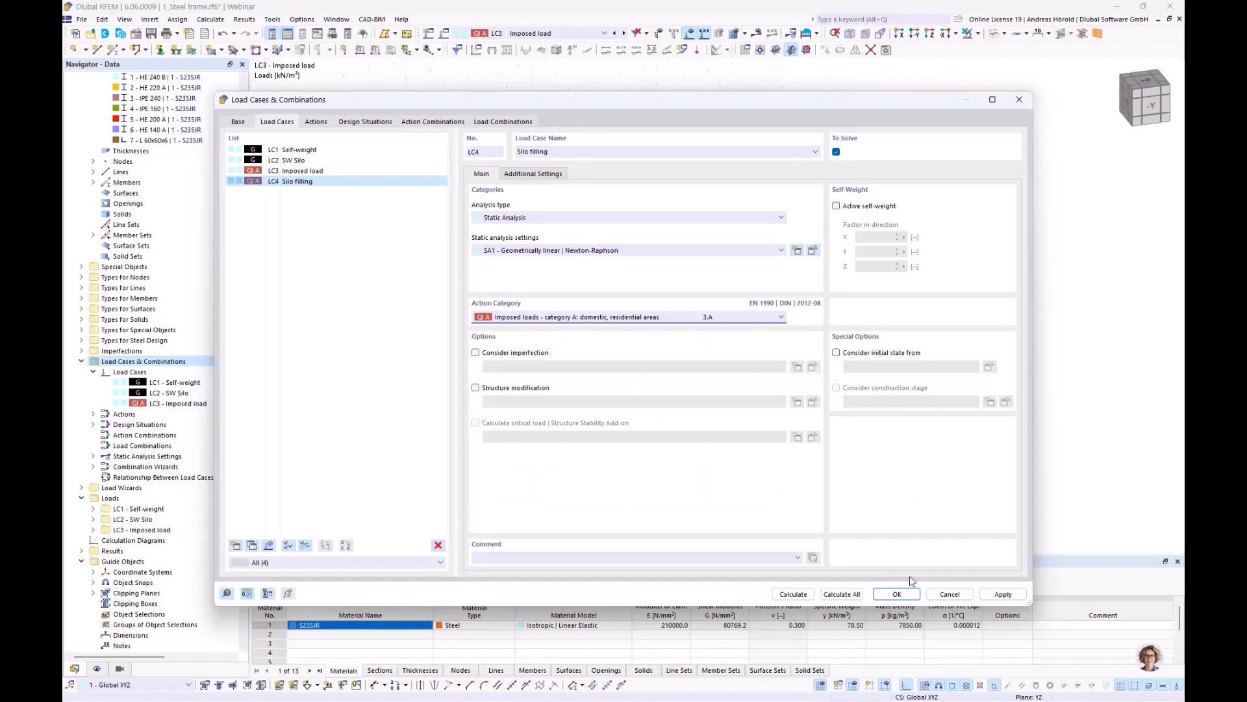
click(897, 594)
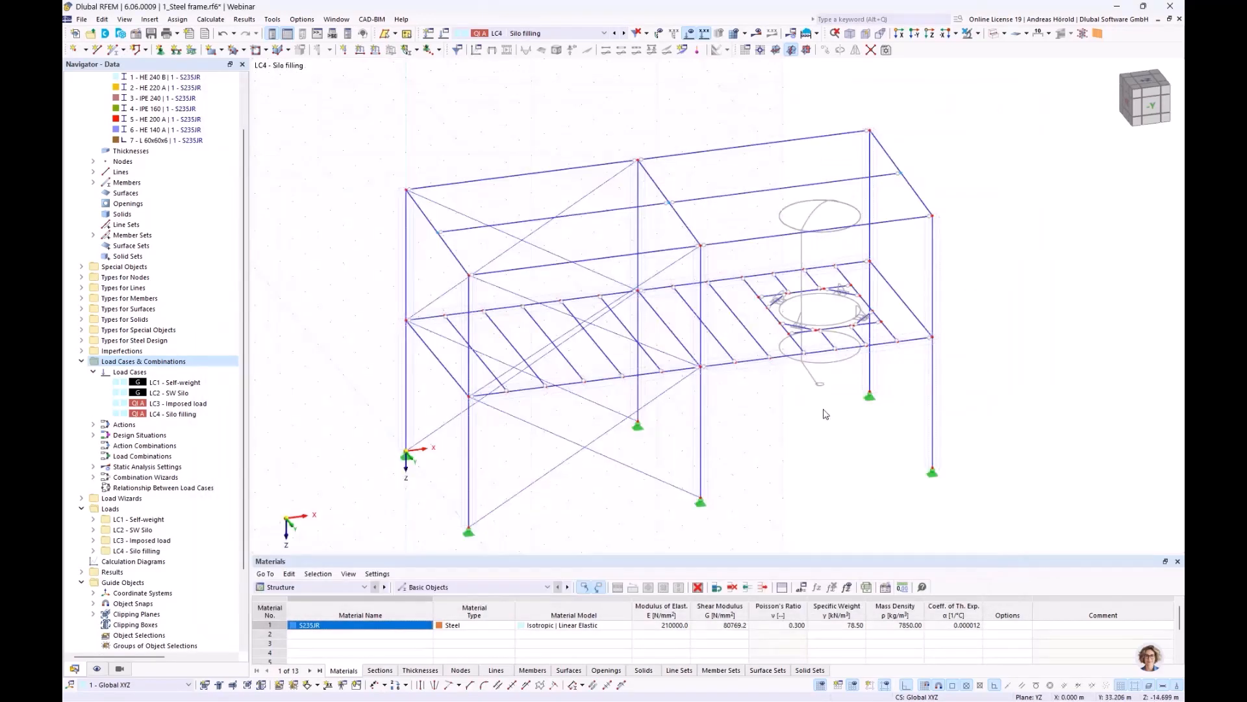
Step: Apply a single concentrated 10 kN member load in LC4 to the four diagonal members around the circular silo opening
click(932, 35)
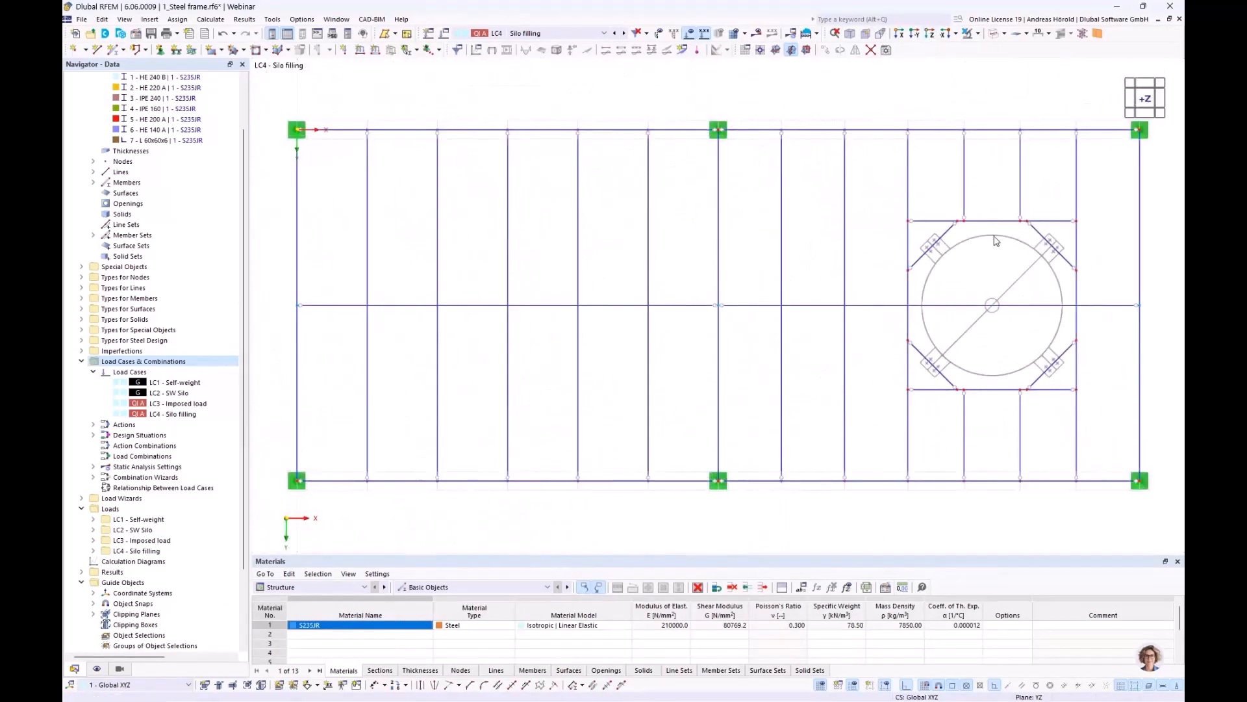
scroll(1004, 246, up, 2)
middle_drag(1005, 250, 830, 245)
scroll(835, 247, up, 1)
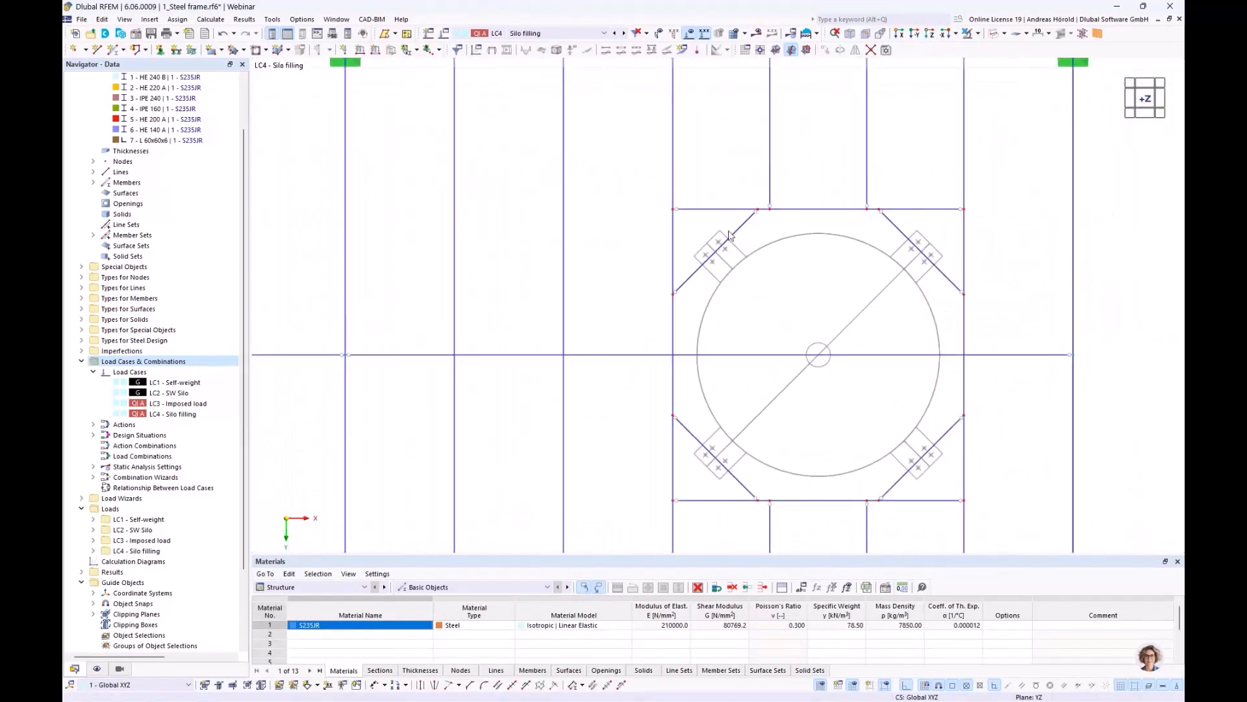
click(375, 52)
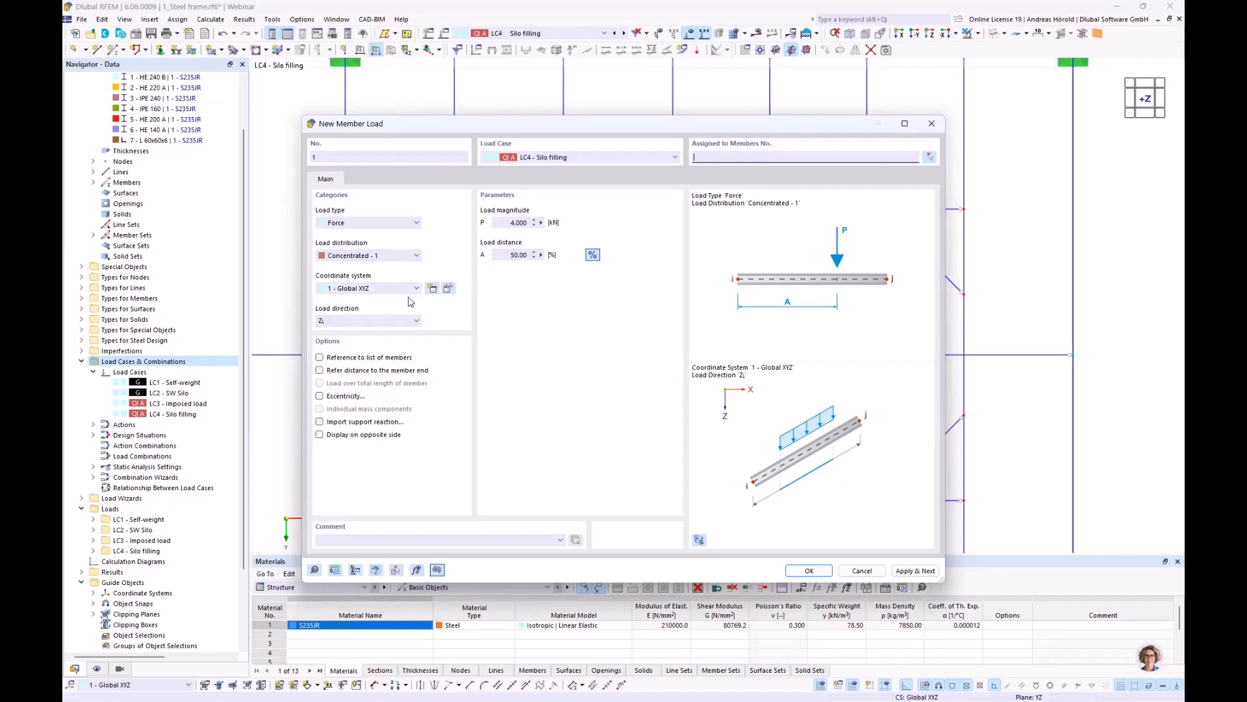
drag(499, 223, 567, 219)
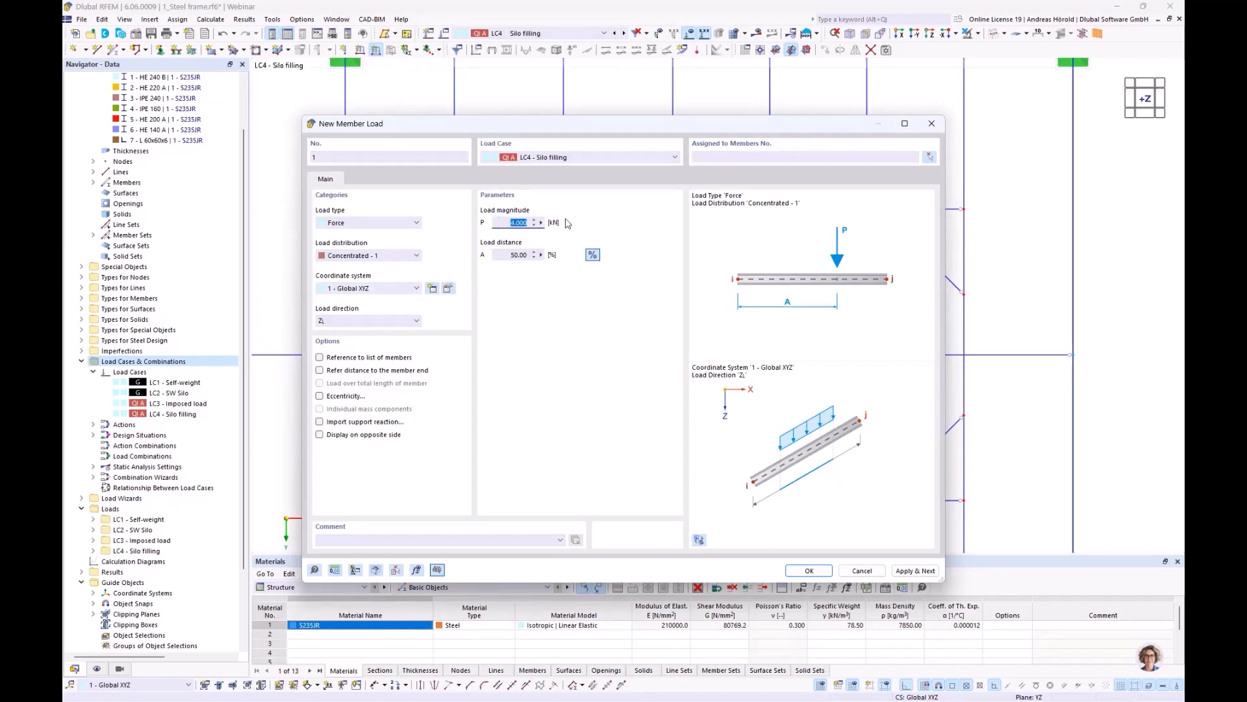
text(10)
click(807, 571)
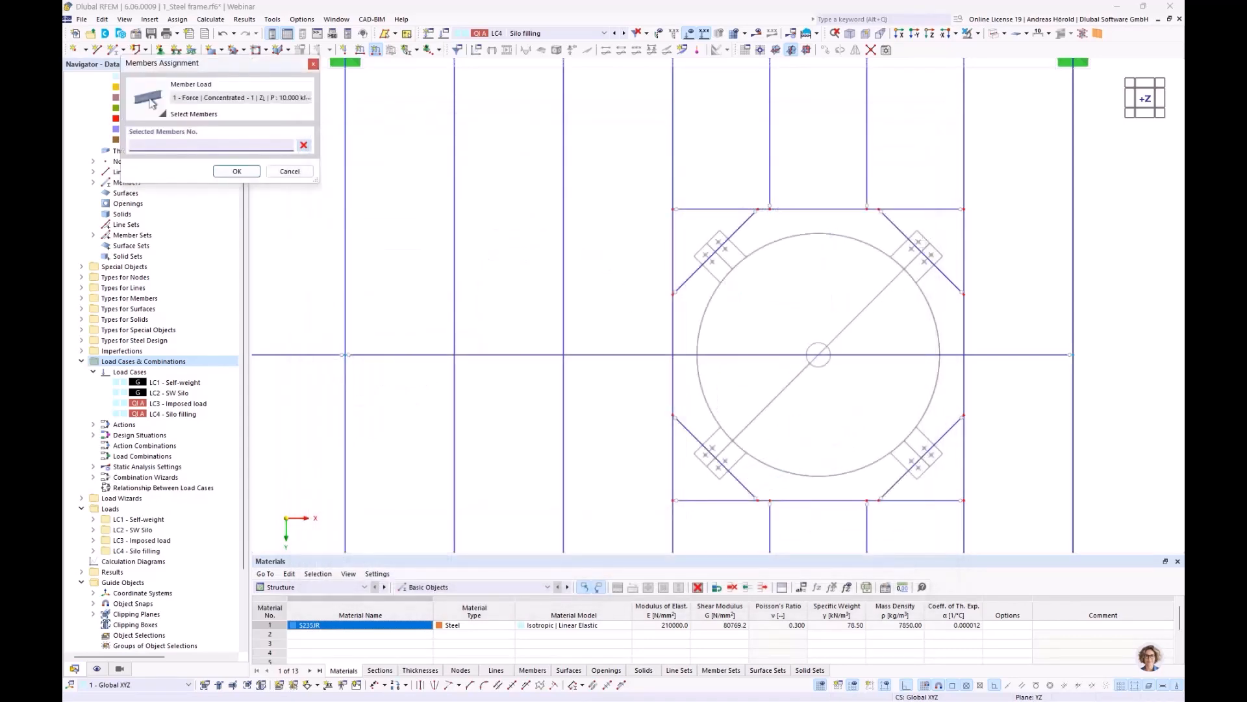
drag(933, 235, 690, 278)
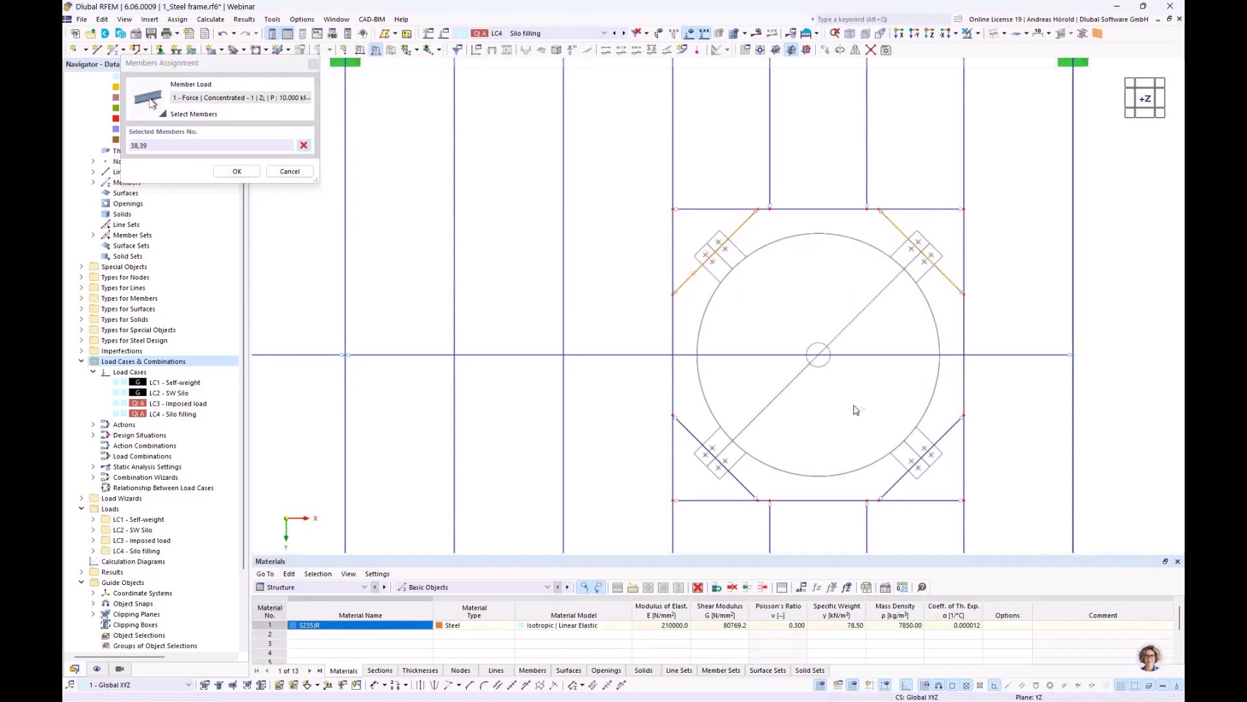
drag(936, 455, 715, 484)
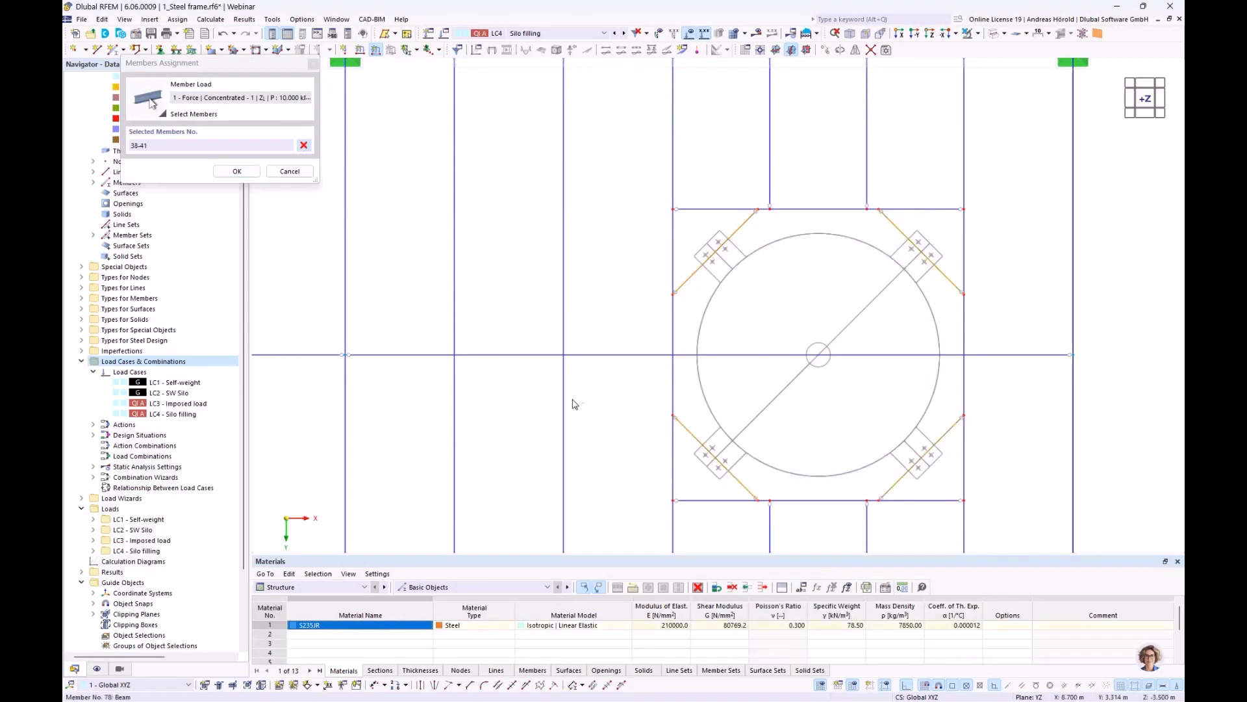
click(238, 171)
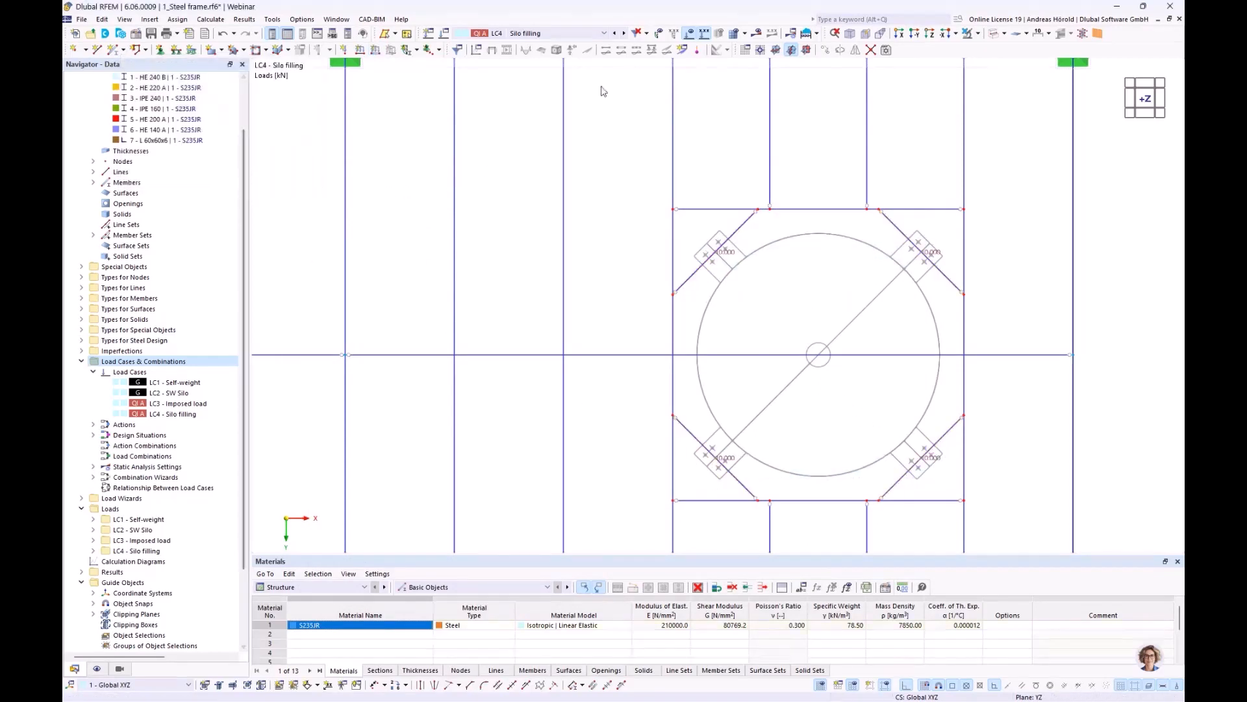
Step: Create load case LC5 named "Snow" with the action category Snow/ice loads - H <= 1000 m
scroll(653, 159, down, 3)
scroll(658, 247, down, 1)
ctrl+middle_drag(658, 247, 696, 308)
scroll(696, 308, up, 2)
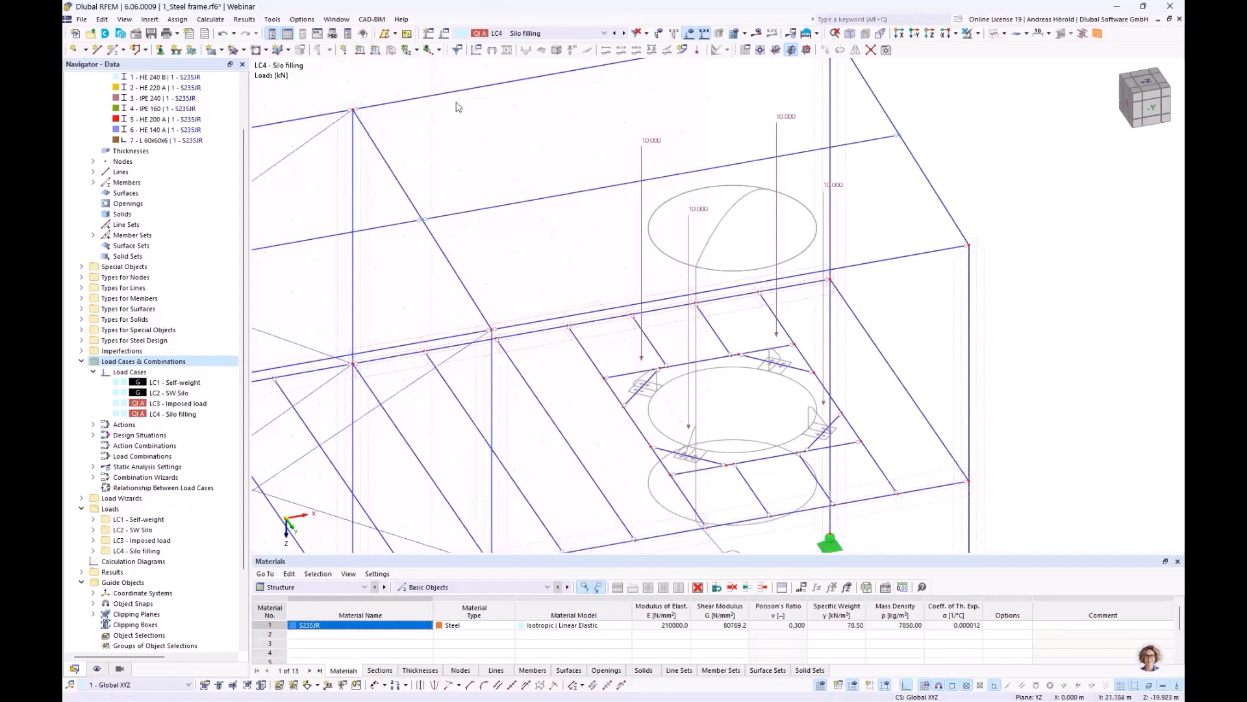
click(428, 33)
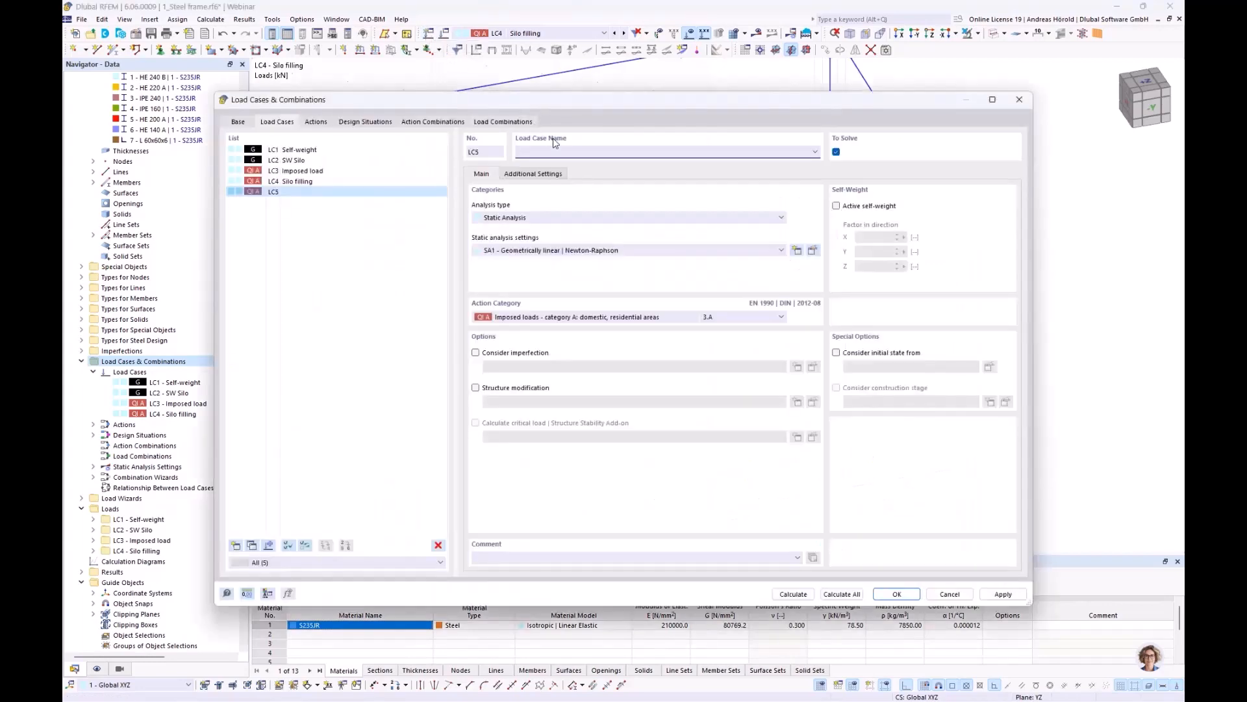
click(555, 317)
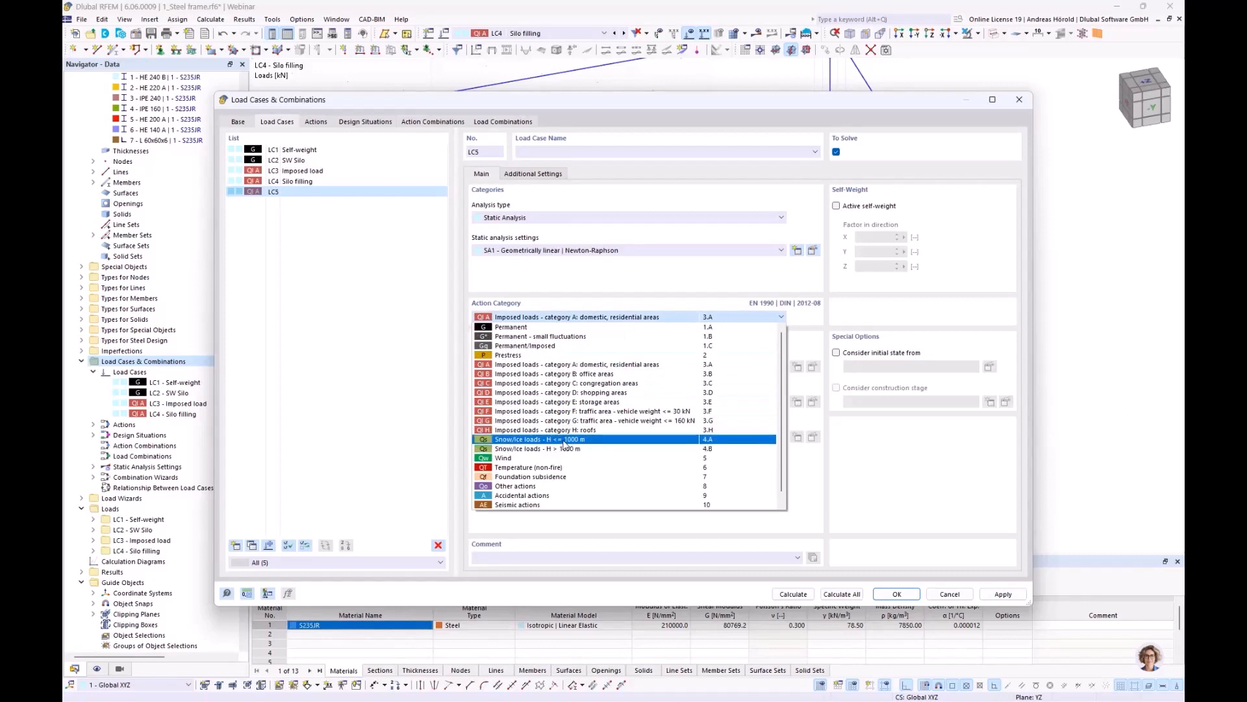
click(564, 441)
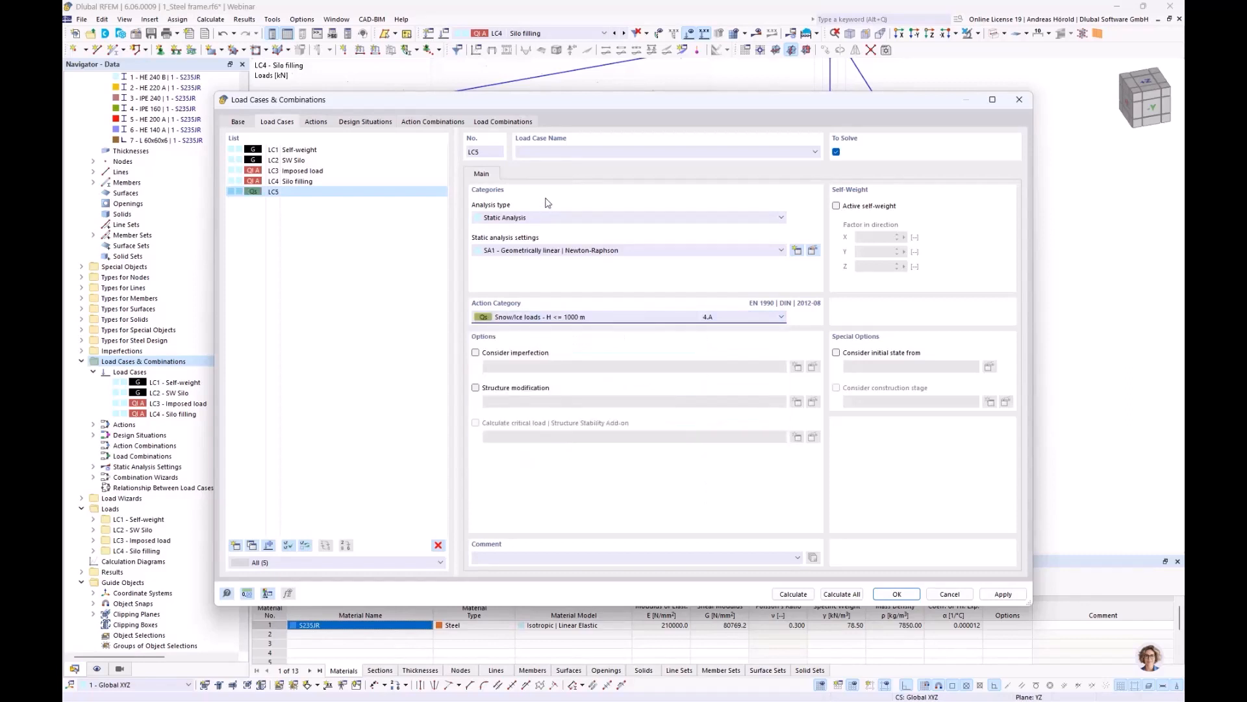
click(557, 150)
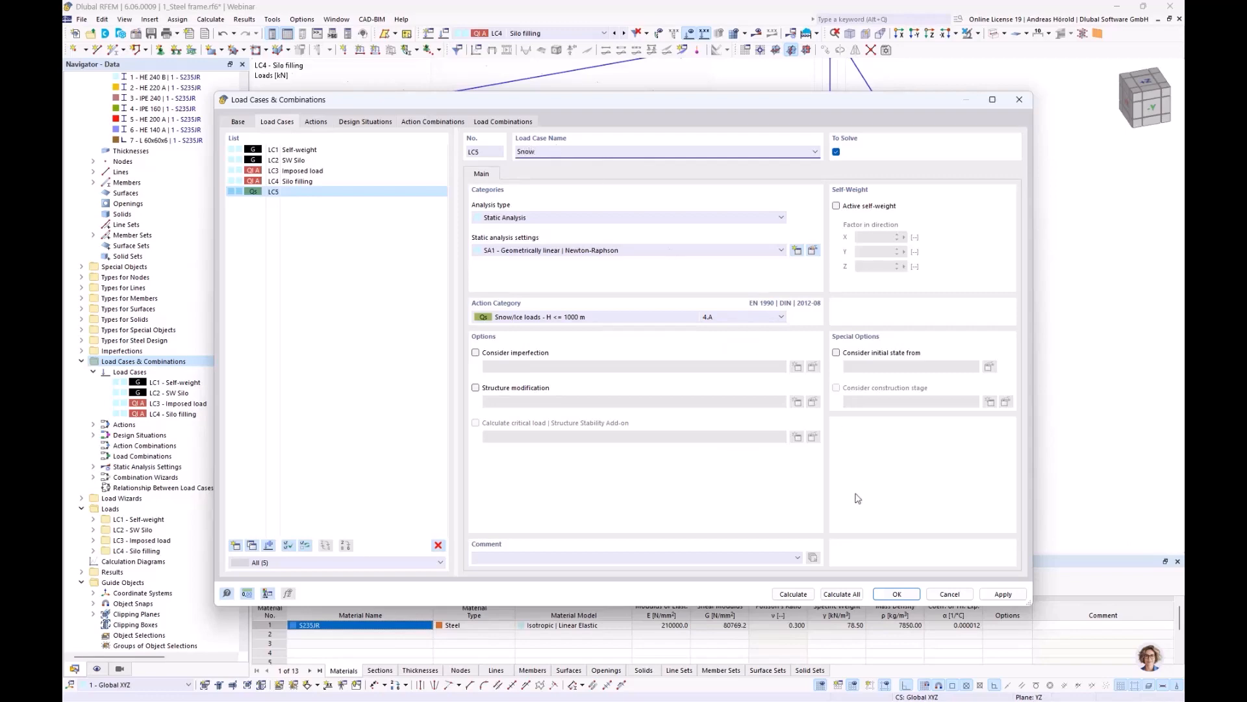
click(891, 593)
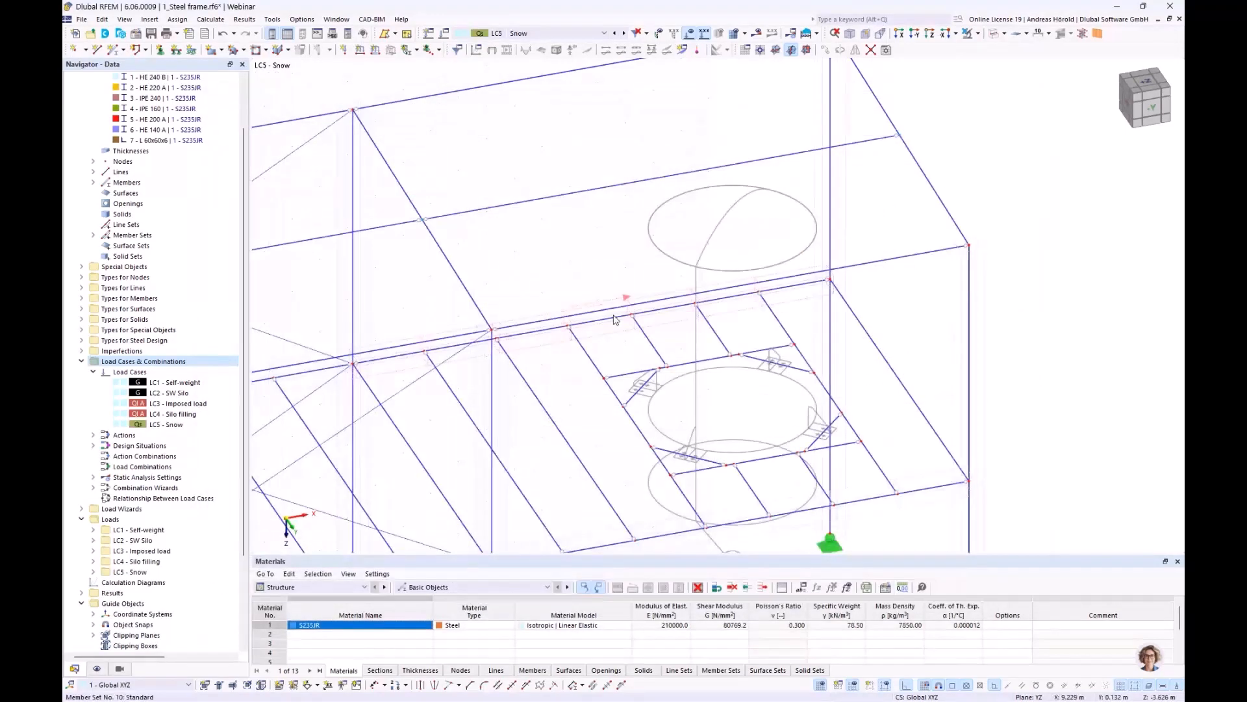
Step: Start a new Snow Load Wizard for LC5 with the roof type Flat/Monopitch
scroll(616, 320, down, 2)
ctrl+middle_drag(613, 353, 777, 354)
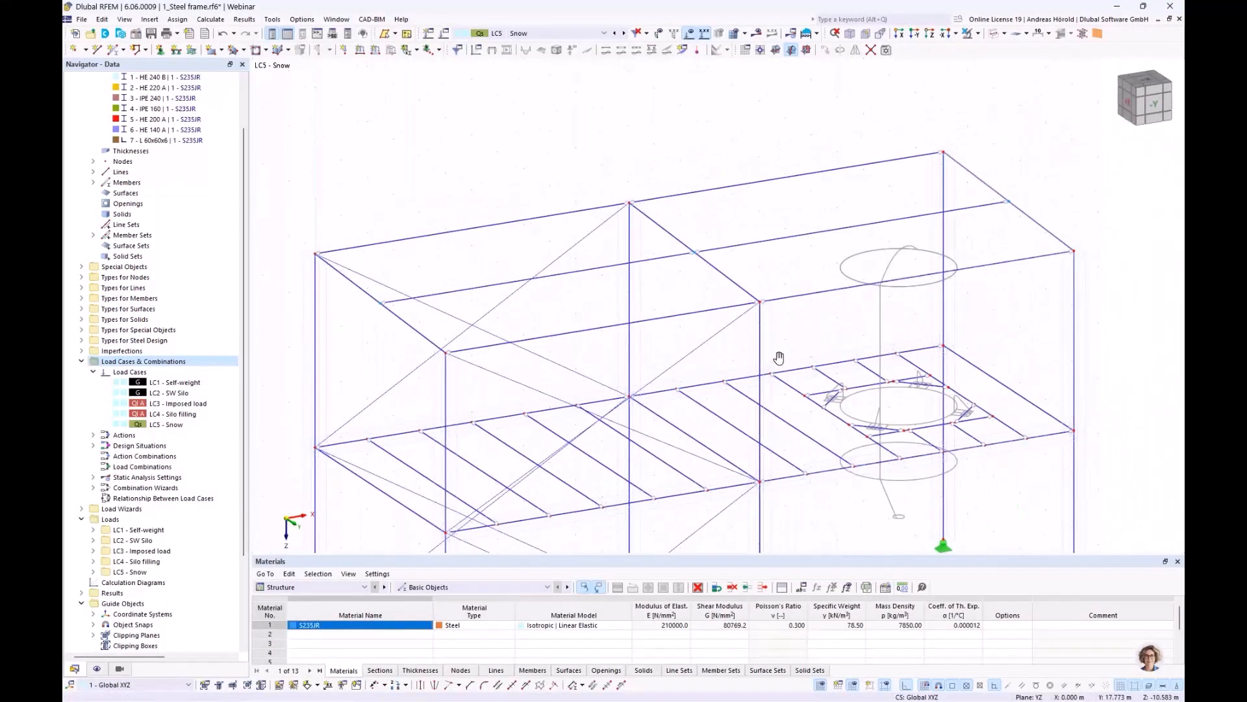
click(150, 20)
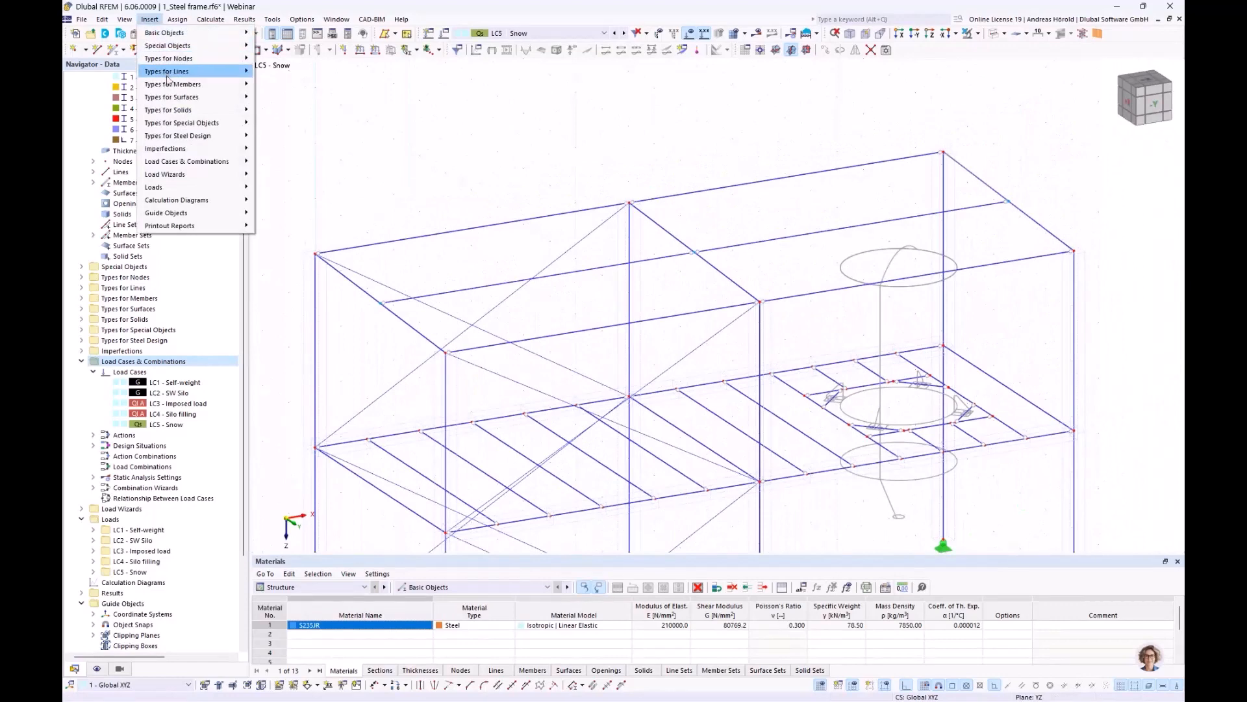
mouse_move(197, 174)
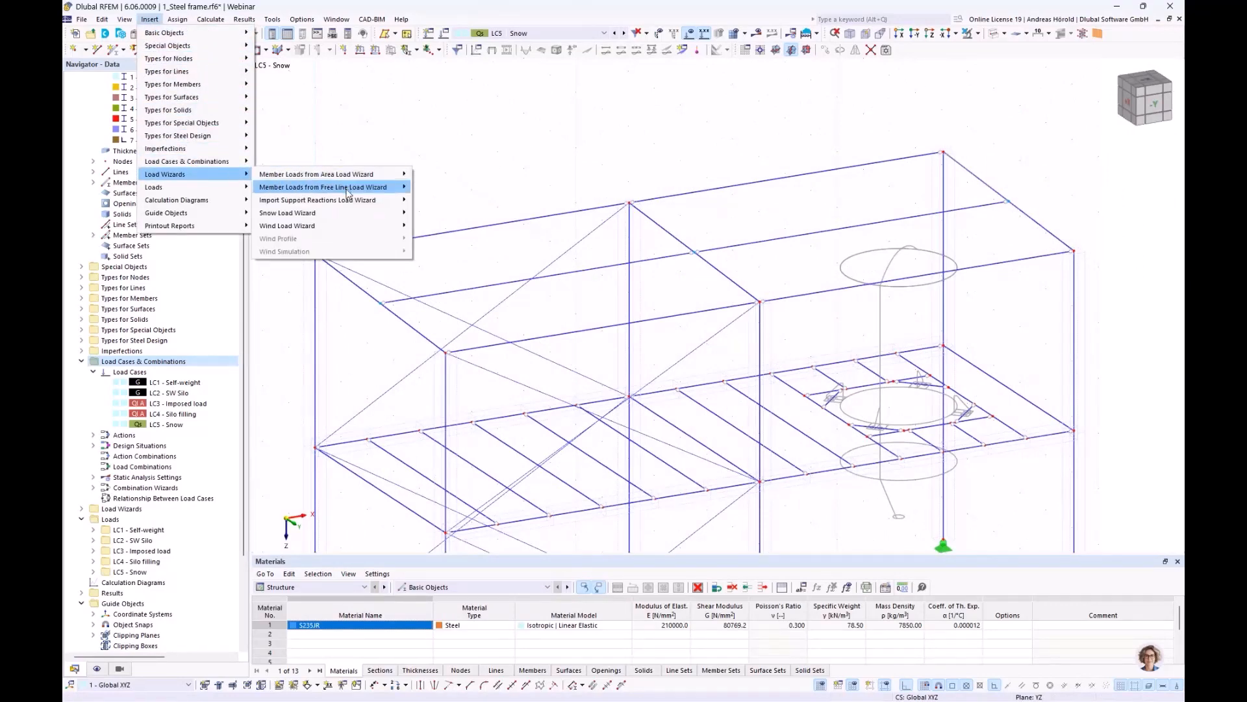
mouse_move(349, 218)
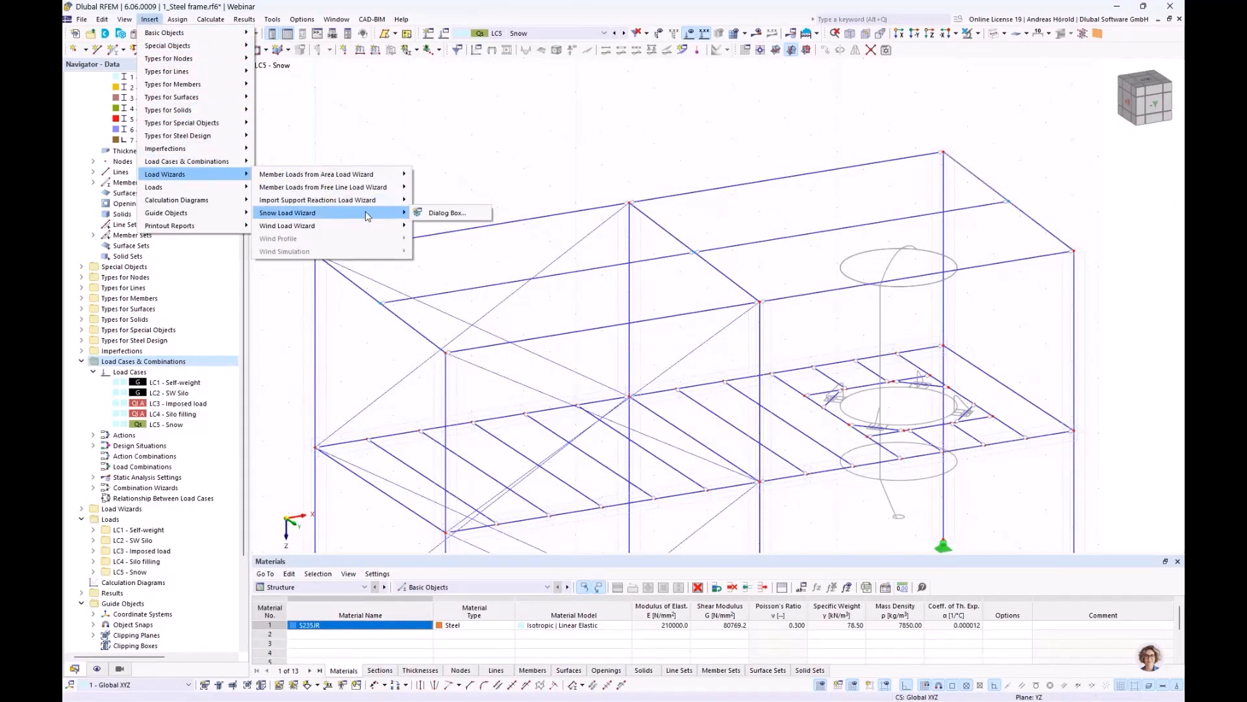
click(447, 214)
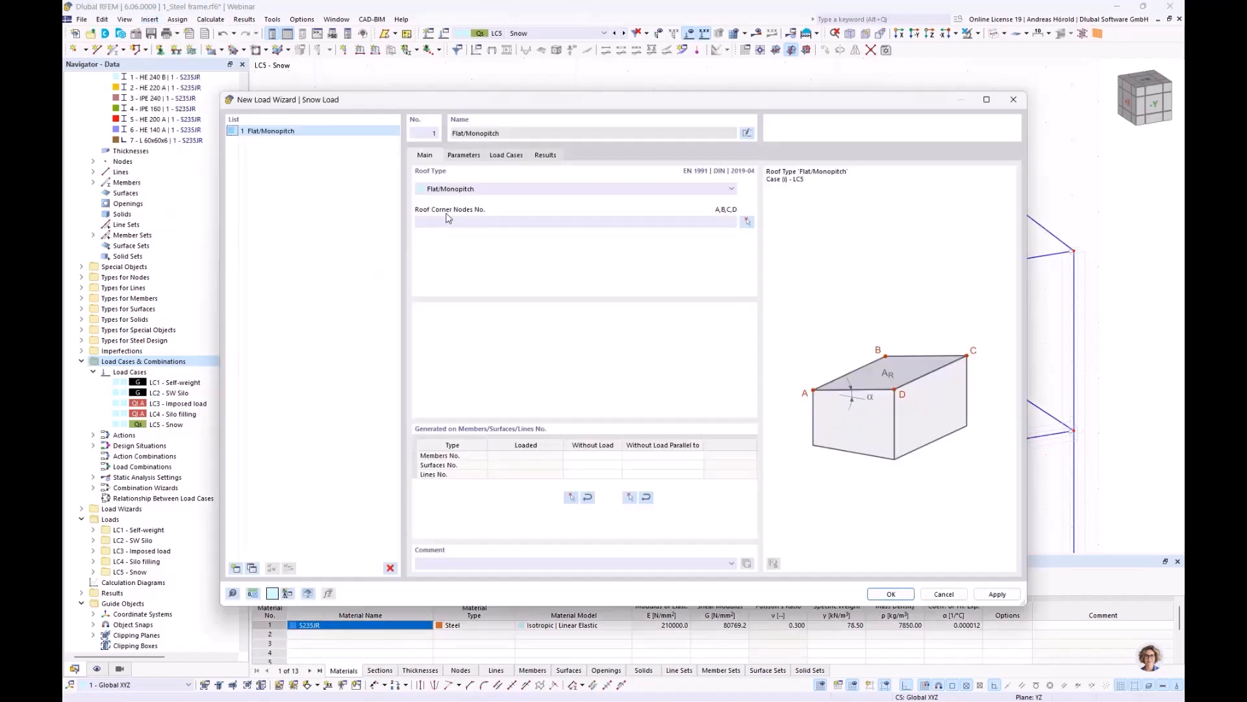
click(488, 190)
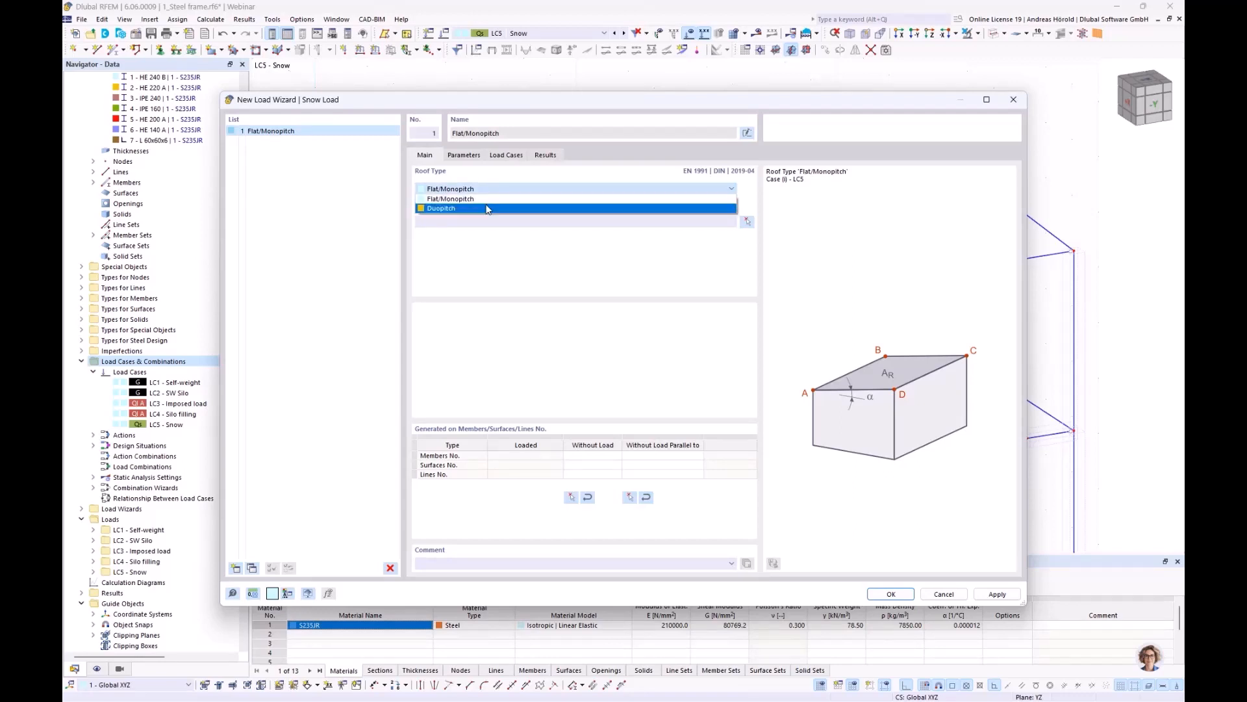
click(489, 200)
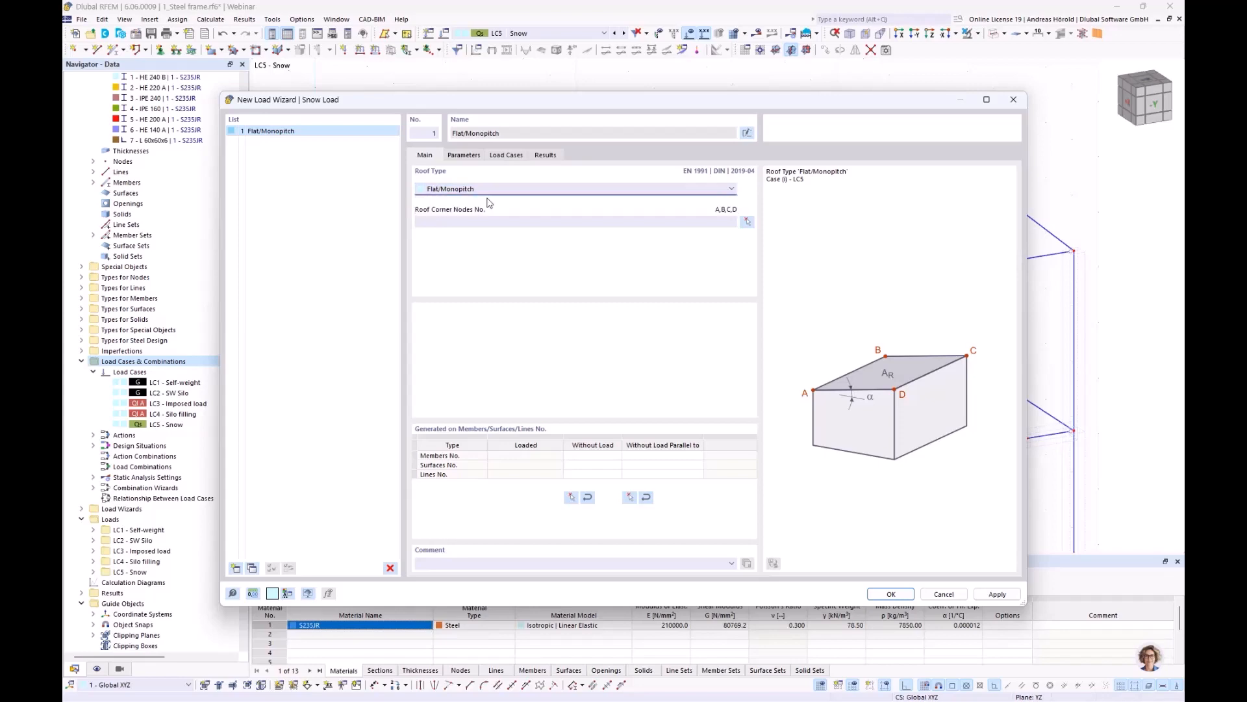
Step: Assign the four outer roof corner nodes 14, 2, 4 and 16, in that order, as the snow load's roof corners
click(747, 223)
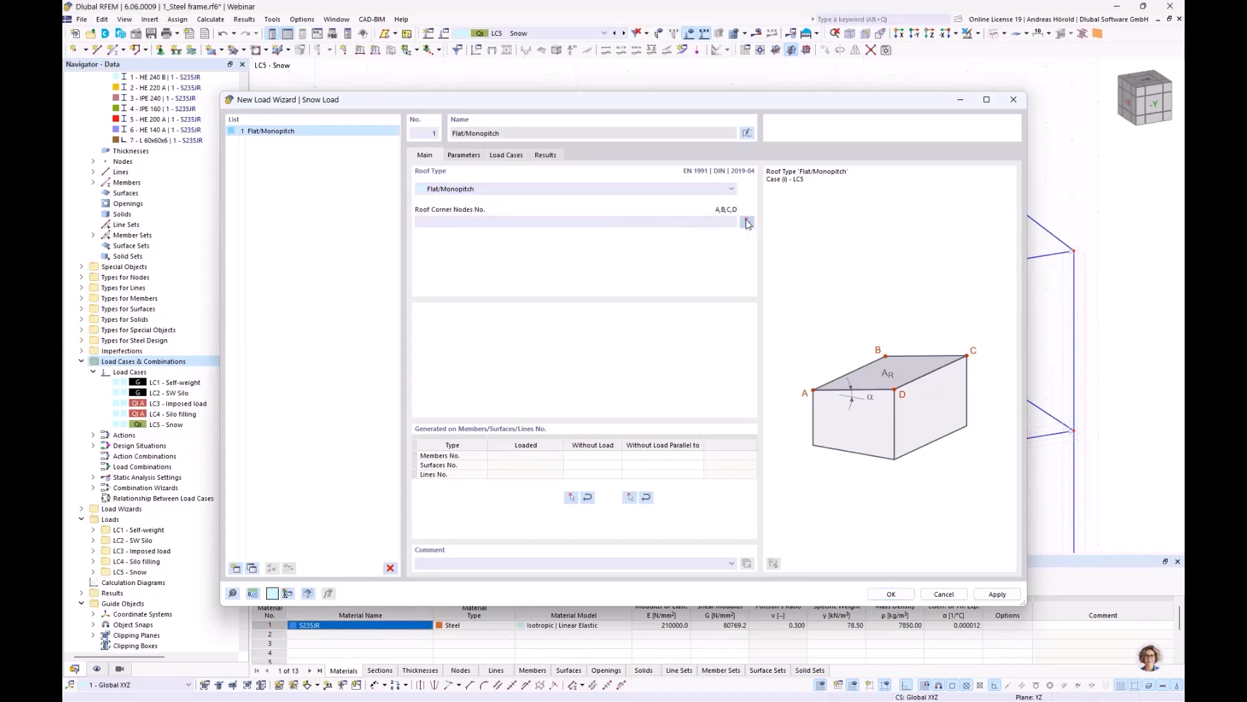
click(1074, 250)
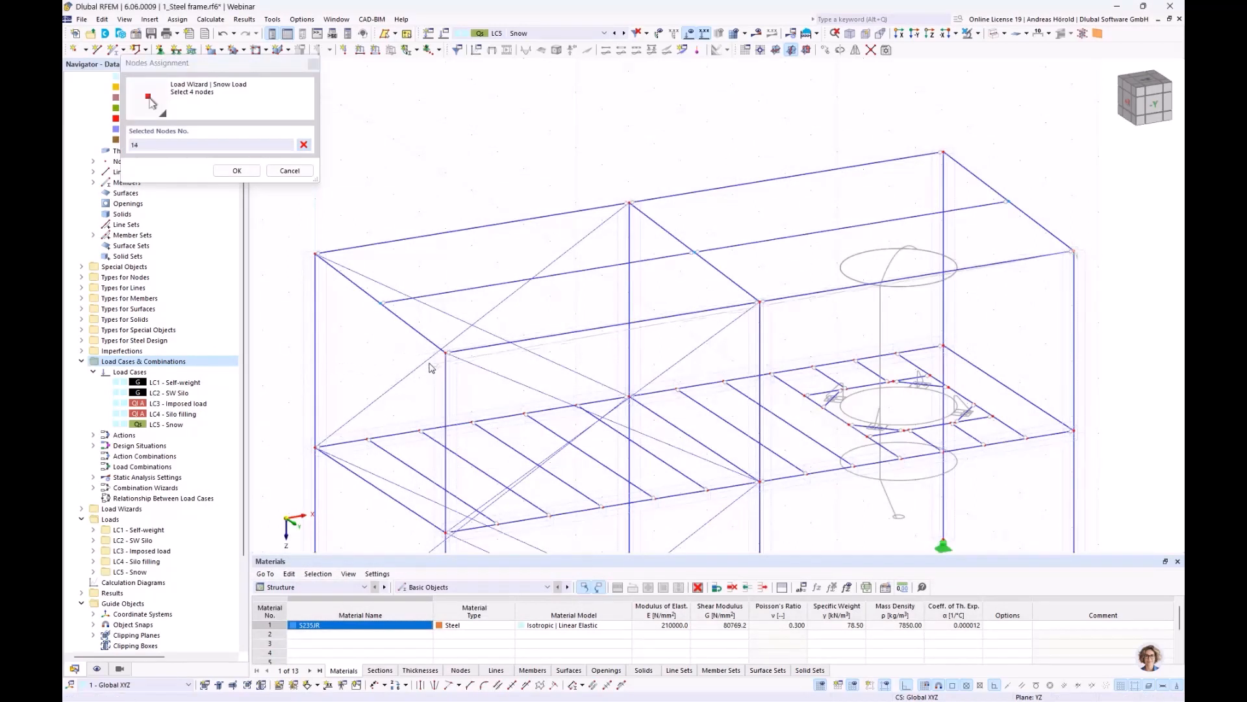
click(446, 351)
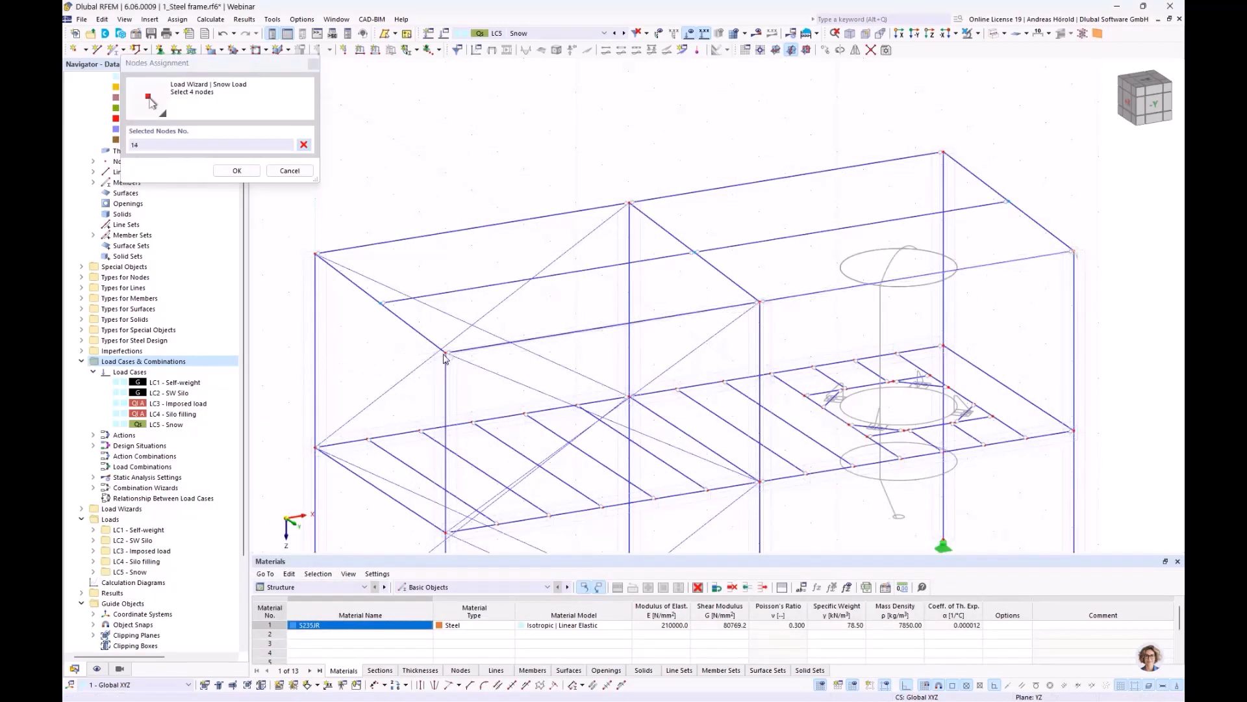
click(316, 253)
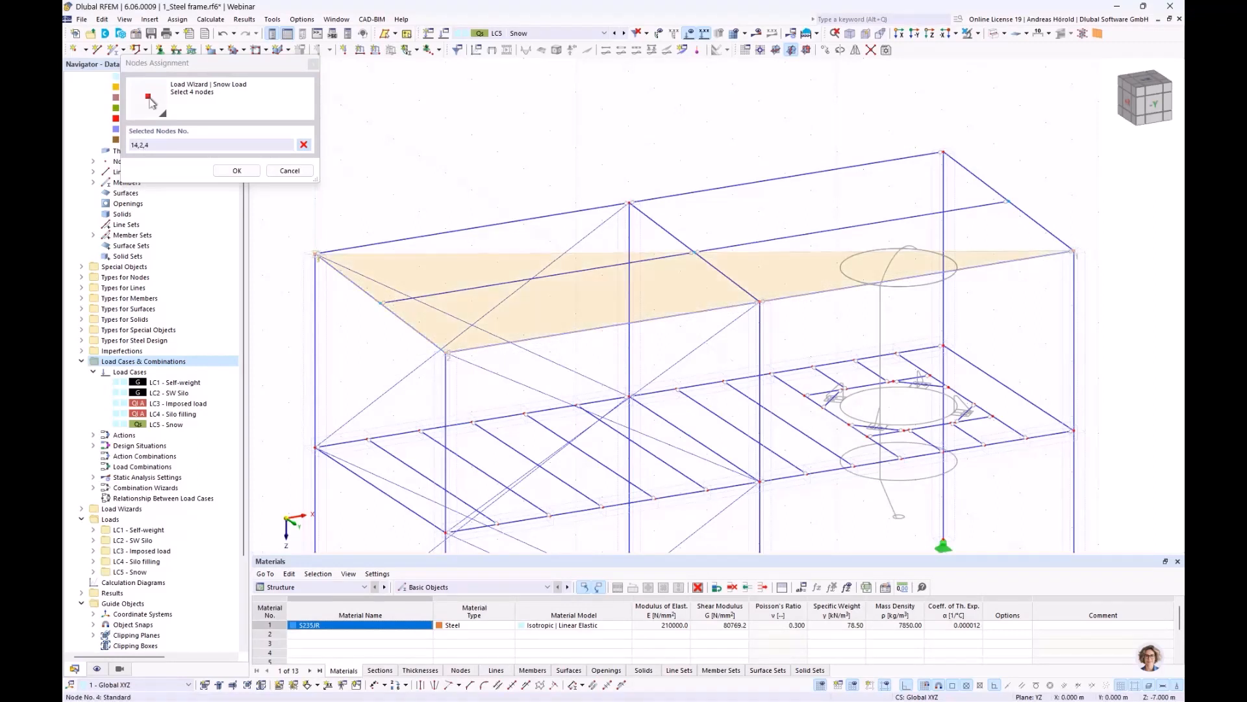
click(943, 154)
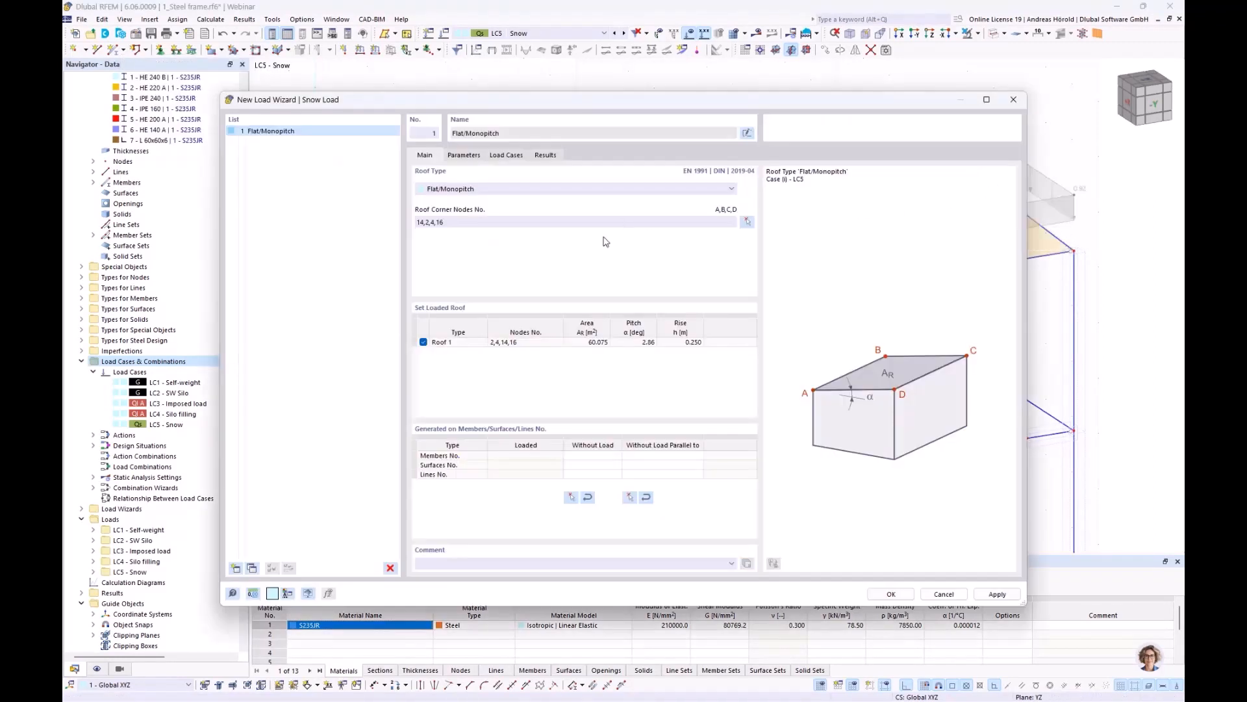
Step: Exclude members parallel to member 4, the roof edge beam at the frame's end, from receiving the generated snow load
click(651, 457)
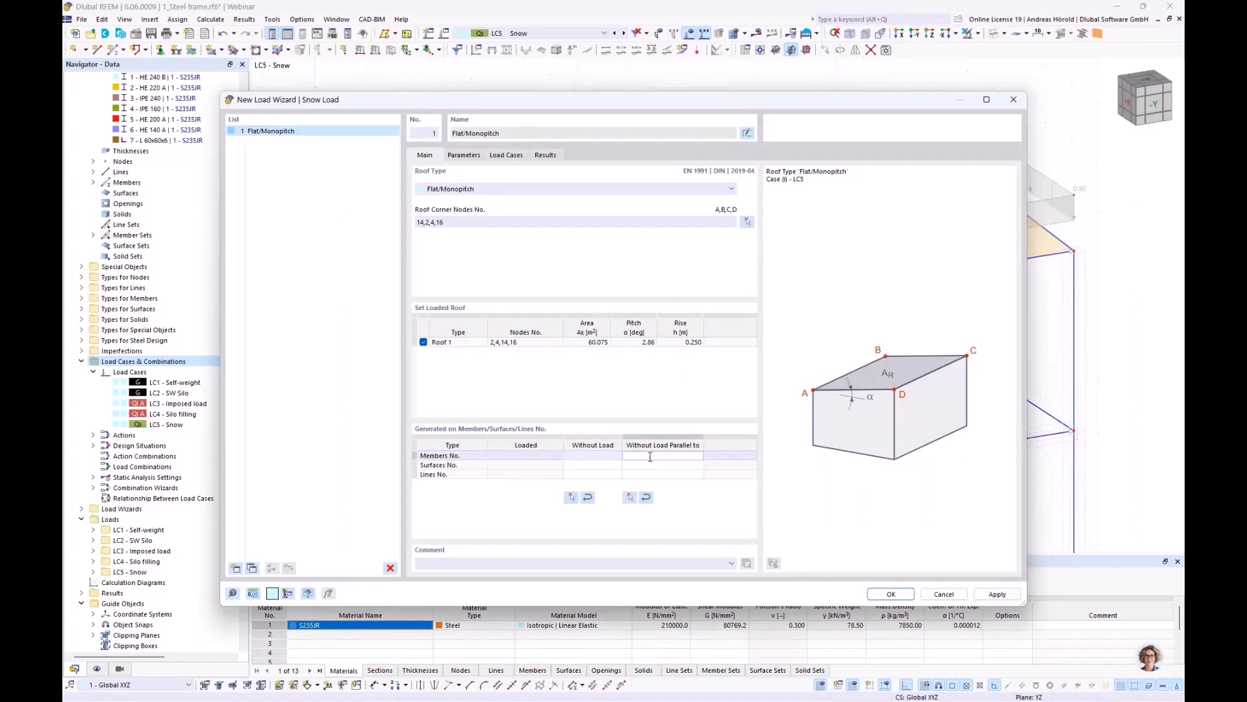
click(630, 497)
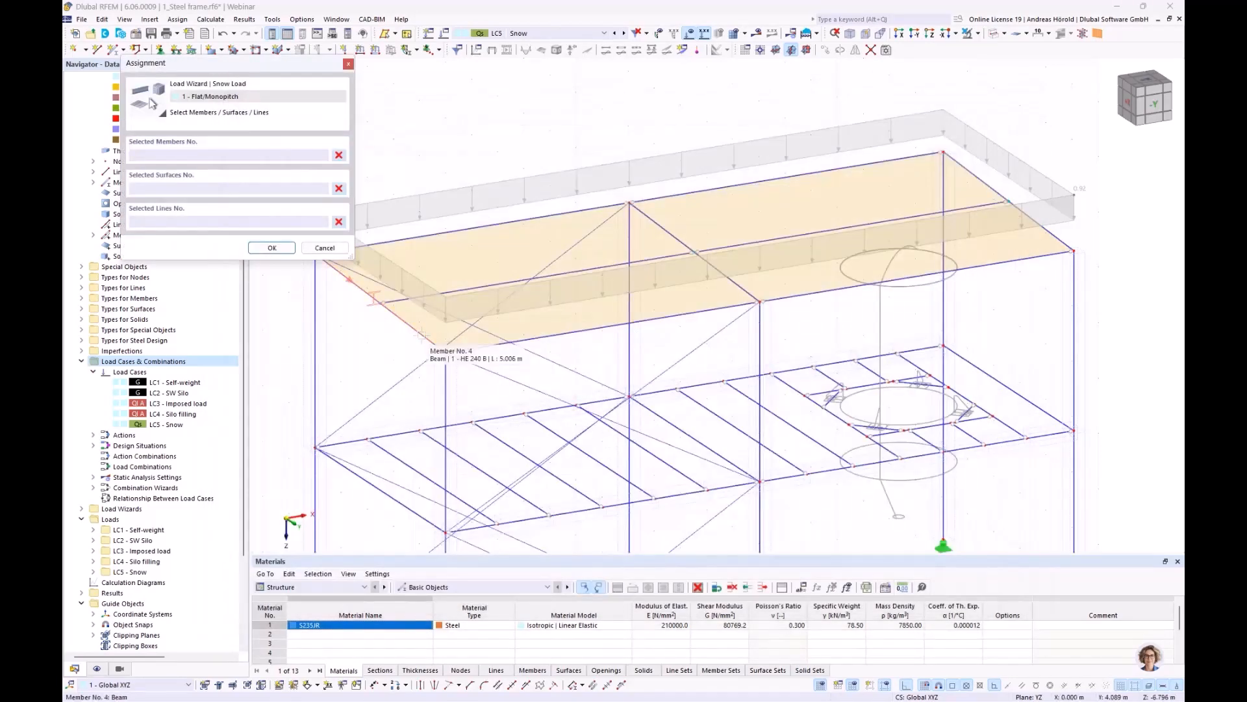
click(429, 341)
click(270, 248)
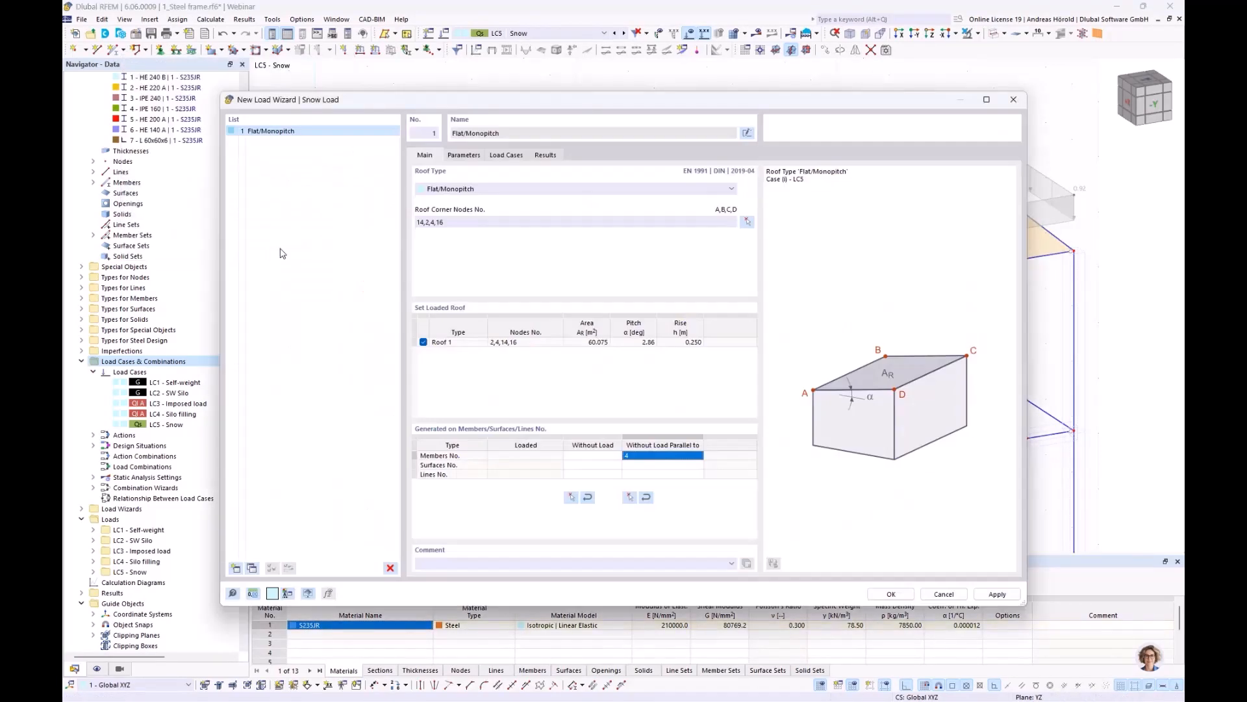
Step: Review the snow load's map parameters for Marienplatz, Munich and generate Case (i) into LC5
click(463, 156)
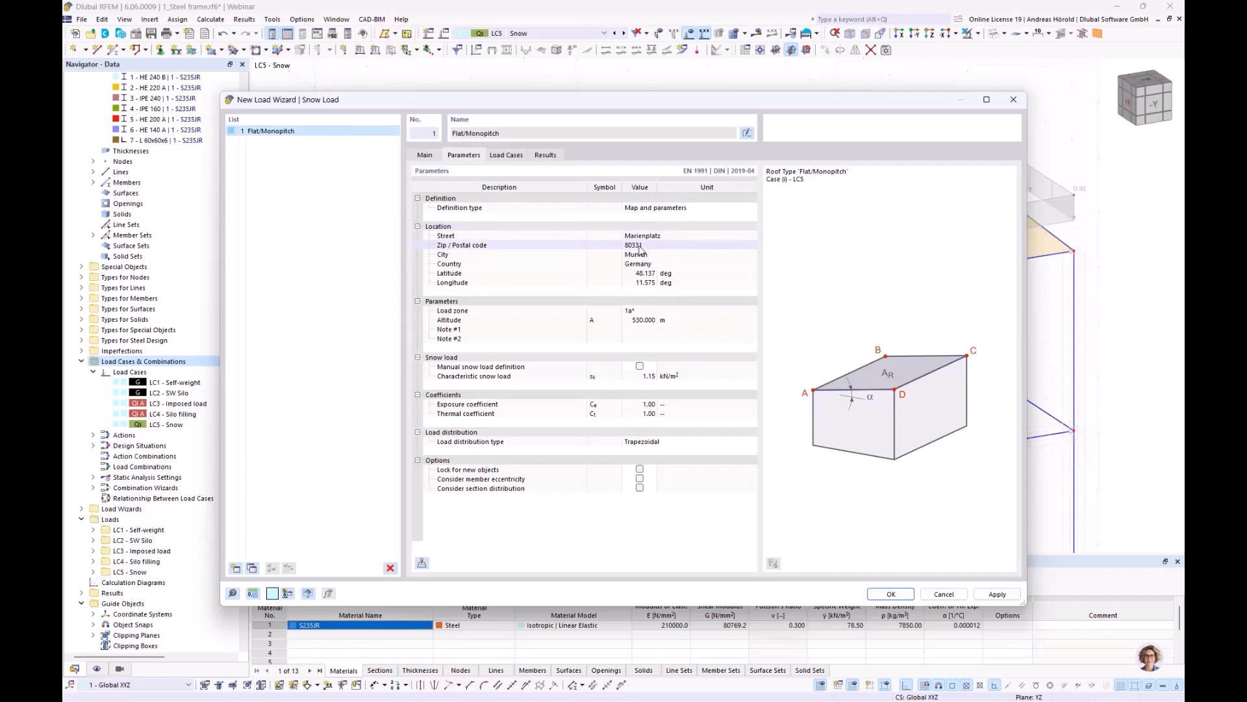
click(672, 209)
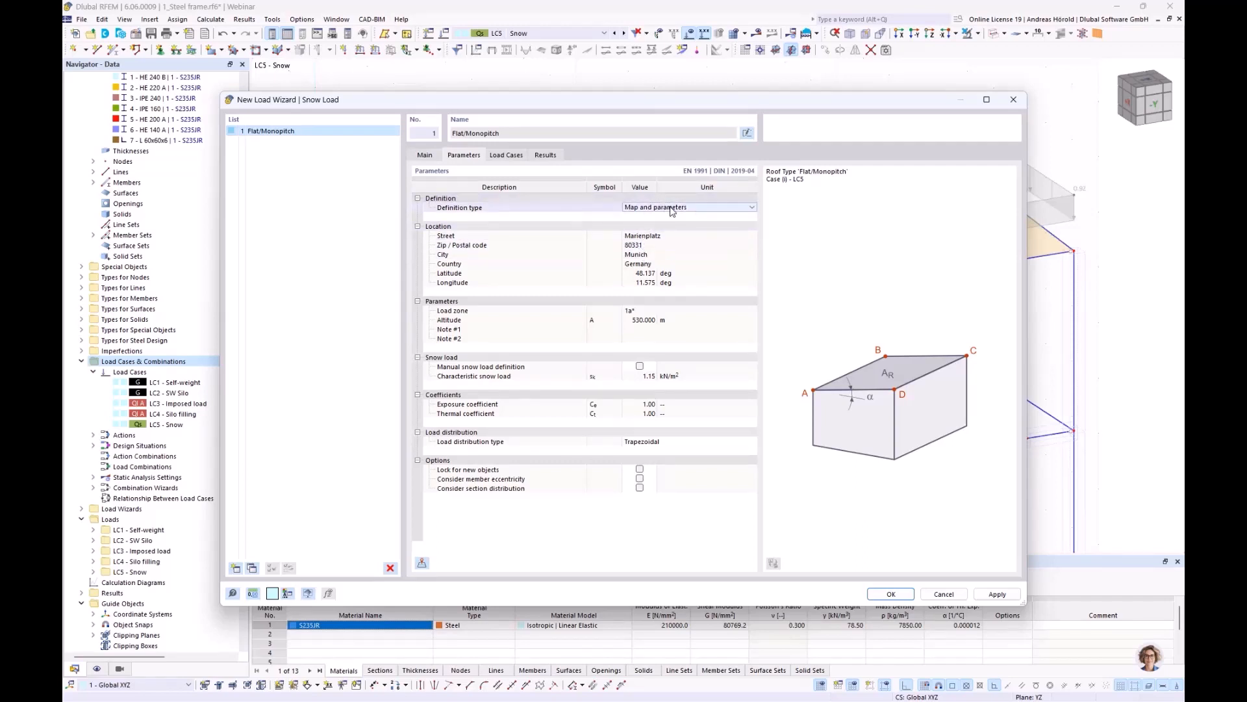
click(672, 209)
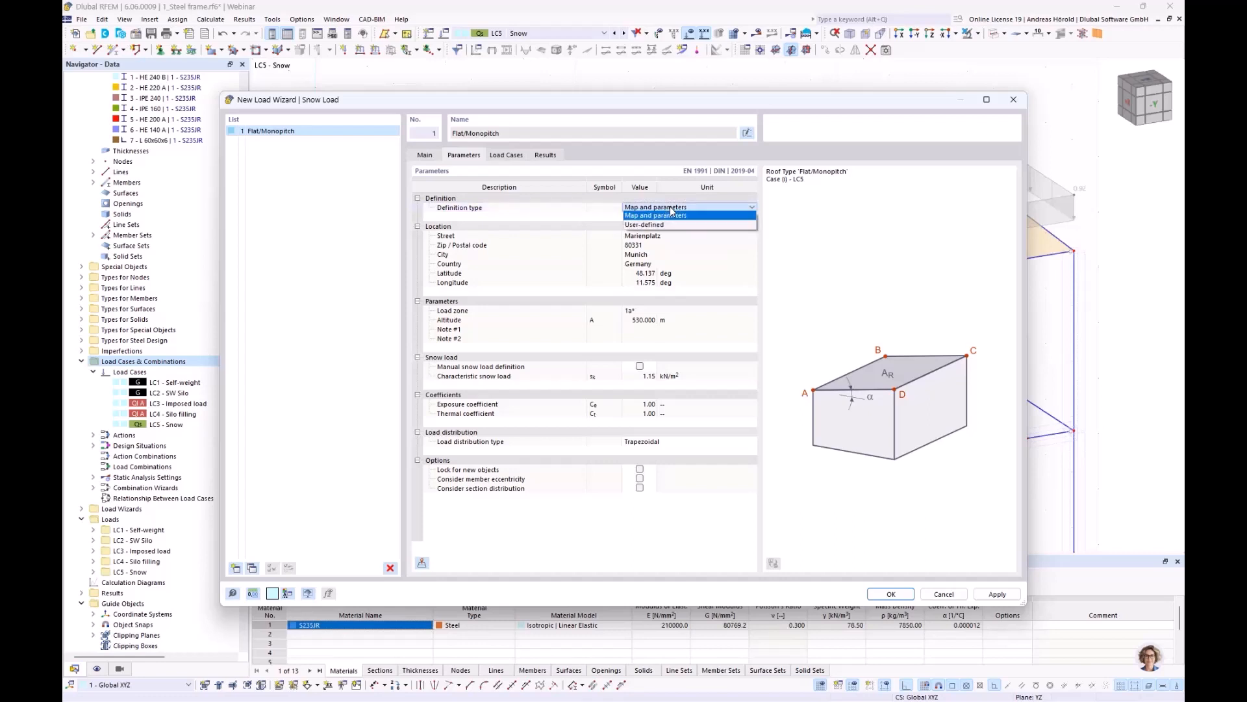
click(723, 247)
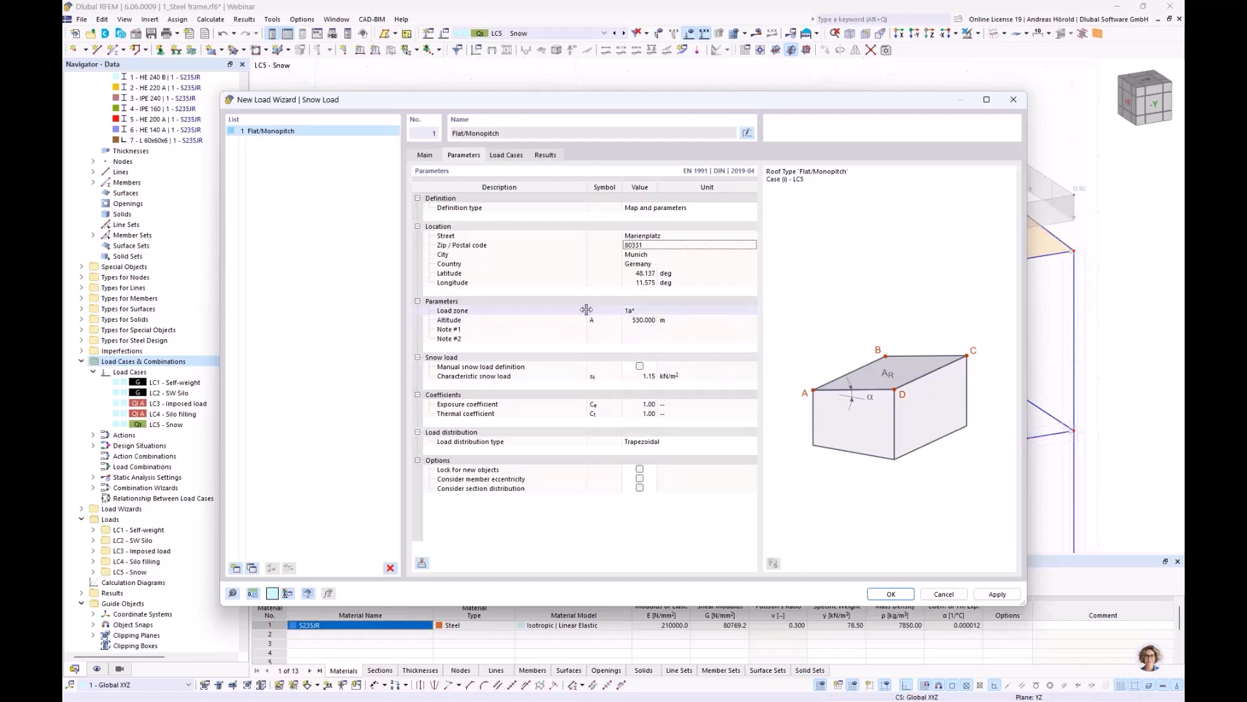
click(504, 157)
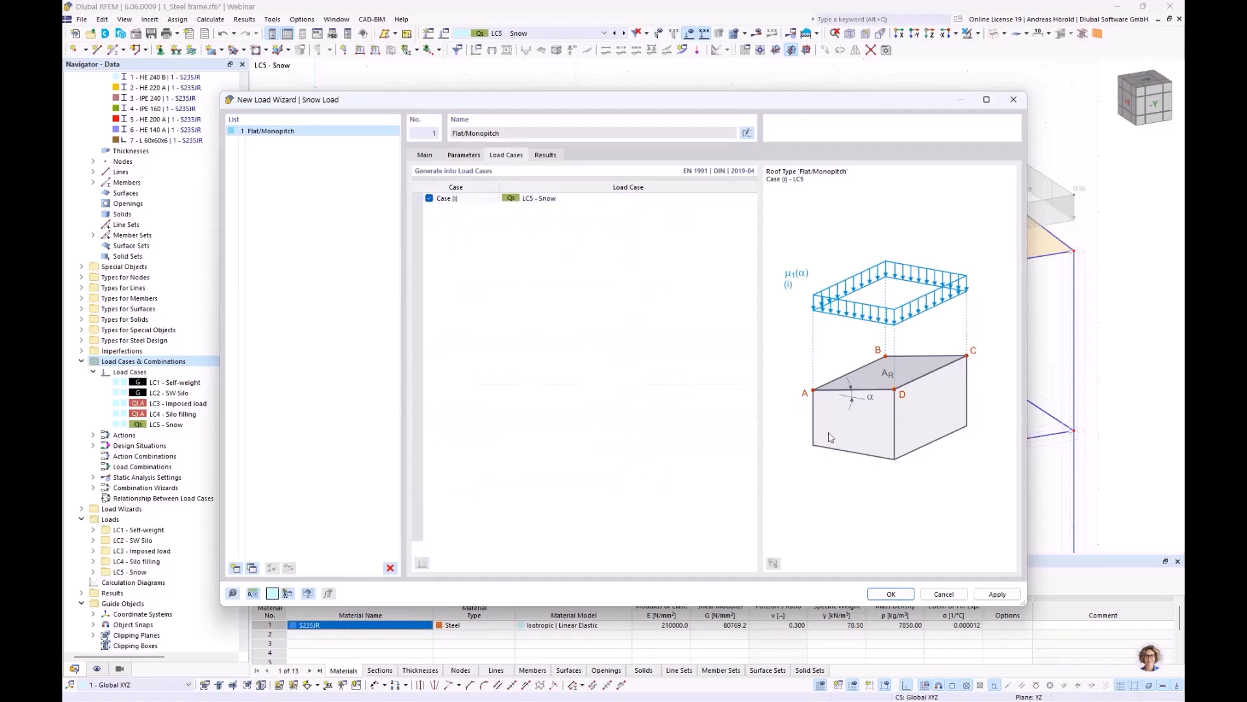
click(890, 593)
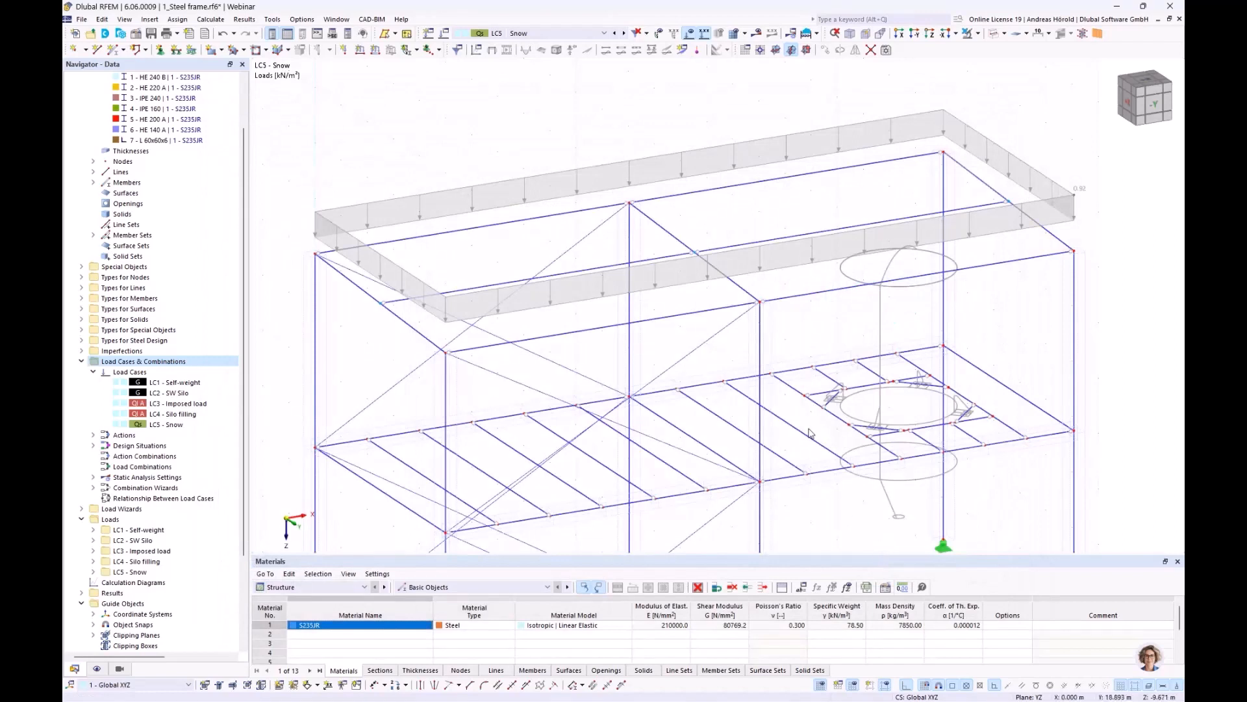
Step: Display the snow wizard's generated member loads separately to examine them, and switch back to the wizard load display
right_click(653, 163)
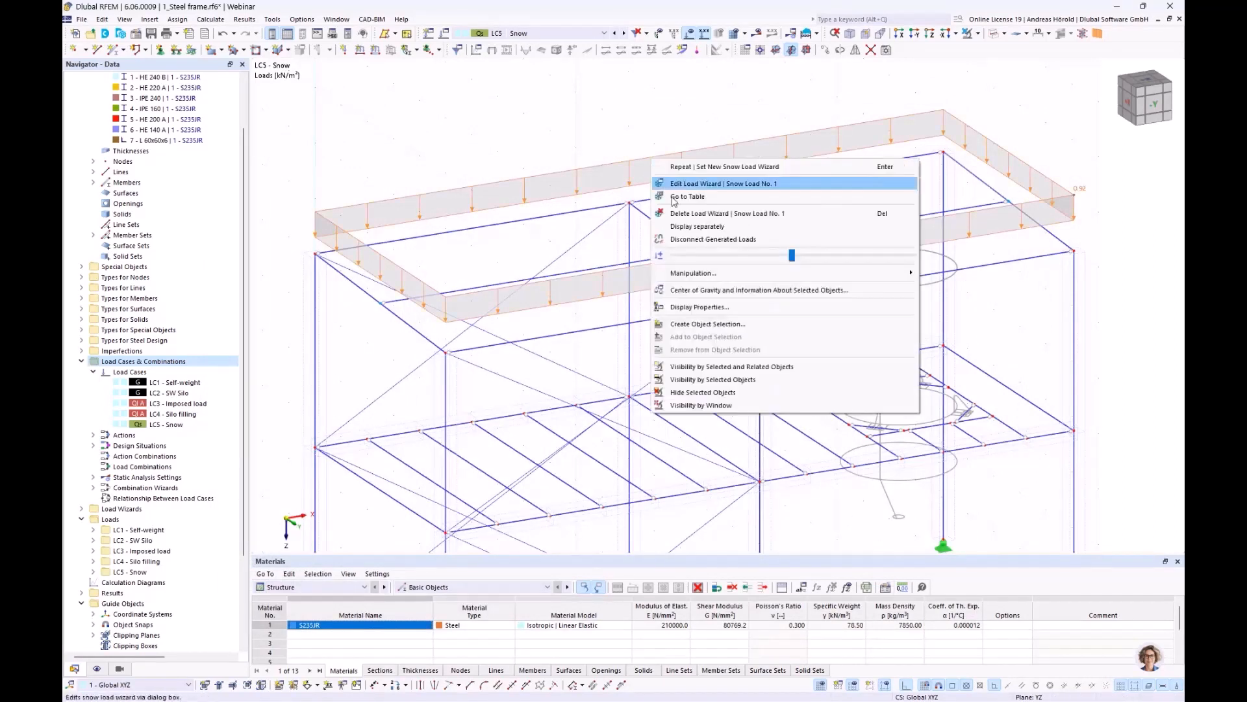
click(696, 228)
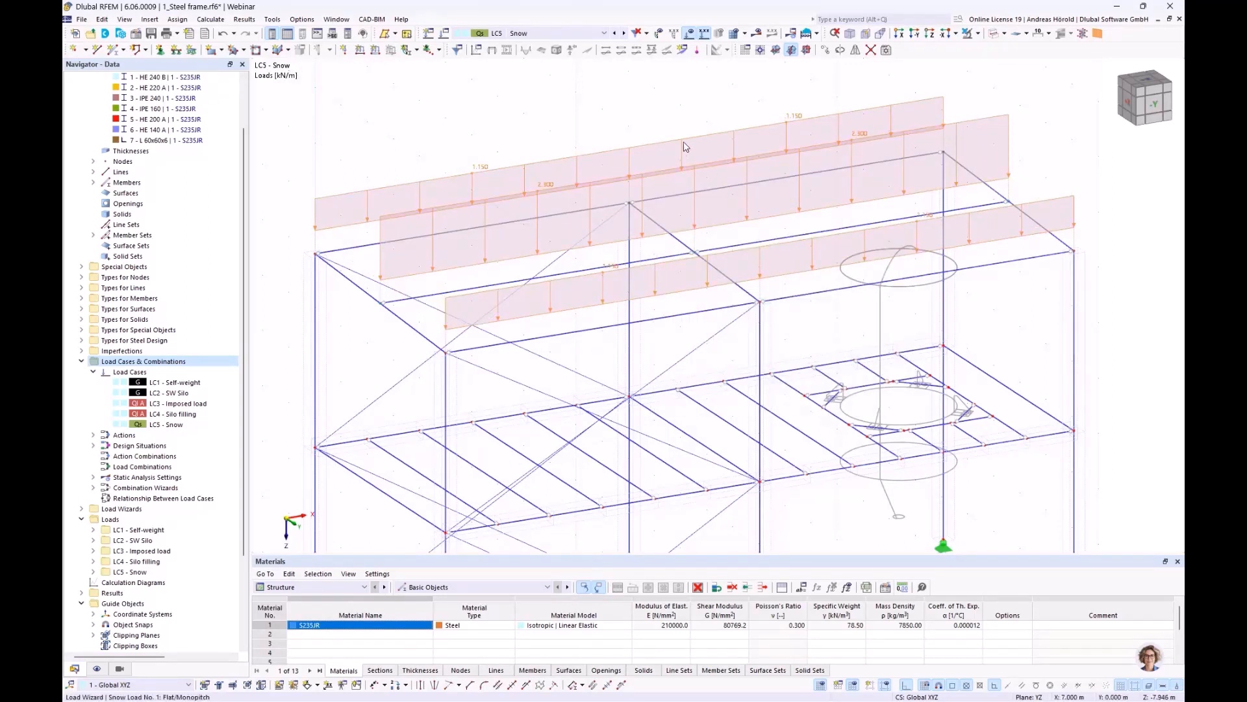
right_click(683, 147)
click(715, 197)
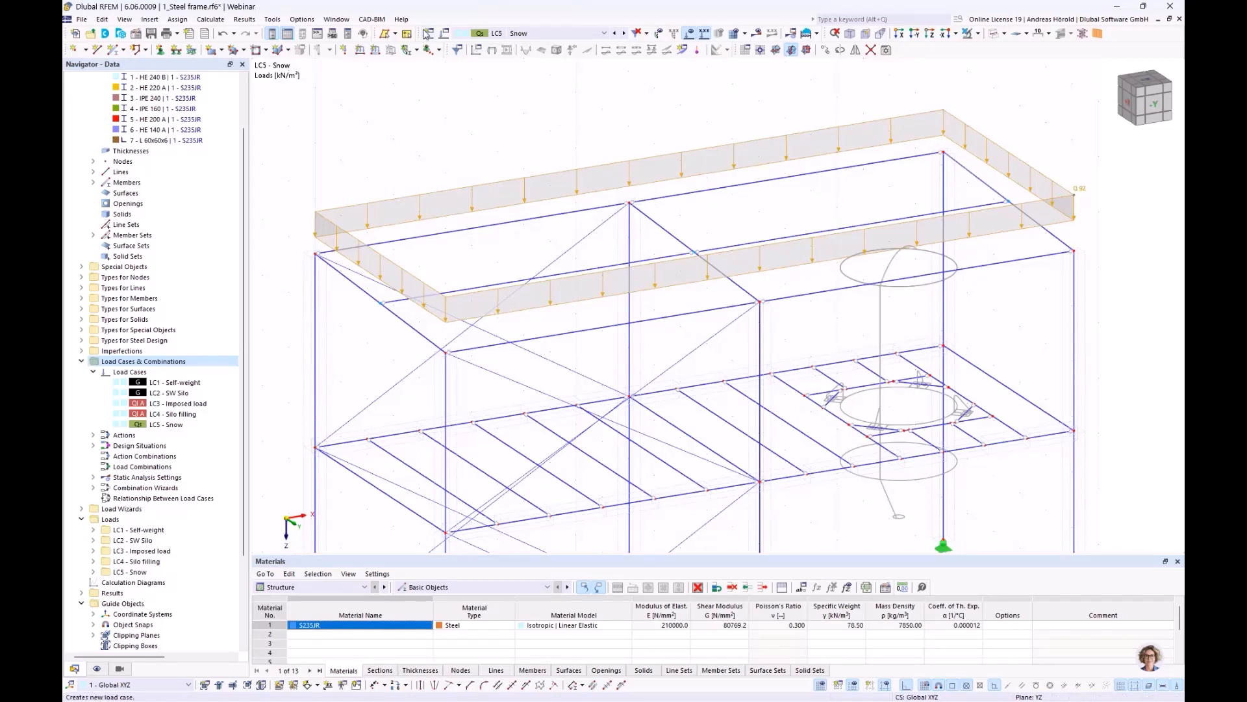
Step: Create load case LC6 named "Wx+" with the action category Wind
click(428, 35)
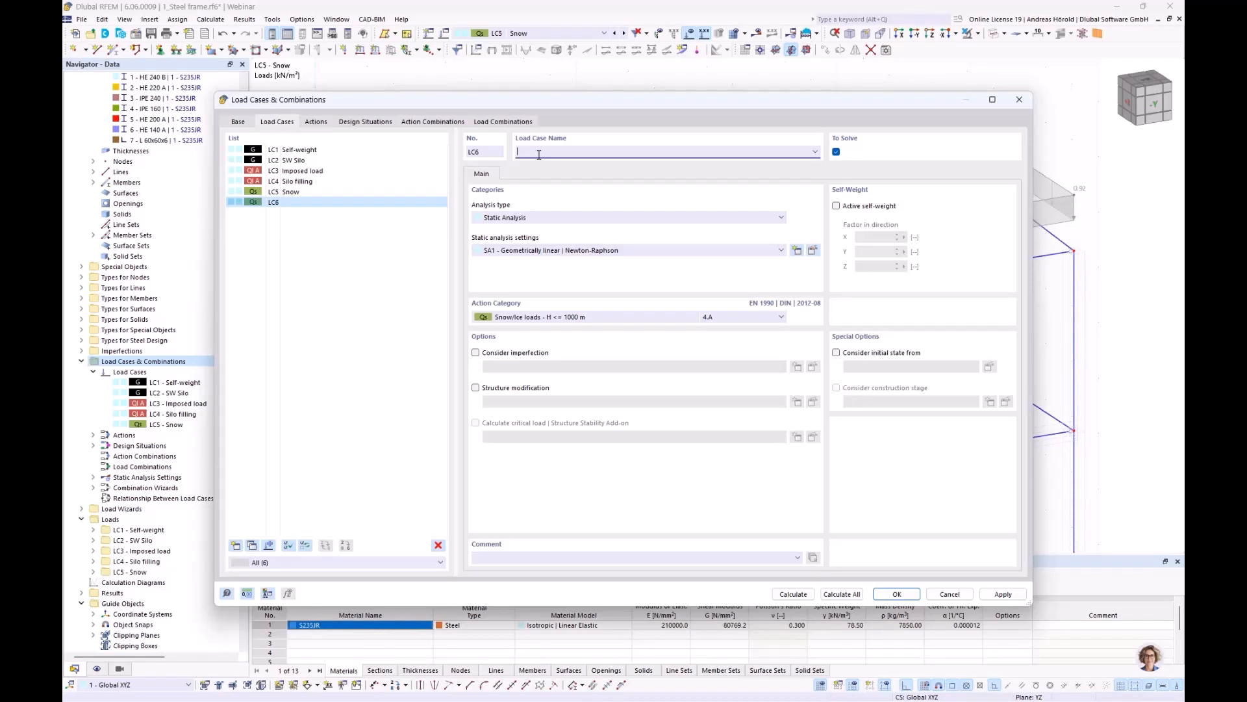
click(550, 317)
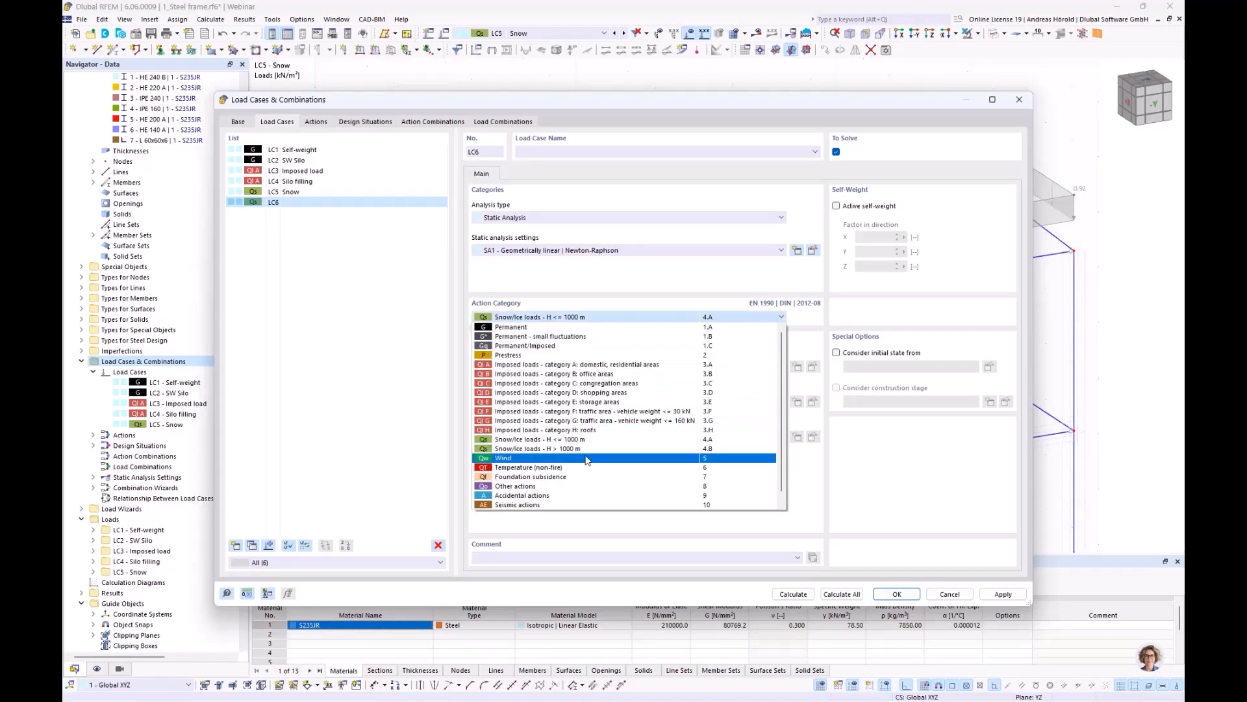
click(587, 459)
click(554, 152)
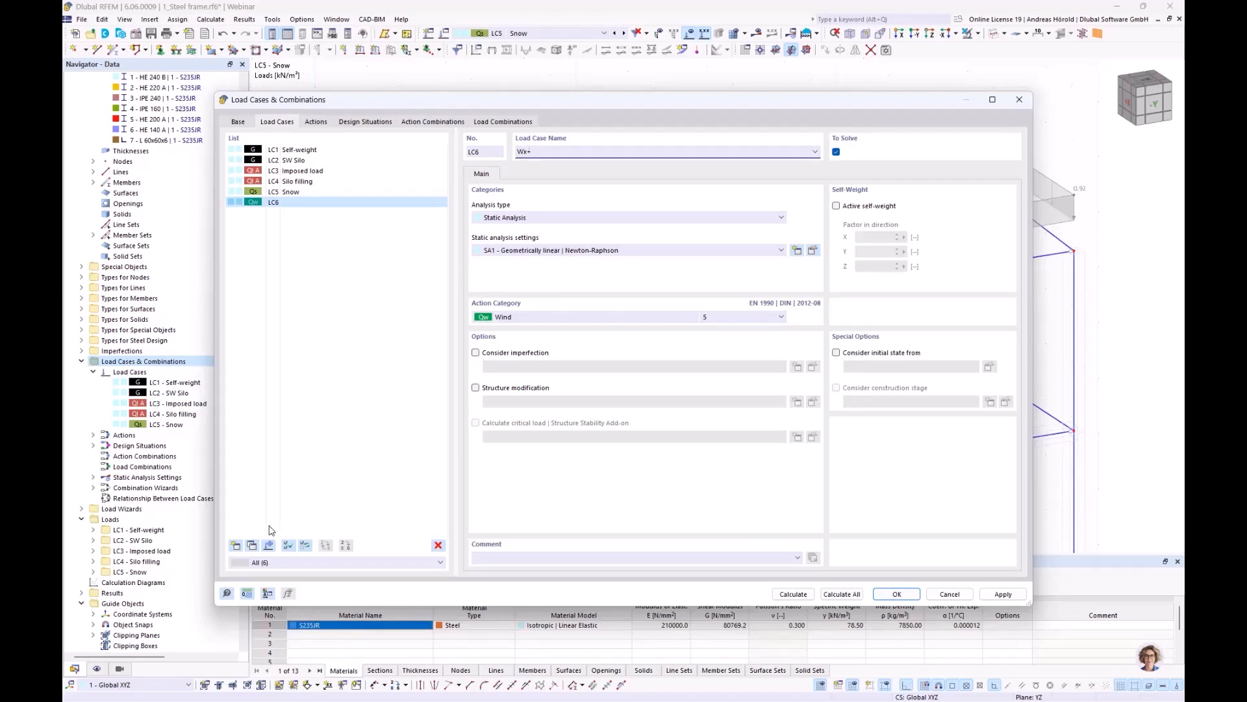
Step: Copy the wind load case to create LC7, LC8 and LC9, and name them "Wx-", "Wy+" and "Wy-"
click(253, 546)
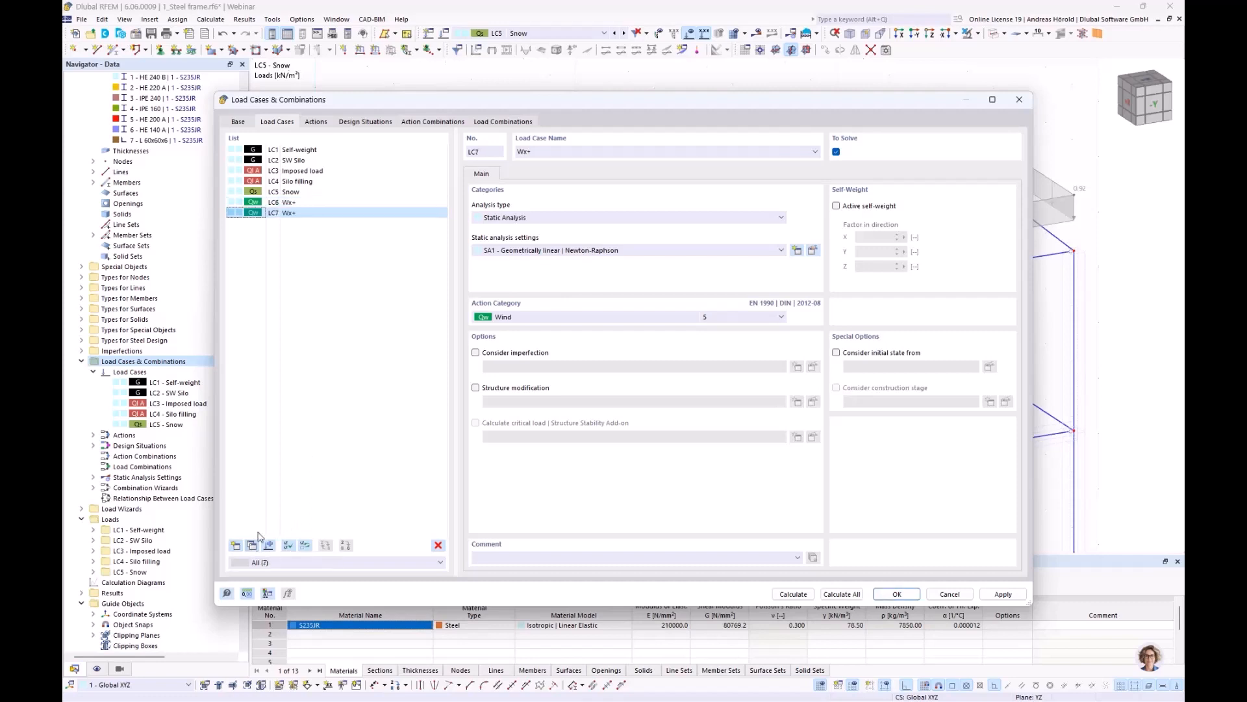
drag(527, 150, 545, 148)
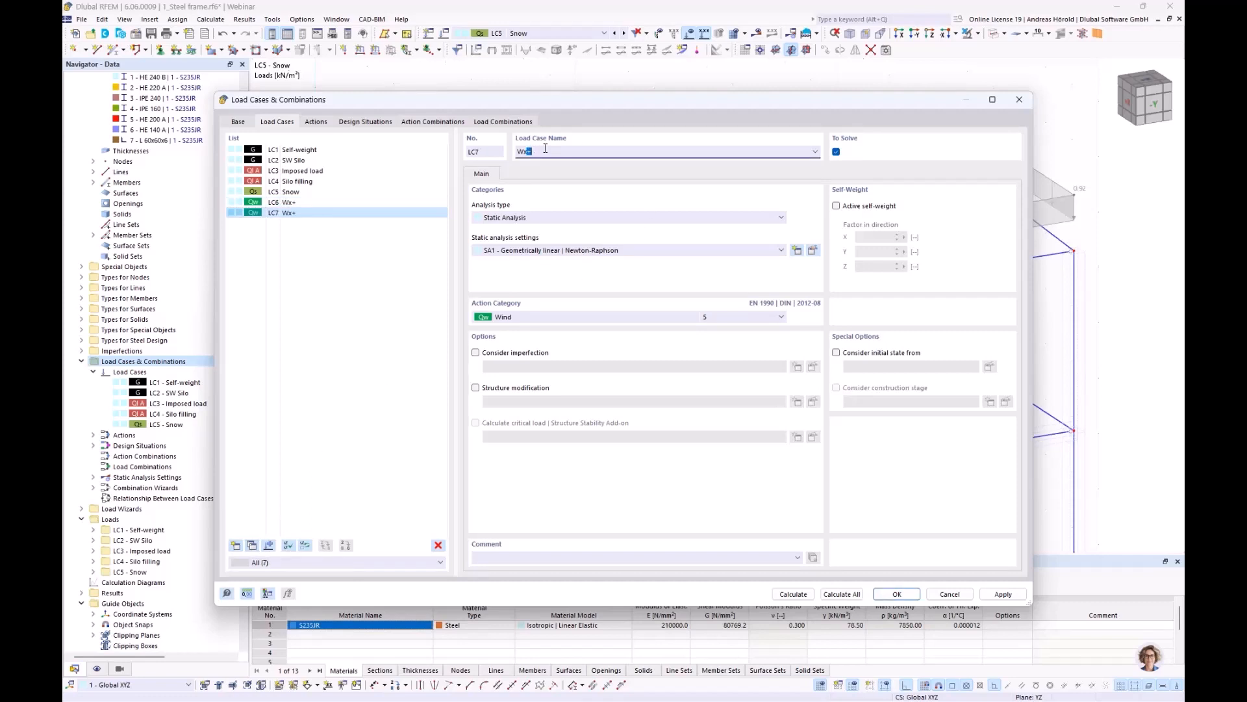
click(252, 546)
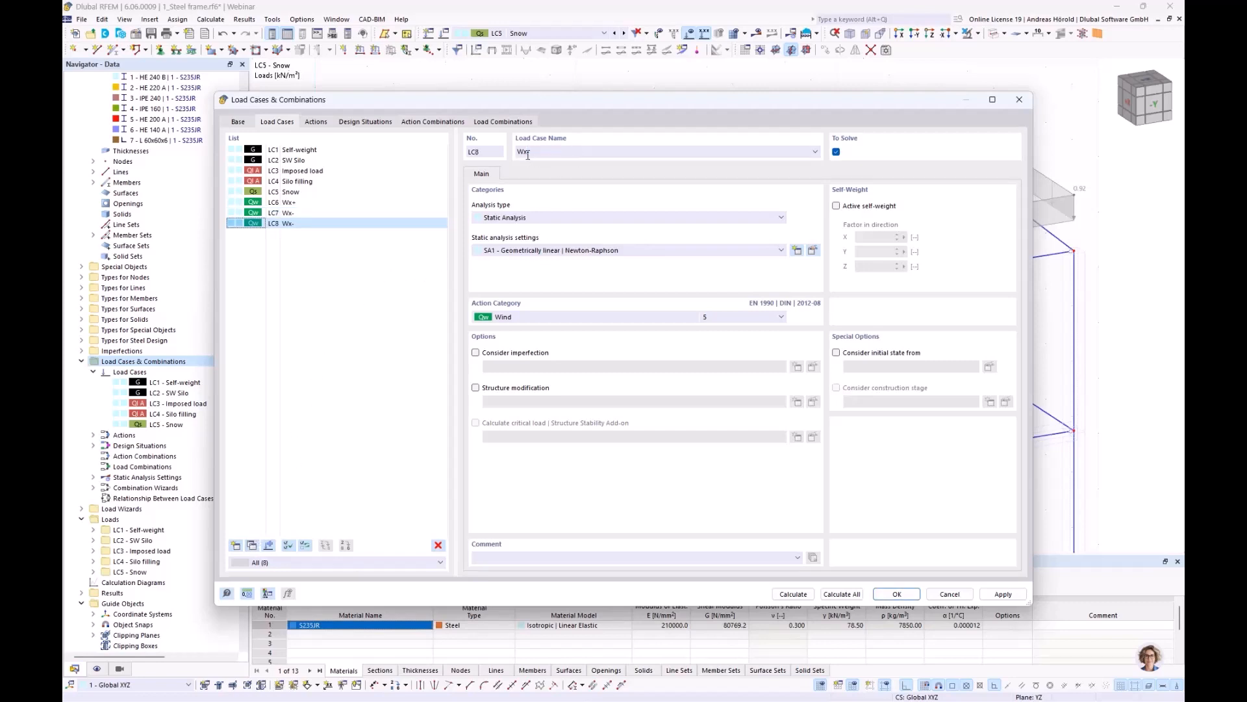
drag(525, 152, 551, 151)
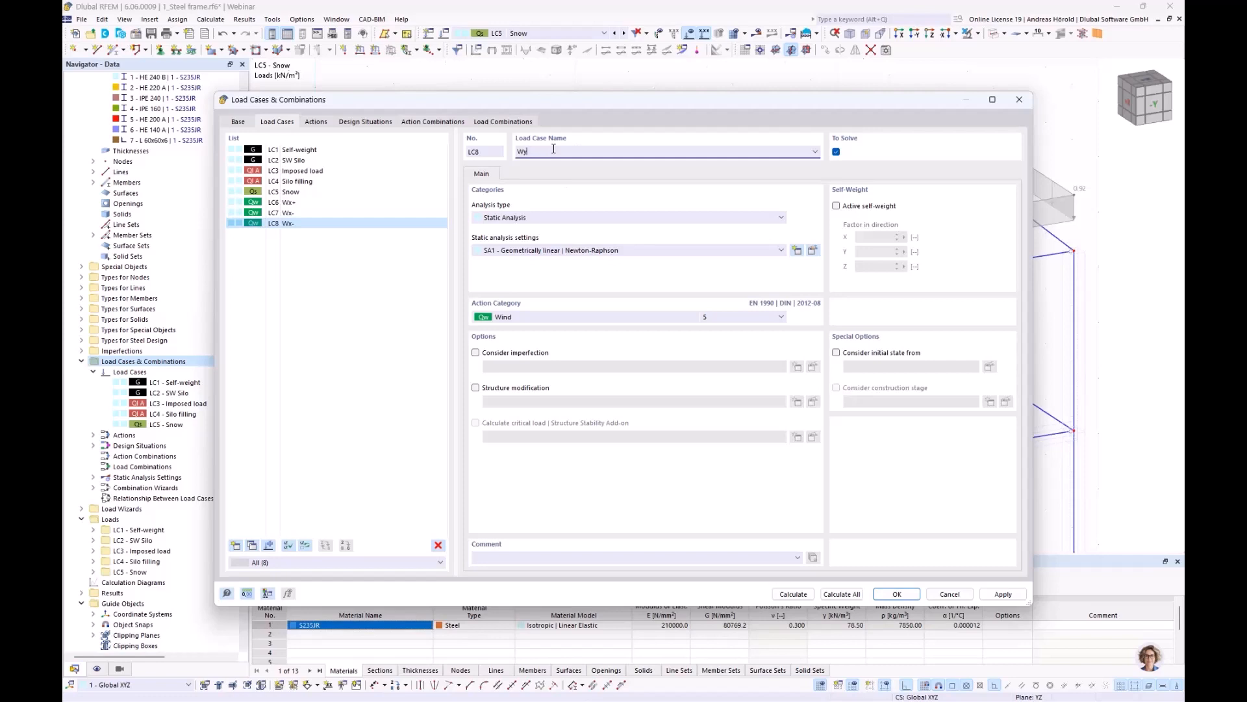
text(y-)
key(BackSpace)
text(+)
click(252, 545)
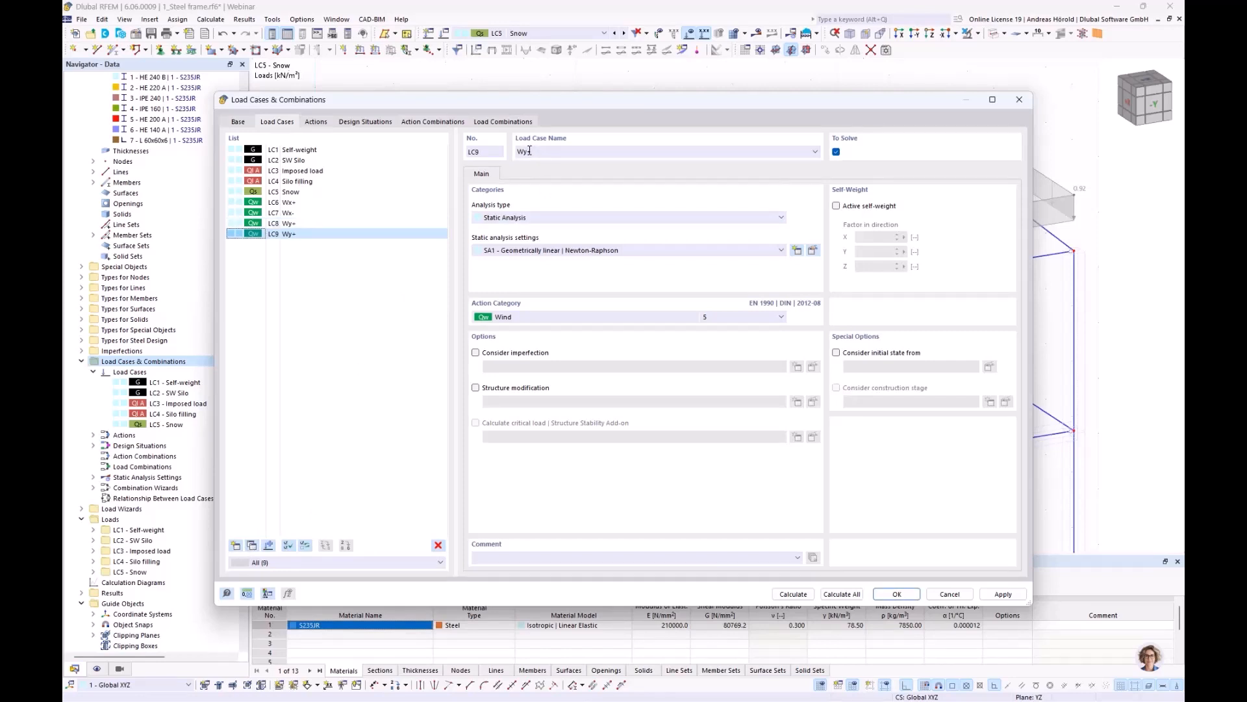
drag(528, 152, 544, 152)
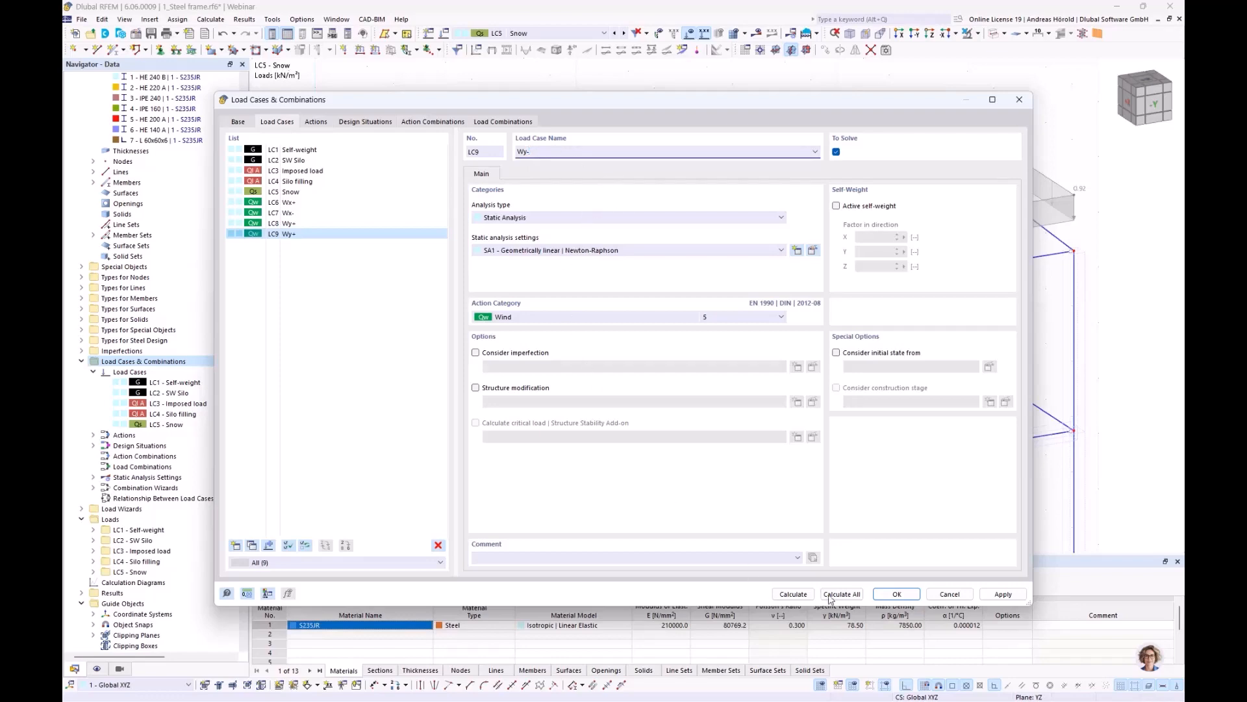
click(897, 594)
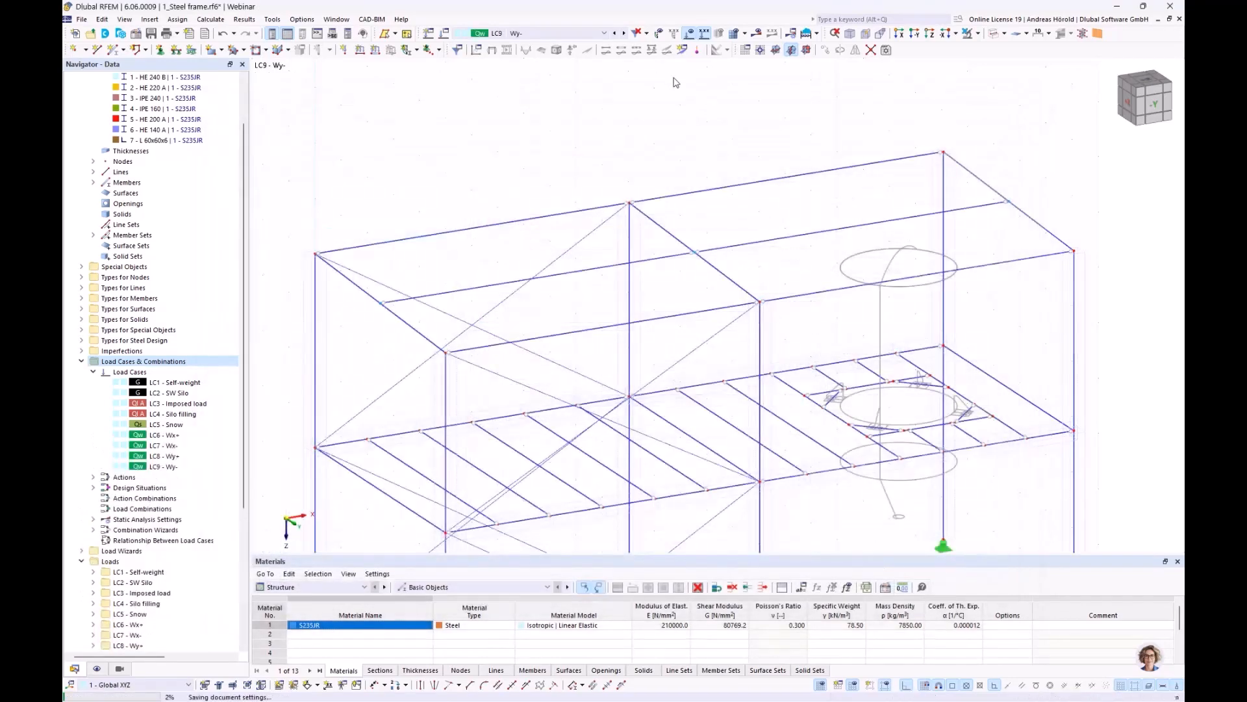
Step: Make LC6 Wx+ the active load case and examine the silo and its supporting diagonal members in the floor
click(605, 34)
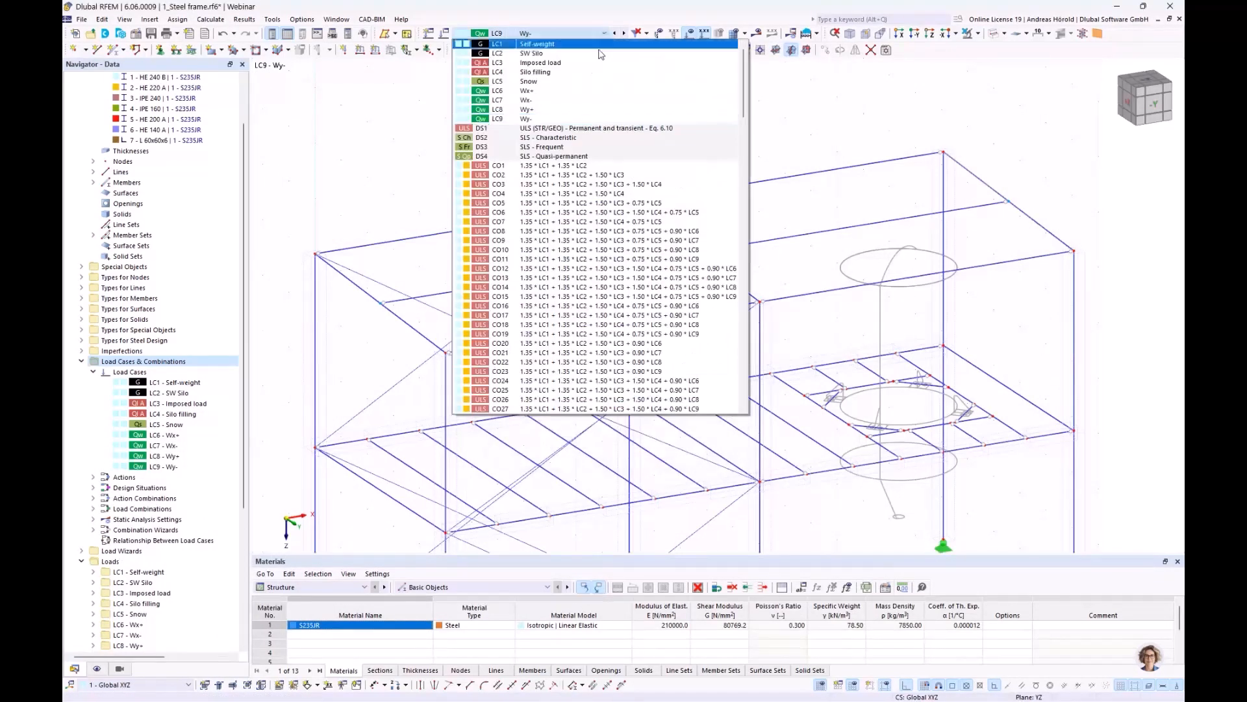
click(547, 91)
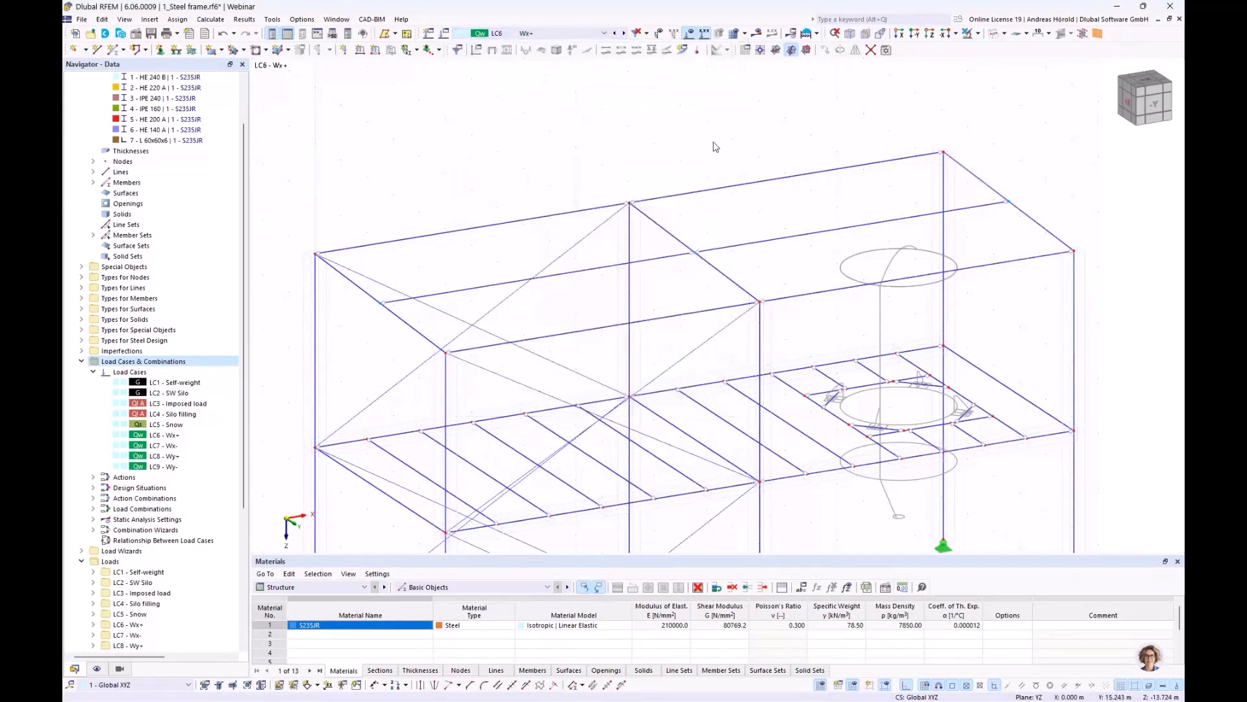
scroll(715, 147, down, 2)
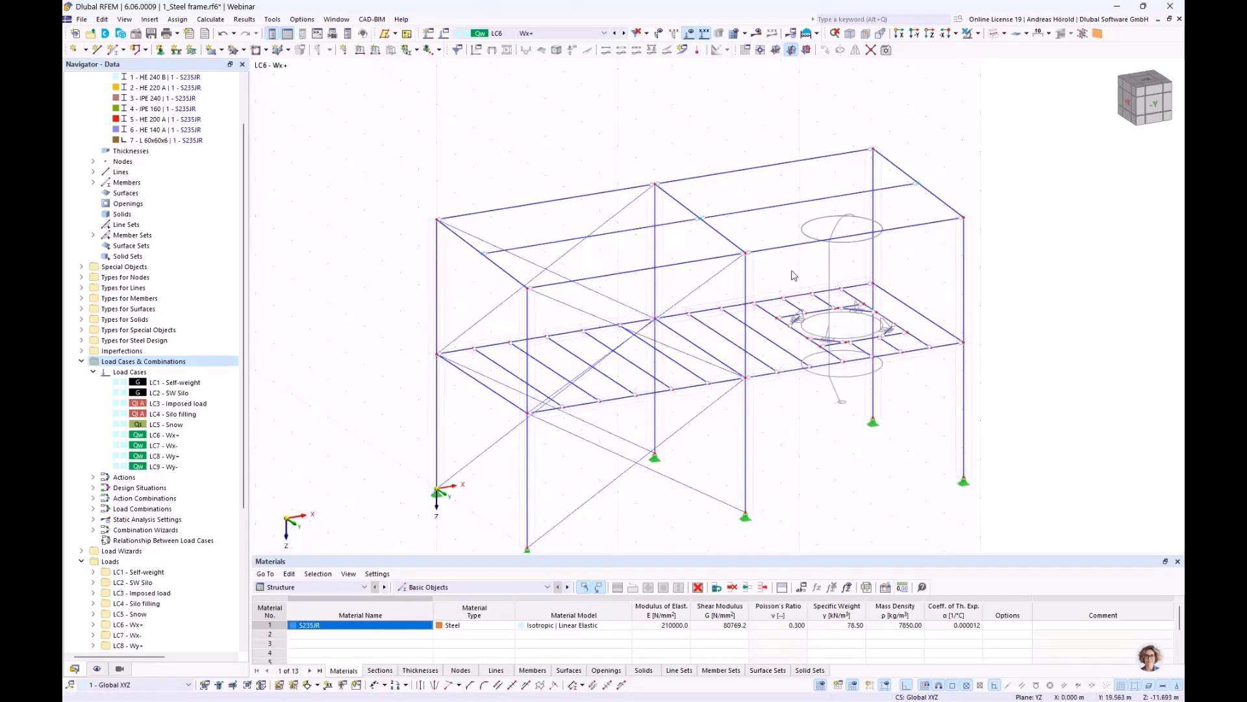
scroll(796, 269, up, 4)
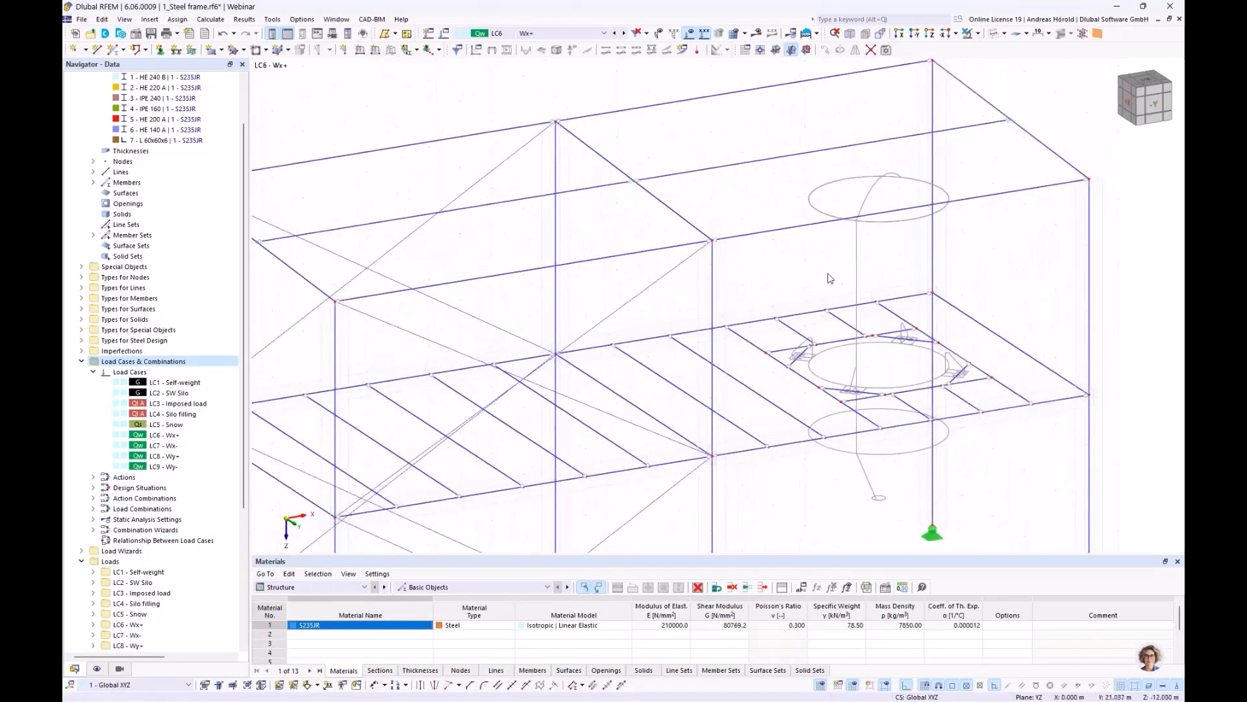
scroll(830, 275, down, 1)
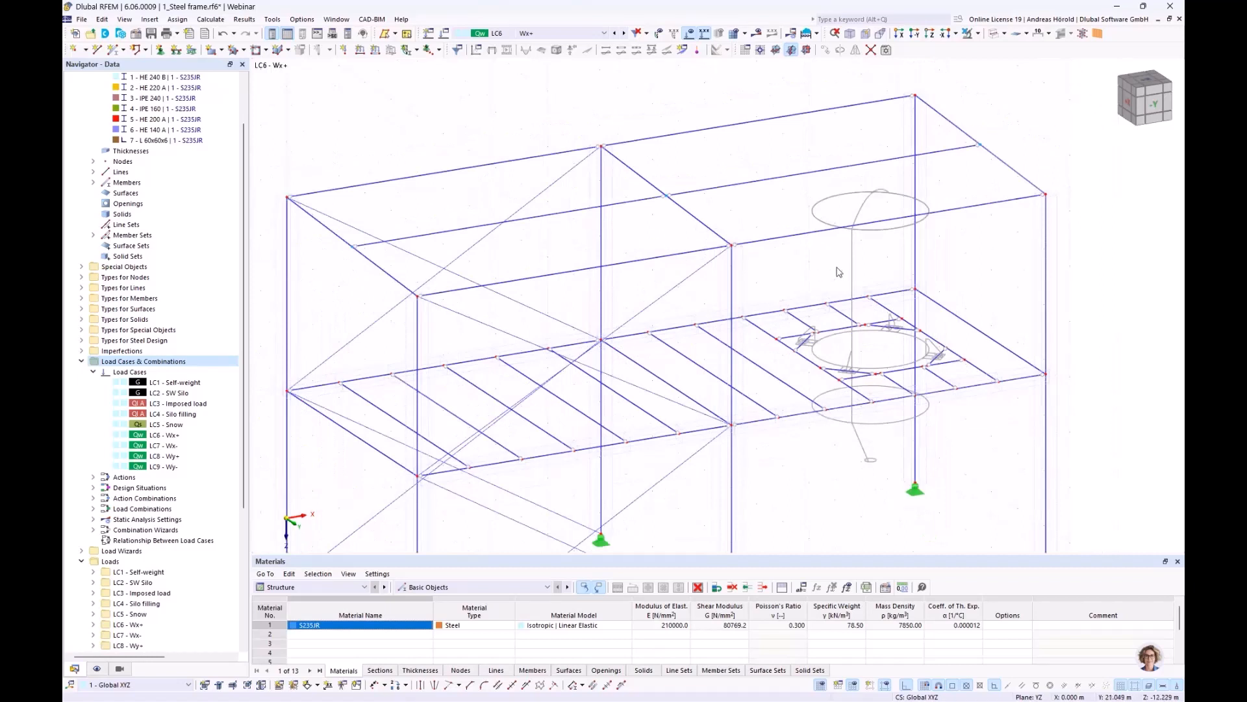
scroll(838, 272, down, 1)
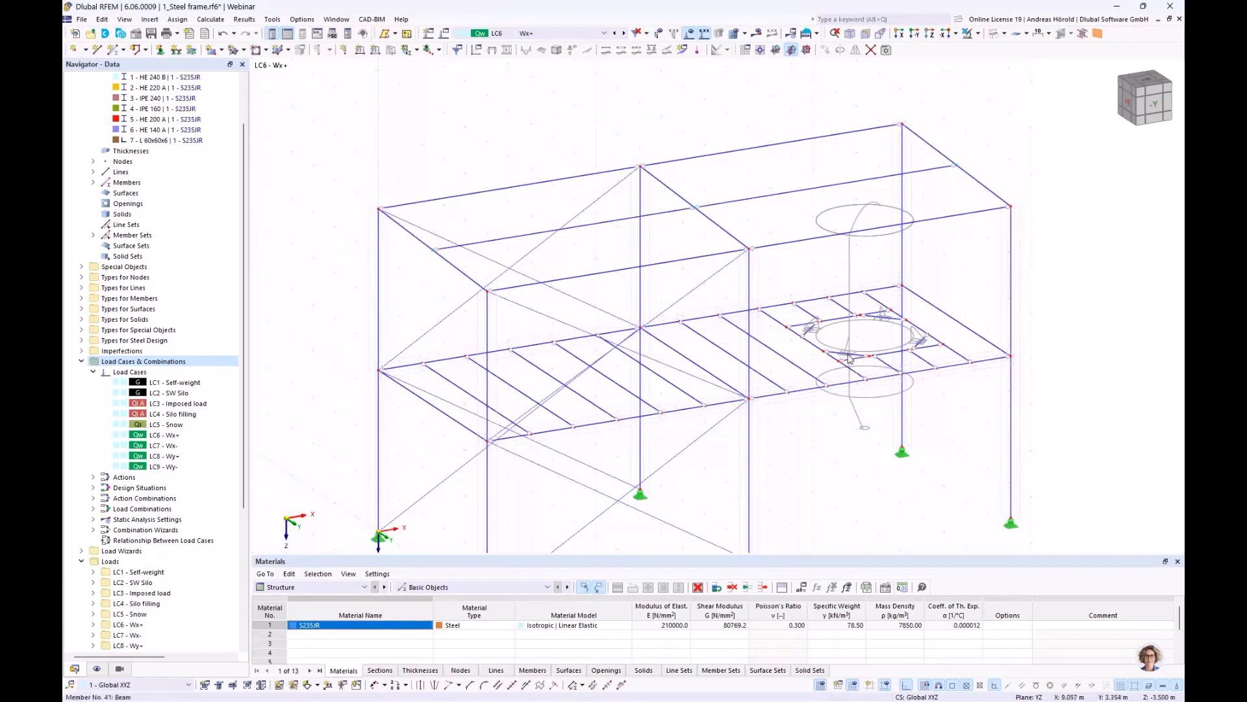
scroll(845, 359, up, 3)
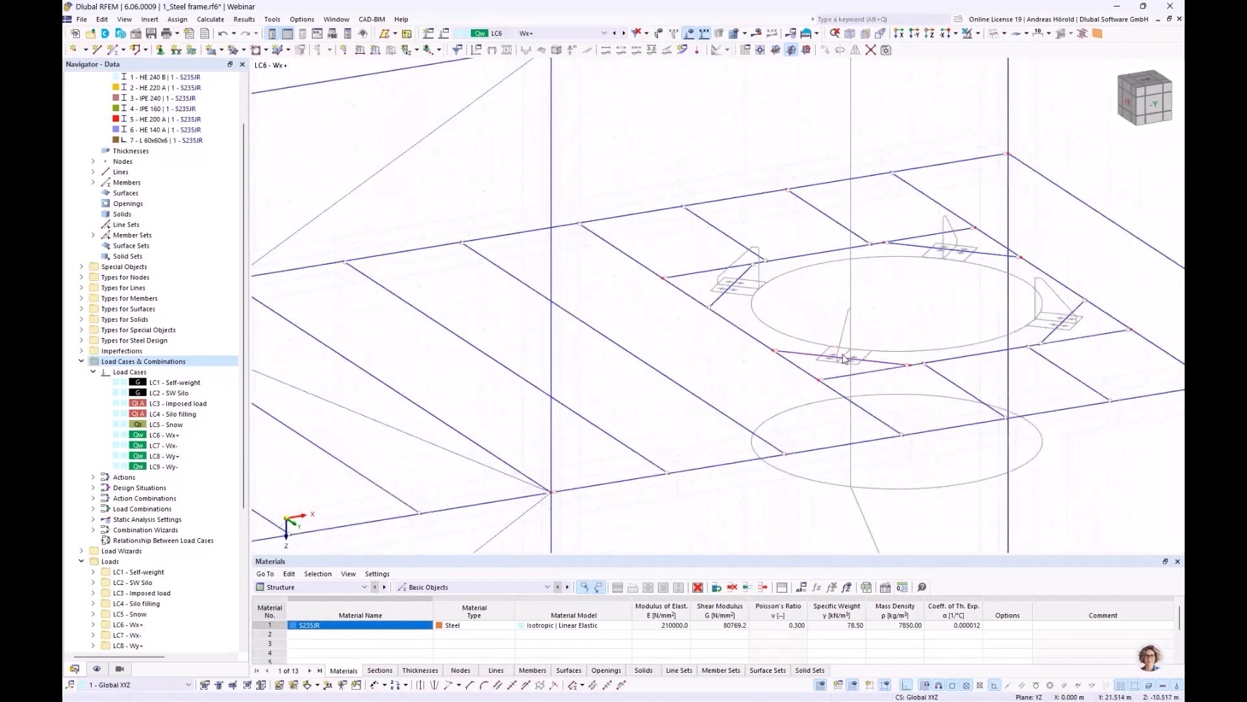
scroll(844, 359, down, 2)
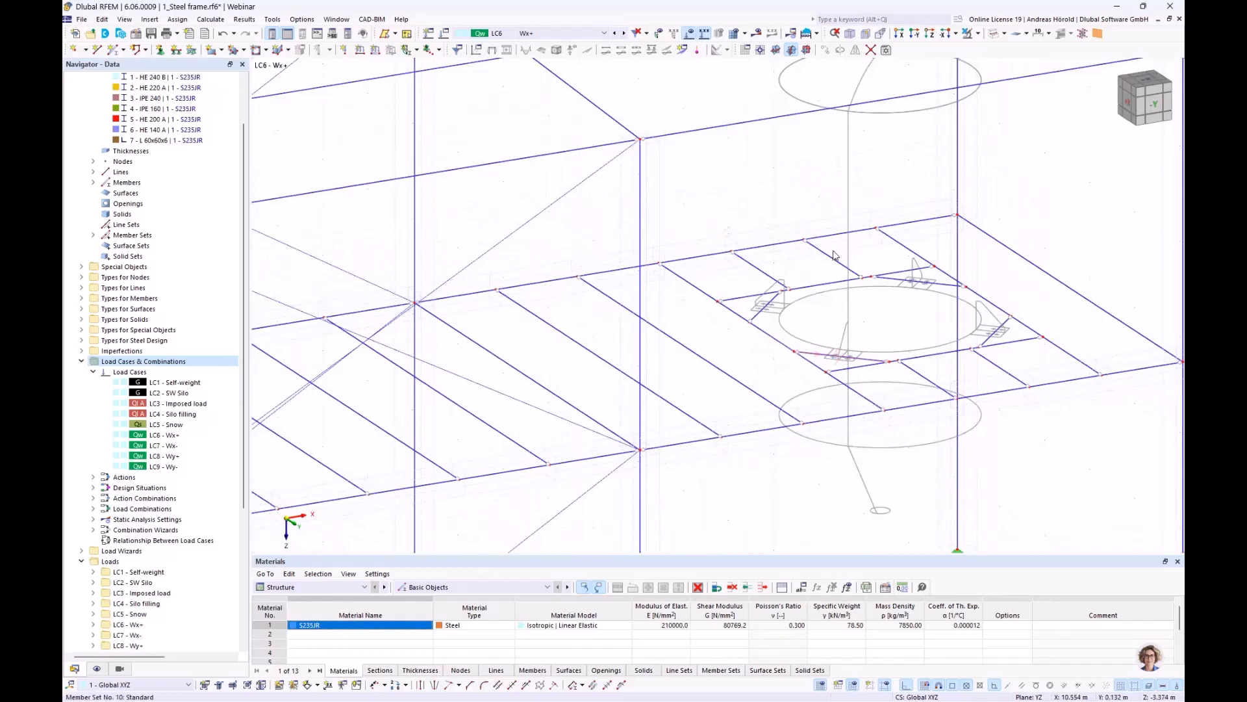
scroll(825, 209, down, 2)
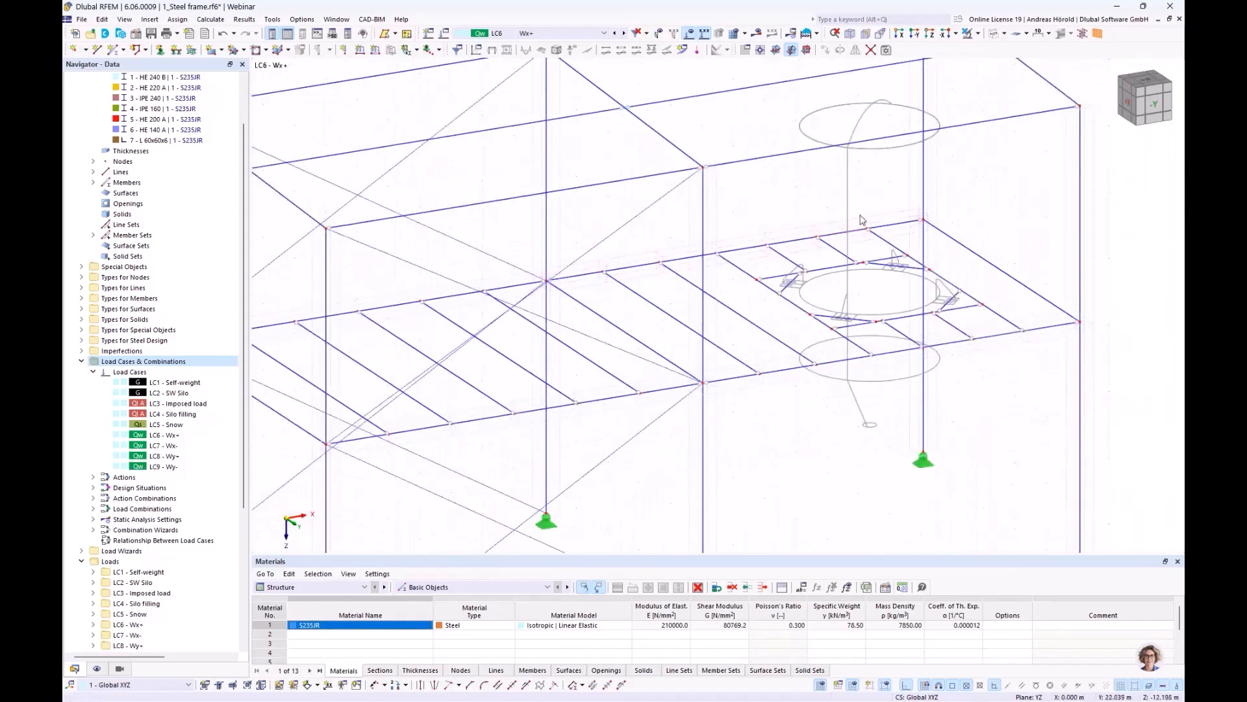
scroll(864, 267, down, 1)
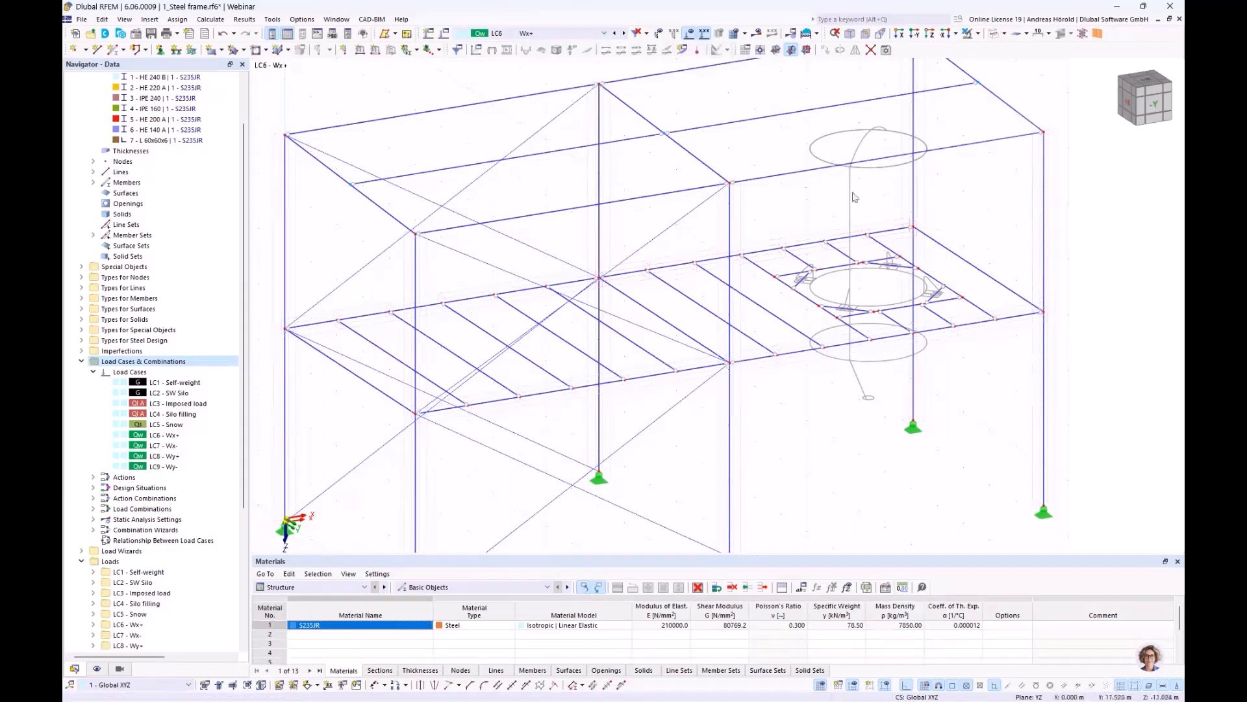
Step: Define a concentrated member load of 2 kN in the global X direction, on true length, for LC6 Wx+
right_drag(987, 245, 948, 271)
scroll(947, 271, up, 5)
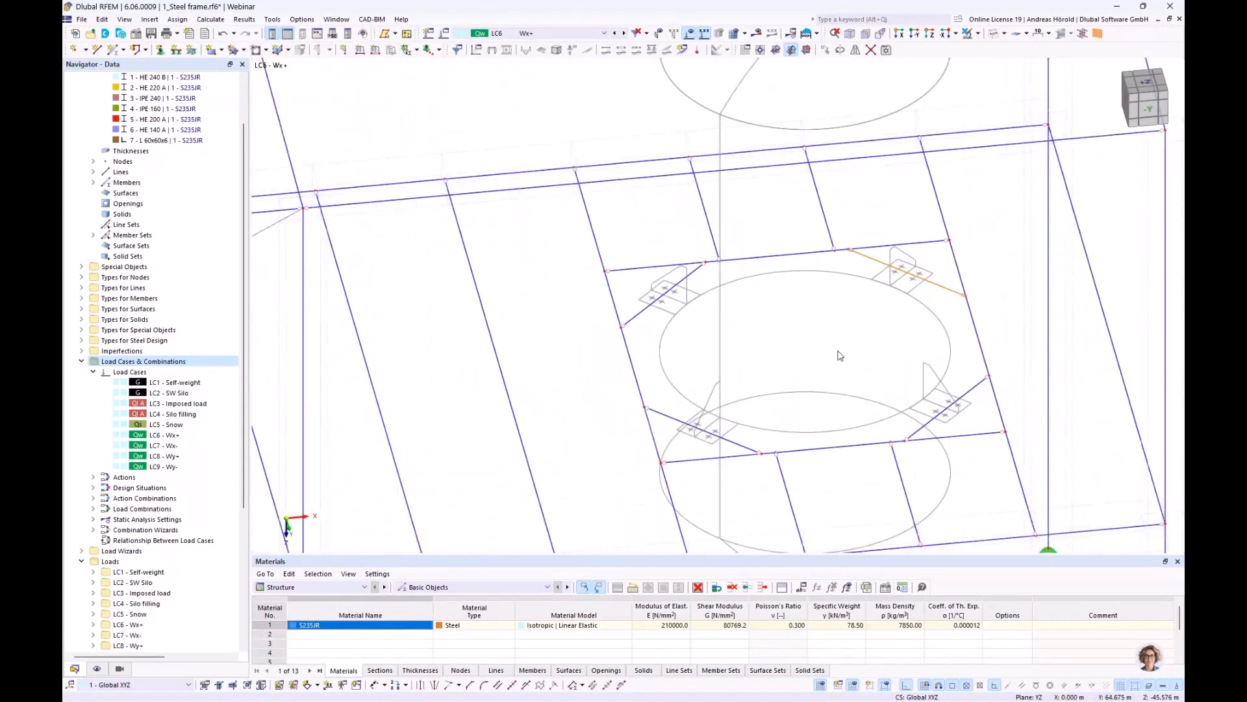
click(867, 360)
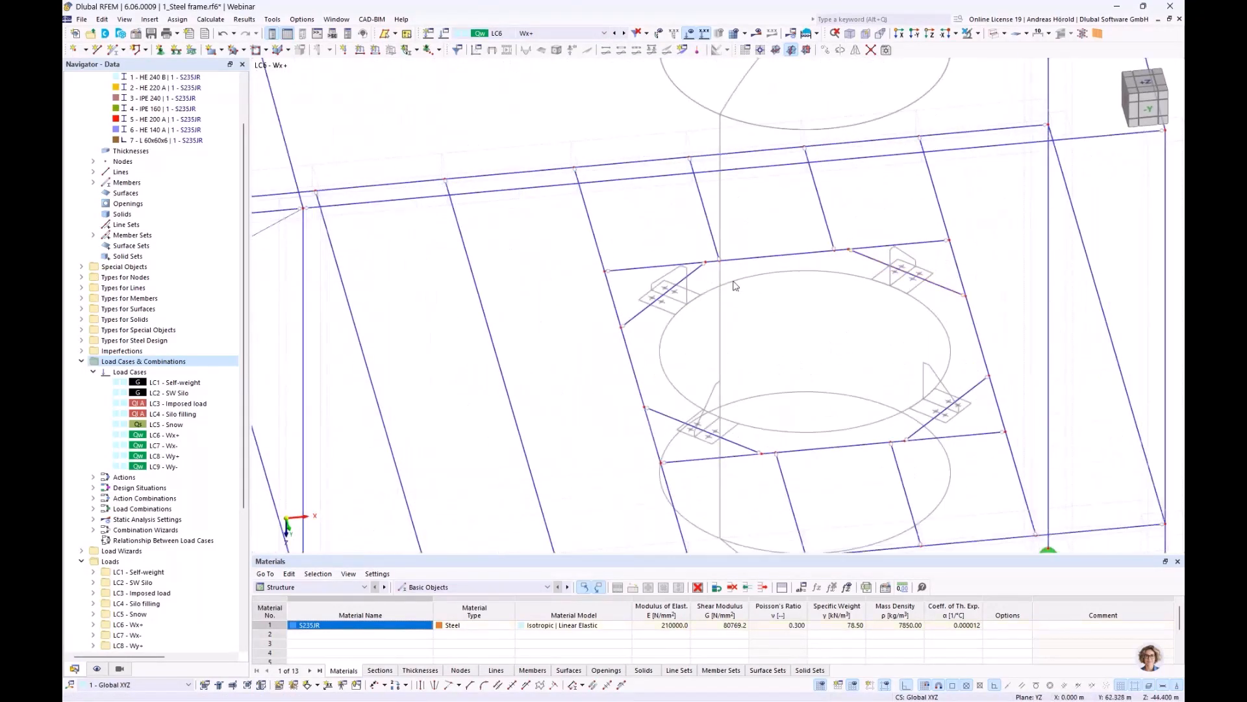
click(375, 51)
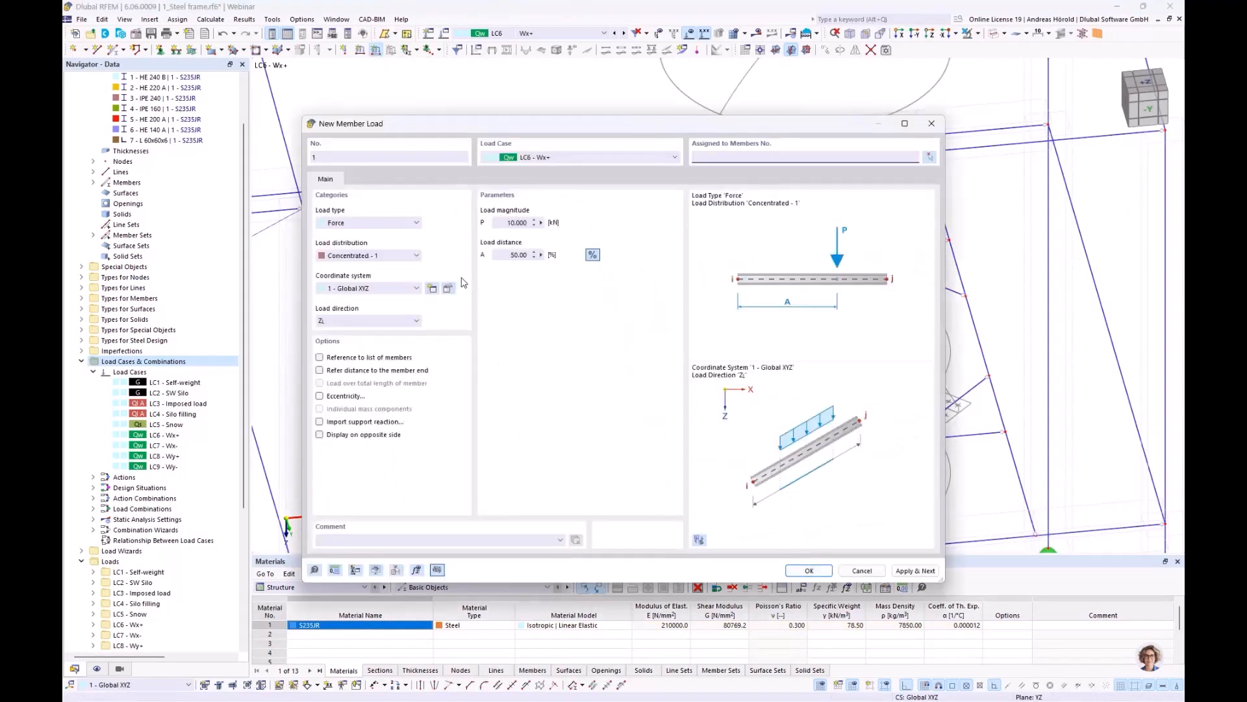
click(351, 321)
click(355, 331)
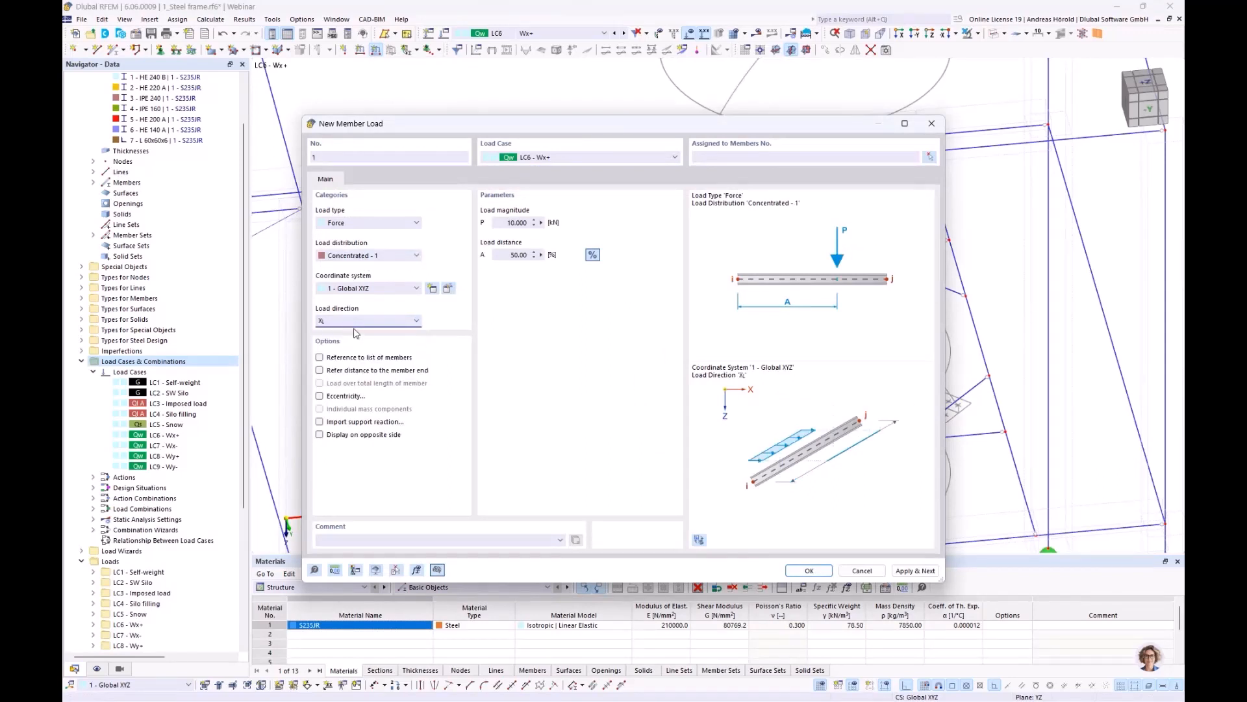
click(504, 221)
text(2)
click(807, 571)
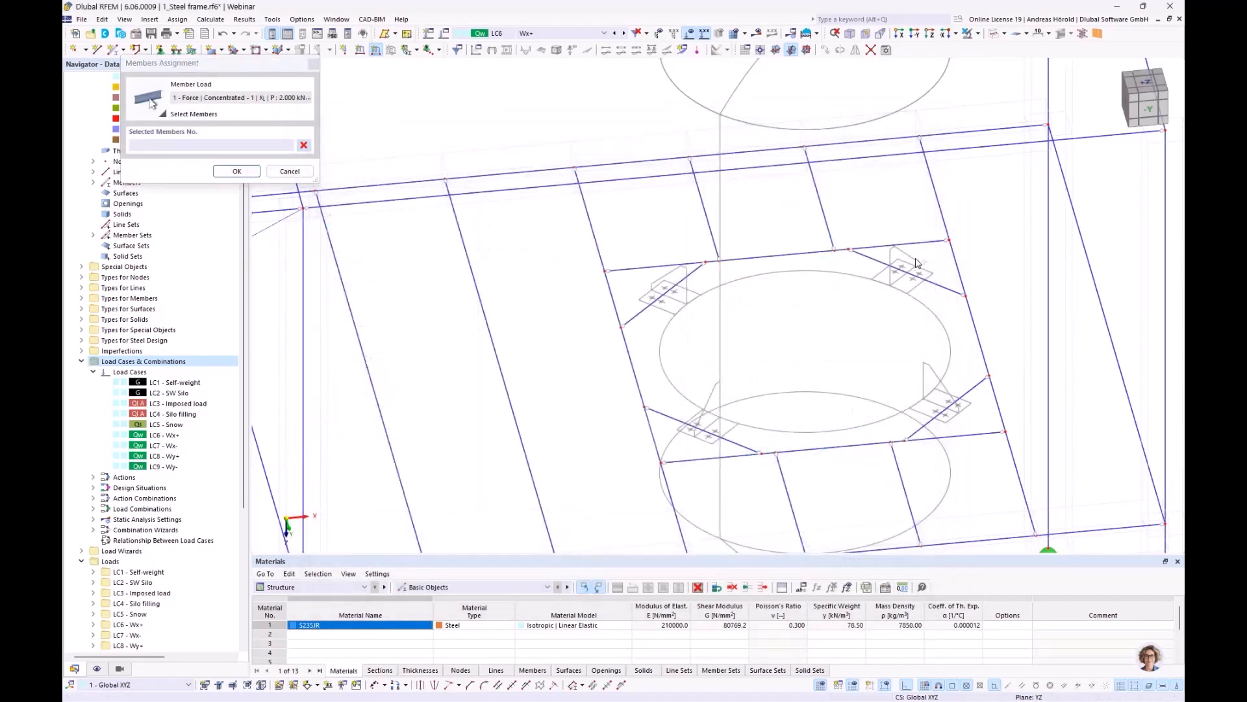
Step: Assign the 2 kN horizontal load to the four diagonal members supporting the silo, members 38 to 41
drag(916, 259, 846, 310)
drag(965, 387, 942, 410)
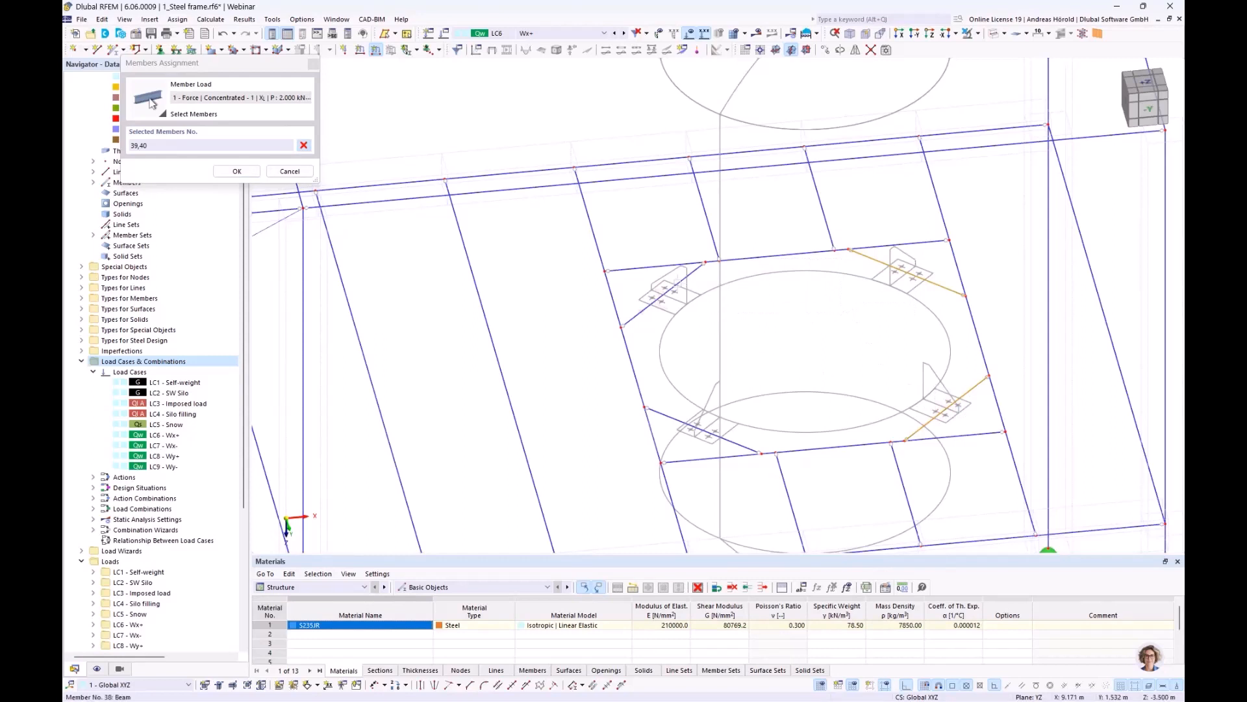
click(669, 287)
click(704, 430)
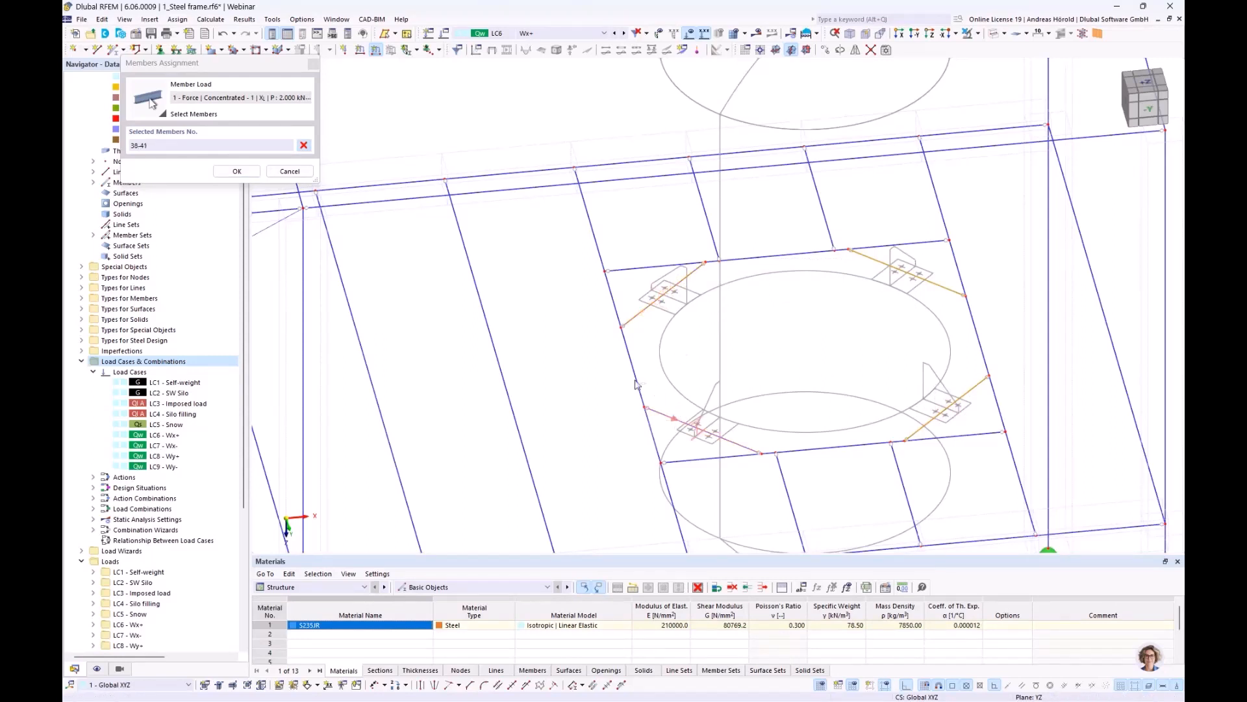
click(237, 172)
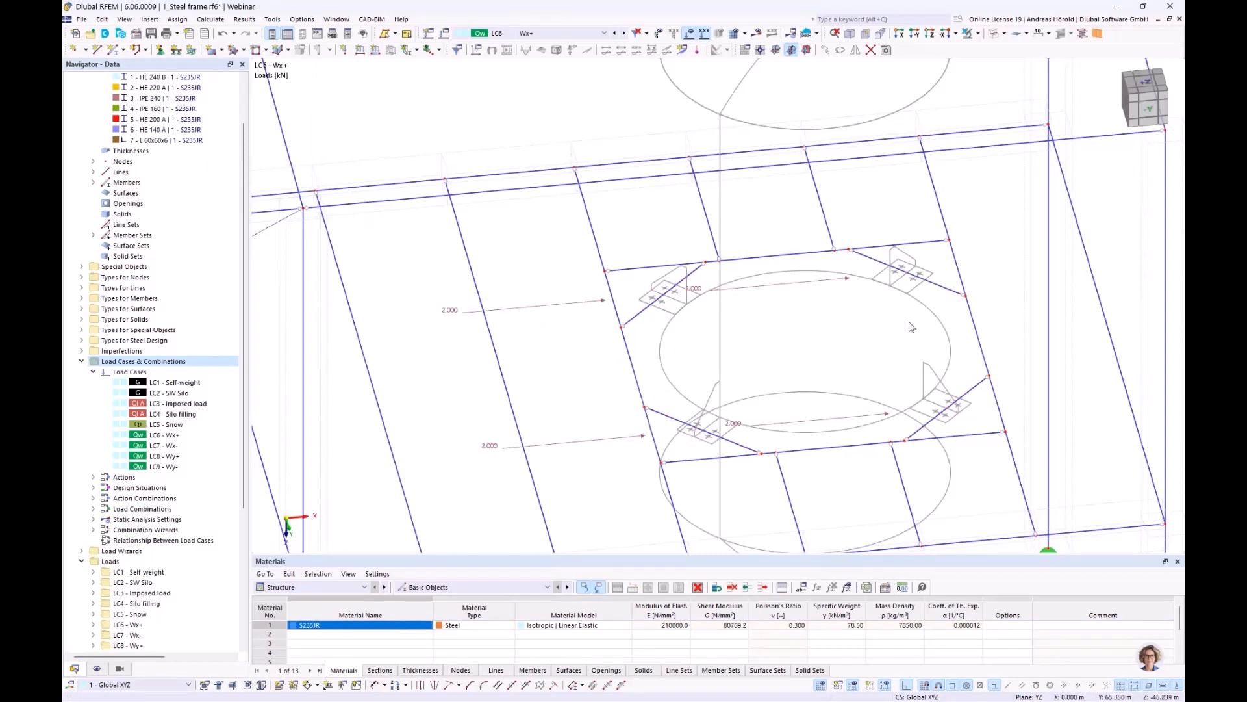
Step: Add a 2.5 kN concentrated load in global Z to members 39 and 40, the silo-supporting diagonals on the +X side
click(375, 50)
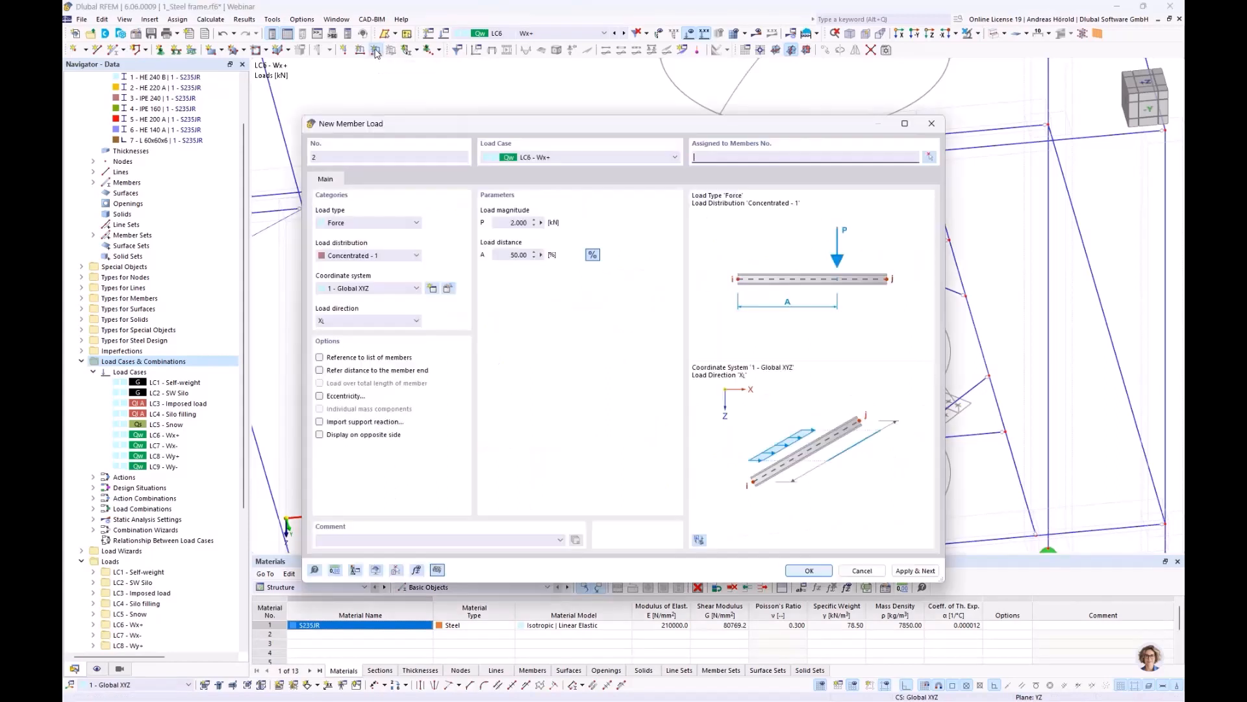
click(352, 320)
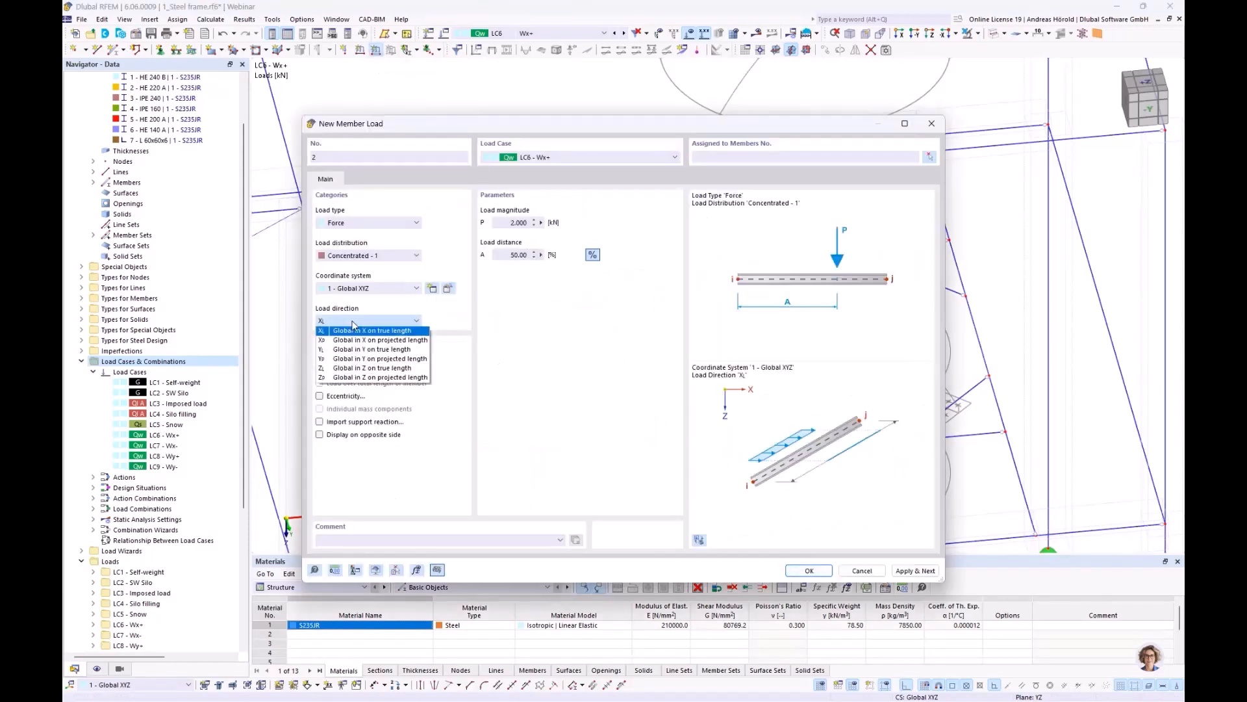
click(362, 368)
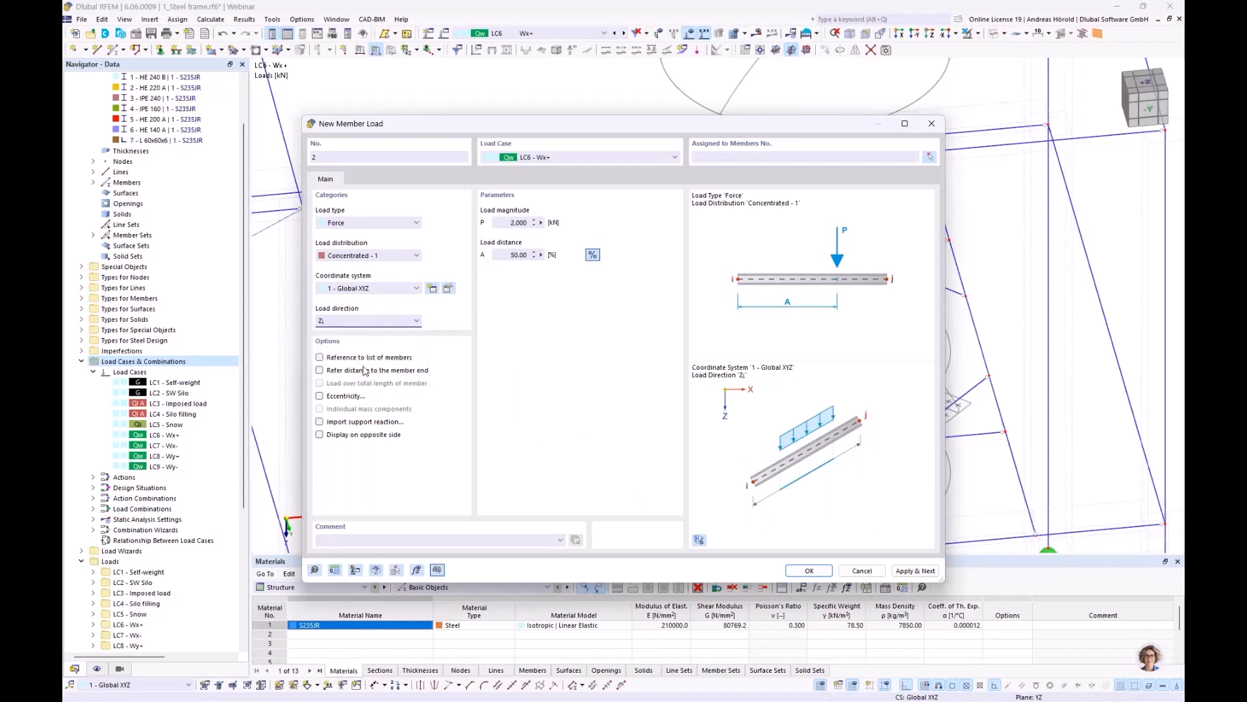
drag(519, 223, 540, 223)
click(810, 571)
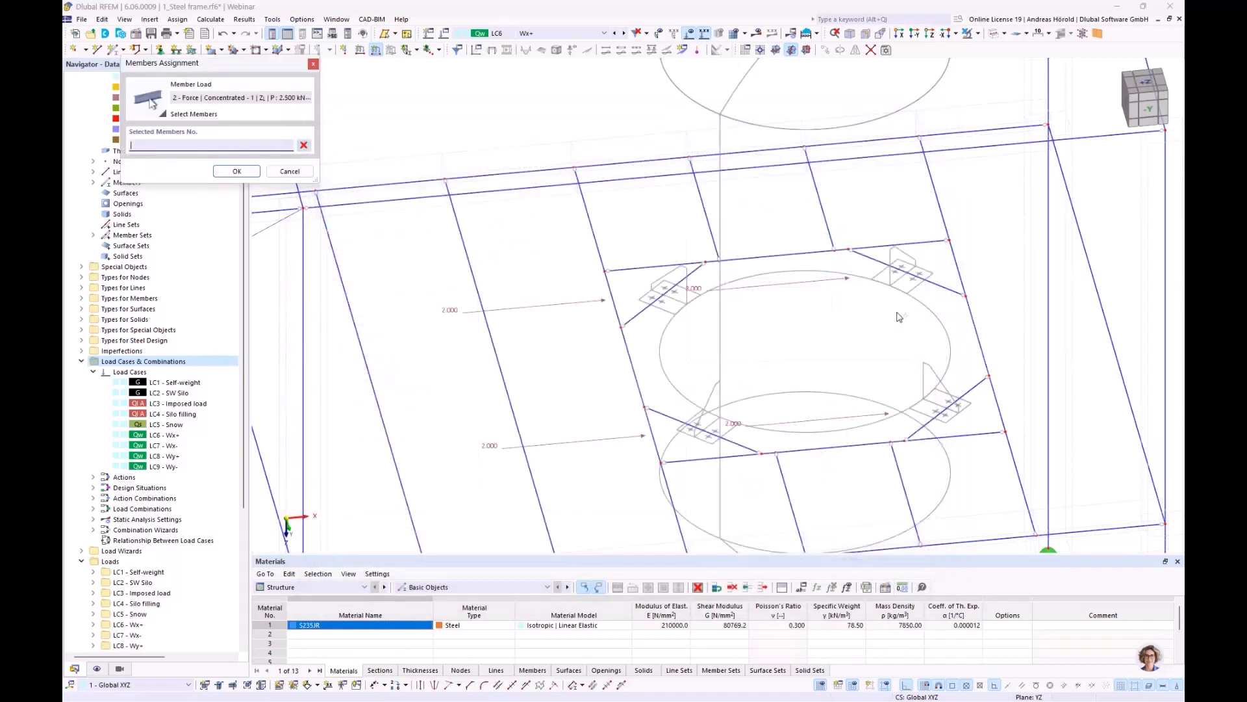
click(935, 285)
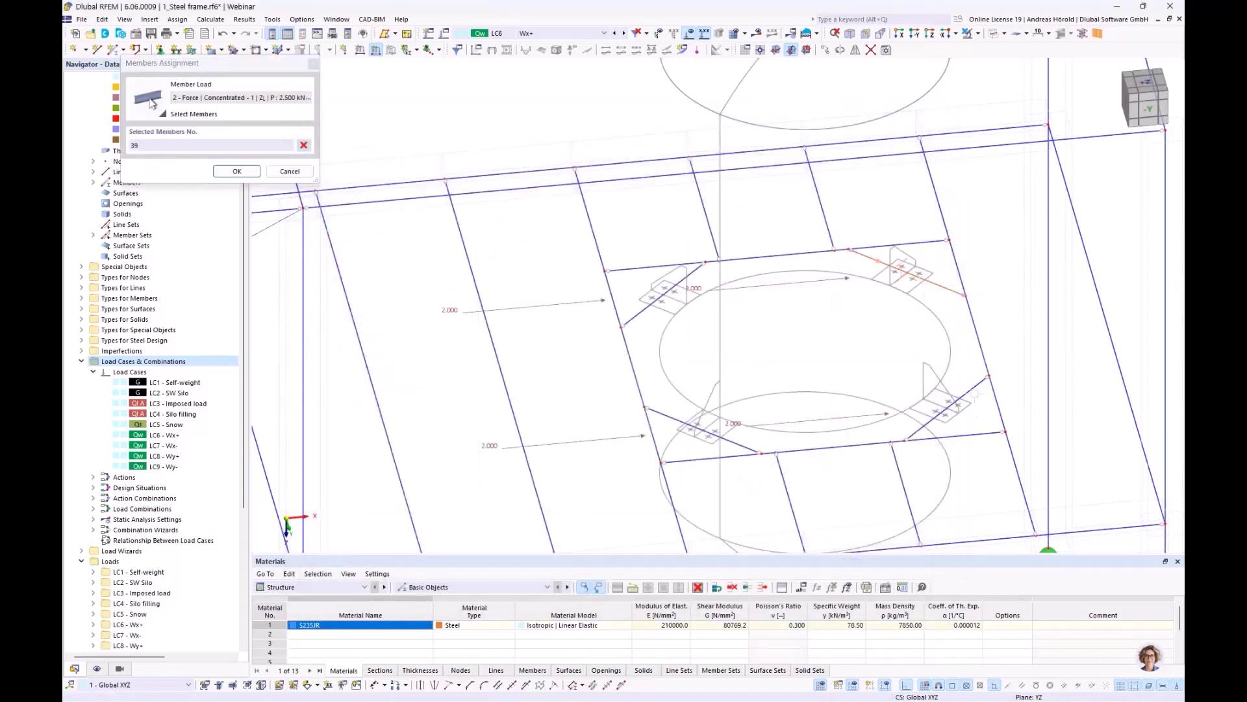
click(956, 394)
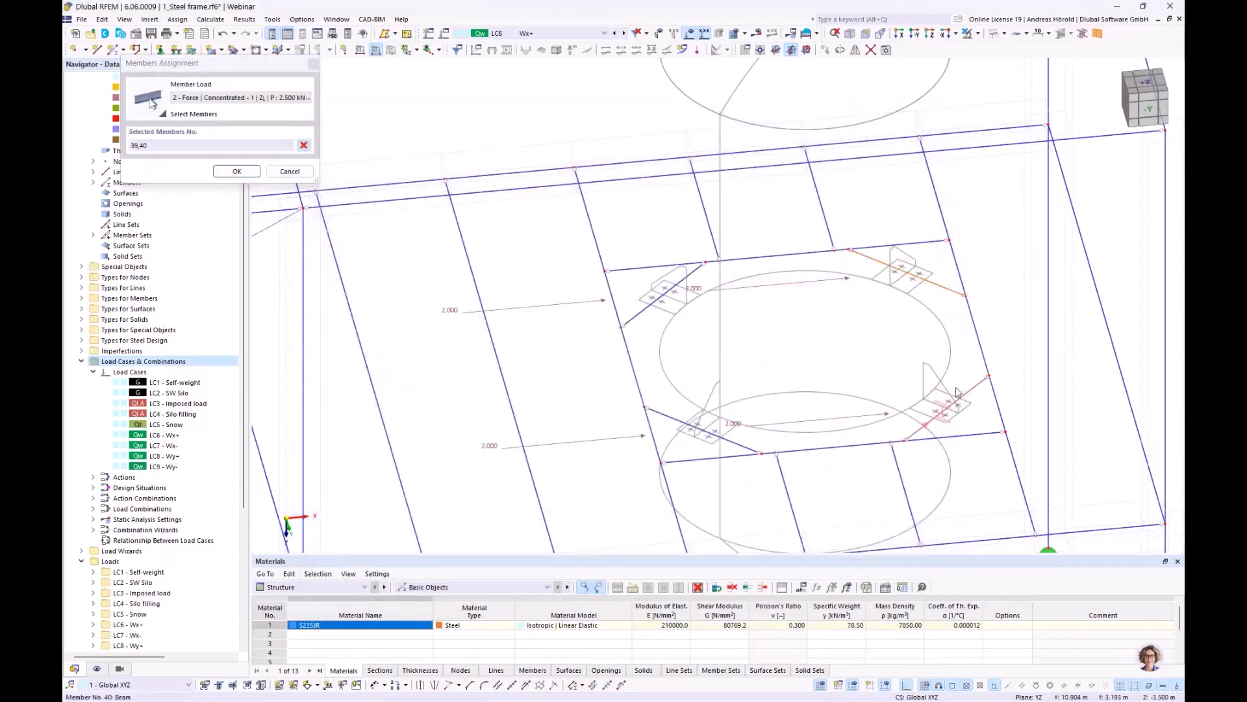
click(232, 173)
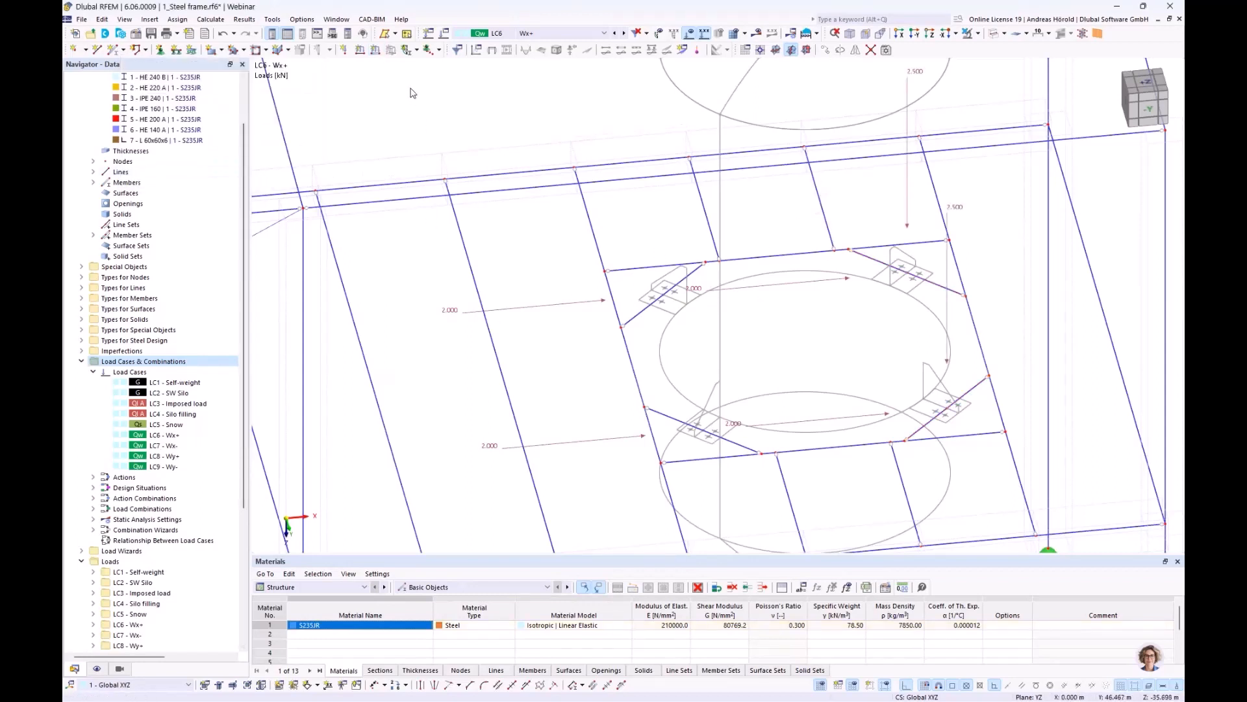
Step: Add a -2.5 kN concentrated load in global Z to members 38 and 41, the silo-supporting diagonals on the -X side
click(375, 52)
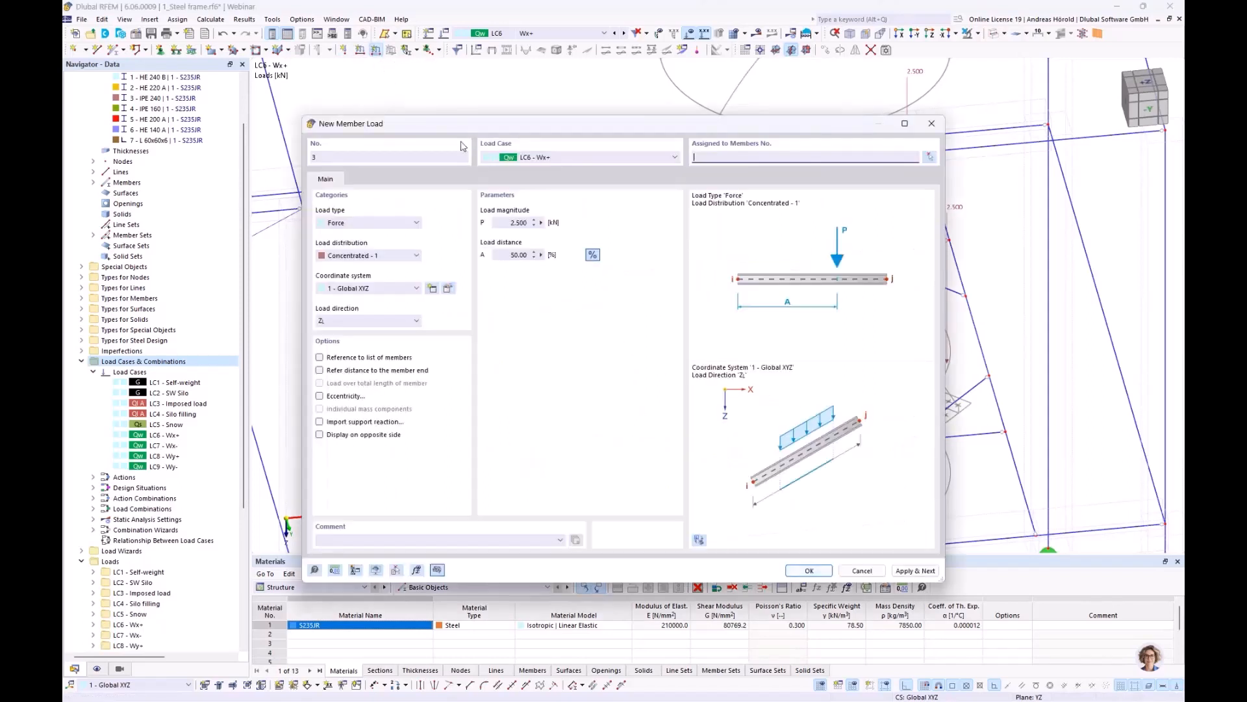
click(503, 223)
click(808, 570)
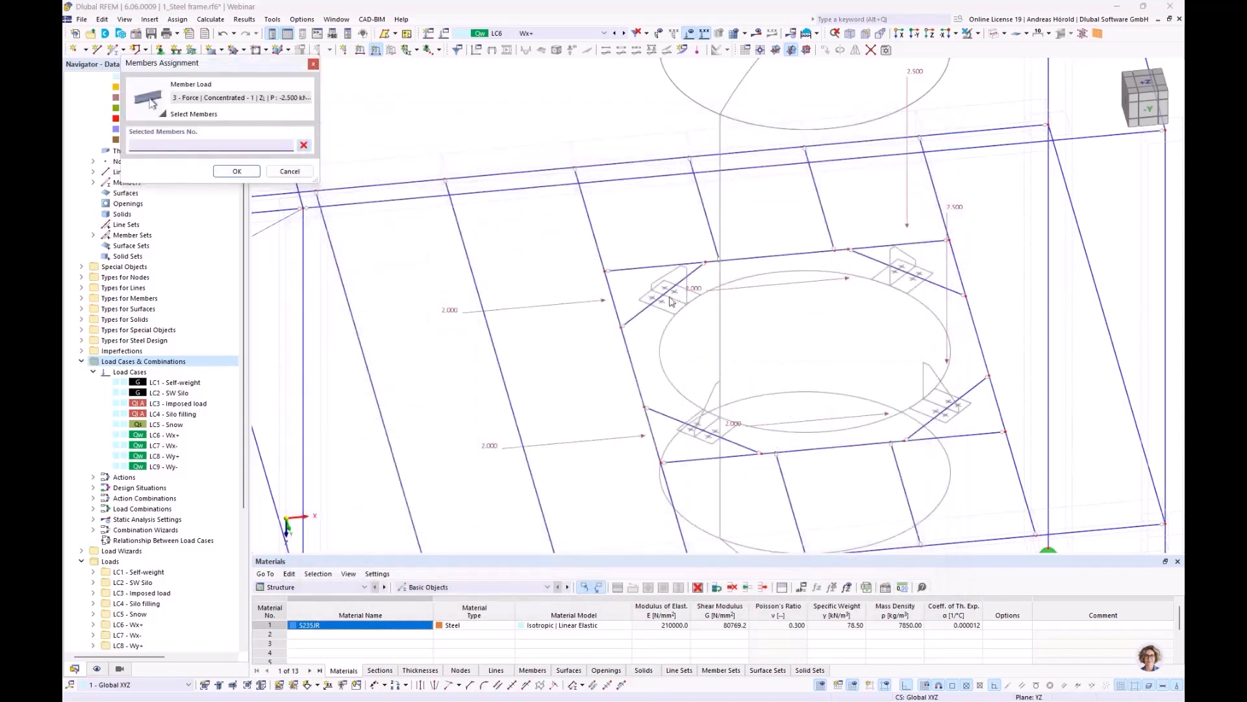
click(662, 296)
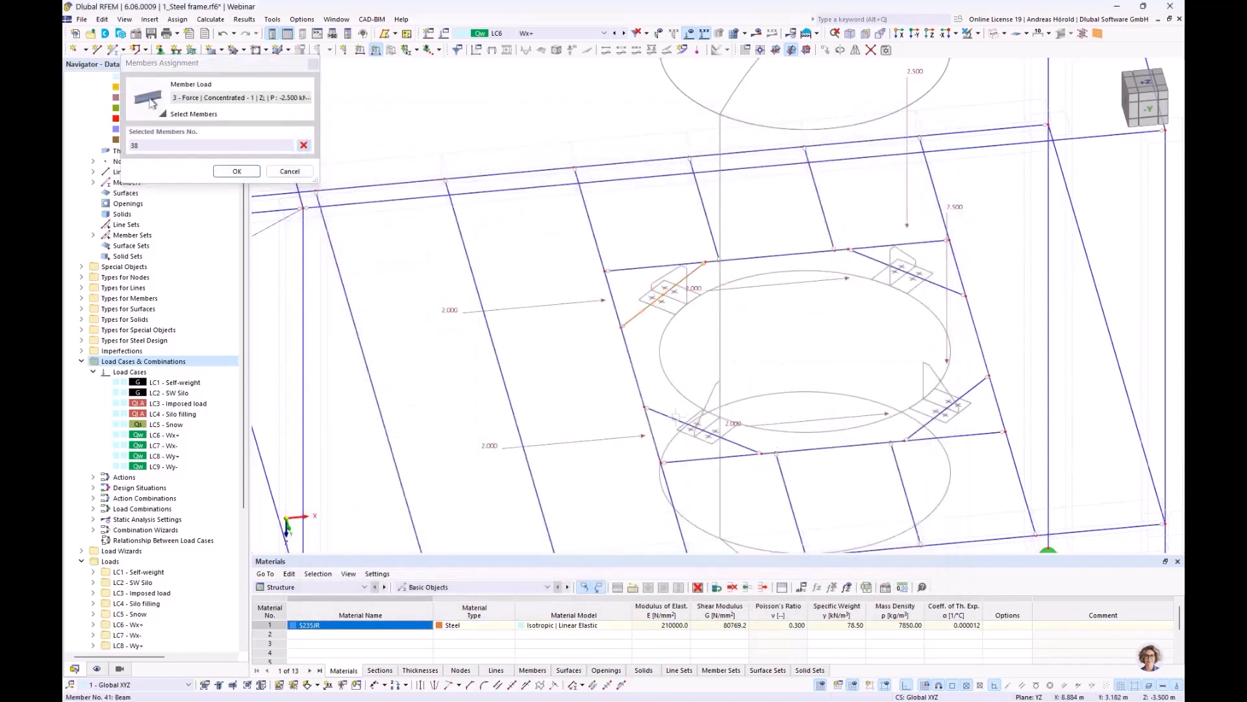
click(677, 417)
click(236, 171)
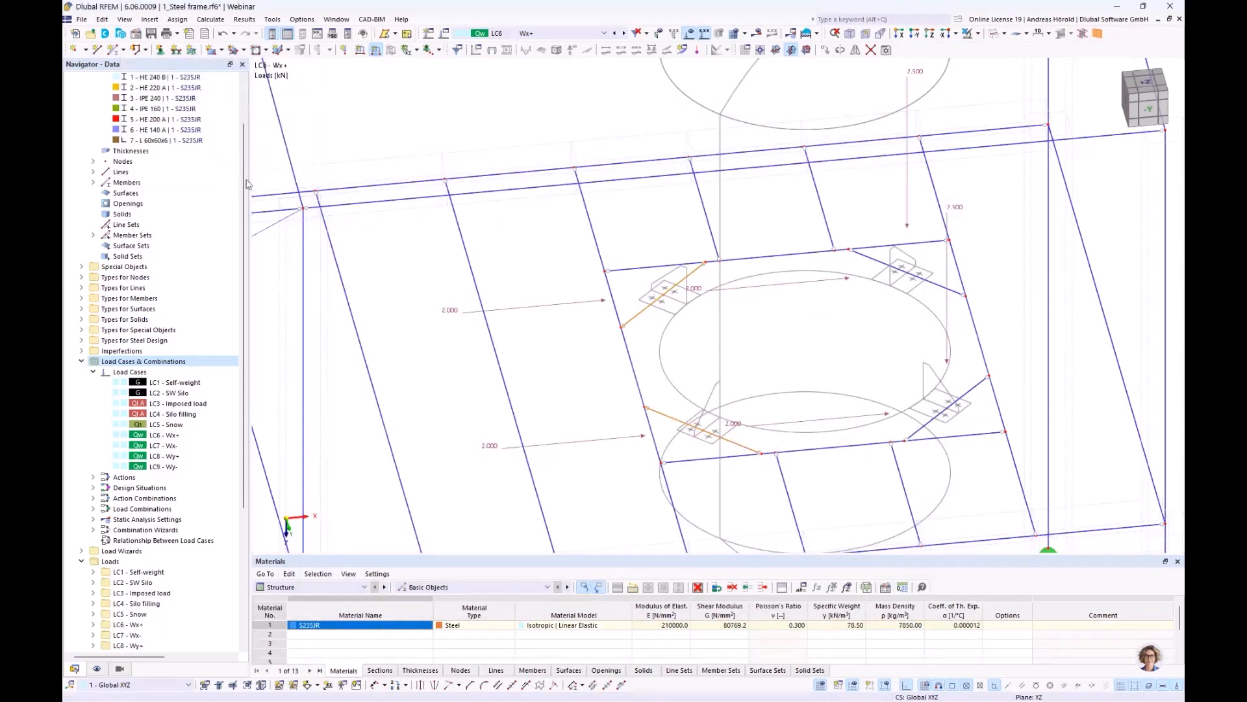
Step: Make LC7 Wx- the active load case, and show its member loads in an enlarged table area
scroll(645, 319, down, 10)
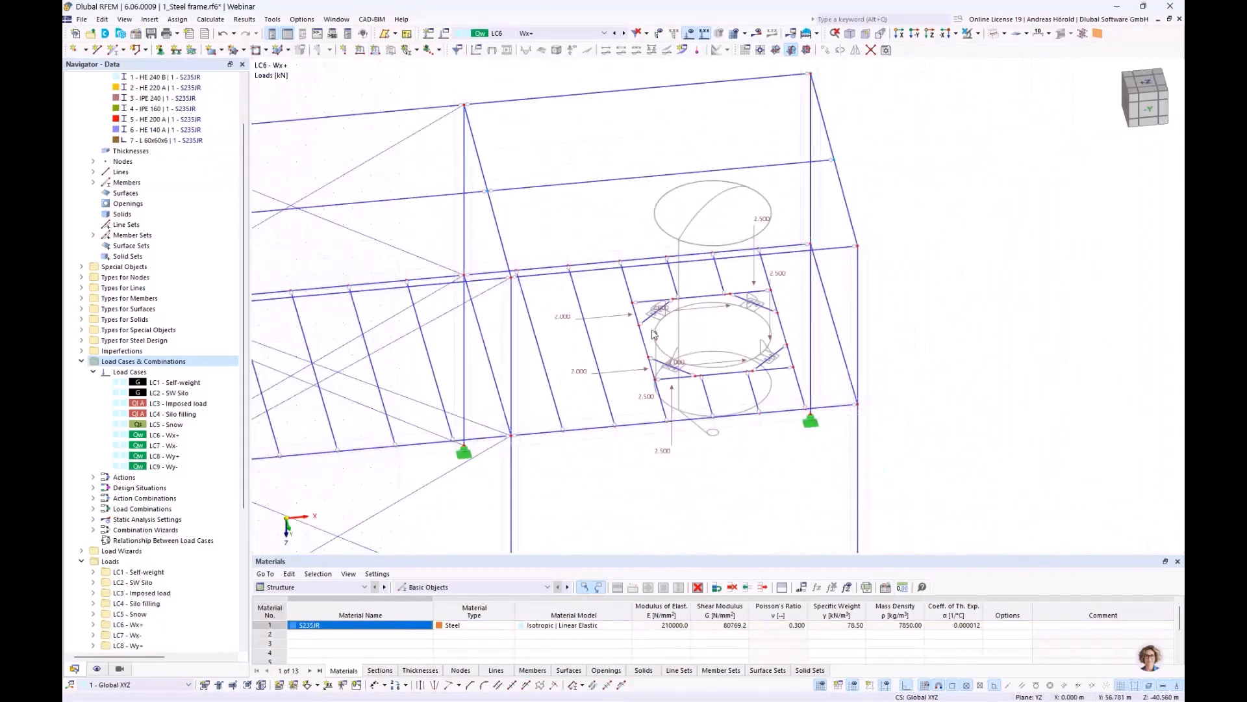
mouse_move(654, 333)
middle_down()
mouse_move(663, 326)
mouse_move(663, 350)
mouse_move(660, 316)
middle_up()
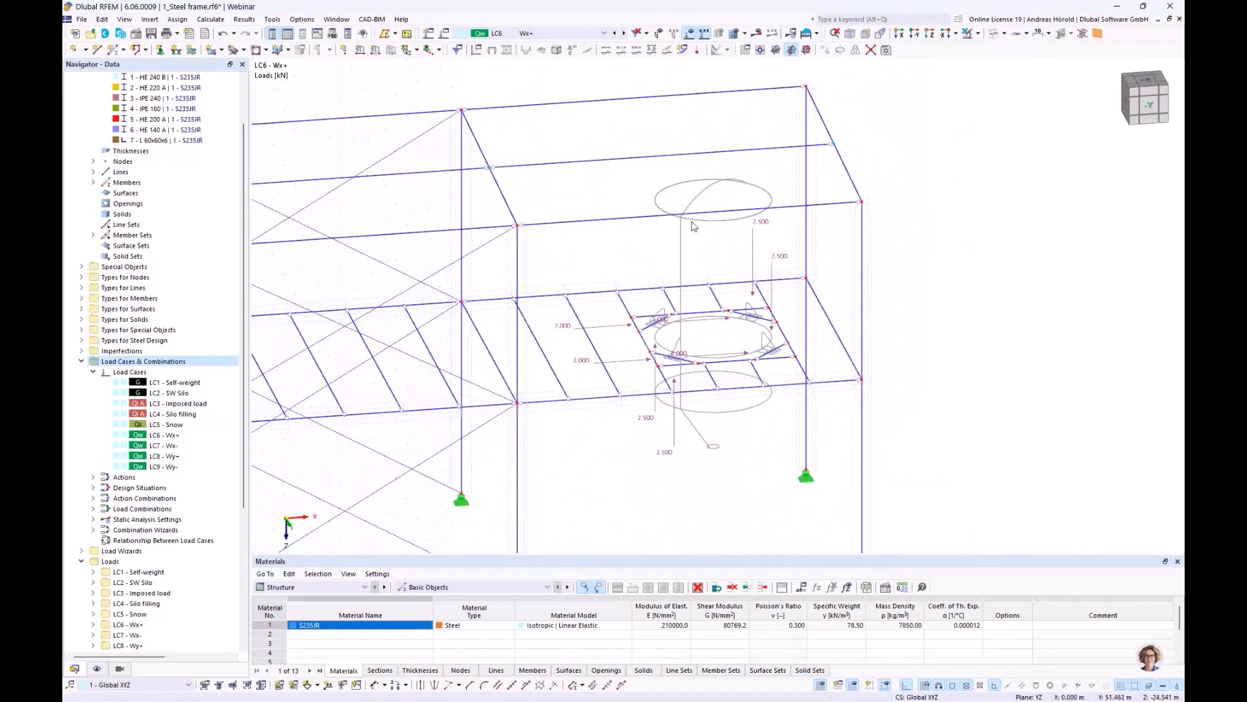
scroll(680, 300, down, 2)
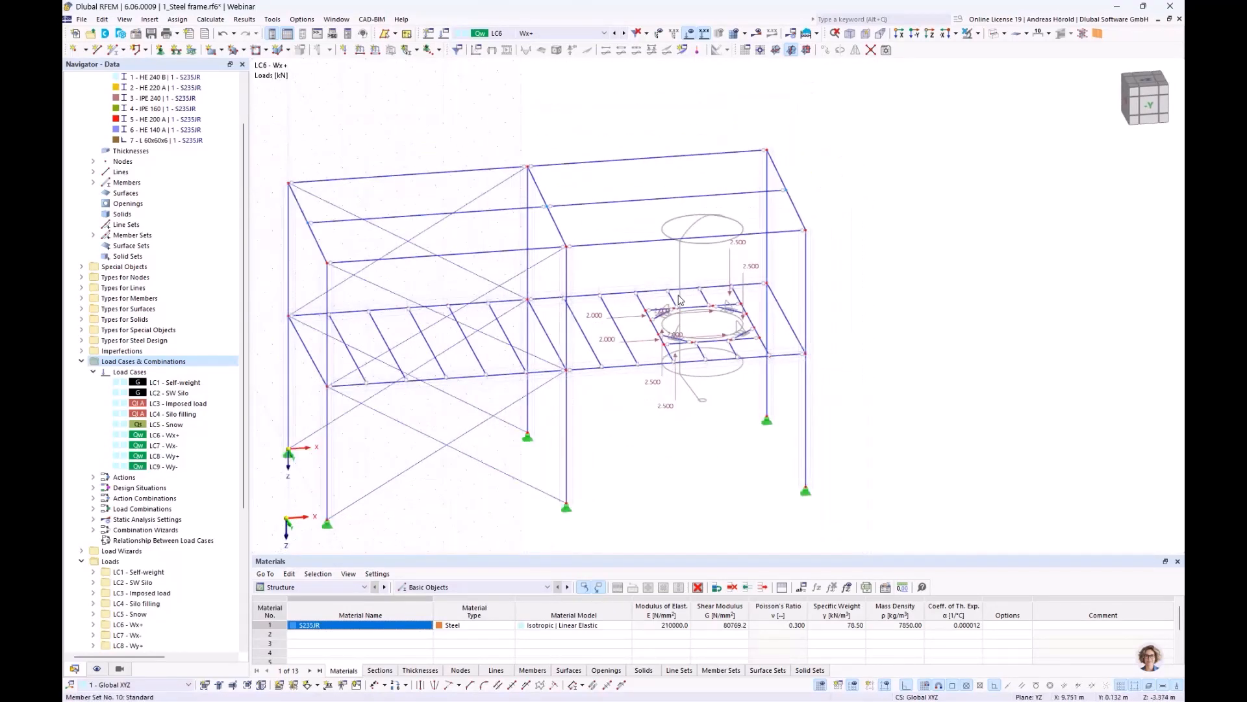
middle_drag(680, 300, 747, 277)
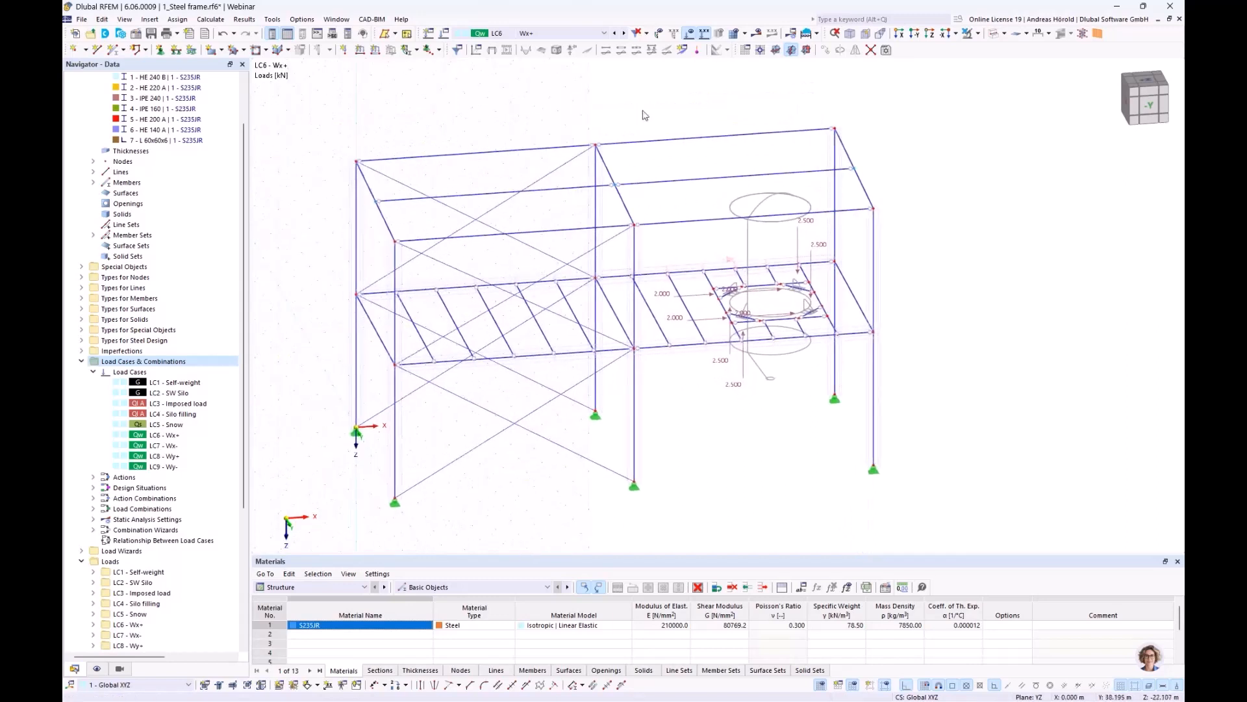
click(624, 34)
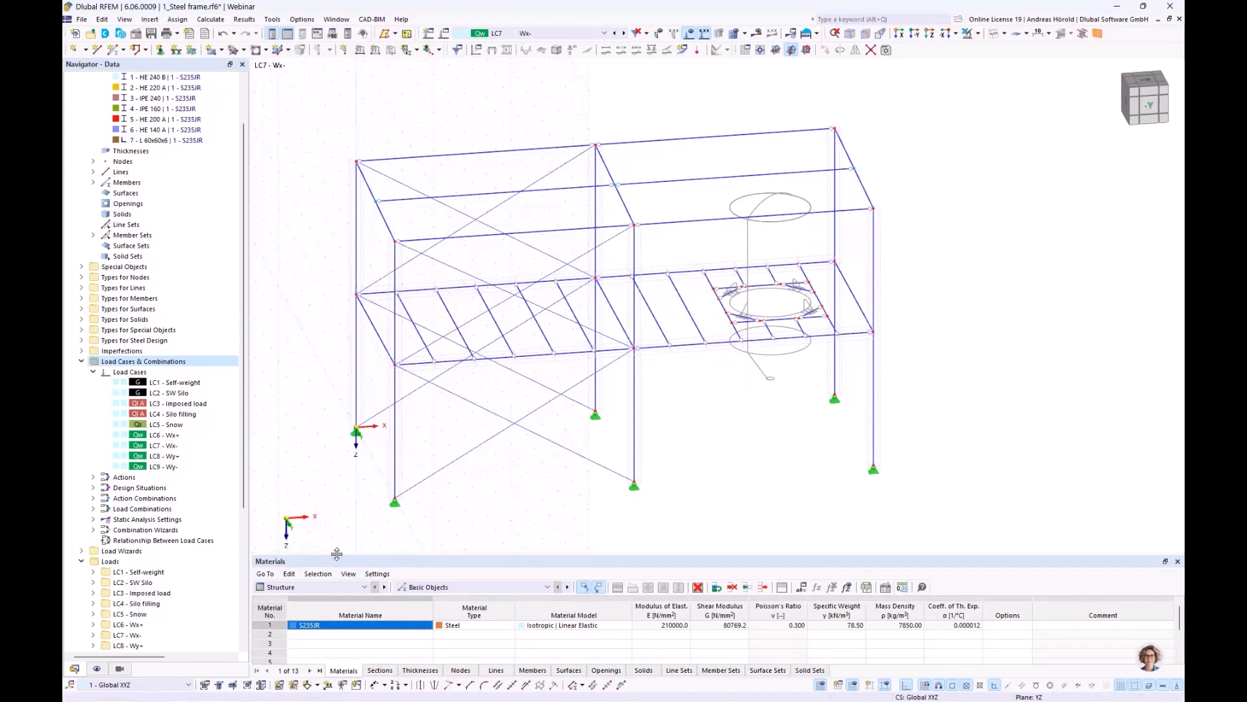
drag(337, 552, 338, 494)
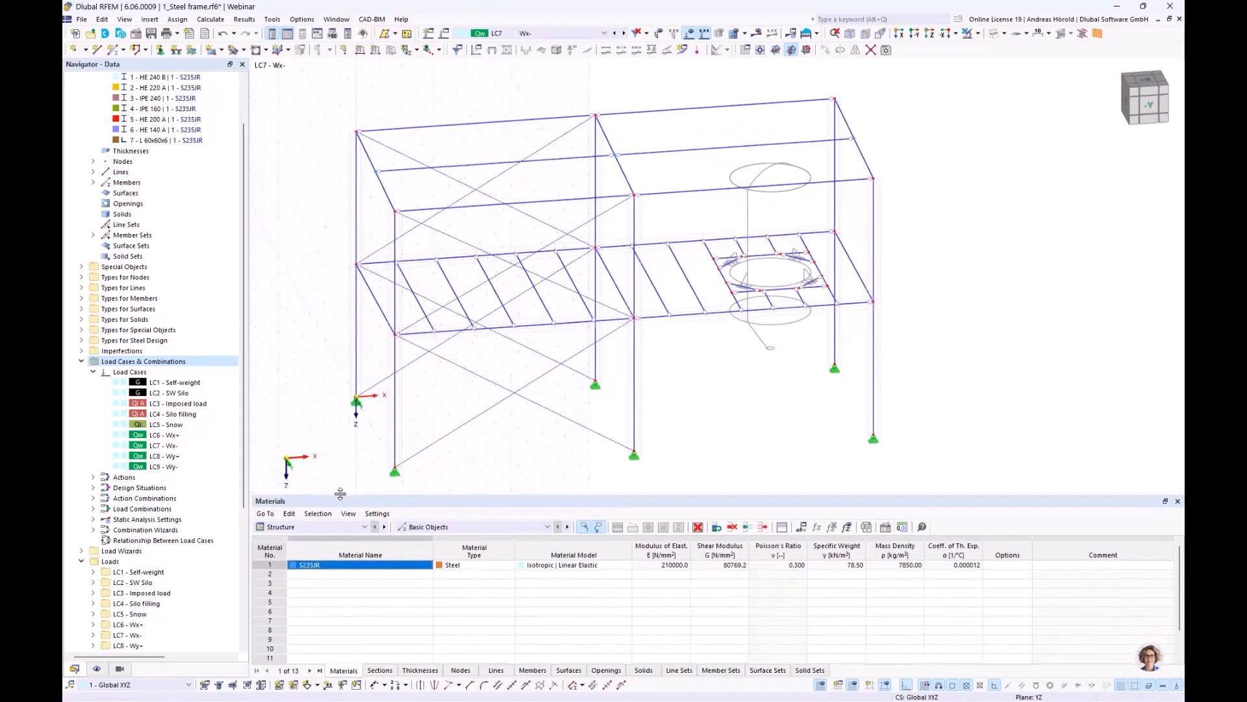
click(286, 528)
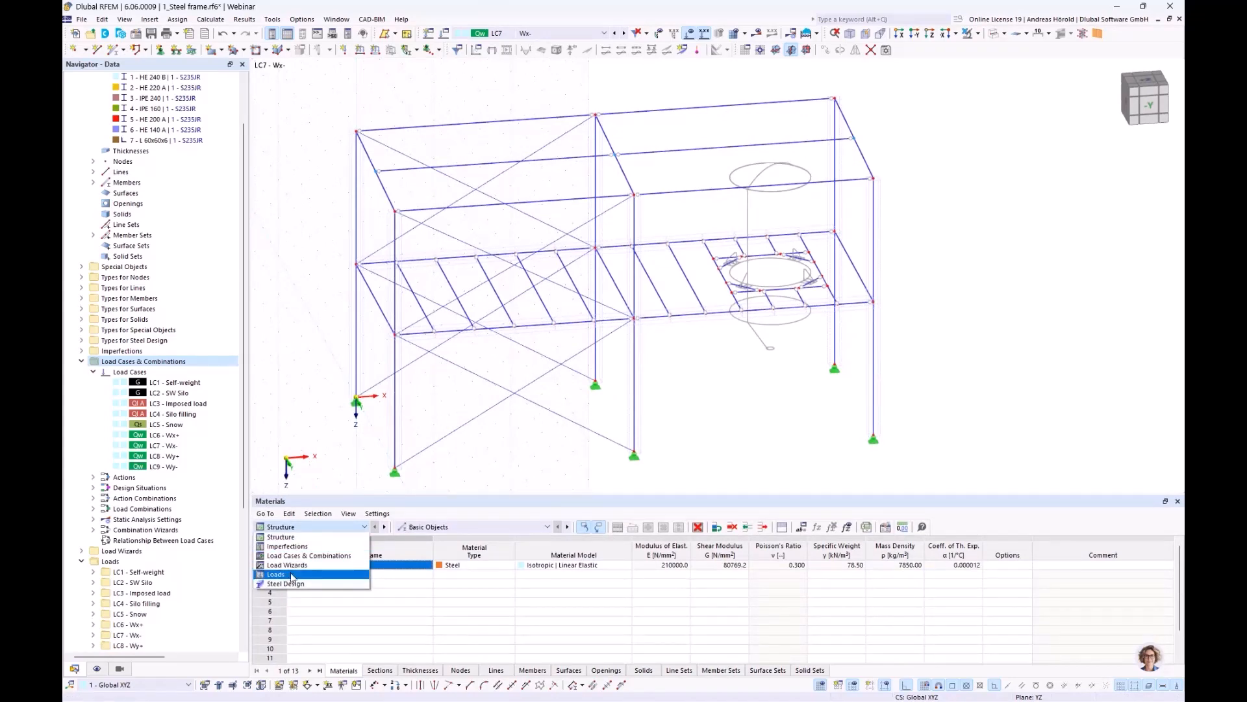
click(293, 575)
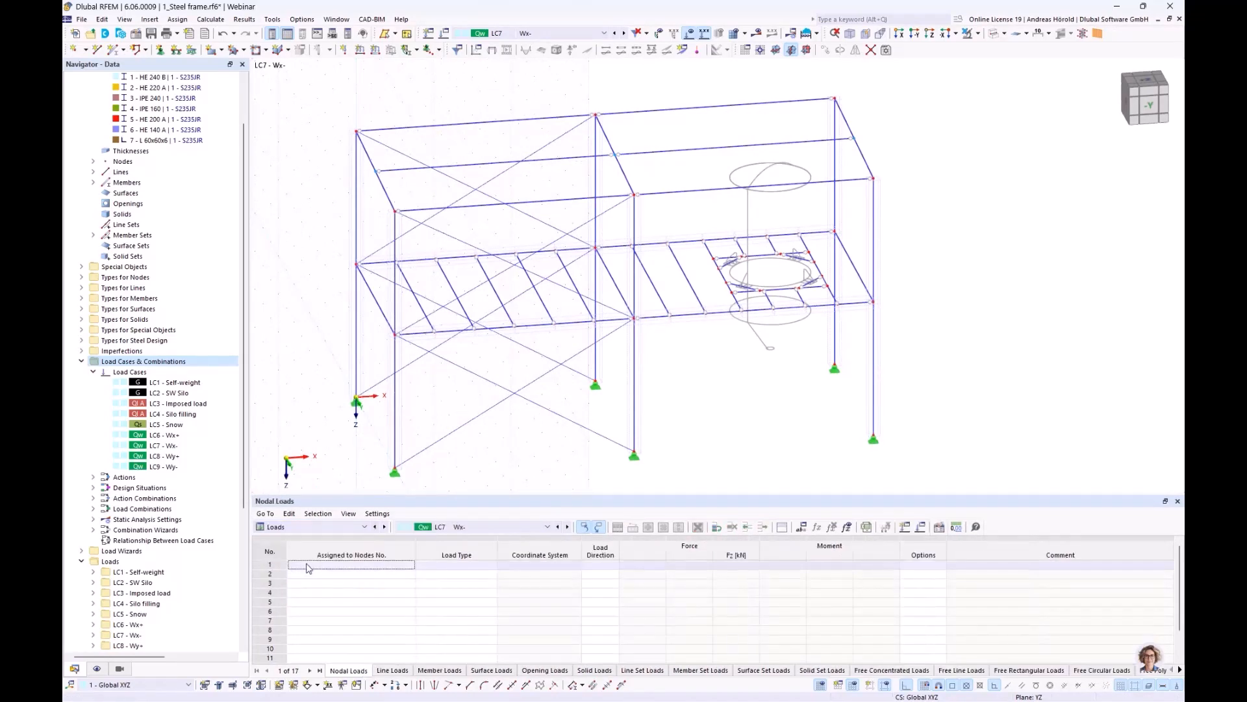
click(434, 670)
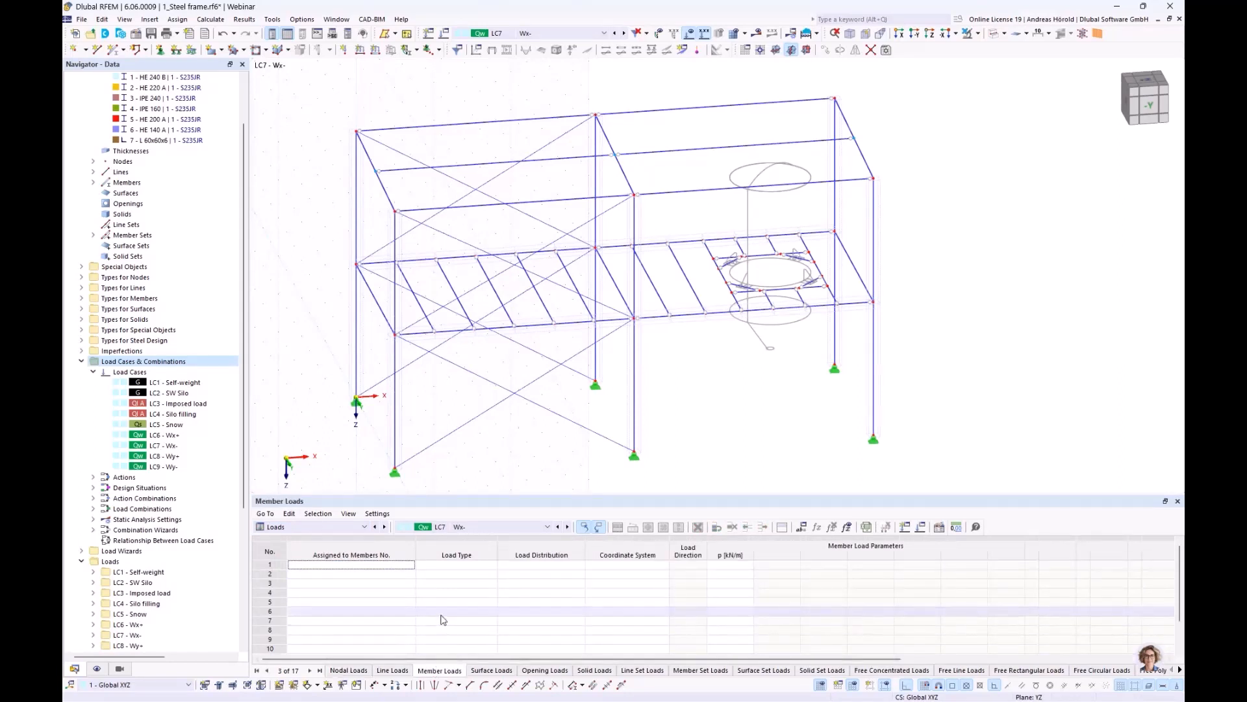
Step: Return to load case LC6 Wx+ and copy its three member load rows from the table
scroll(442, 619, down, 4)
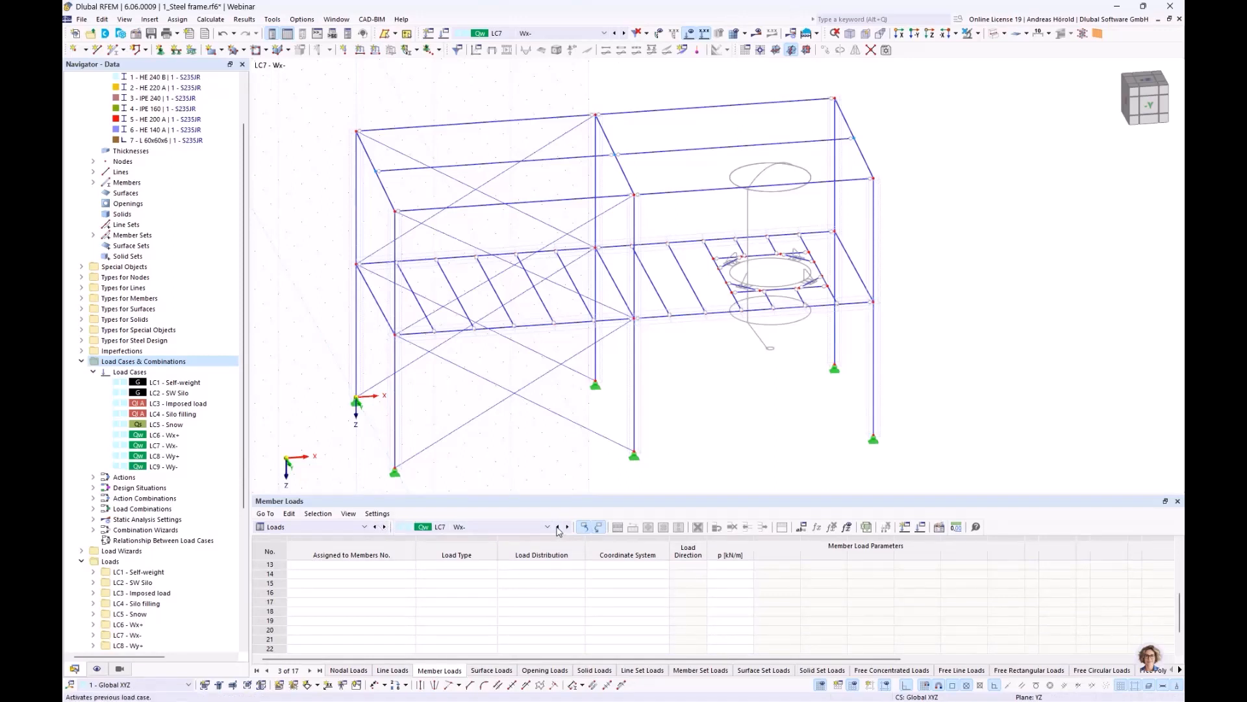
click(557, 527)
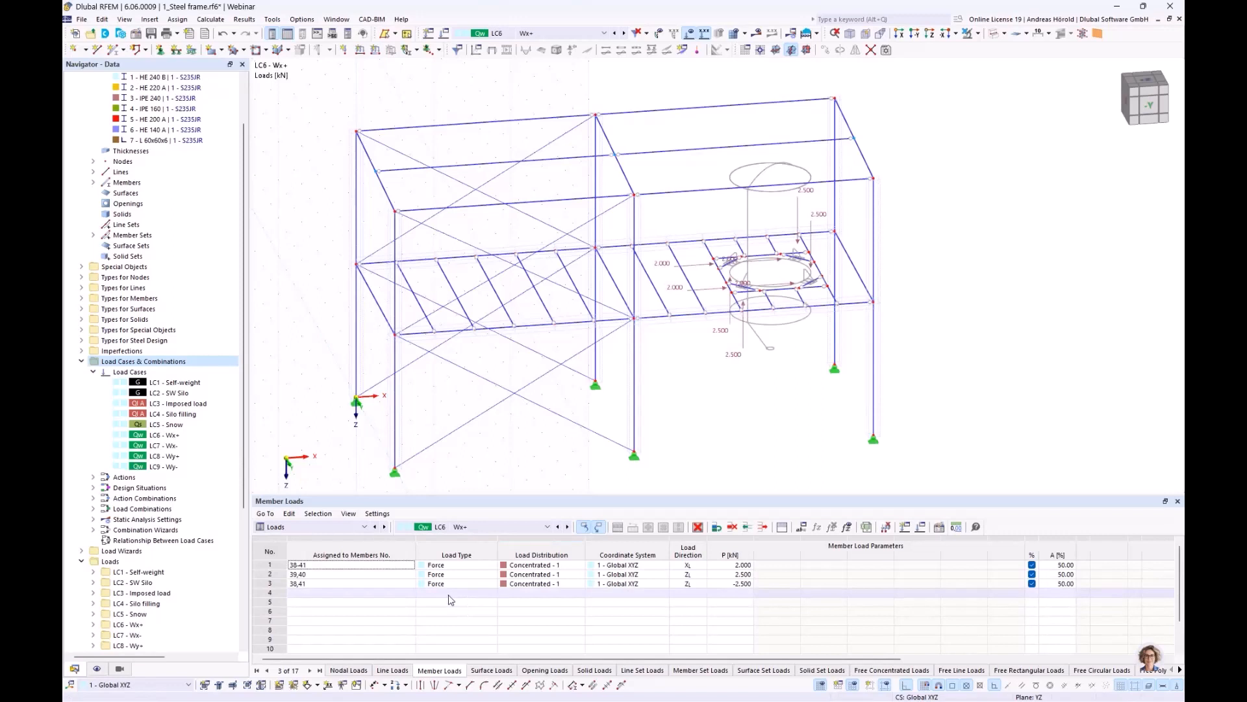
click(266, 565)
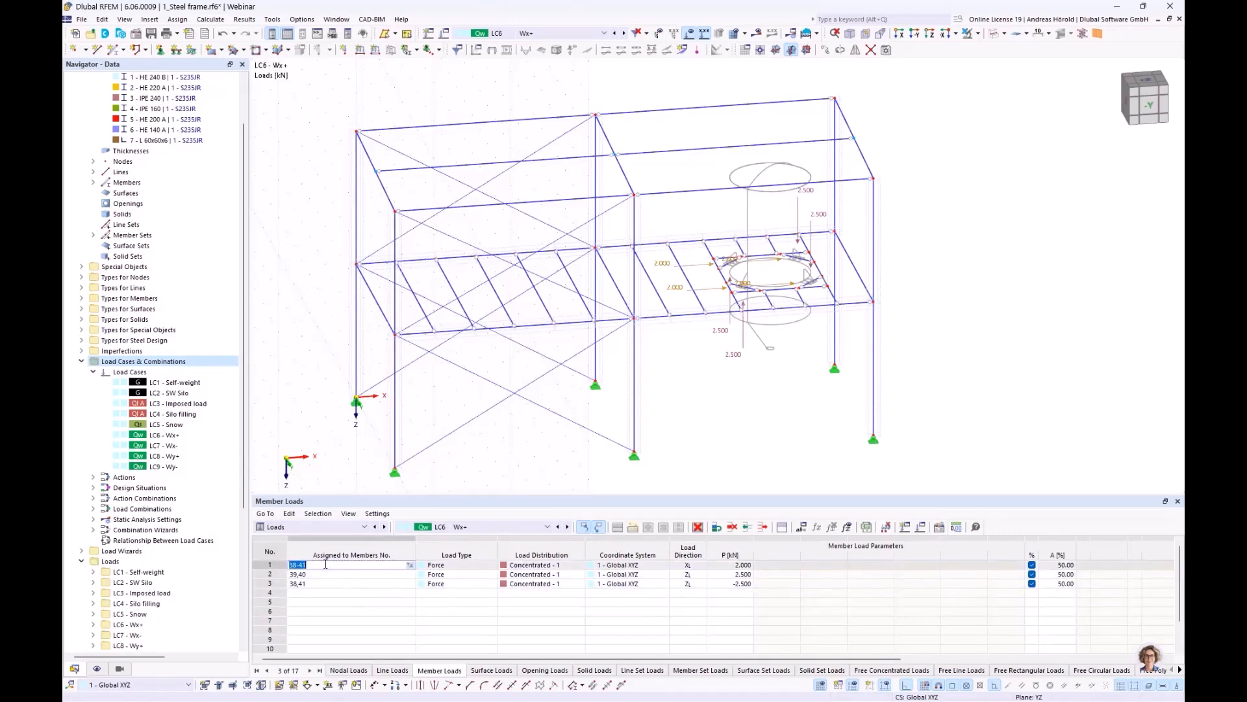
click(268, 562)
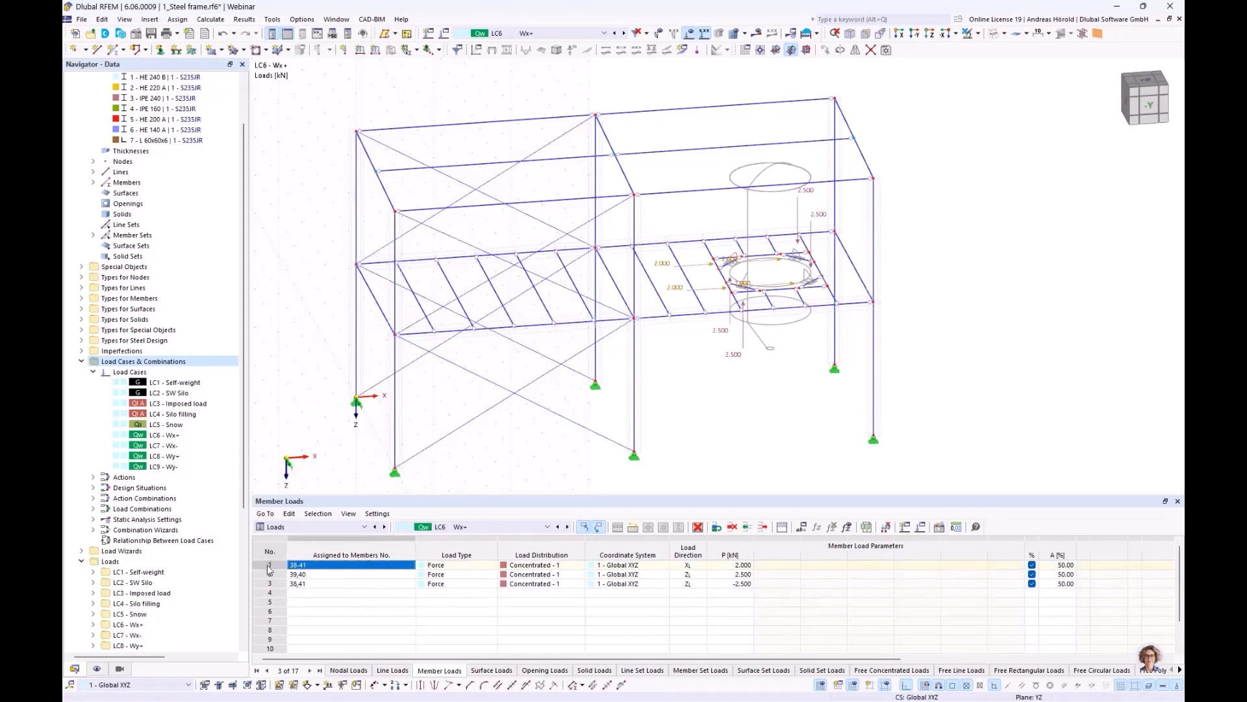
click(270, 583)
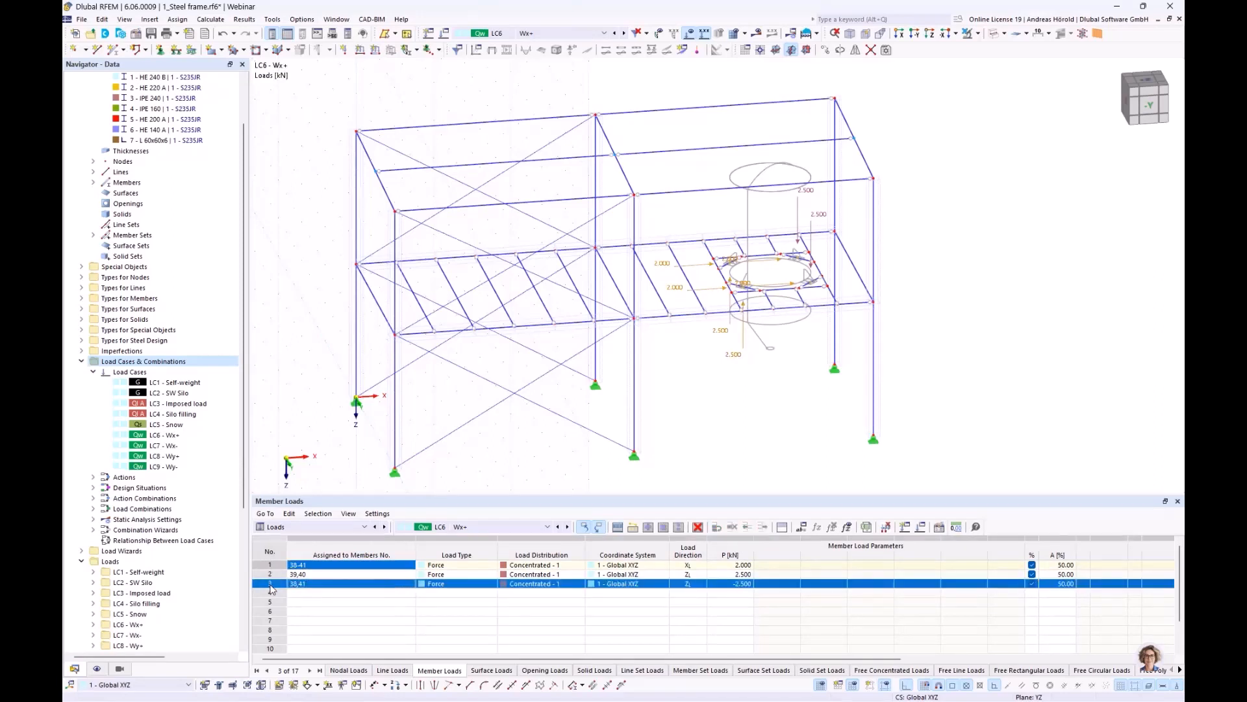
click(273, 564)
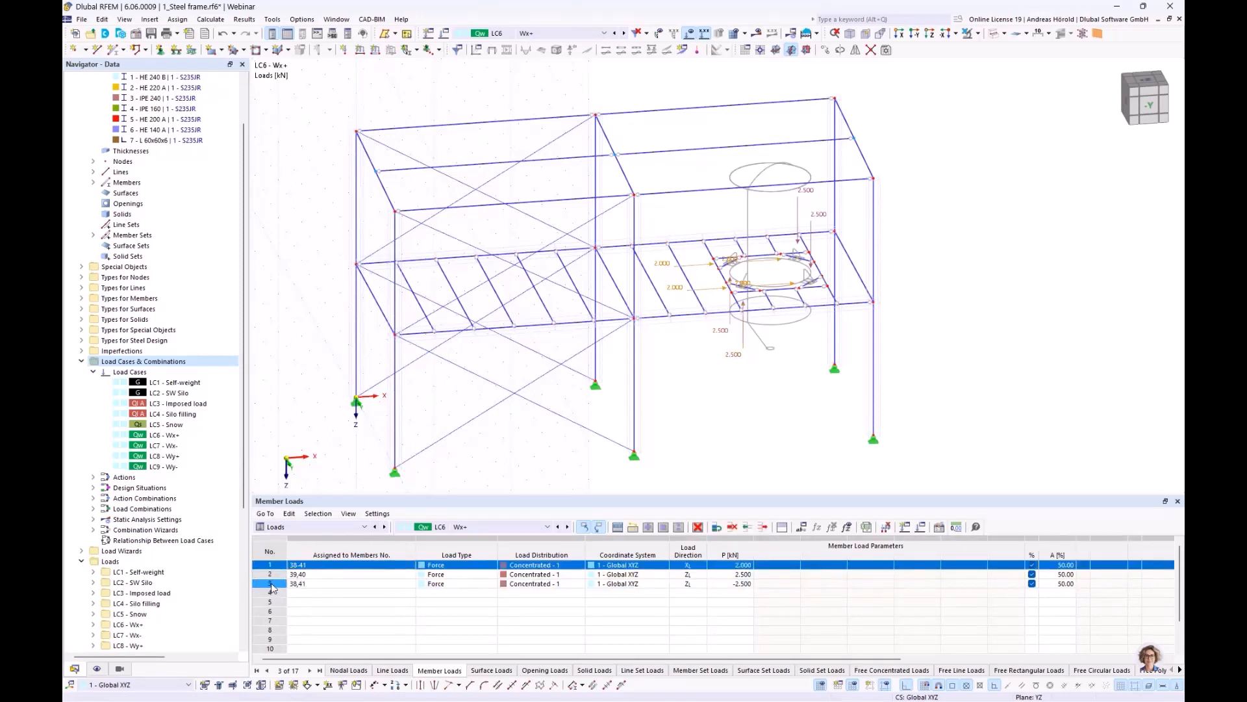
shift+click(273, 584)
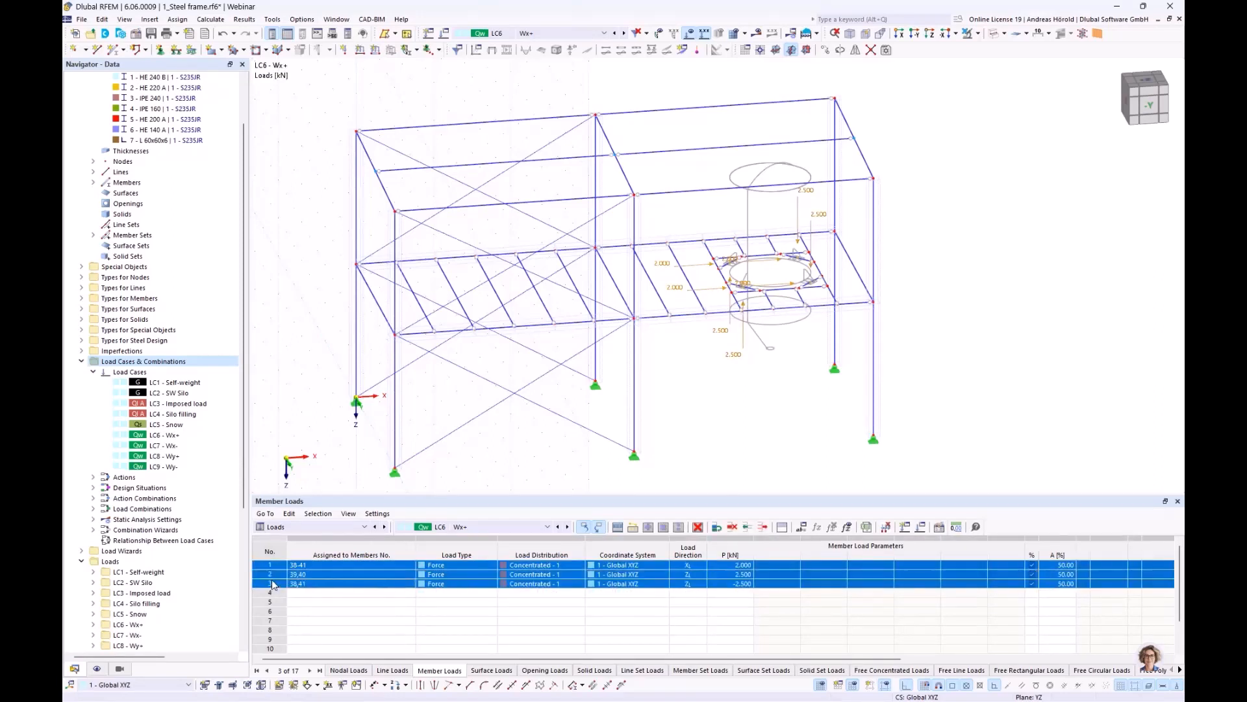
right_click(349, 570)
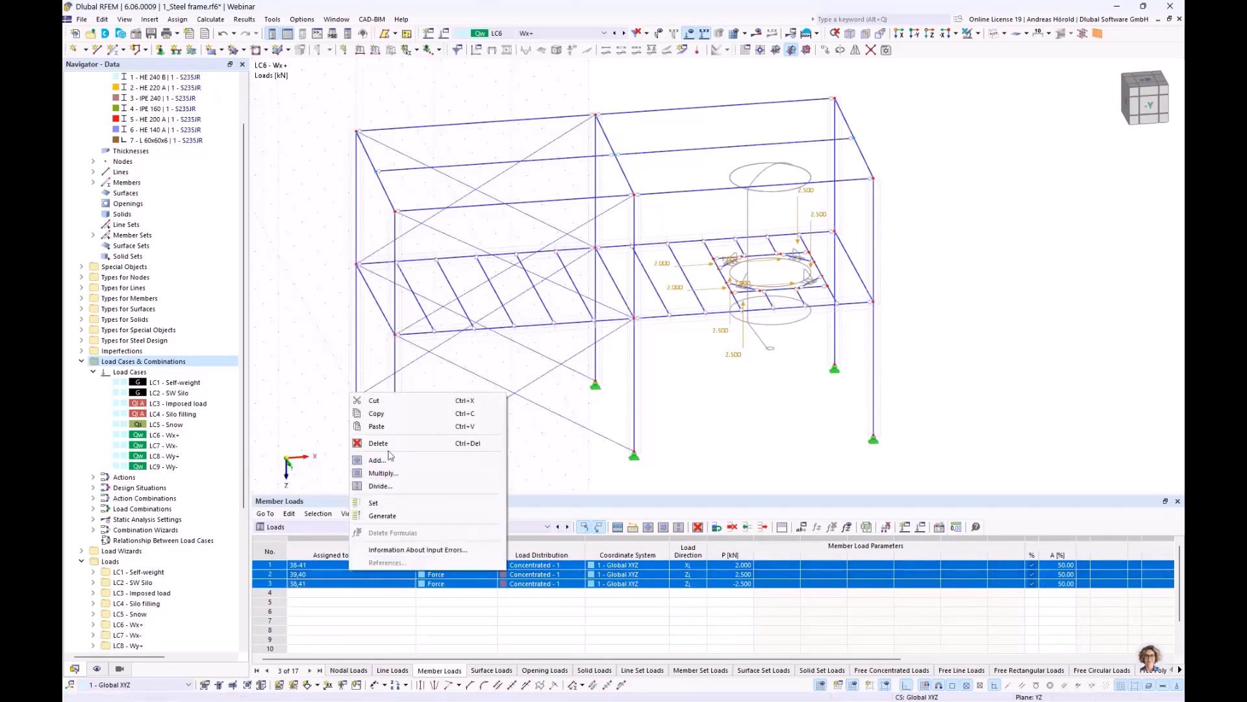
click(382, 414)
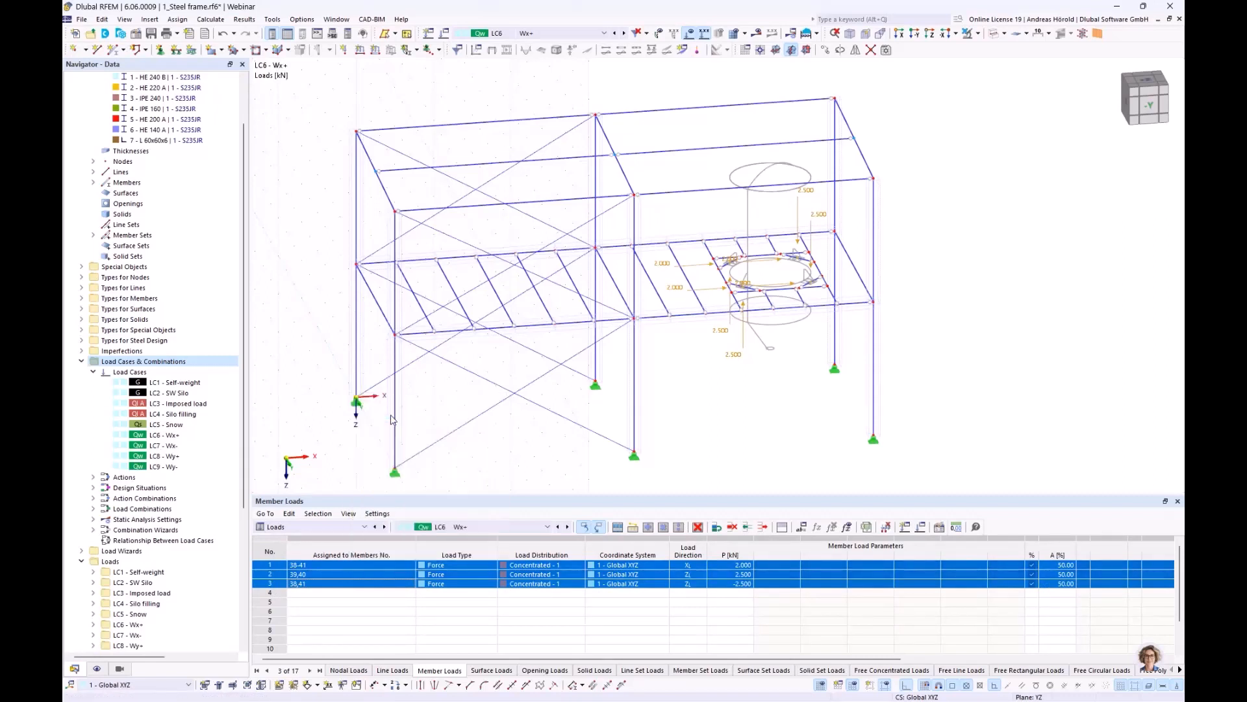
Step: Paste the three copied member load rows into the member loads table of LC7 Wx-
click(569, 526)
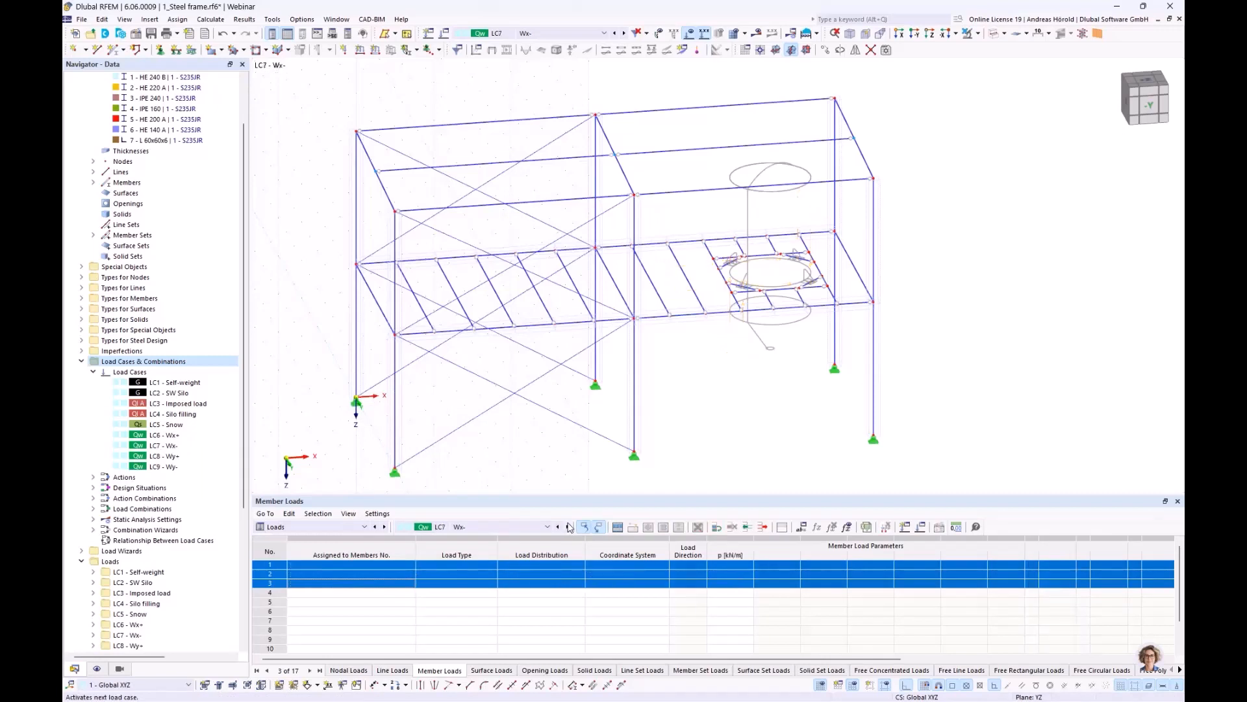
right_click(388, 570)
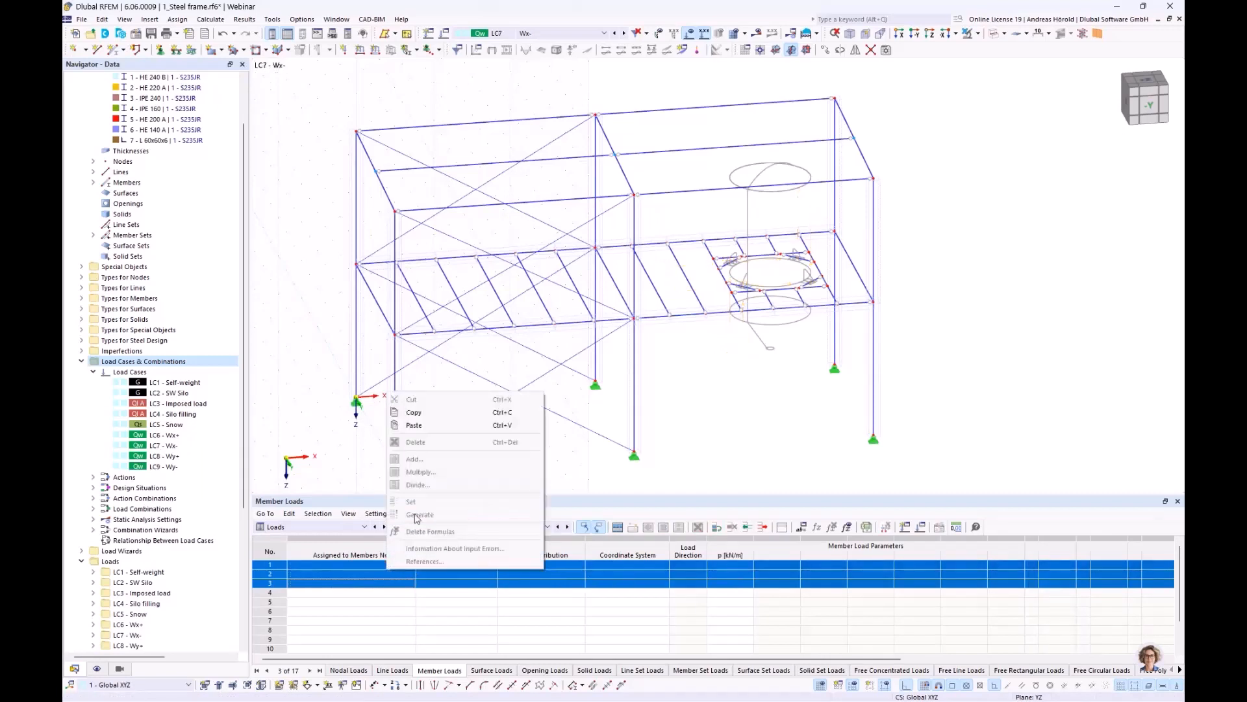
click(421, 425)
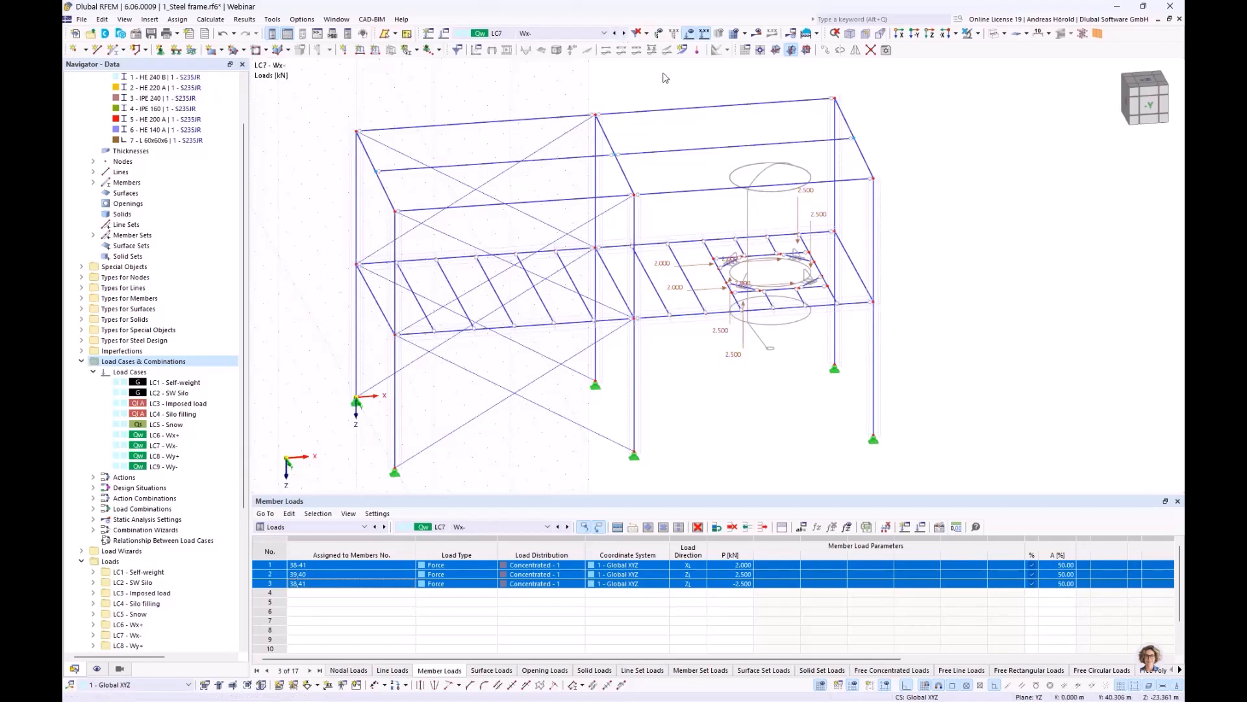
Step: Make LC8 Wy+ the active load case and define a 2 kN concentrated member load in global Y on true length
click(623, 34)
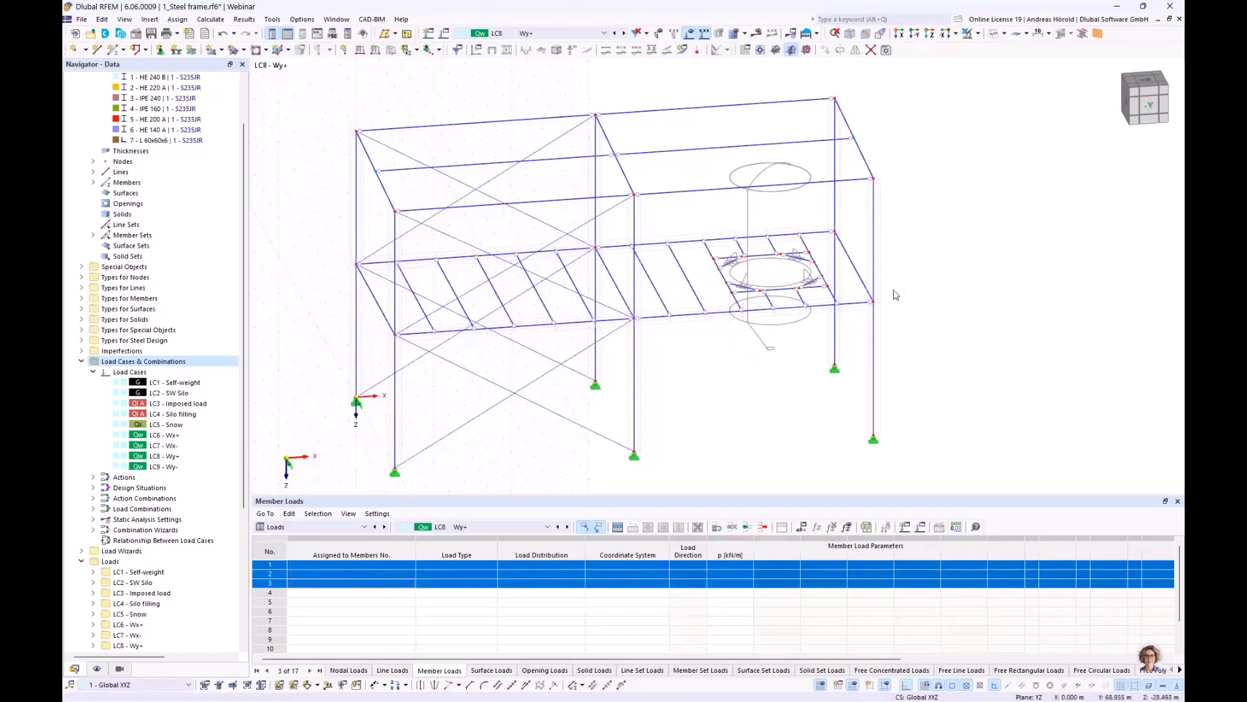
scroll(709, 296, up, 3)
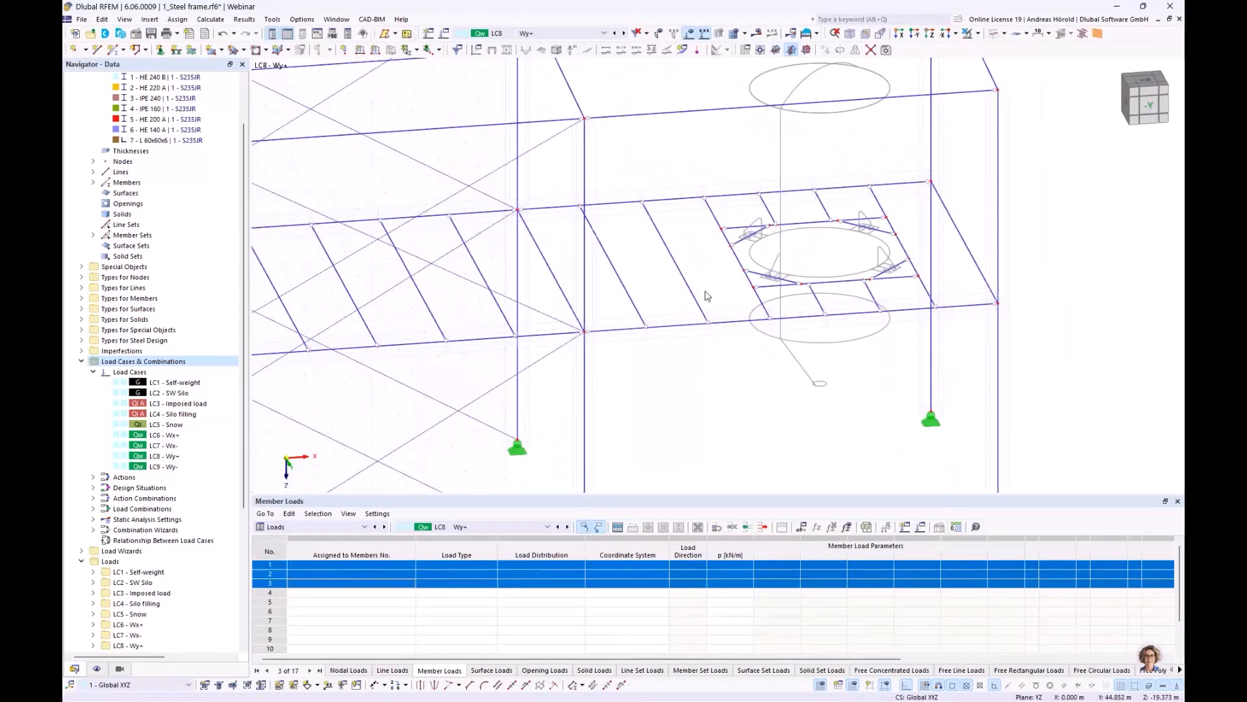
scroll(708, 296, up, 1)
scroll(695, 328, up, 3)
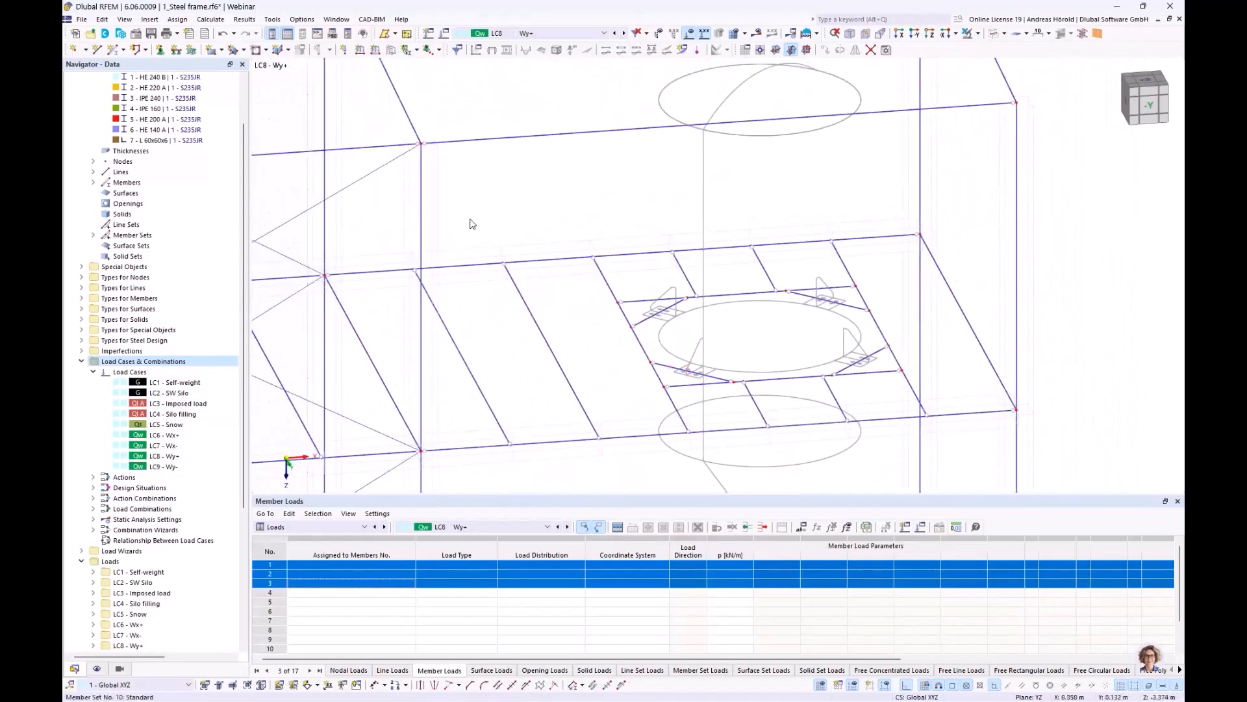
click(375, 52)
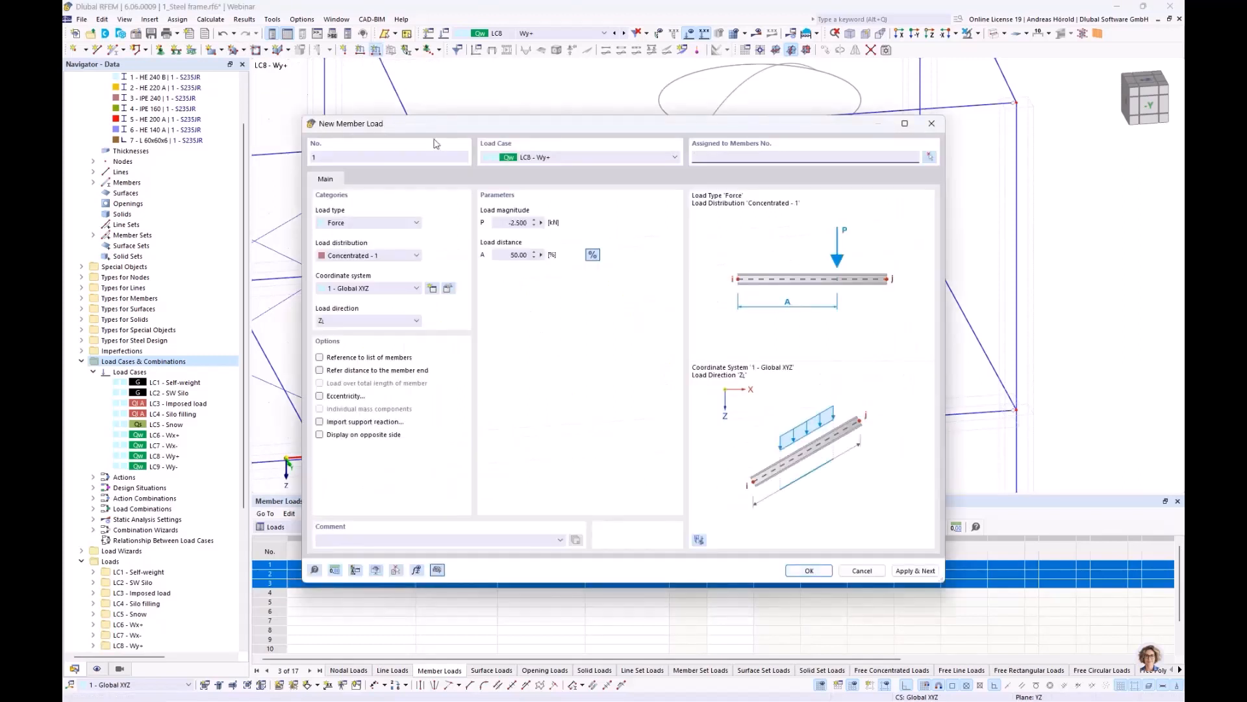
click(507, 223)
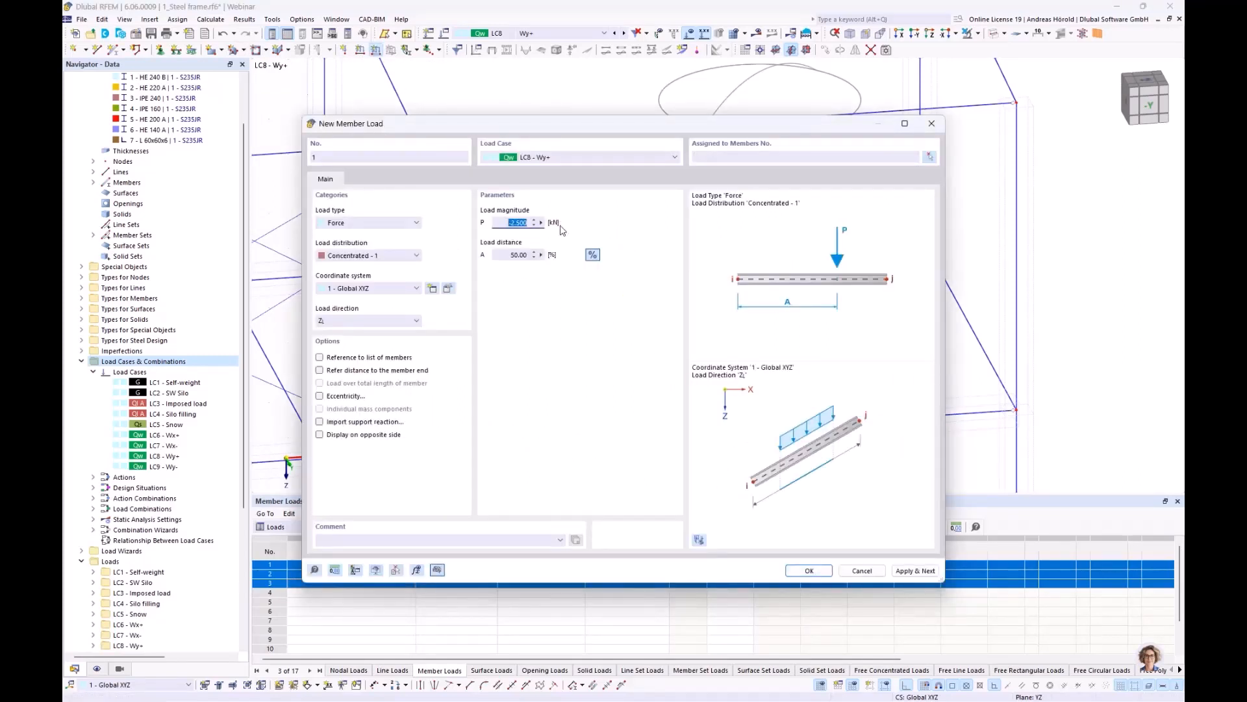
text(2)
click(357, 321)
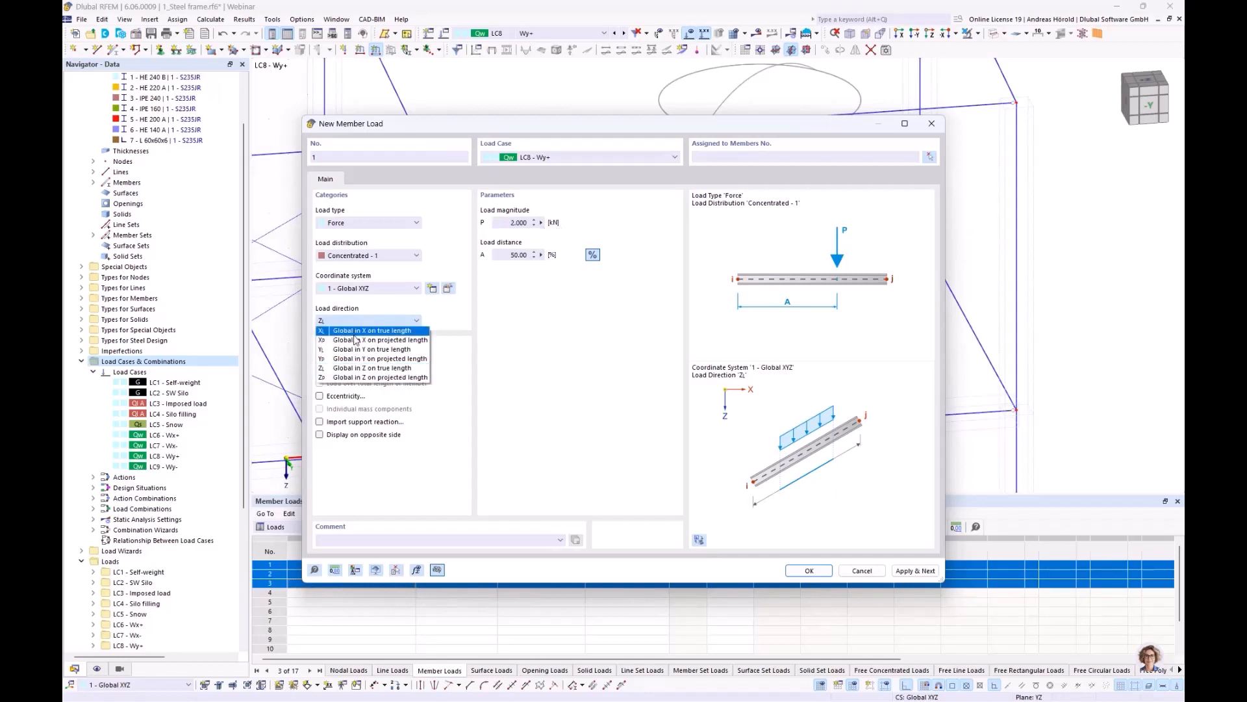
click(356, 350)
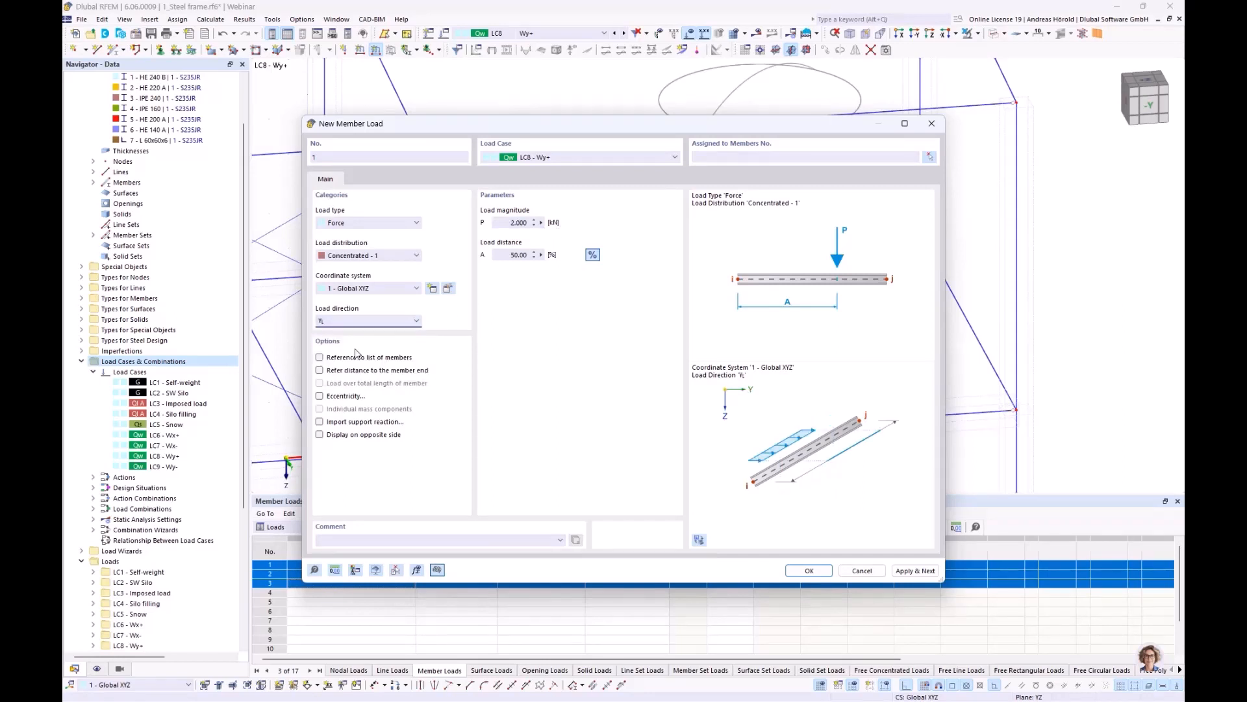
click(810, 570)
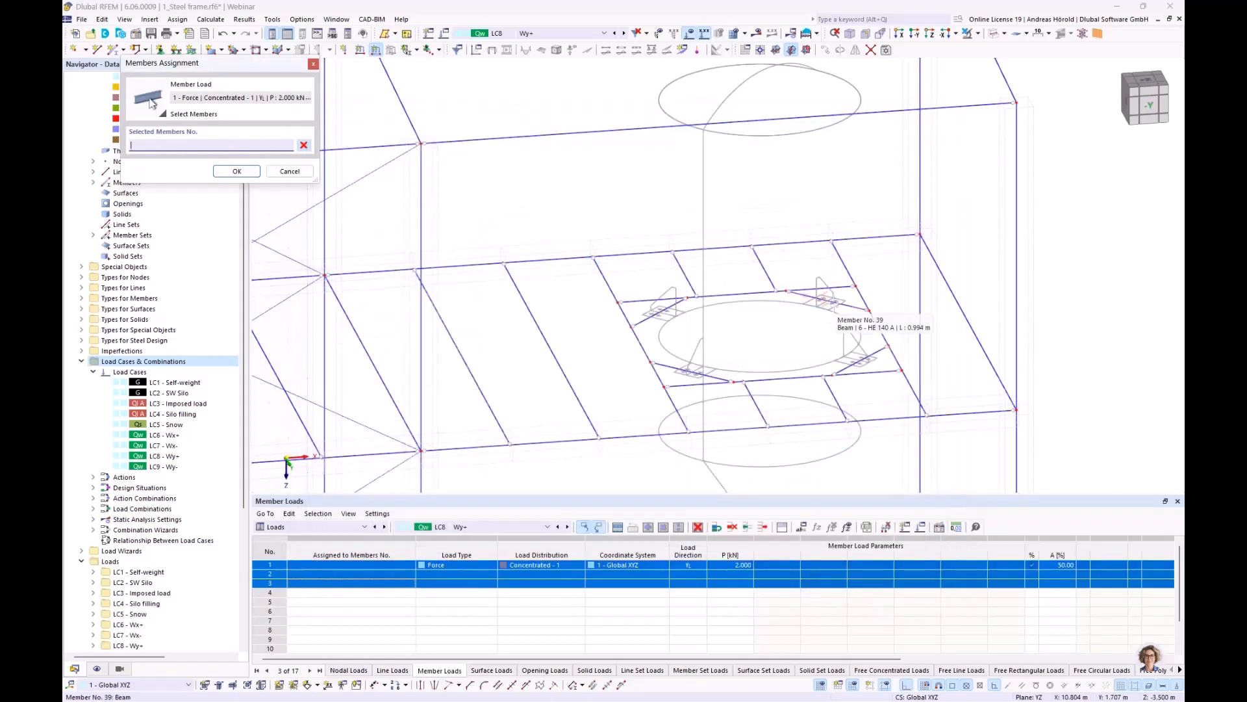
Step: Assign the 2 kN global Y load to the four diagonal members supporting the silo, members 38 to 41
click(834, 302)
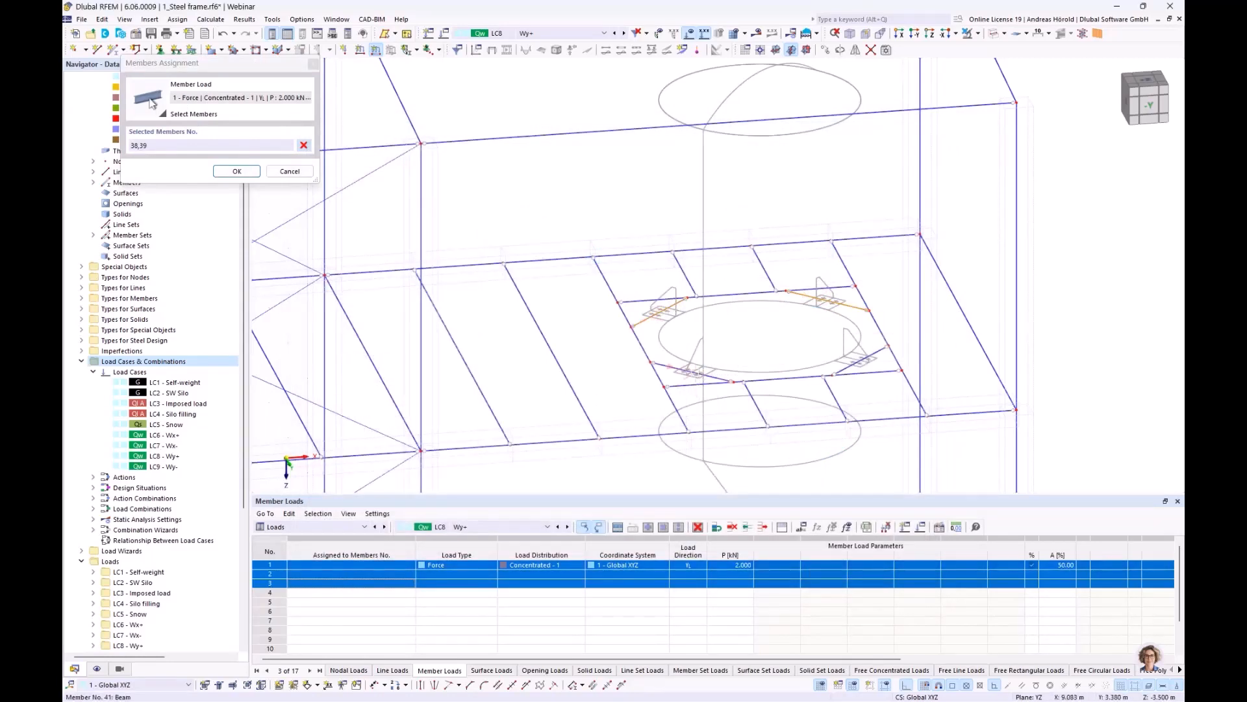
click(693, 372)
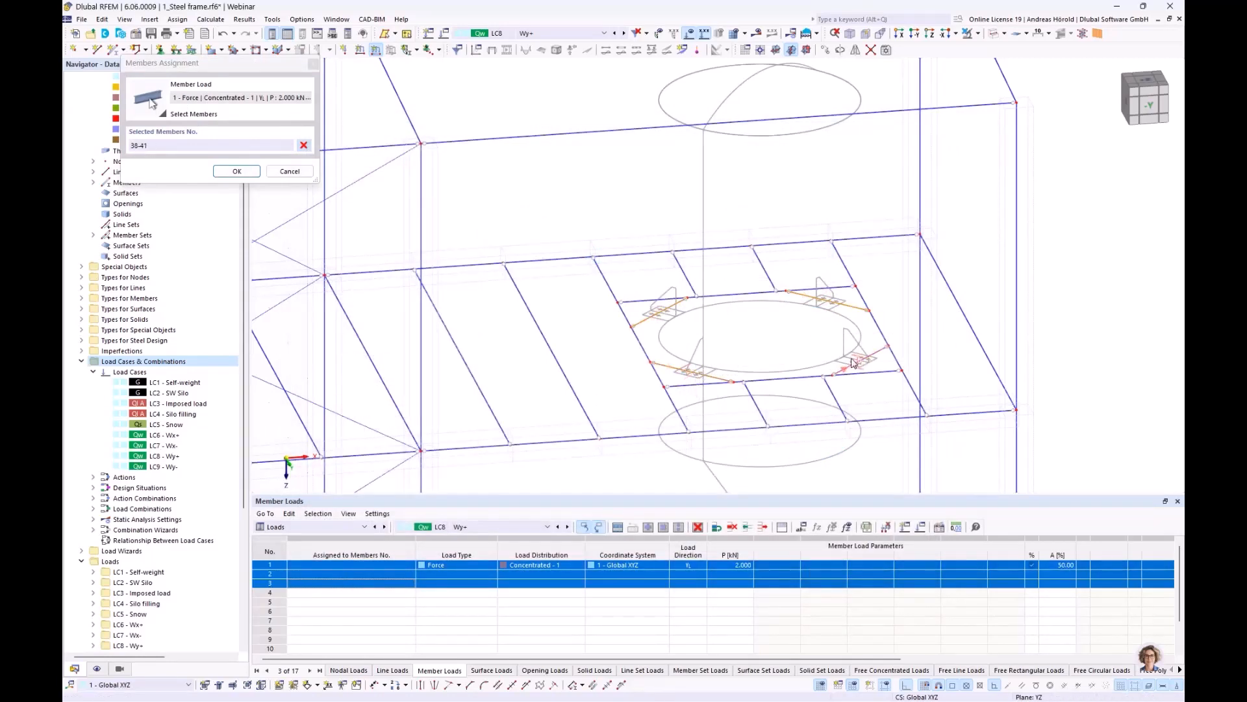
click(240, 172)
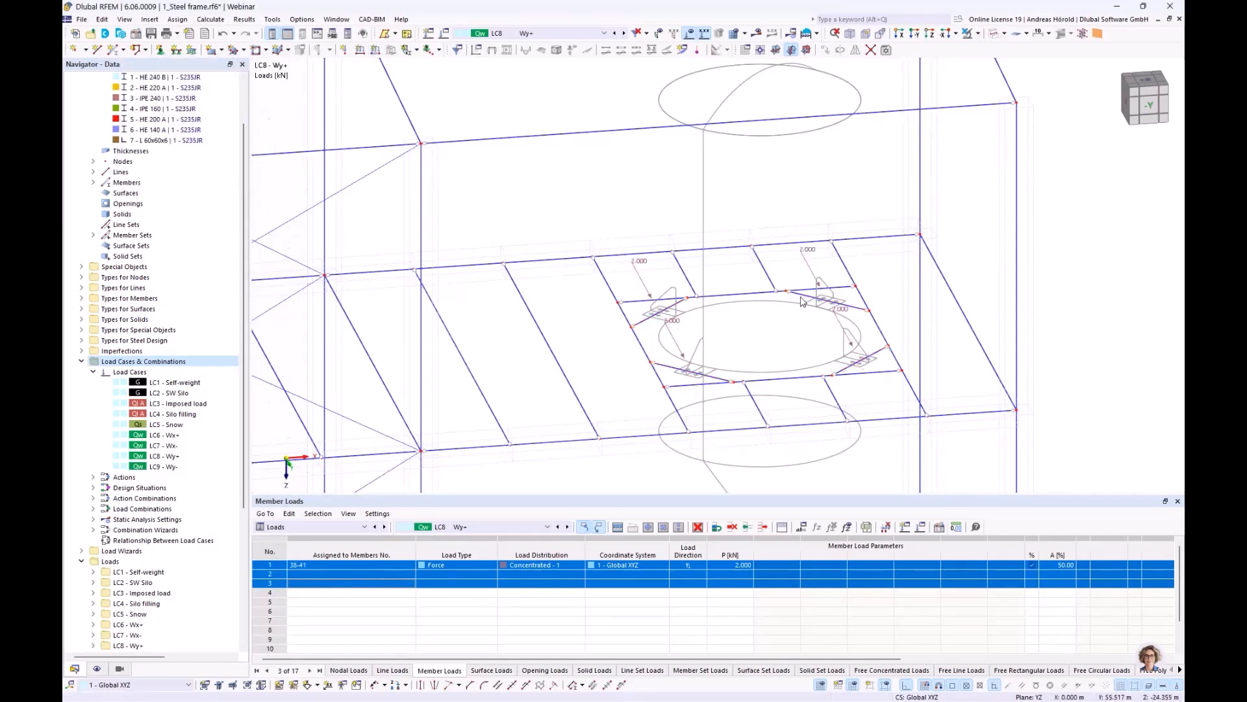
Step: Define a second LC8 member load as a 2.5 kN concentrated force in global Z on true length
click(376, 51)
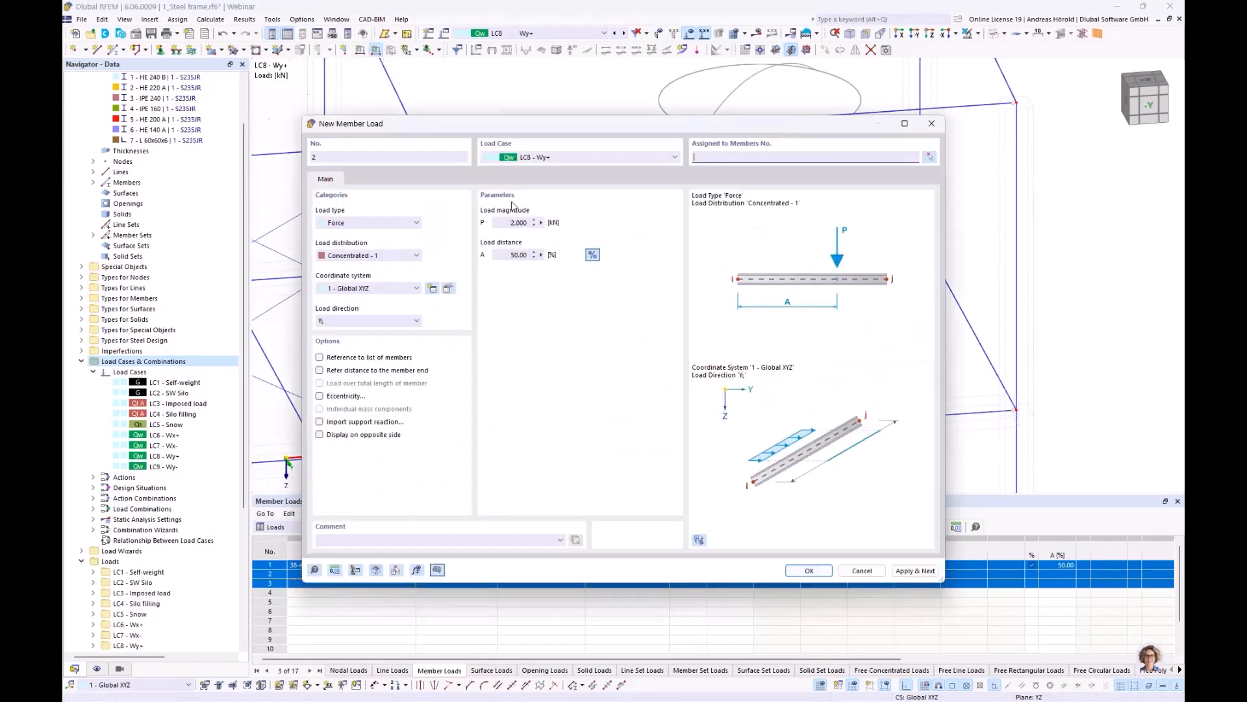
click(519, 222)
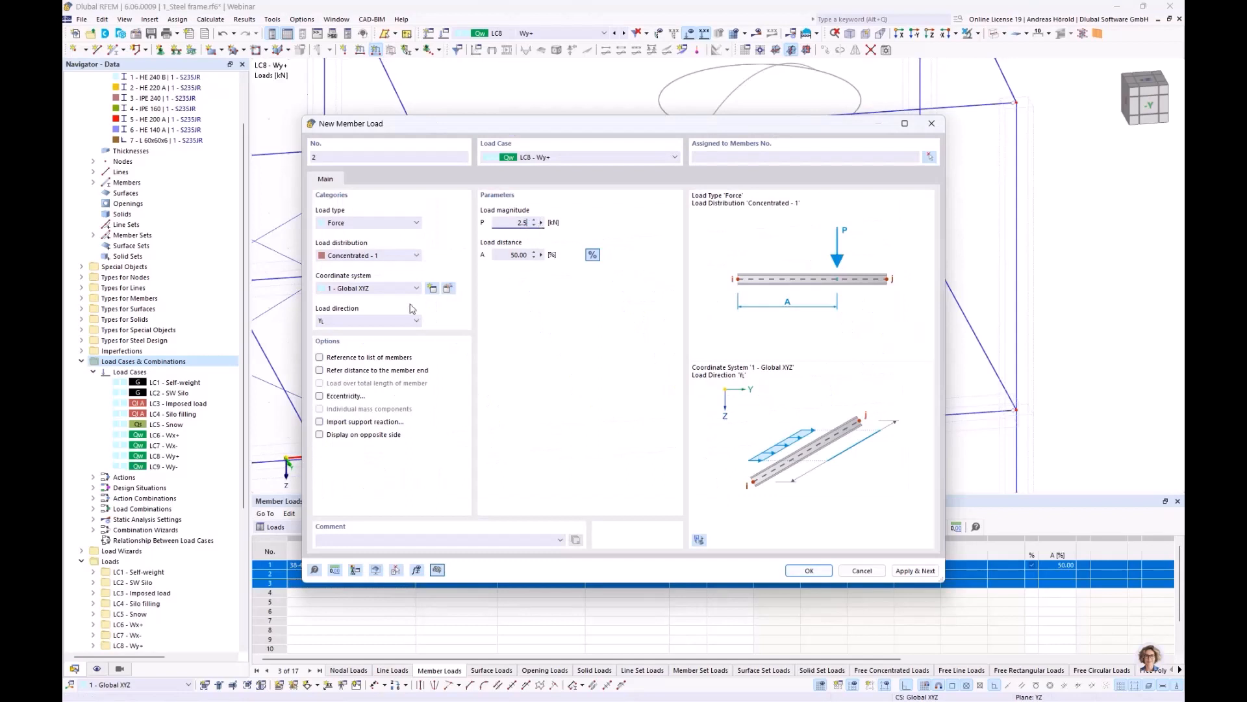
click(398, 320)
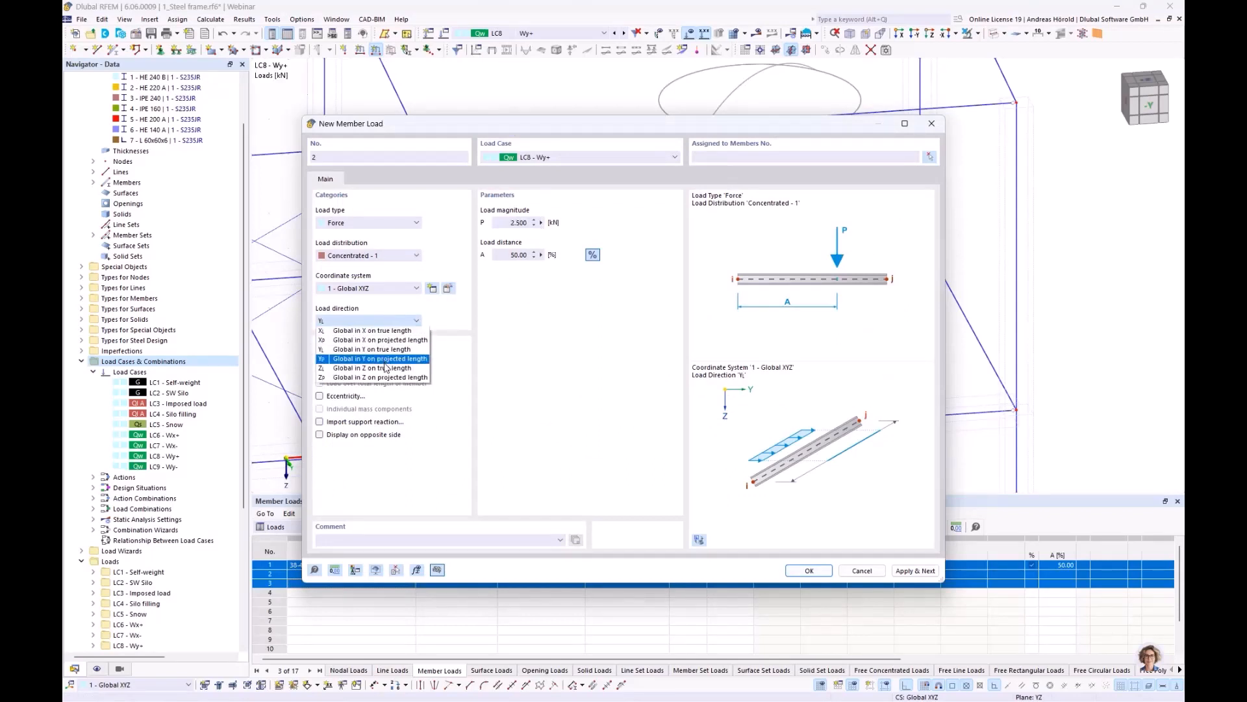
click(386, 368)
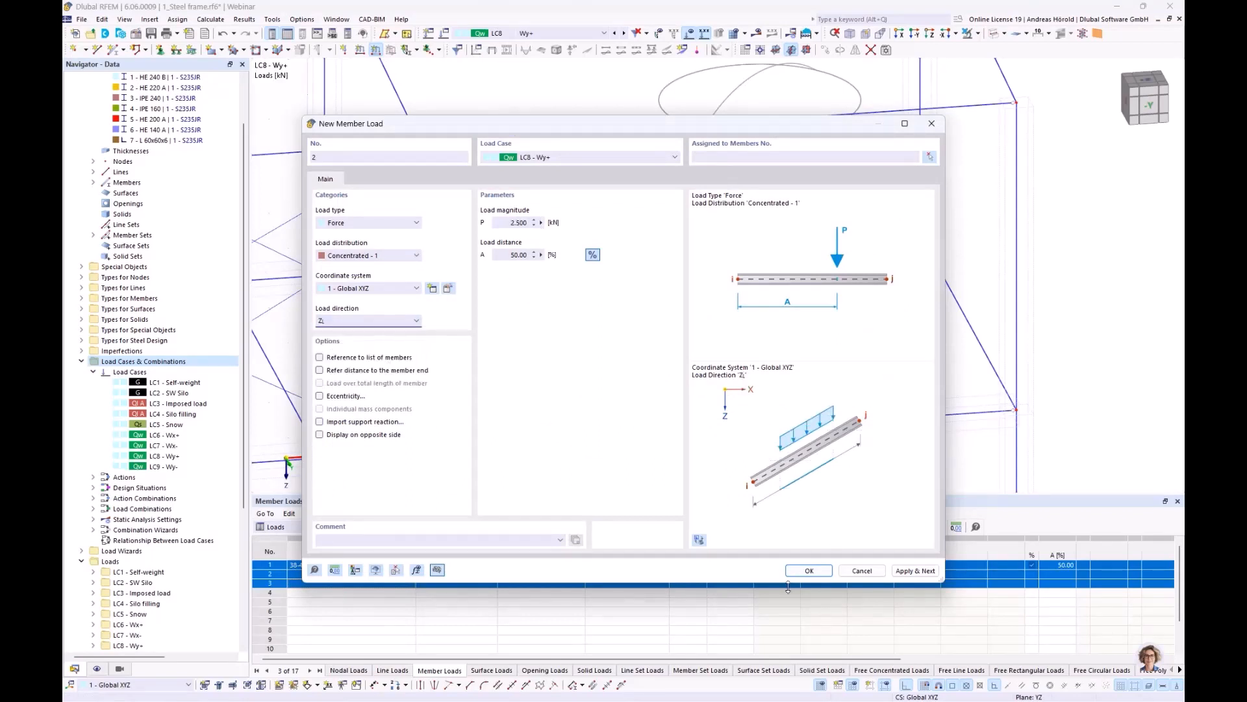
click(809, 570)
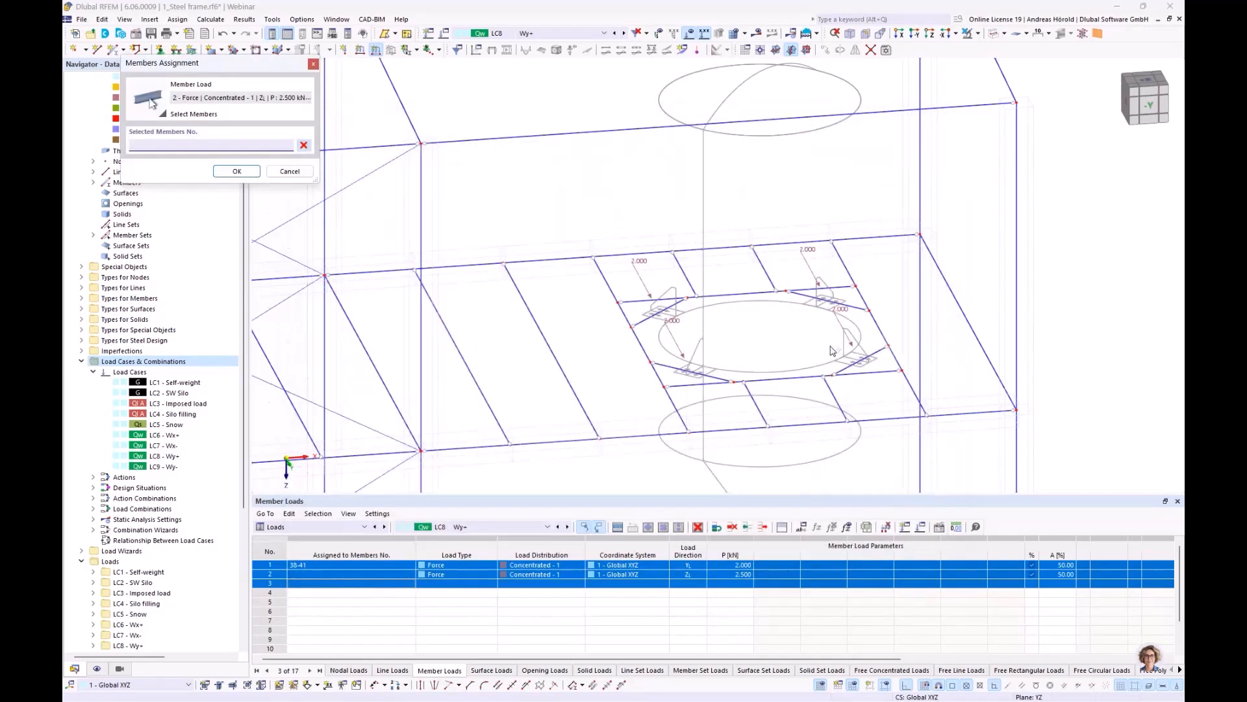
click(838, 310)
click(862, 356)
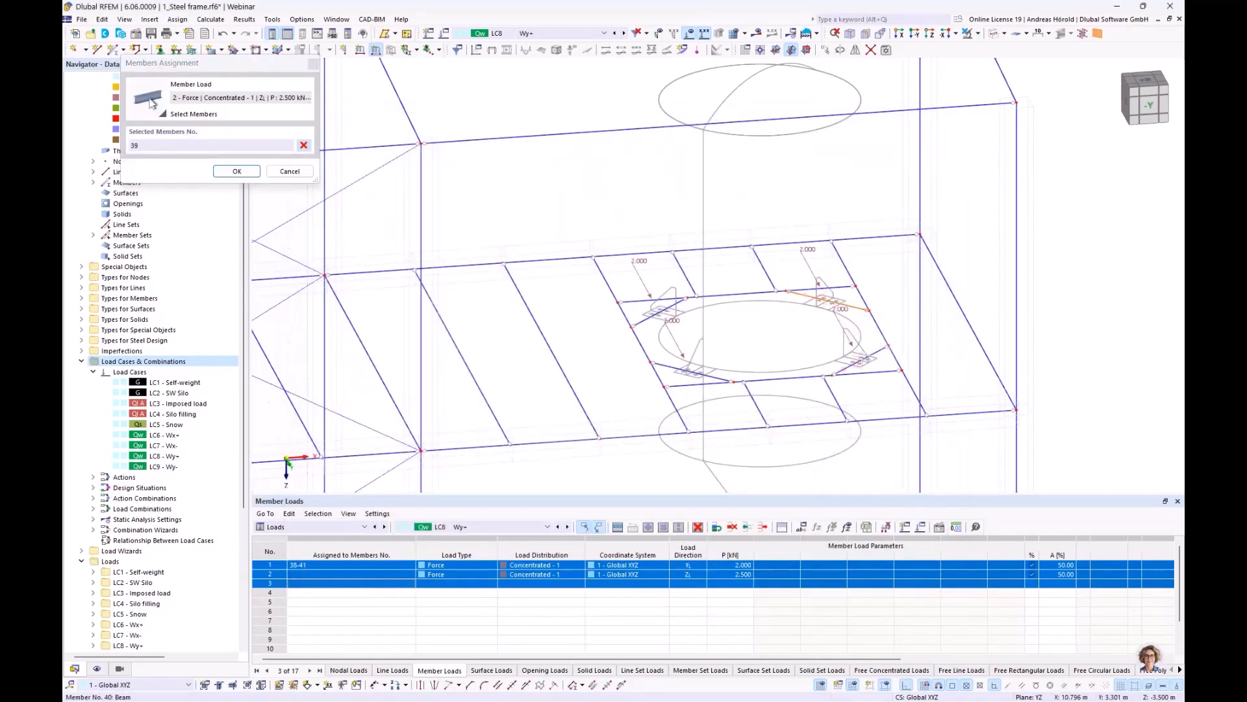
click(692, 372)
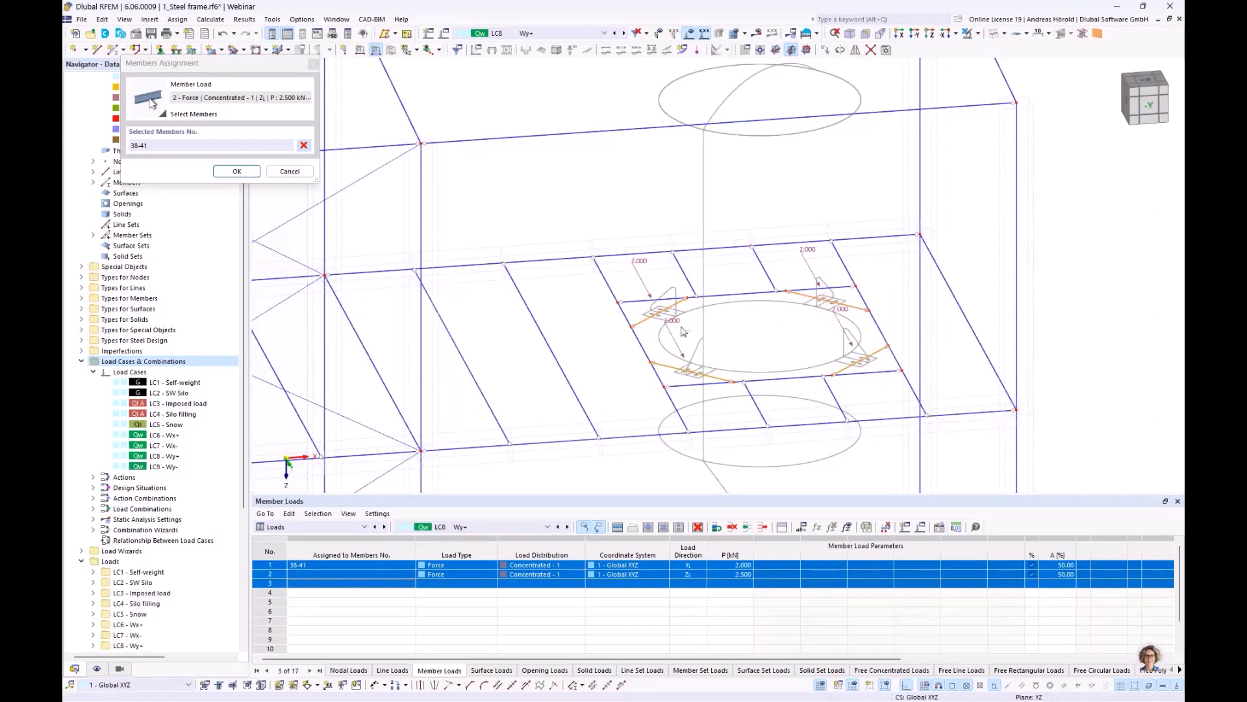
click(305, 147)
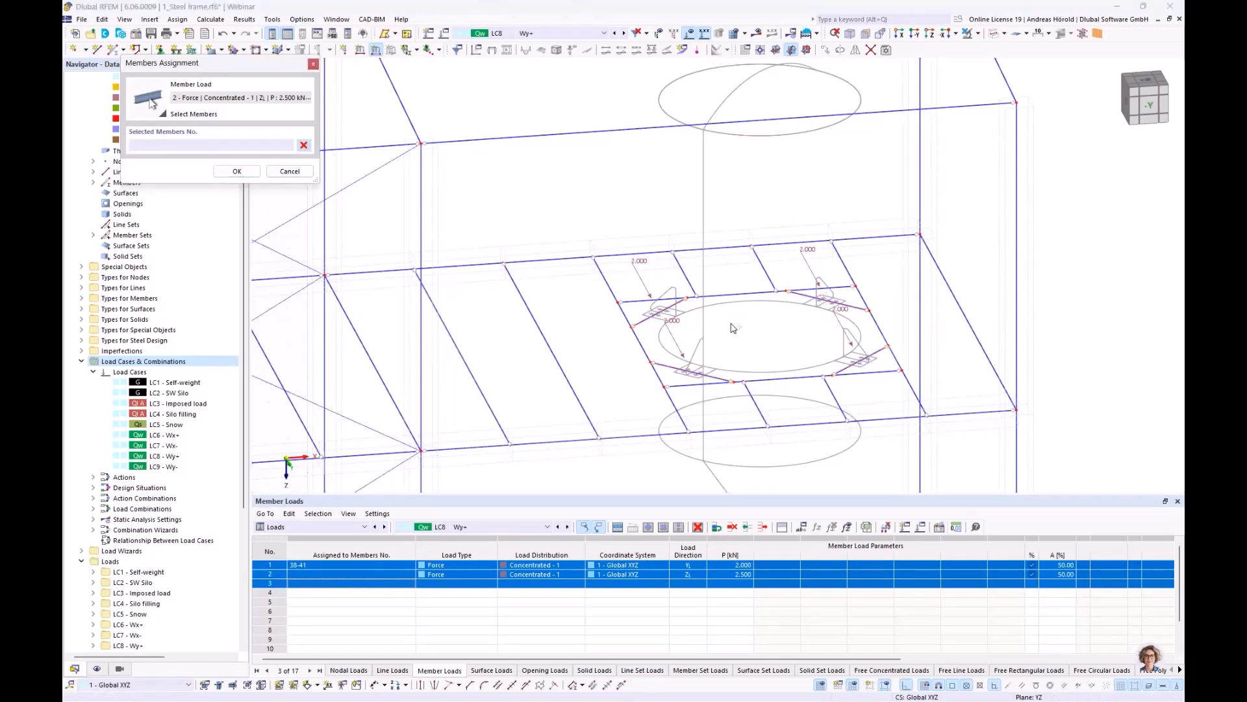
Step: Assign the 2.5 kN global Z load to members 40 and 41, the silo-supporting diagonals on the +Y side
click(693, 372)
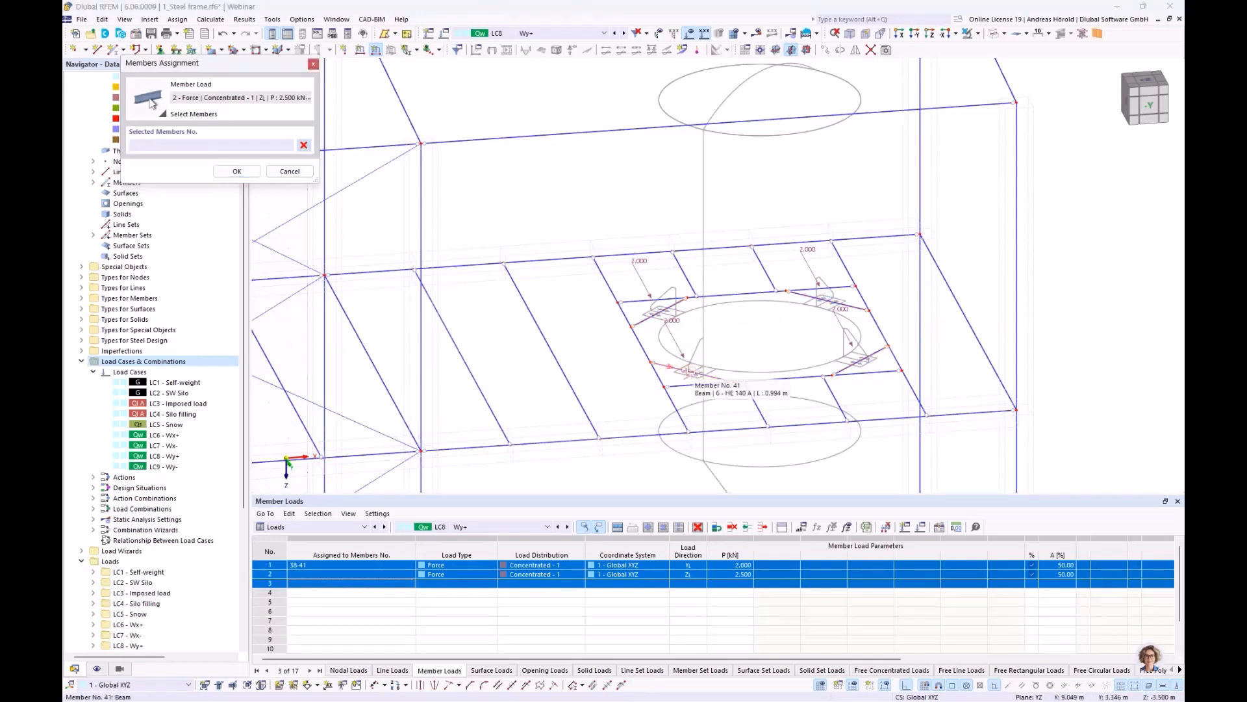
click(864, 358)
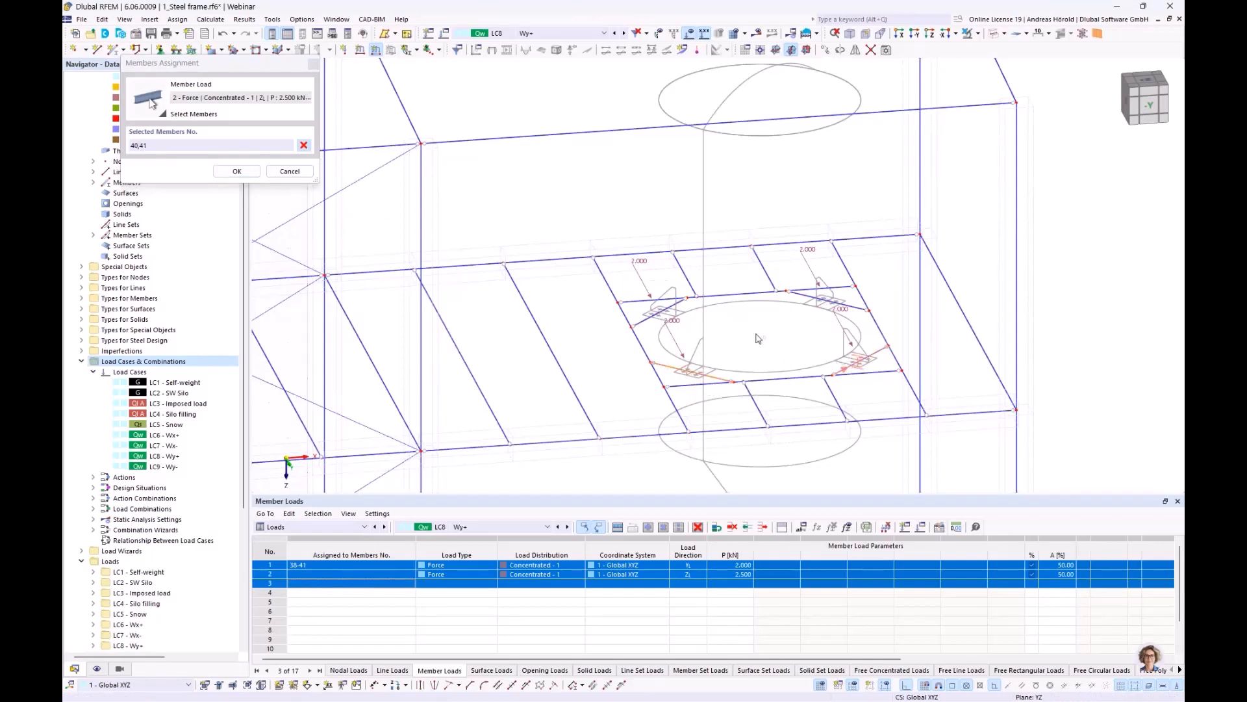
click(235, 172)
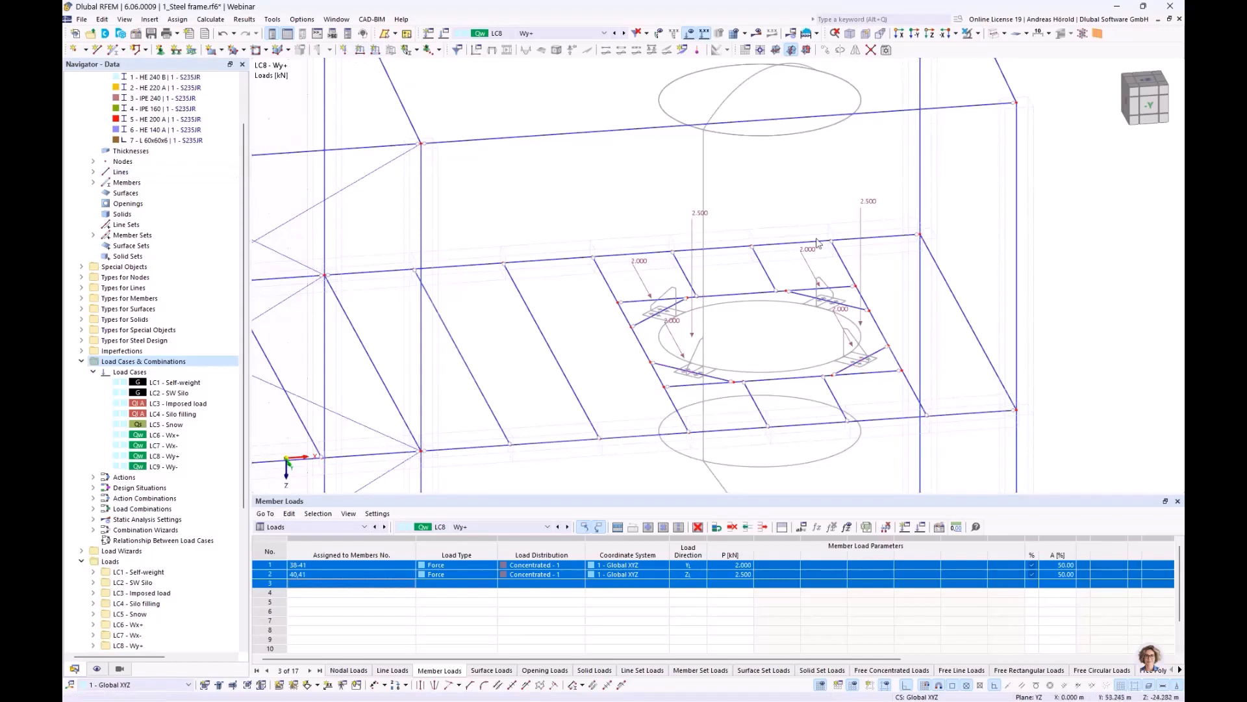
Step: Add an LC8 member load of -2.5 kN concentrated in global Z, assigned to silo-supporting diagonals 38 and 39
click(376, 50)
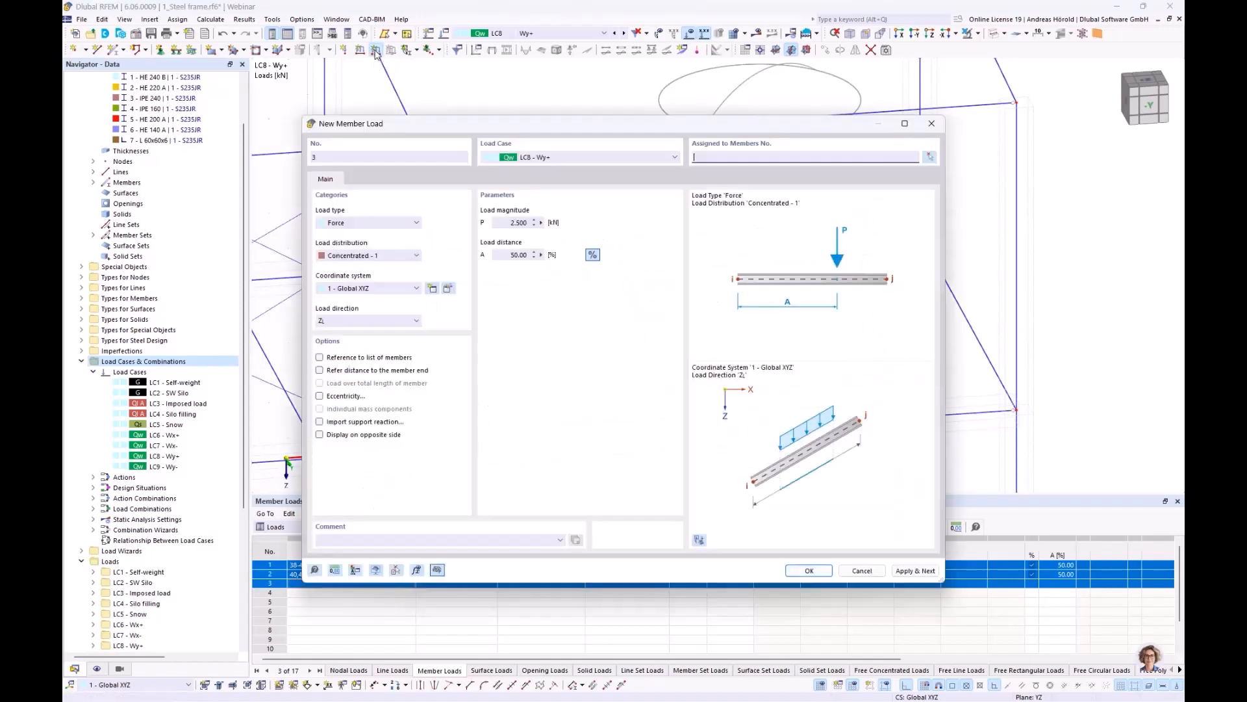
click(504, 223)
text(-)
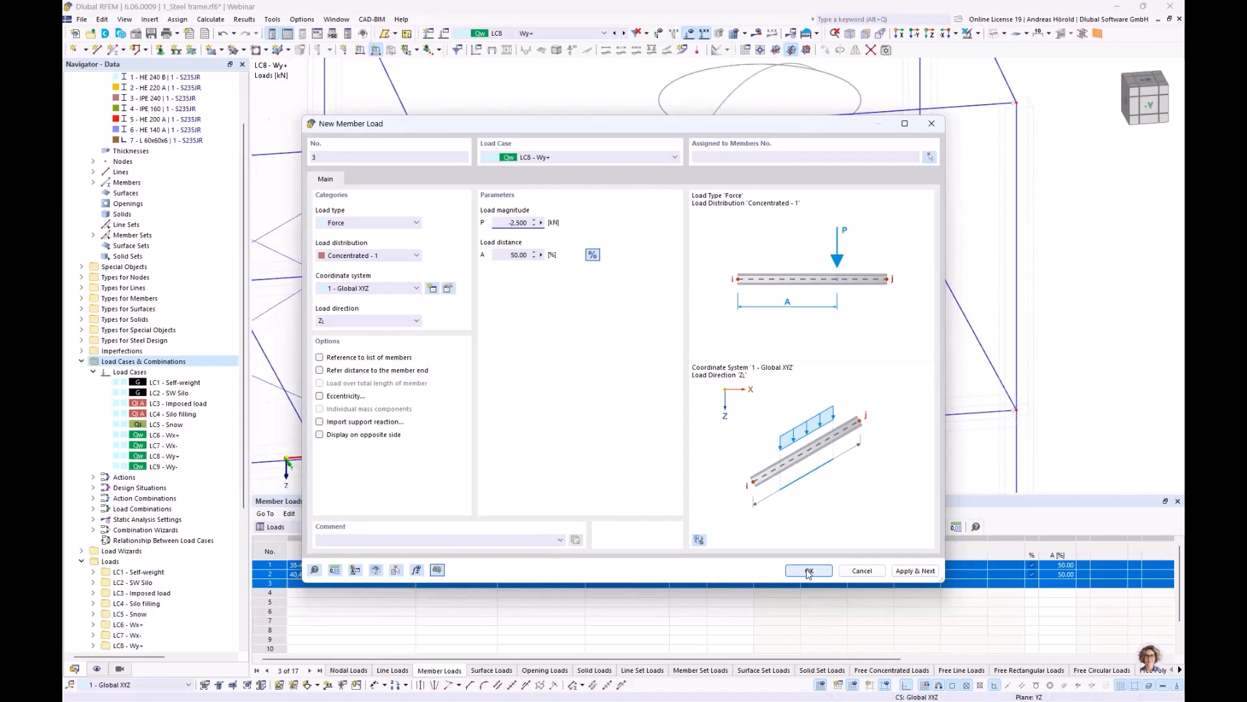
click(808, 571)
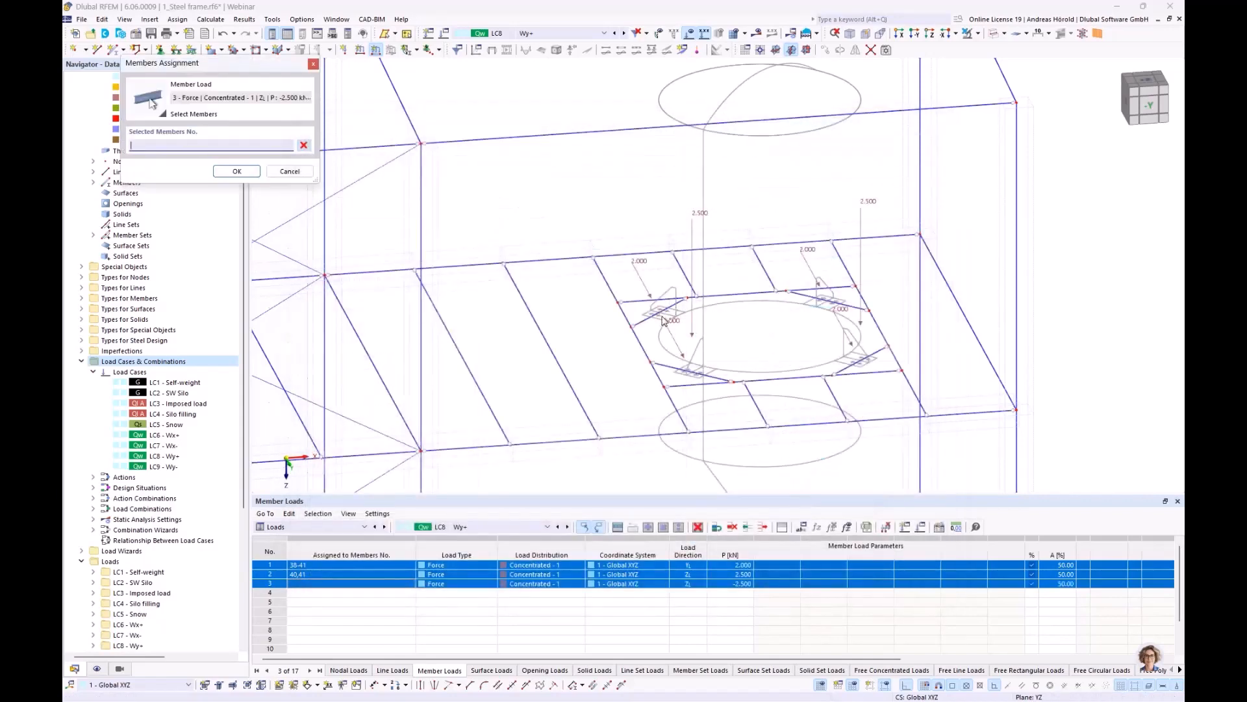
click(656, 313)
click(838, 303)
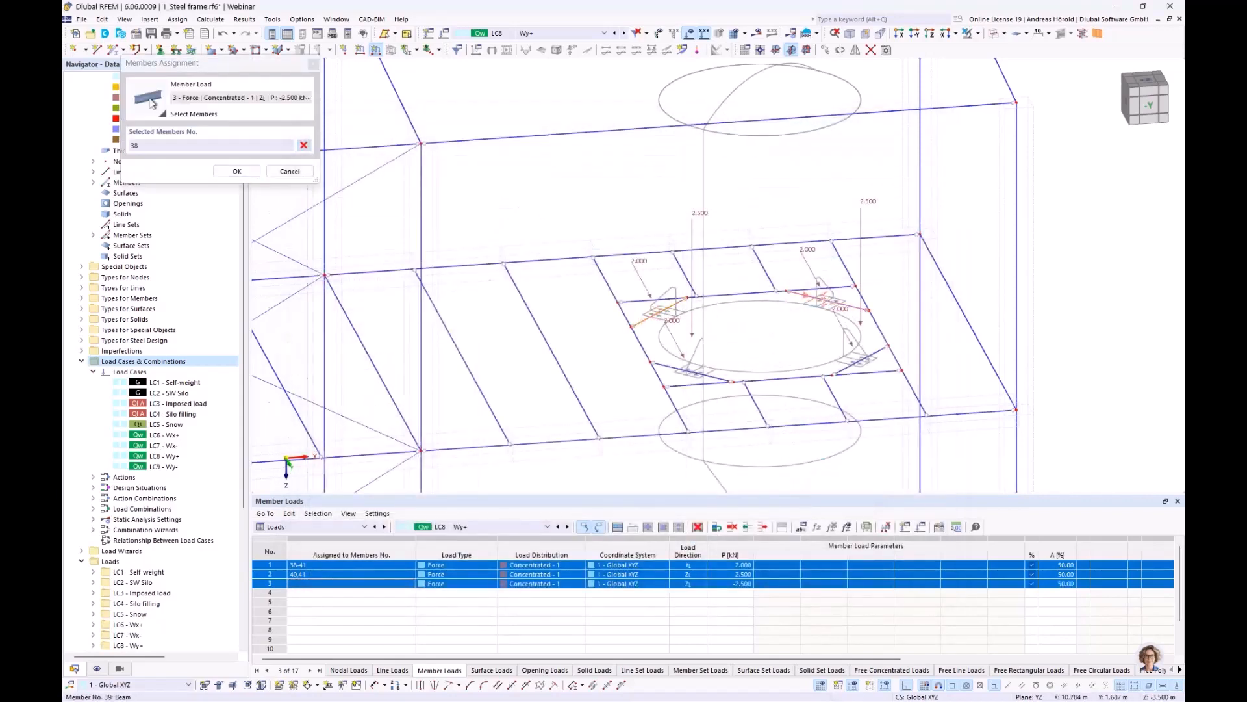
click(237, 172)
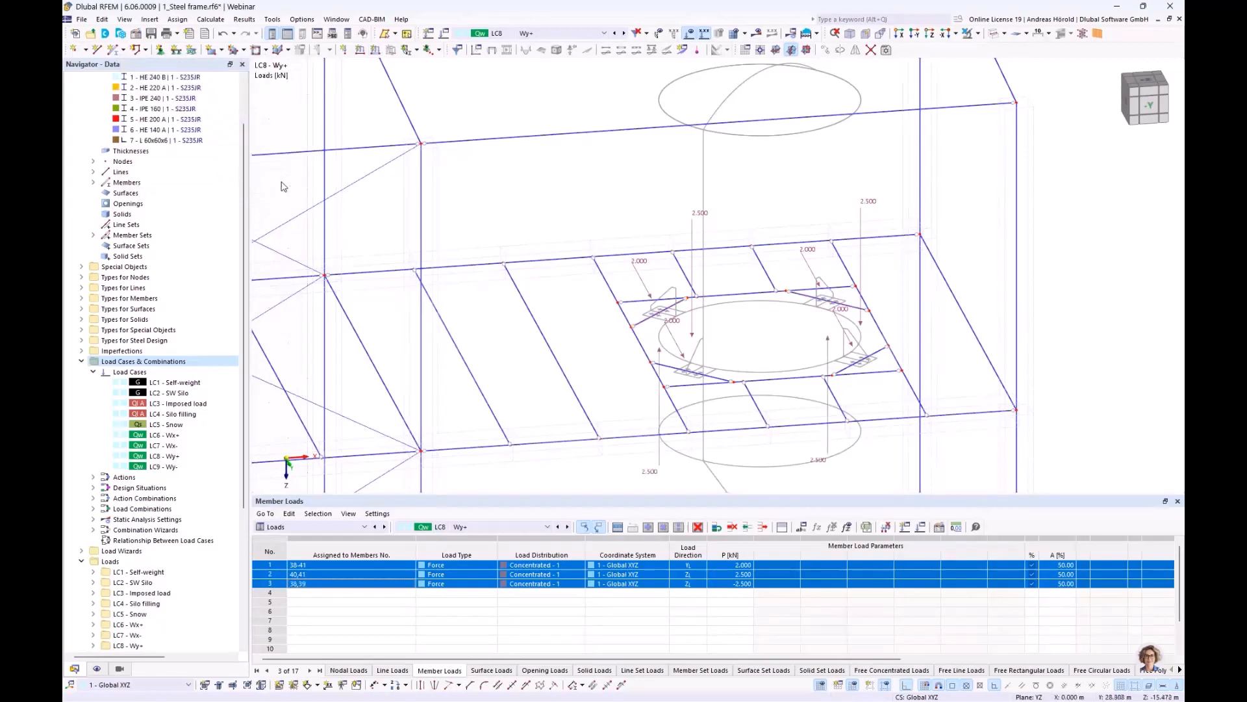
Step: Copy the three LC8 member load rows into load case LC9 Wy-
ctrl+middle_drag(714, 382, 769, 391)
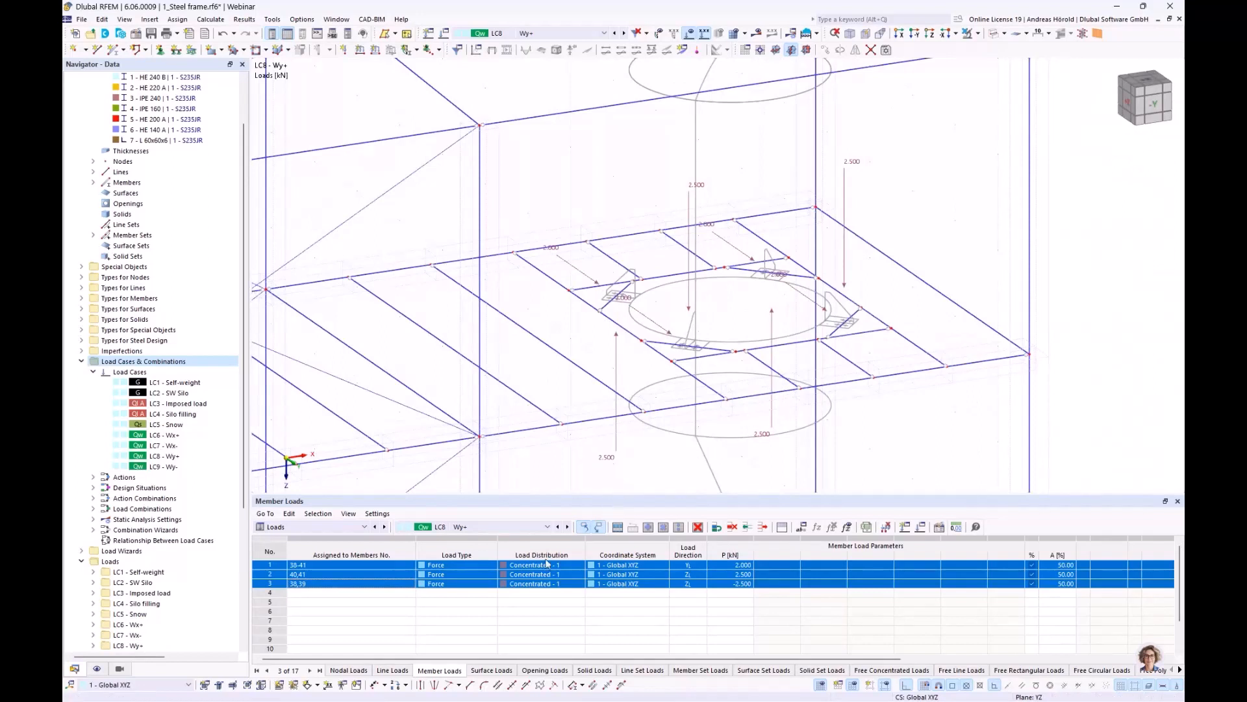
right_click(382, 577)
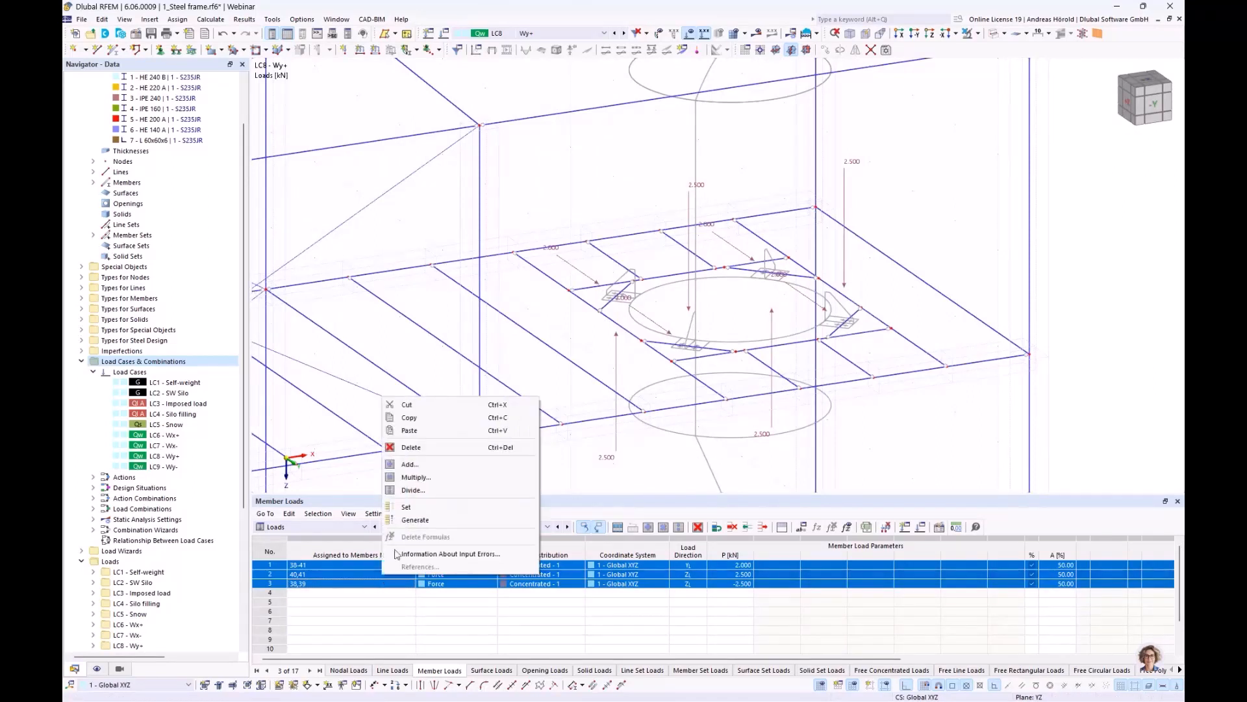
click(421, 418)
click(568, 528)
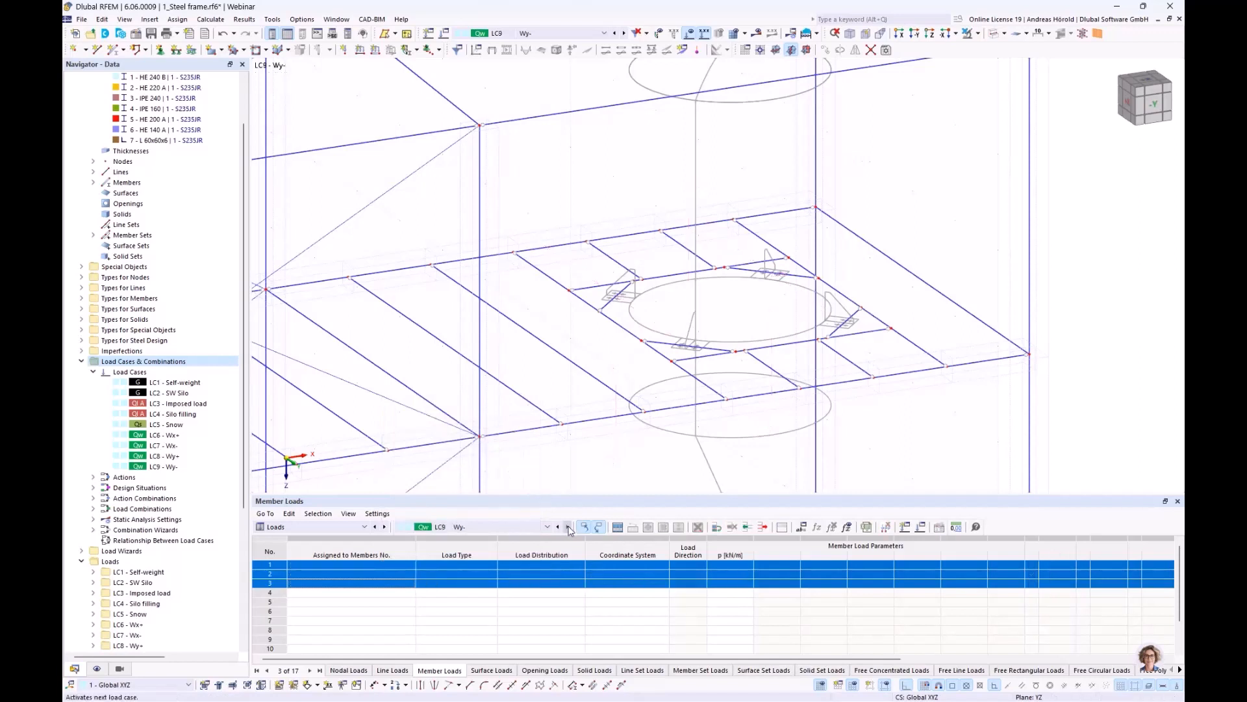
right_click(399, 564)
click(432, 558)
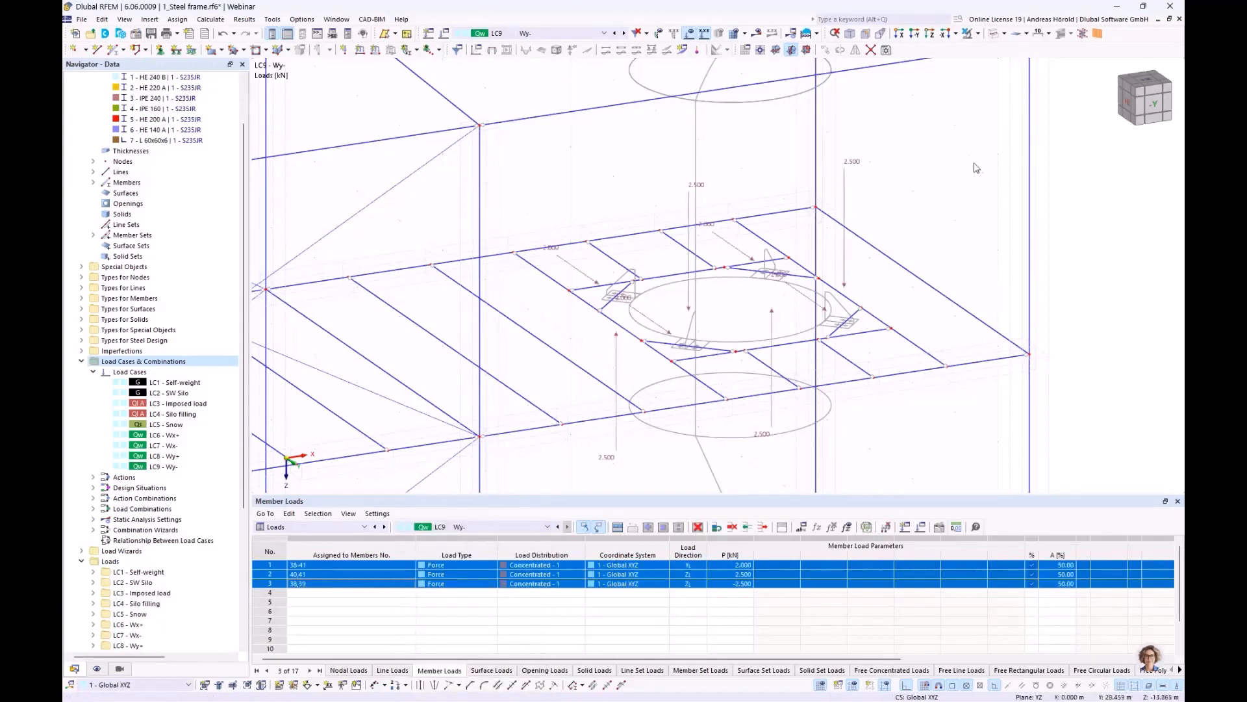
Step: Start a new wind load wizard of type vertical walls with flat/monopitch roof
scroll(612, 108, down, 4)
middle_drag(617, 121, 732, 167)
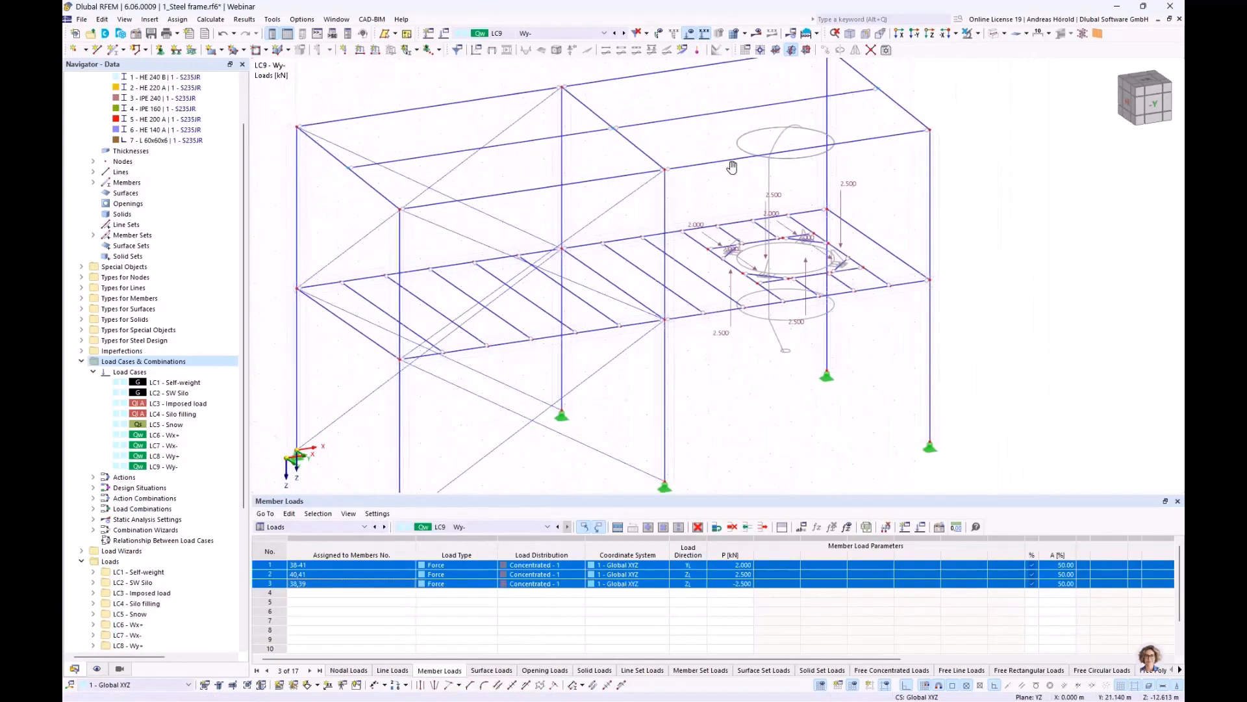
scroll(733, 170, down, 1)
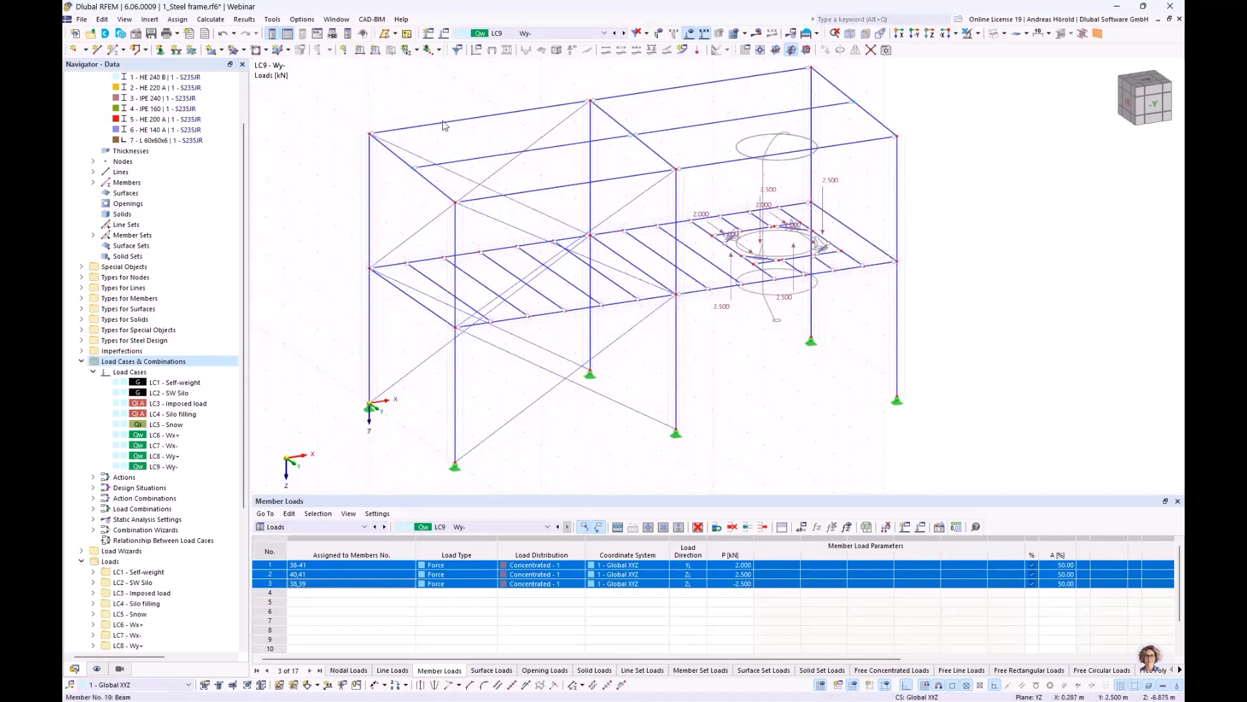
middle_drag(472, 145, 472, 165)
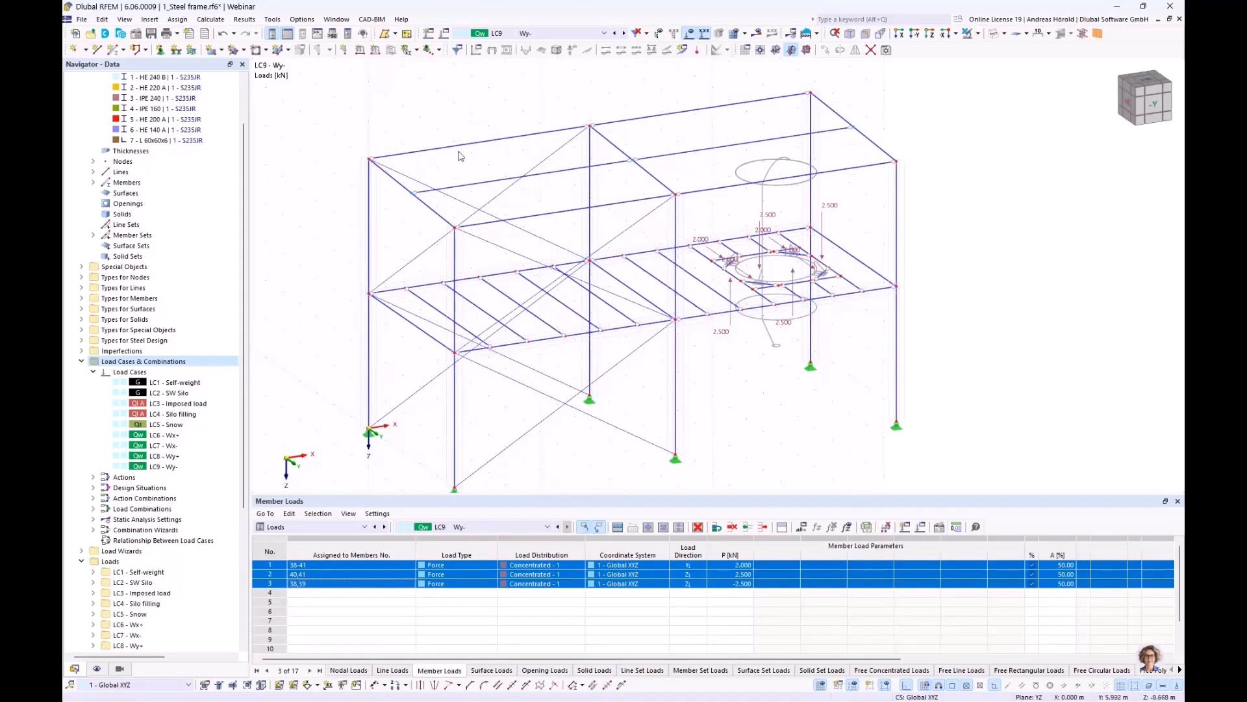
click(149, 19)
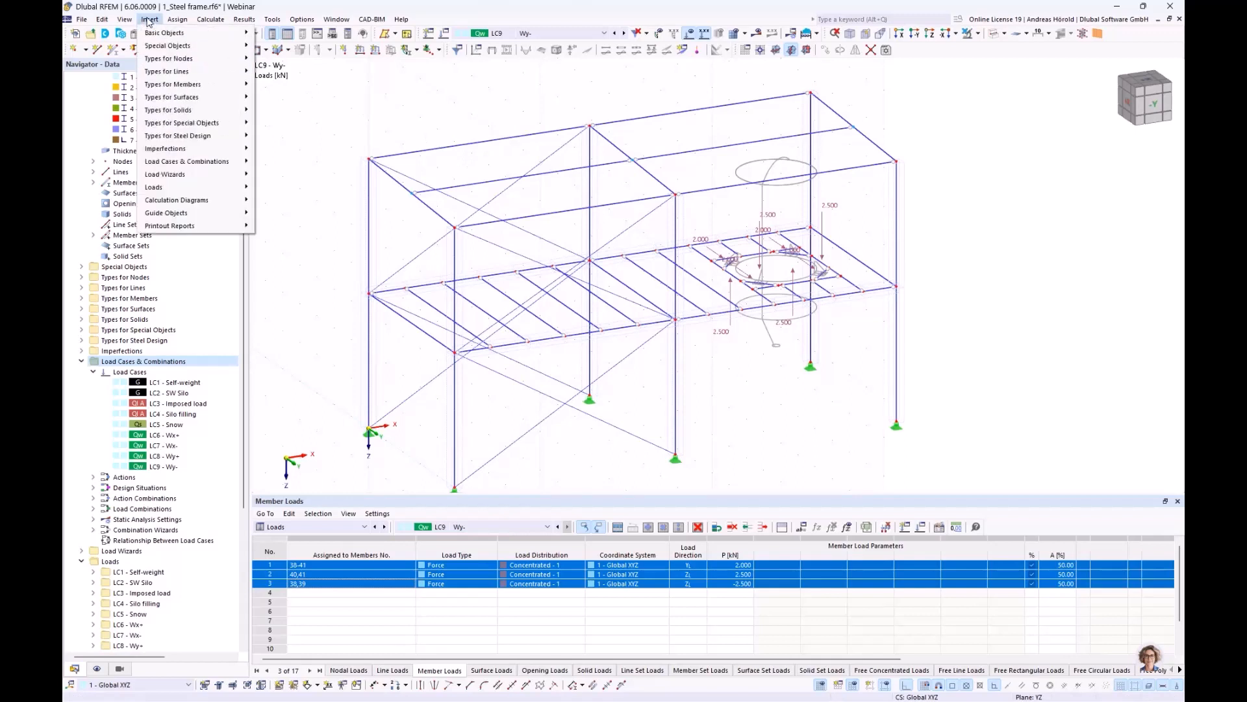
mouse_move(186, 176)
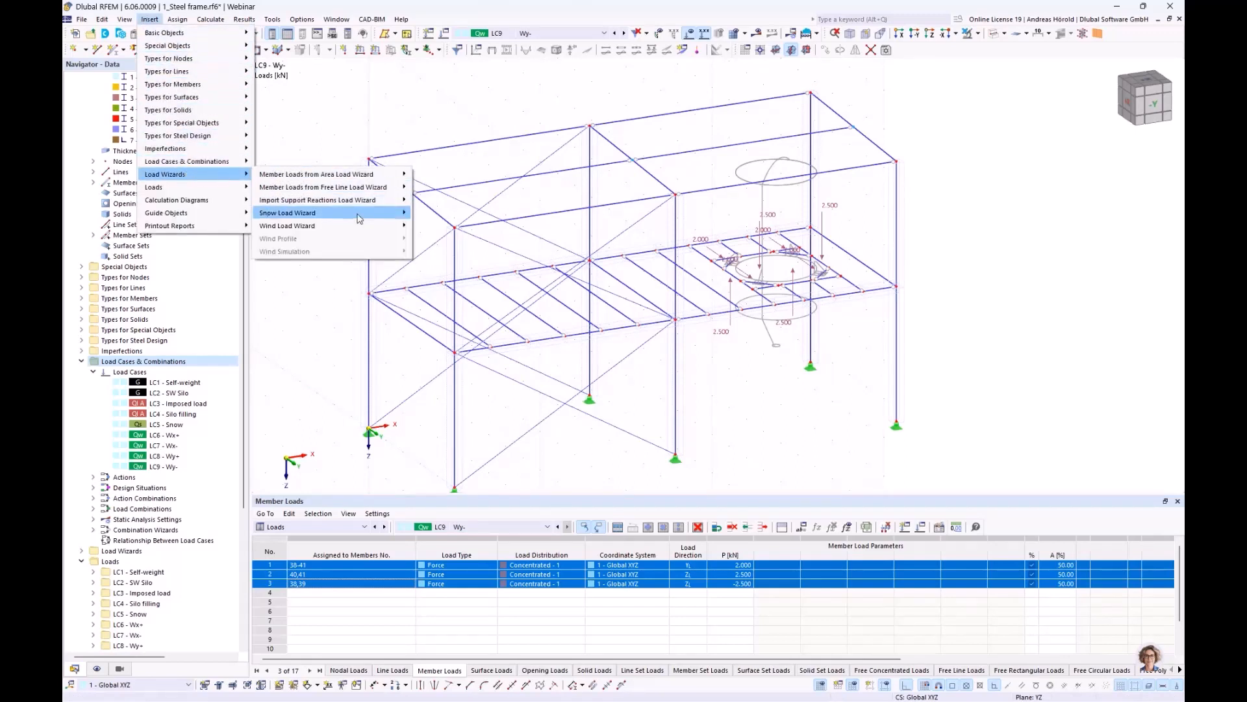
mouse_move(354, 226)
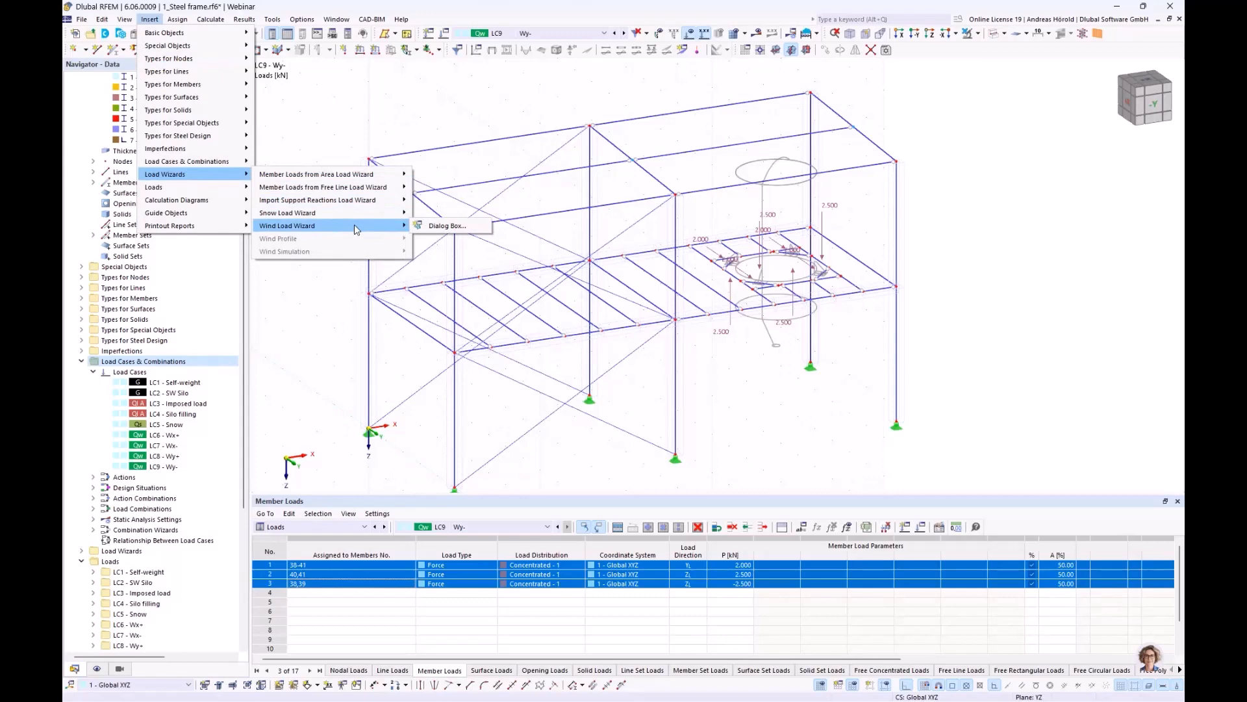
click(453, 226)
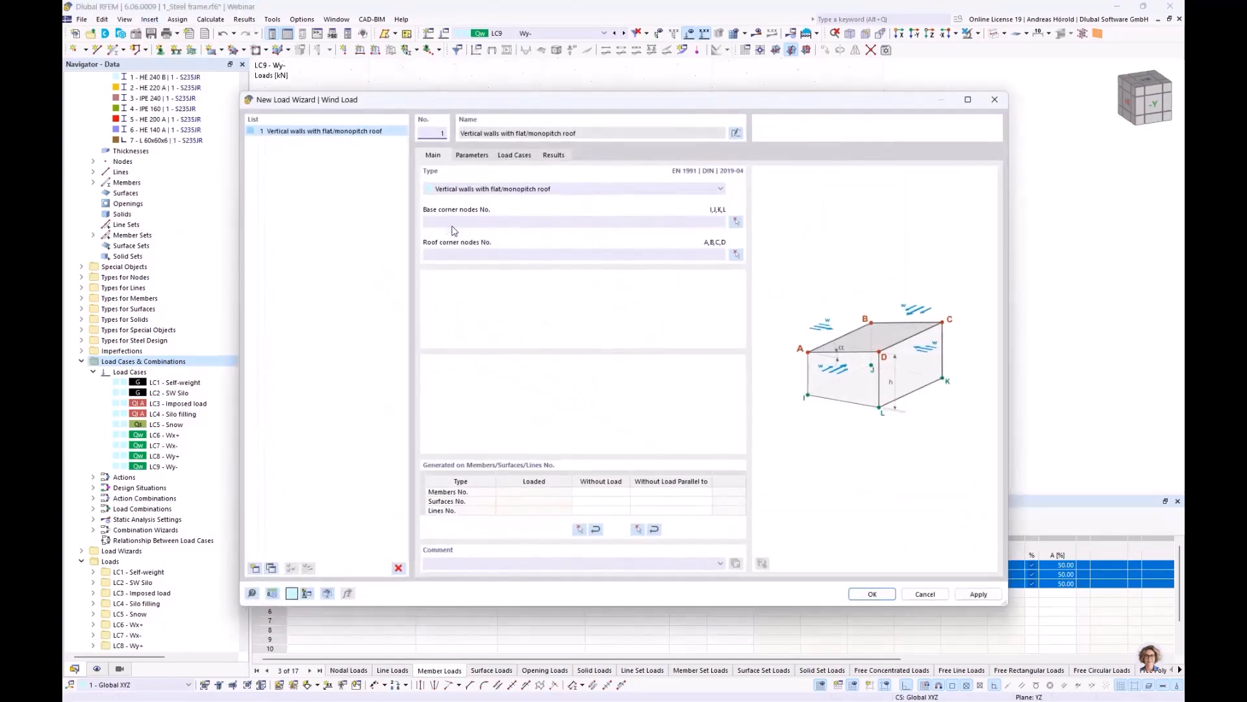
click(534, 192)
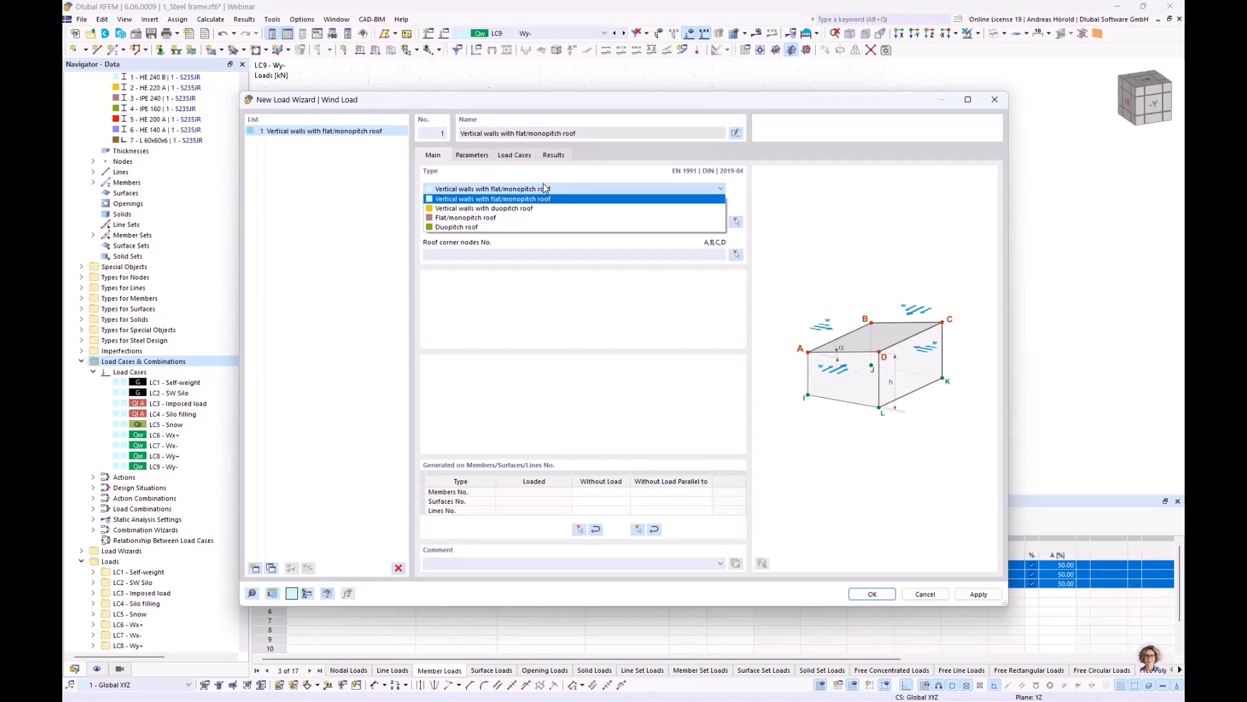
click(544, 188)
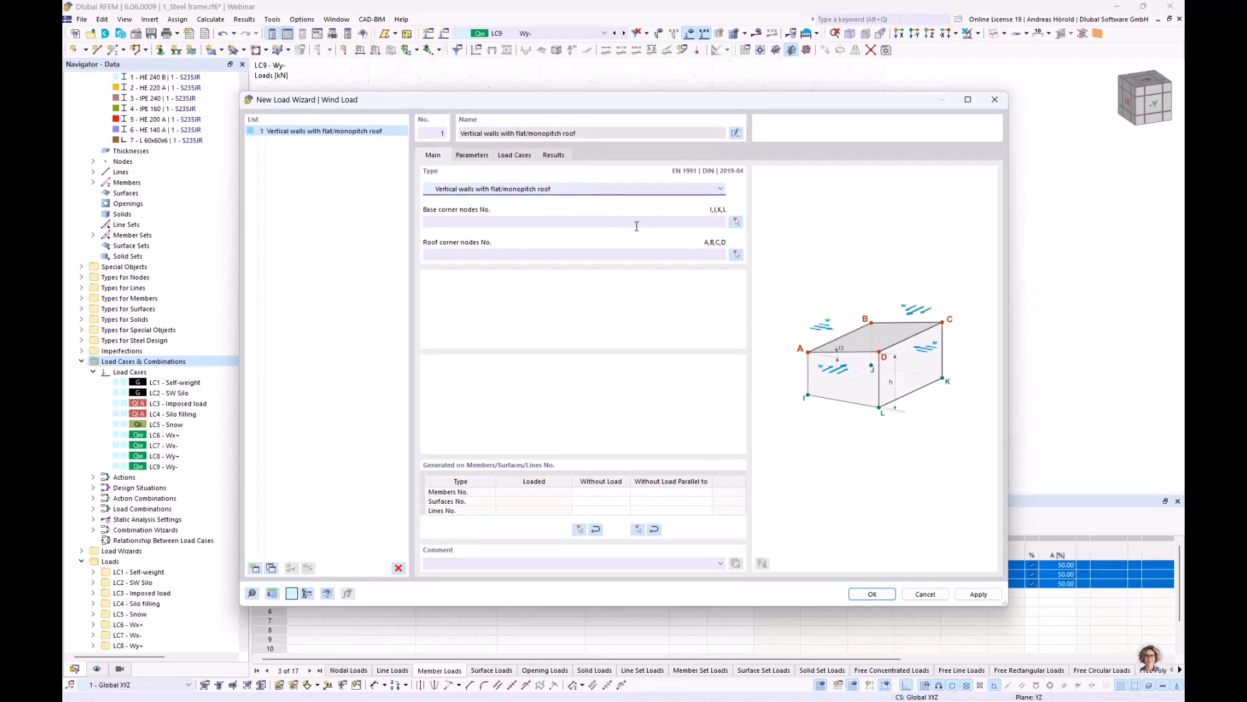
Step: Assign the frame's outer column base nodes 13, 1, 3 and 15 as the wind wizard's base corners
click(736, 222)
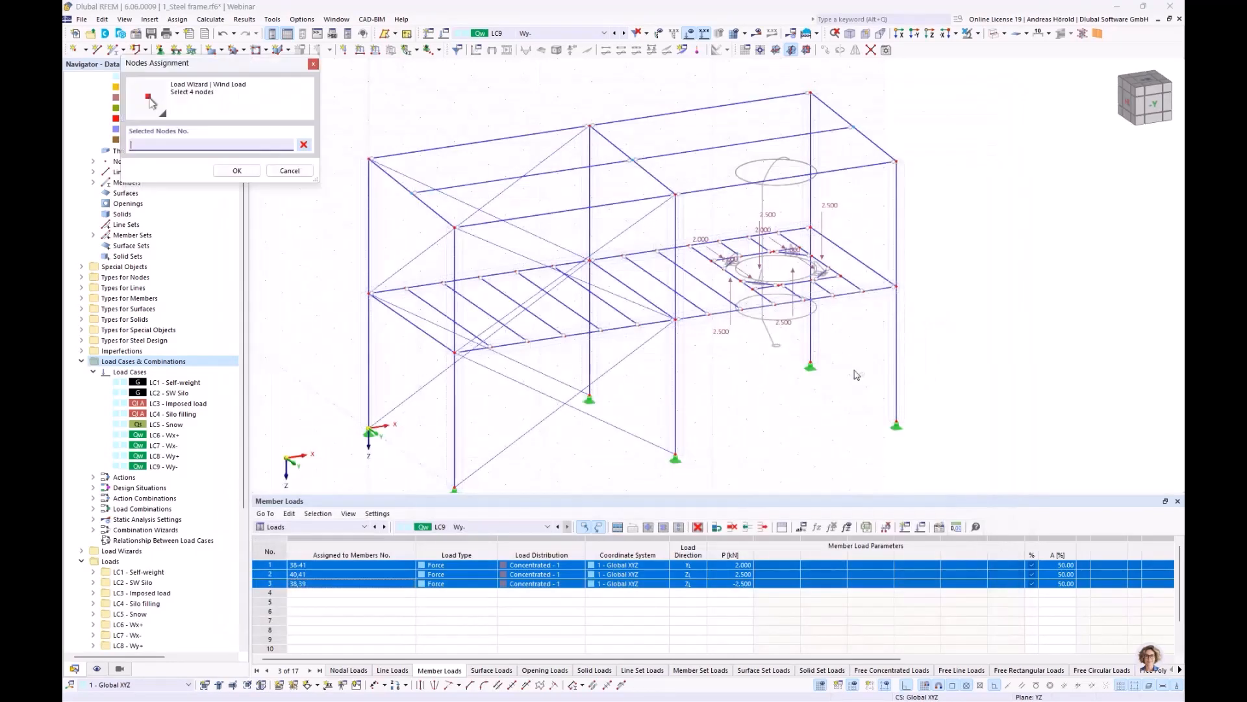
click(898, 425)
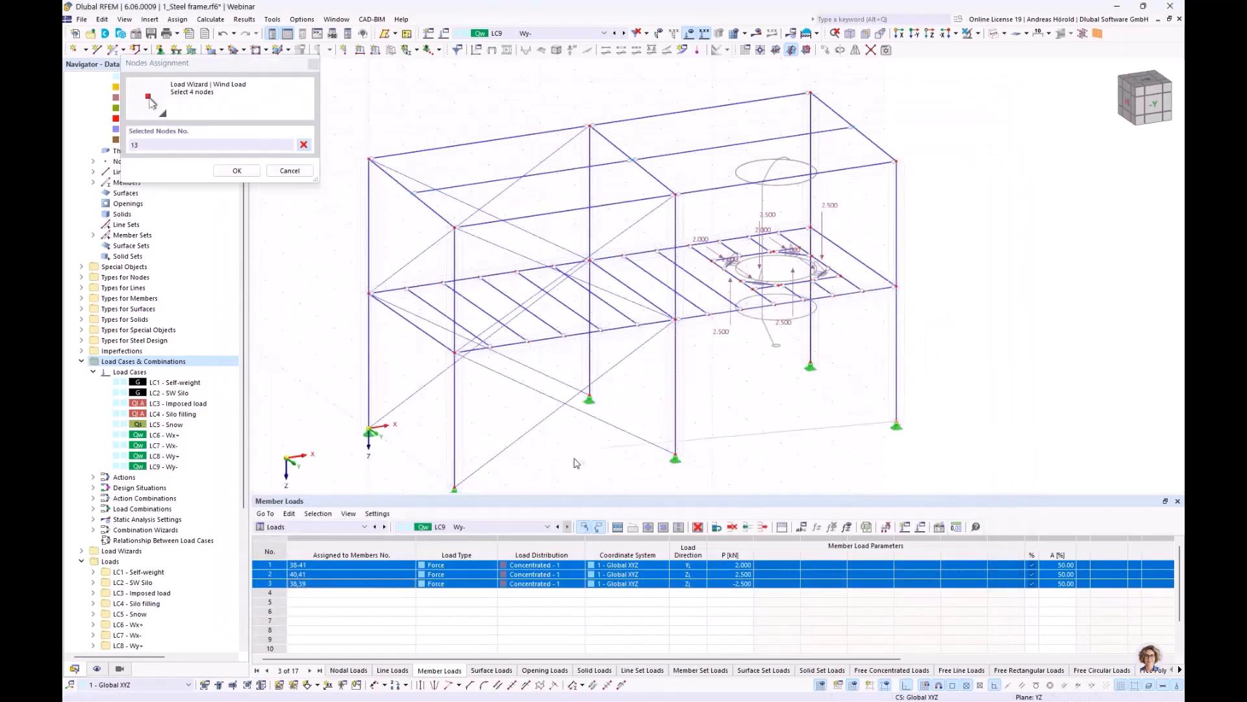
click(455, 488)
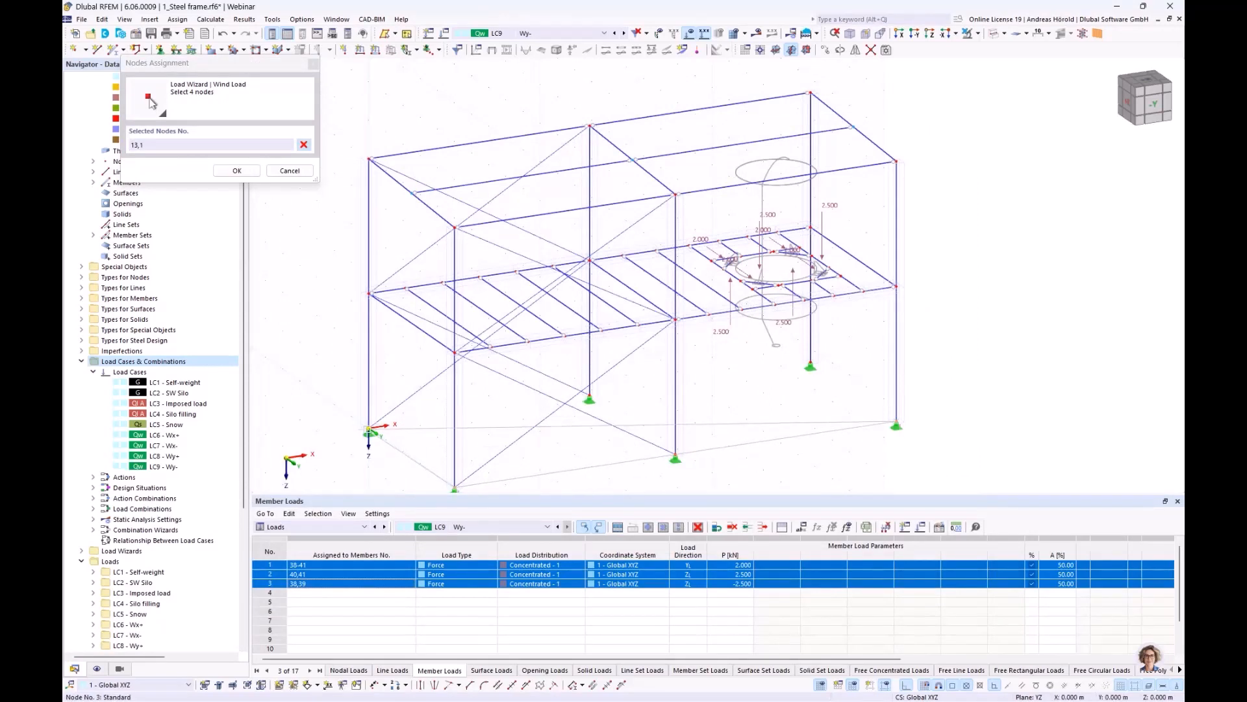
click(369, 430)
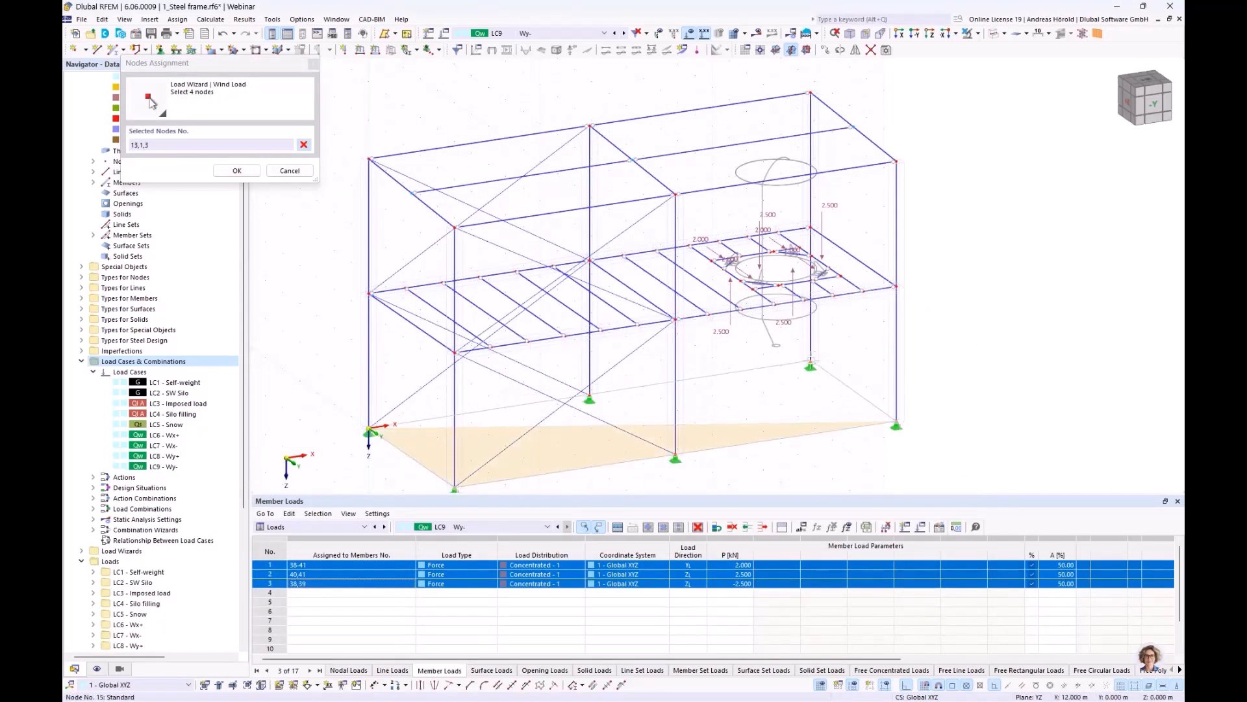
click(812, 366)
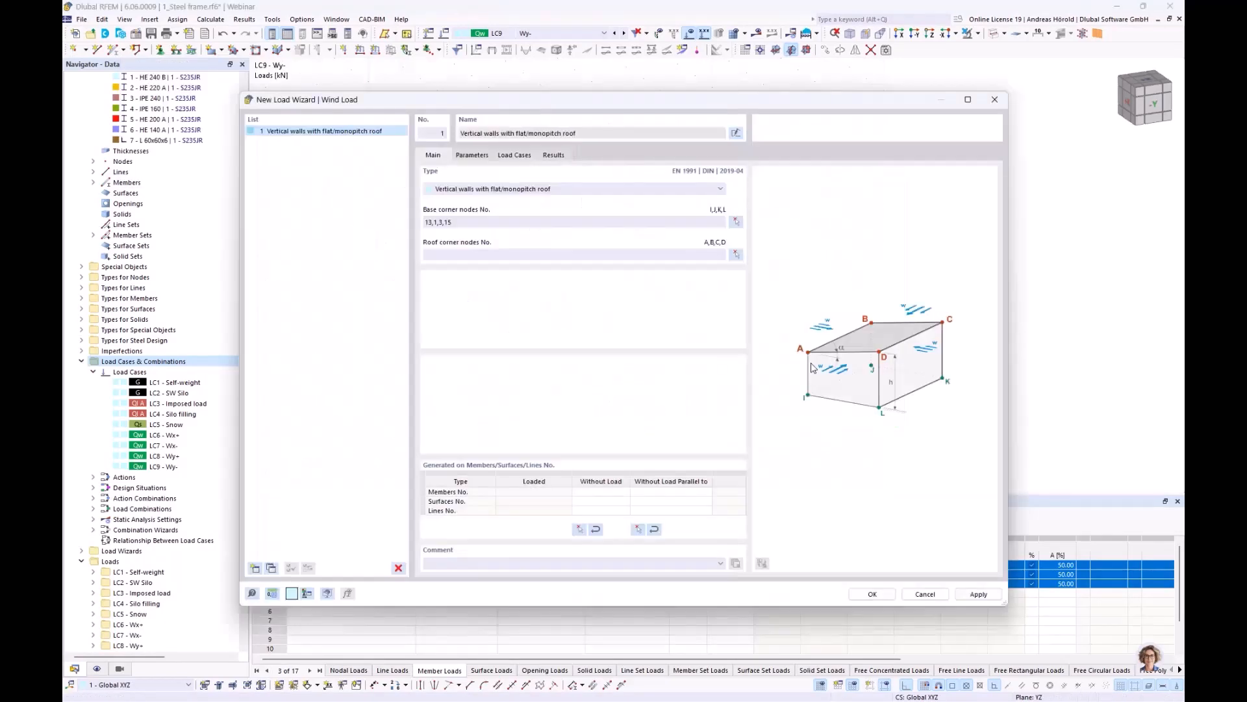
Step: Assign the frame's outer top nodes 14, 2, 4 and 16 as the wind wizard's roof corners
click(736, 254)
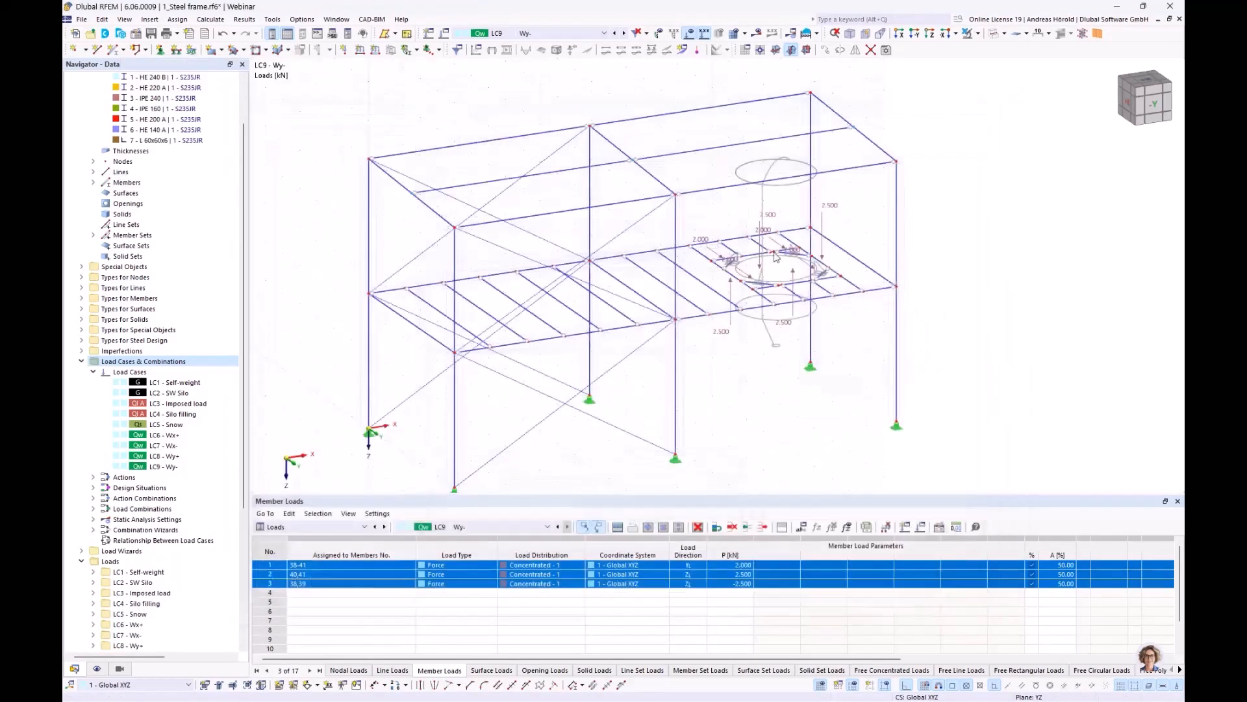
click(897, 163)
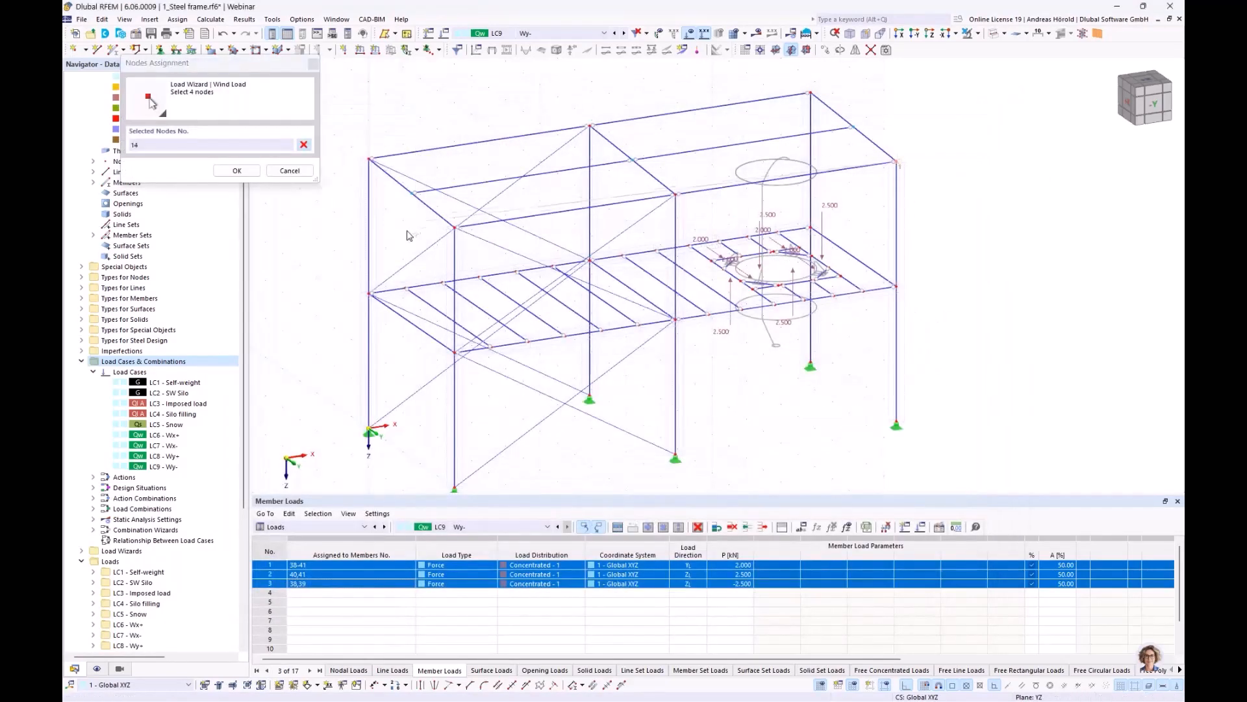
click(455, 227)
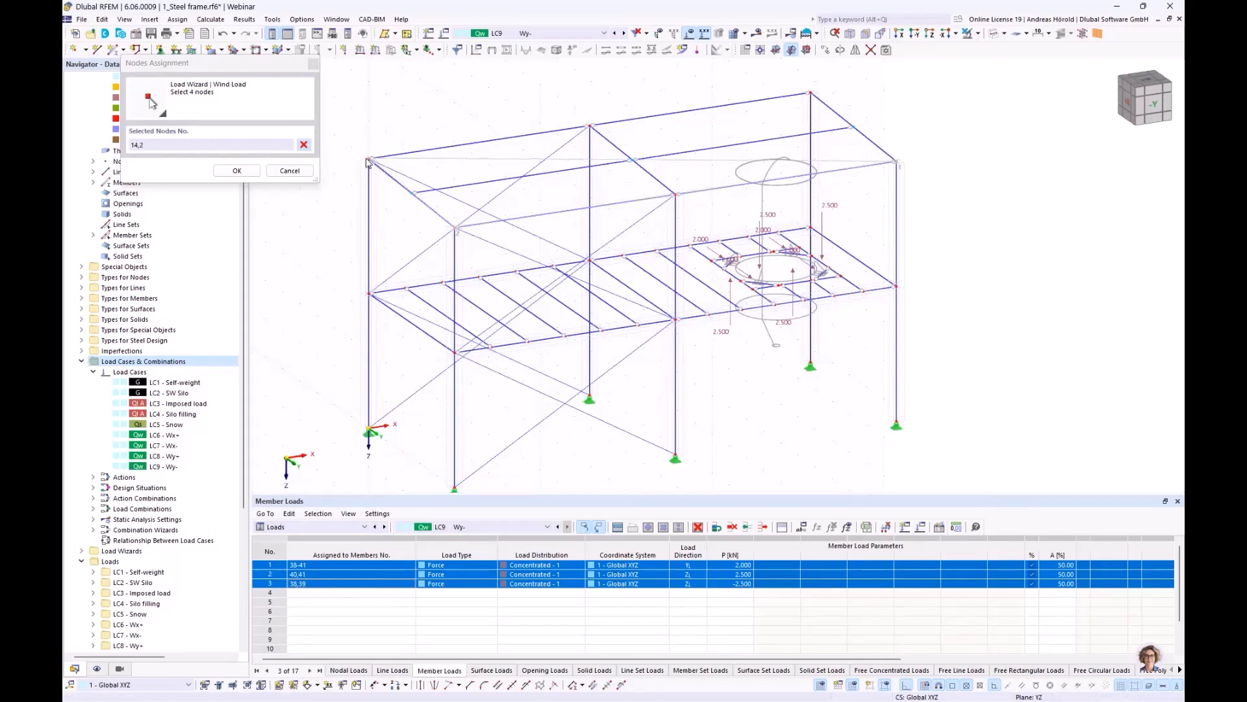
click(370, 158)
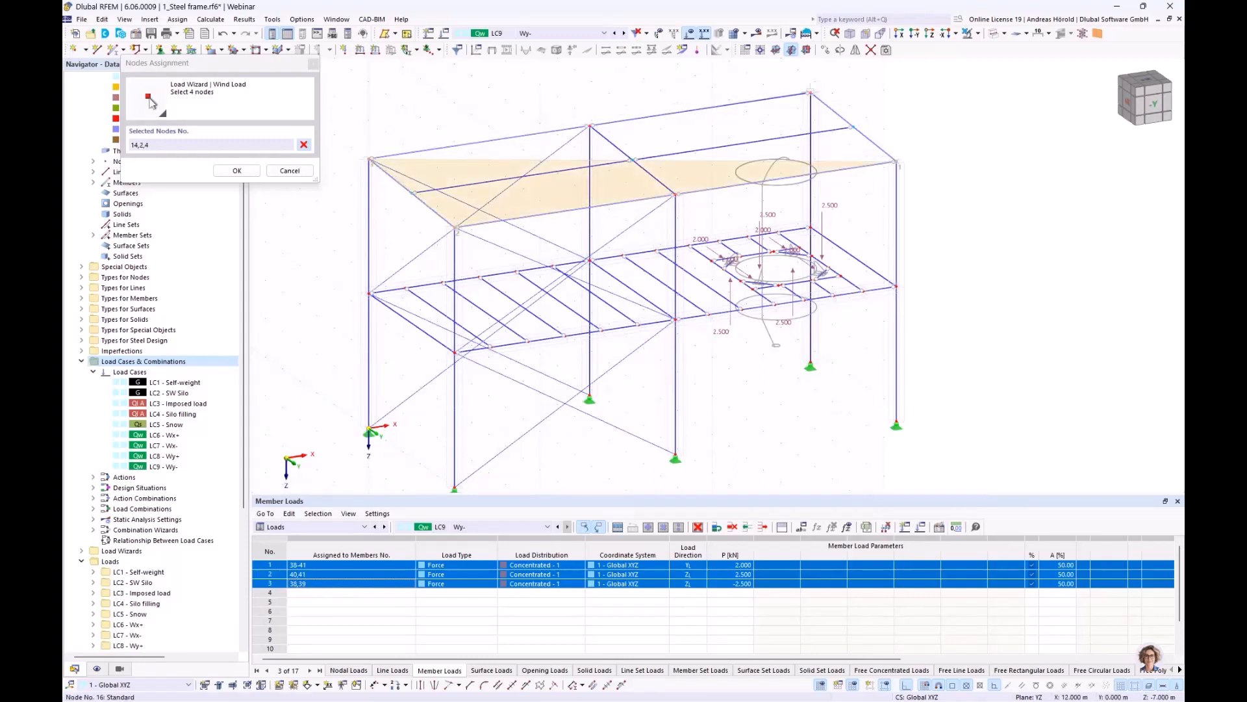
click(811, 92)
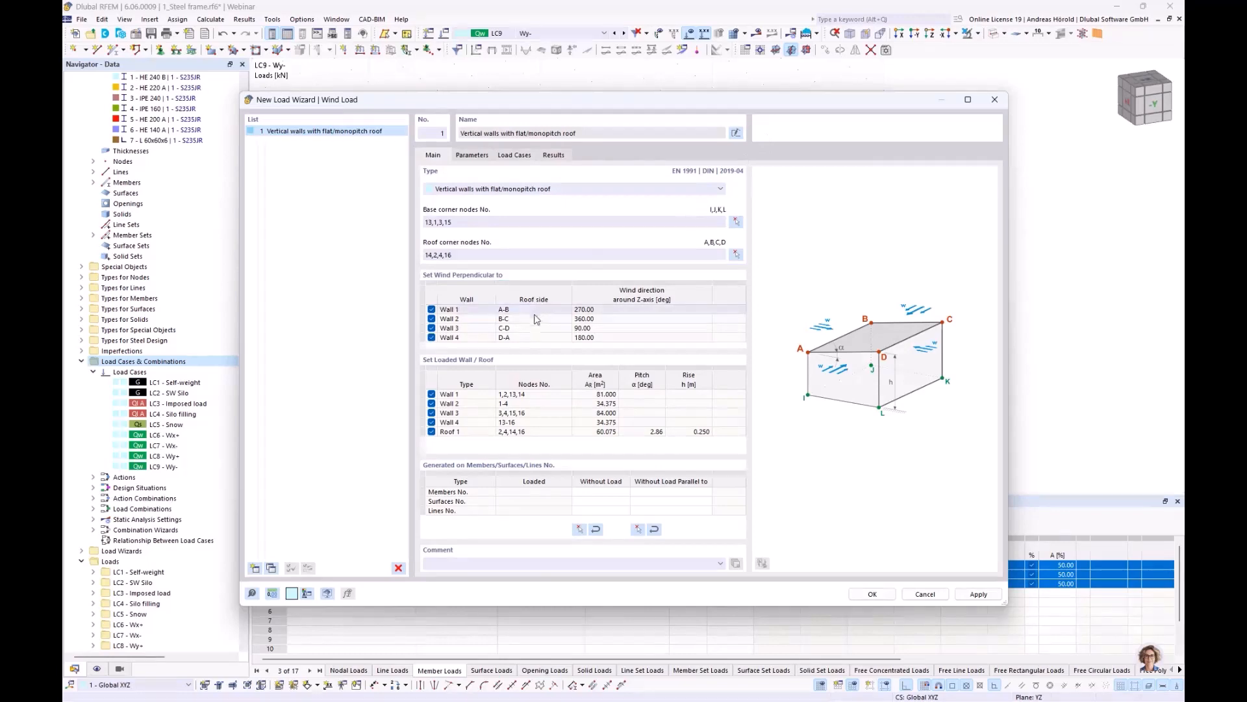
Step: Exclude Wall 1 and Wall 4 from the wind directions, keeping wind perpendicular to Wall 2 and Wall 3
drag(590, 108, 706, 141)
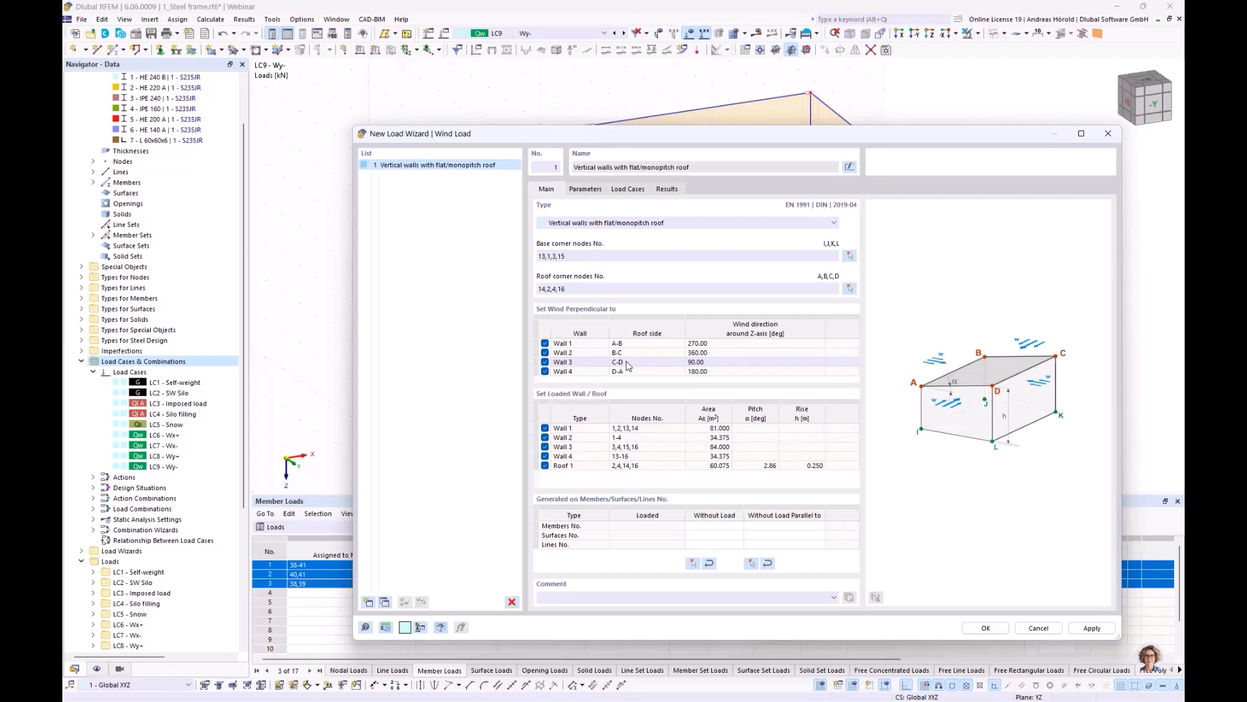
click(545, 343)
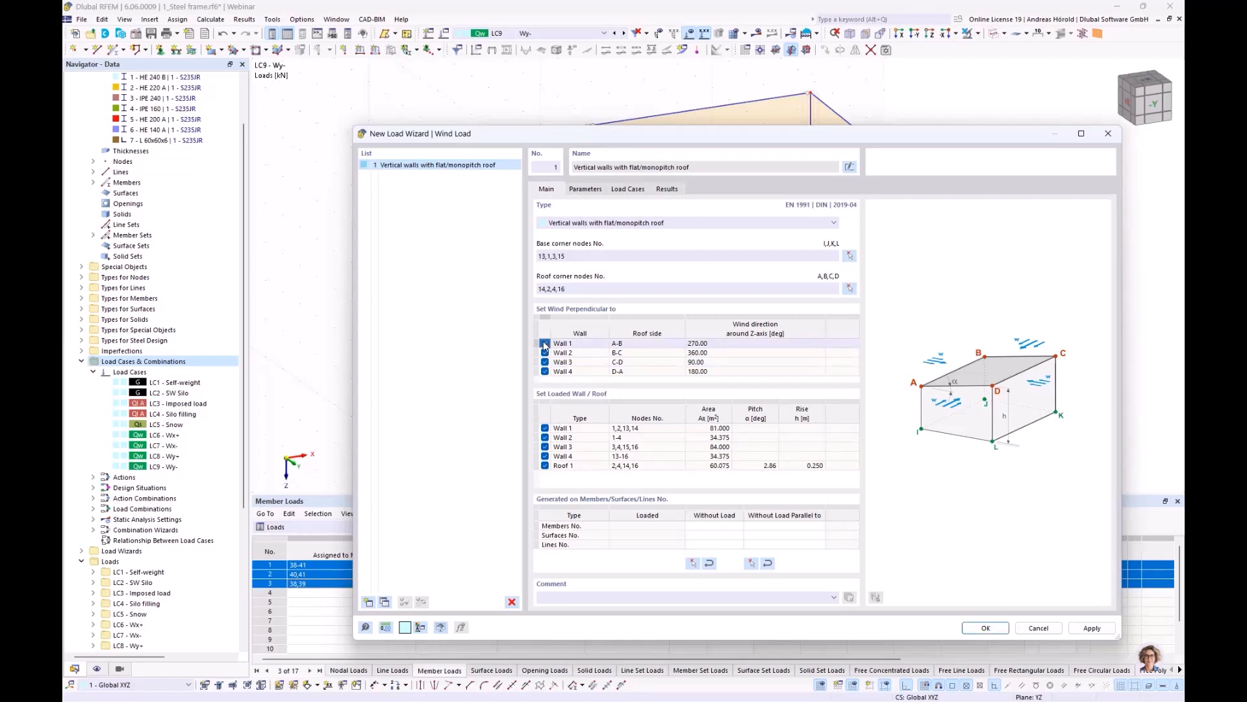
click(545, 372)
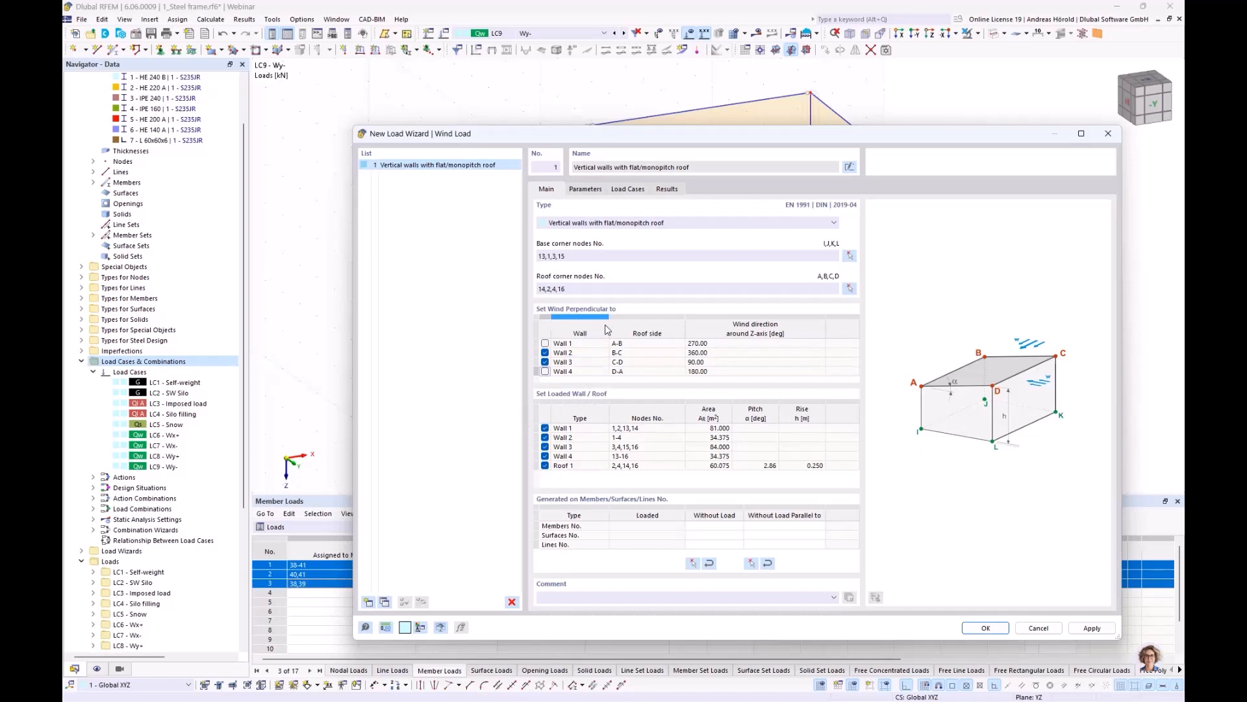
Step: Assign load case LC6 to case w+ and LC7 to case w- for wind perpendicular to Wall 2
click(584, 189)
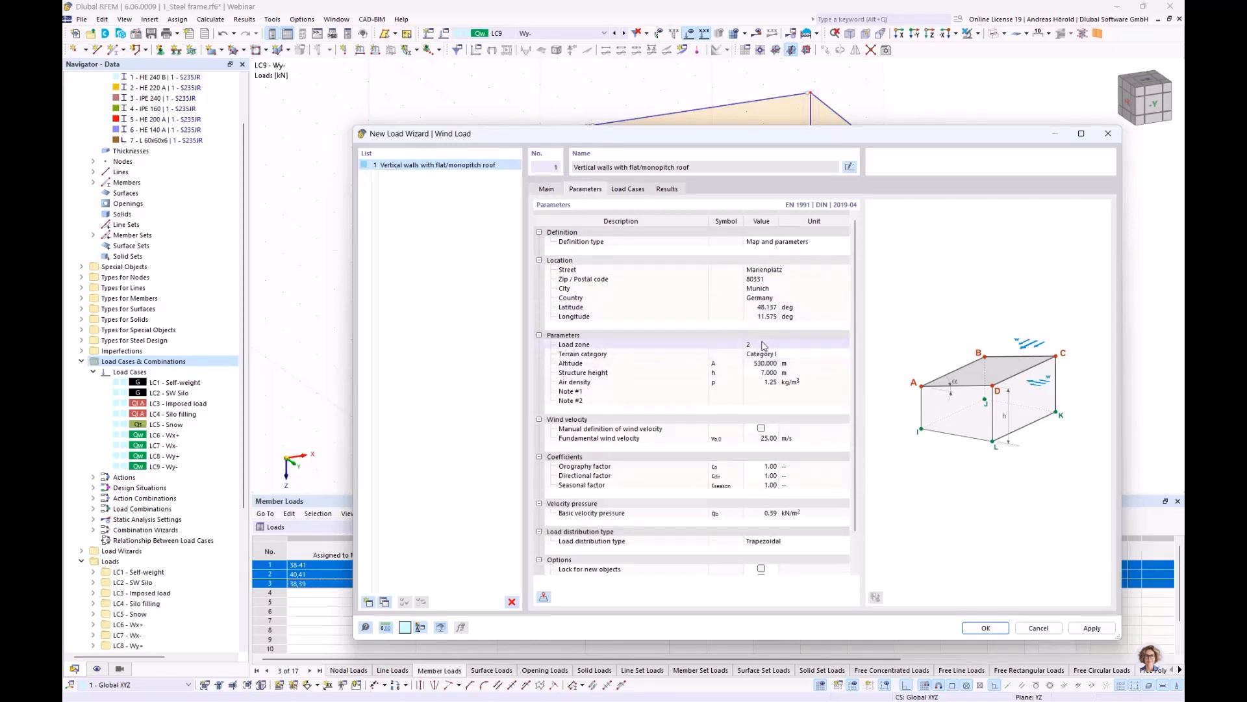
click(628, 190)
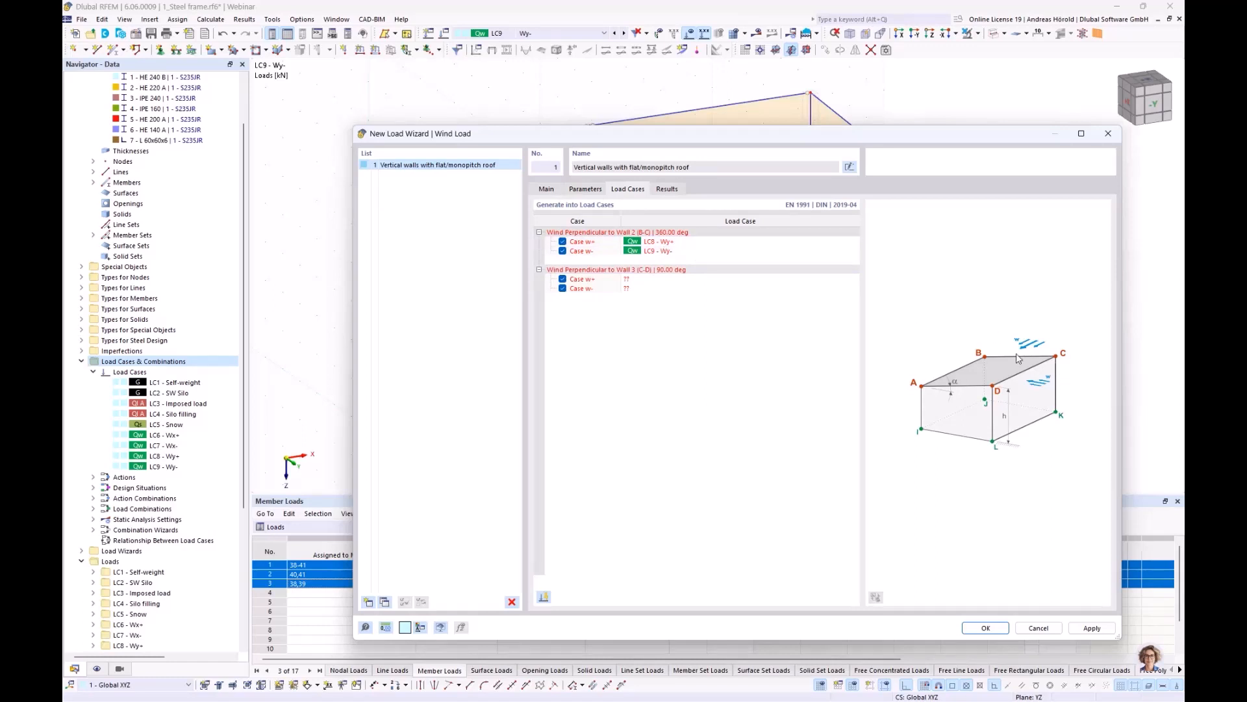
double_click(685, 242)
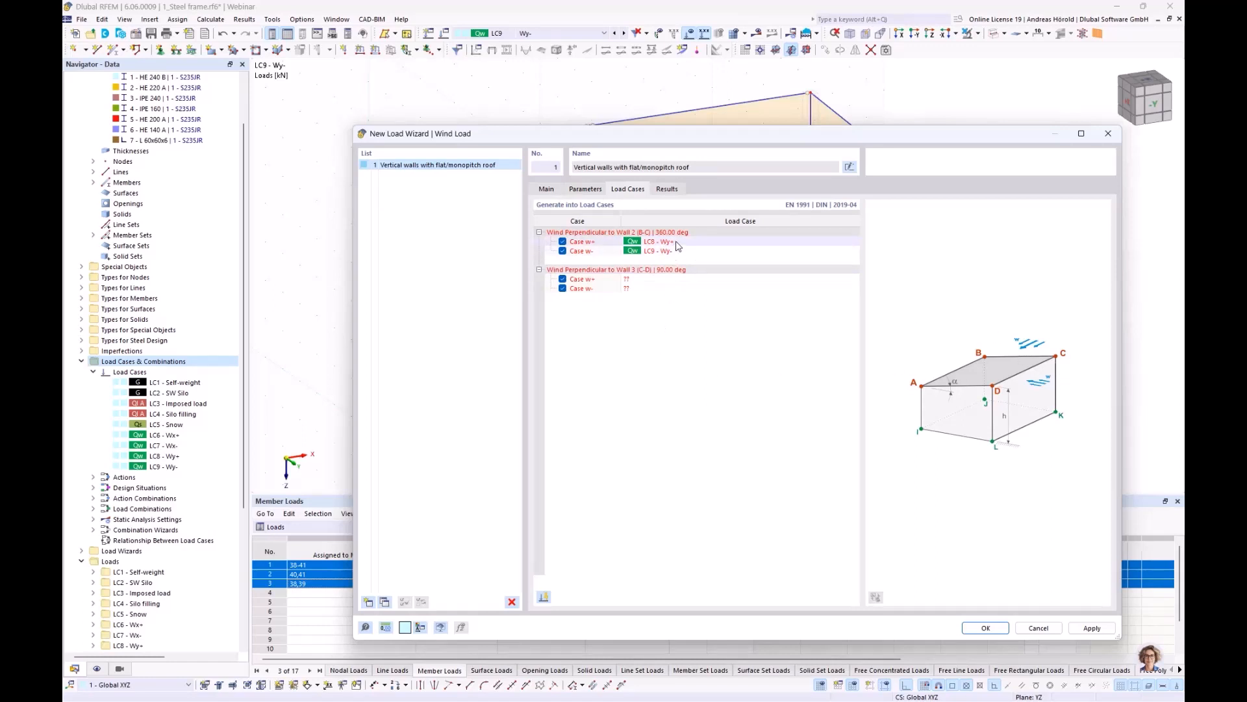
click(845, 241)
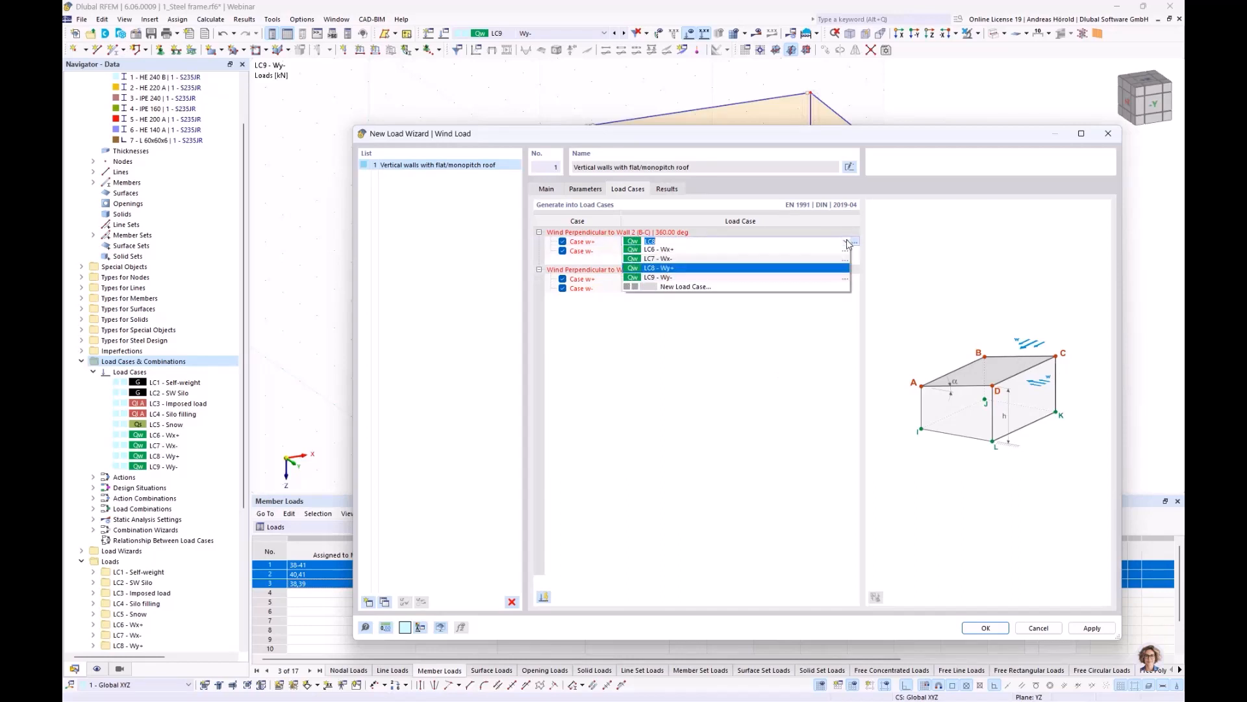
click(713, 249)
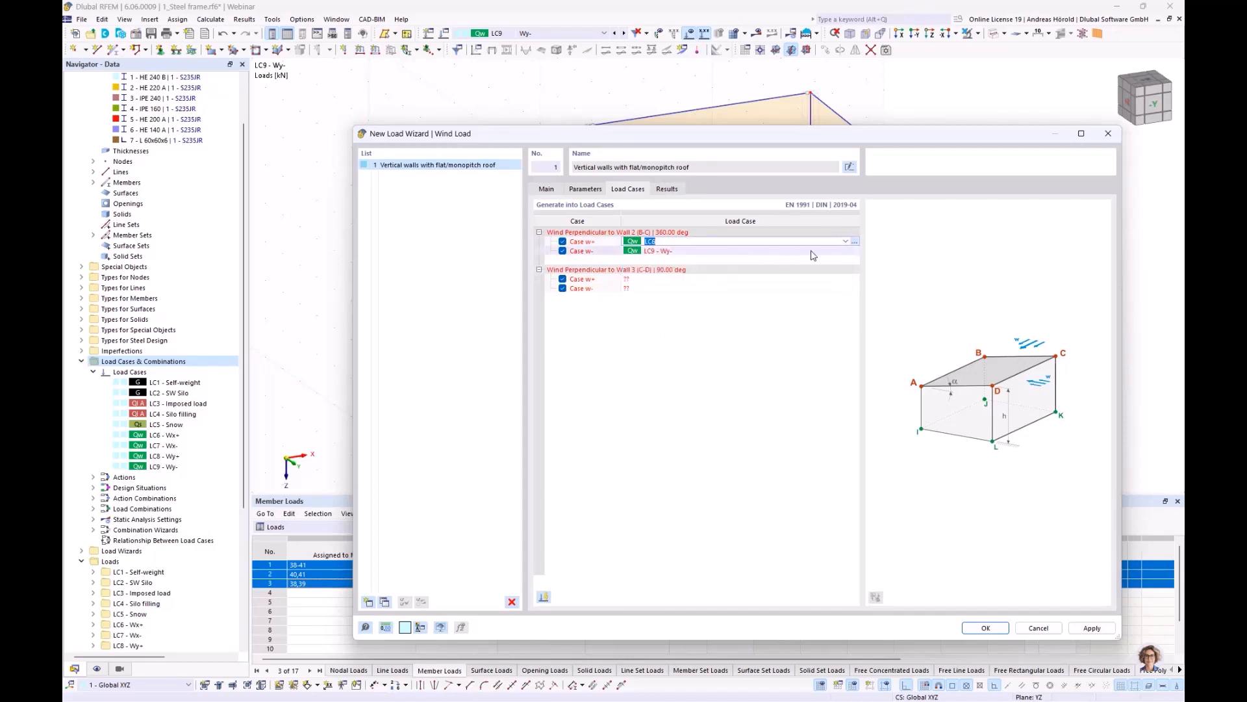
click(844, 255)
click(844, 253)
click(845, 250)
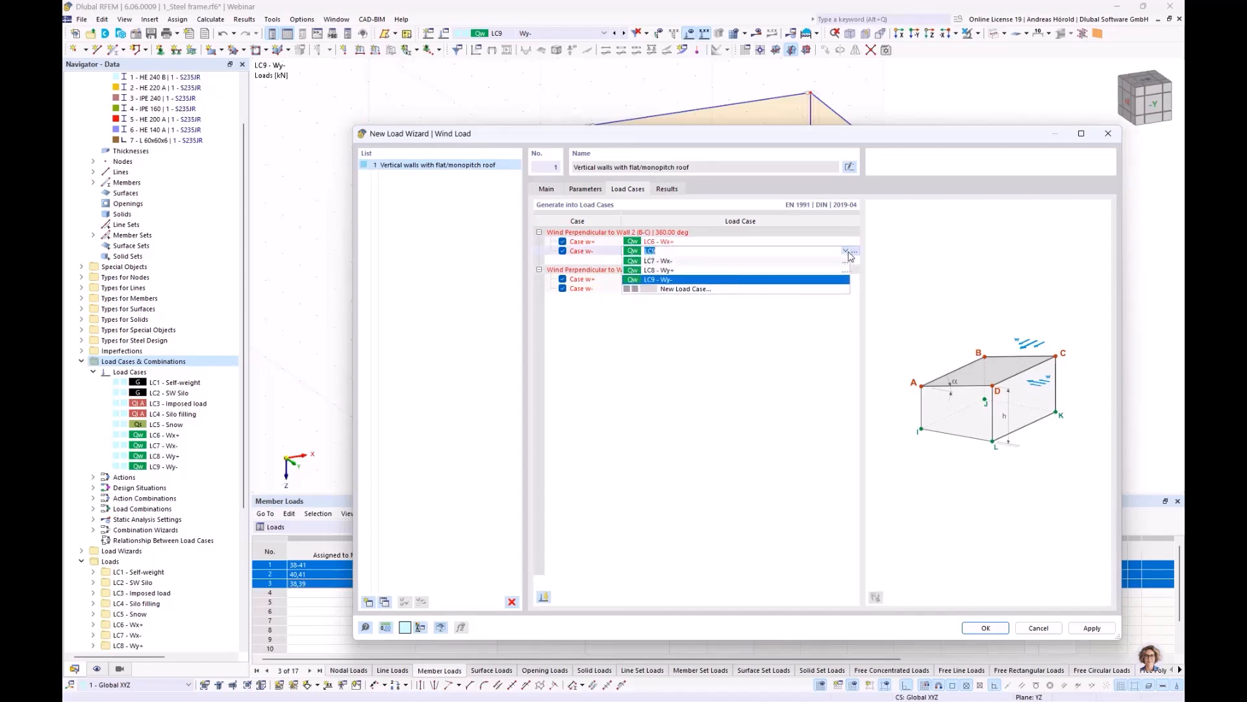
click(770, 268)
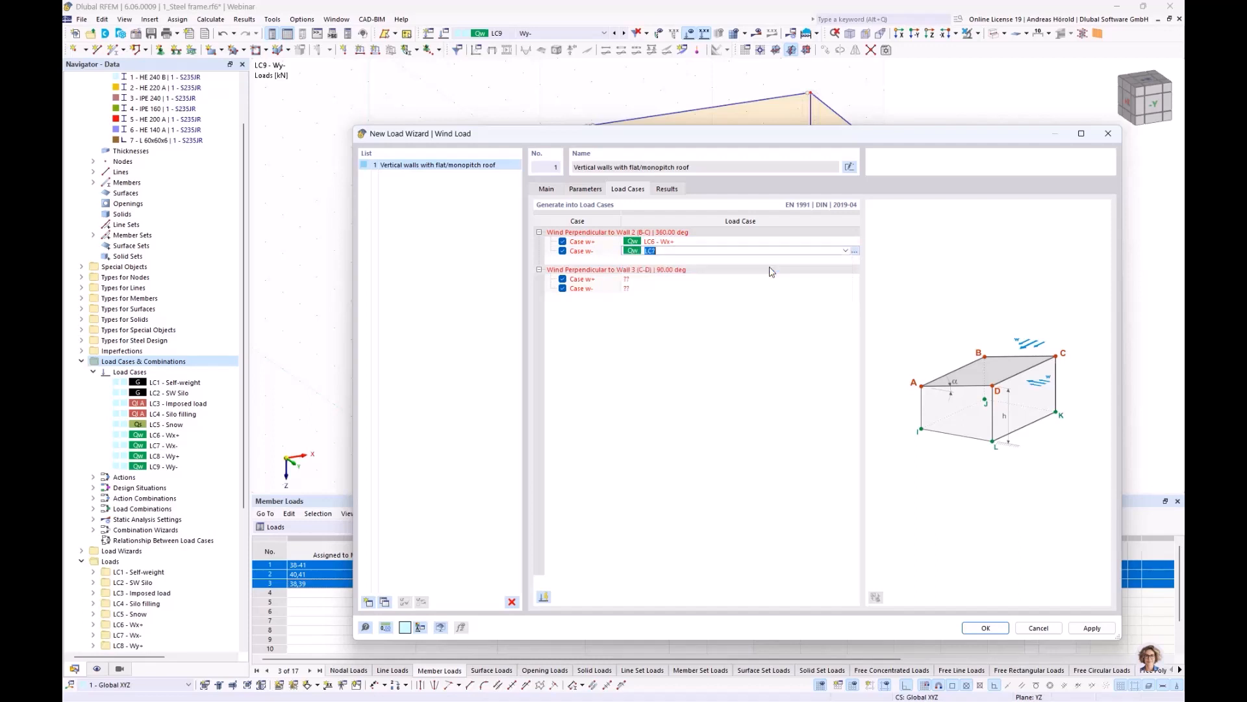
Step: Assign LC8 to case w+ and LC9 to case w- for wind perpendicular to Wall 3, and generate the wind loads
click(684, 279)
click(844, 278)
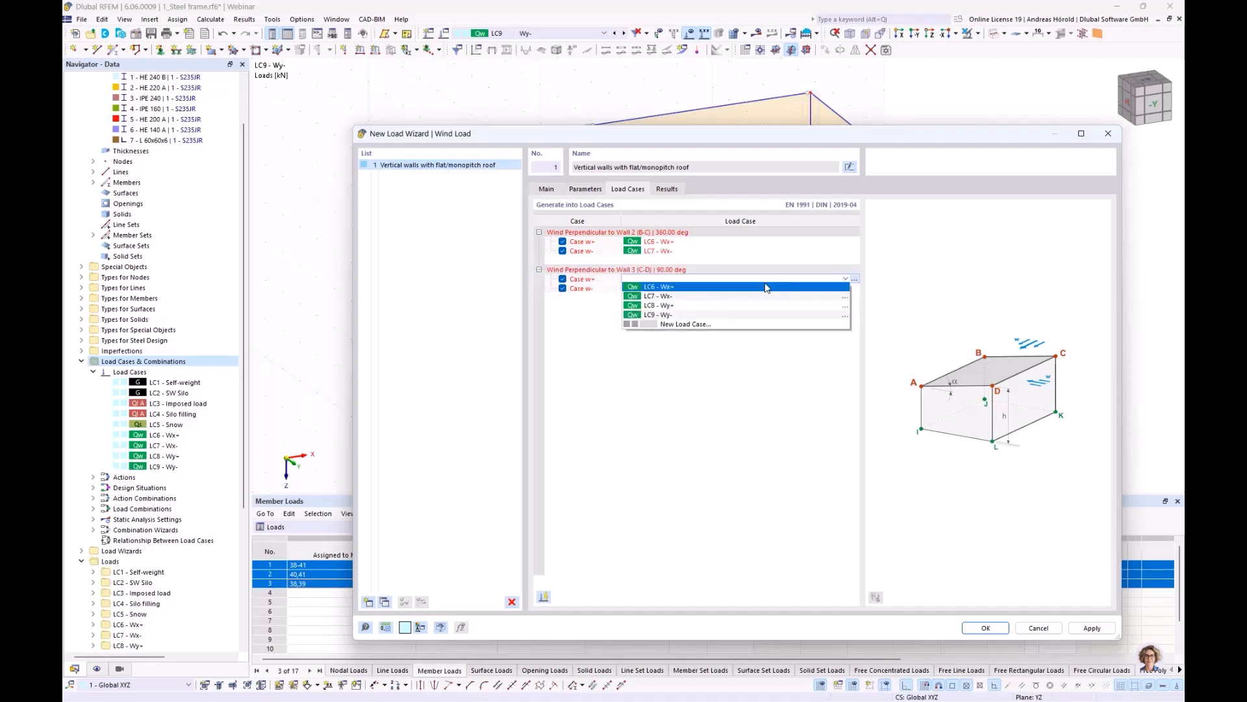
click(726, 310)
click(812, 288)
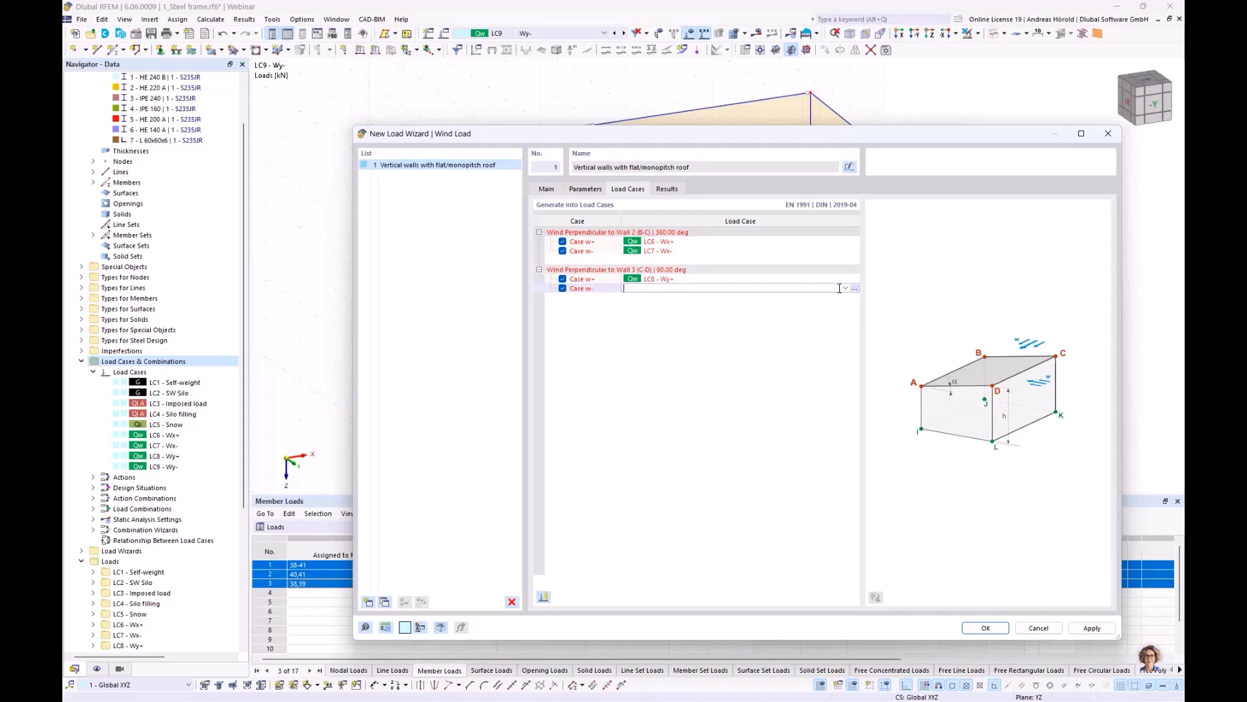
click(844, 288)
click(742, 323)
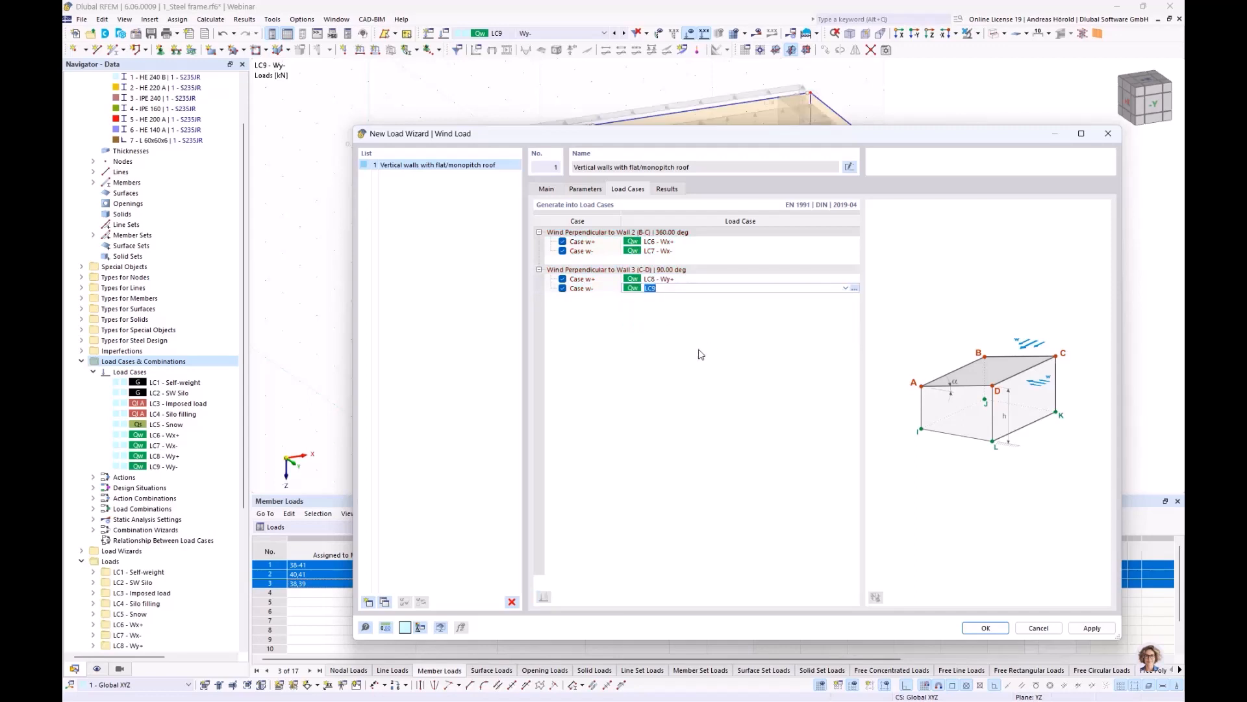
click(983, 628)
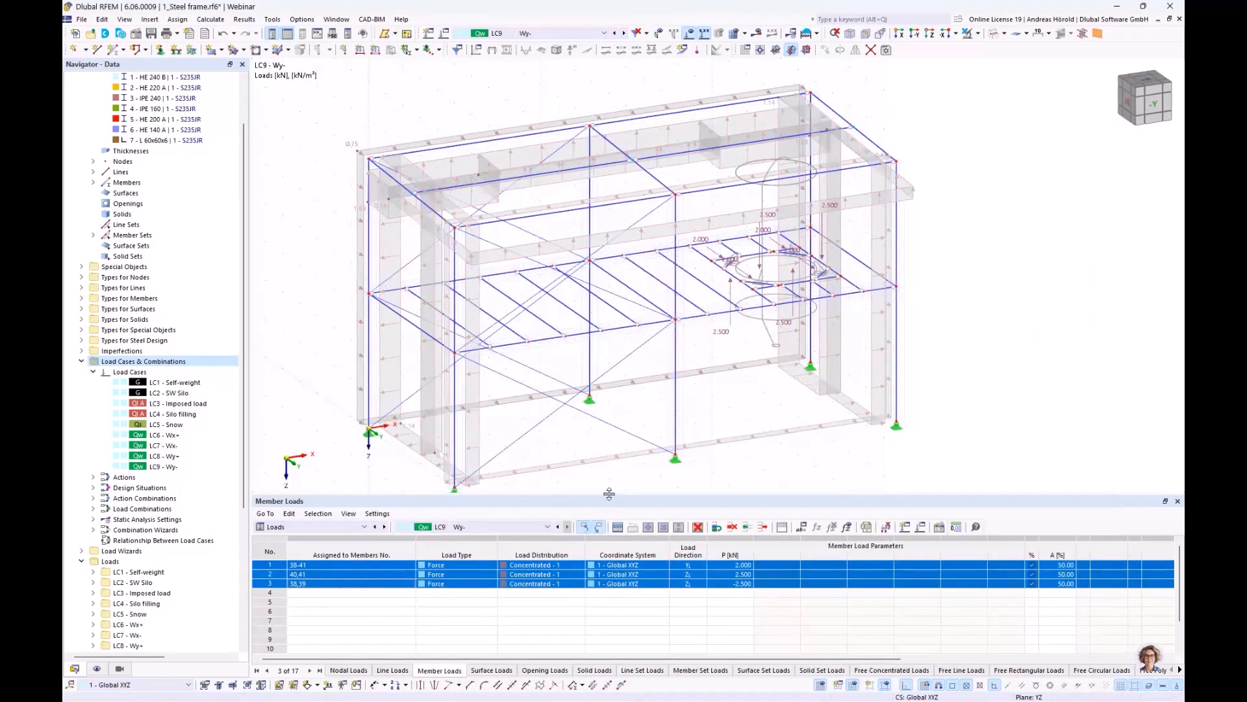
Step: Shrink the member loads table and display the wizard's generated wind loads separately as member loads on the frame
drag(609, 494, 606, 551)
click(571, 649)
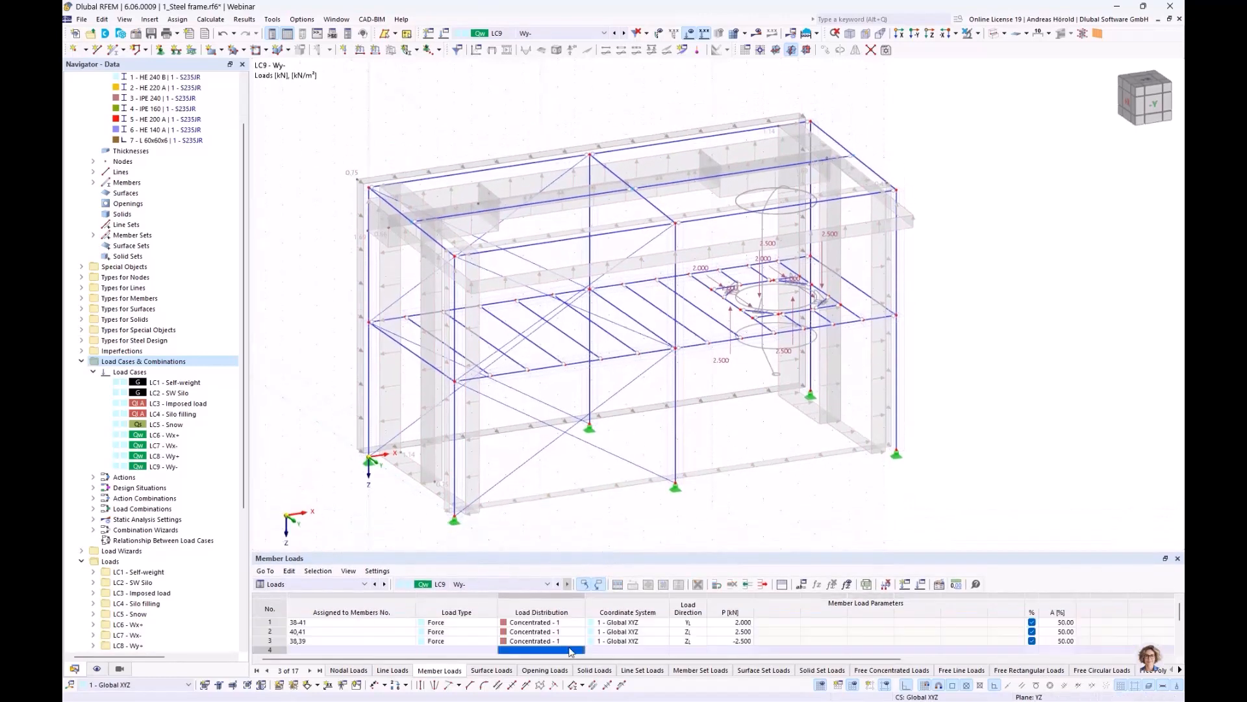
right_click(504, 163)
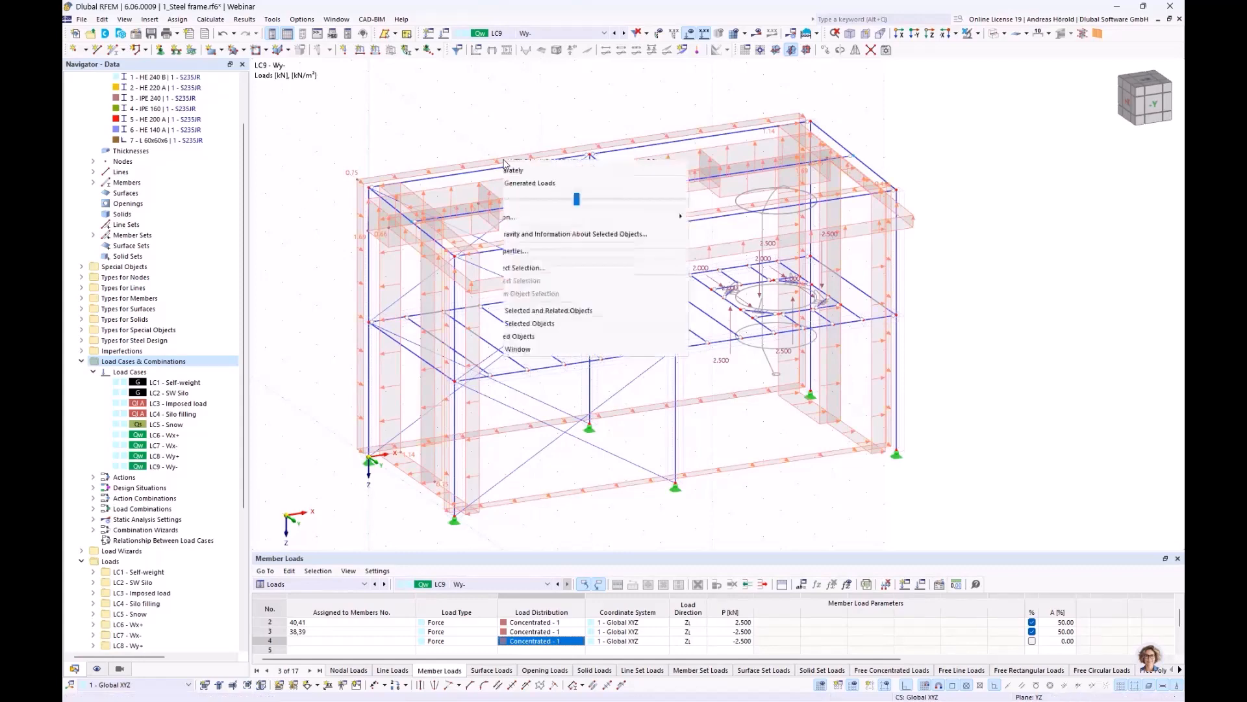
click(568, 234)
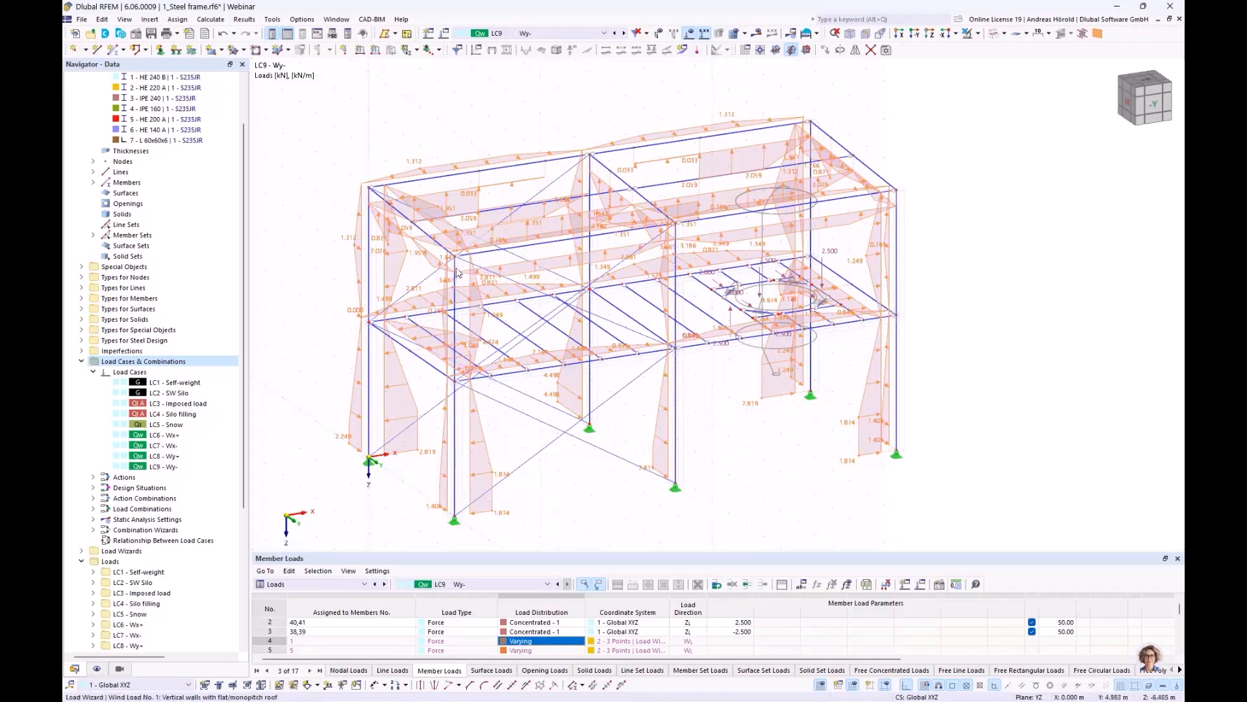
Step: Edit the wall wind wizard to leave all members parallel to members 3, 4 and 57 without load
double_click(494, 273)
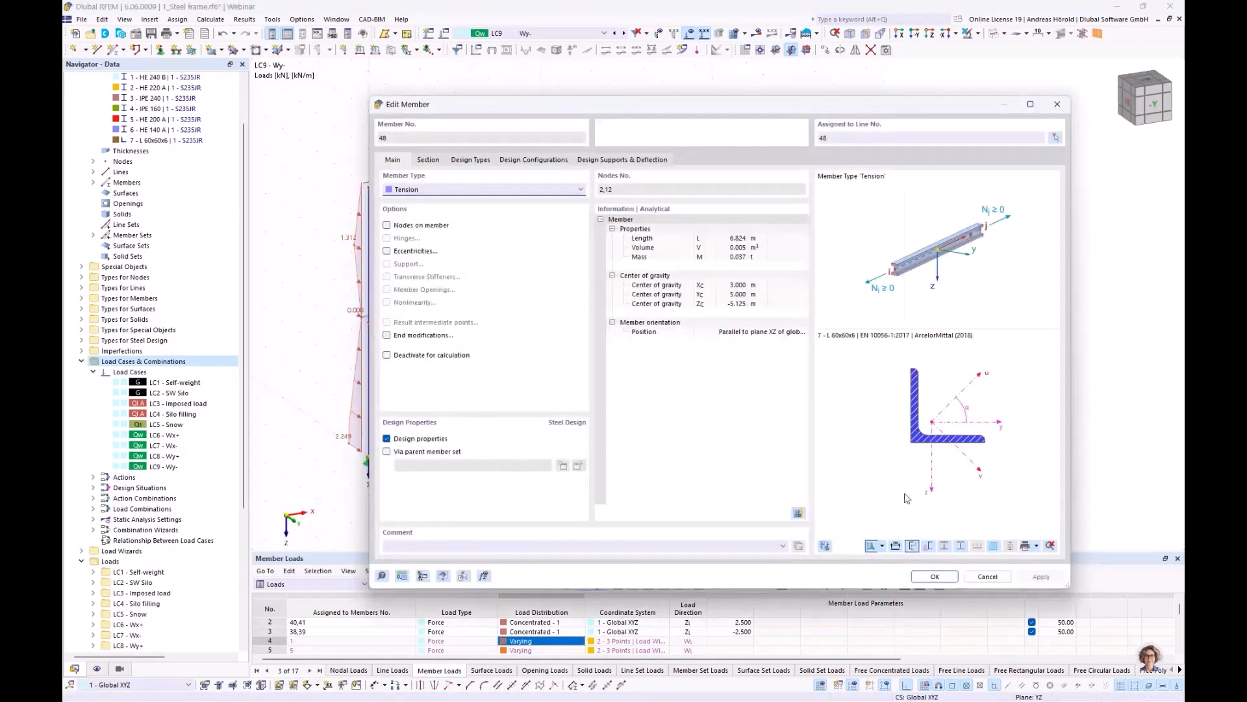
click(987, 576)
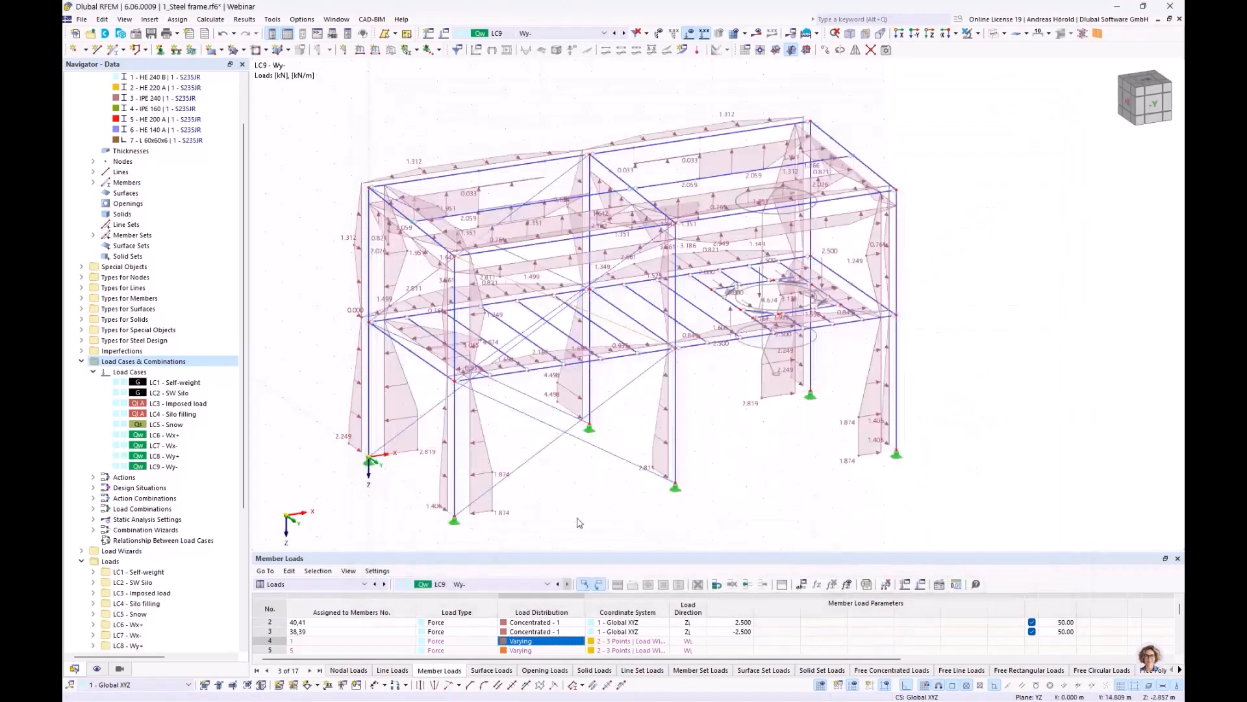
double_click(488, 447)
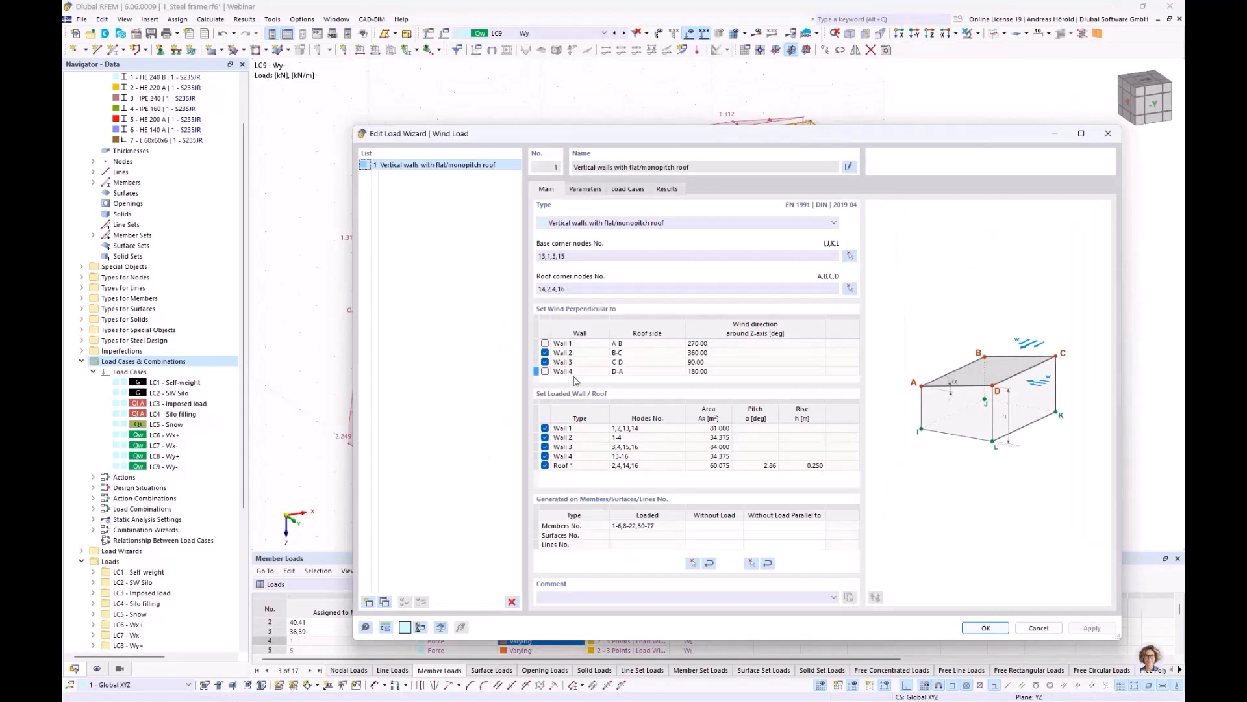
click(781, 526)
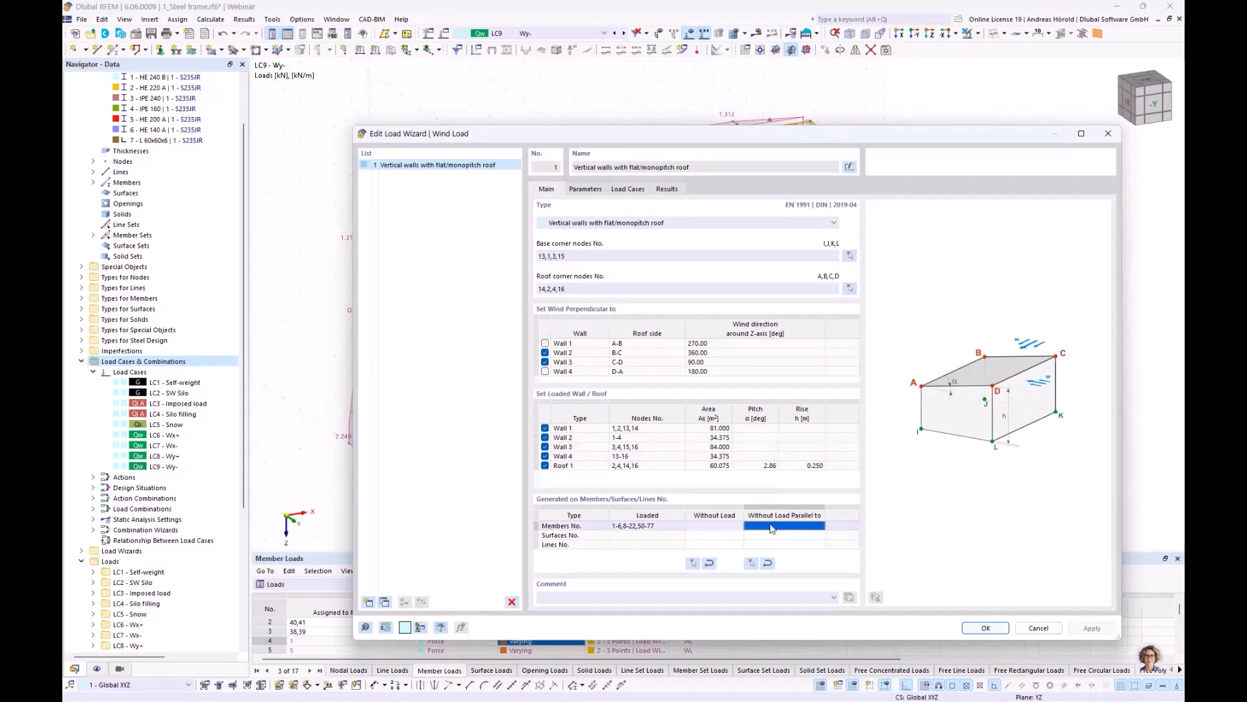
click(751, 562)
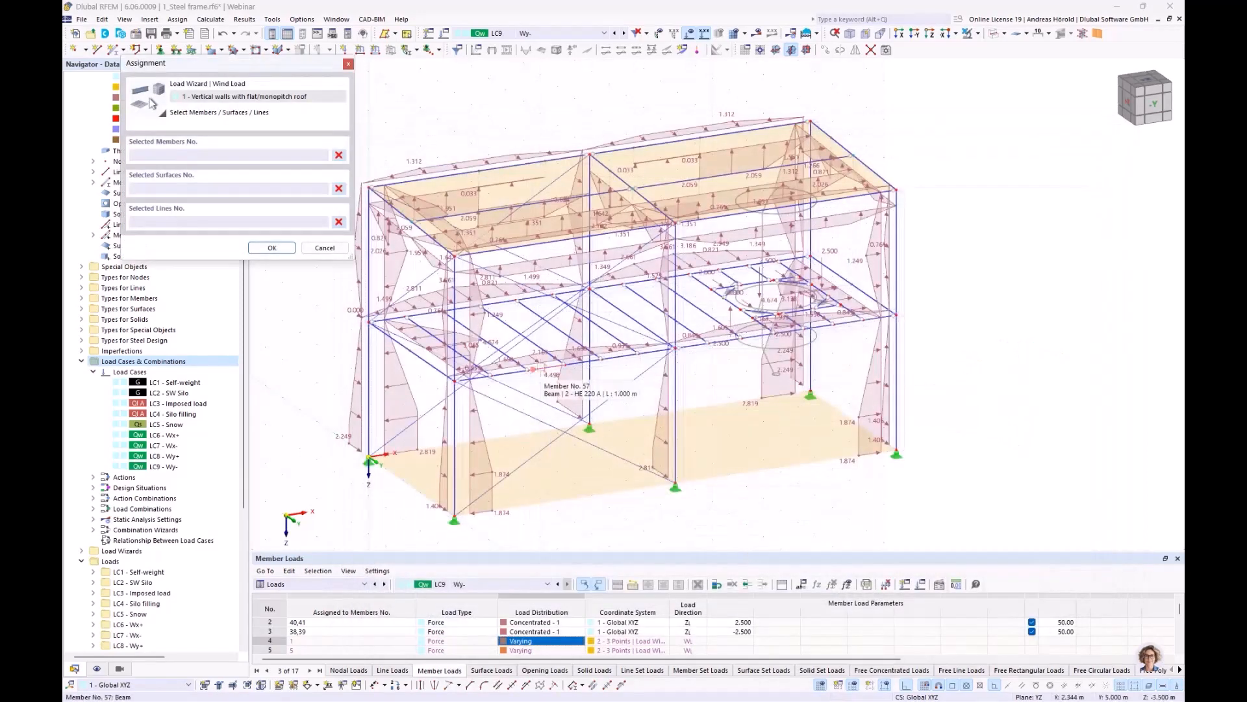
click(533, 369)
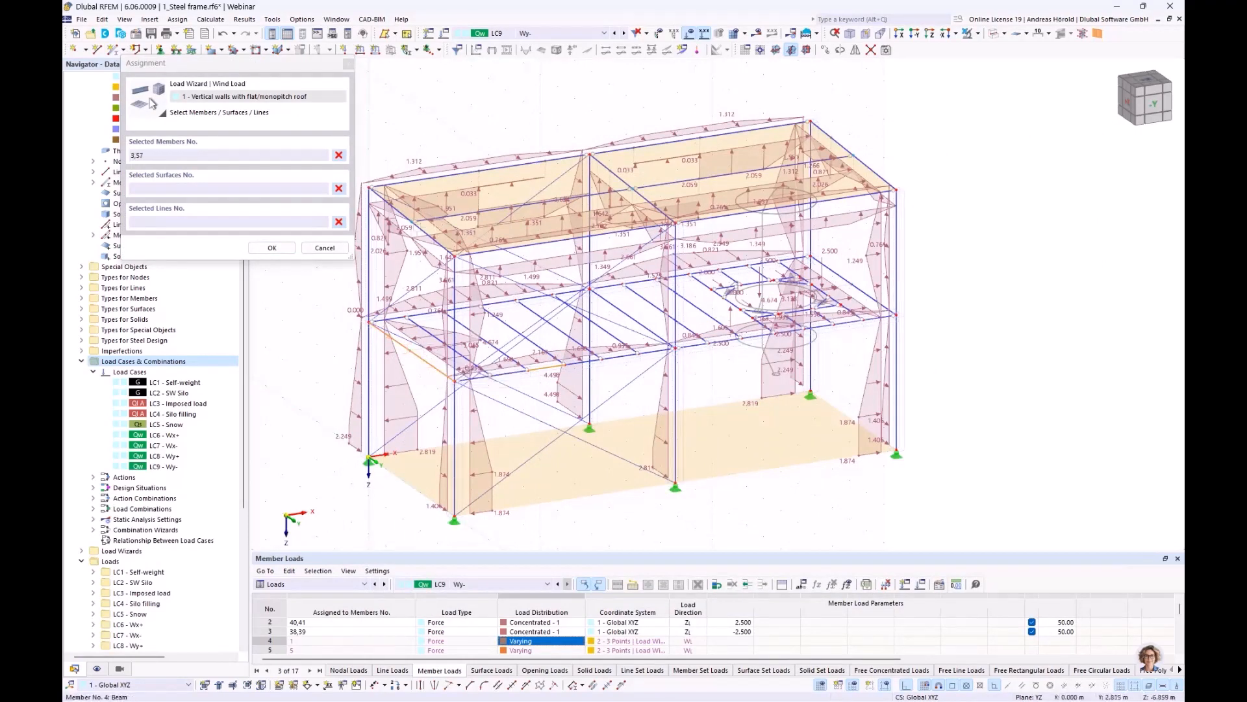
click(422, 356)
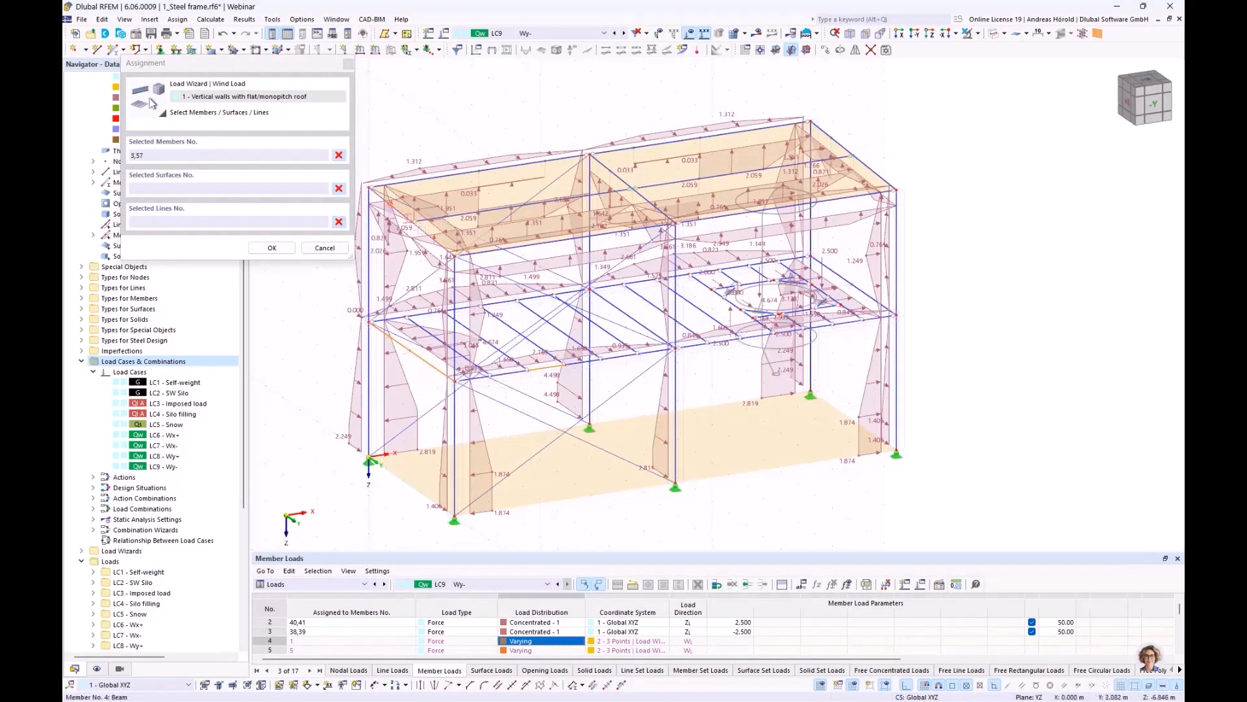
click(273, 249)
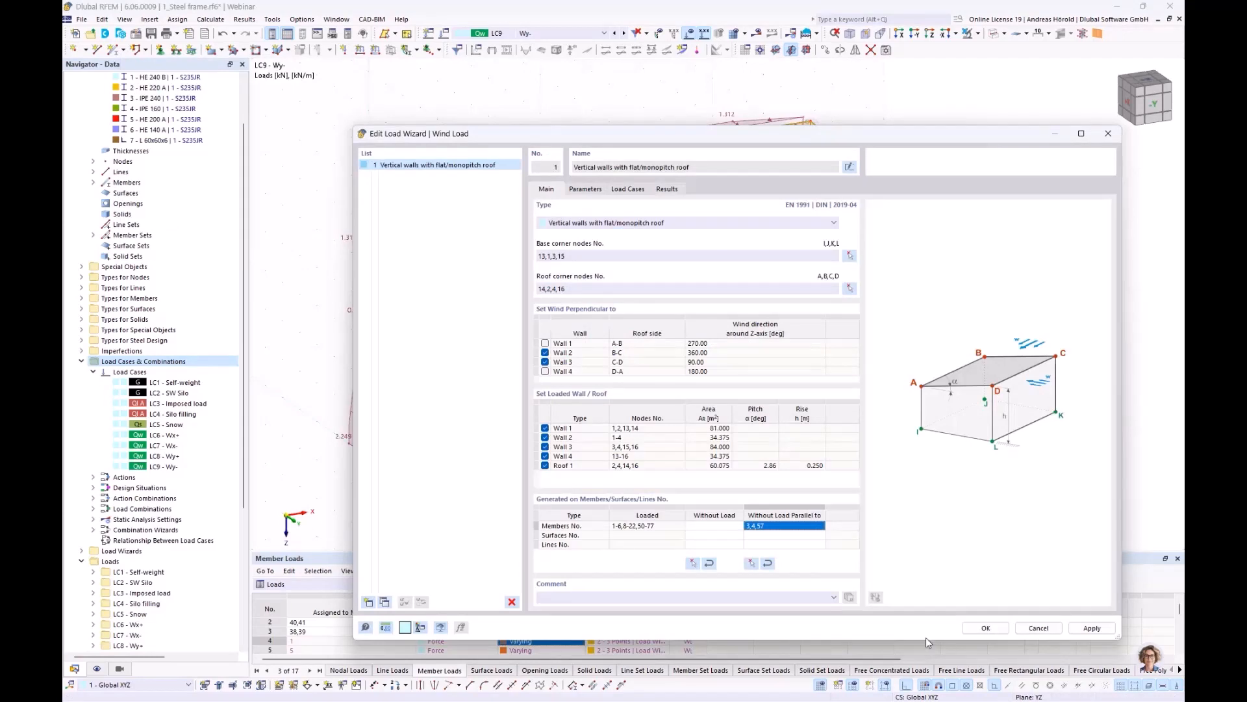
click(981, 626)
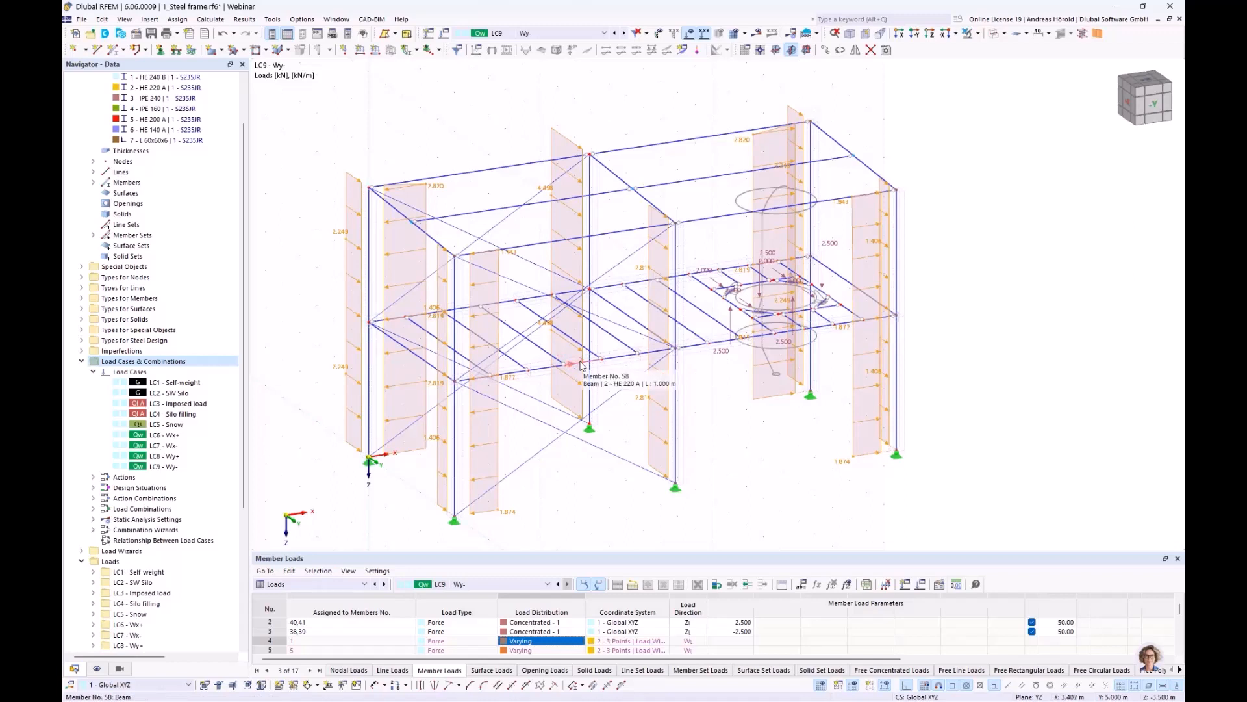
Step: Copy the wall wind wizard as a Flat/monopitch roof wizard and exclude wind directions 1 and 4
double_click(581, 218)
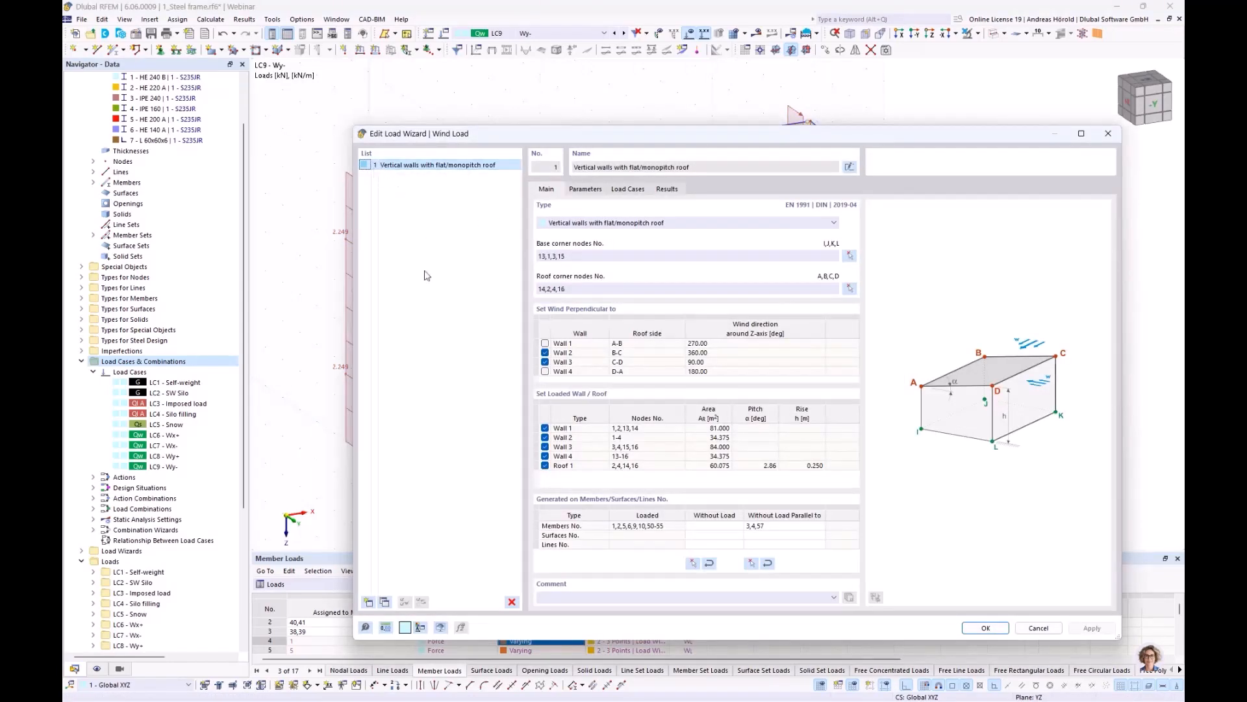
click(385, 603)
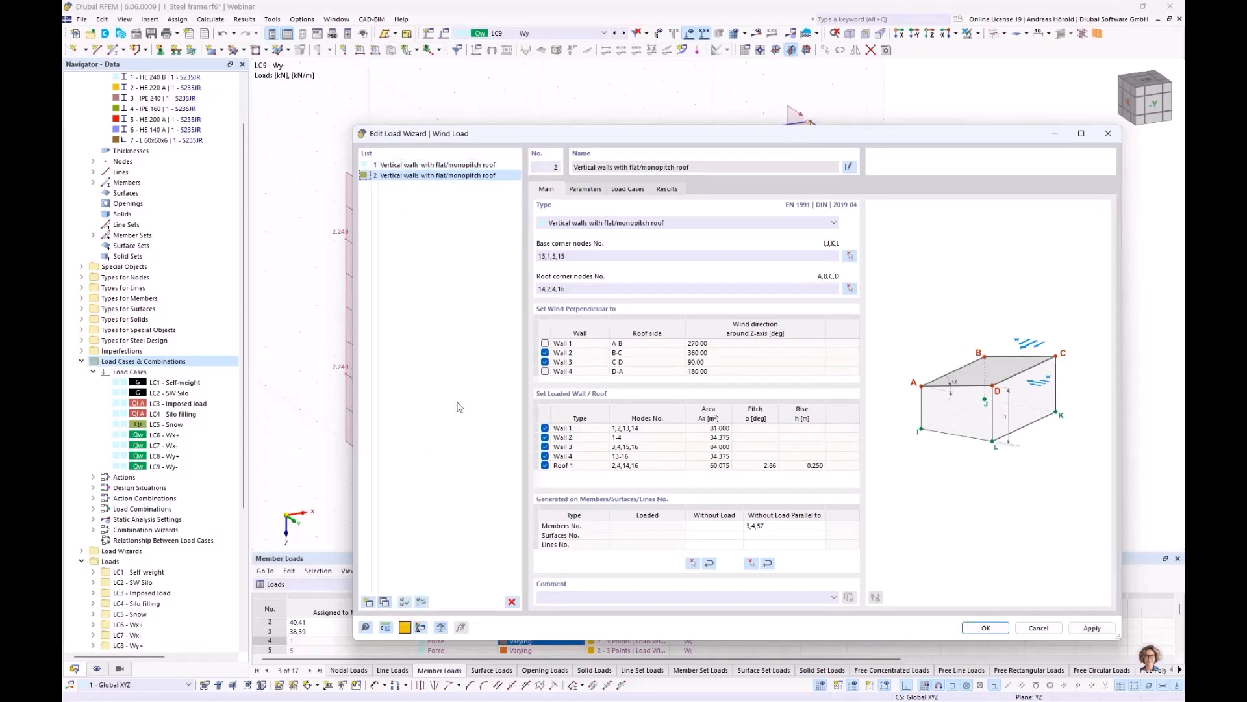
click(671, 223)
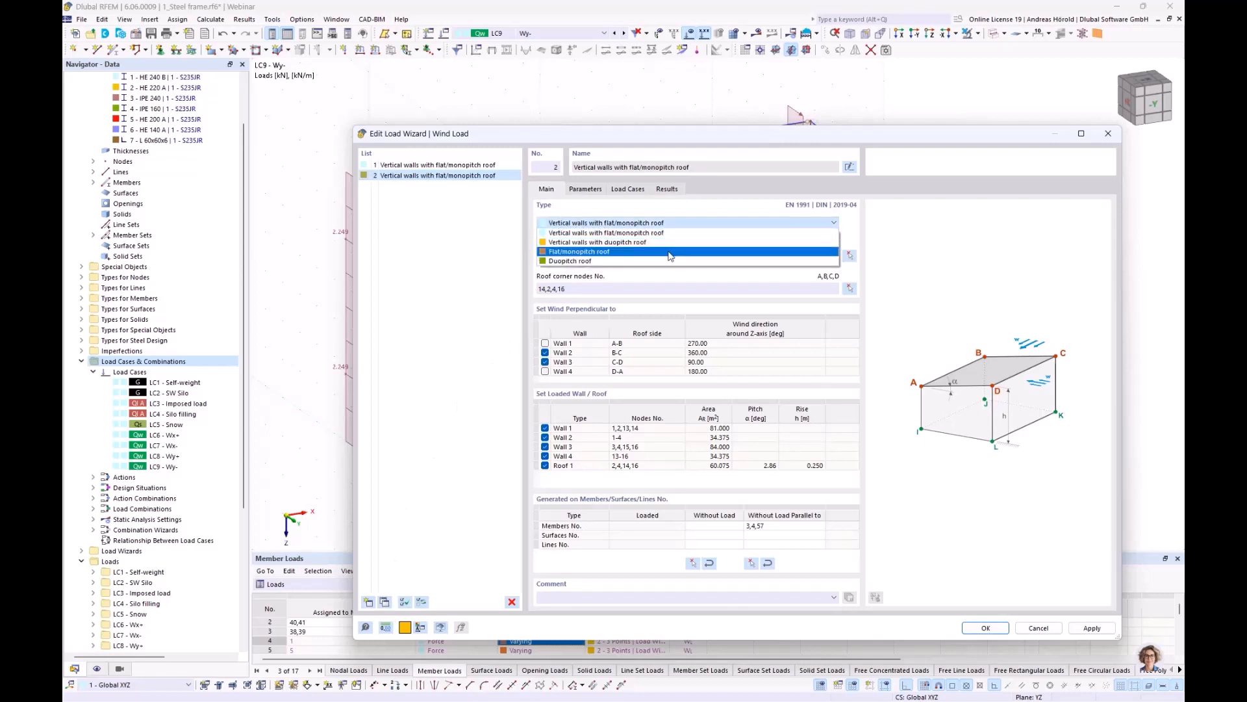
click(669, 253)
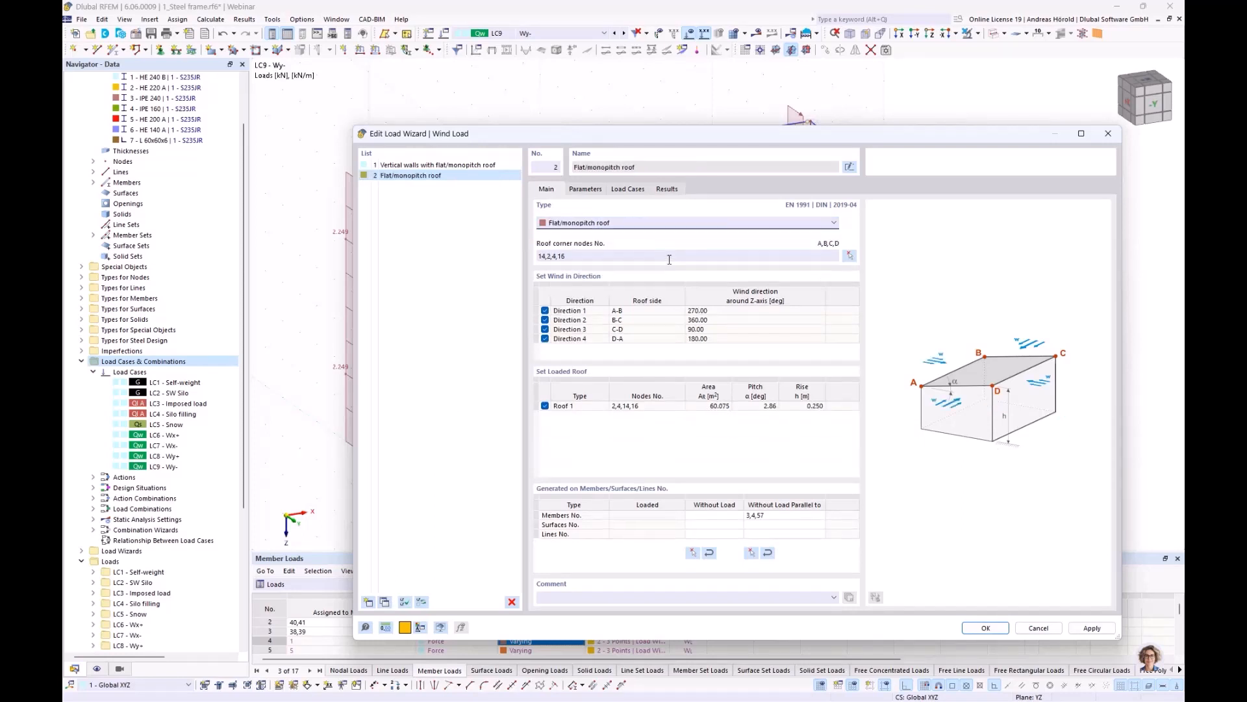
click(545, 310)
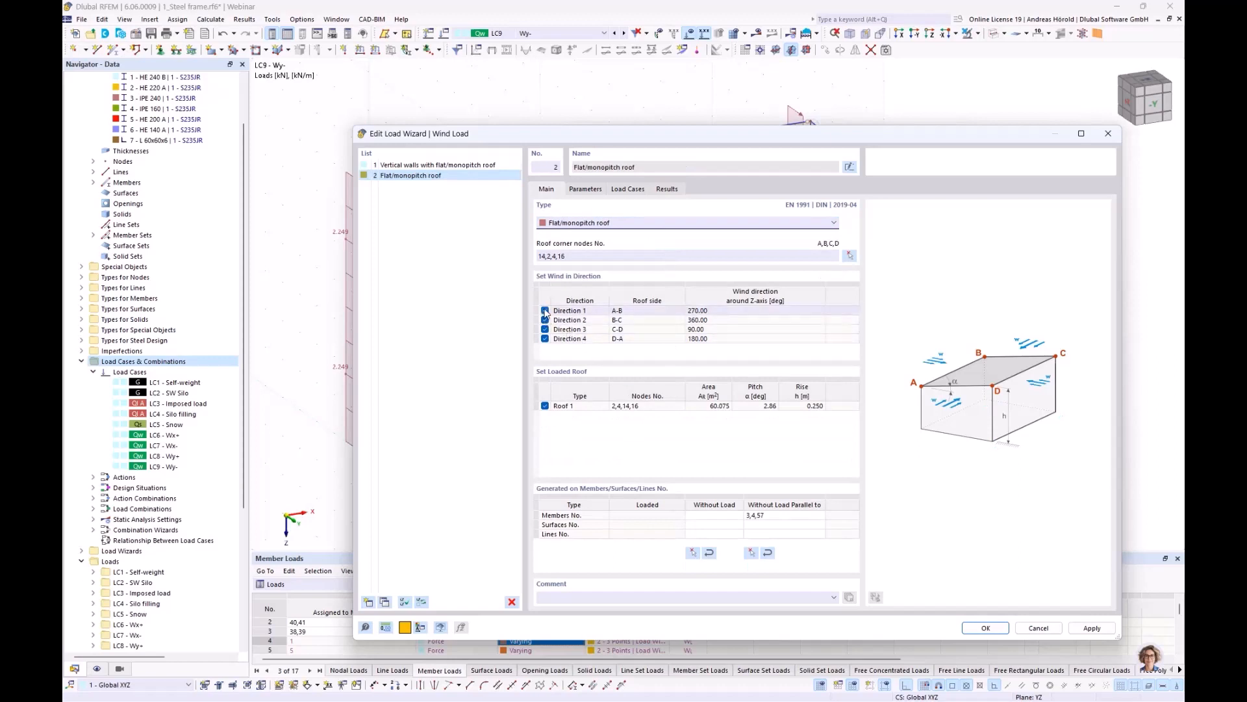
click(545, 339)
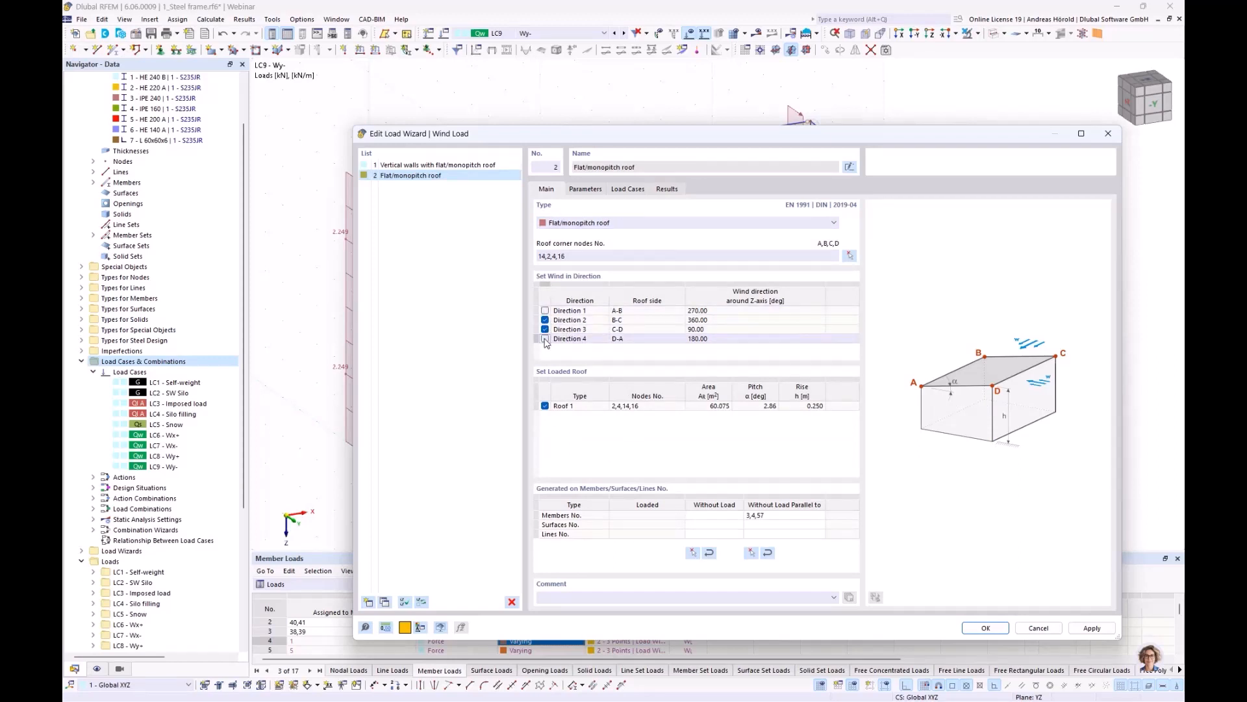
Step: Set only member 4 as the reference for members without load parallel to it in the roof wizard, and generate the roof loads
click(772, 515)
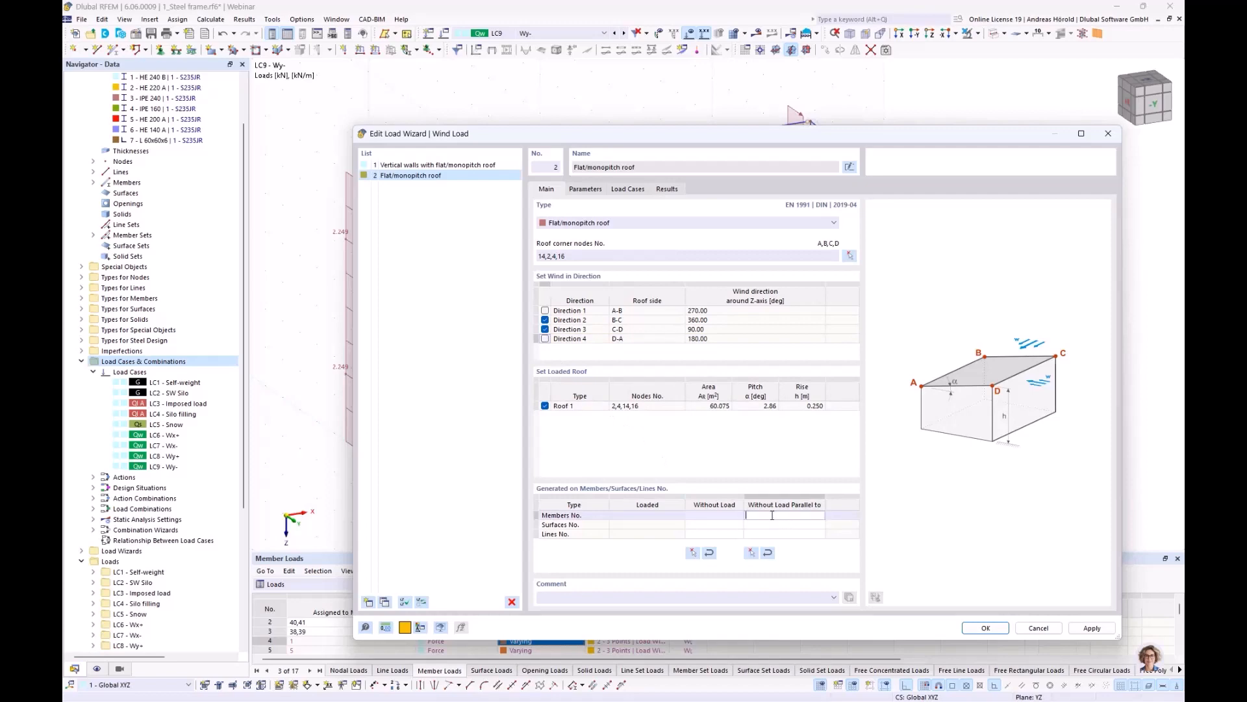
click(751, 552)
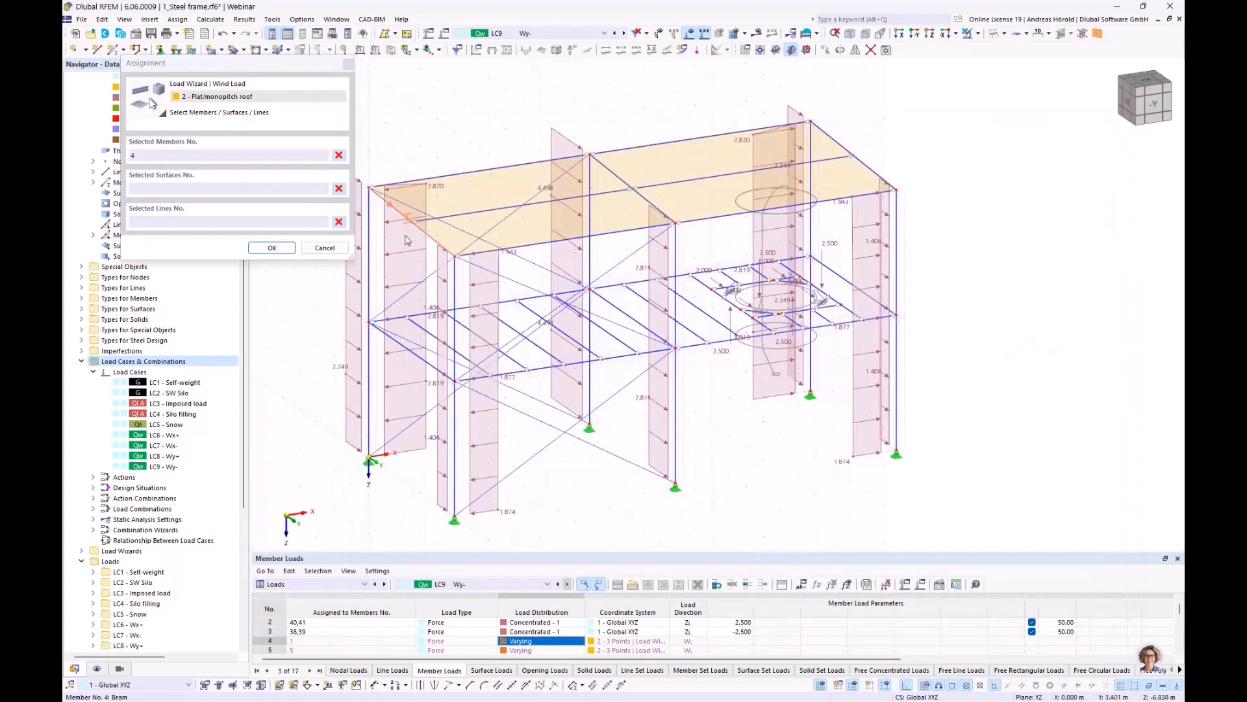
click(271, 249)
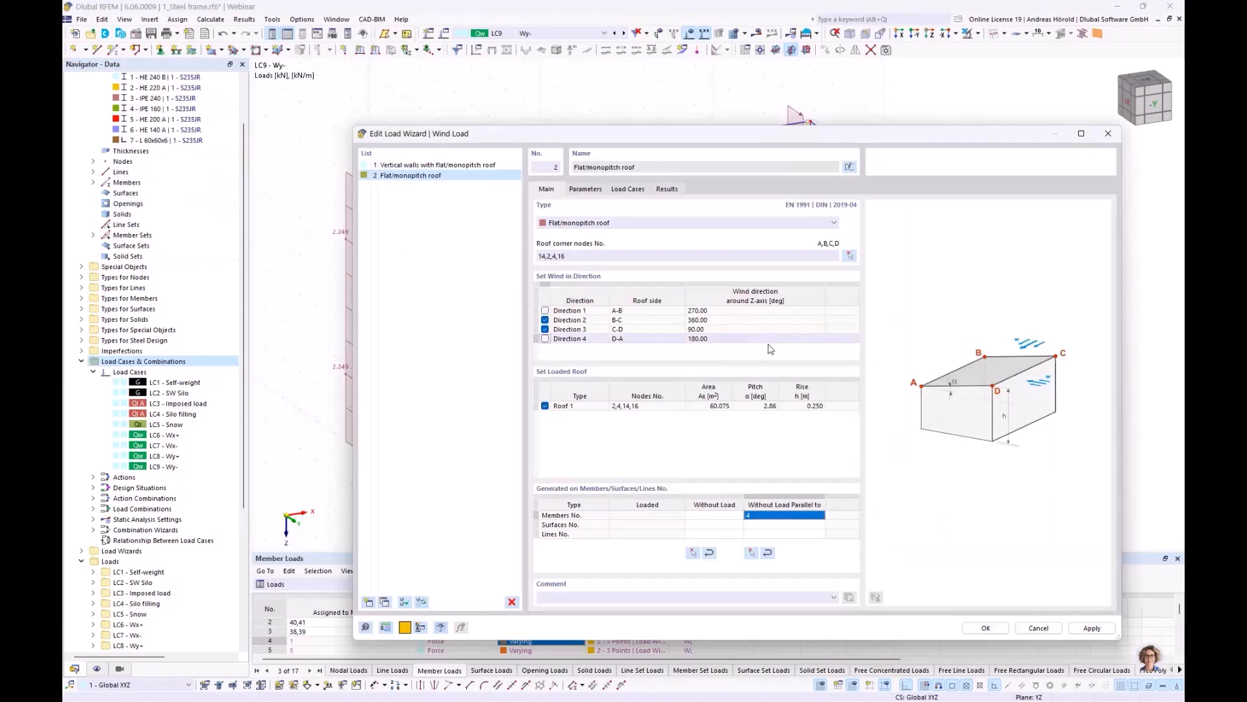
click(584, 189)
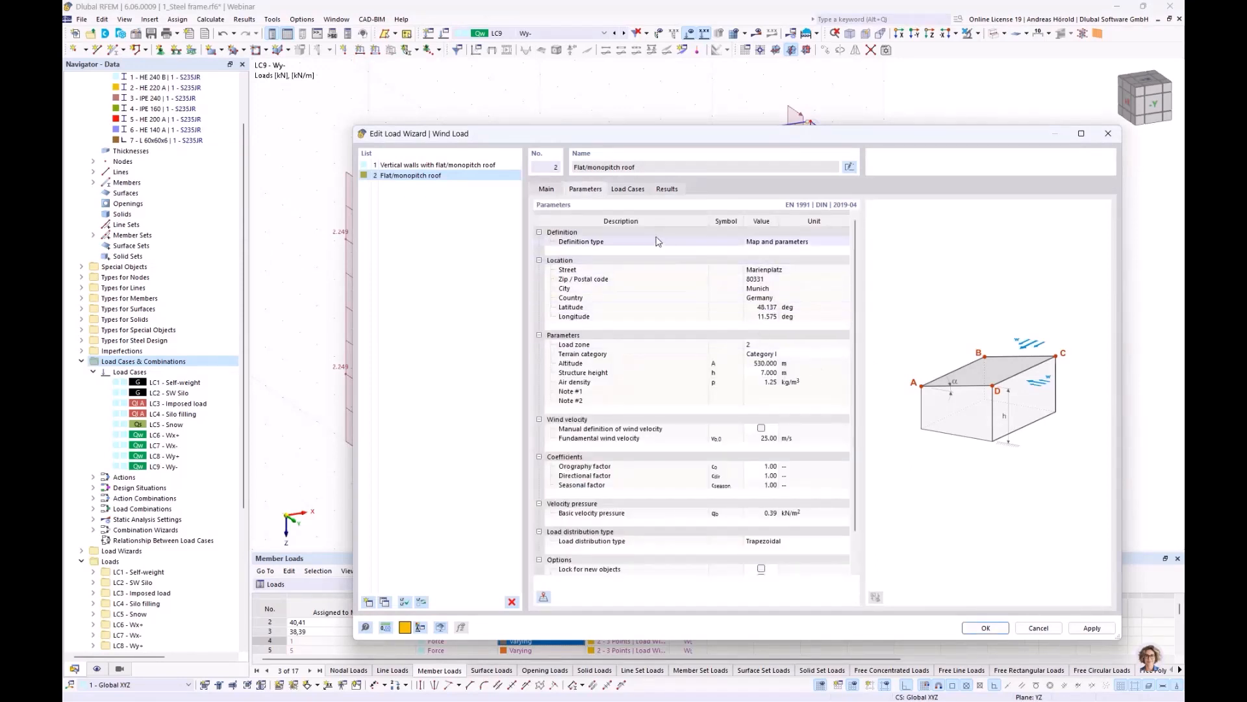
click(627, 189)
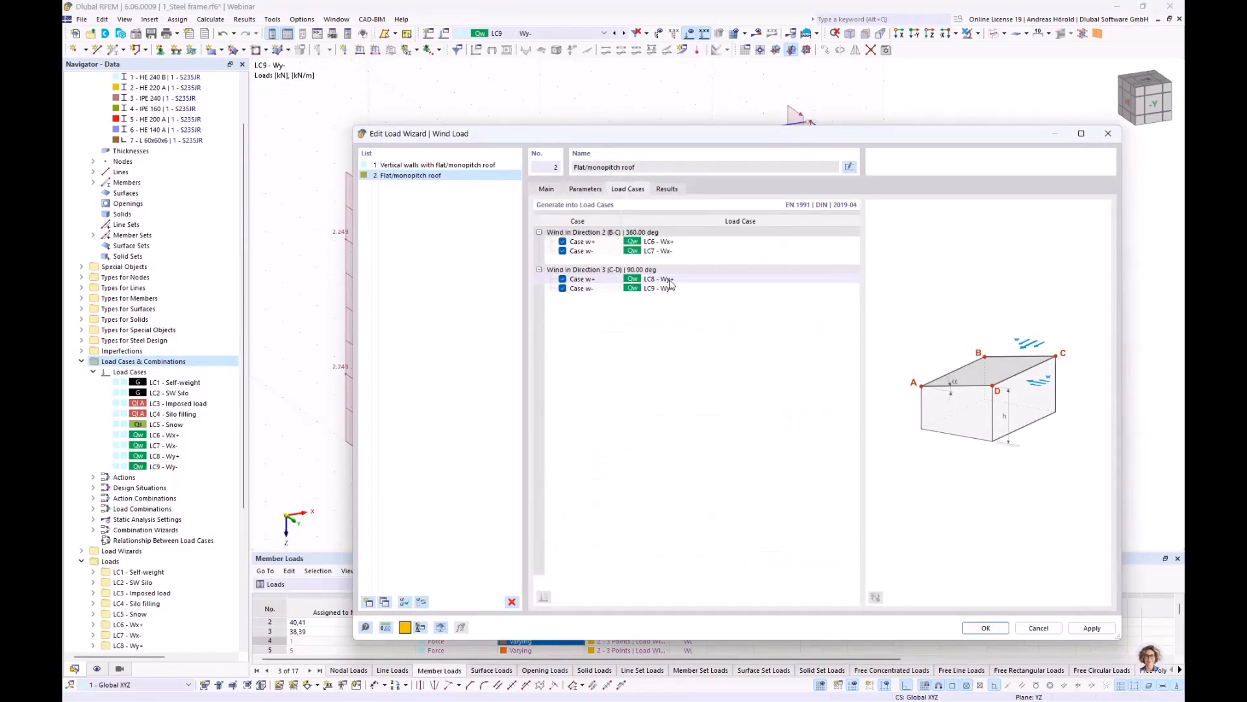
click(986, 627)
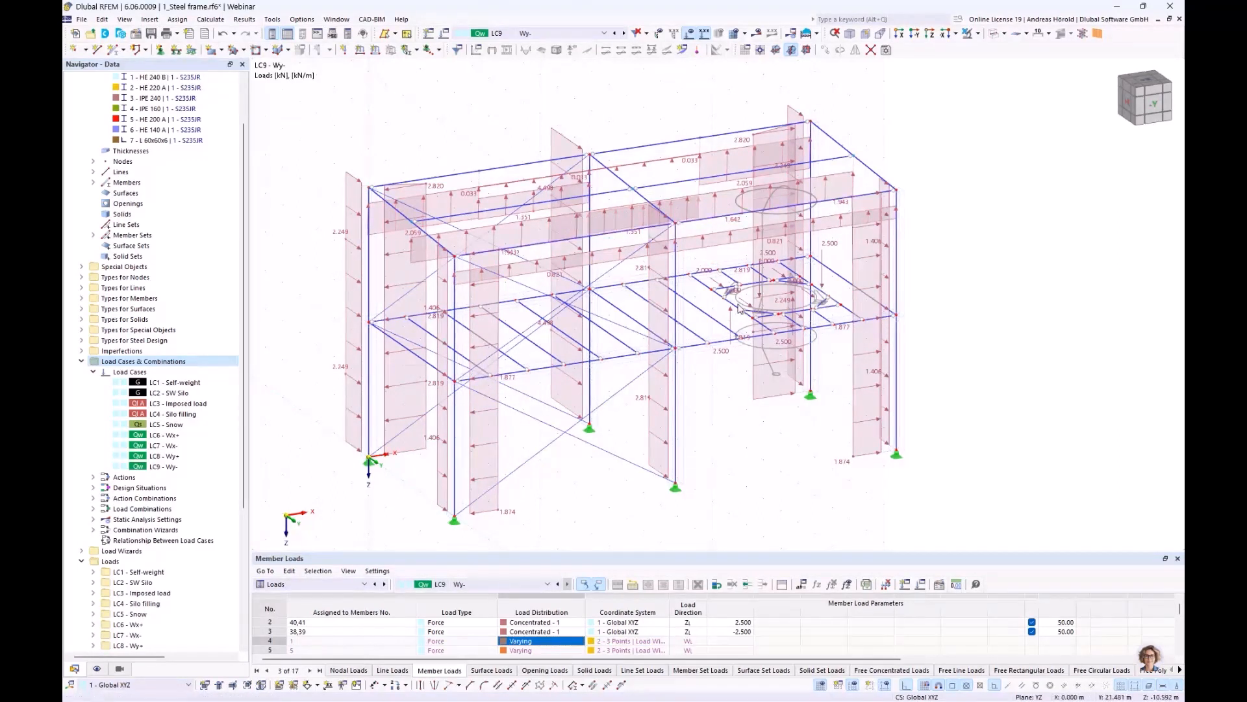
Step: Turn off the separate display of the wizard's generated wind loads on the frame
ctrl+middle_drag(580, 217, 588, 136)
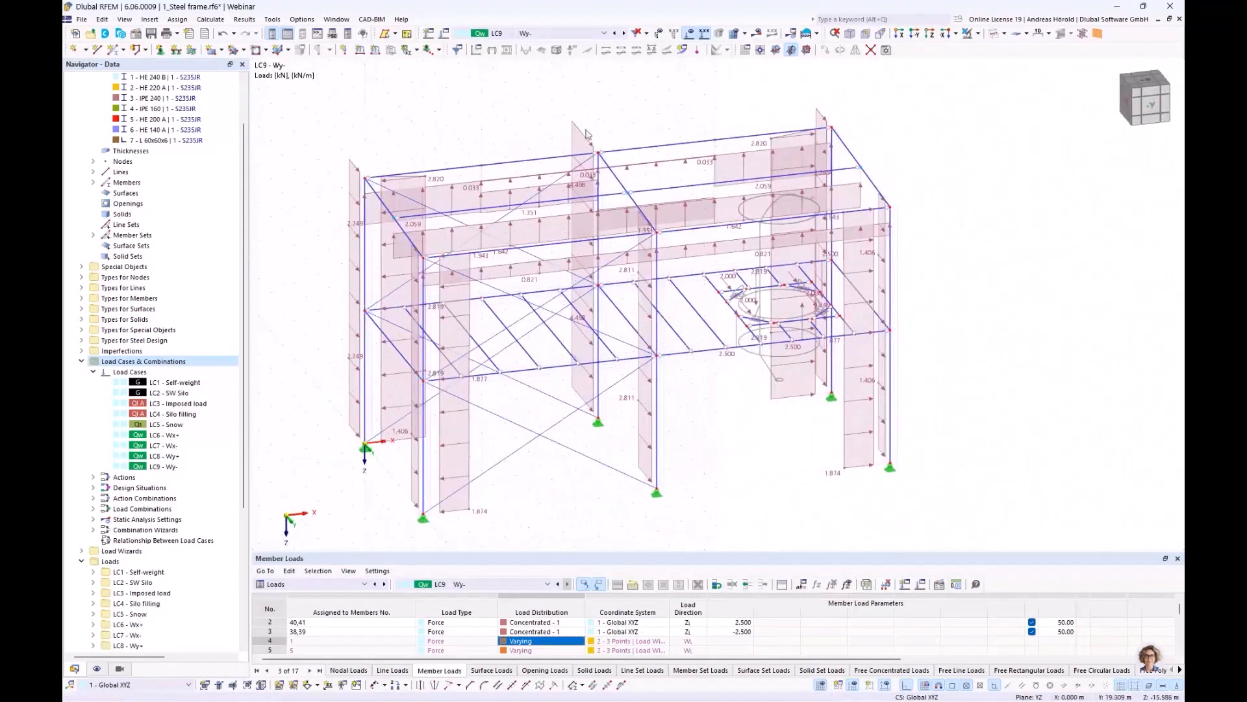
right_click(582, 136)
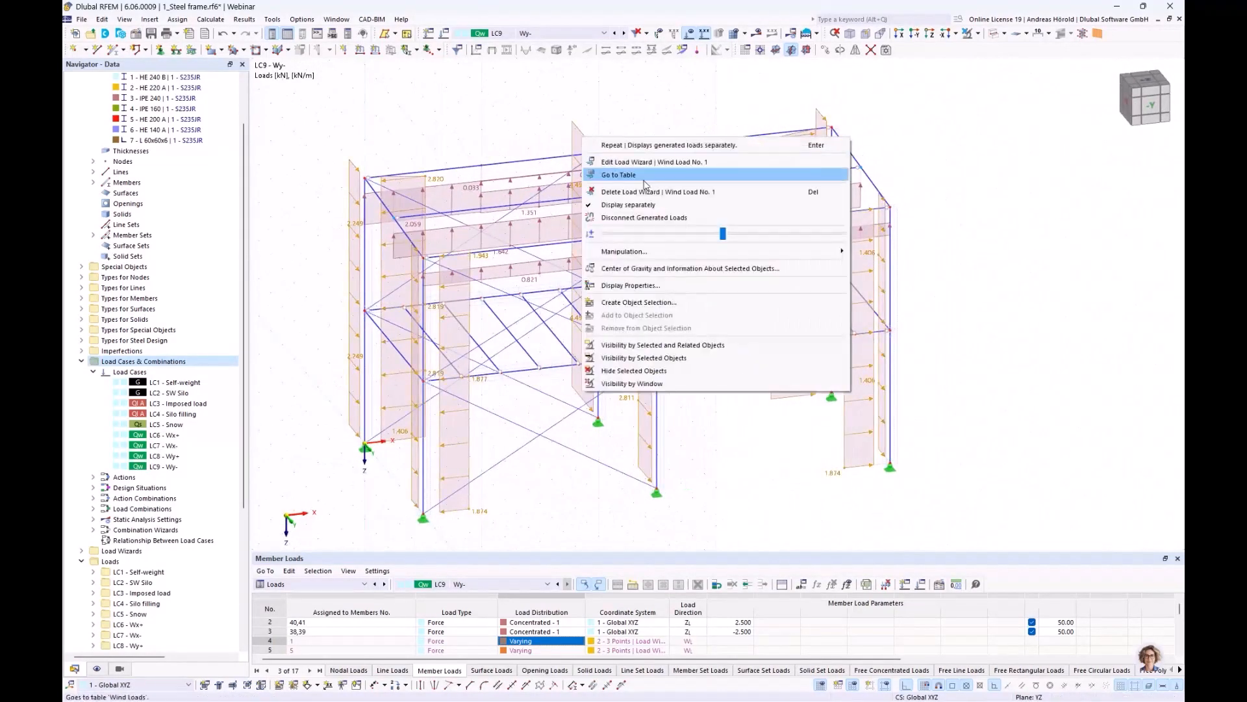
click(647, 206)
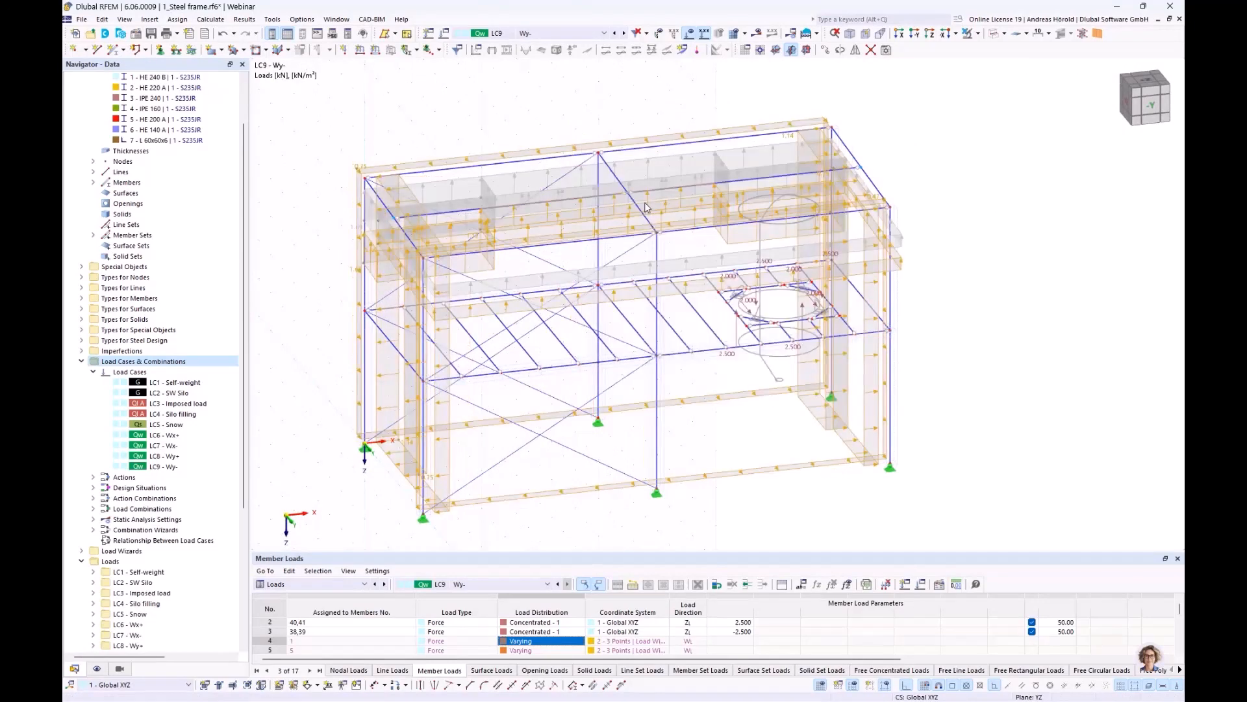
Step: Review the wind loads of load cases LC6 to LC9 one after another on the frame
click(564, 33)
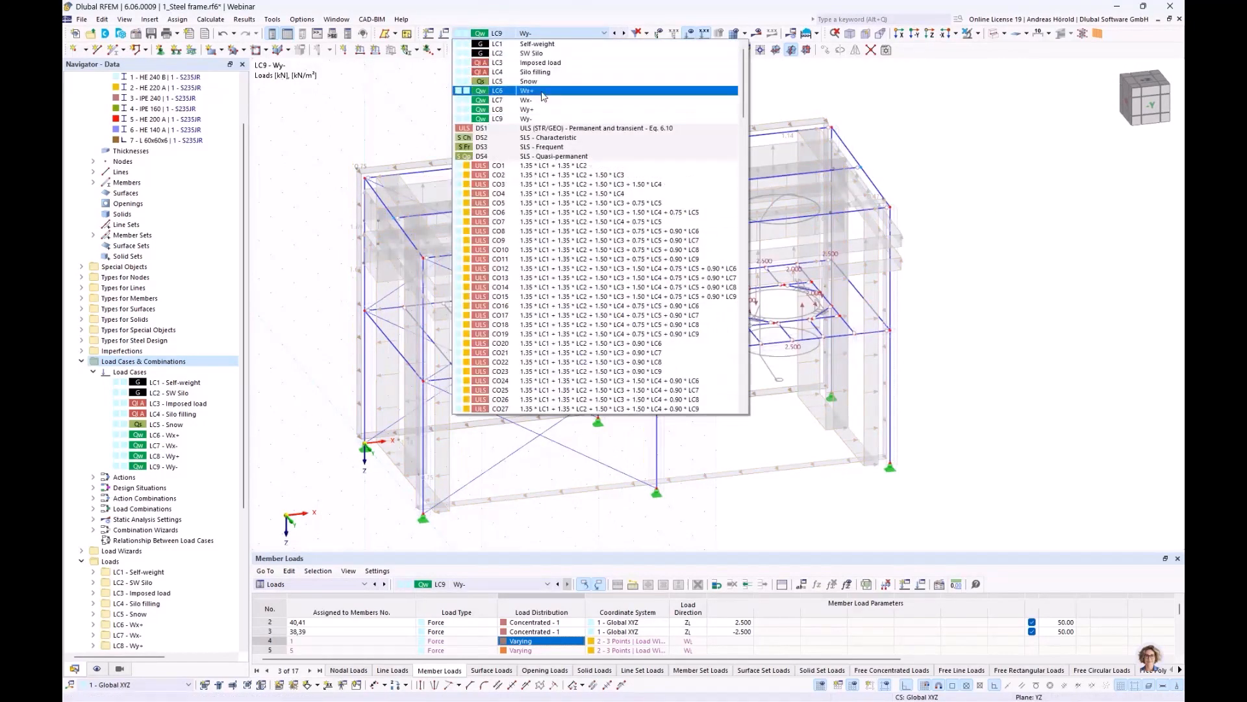
click(543, 91)
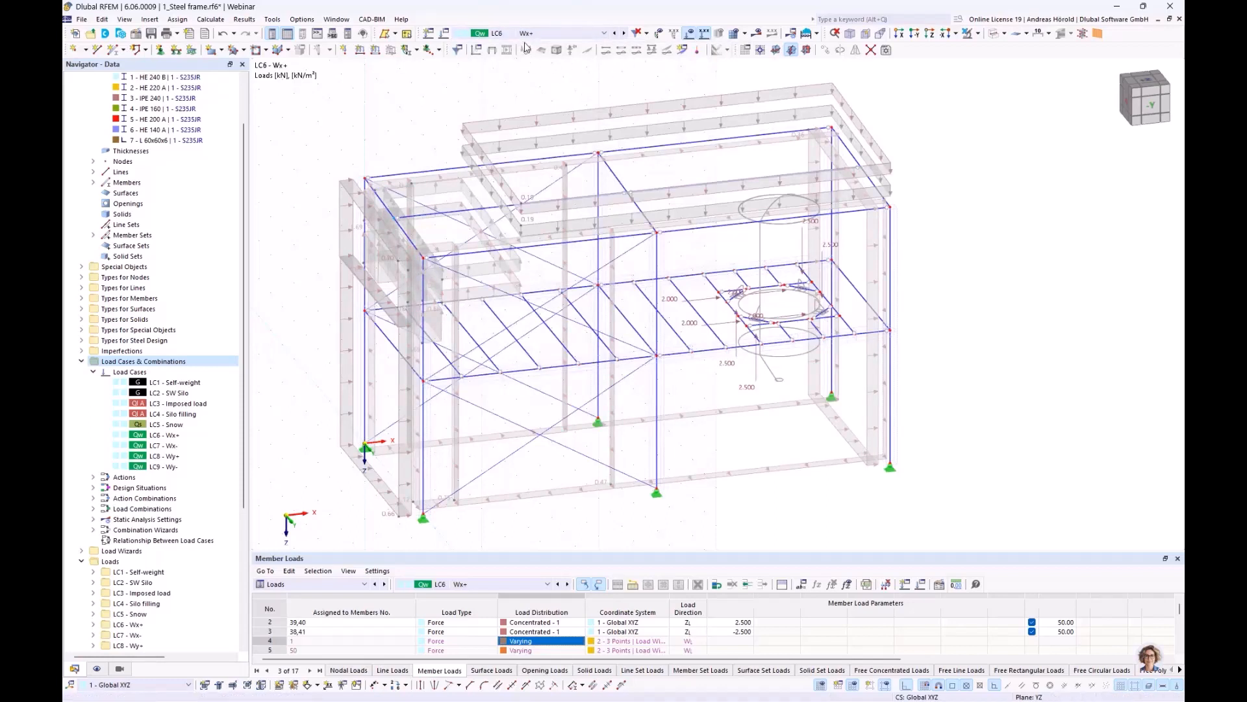
click(624, 33)
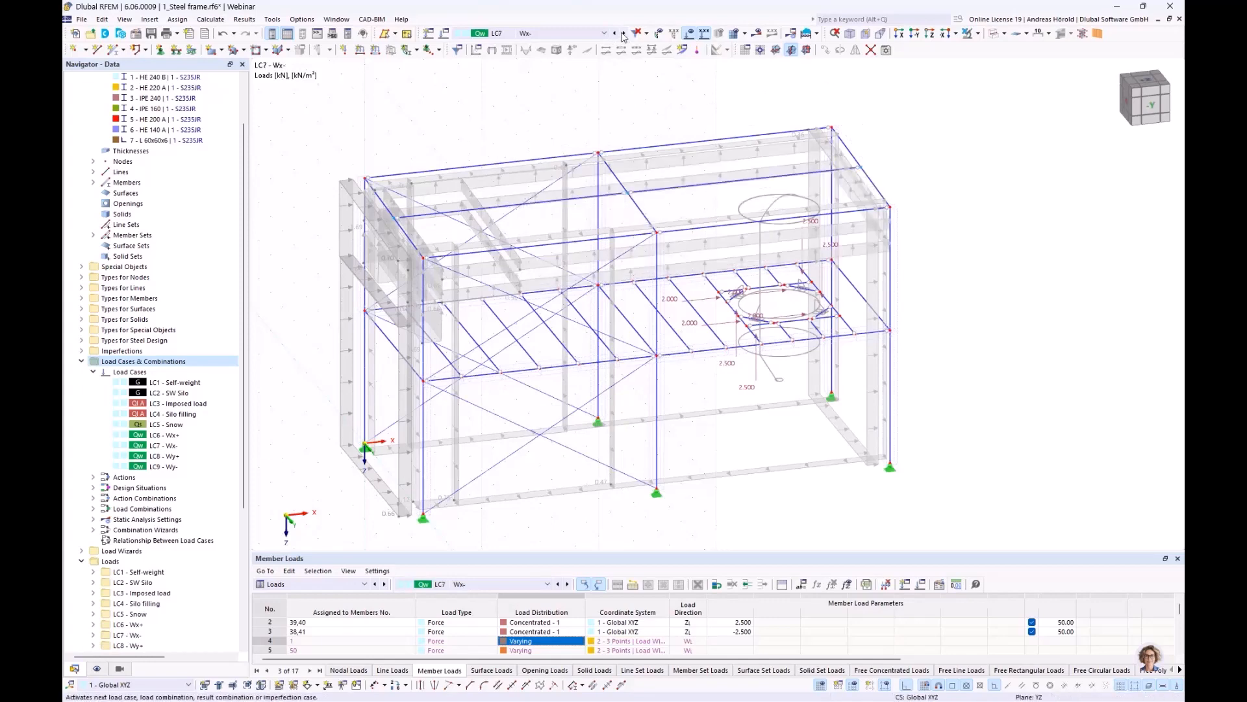
click(624, 34)
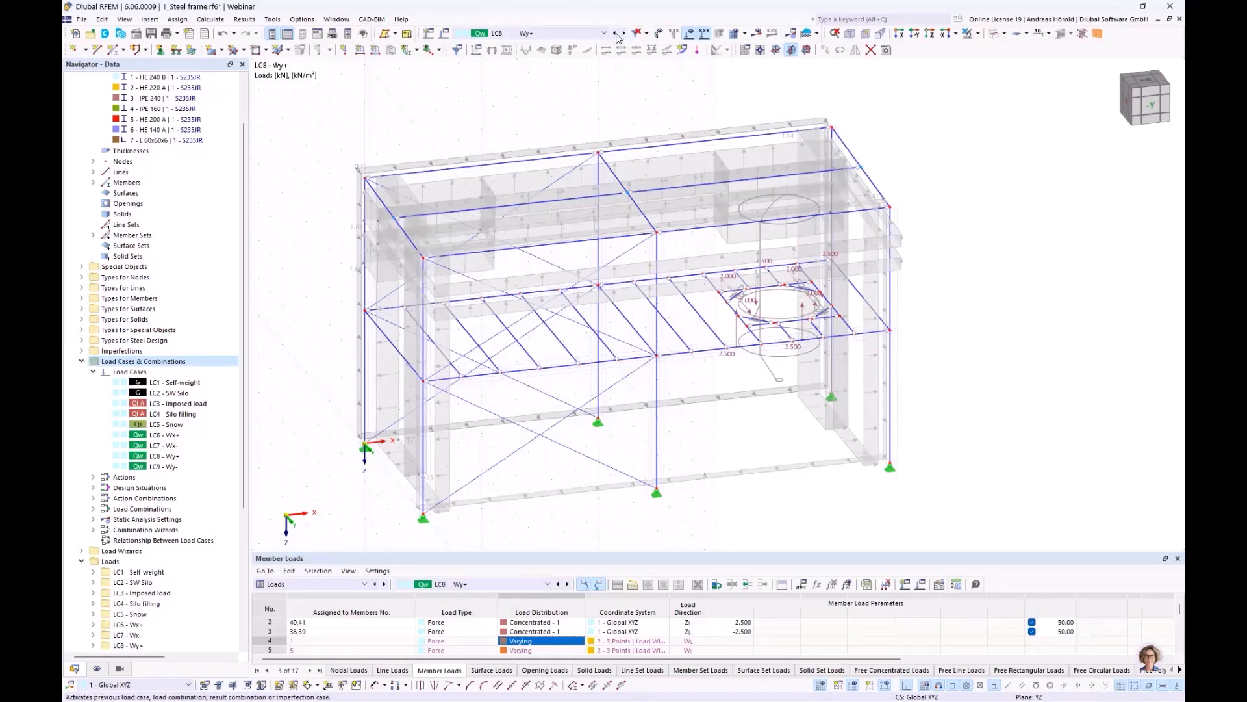
click(615, 33)
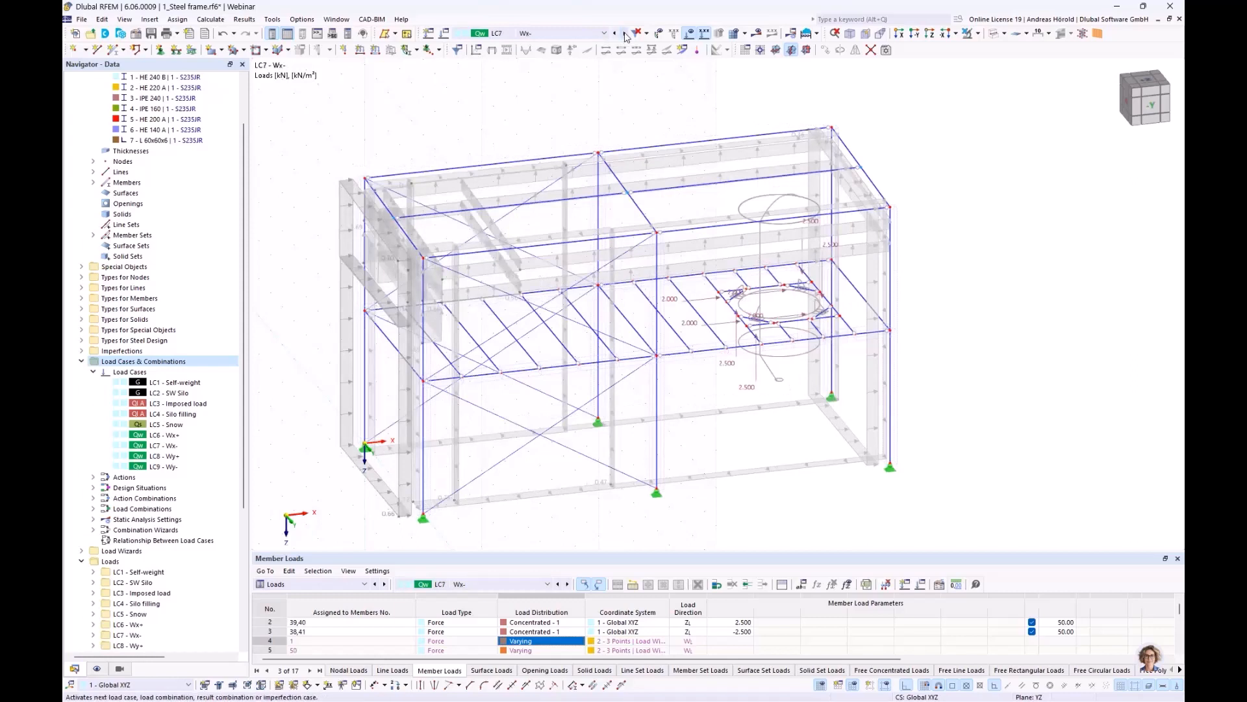
click(625, 34)
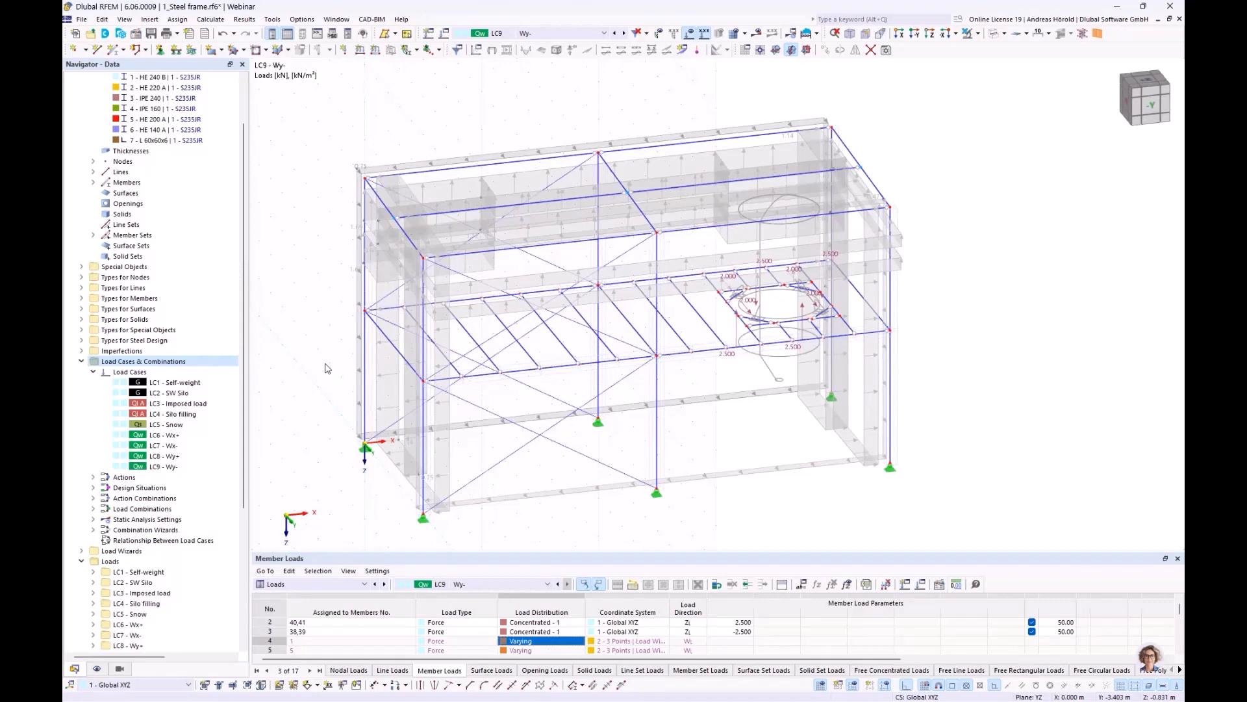
ctrl+middle_drag(326, 364, 348, 362)
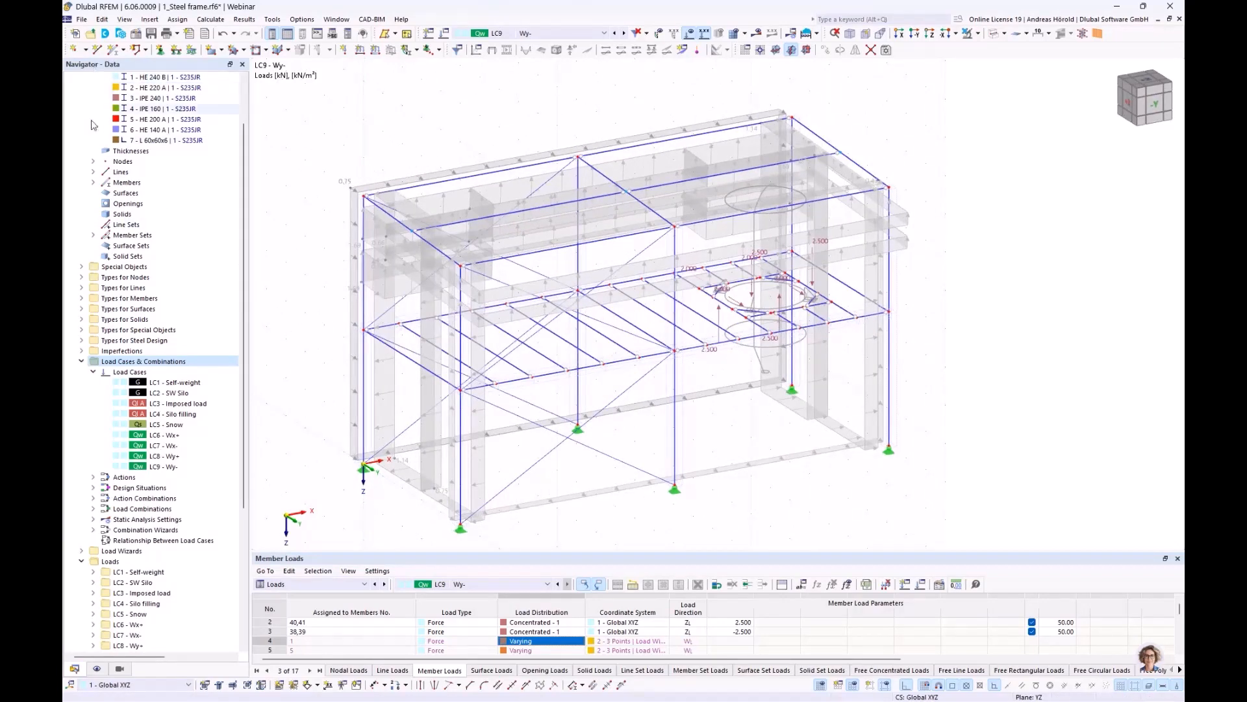
Step: Create a local imperfection case named "Imp. +x" and assign wind load cases LC6 and LC7 to it
click(82, 351)
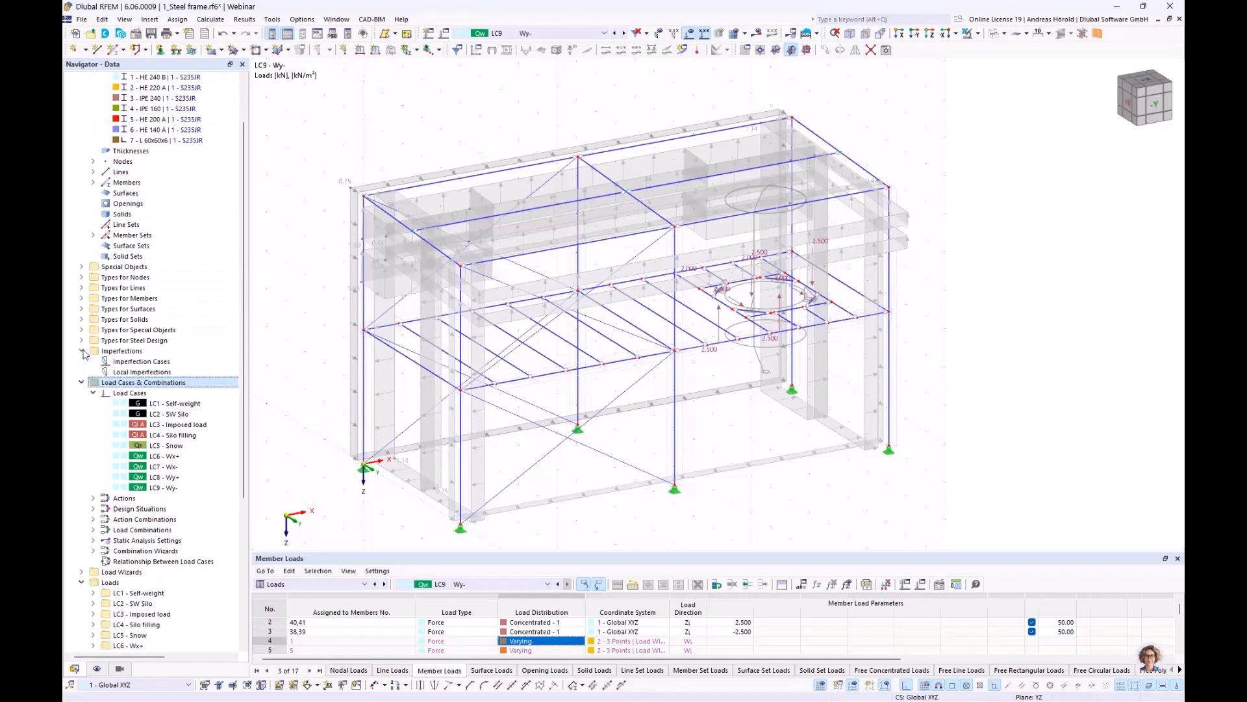
right_click(149, 365)
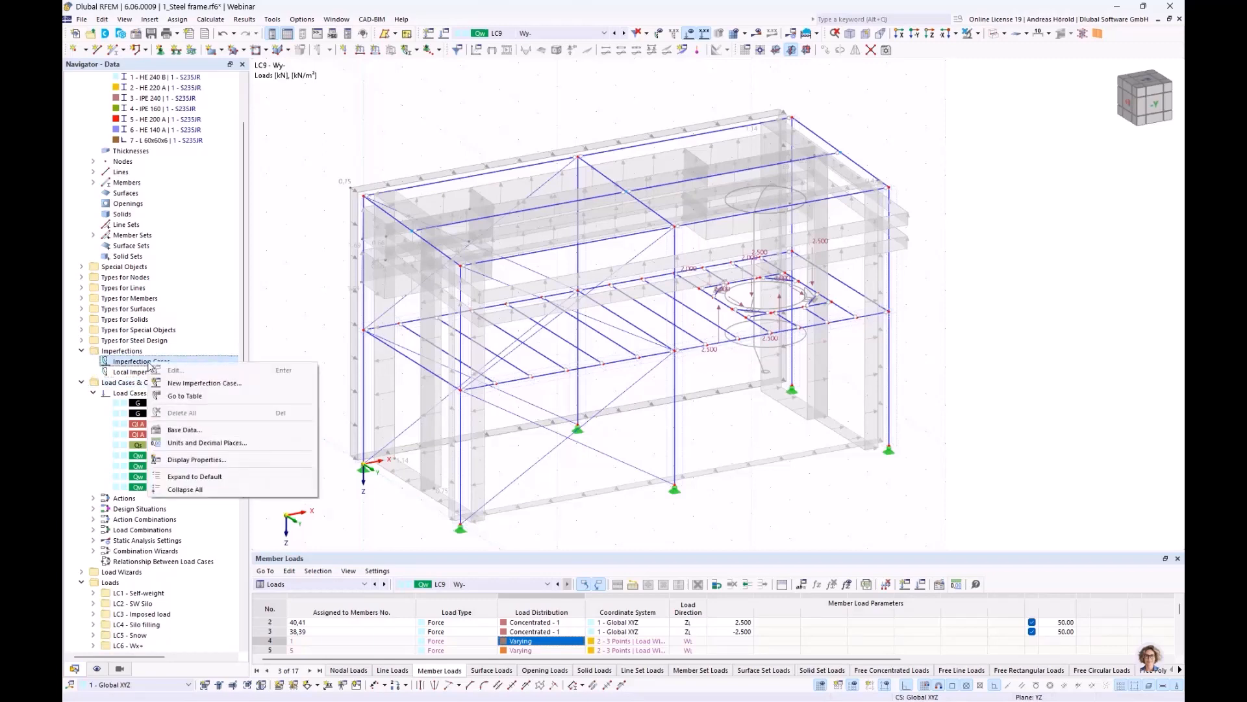
click(221, 385)
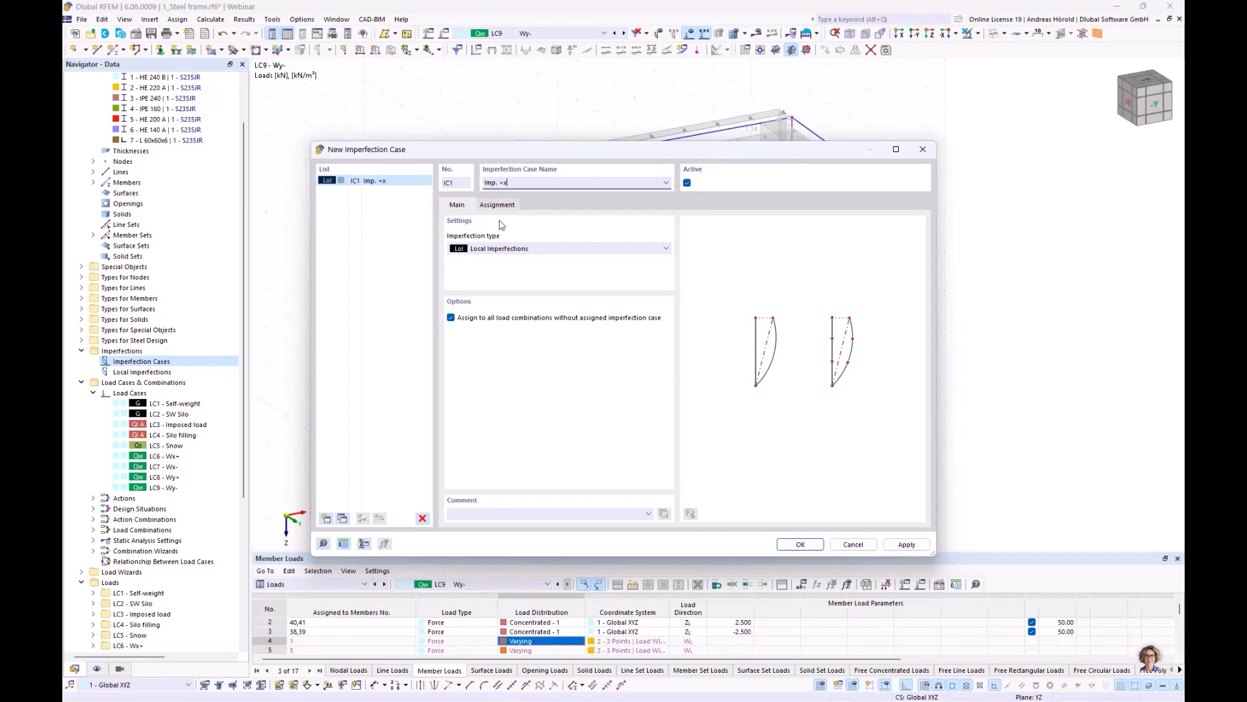
click(499, 206)
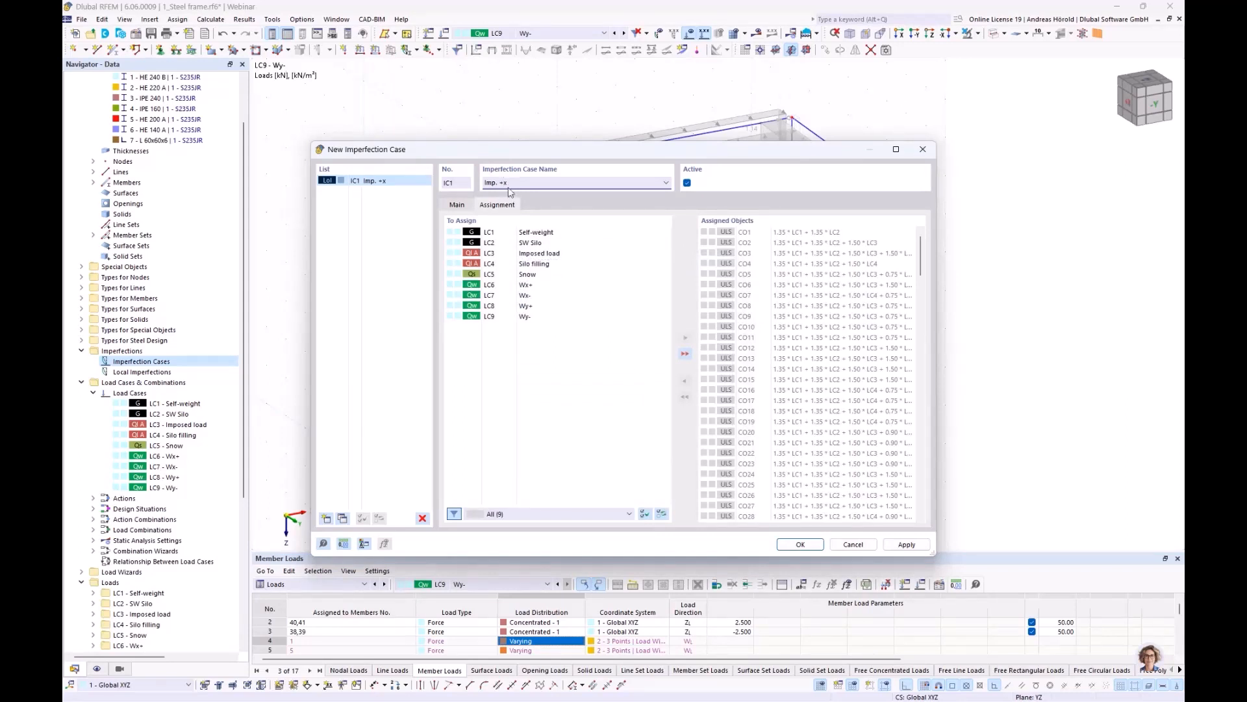
click(530, 287)
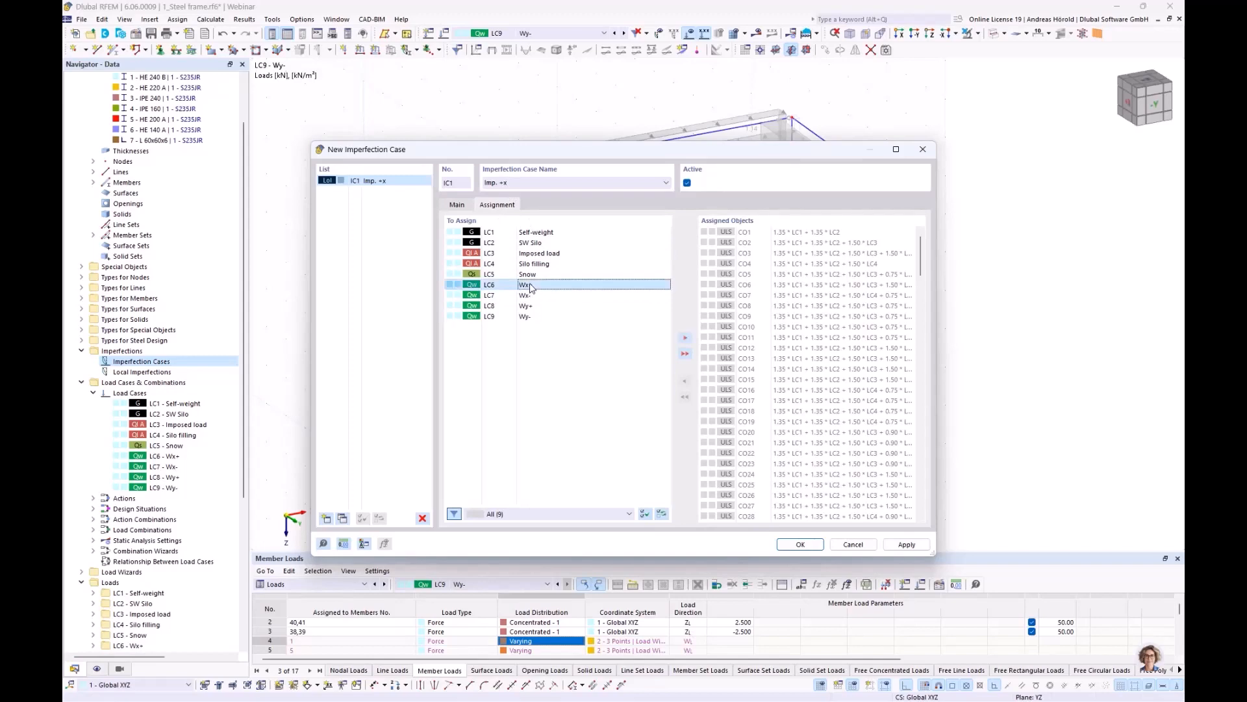
double_click(531, 288)
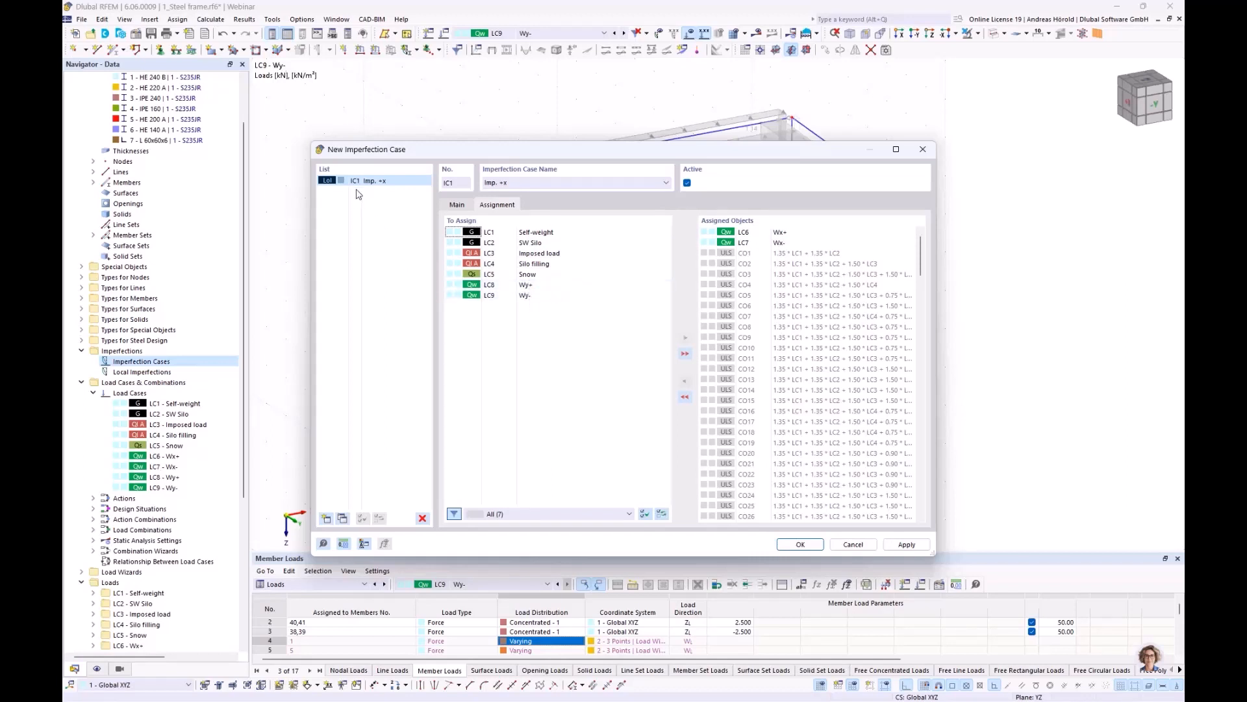
Step: Add a second local imperfection case named "Imp. +y", assign LC8 and LC9 to it, and accept both cases
click(326, 521)
click(501, 181)
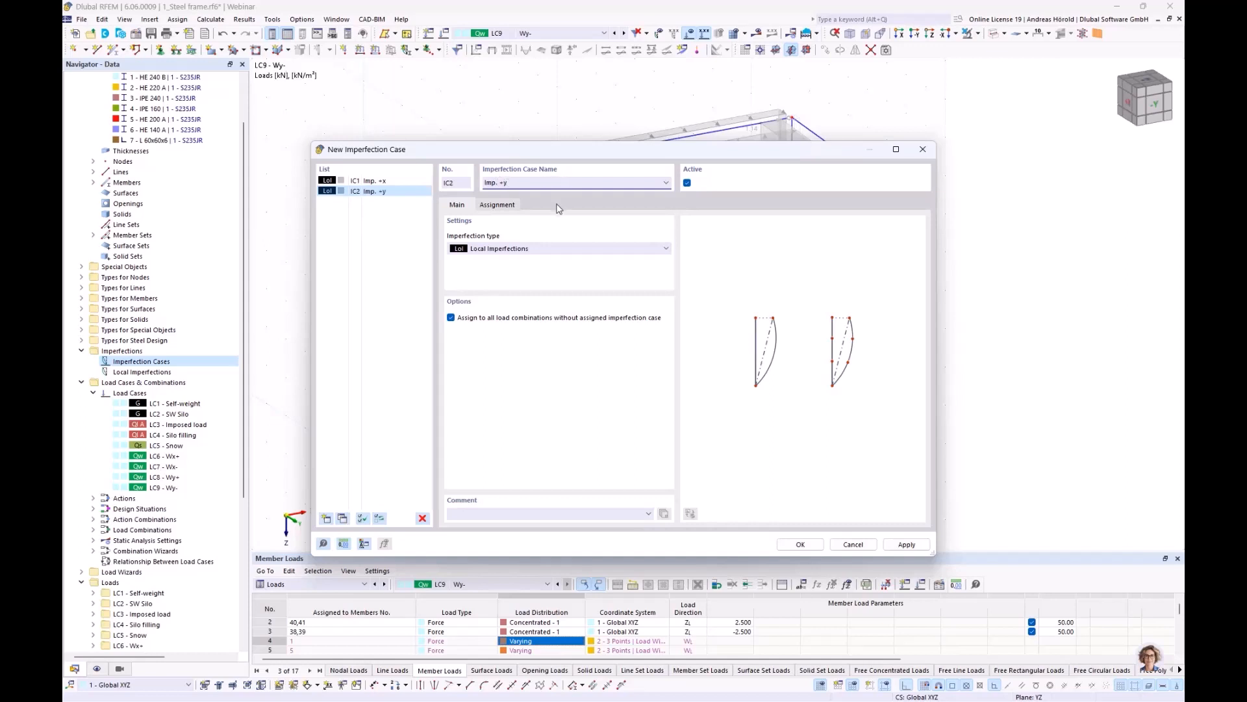
click(496, 205)
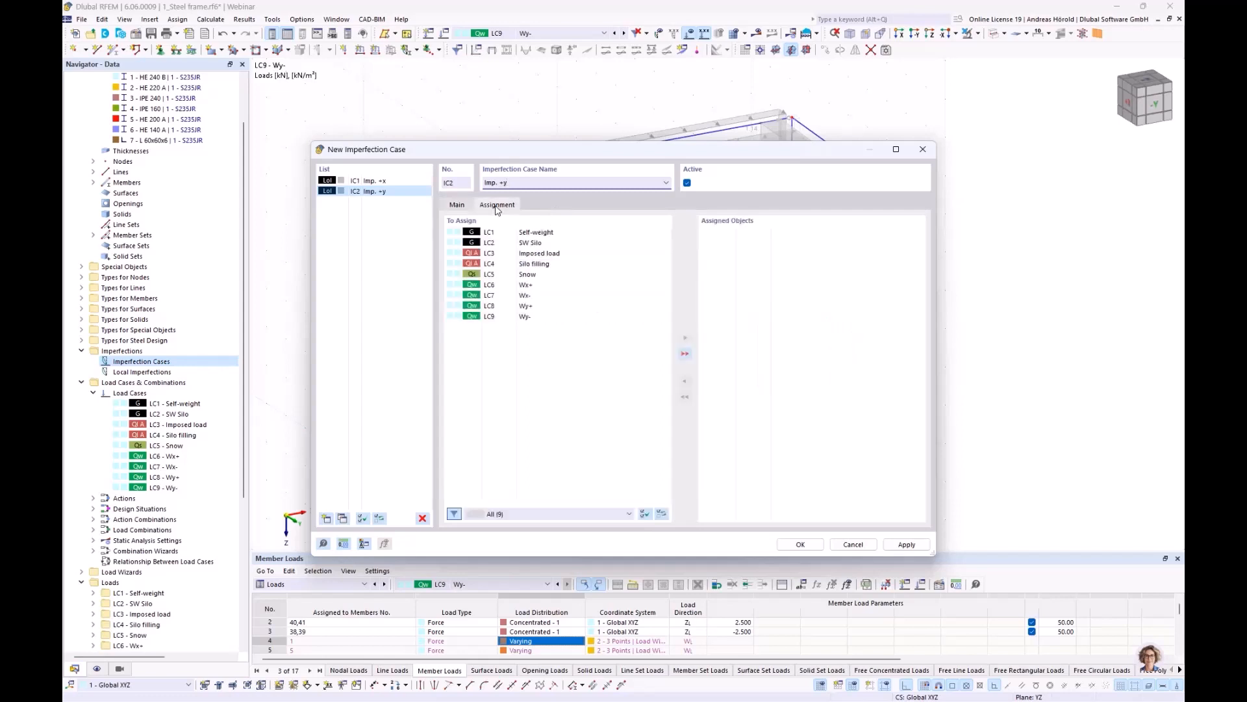
click(526, 307)
double_click(526, 306)
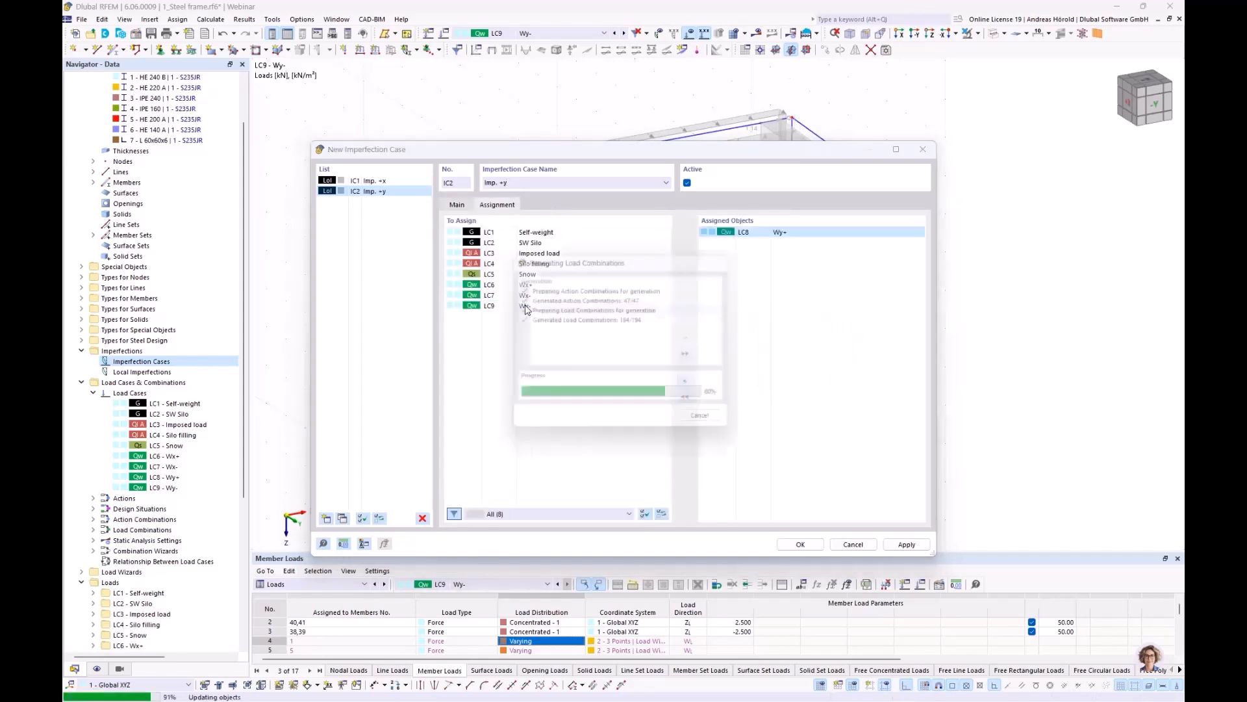
double_click(526, 307)
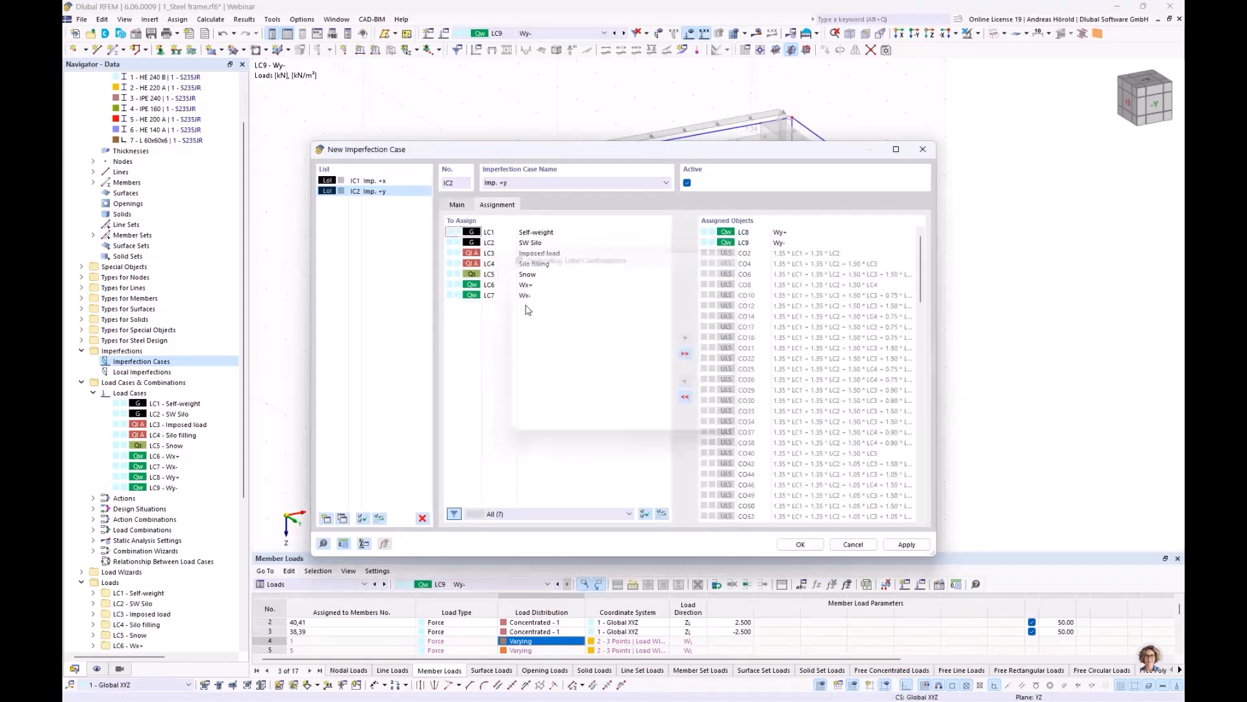
click(802, 545)
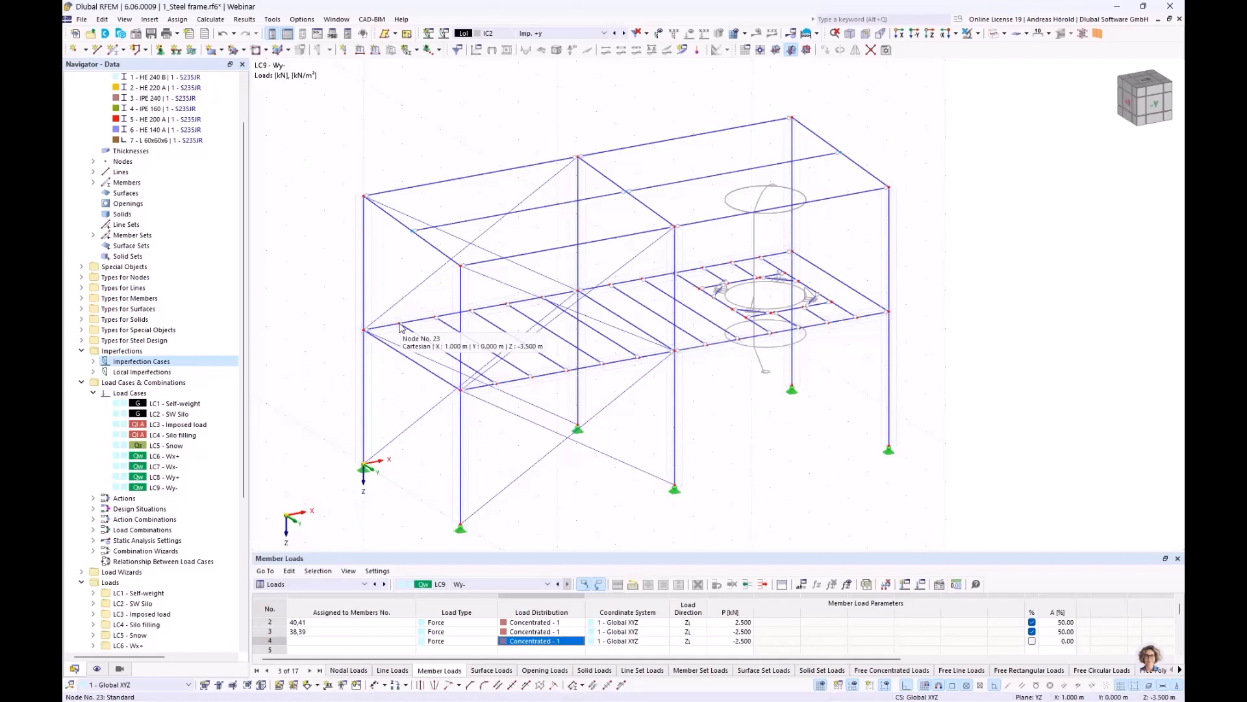
Step: Make IC1 "Imp. +x" the current case and expand its local imperfections down to the member set imperfections
click(92, 361)
click(93, 393)
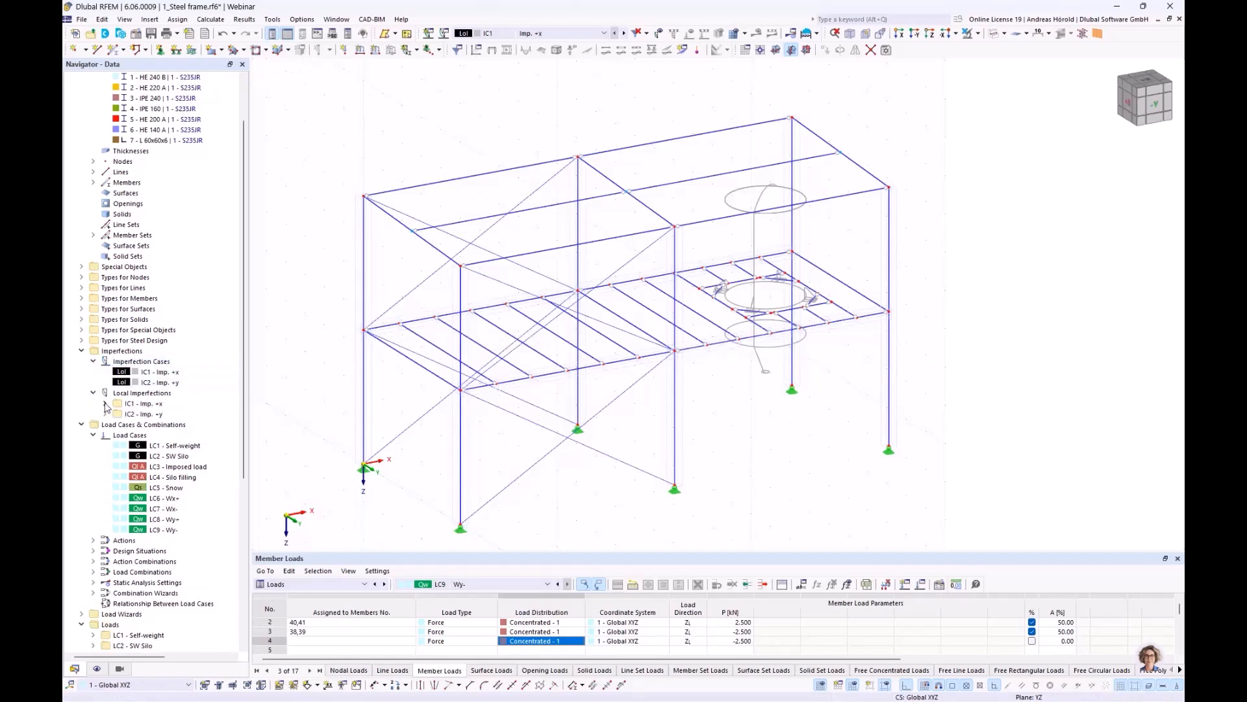
click(106, 404)
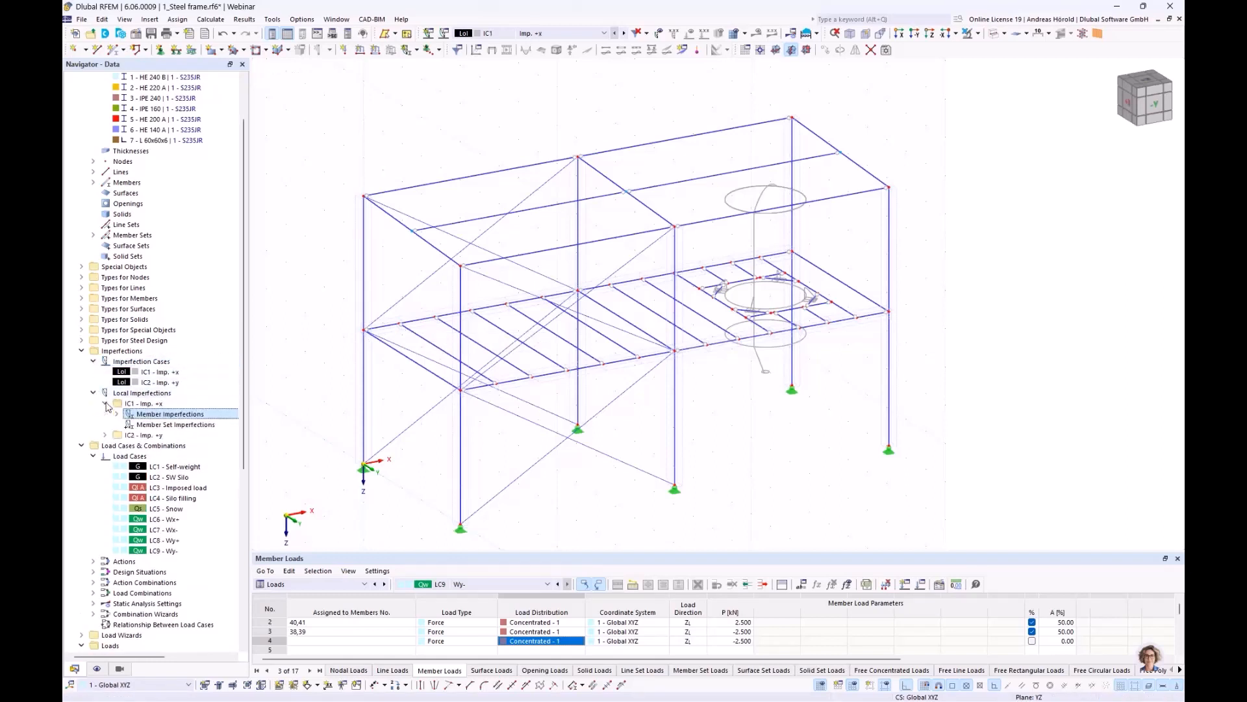
click(168, 426)
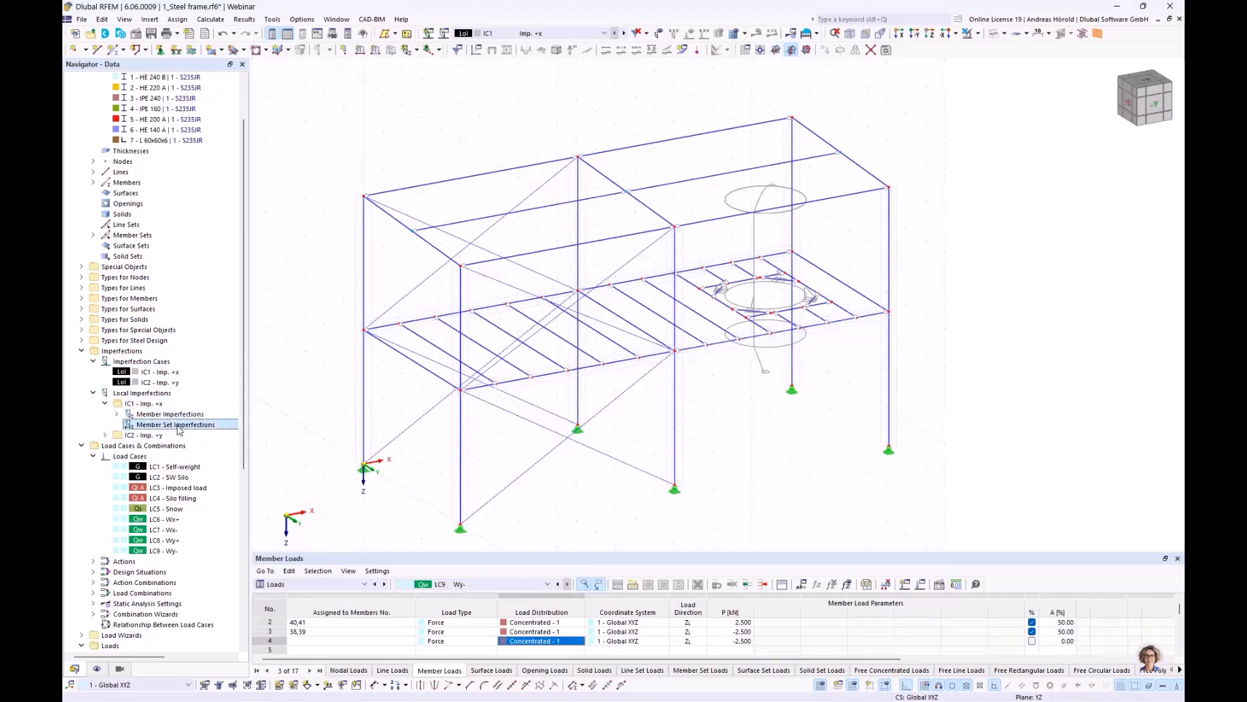
right_click(174, 427)
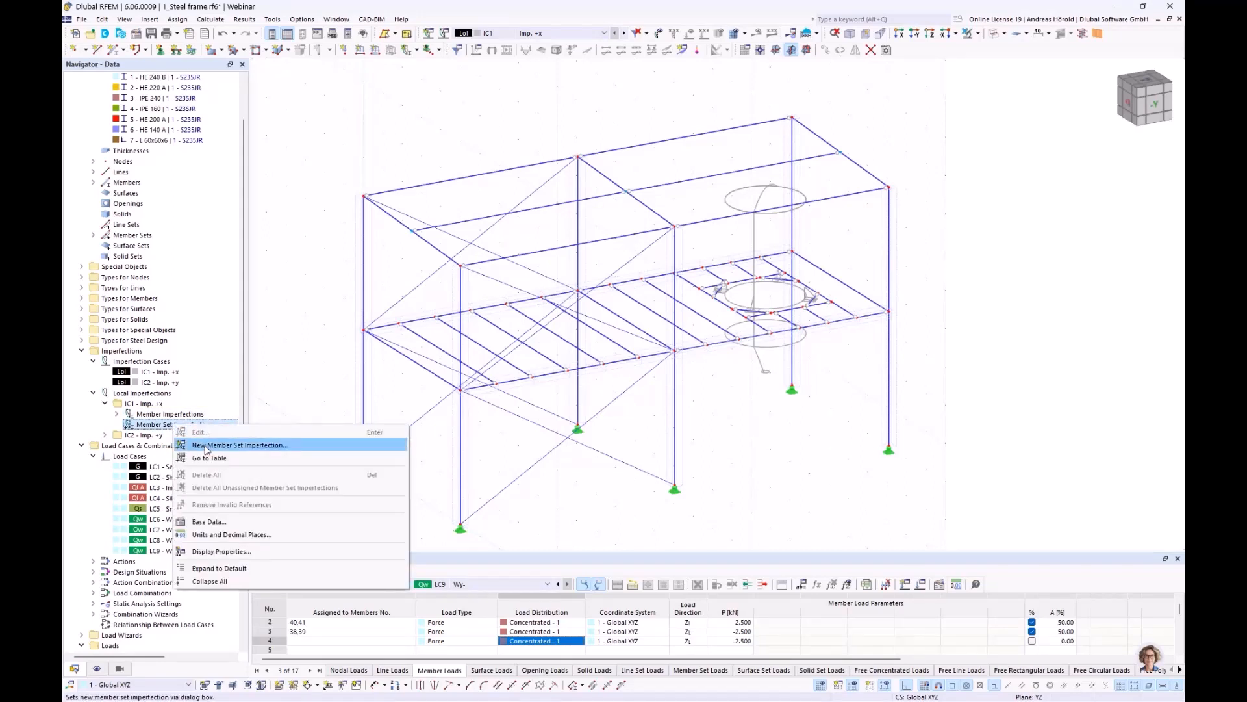
click(207, 446)
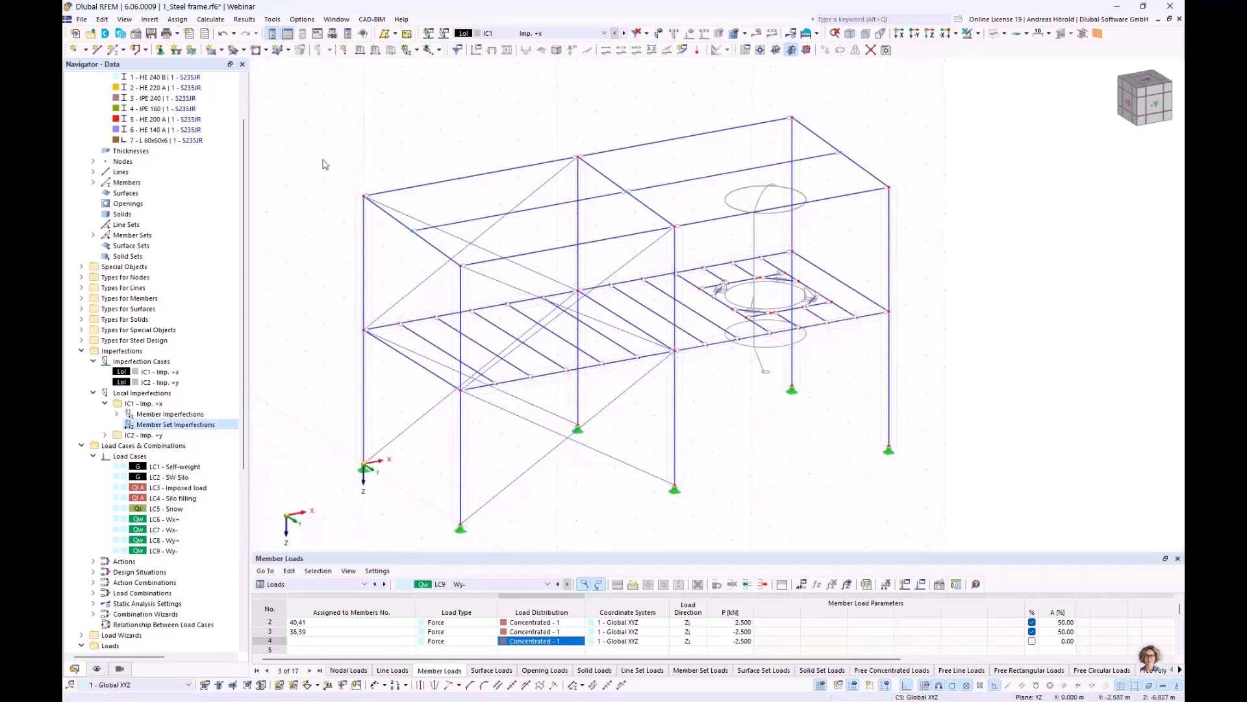
click(414, 50)
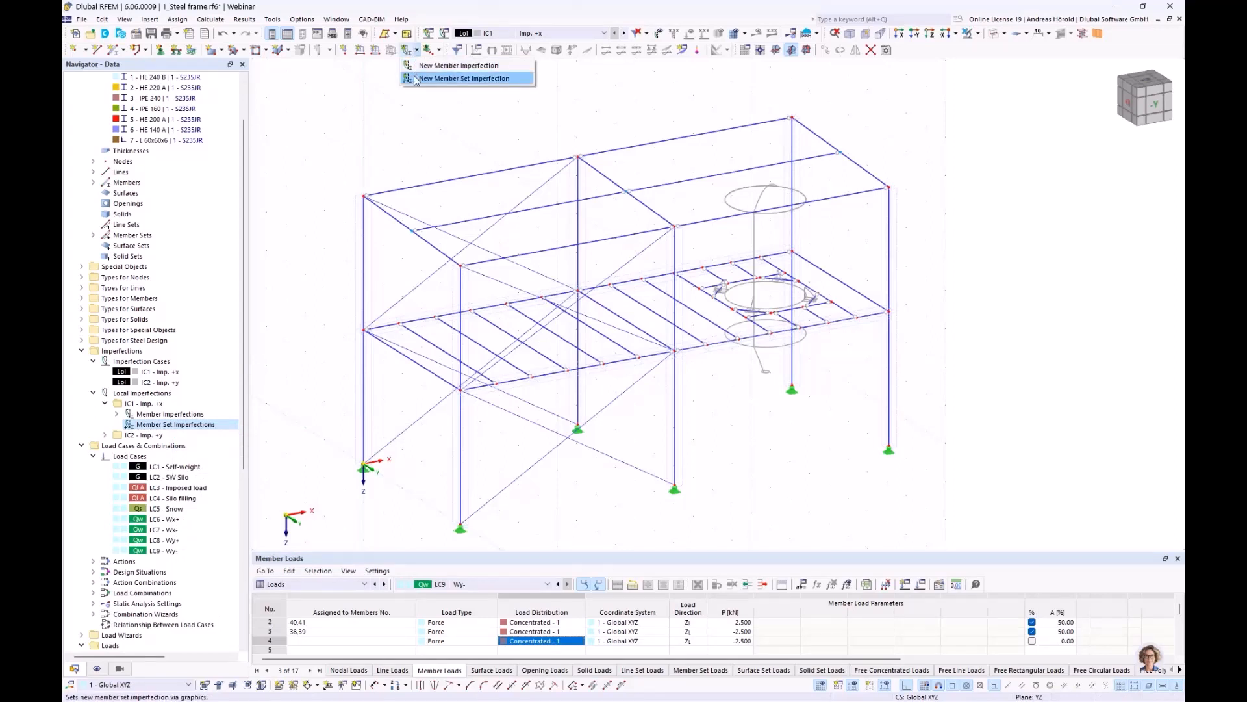
click(415, 78)
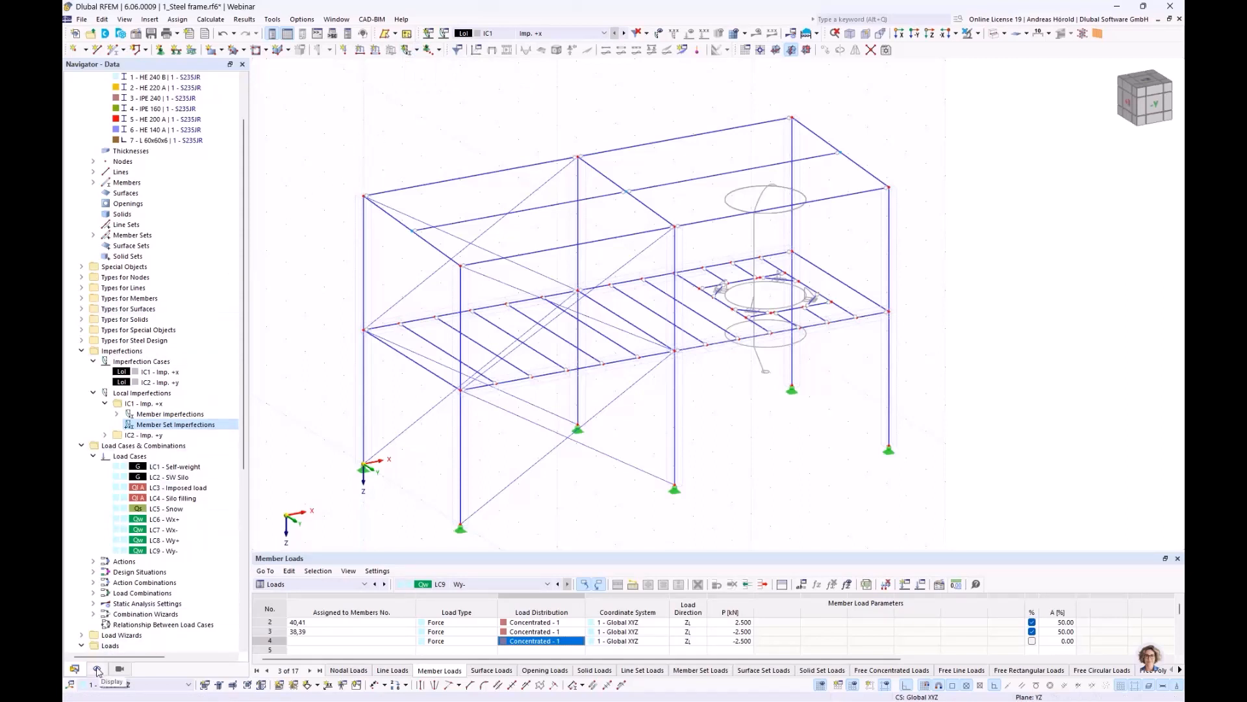
Step: Display the member axis systems x, y, z on the frame model
click(97, 669)
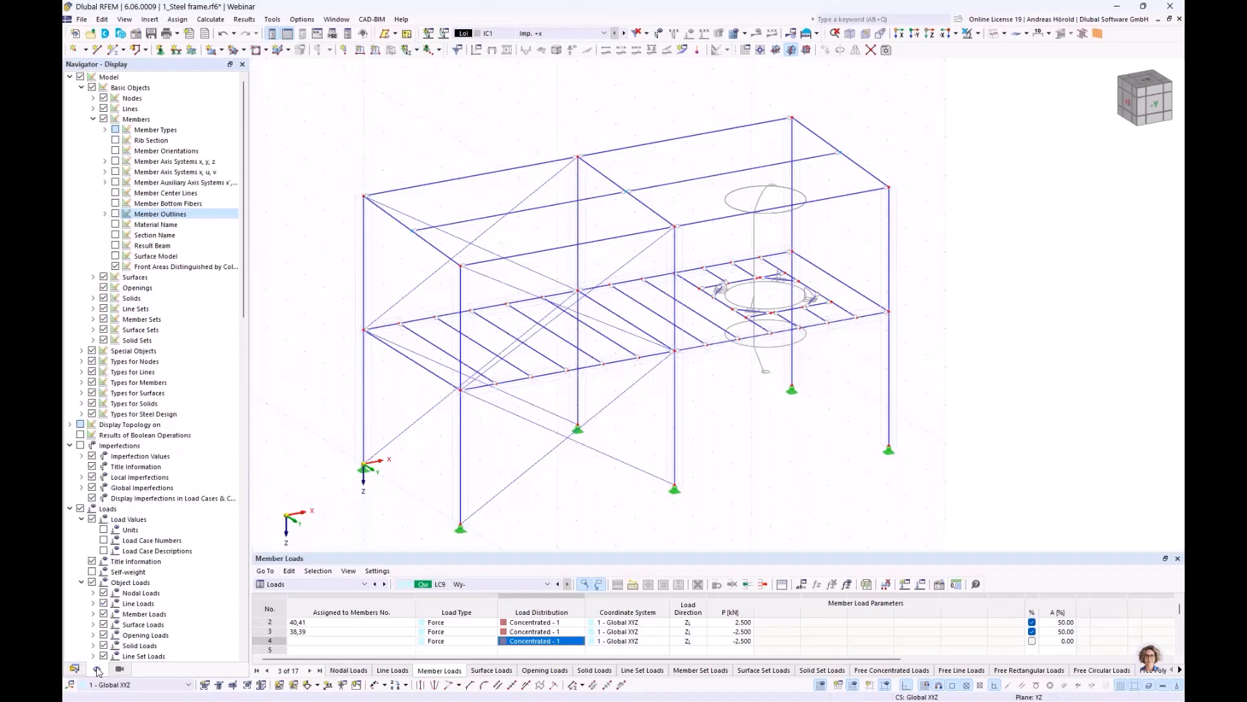
click(116, 161)
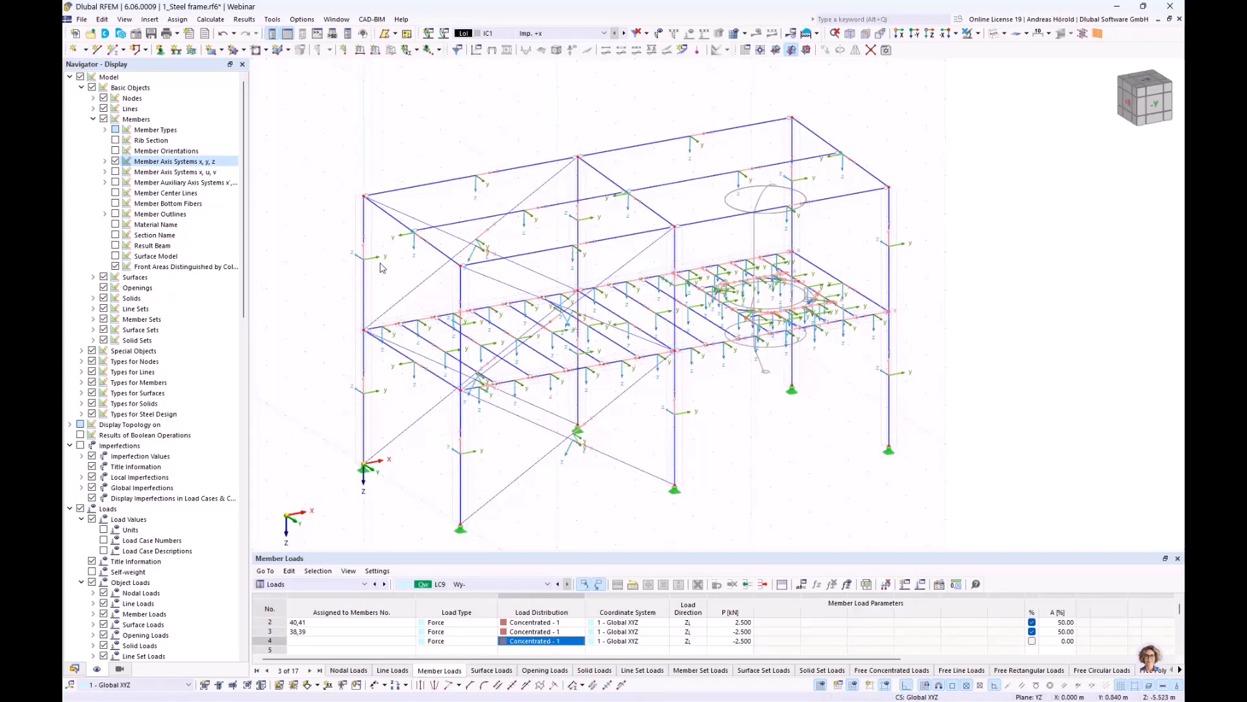
Step: Start a member set imperfection in IC1 as an initial sway to EN 1993-1-1, acting in local direction y
click(416, 50)
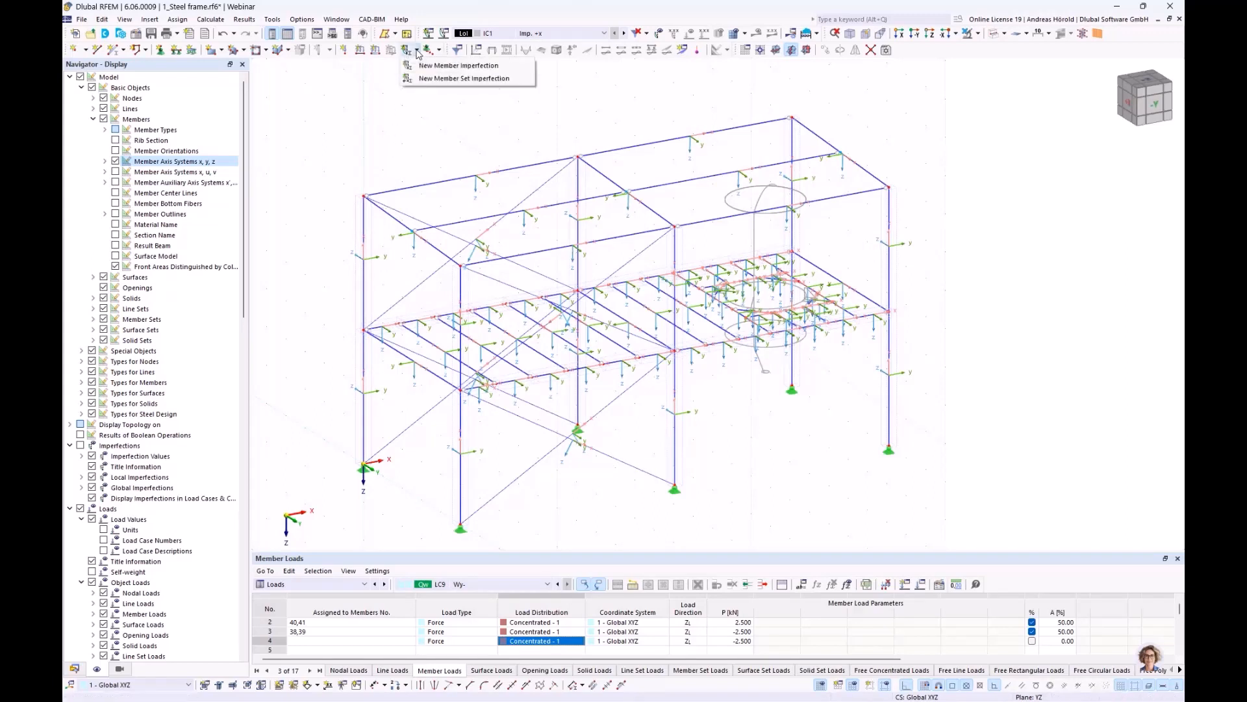
click(435, 81)
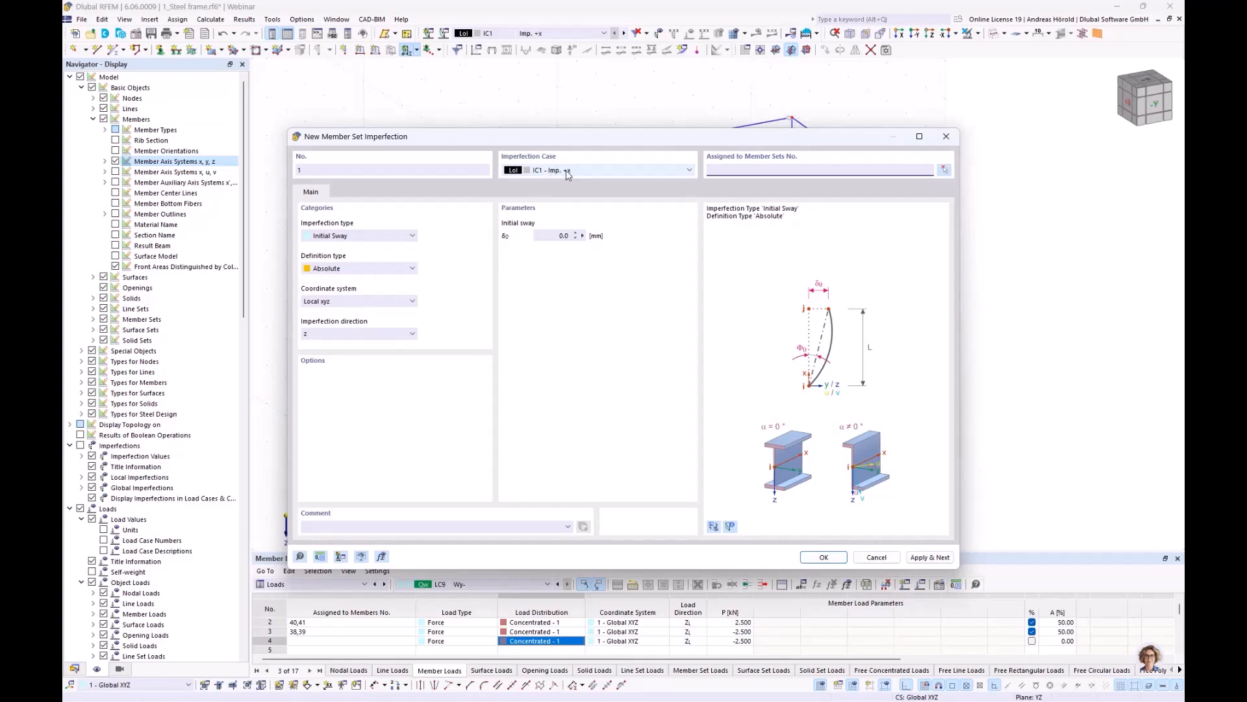
click(346, 237)
click(347, 239)
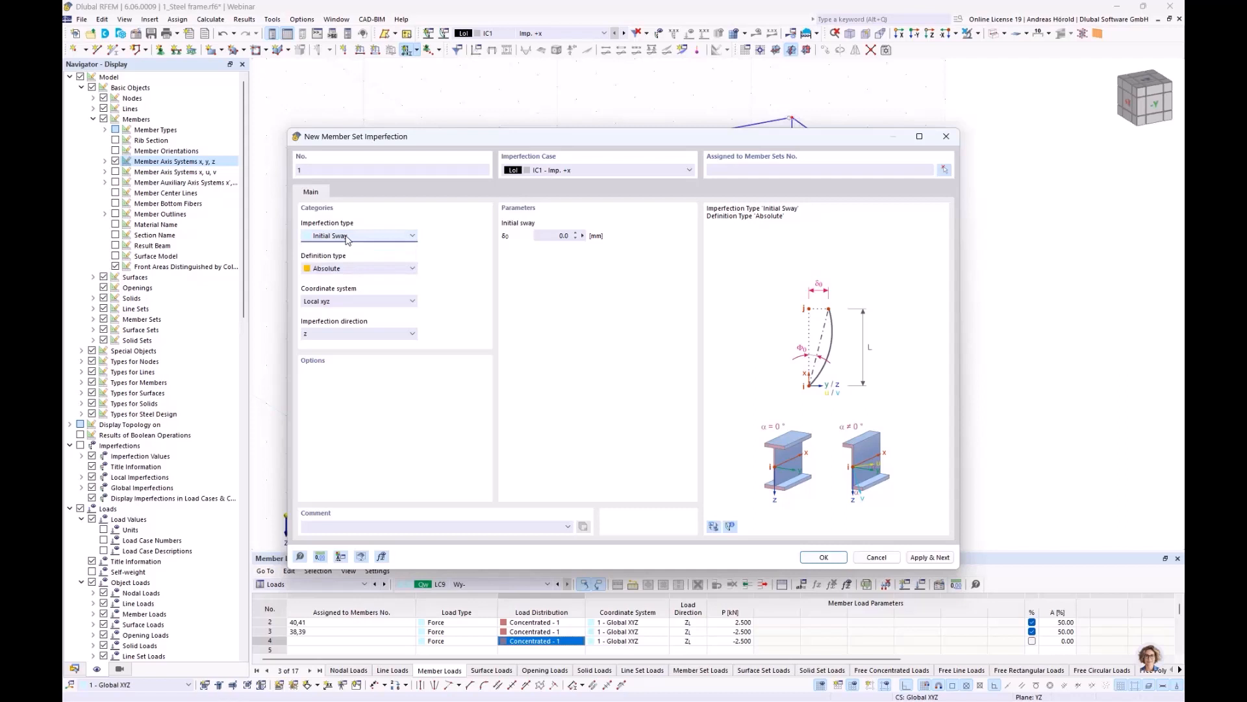
click(366, 269)
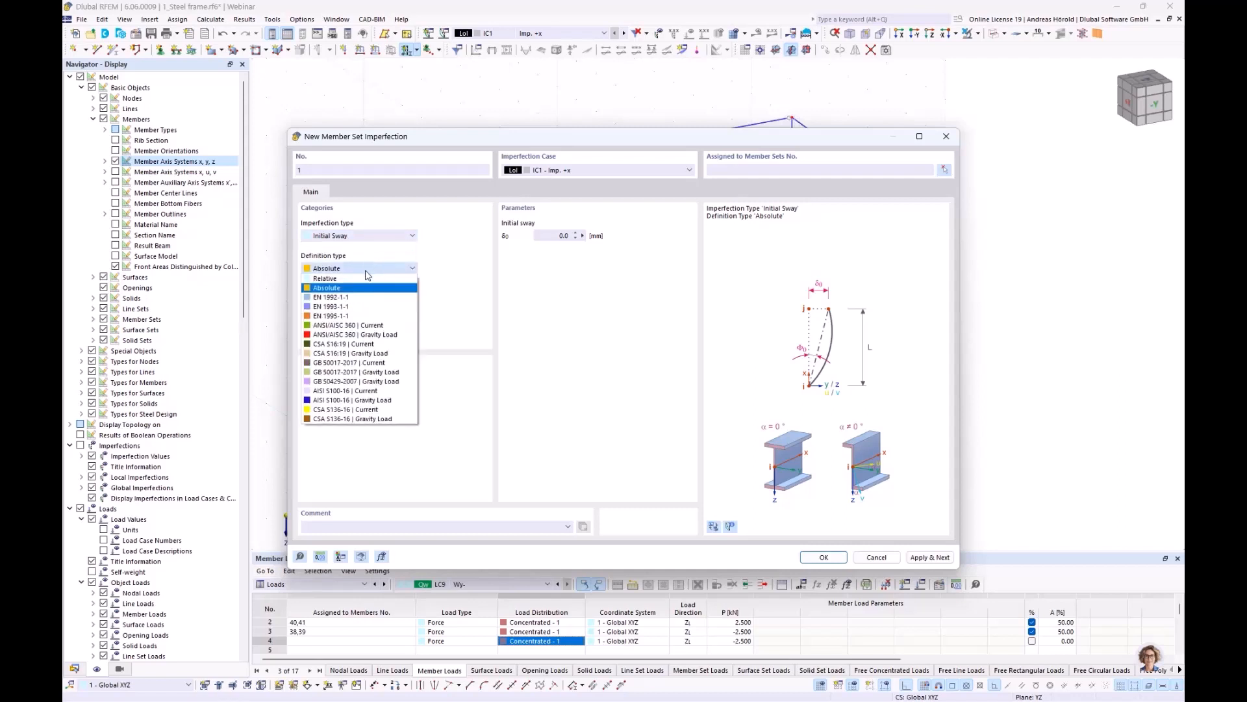
click(366, 307)
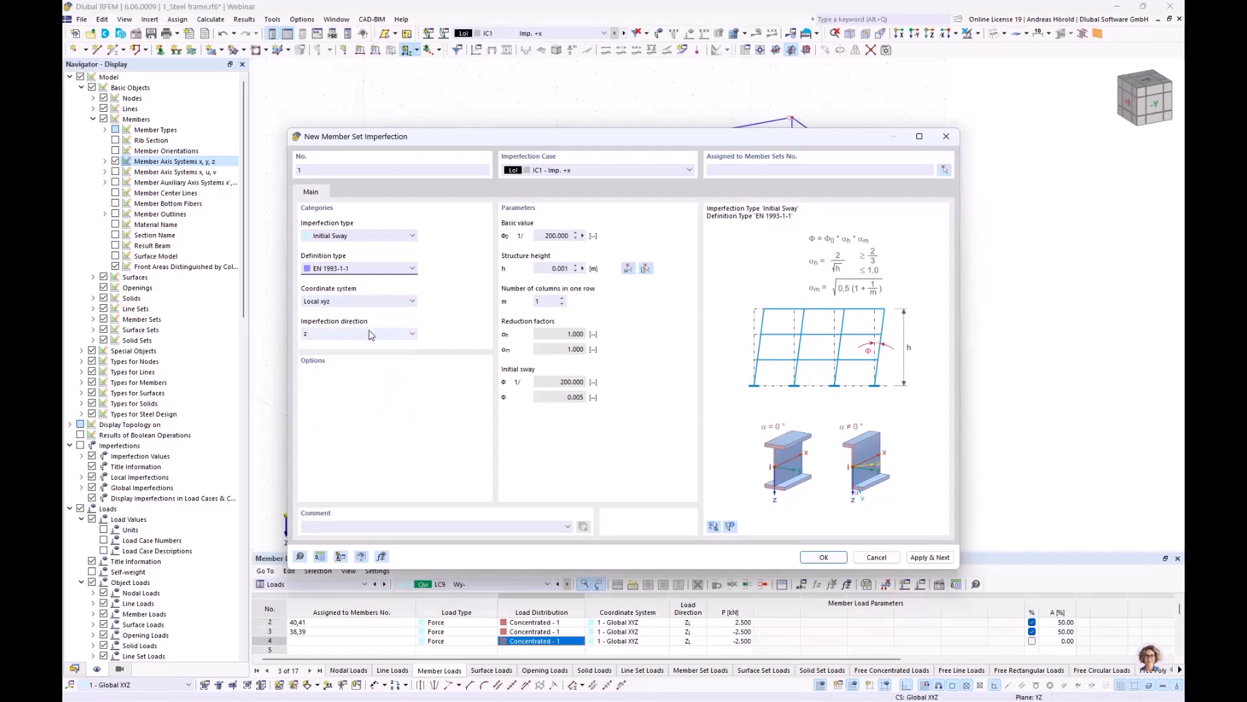
drag(501, 143, 696, 119)
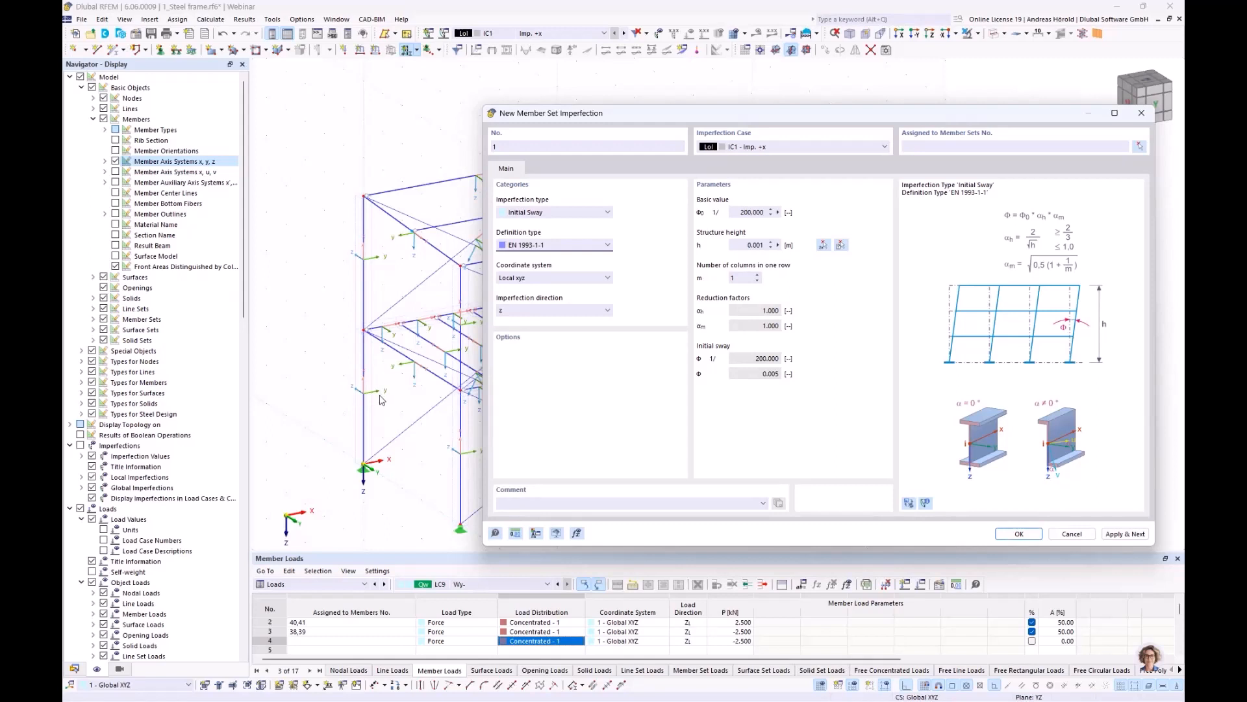
click(534, 311)
click(532, 339)
Step: Take the 6.750 m structure height by measuring a column in the model, and set the number of columns in one row to 3
click(778, 246)
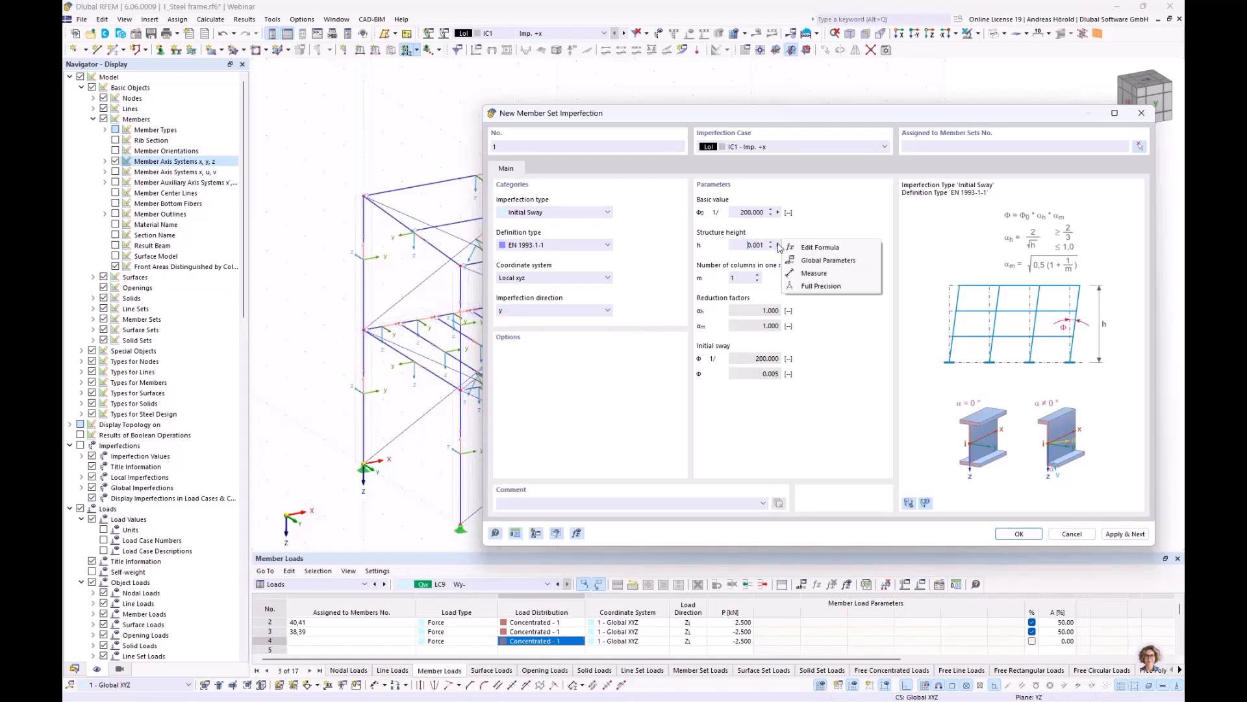
click(813, 273)
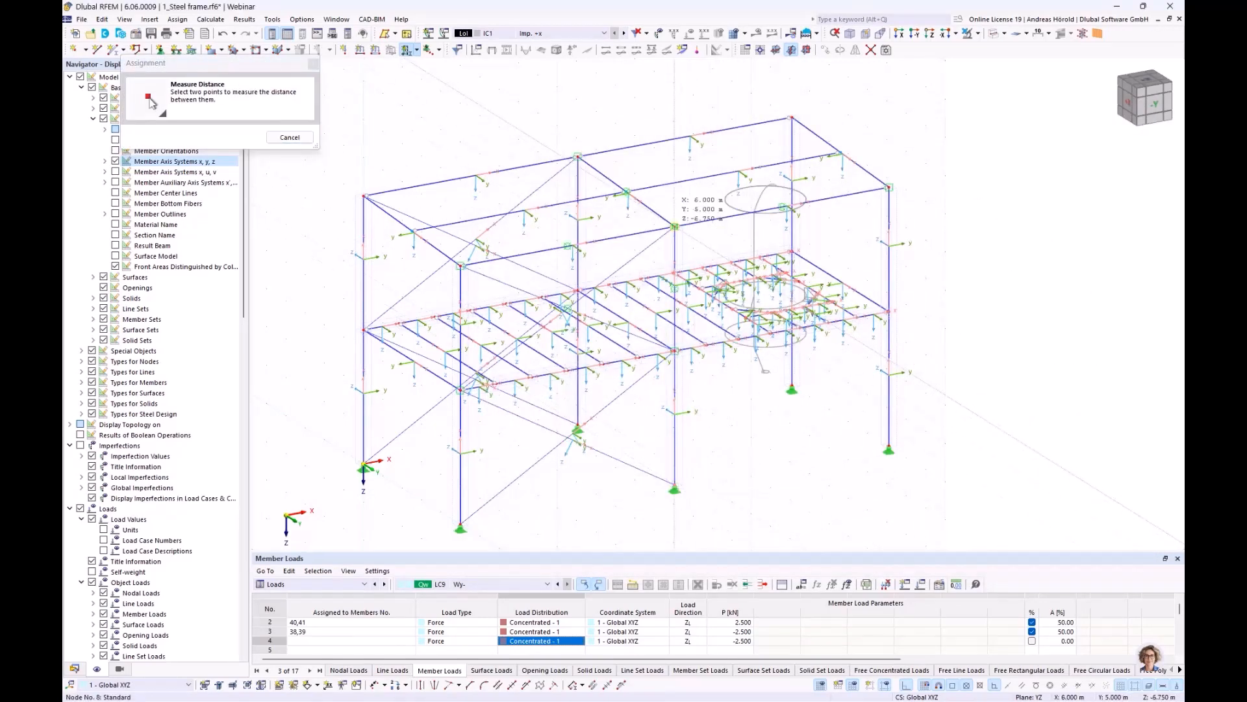
click(676, 228)
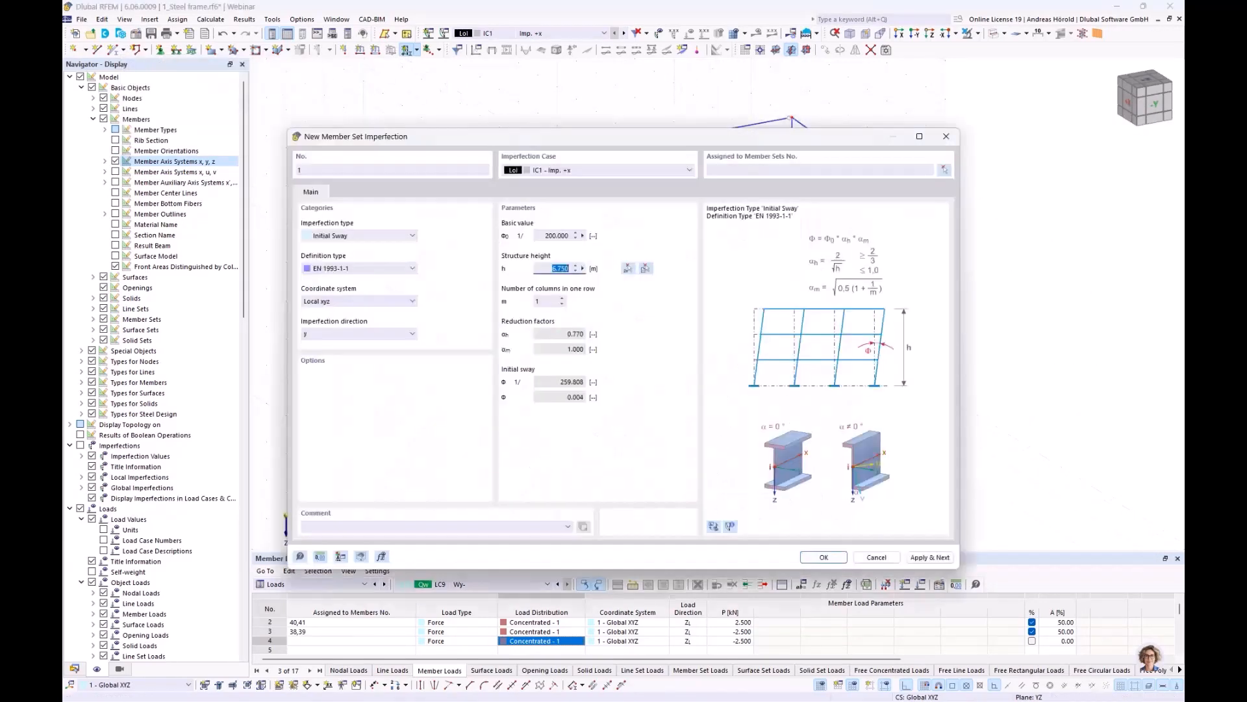
click(562, 298)
click(562, 299)
drag(609, 146, 616, 307)
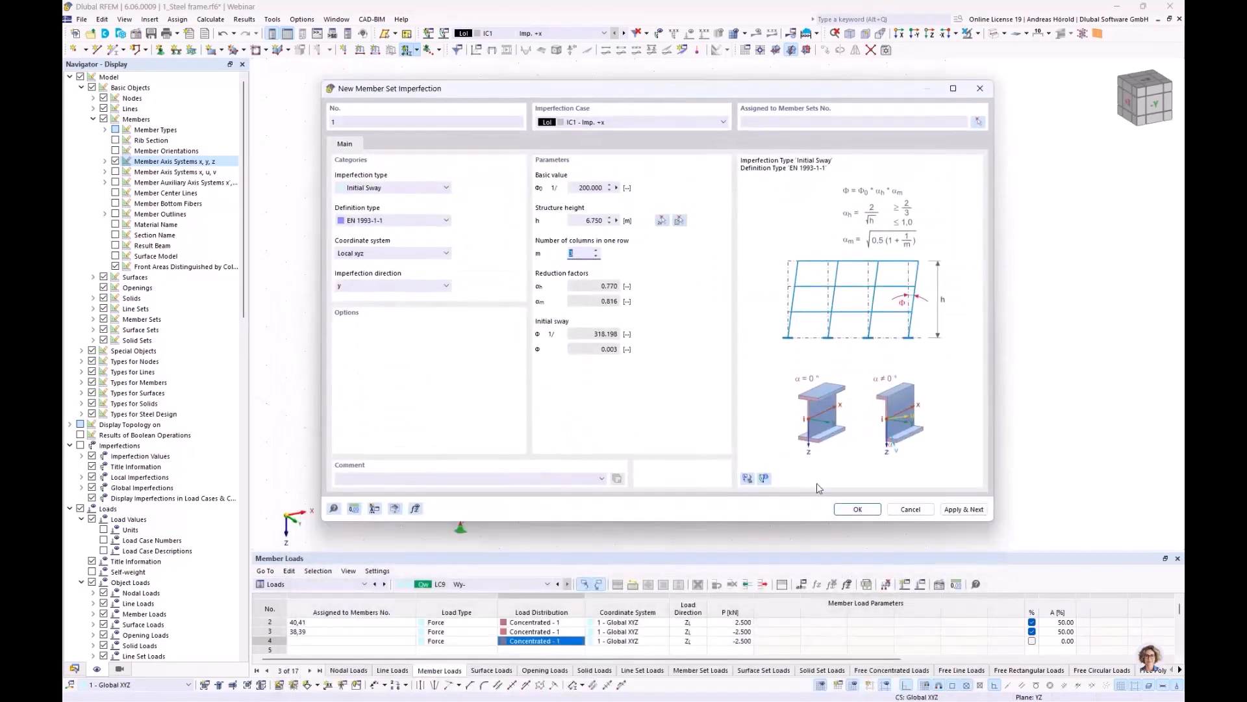
click(857, 512)
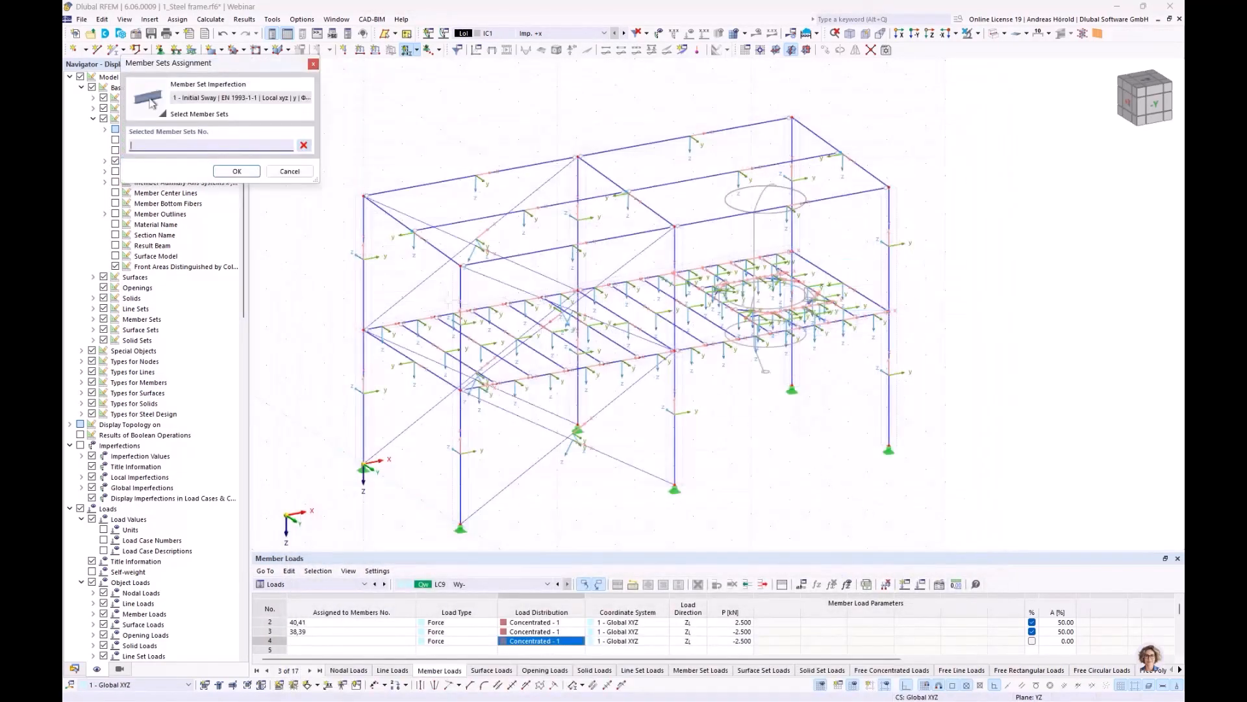
Step: Assign the IC1 initial sway to all six column member sets, 1 to 6
click(369, 281)
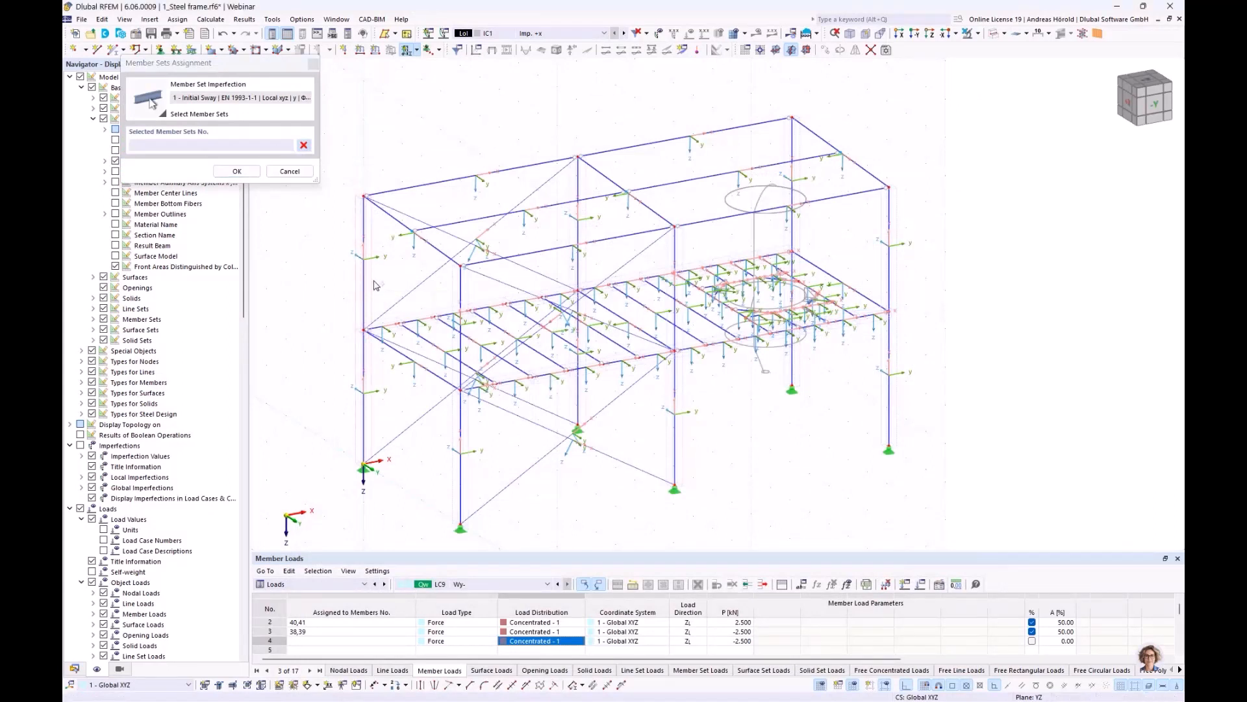
click(470, 285)
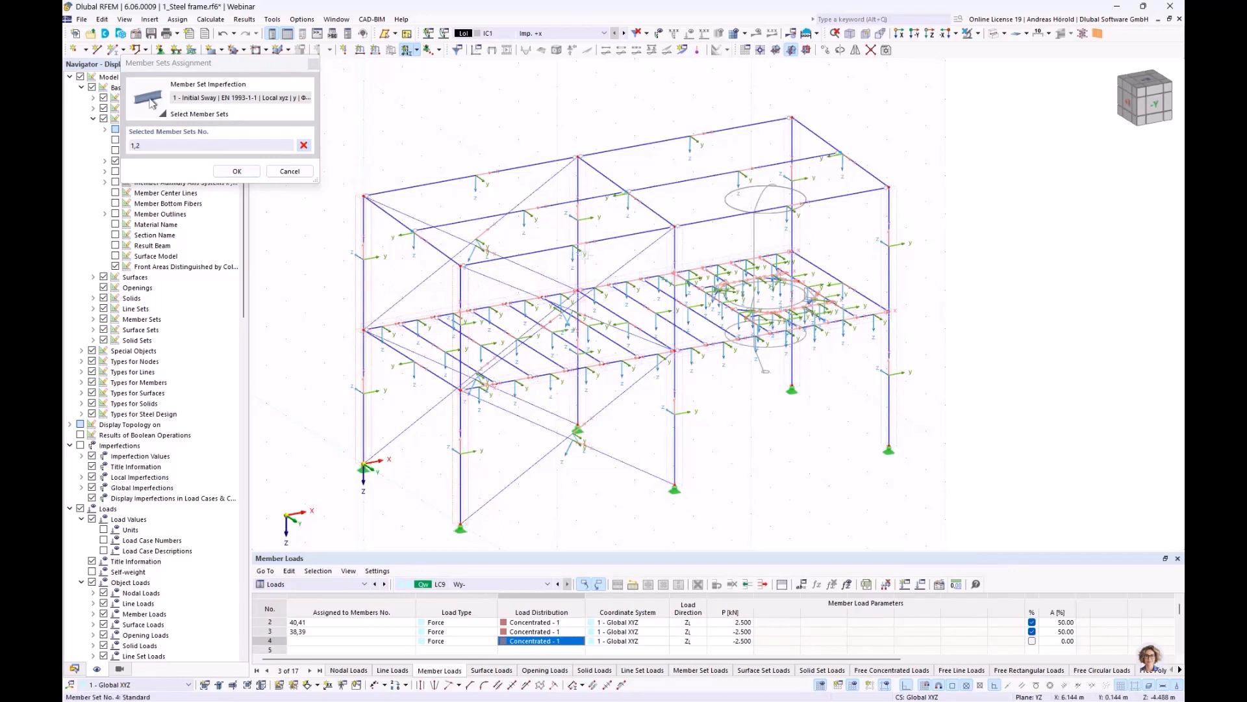
click(585, 265)
click(682, 254)
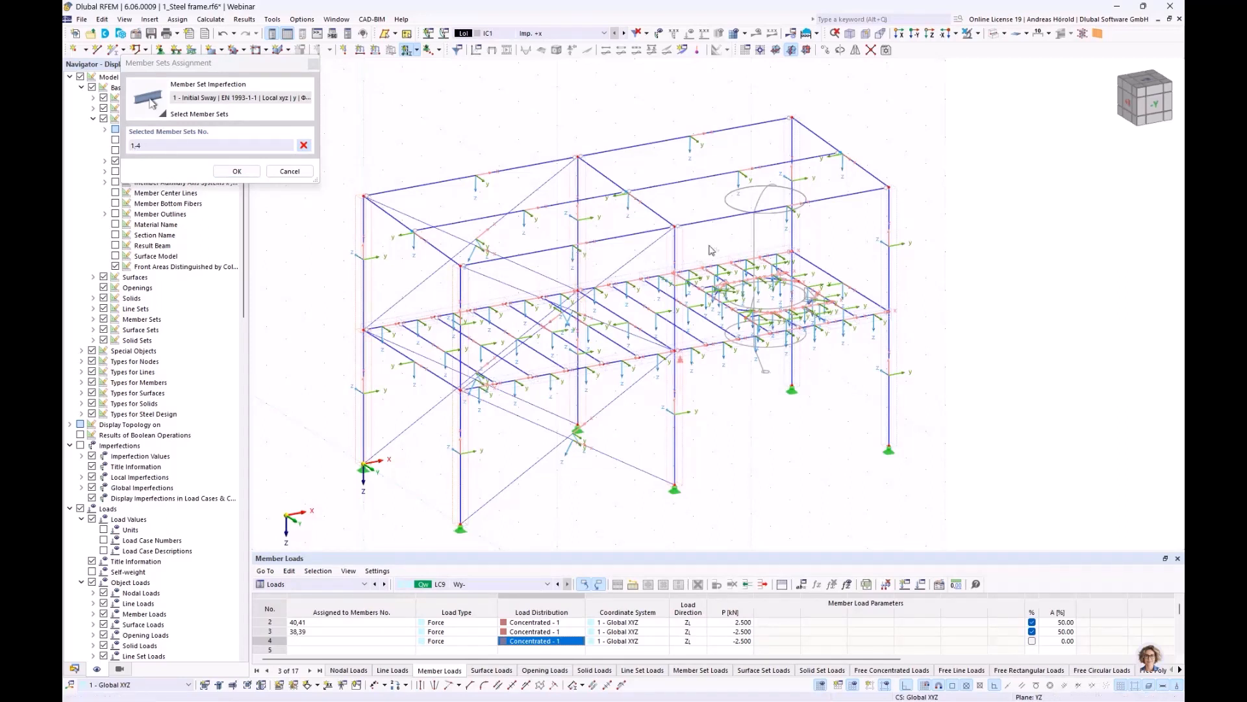
click(800, 225)
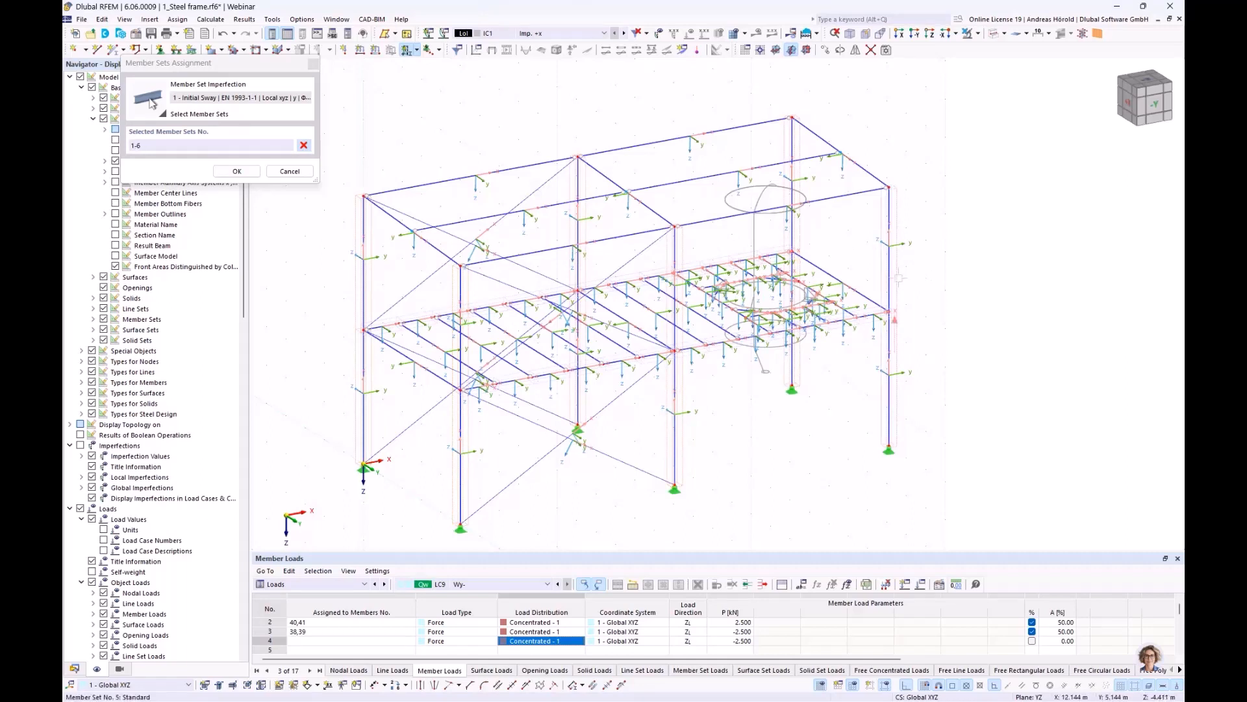
click(234, 172)
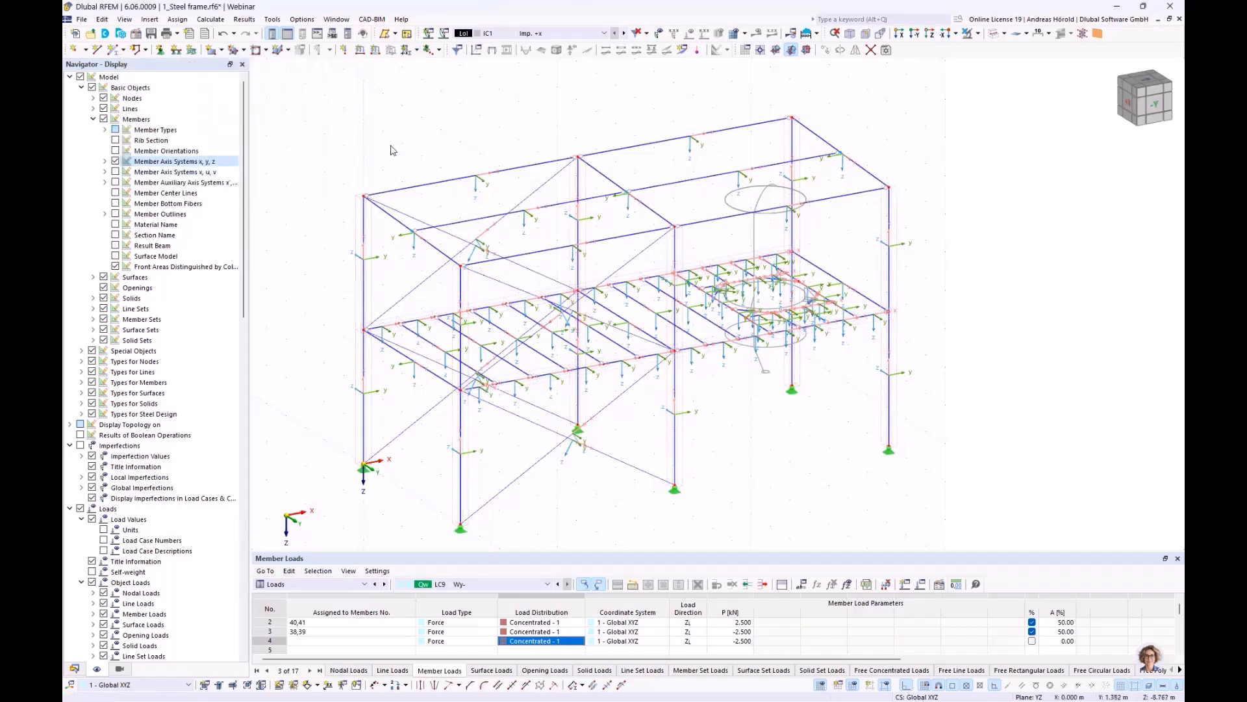
Step: Display the IC1 imperfections with their values on the frame and check the sway direction of the columns
click(658, 37)
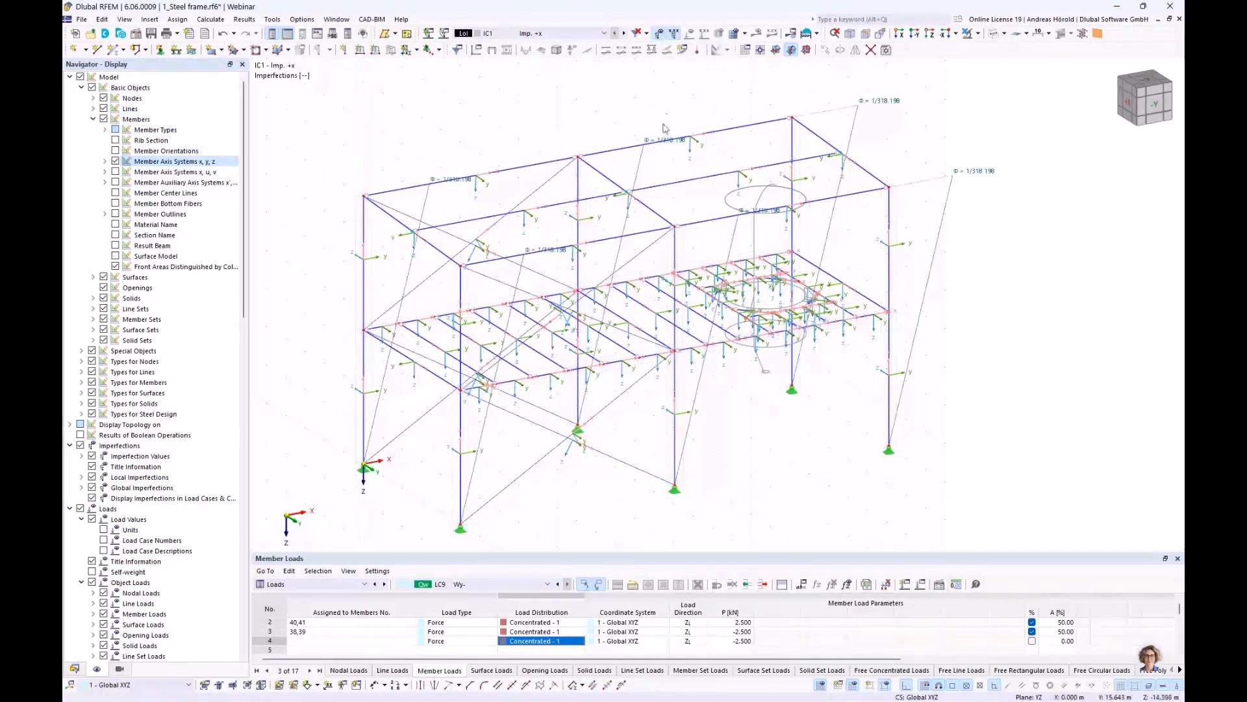
ctrl+middle_drag(504, 327, 590, 310)
ctrl+middle_drag(663, 303, 484, 320)
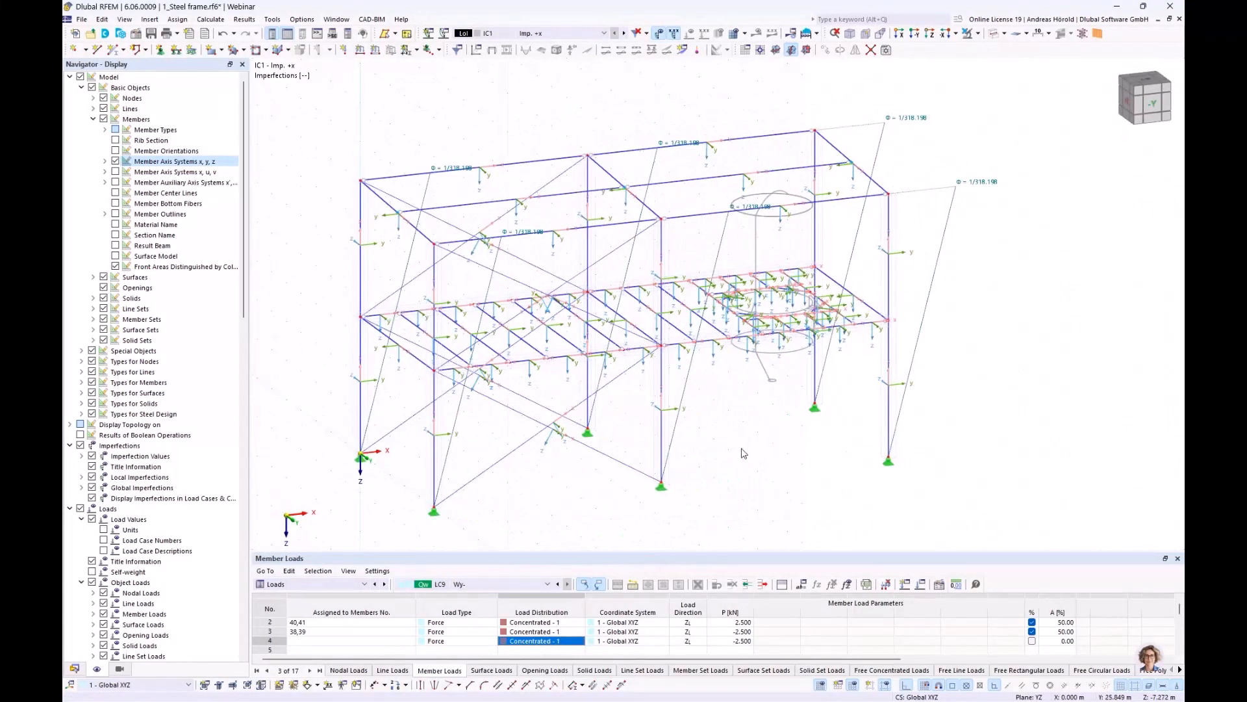
Step: Start another member set imperfection in IC2 "Imp. +y" as an initial sway with definition type EN 1993-1-1
click(416, 50)
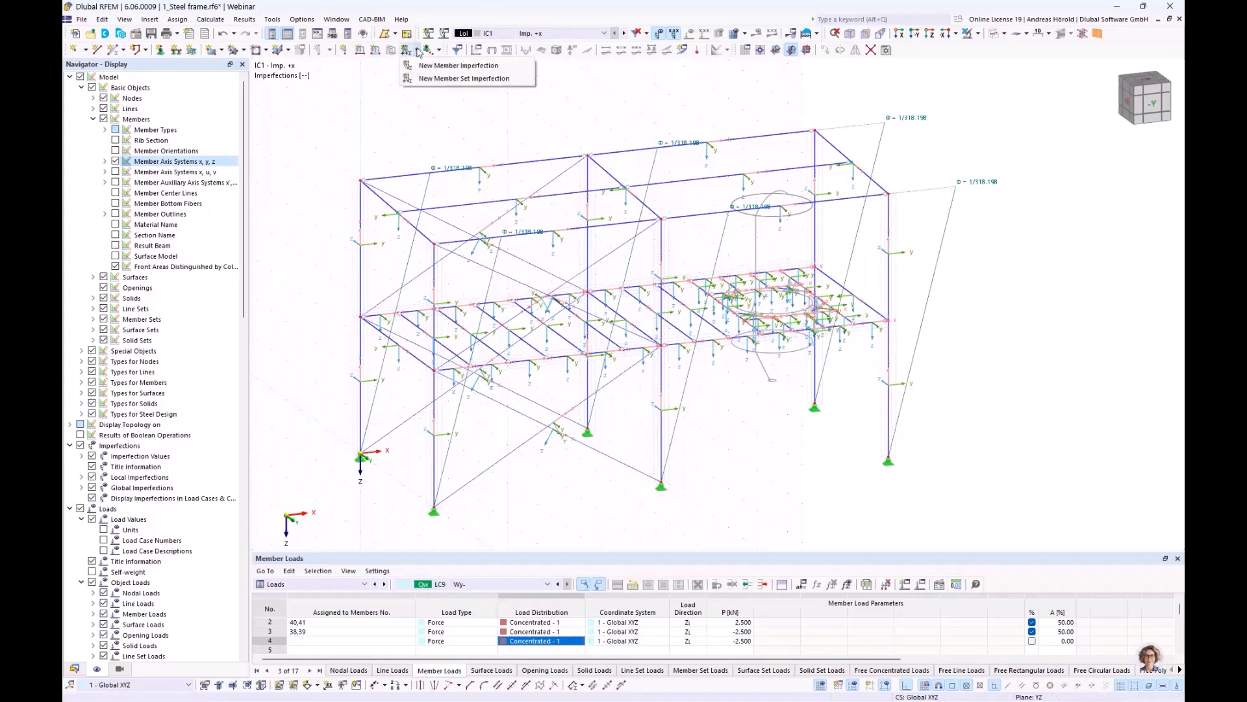
click(446, 78)
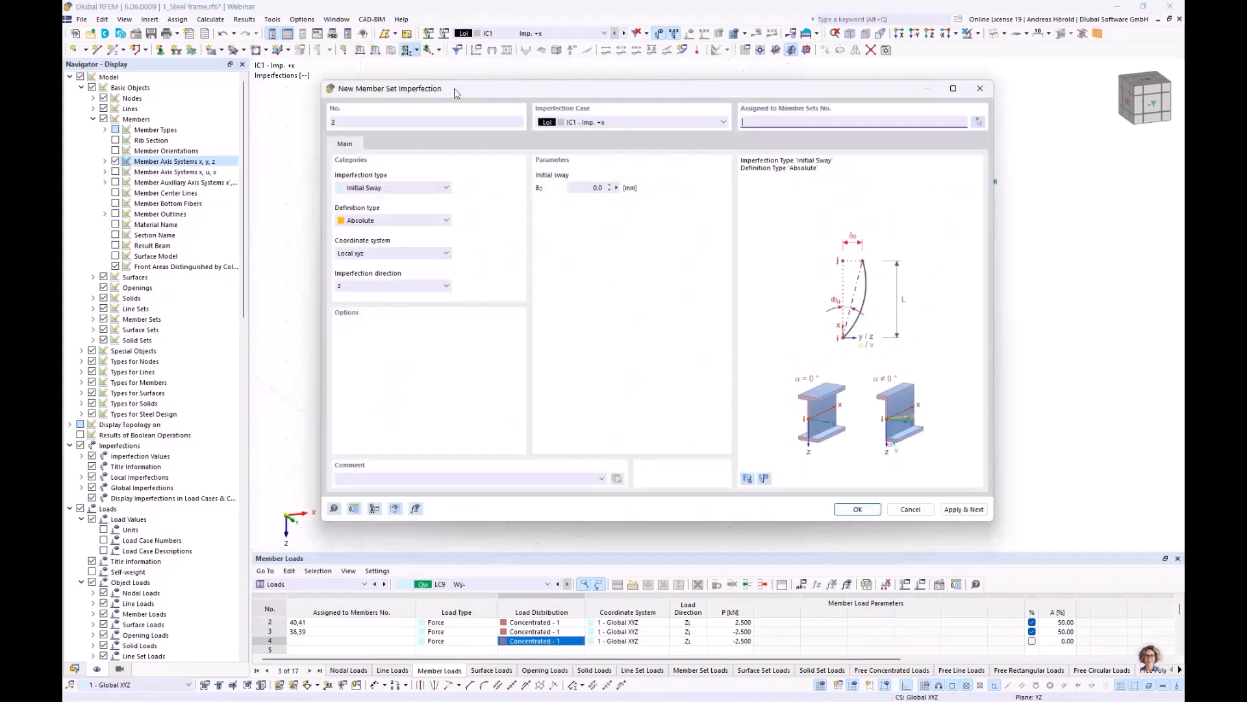
click(601, 123)
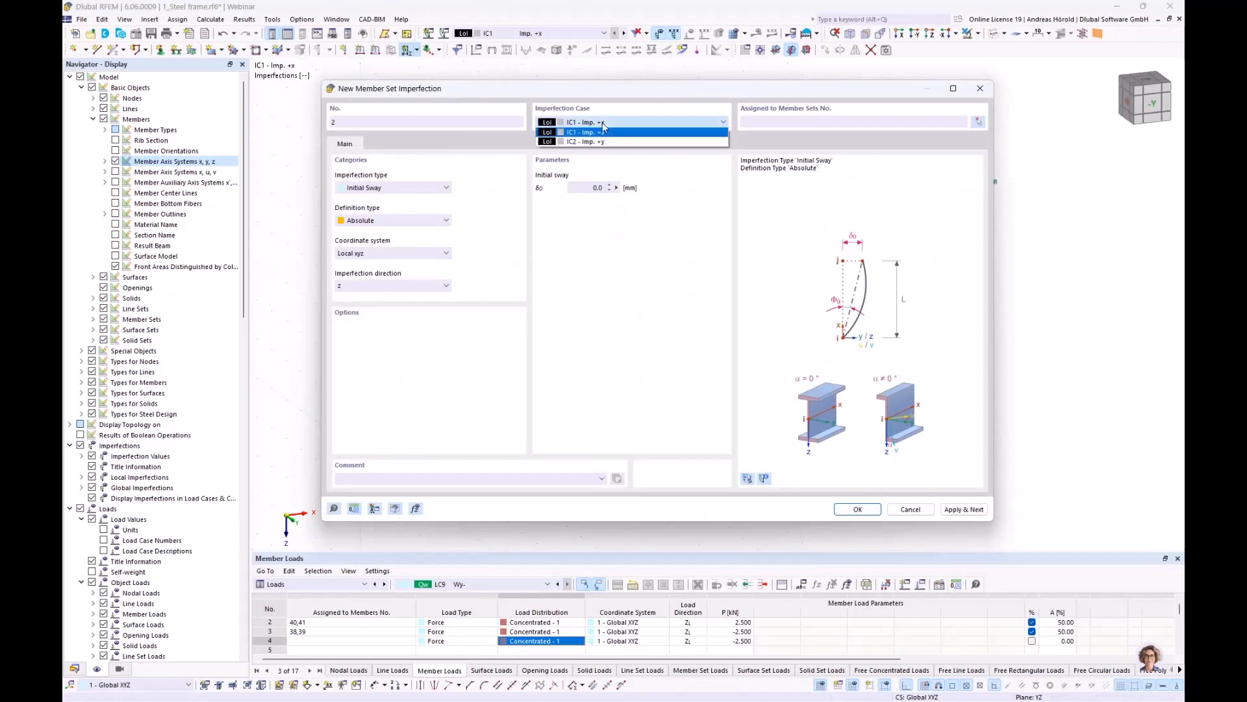
click(603, 142)
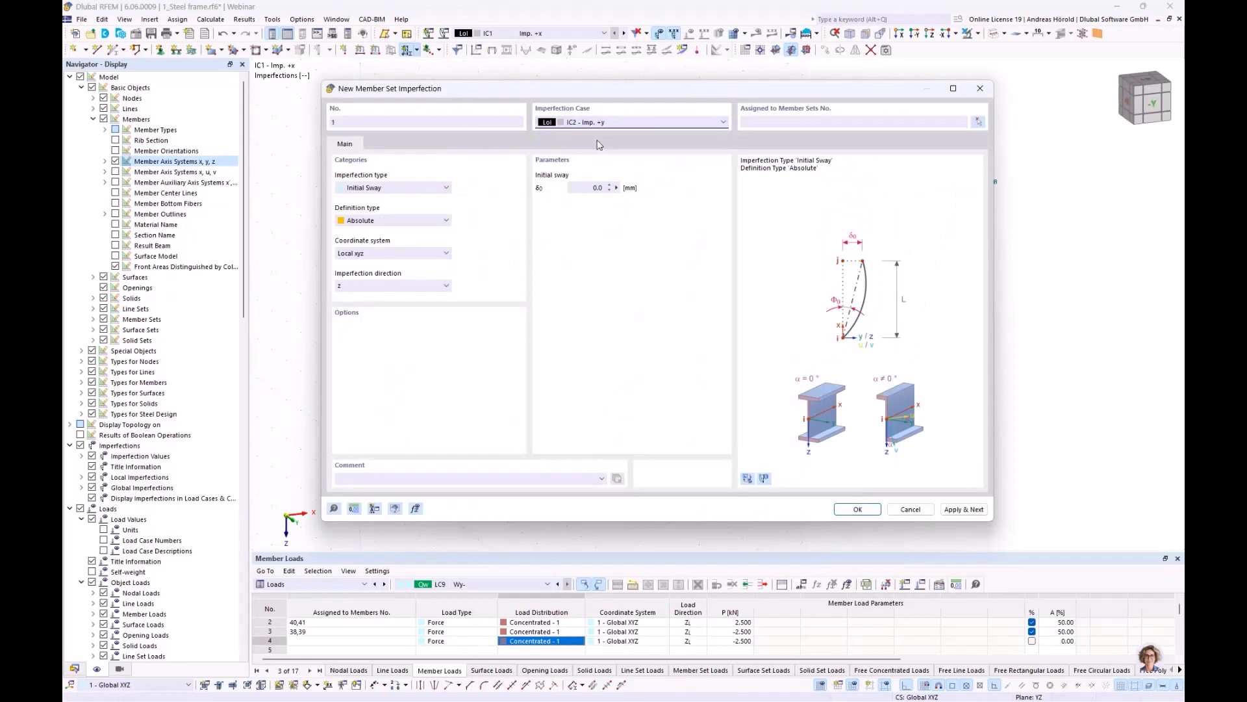
click(397, 188)
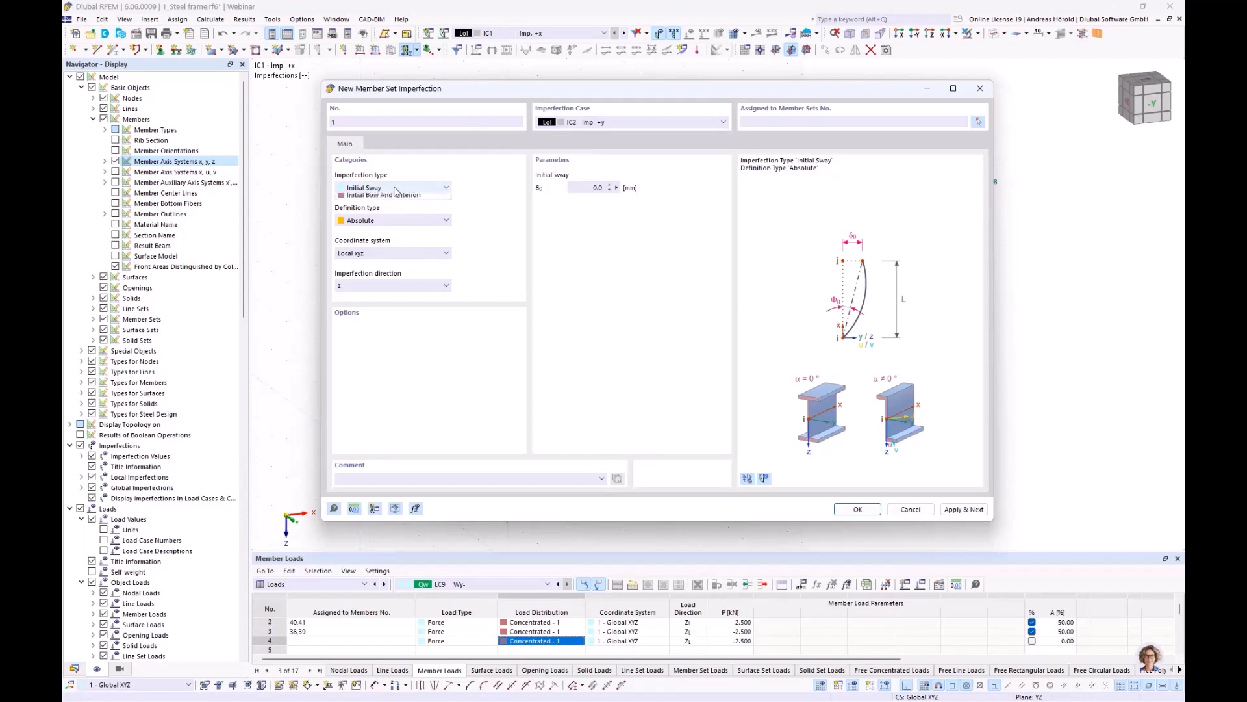
click(397, 188)
click(401, 224)
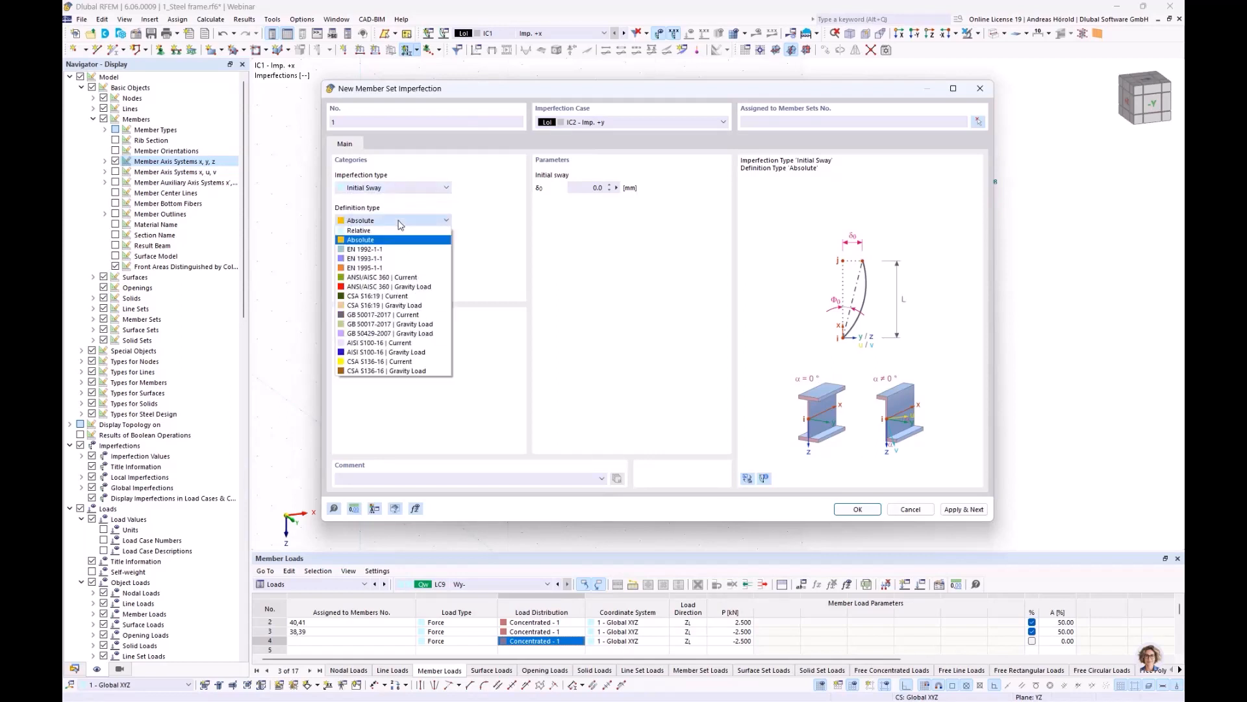
click(405, 259)
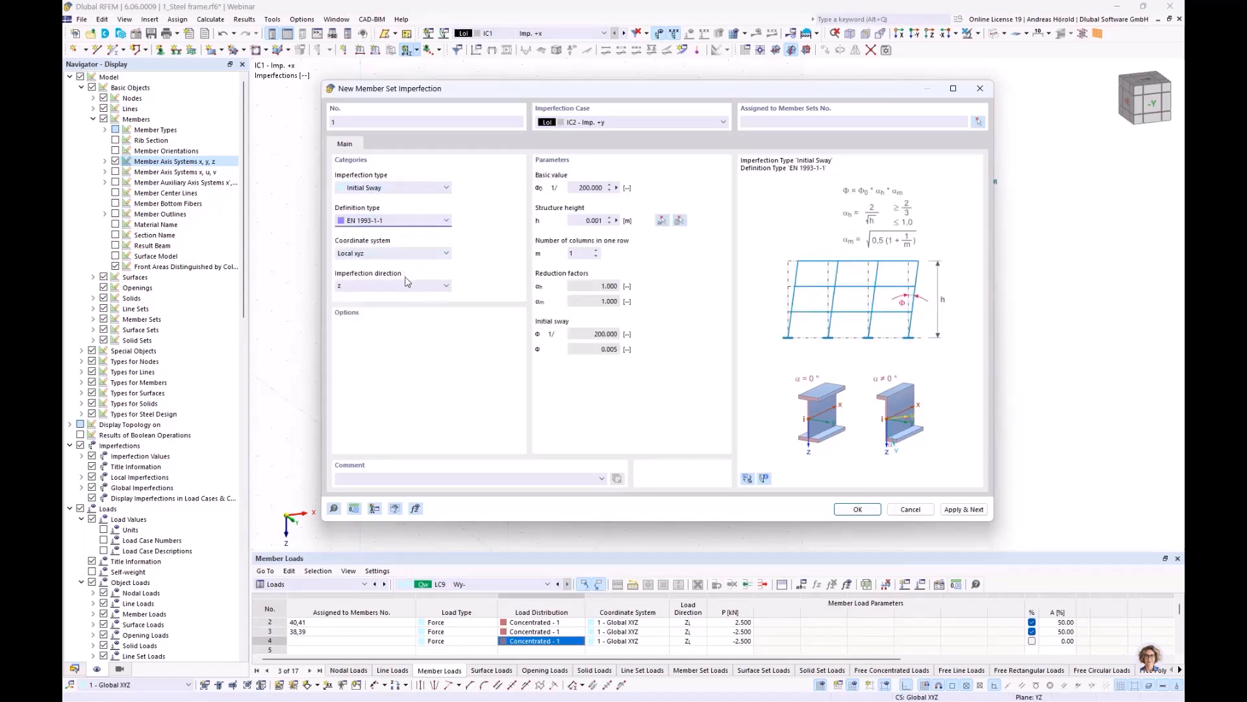
Step: Set the IC2 sway direction to -z, with a structure height of 6.75 m and 2 columns in one row
drag(443, 95, 587, 98)
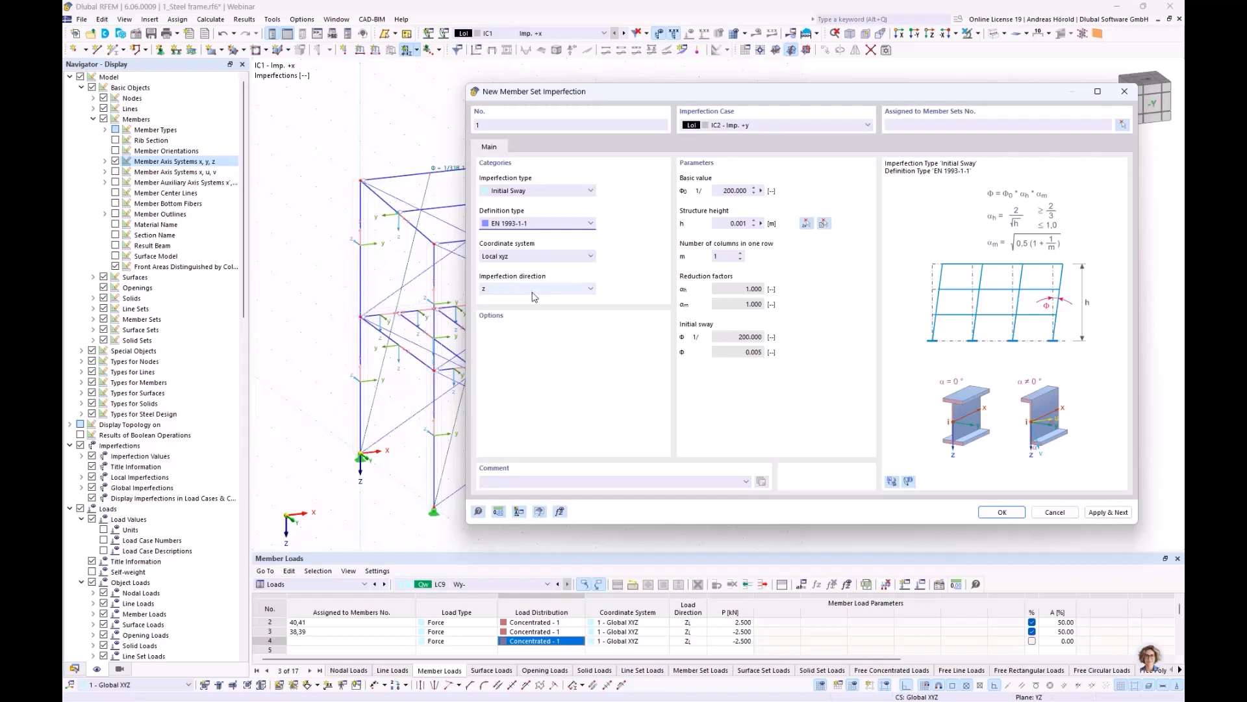
click(511, 288)
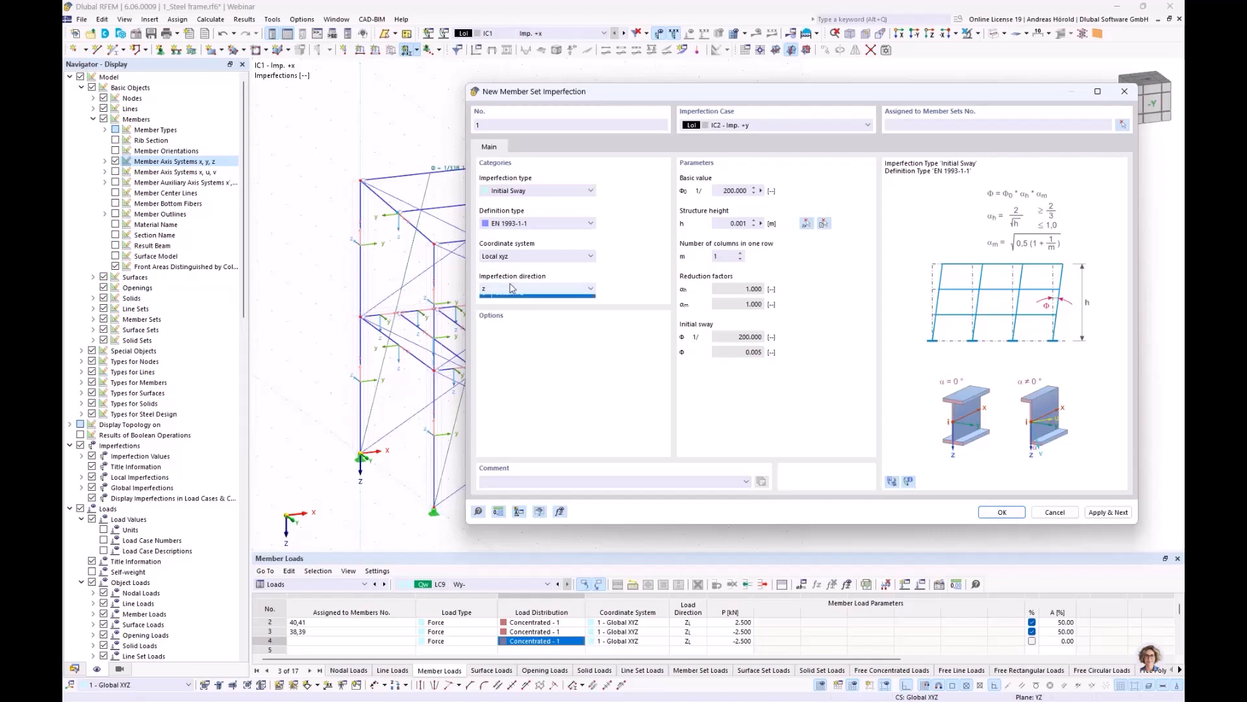
click(531, 317)
drag(727, 224, 778, 223)
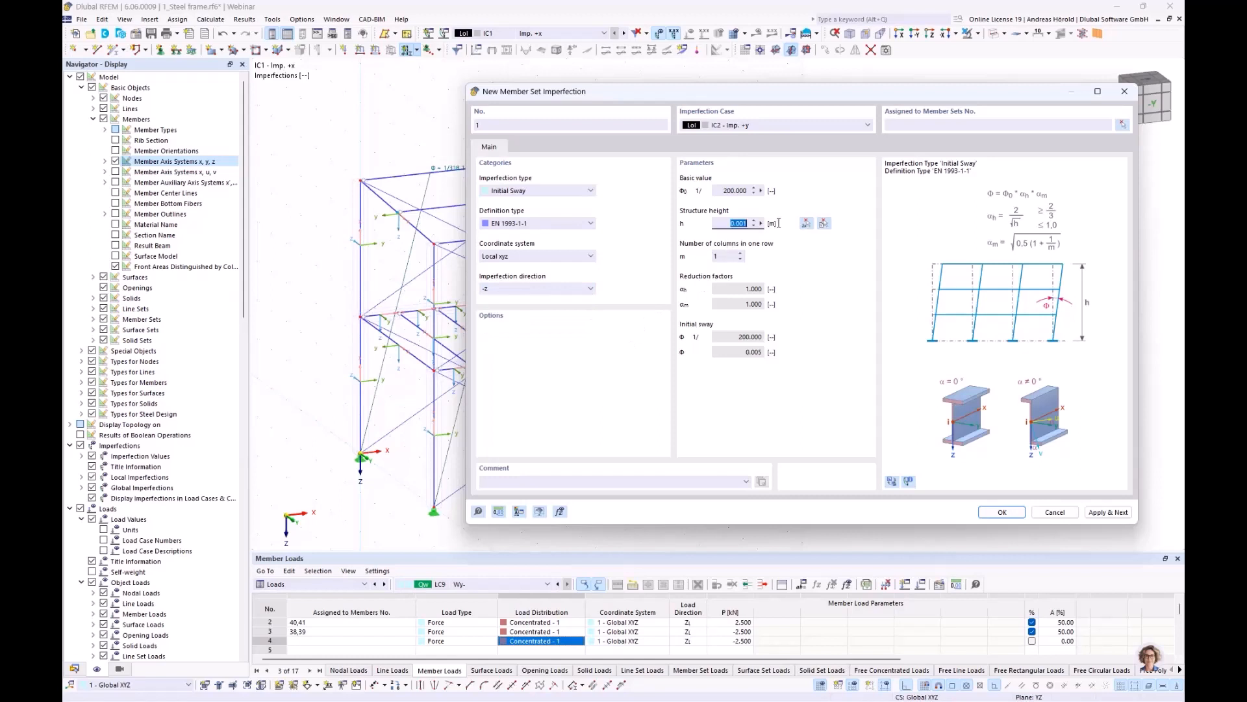
text(6,75)
click(741, 257)
click(1003, 512)
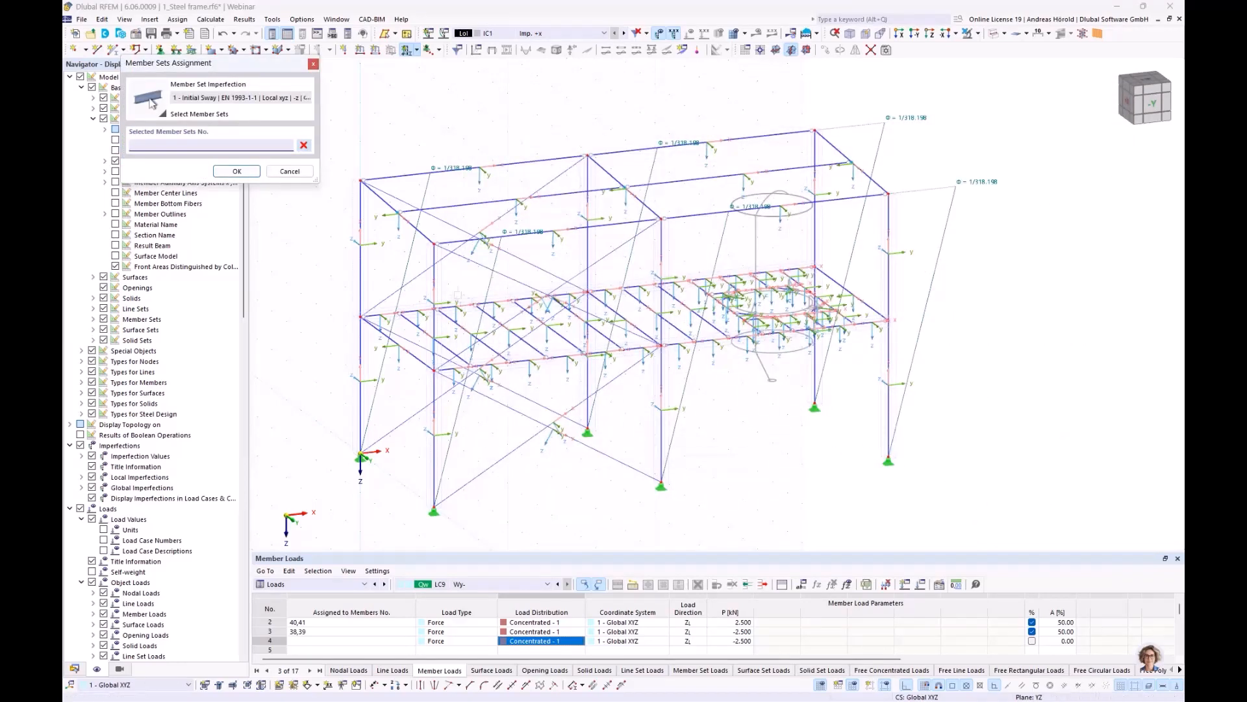
Step: Assign the IC2 initial sway to the six column member sets of the frame
click(433, 274)
click(364, 325)
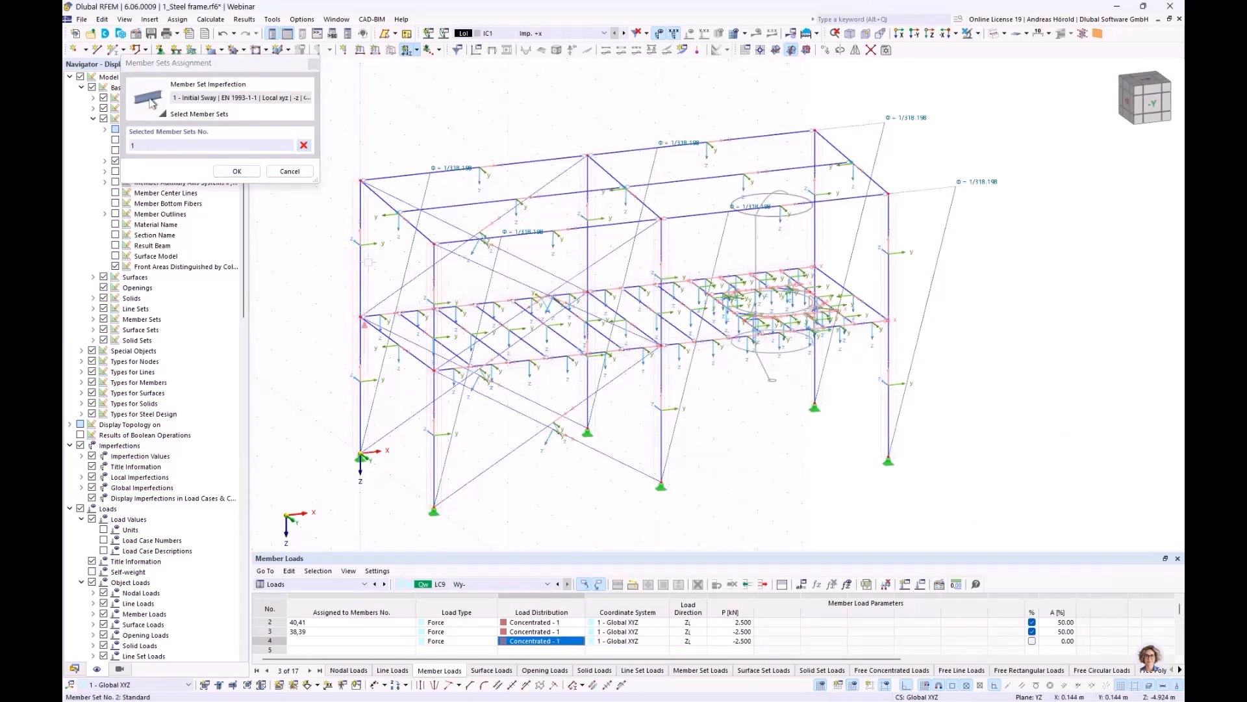
click(580, 247)
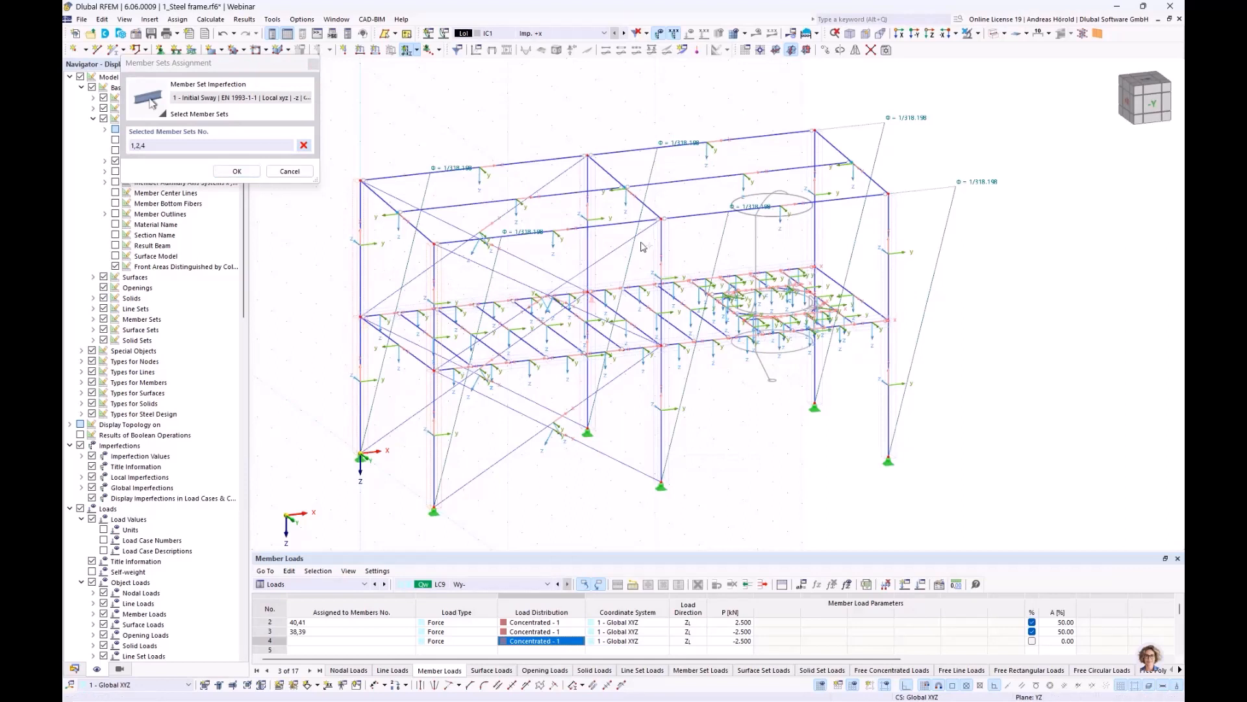
click(668, 243)
click(810, 241)
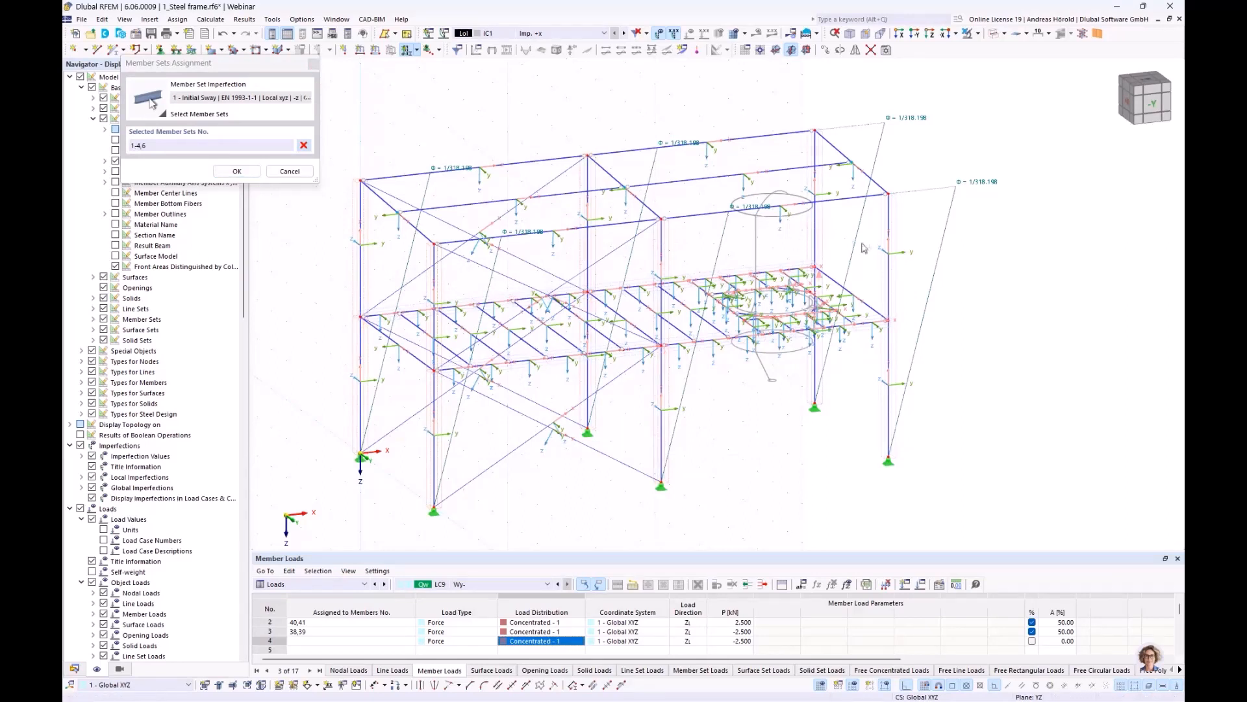
click(889, 272)
click(237, 171)
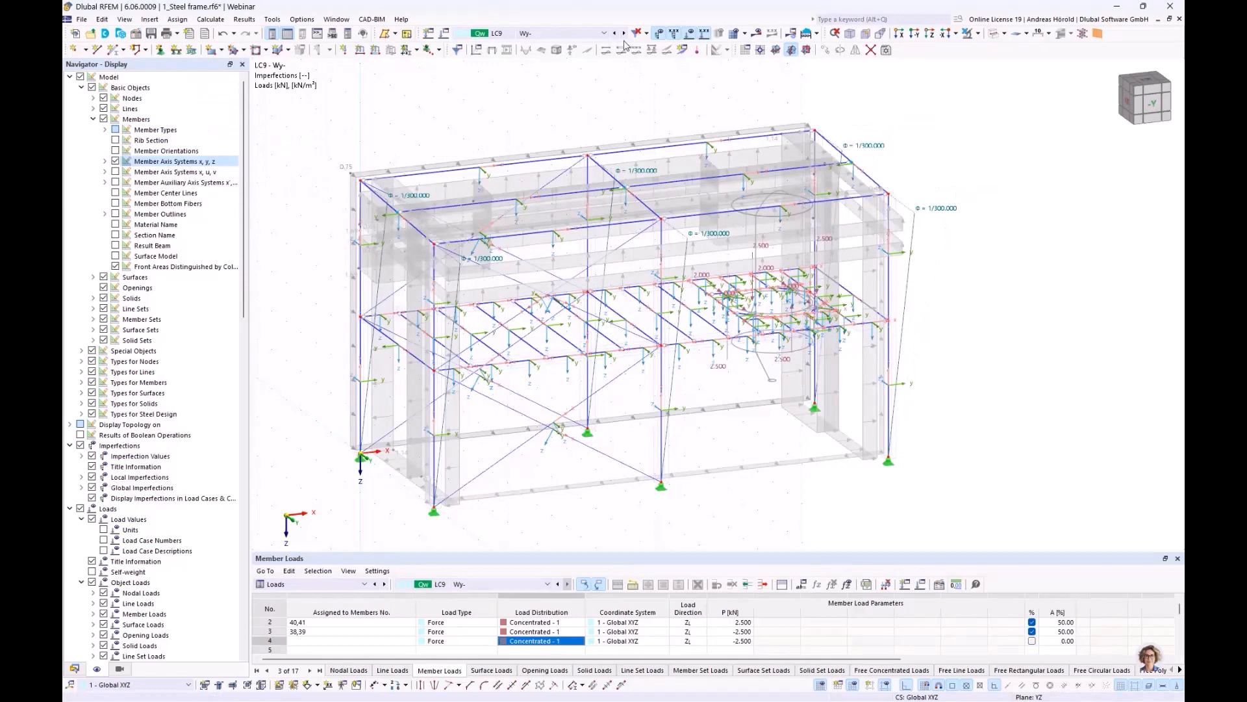
Step: Make IC2 "Imp. +y" the current case and examine the columns' sway direction on the frame
click(603, 34)
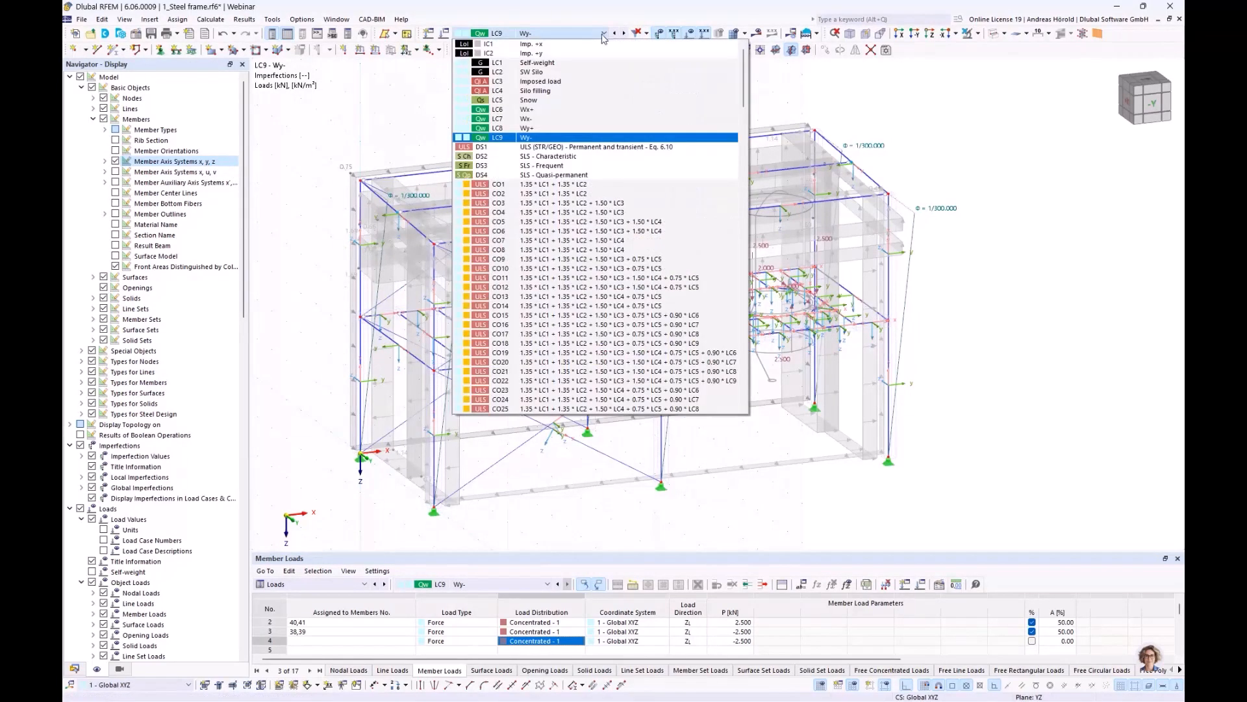
click(569, 54)
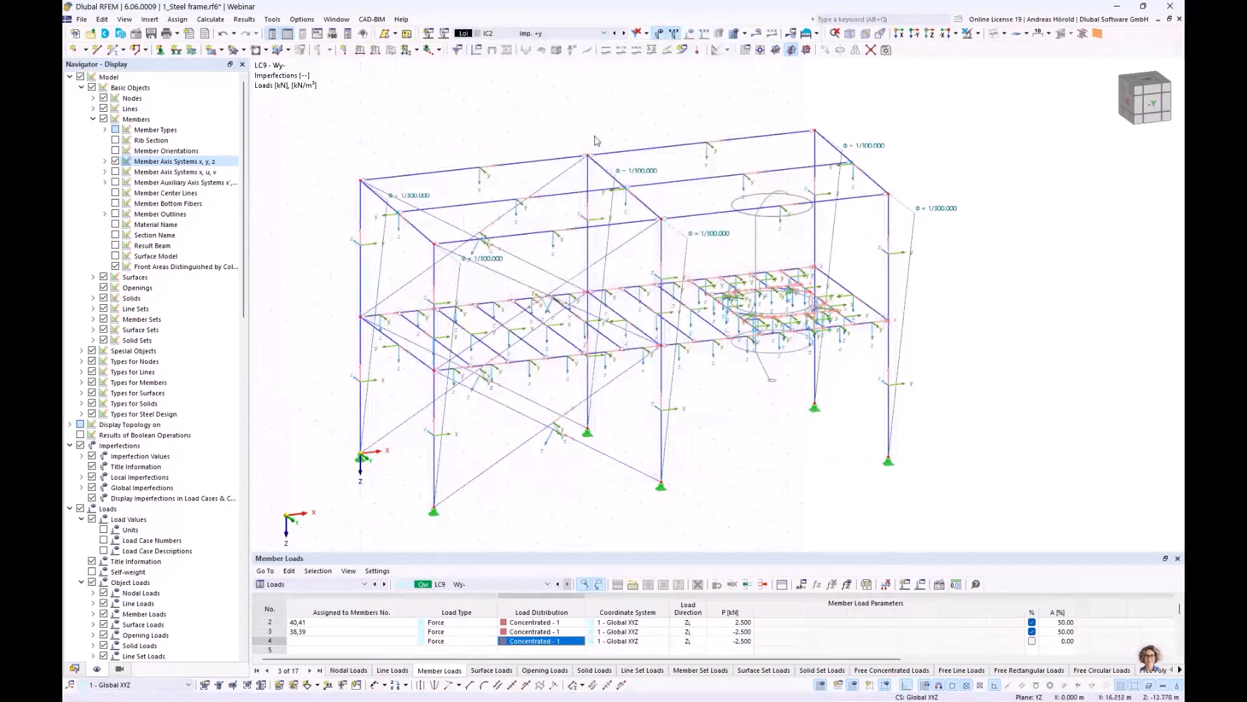
ctrl+middle_drag(695, 371, 724, 366)
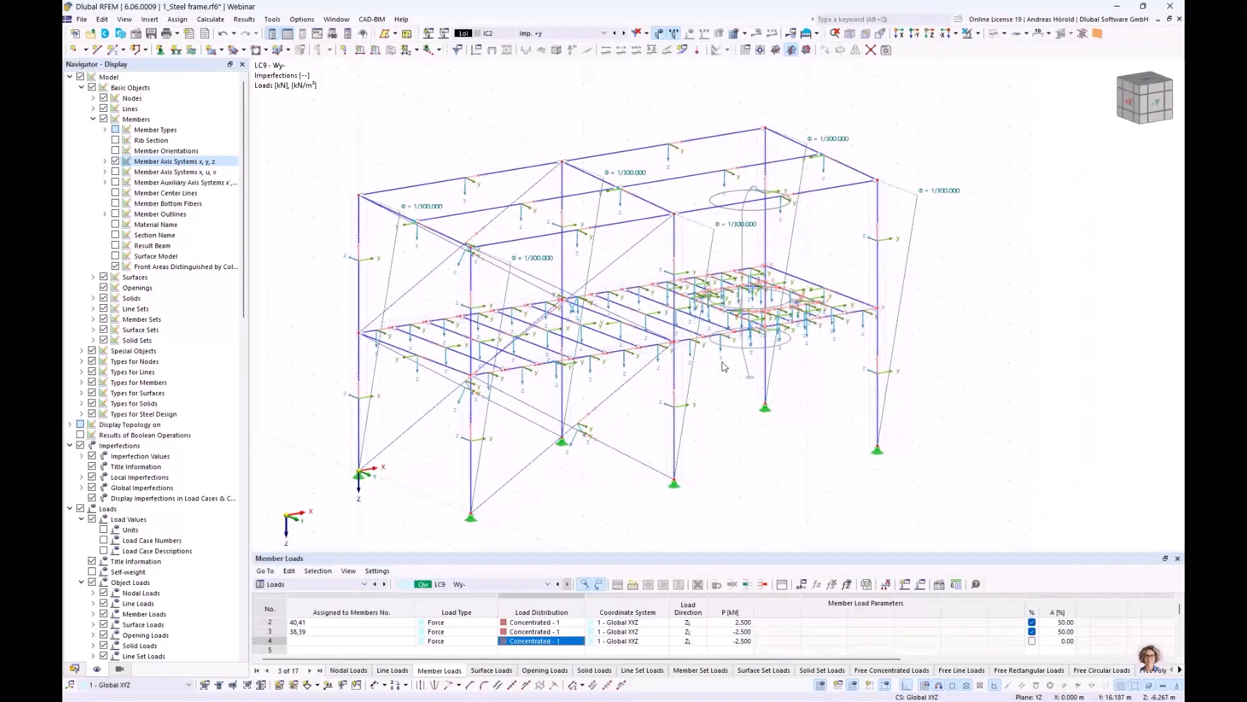
middle_drag(739, 430, 780, 412)
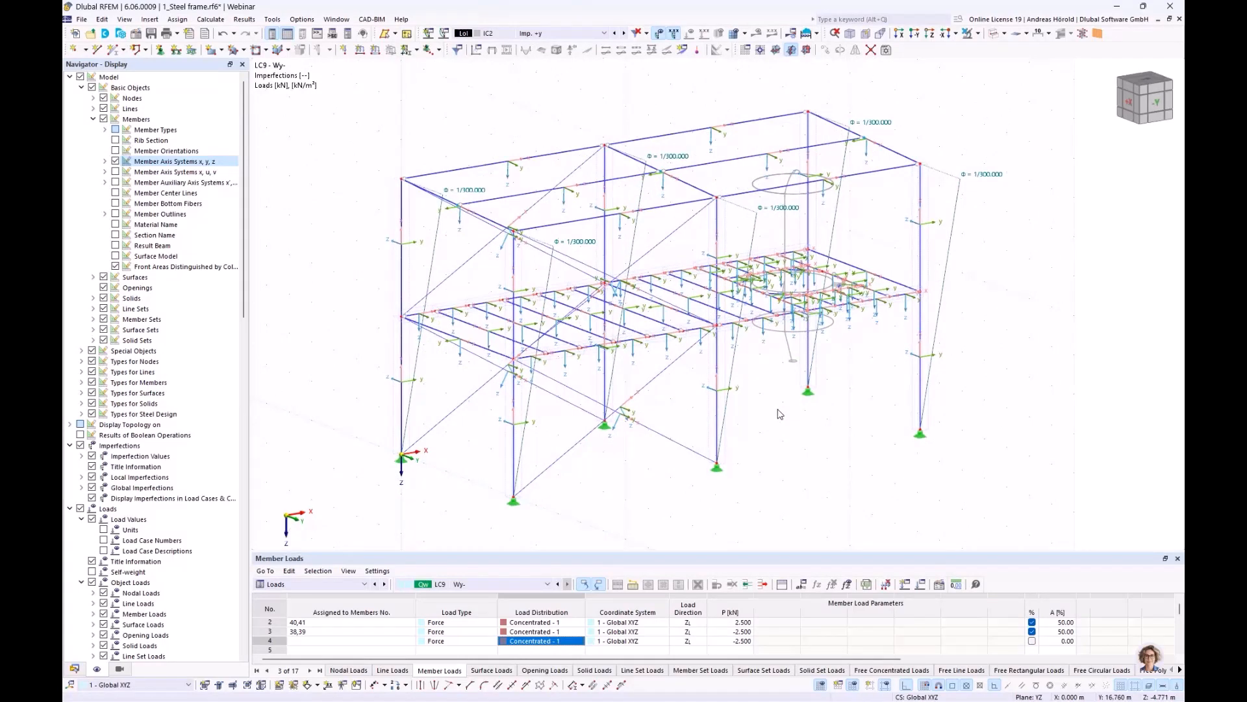